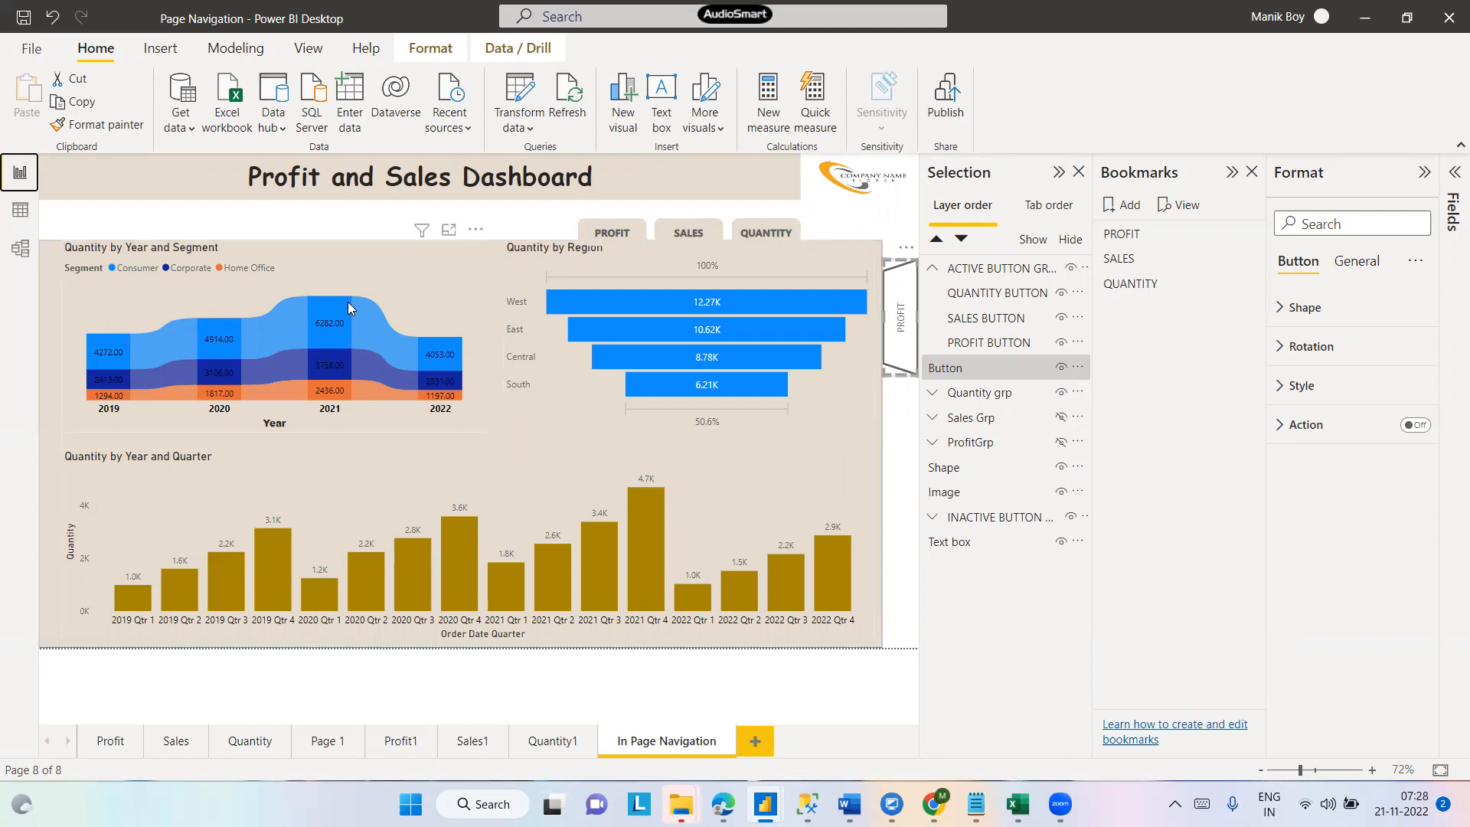
# - Inspect the PROFIT, SALES and QUANTITY navigation buttons on the dashboard page
pyautogui.moveTo(348, 301)
pyautogui.click(617, 231)
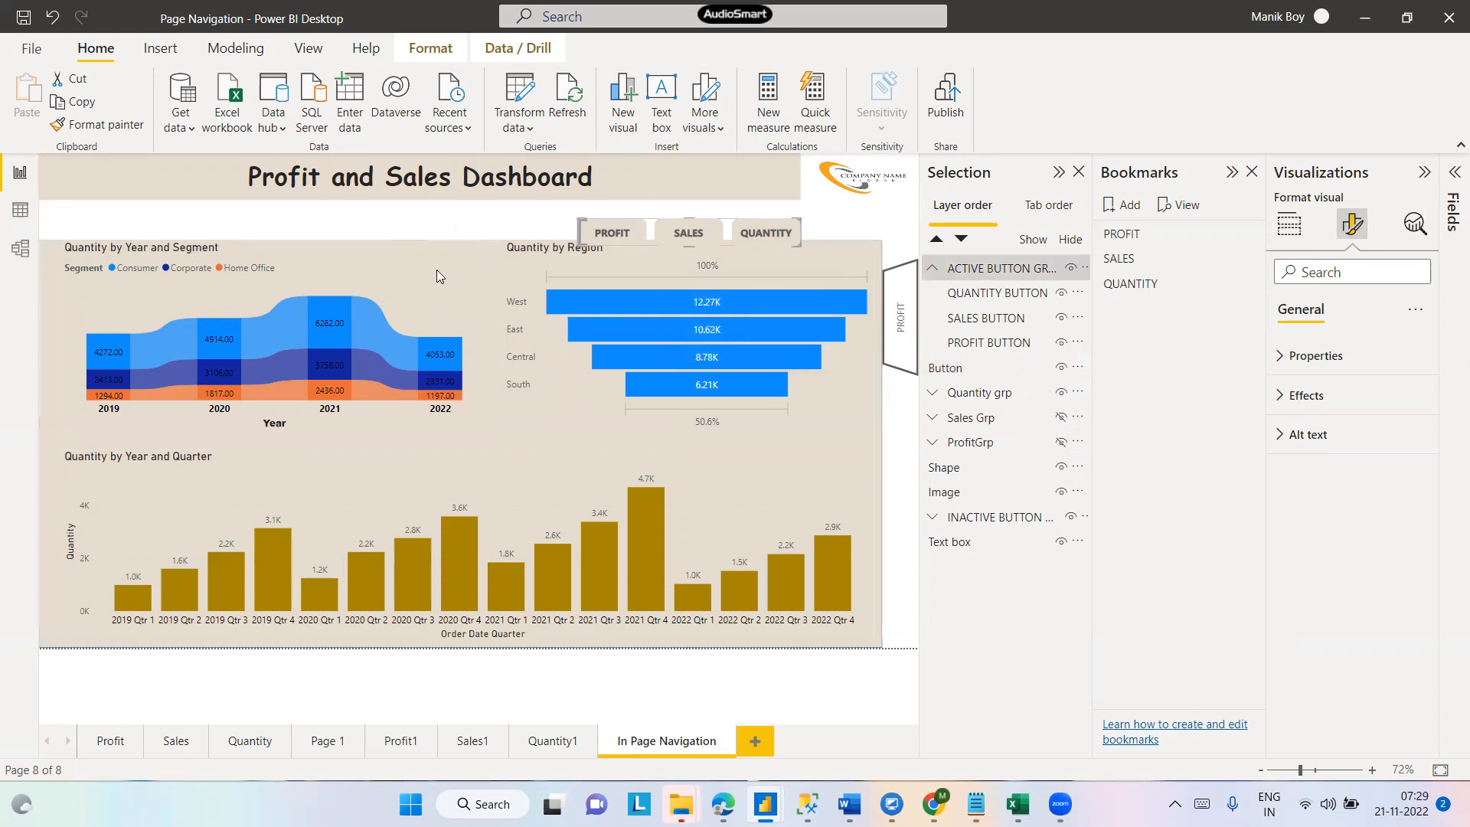
pyautogui.click(689, 232)
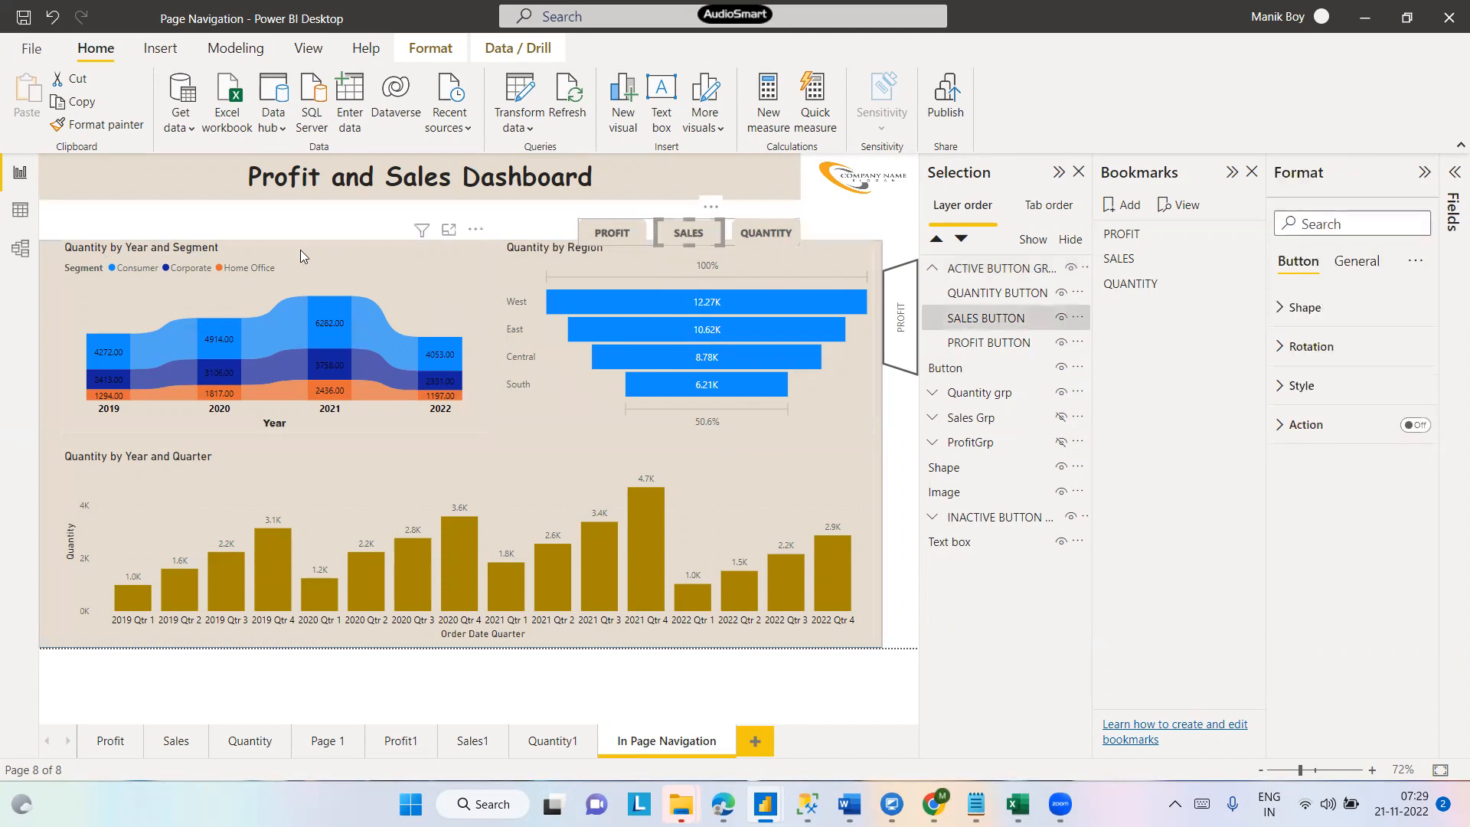
pyautogui.click(754, 232)
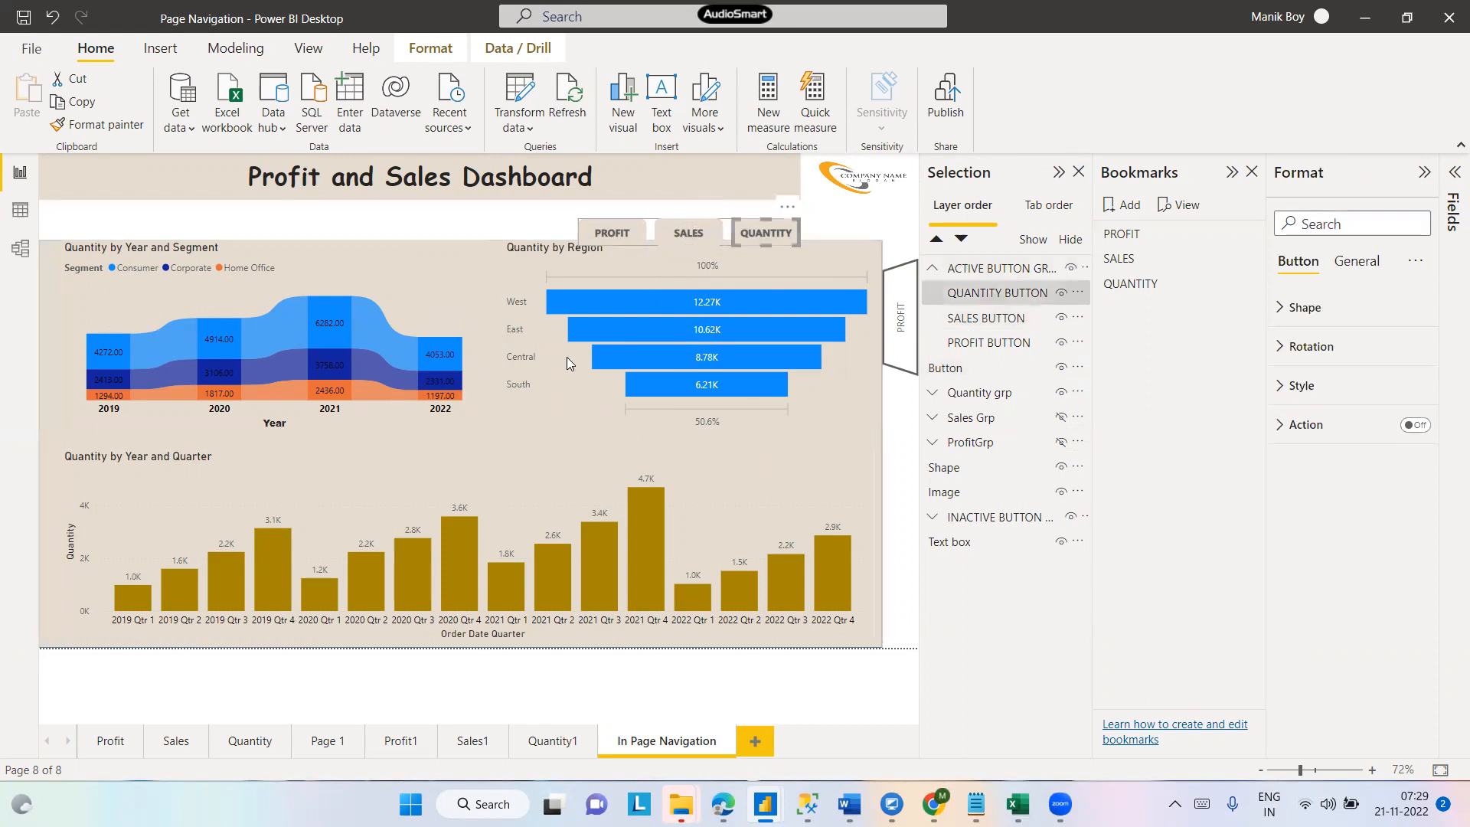
pyautogui.click(375, 231)
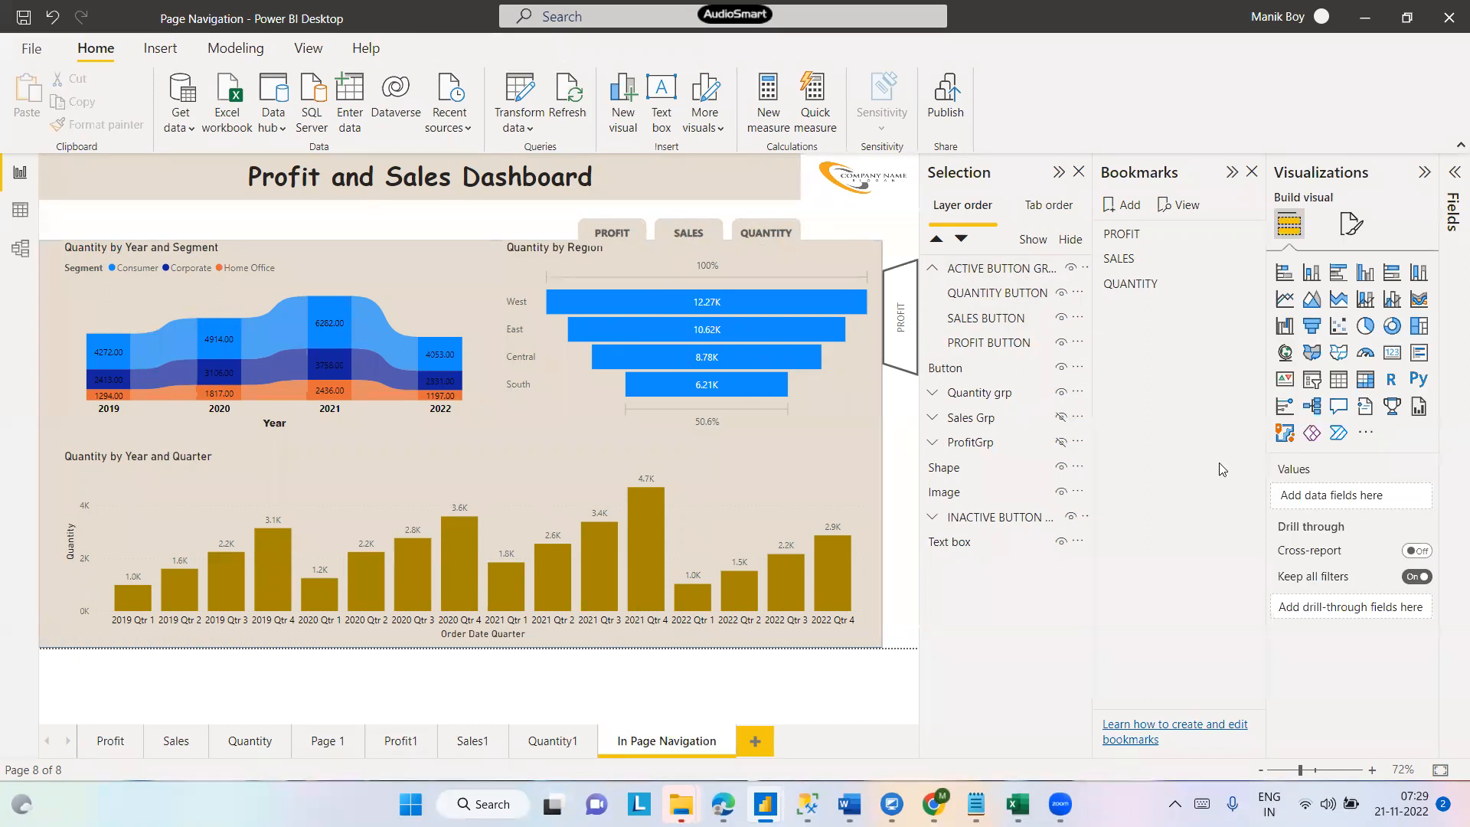
# - Add a new bookmark and rename it Profit1
pyautogui.click(1121, 208)
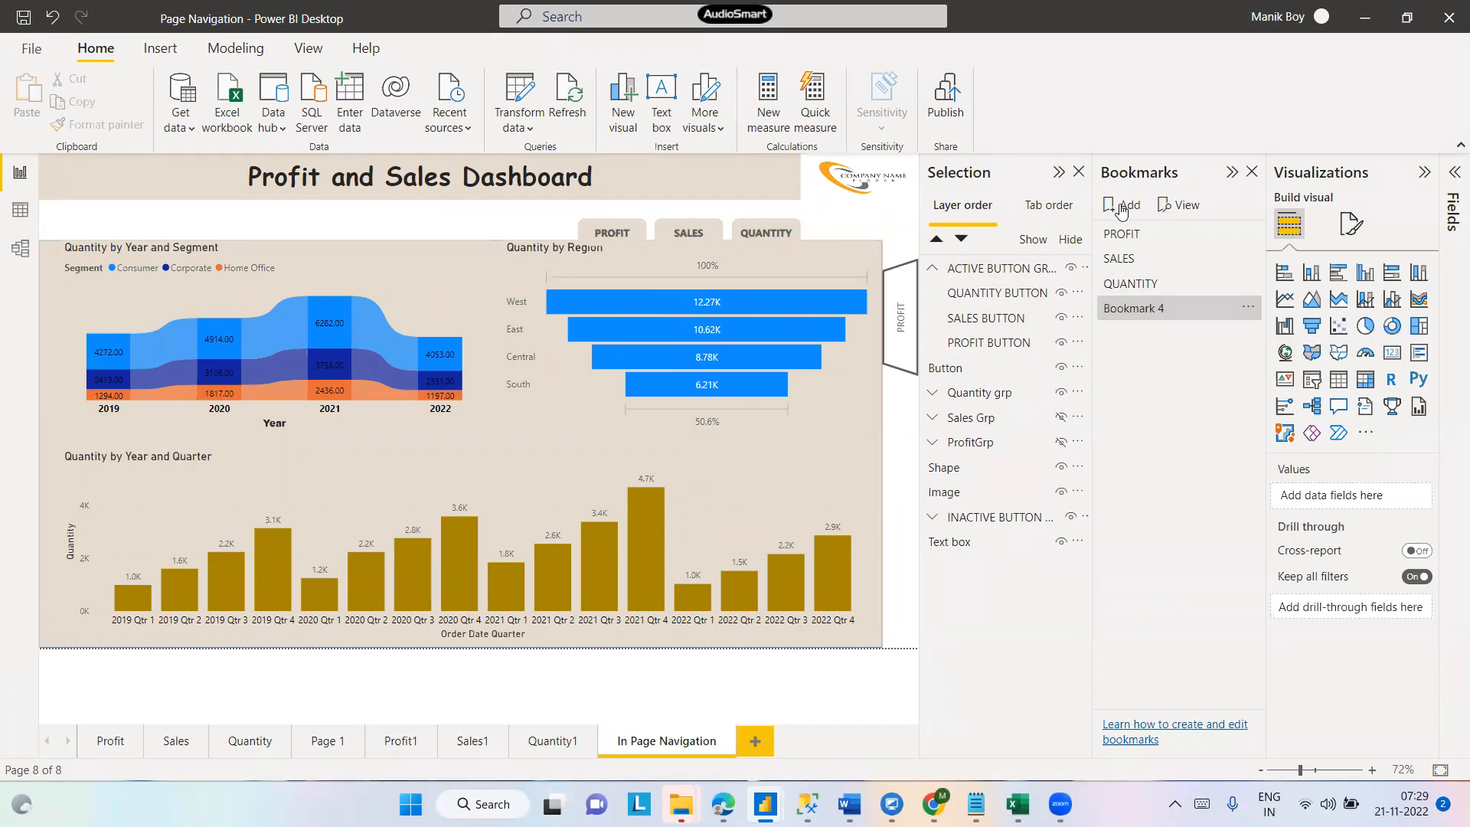
pyautogui.click(1248, 307)
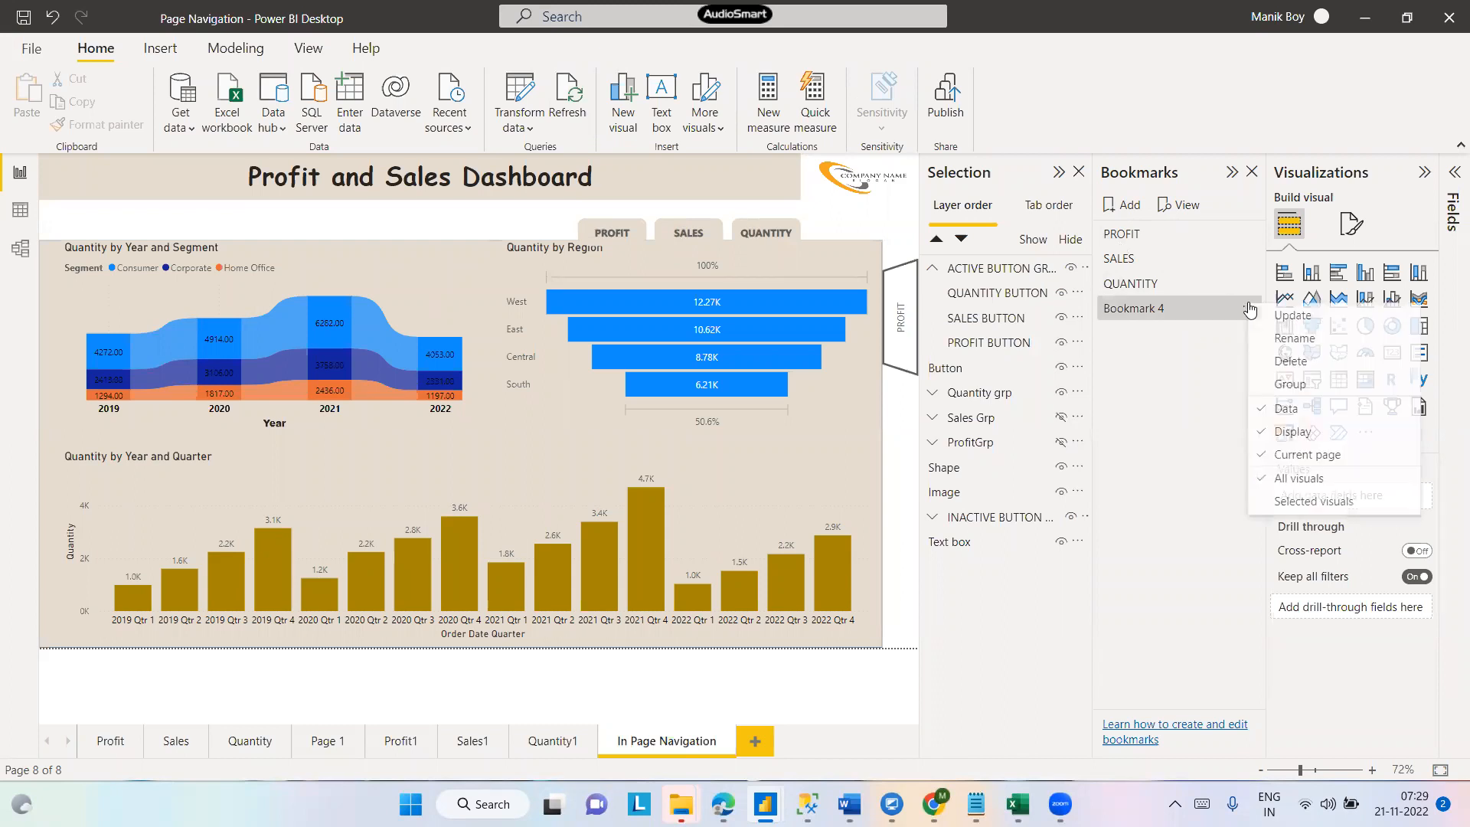
pyautogui.doubleClick(1159, 310)
pyautogui.write('Profit')
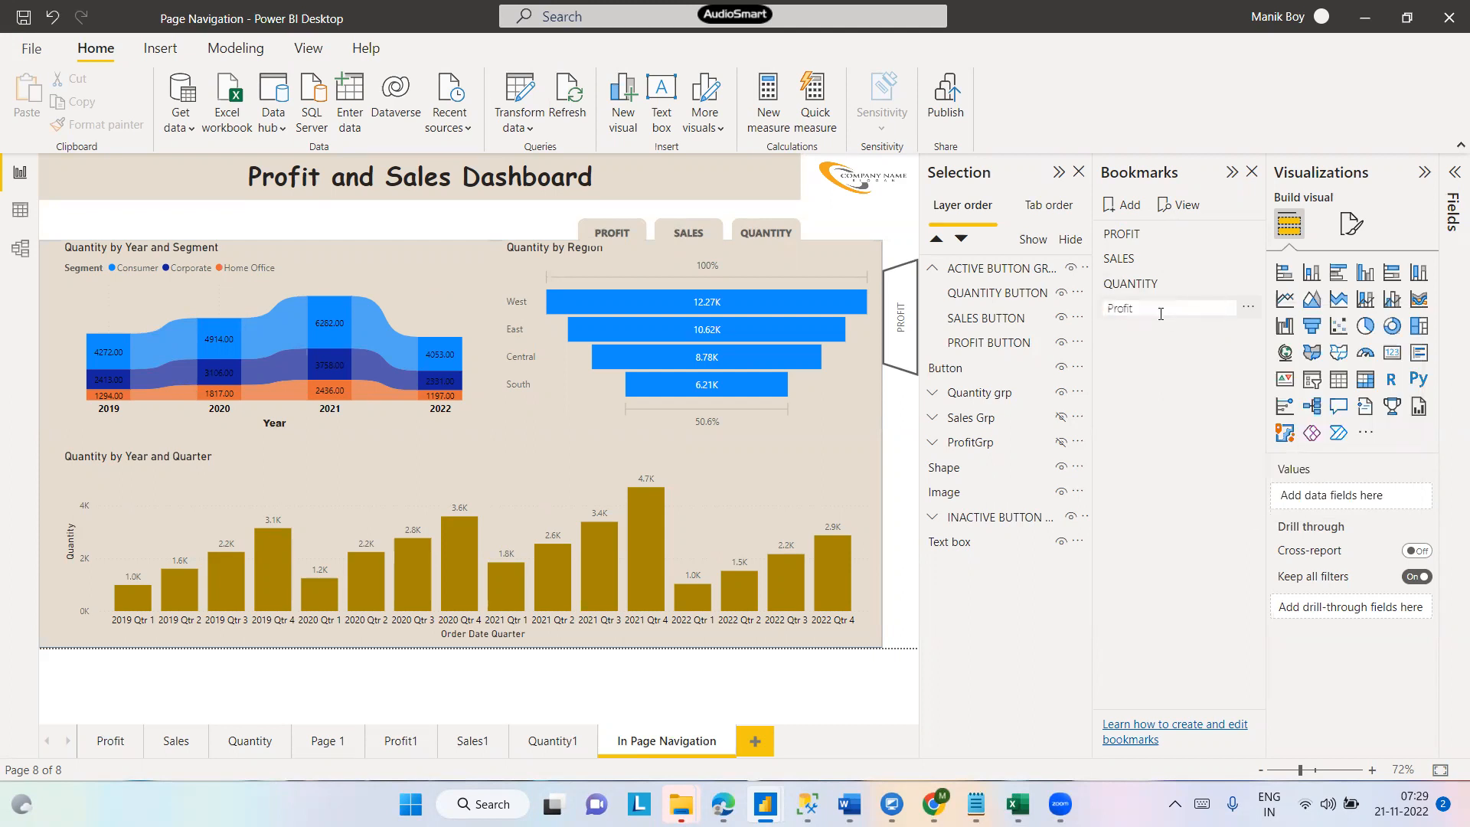
pyautogui.write('1')
pyautogui.press('Return')
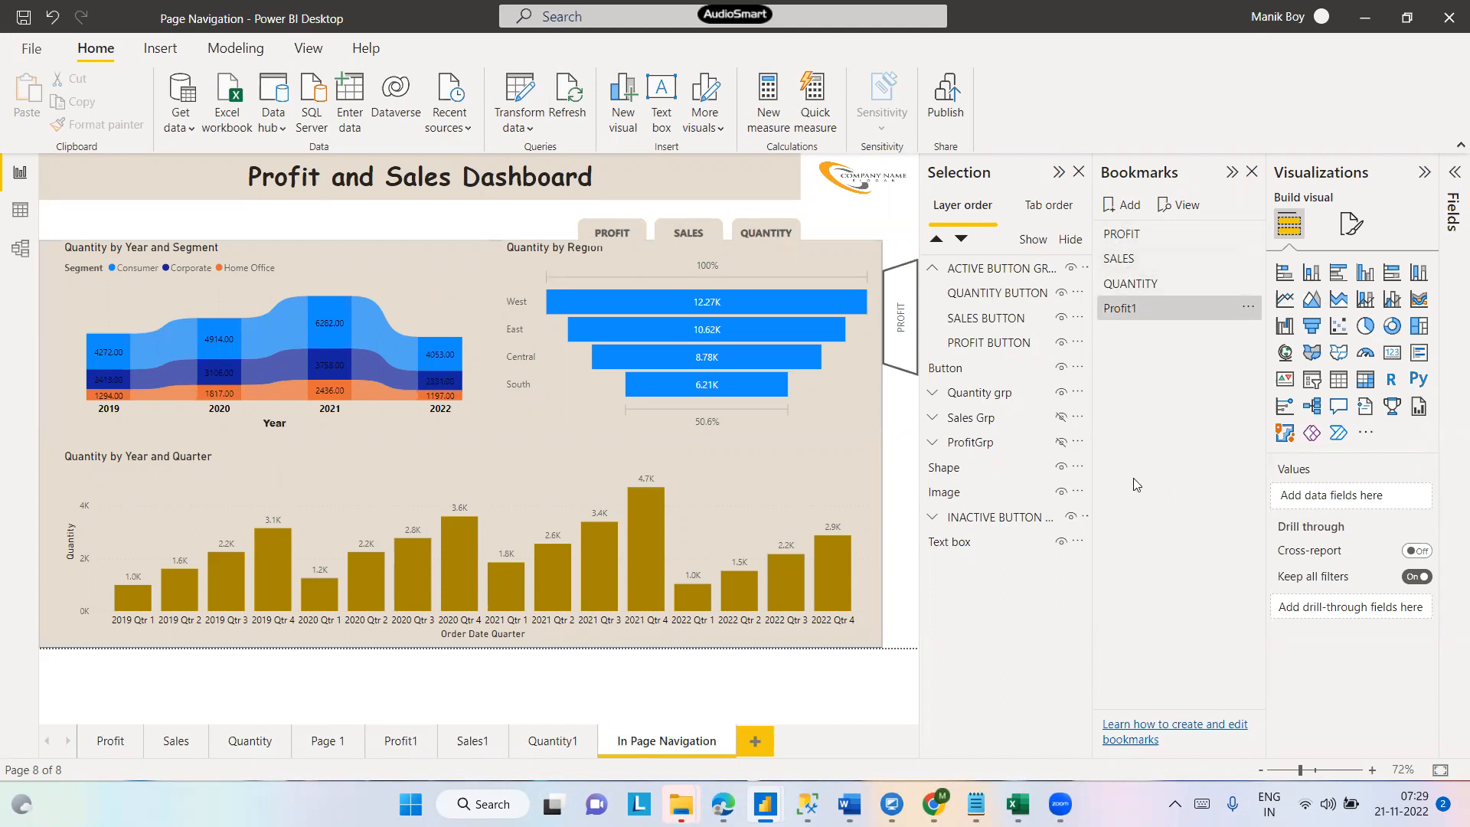
# - Turn off the Data option of the Profit1 bookmark and set its scope to all visuals
pyautogui.click(1135, 315)
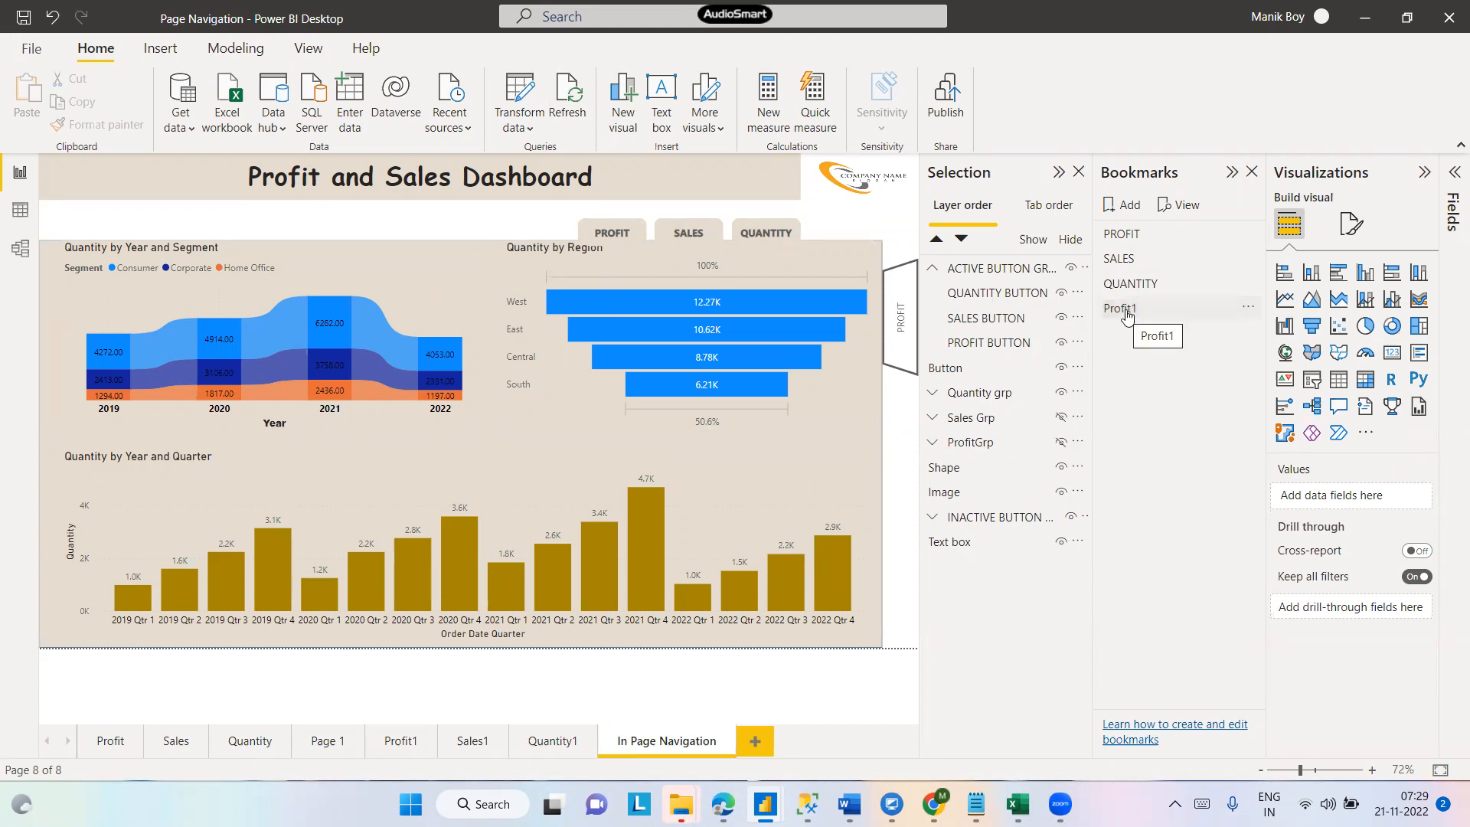
pyautogui.click(1247, 307)
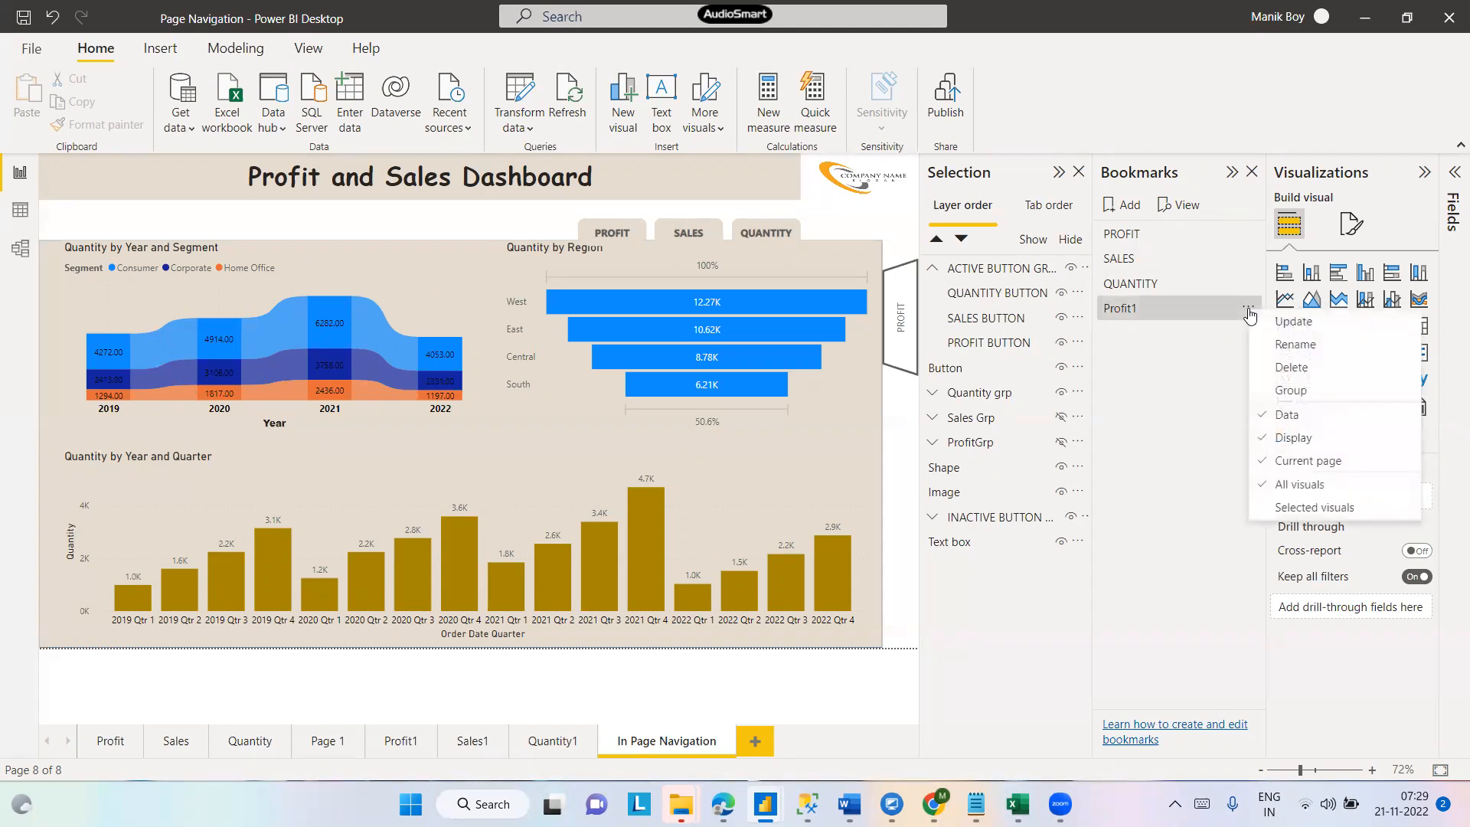
pyautogui.click(1263, 417)
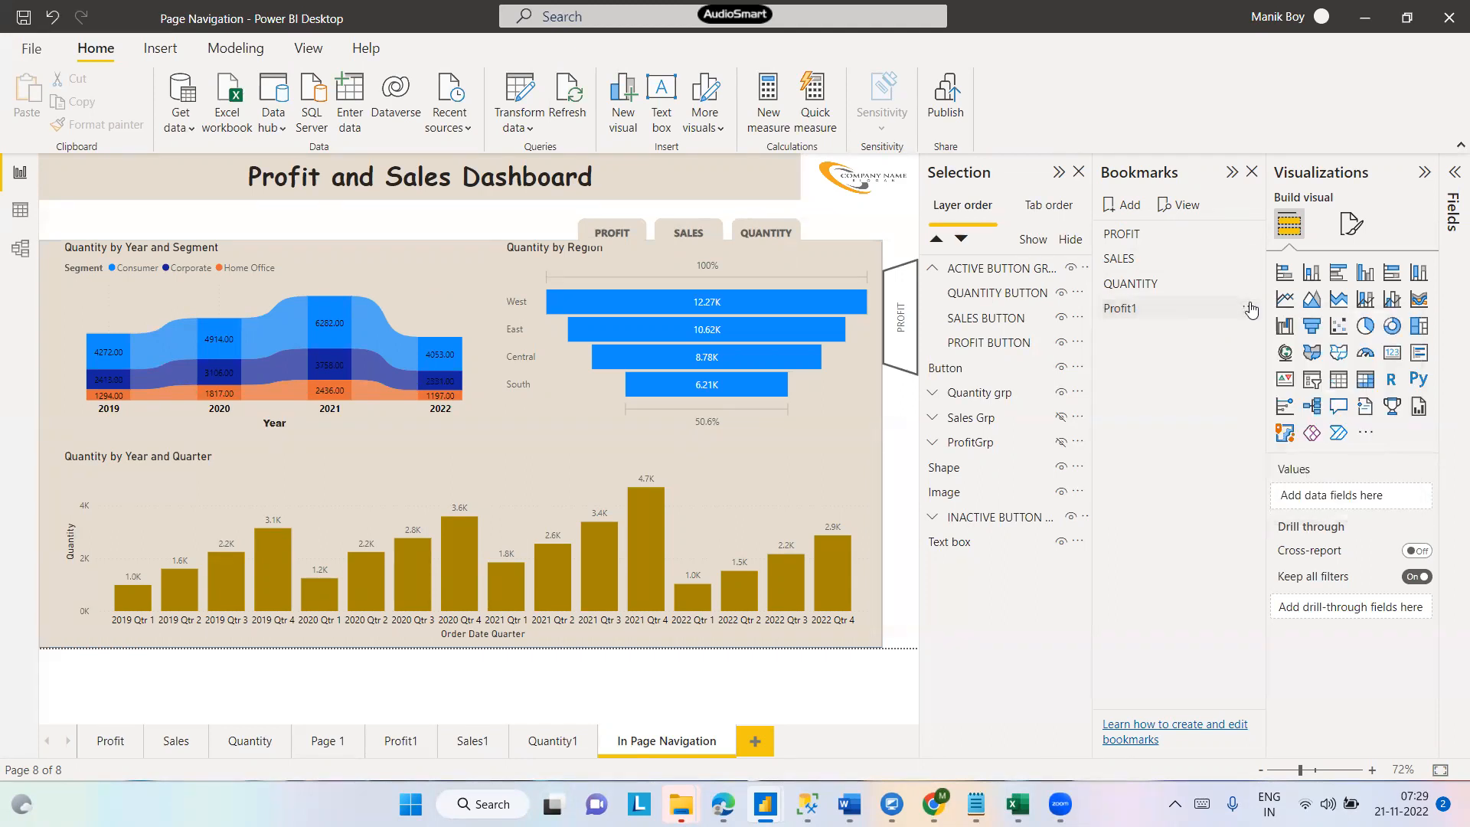
pyautogui.click(1249, 307)
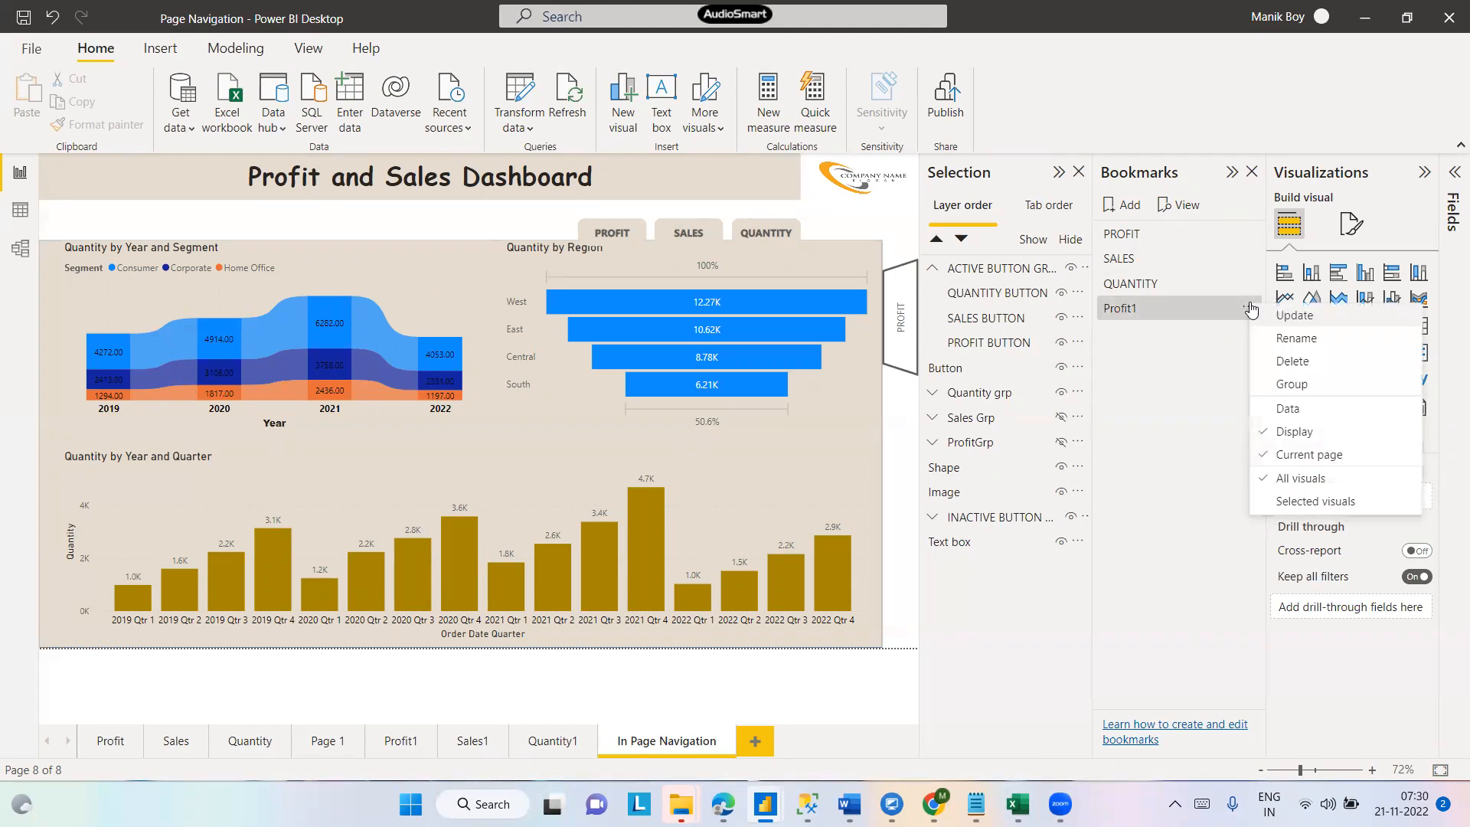
pyautogui.click(1258, 480)
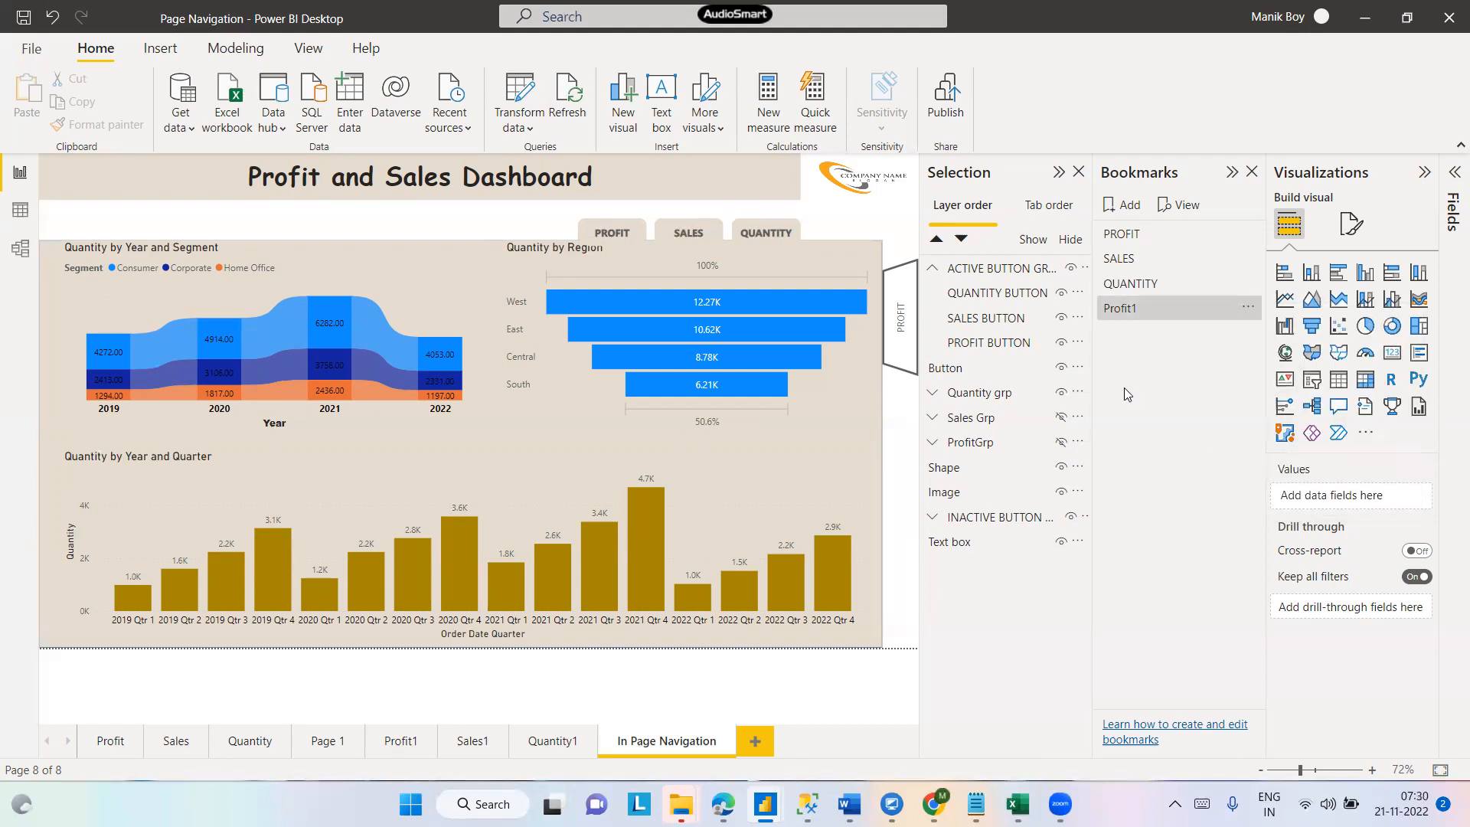
# - Show the ProfitGrp visuals and hide the Quantity grp visuals on the page
pyautogui.click(1123, 319)
pyautogui.click(1060, 443)
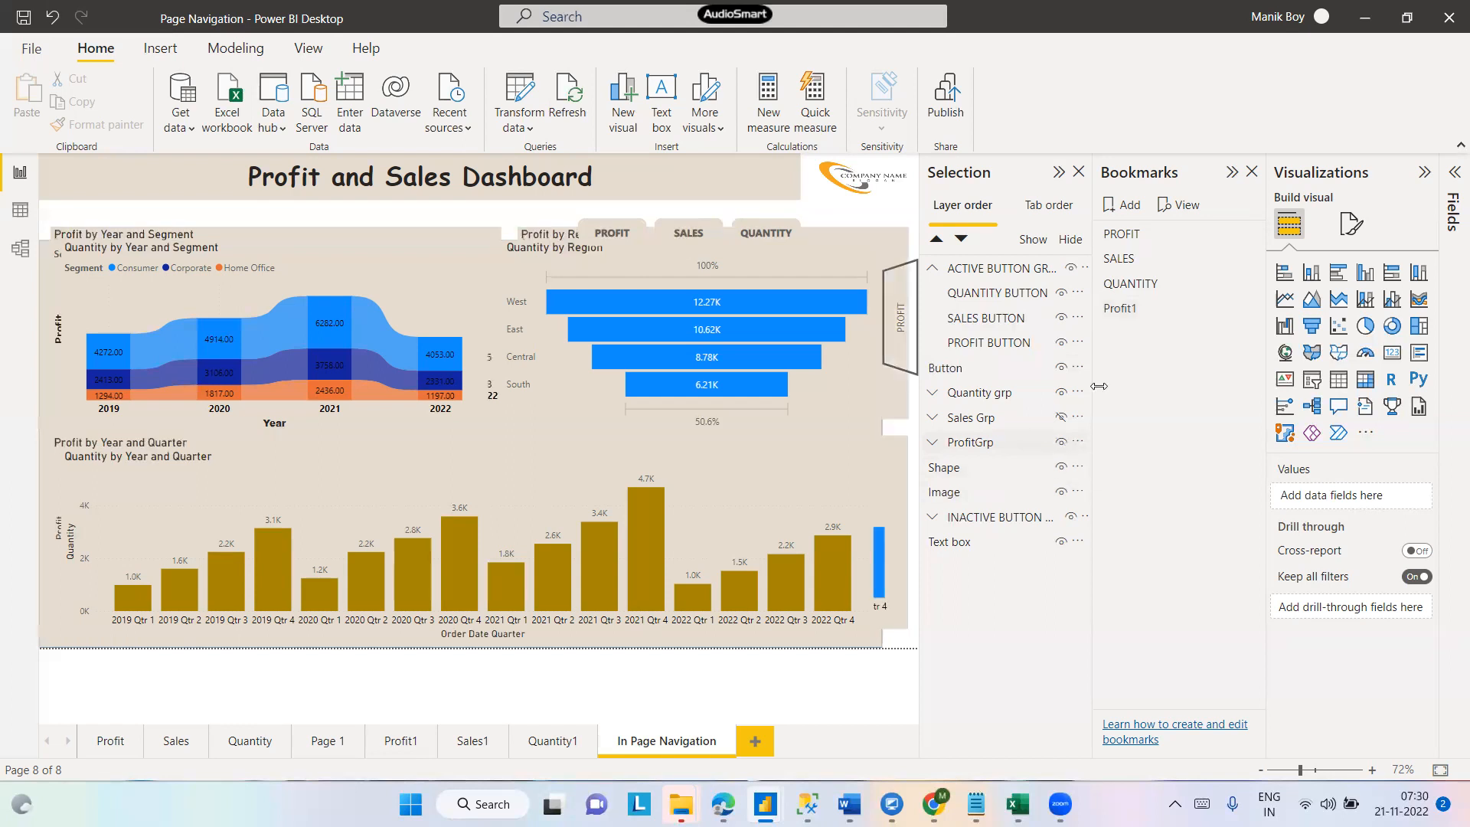
pyautogui.click(1060, 395)
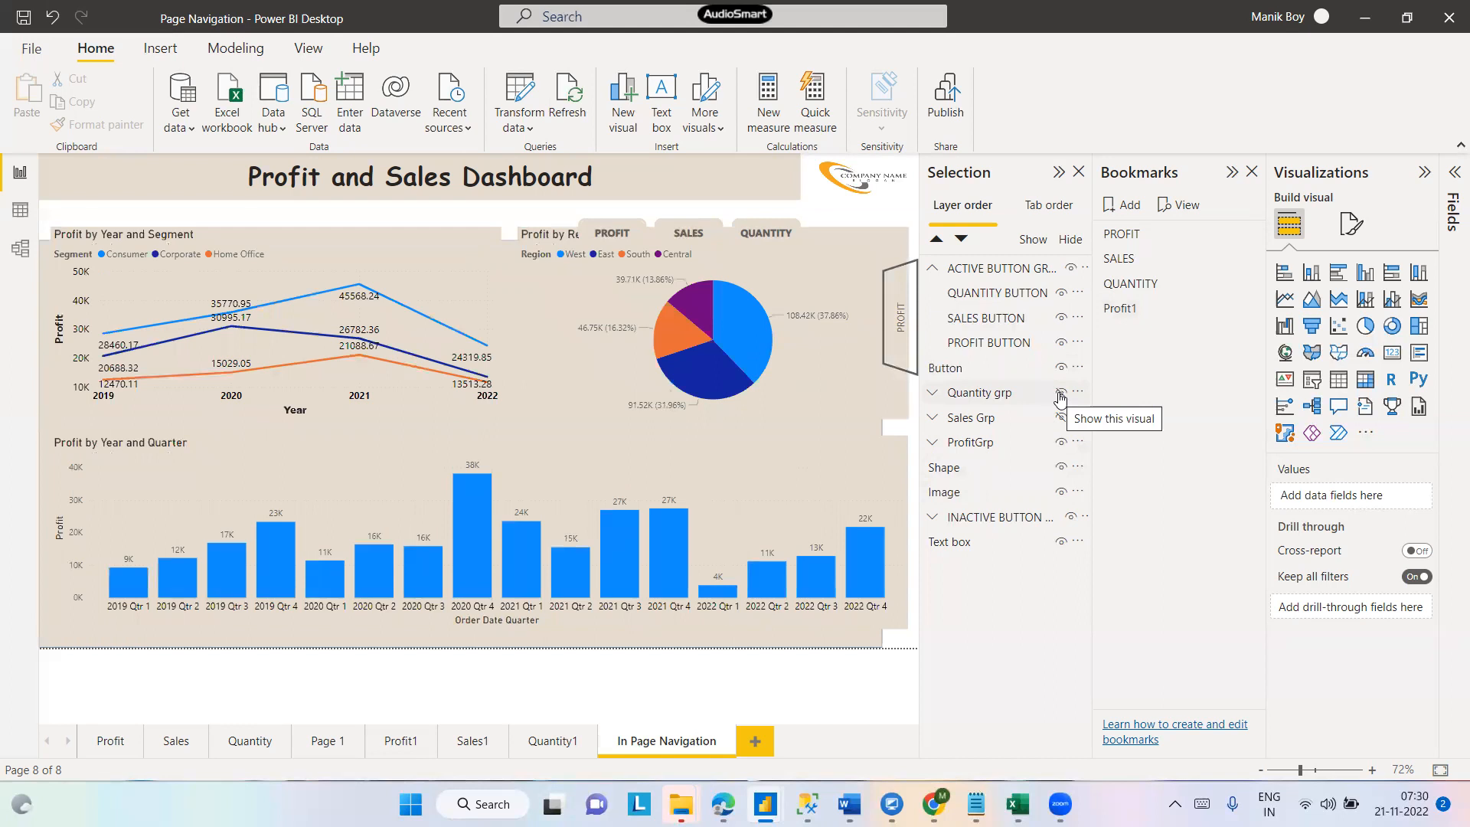
# - Delete the stray vertical PROFIT button at the page's edge
pyautogui.click(897, 317)
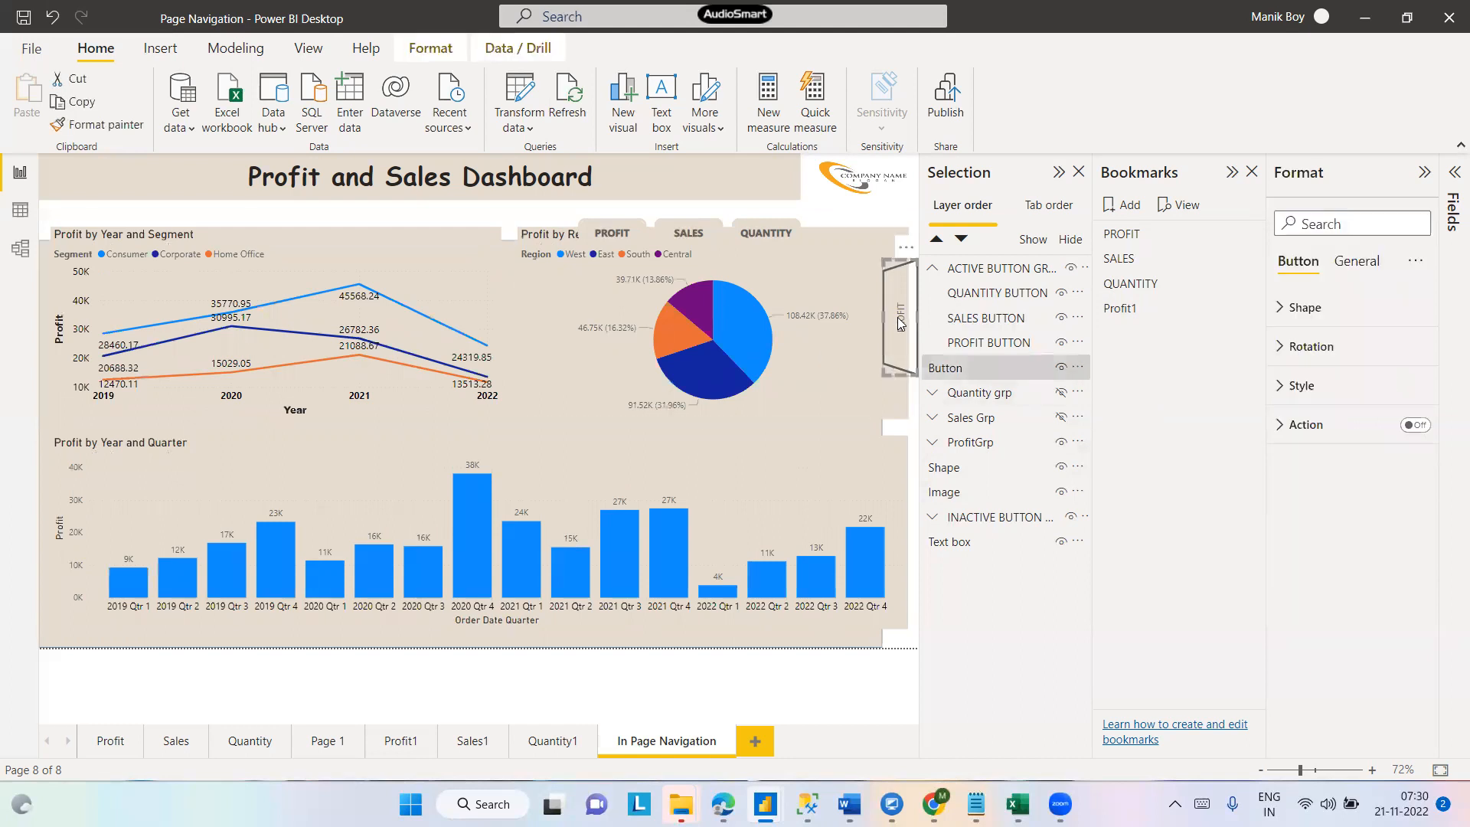
pyautogui.press('Delete')
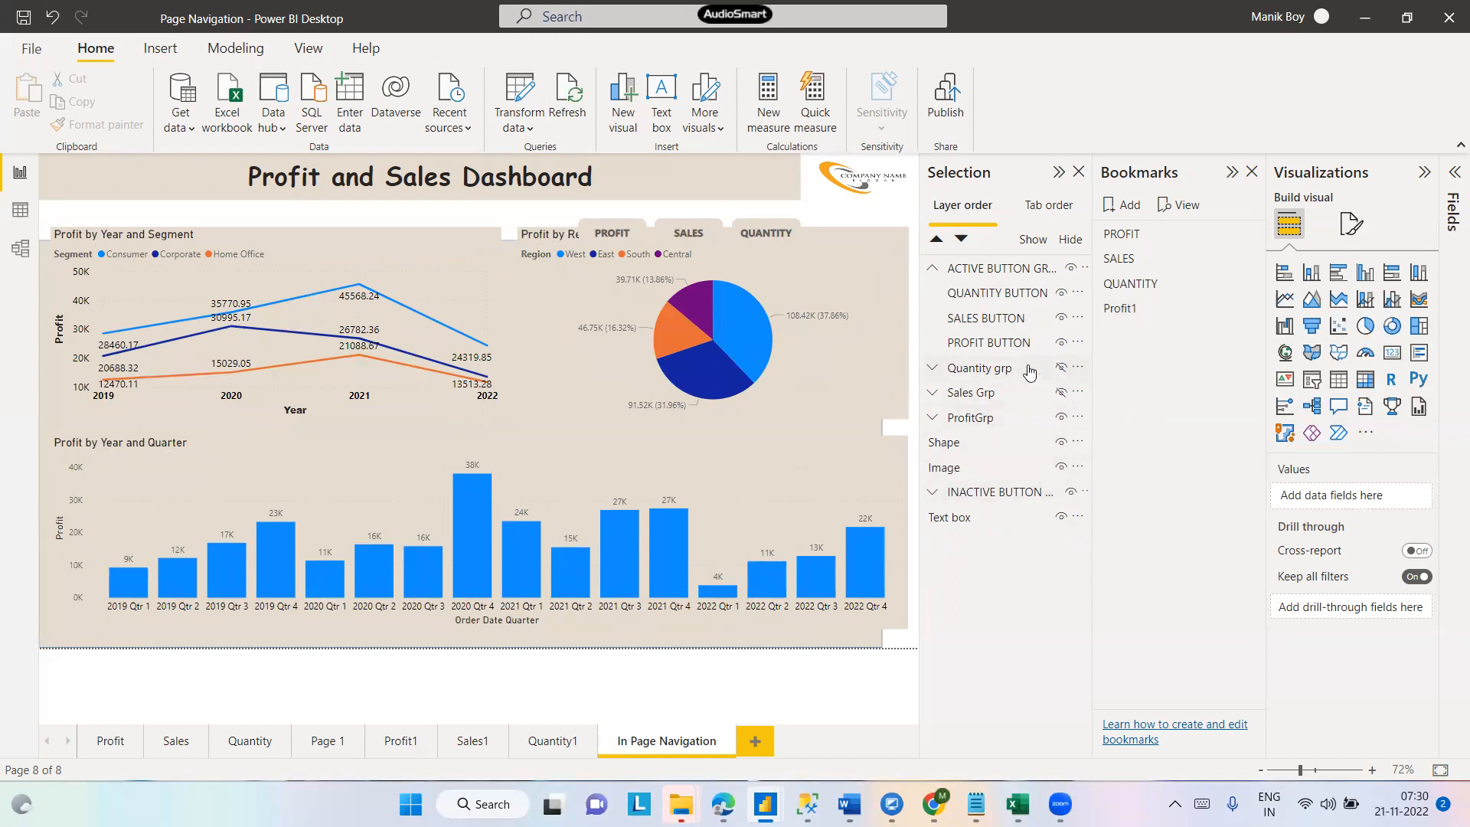
# - Hide the active SALES and QUANTITY buttons so only the active PROFIT button shows
pyautogui.click(1061, 344)
pyautogui.click(1061, 344)
pyautogui.click(1061, 319)
pyautogui.click(1060, 294)
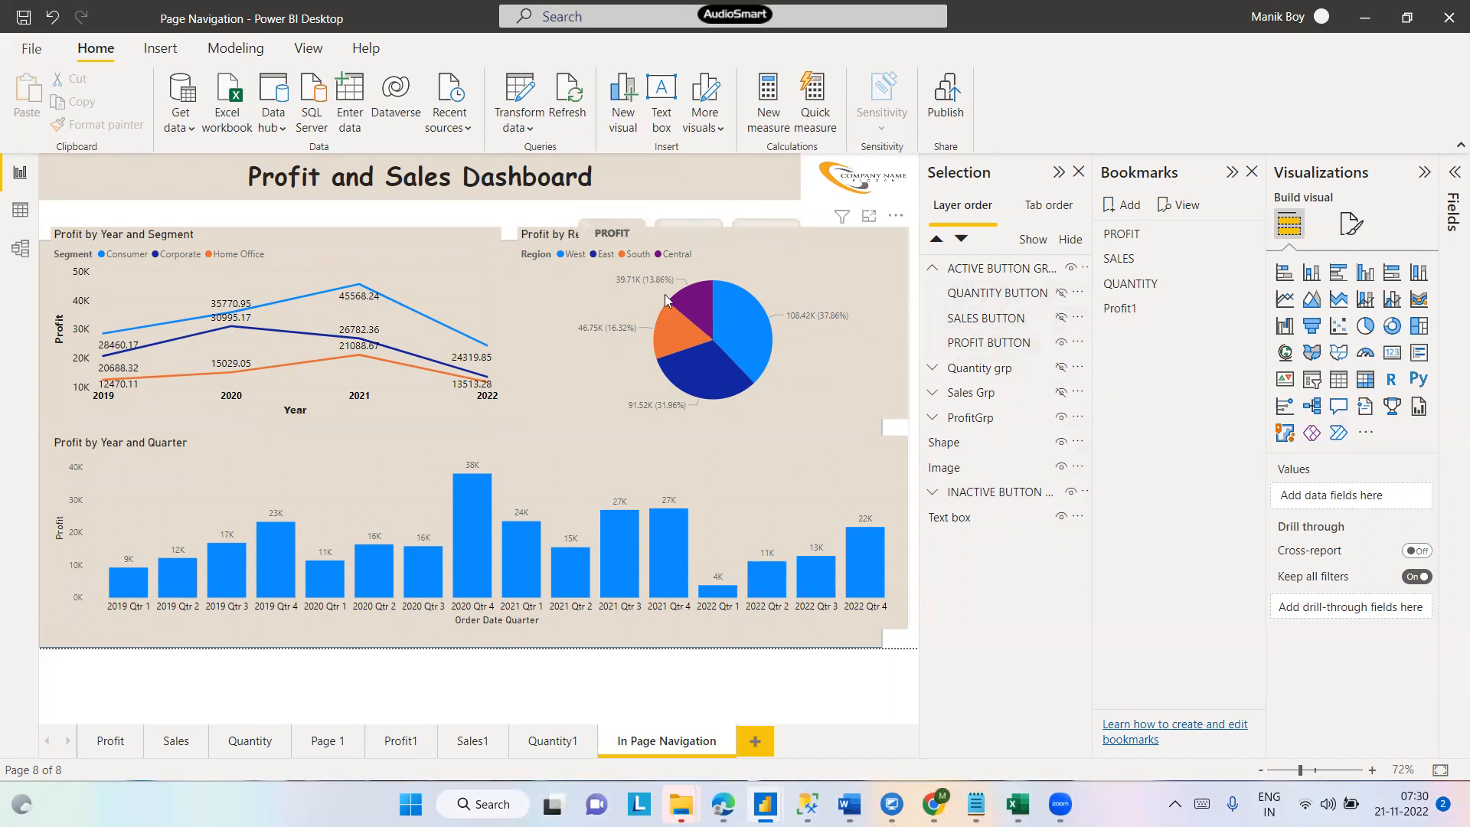
# - Move the profit visuals group onto the background shape and narrow it to fit inside
pyautogui.click(516, 326)
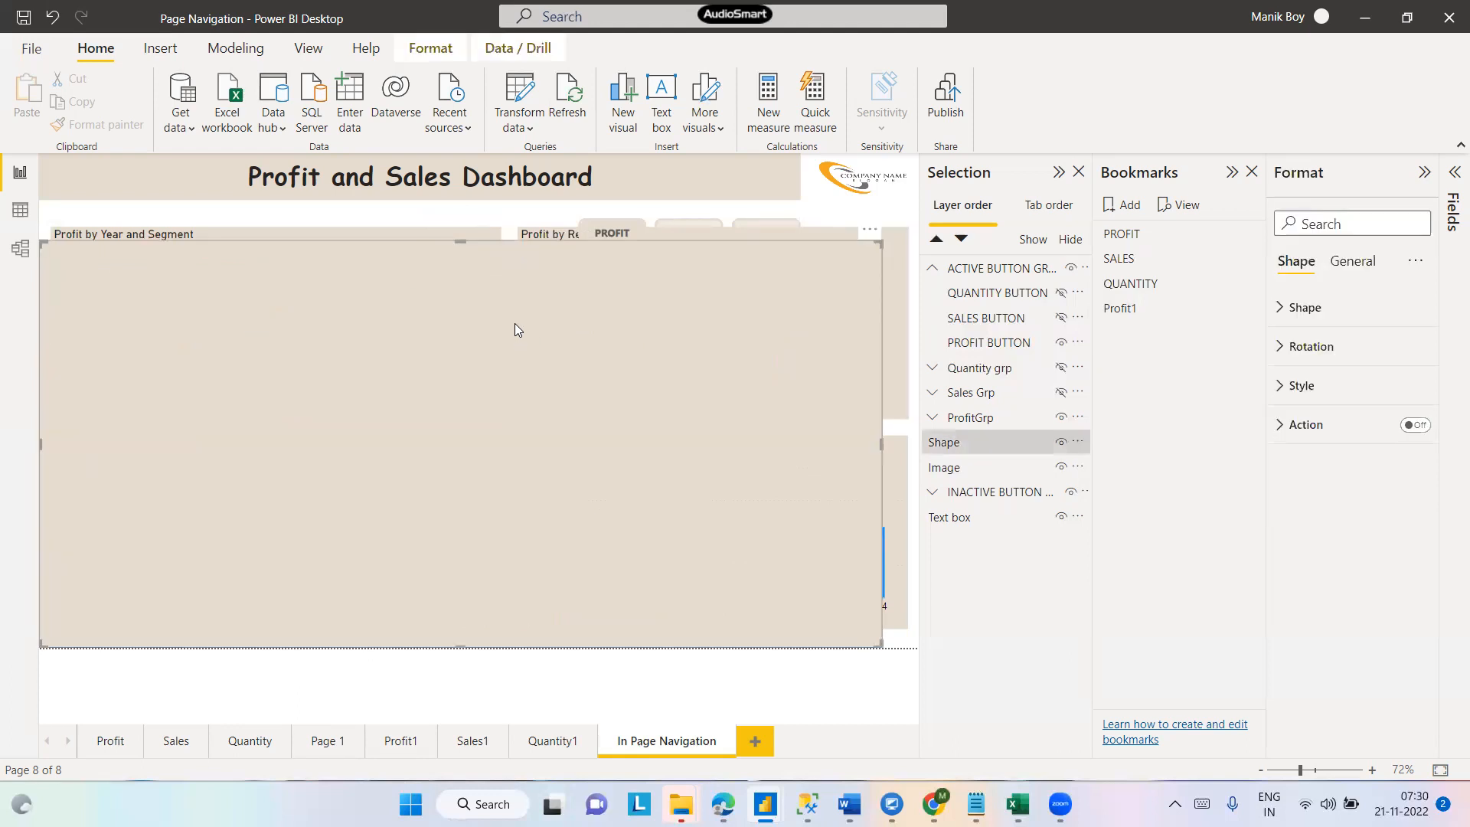
pyautogui.click(802, 233)
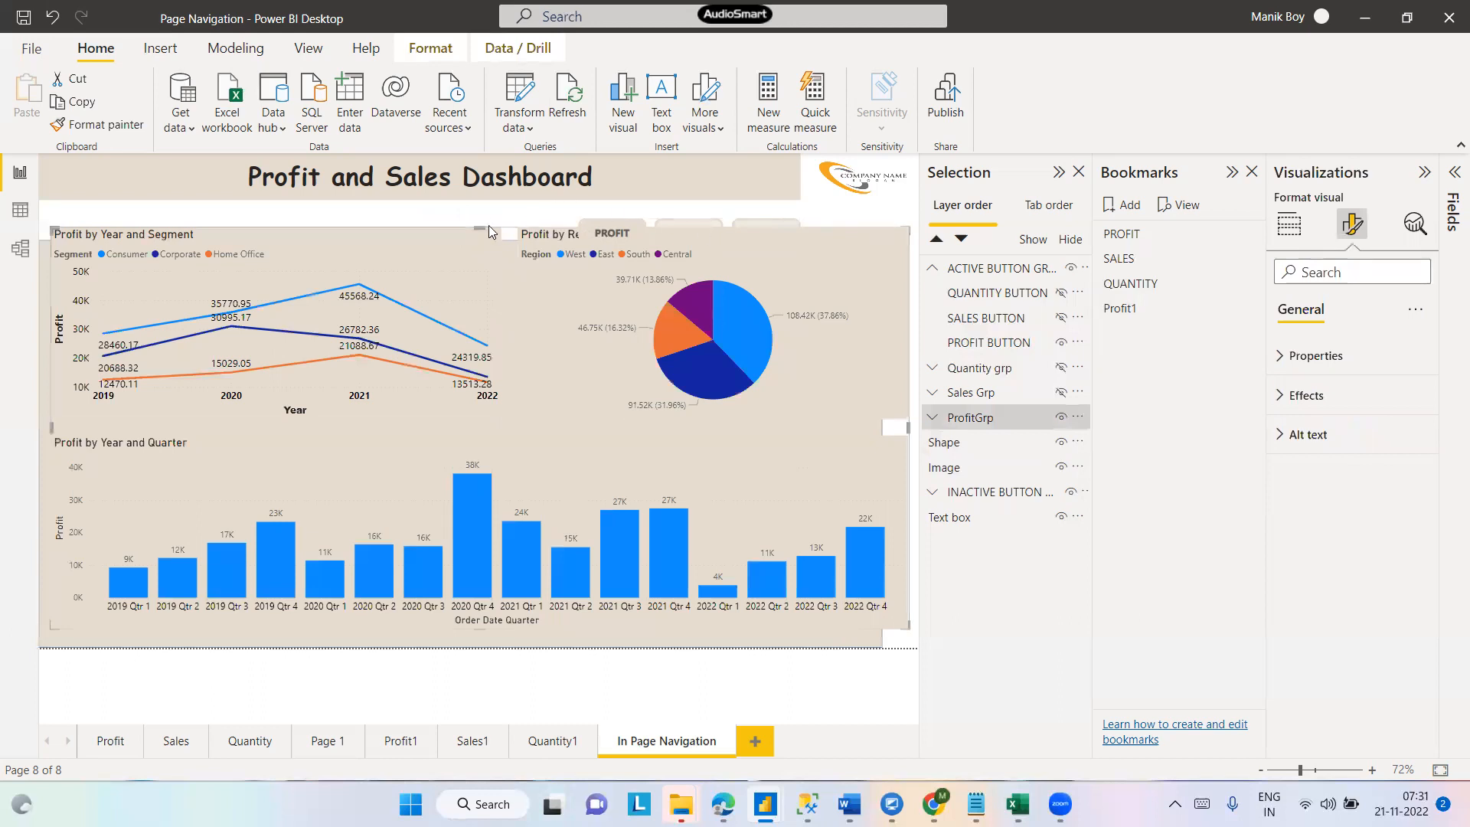
pyautogui.moveTo(471, 237); pyautogui.dragTo(460, 249)
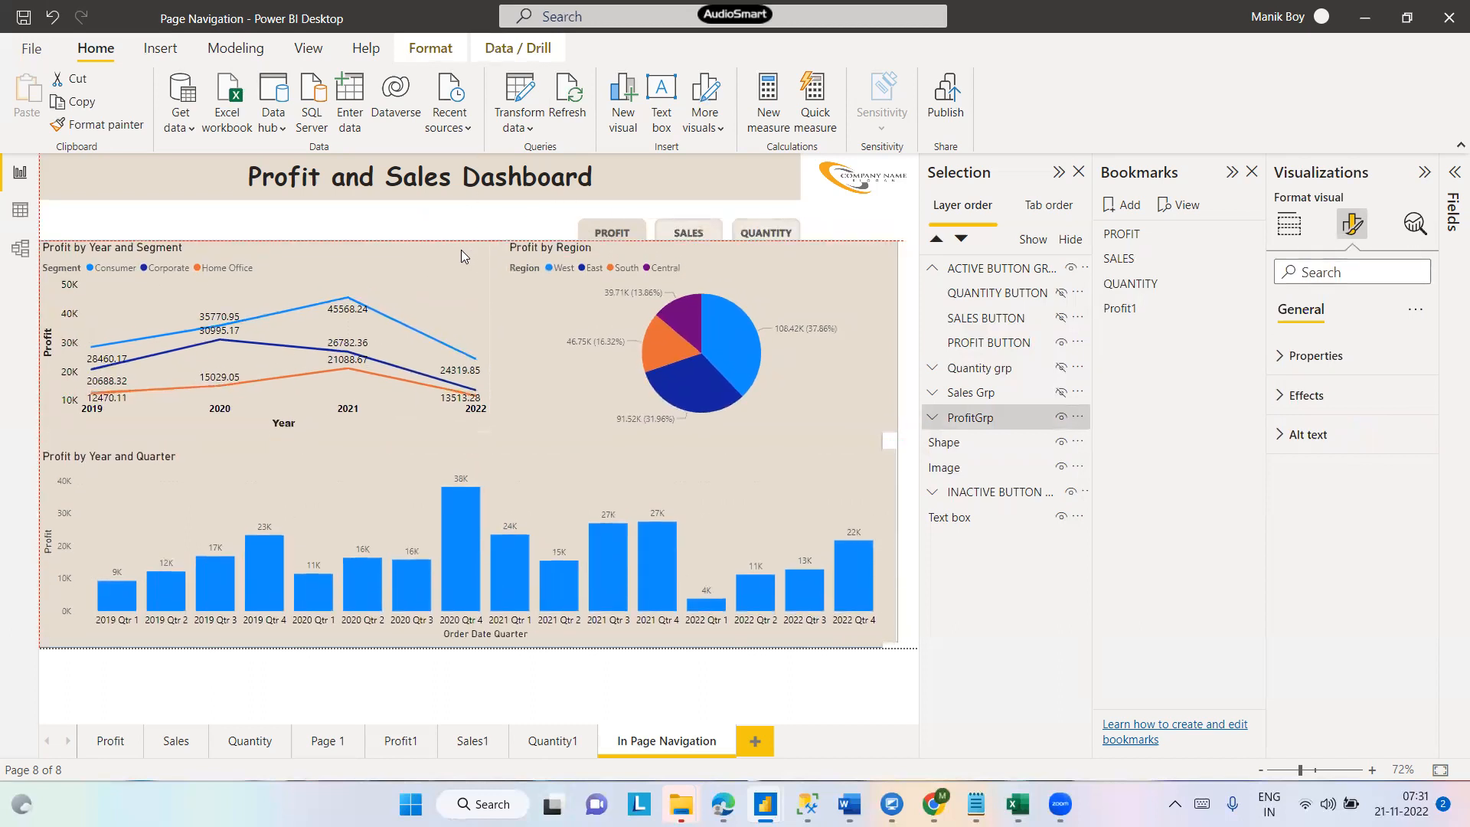
pyautogui.click(893, 443)
pyautogui.click(888, 366)
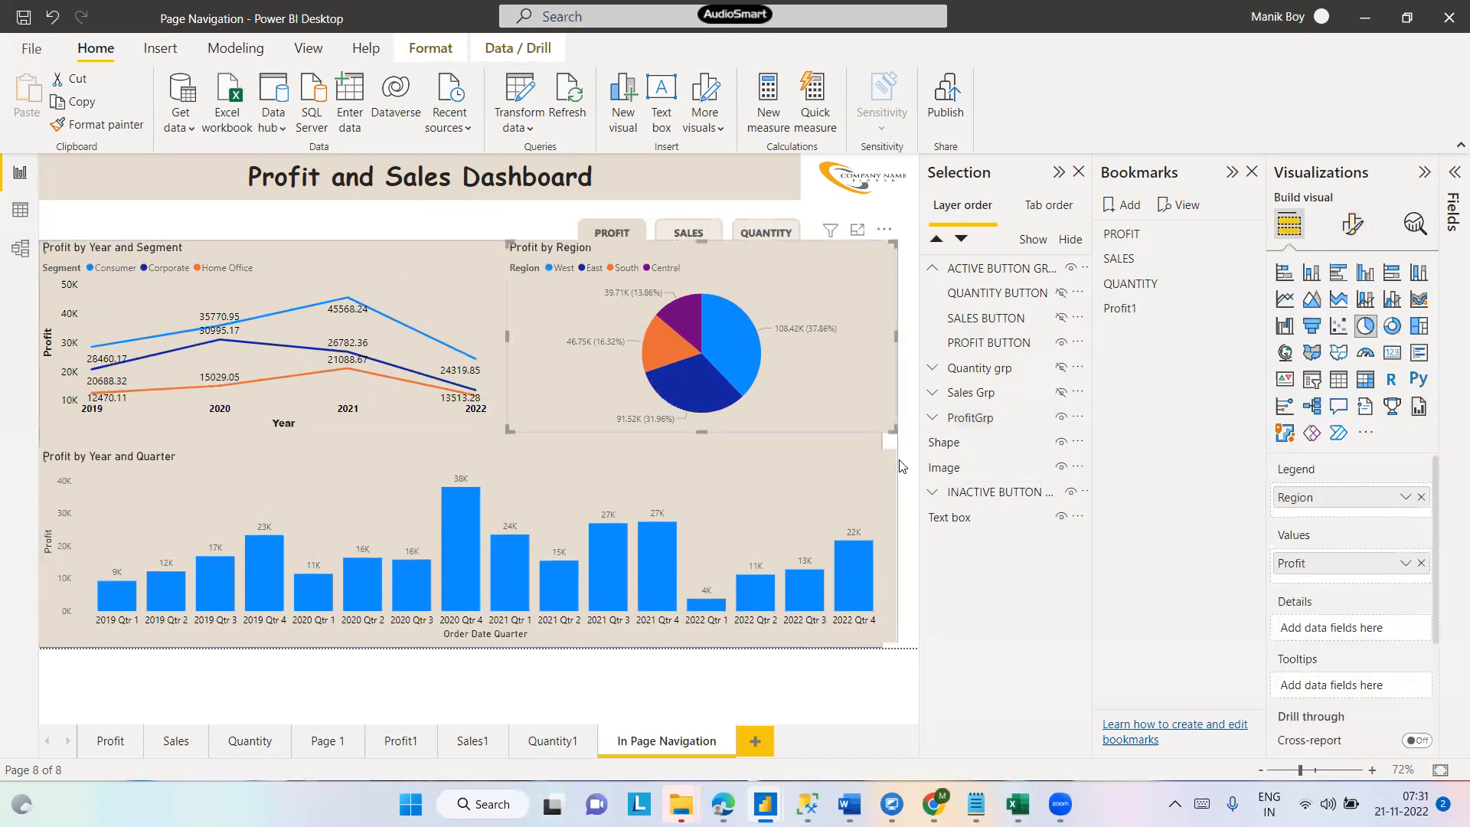
pyautogui.click(900, 448)
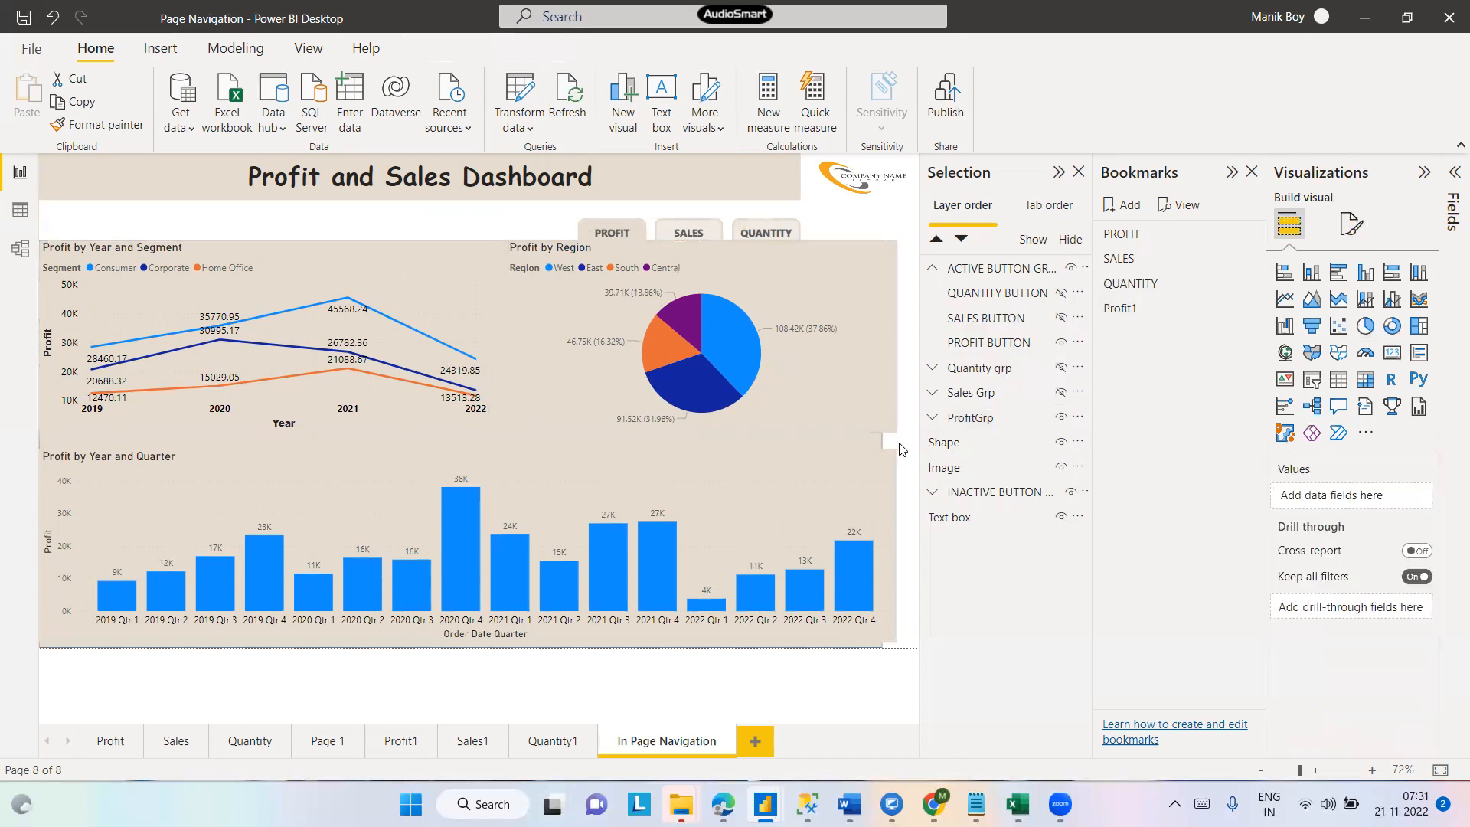
pyautogui.click(877, 480)
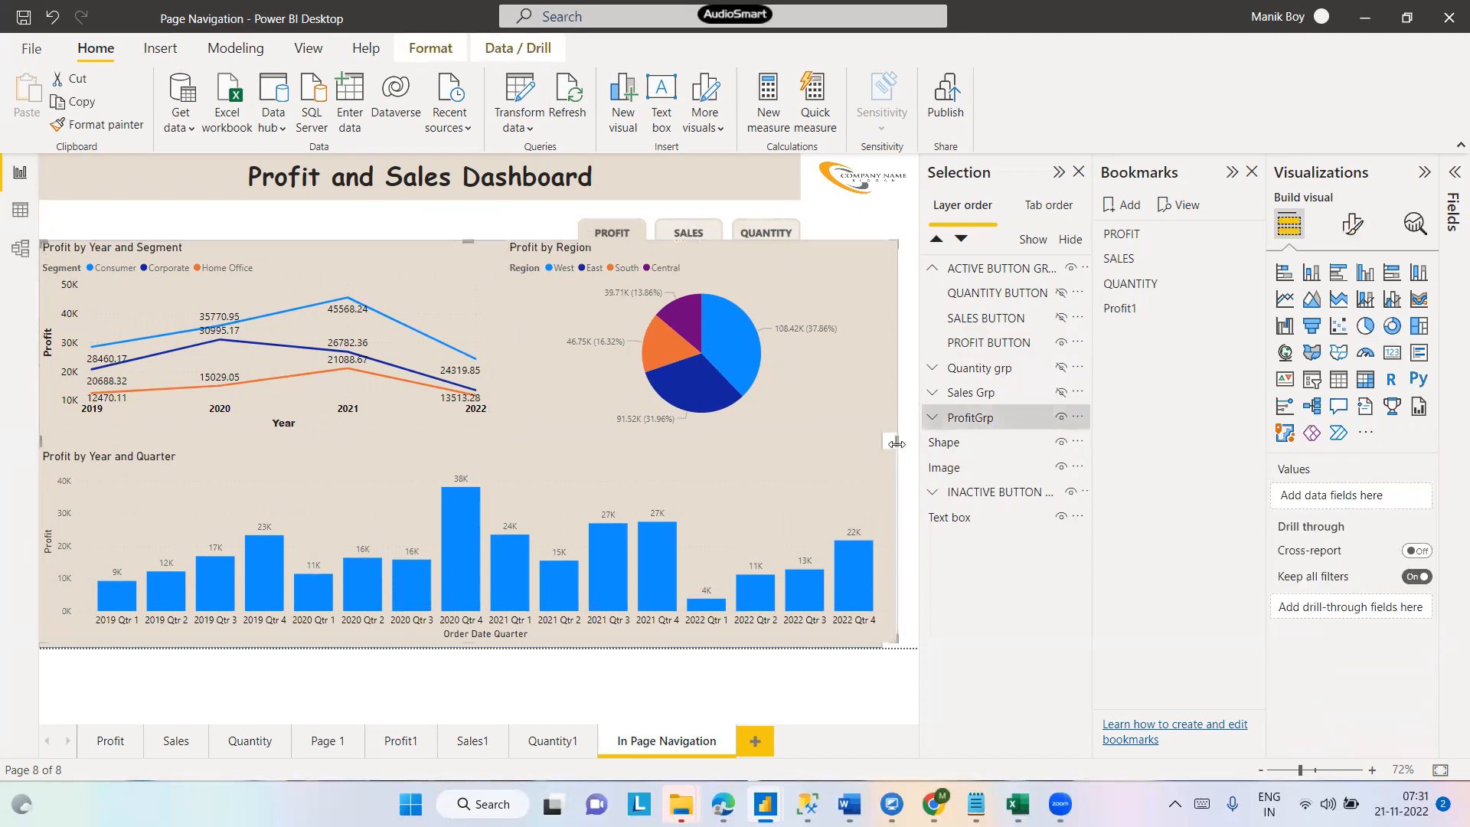
pyautogui.moveTo(897, 444); pyautogui.dragTo(888, 451)
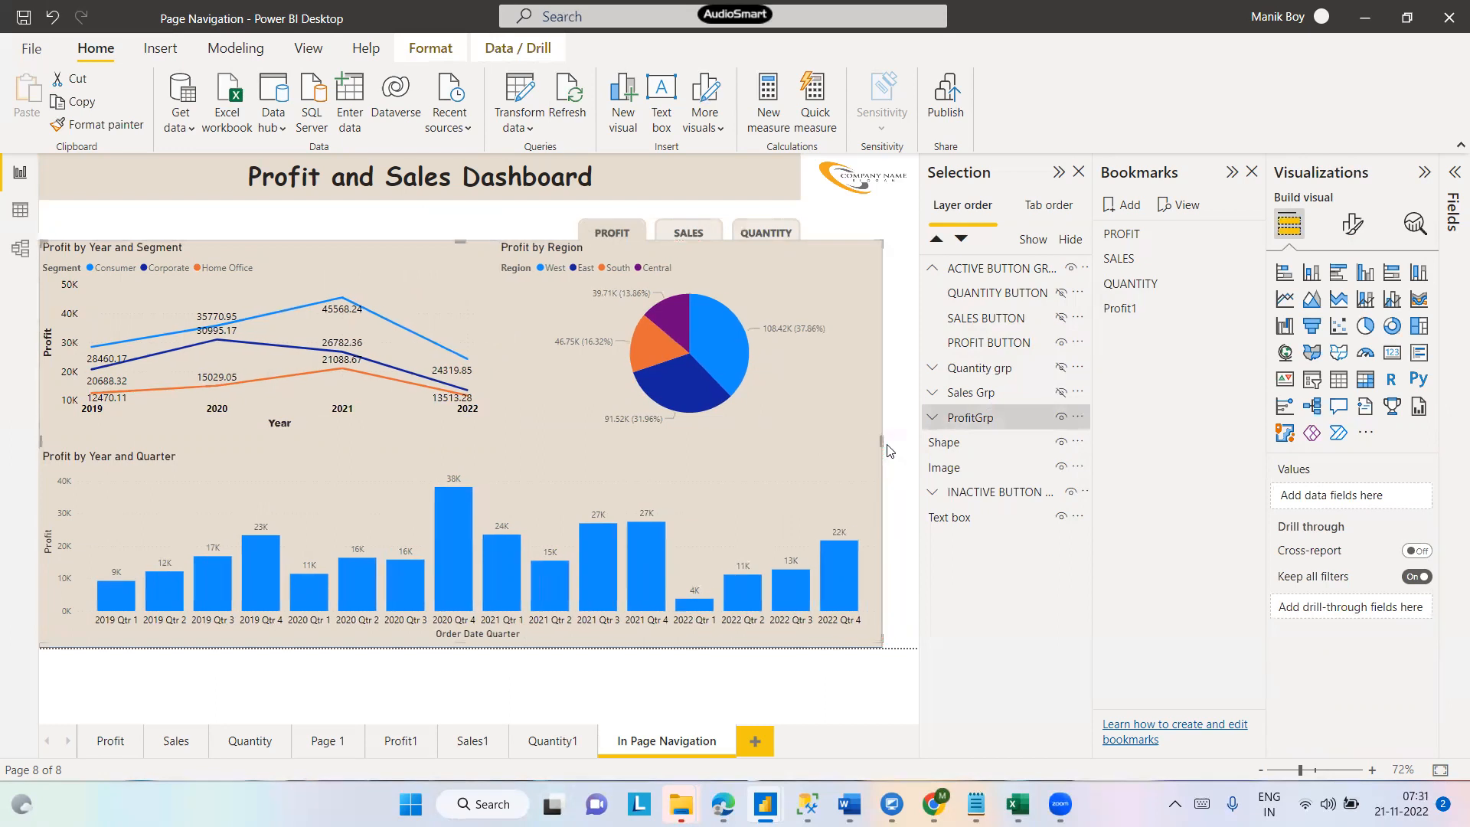
pyautogui.click(911, 468)
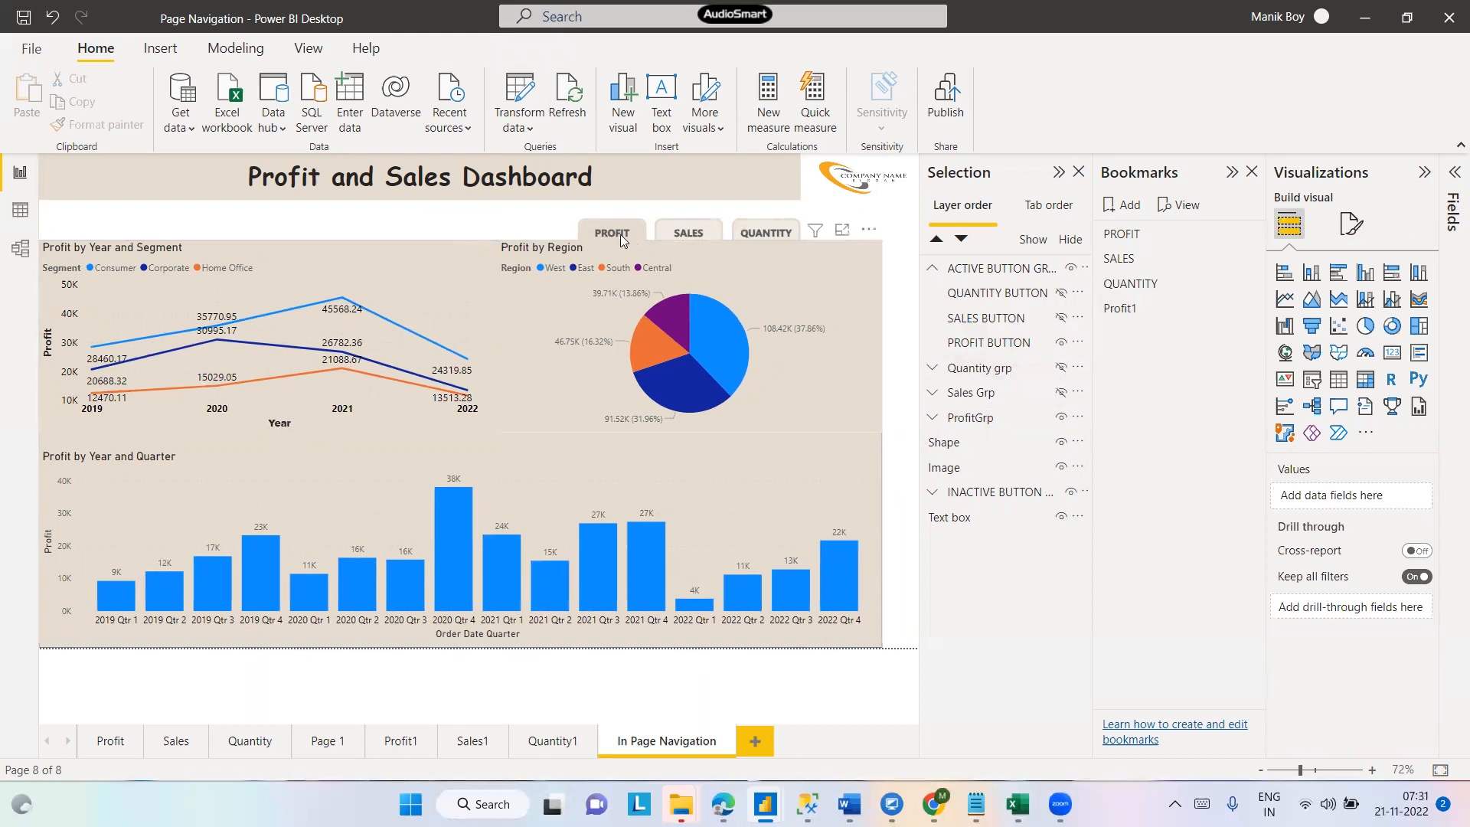
# - Expand the inactive button group and hide its PROFIT button
pyautogui.click(933, 496)
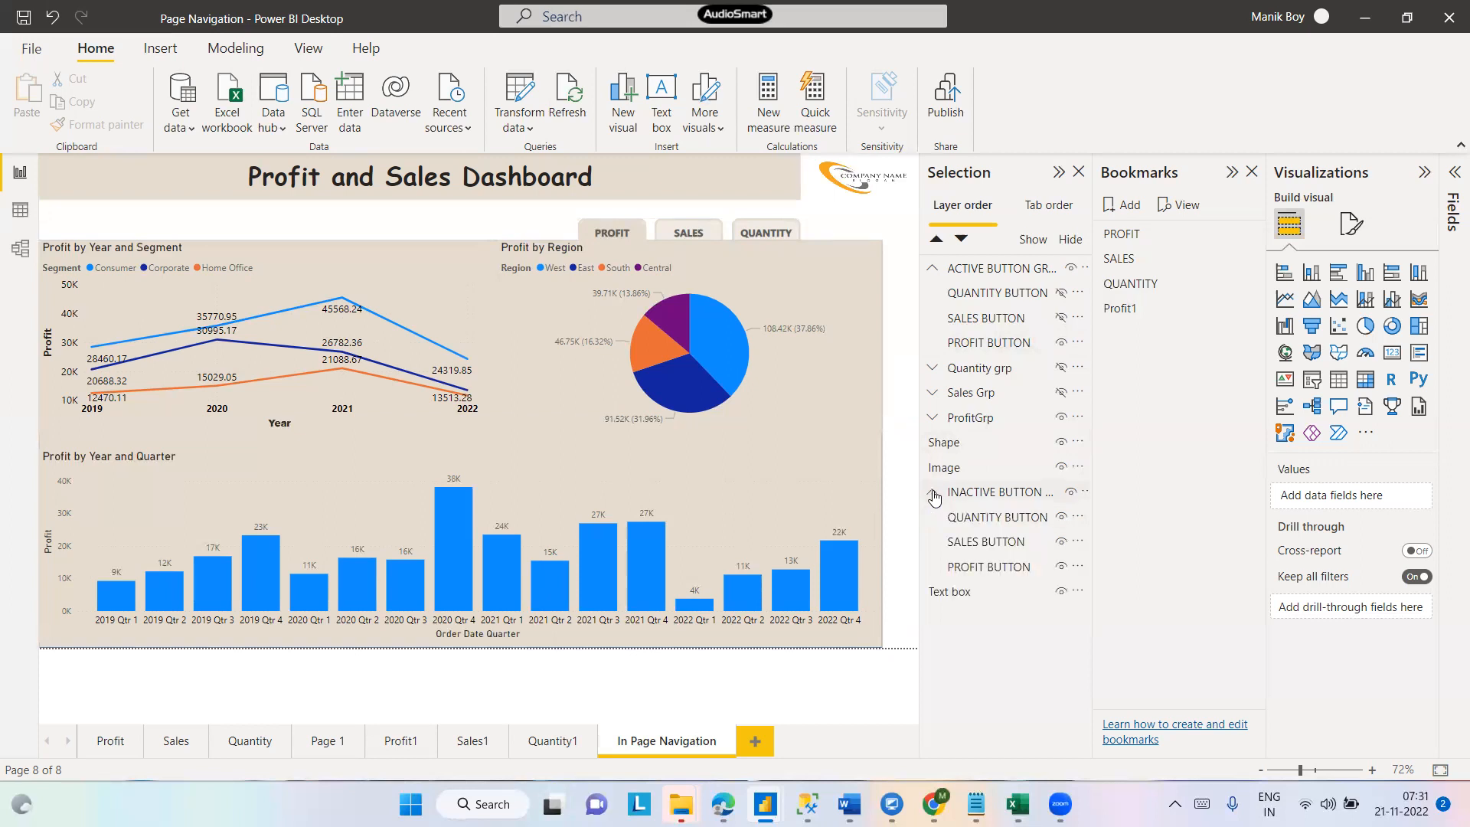
pyautogui.click(1060, 567)
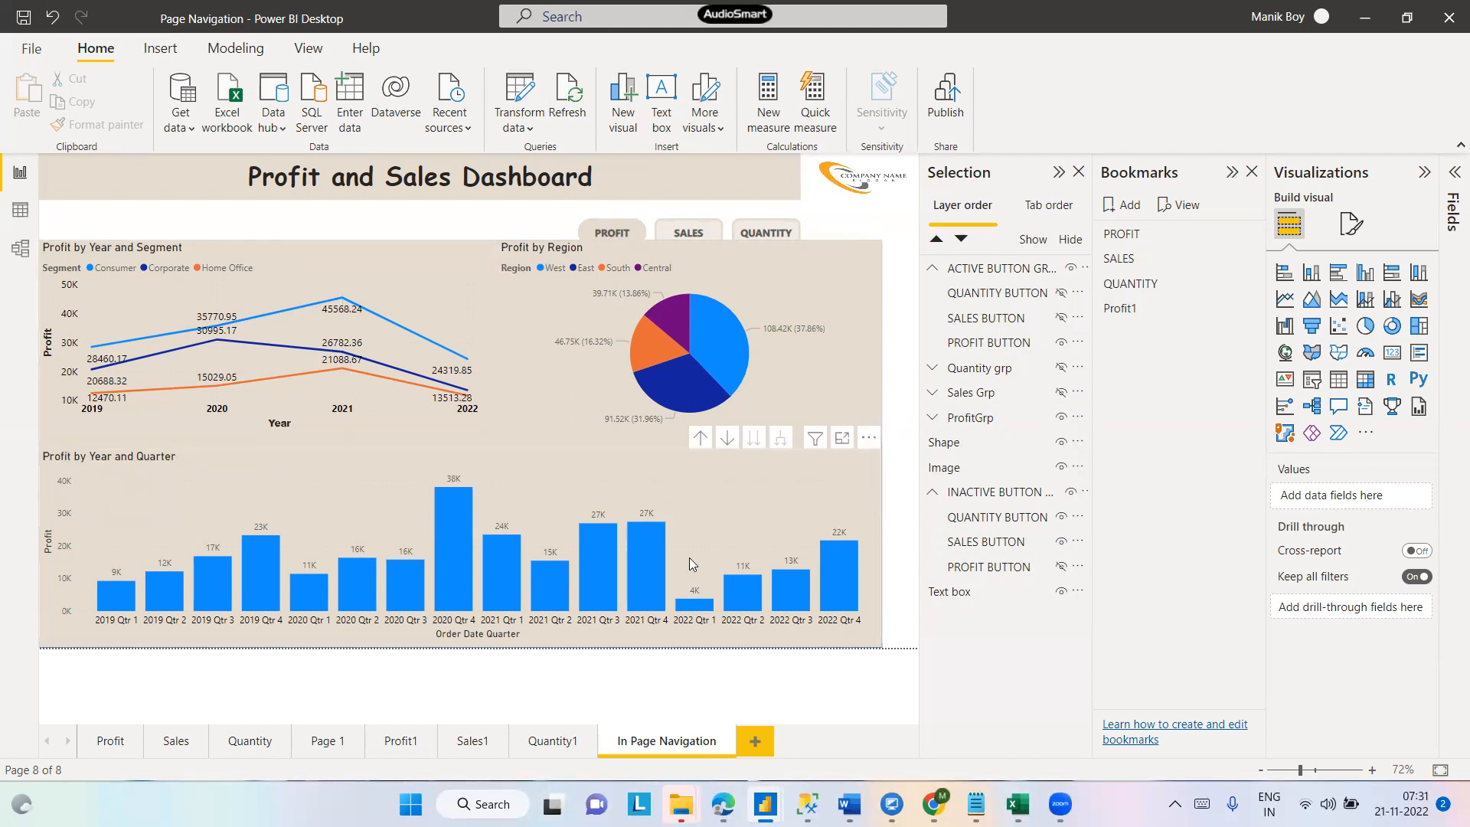
# - Select the active, inactive, Quantity, Sales and Profit groups and update the Profit1 bookmark with them
pyautogui.moveTo(851, 610)
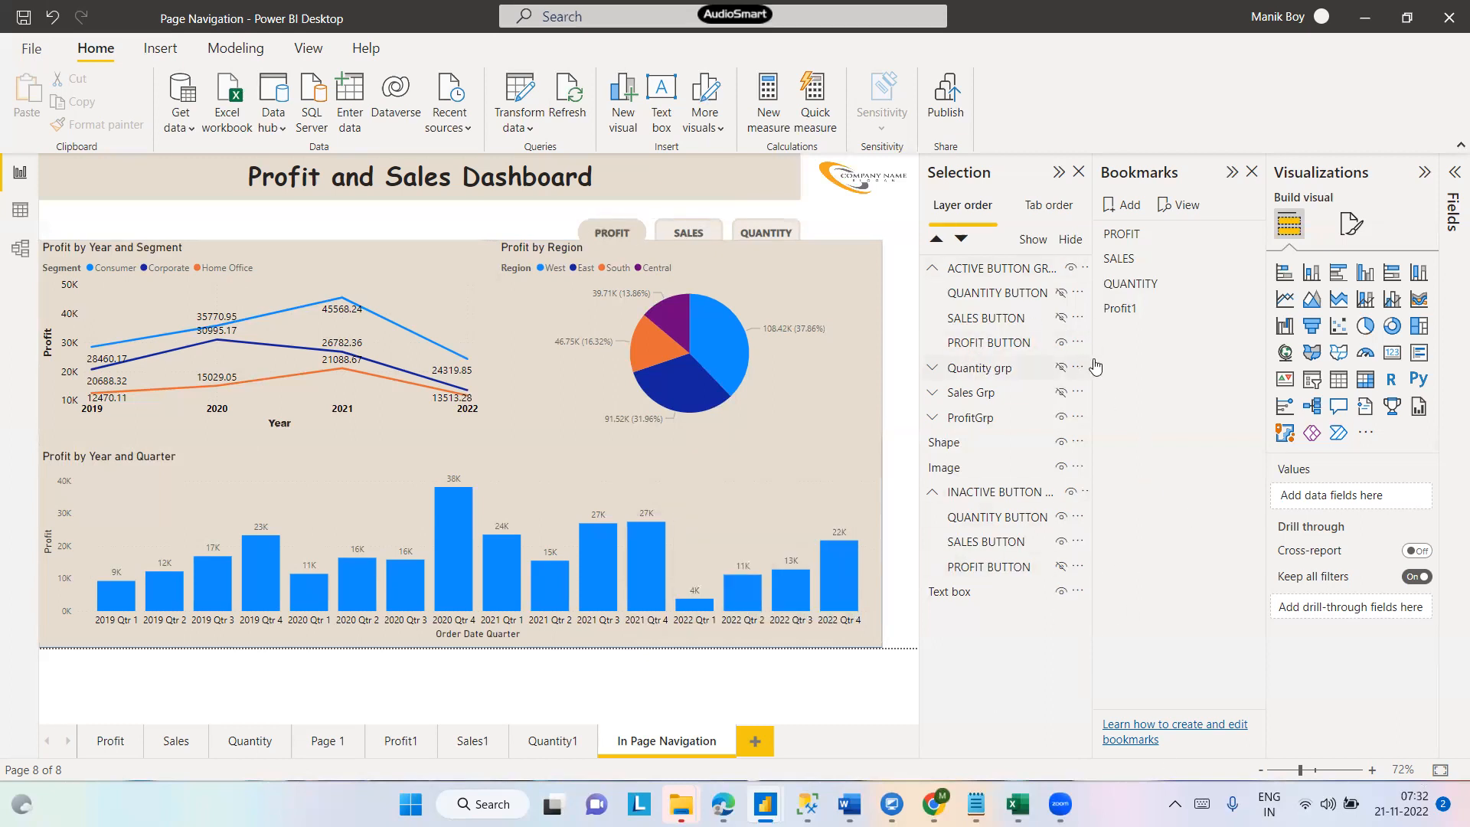
pyautogui.click(984, 275)
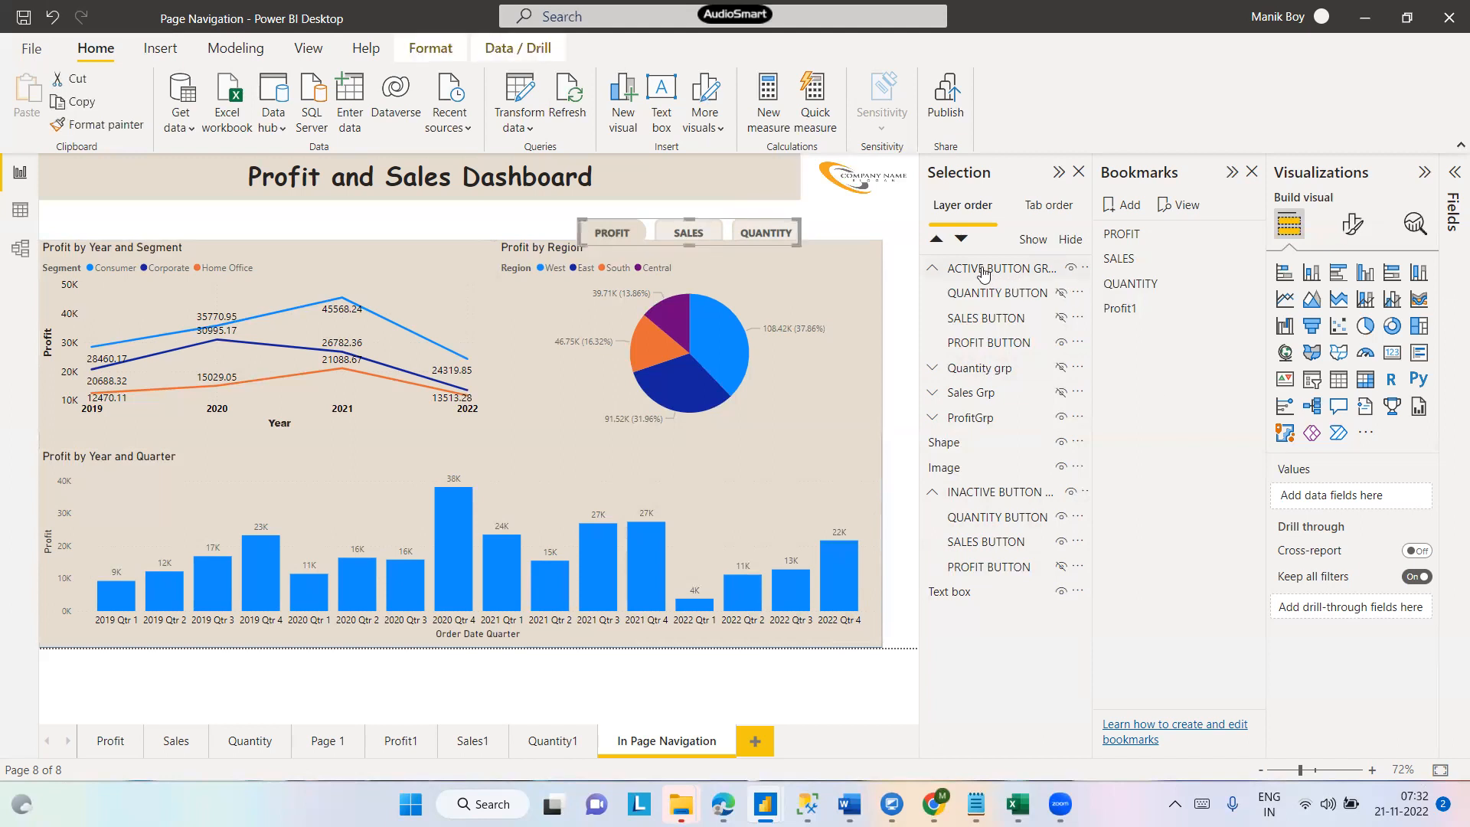
pyautogui.keyDown('ctrl'); pyautogui.click(972, 373); pyautogui.keyUp('ctrl')
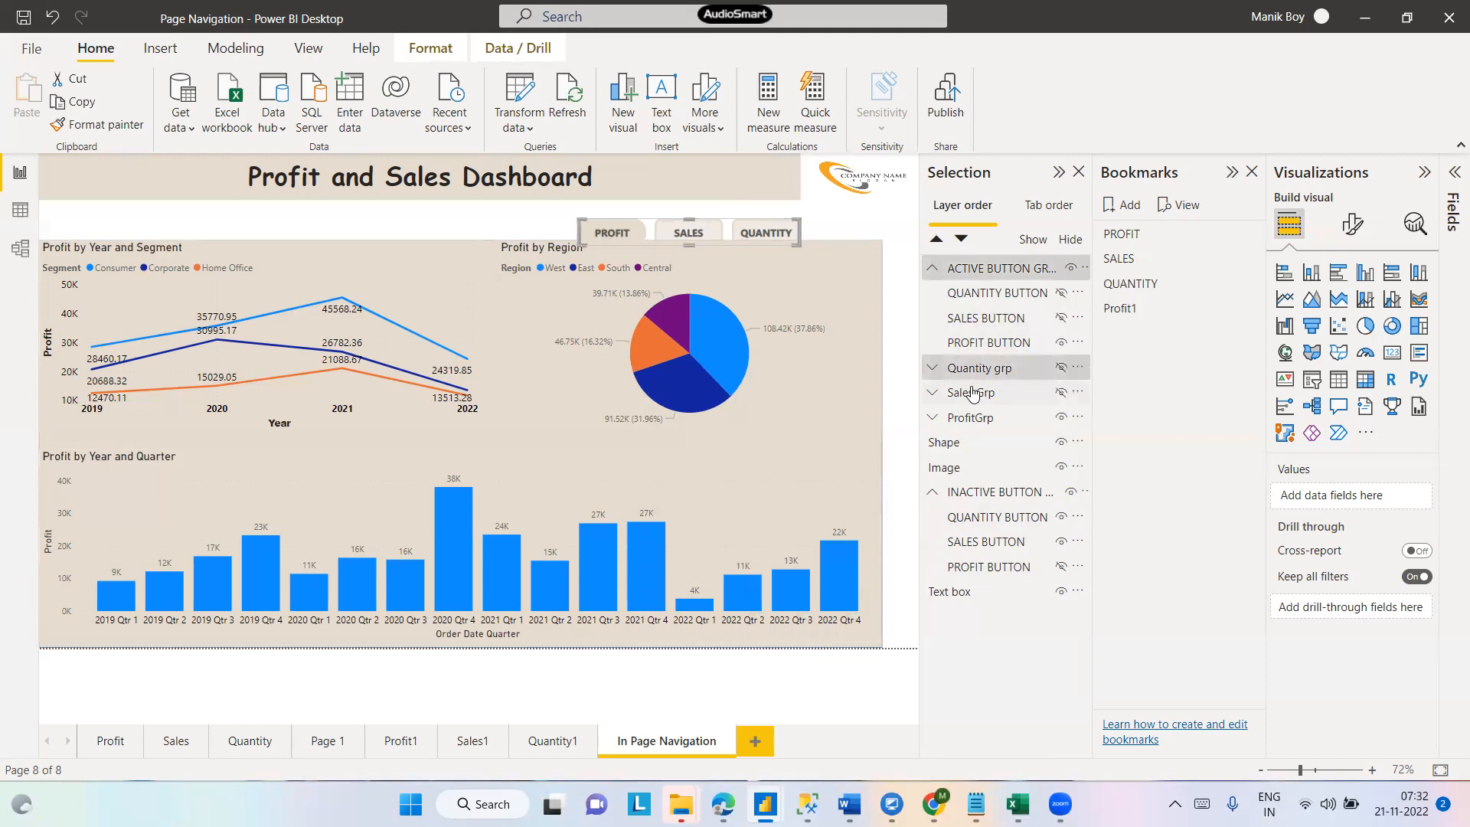
pyautogui.keyDown('ctrl'); pyautogui.click(972, 394); pyautogui.keyUp('ctrl')
pyautogui.keyDown('ctrl'); pyautogui.click(974, 418); pyautogui.keyUp('ctrl')
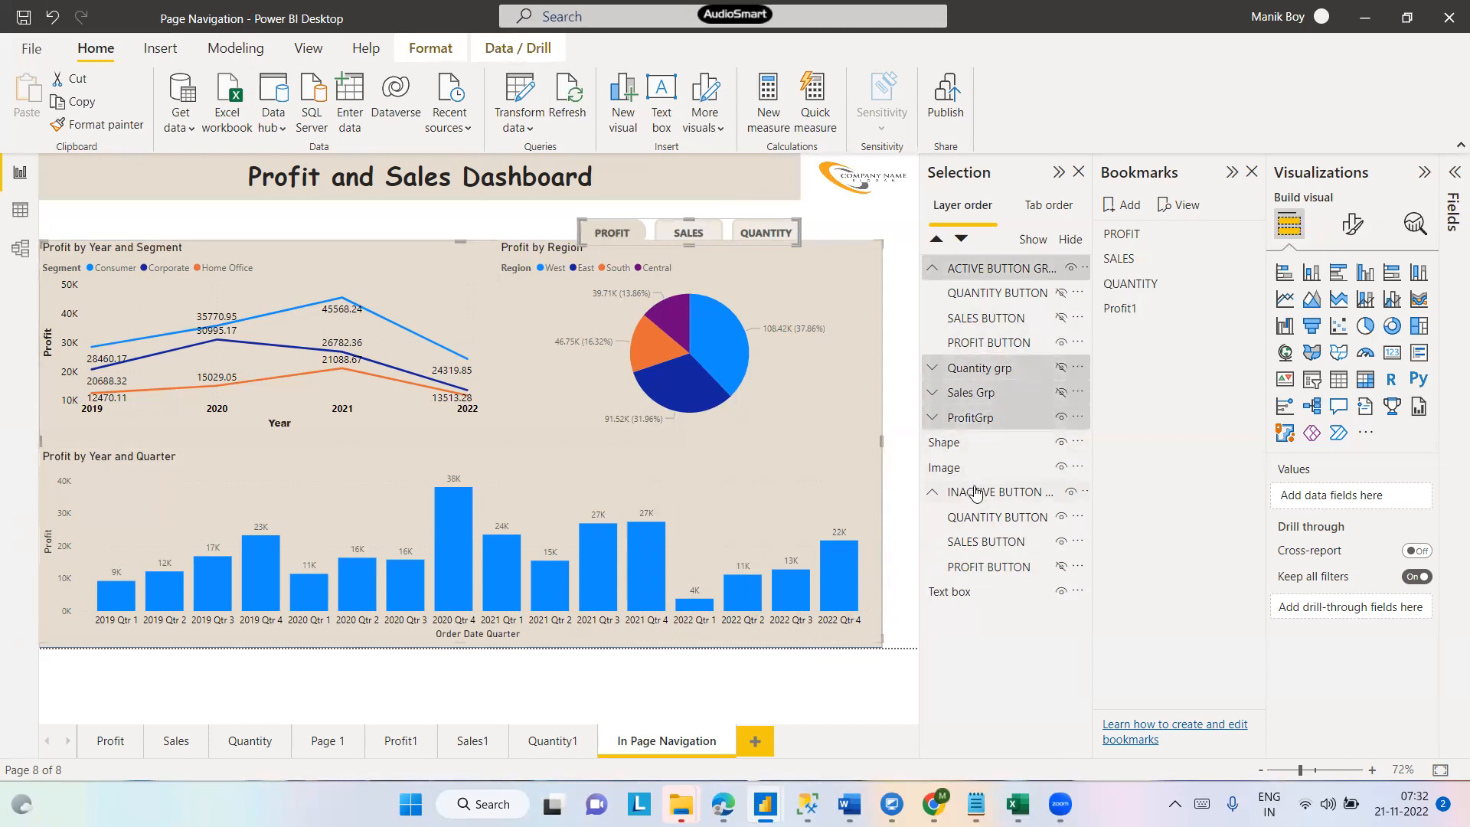
pyautogui.keyDown('ctrl'); pyautogui.click(976, 494); pyautogui.keyUp('ctrl')
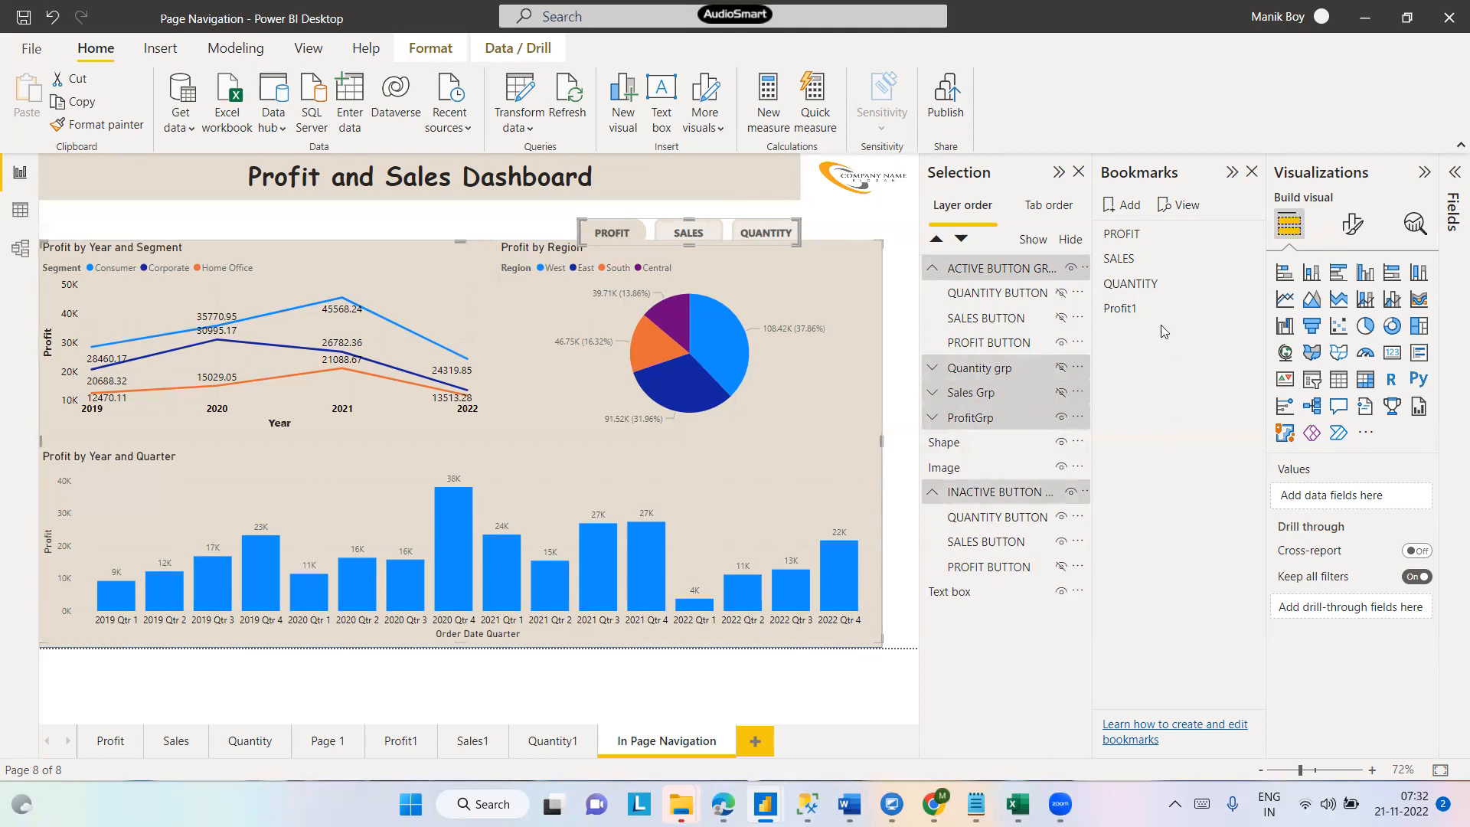
pyautogui.click(1245, 309)
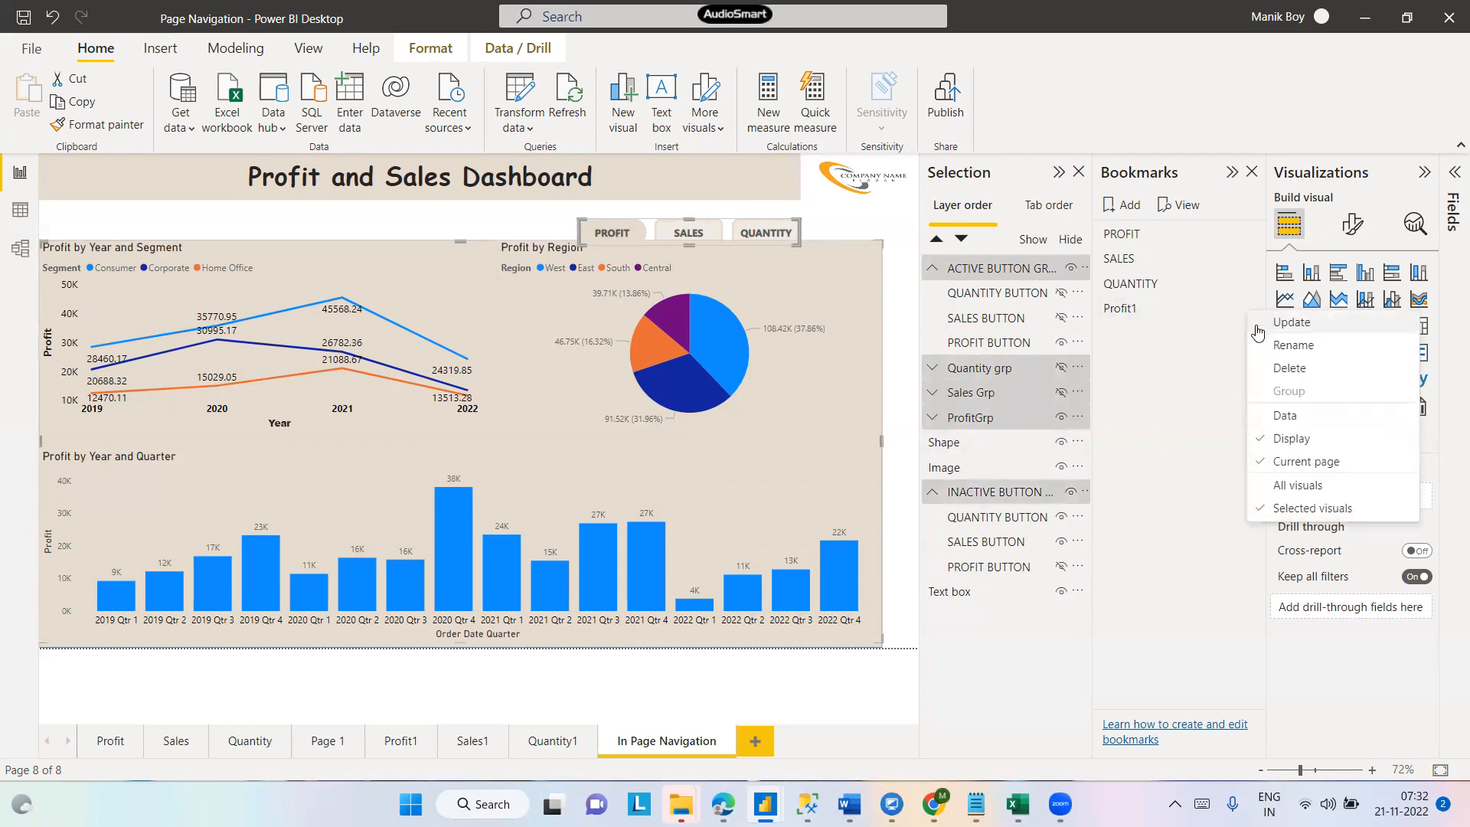
pyautogui.click(1258, 328)
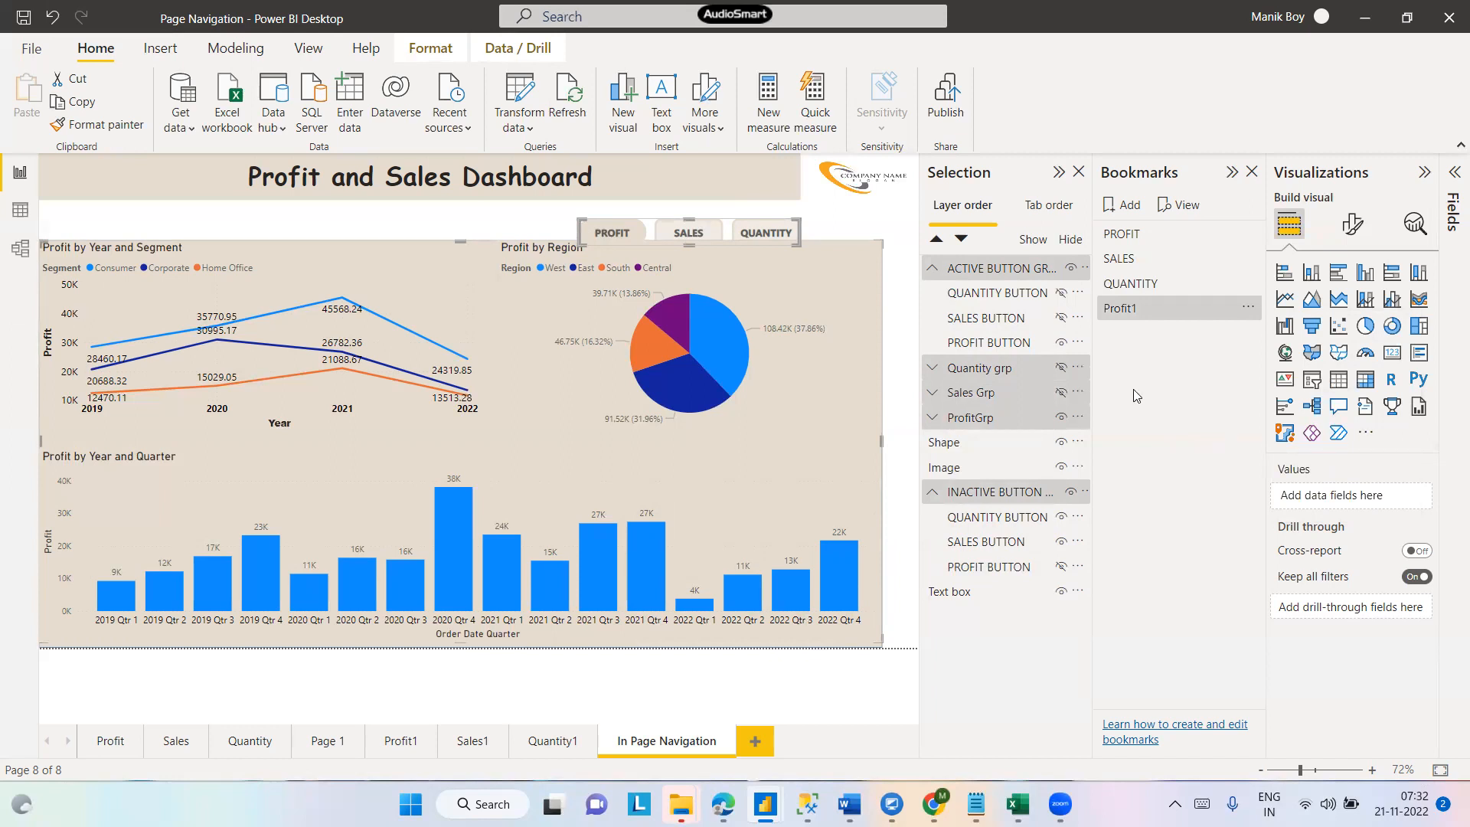
# - Add a new bookmark and rename it Sales1
pyautogui.click(1118, 206)
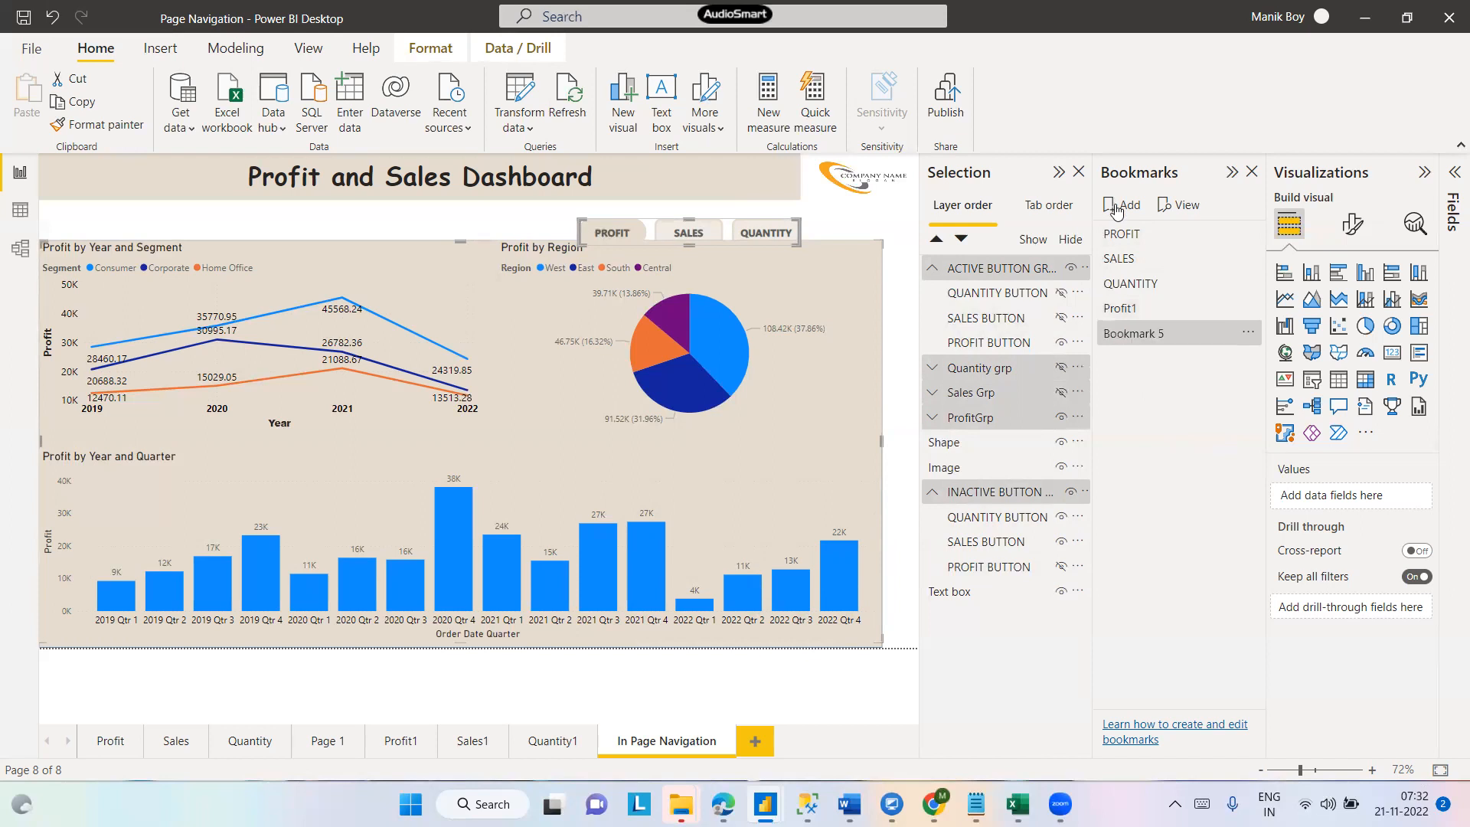
pyautogui.doubleClick(1137, 334)
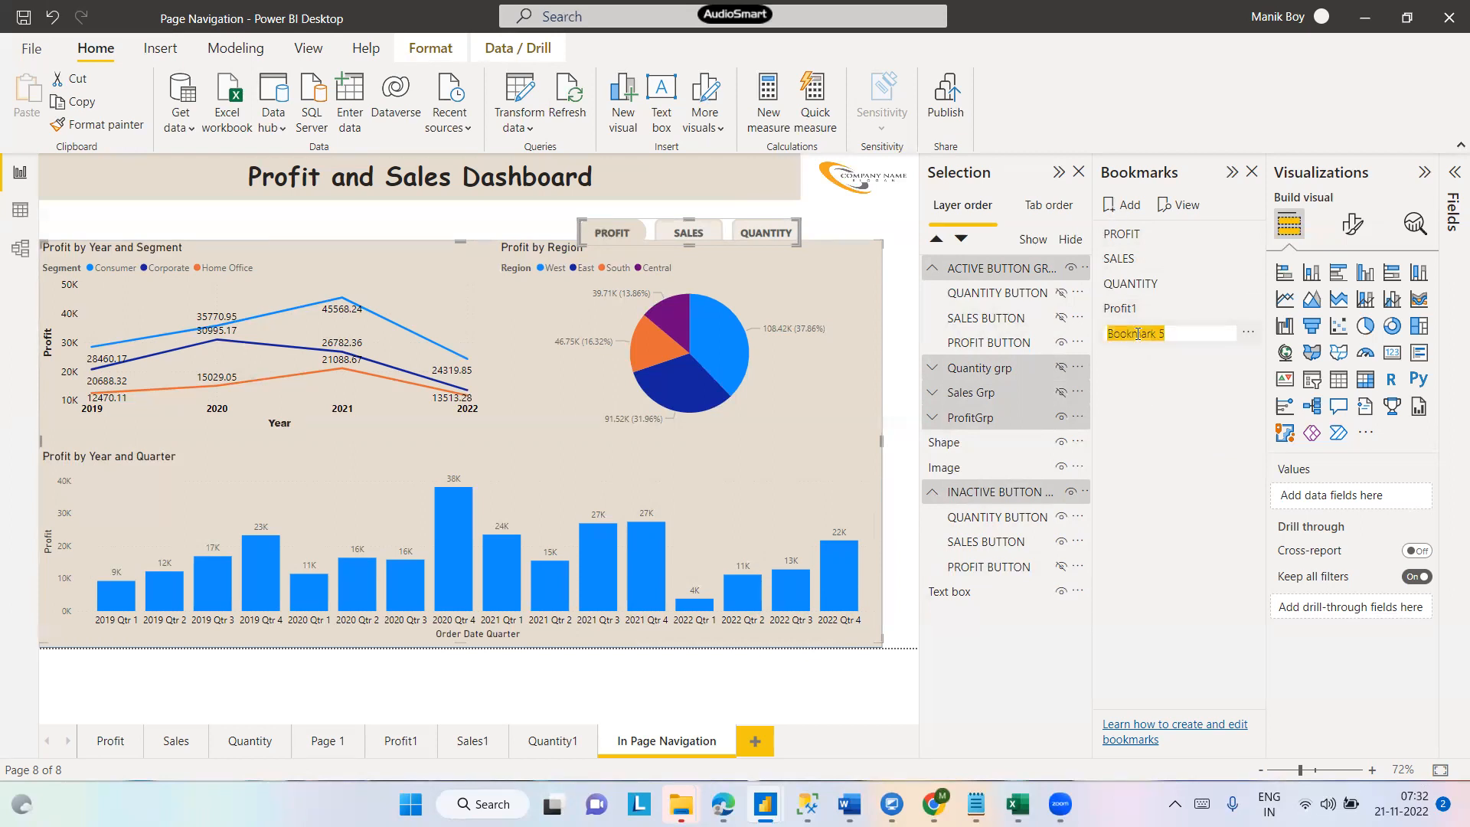
pyautogui.write('Sales1')
pyautogui.press('Return')
# - Turn off Data for the Sales1 bookmark and switch it from all visuals to selected visuals
pyautogui.click(1247, 334)
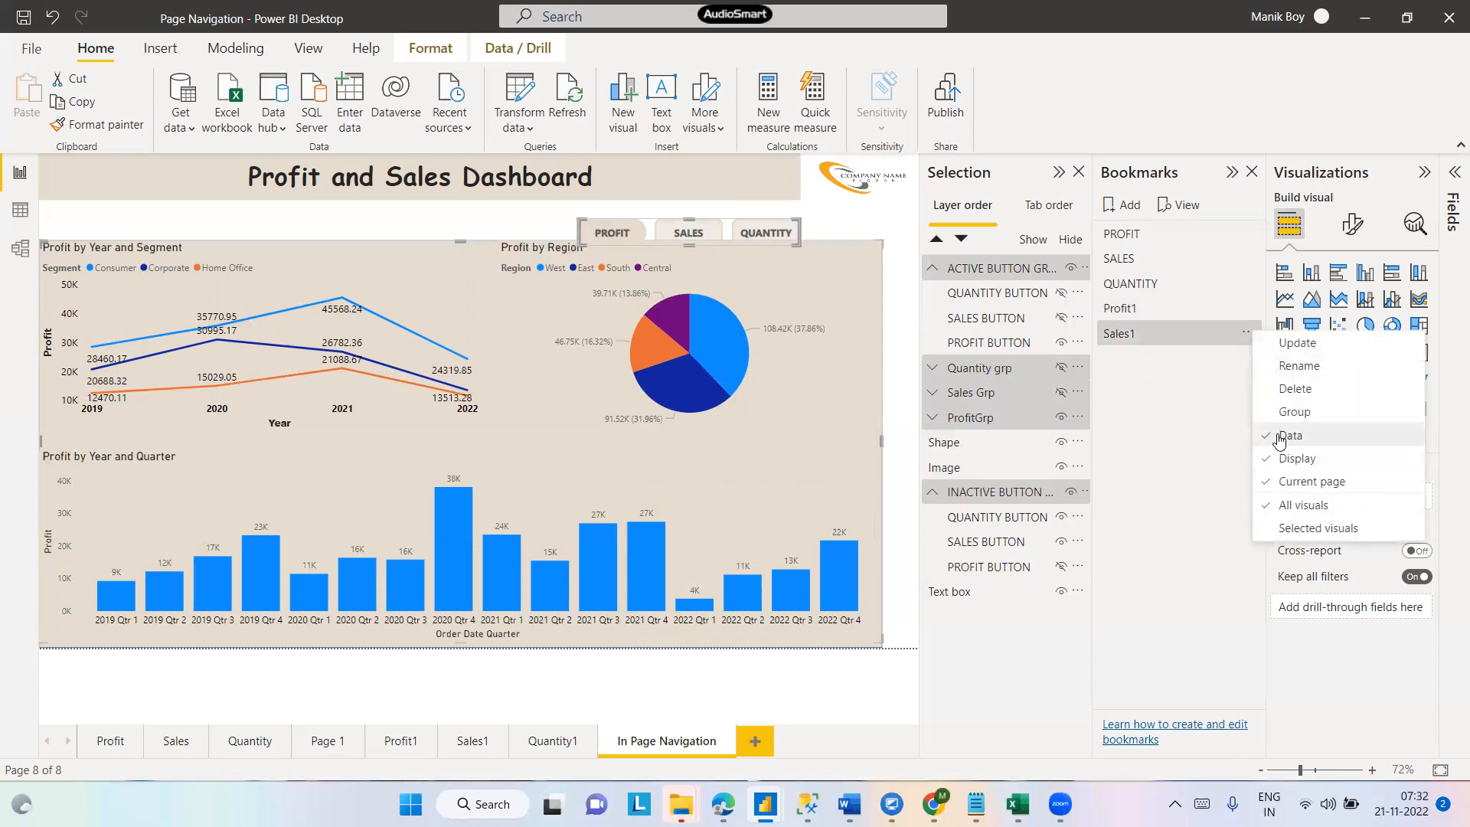
pyautogui.click(1279, 436)
pyautogui.click(1245, 333)
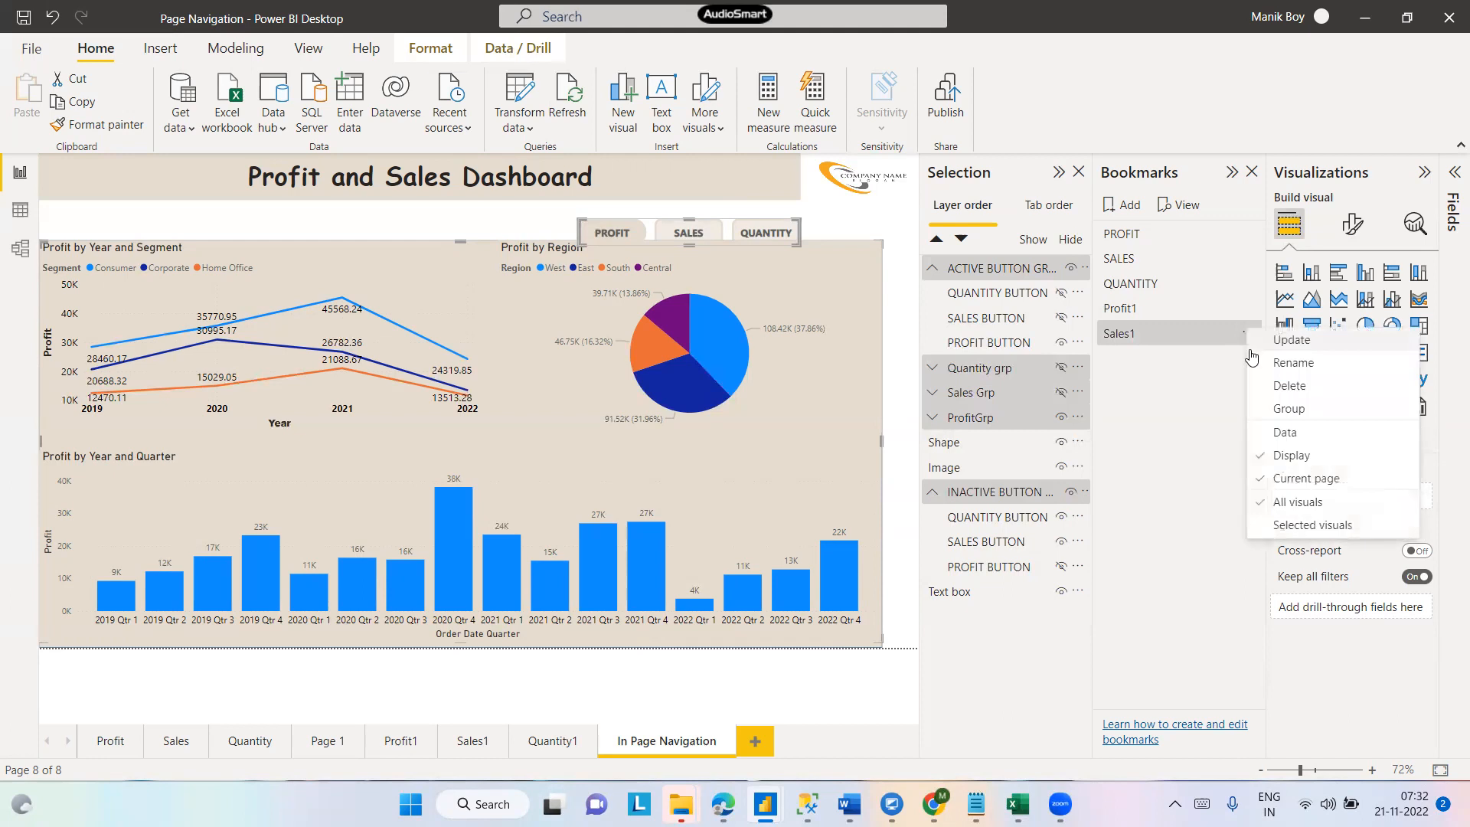
pyautogui.click(1279, 502)
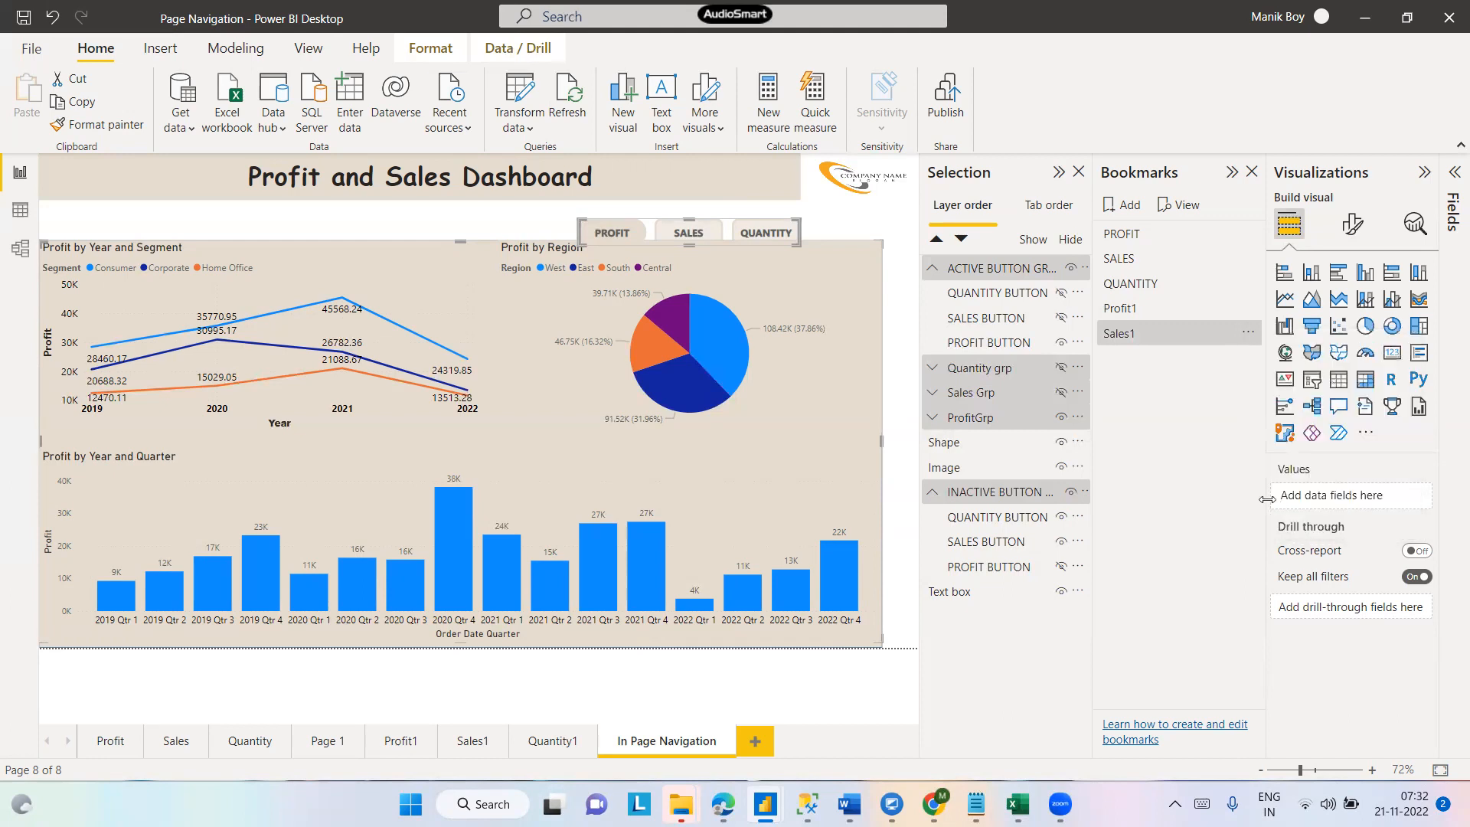
# - Show the active SALES button and Sales group while hiding the active PROFIT button and Profit group
pyautogui.click(1061, 318)
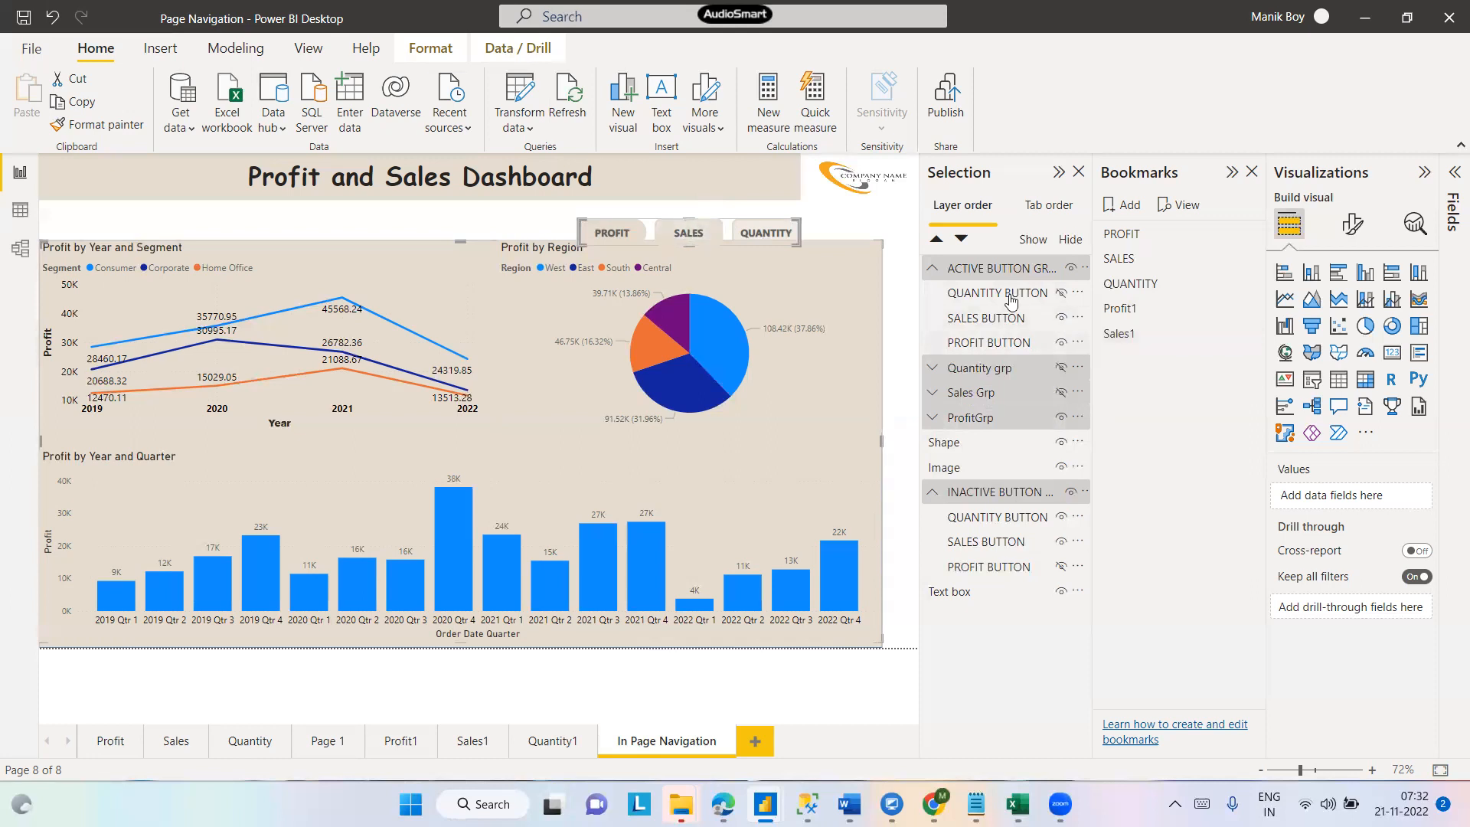
pyautogui.click(1060, 365)
pyautogui.click(1061, 343)
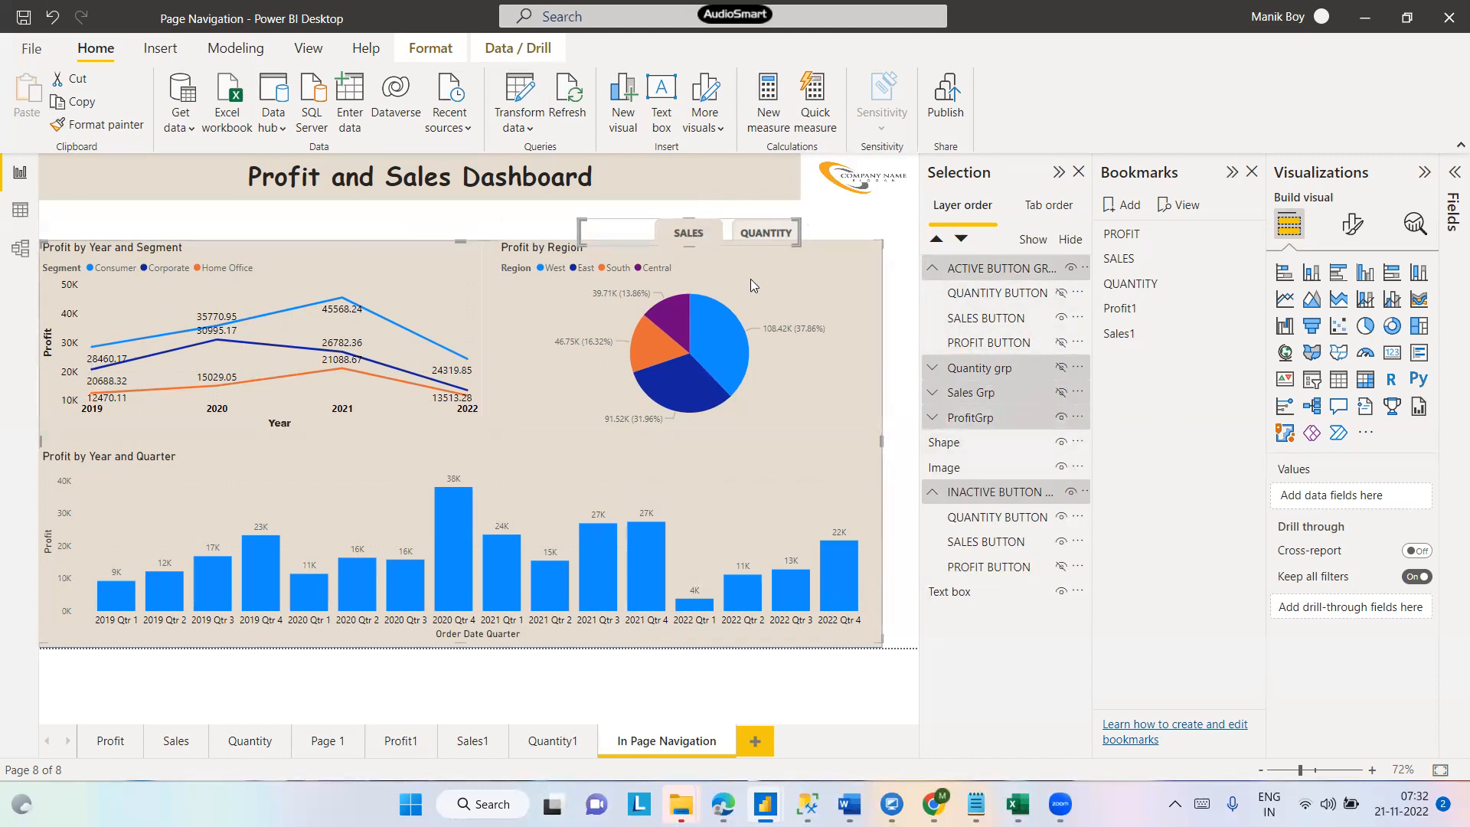
pyautogui.click(1059, 418)
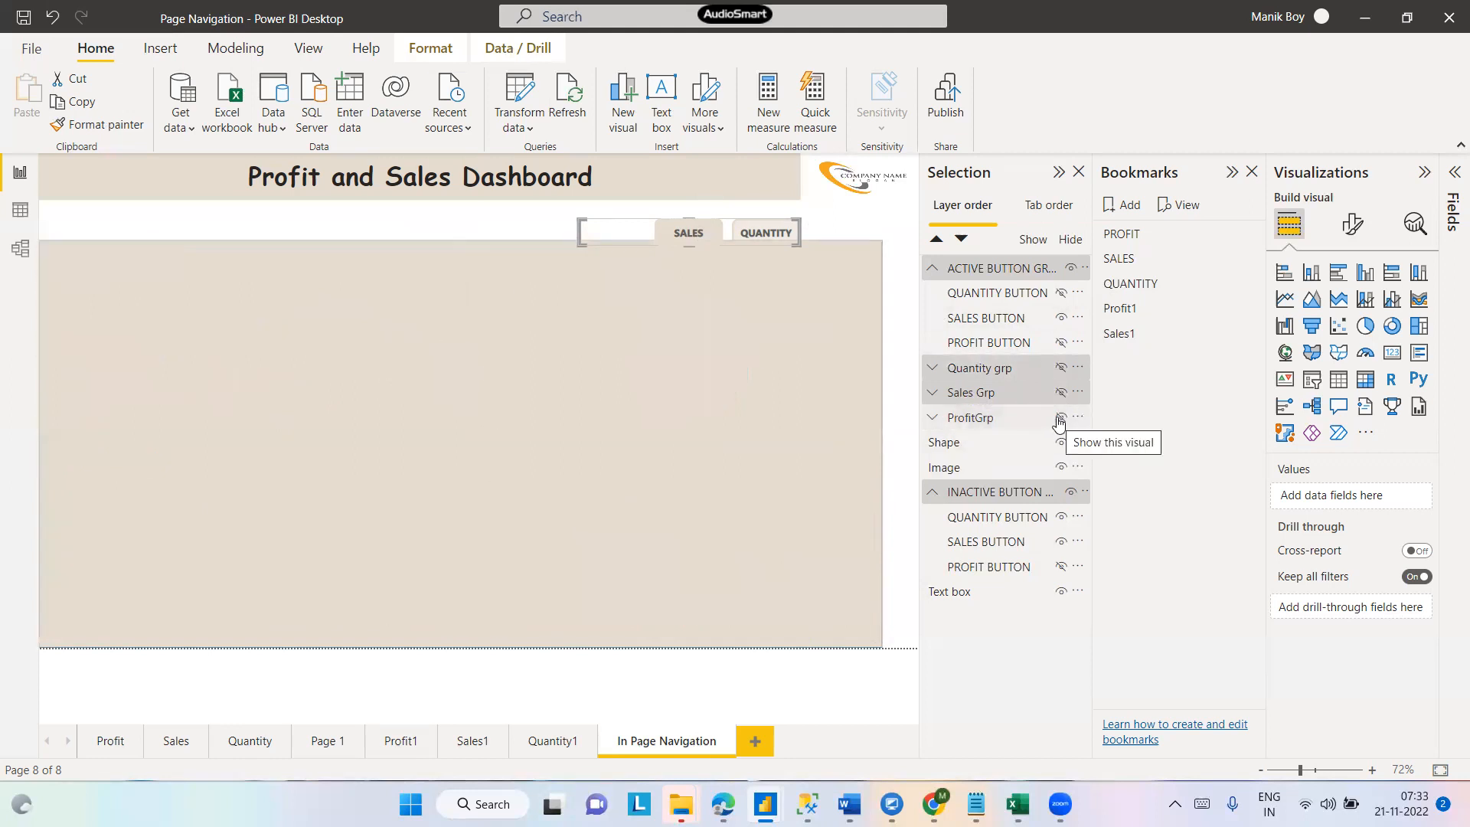
pyautogui.click(1061, 394)
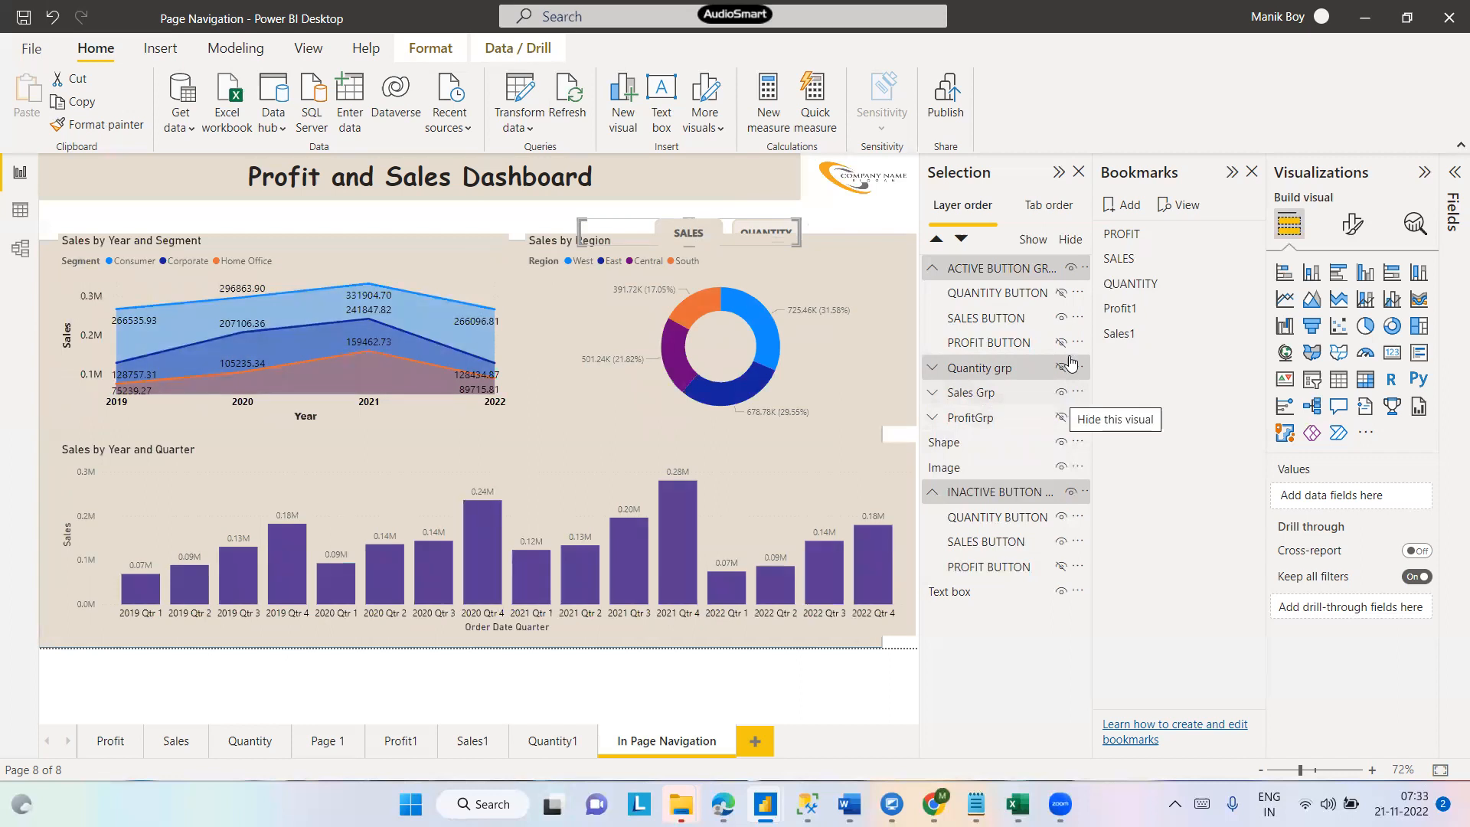
# - Narrow the sales visuals group and move it slightly down to fit inside the background shape
pyautogui.click(903, 432)
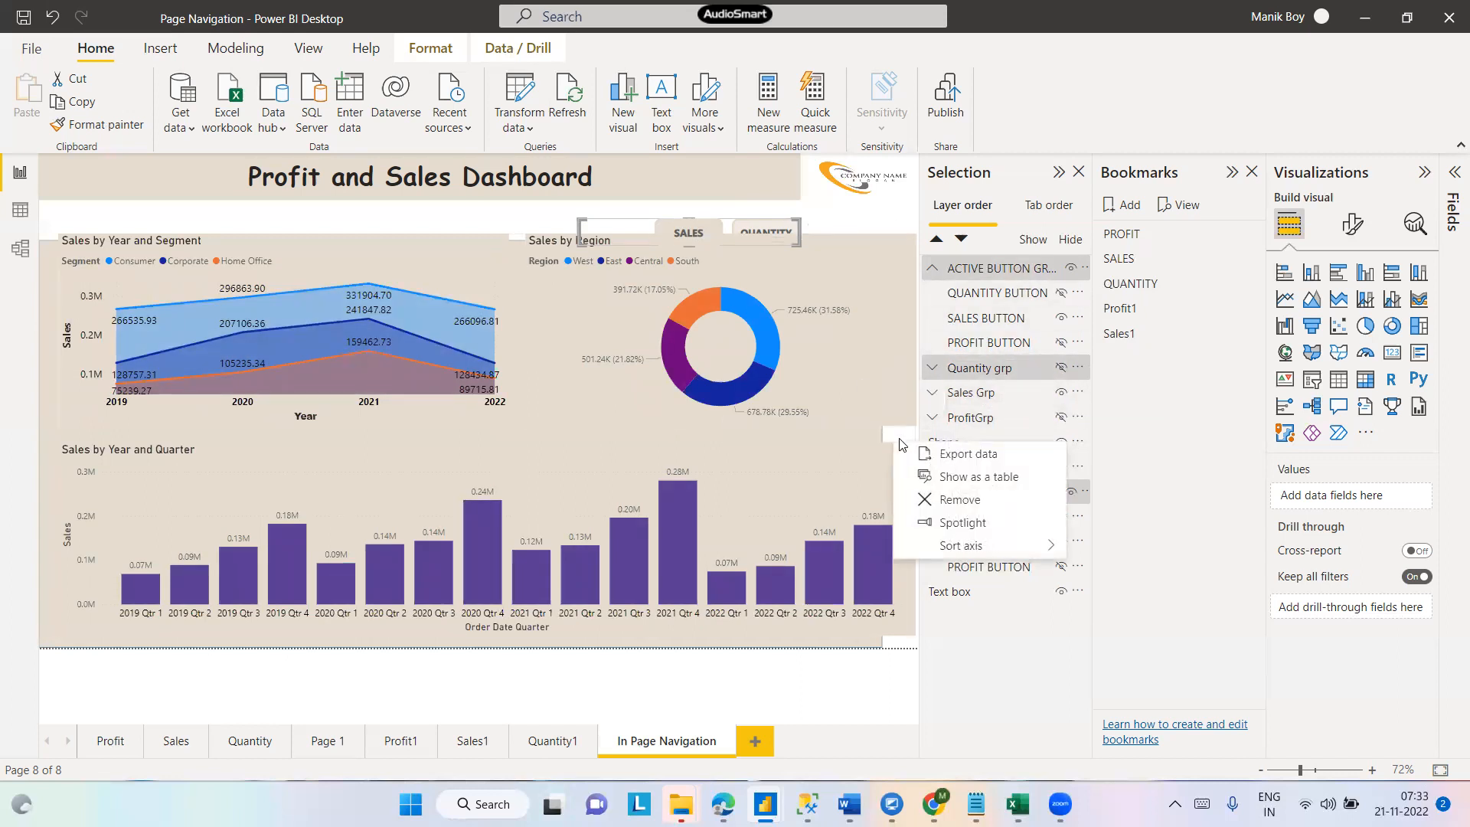
pyautogui.click(914, 411)
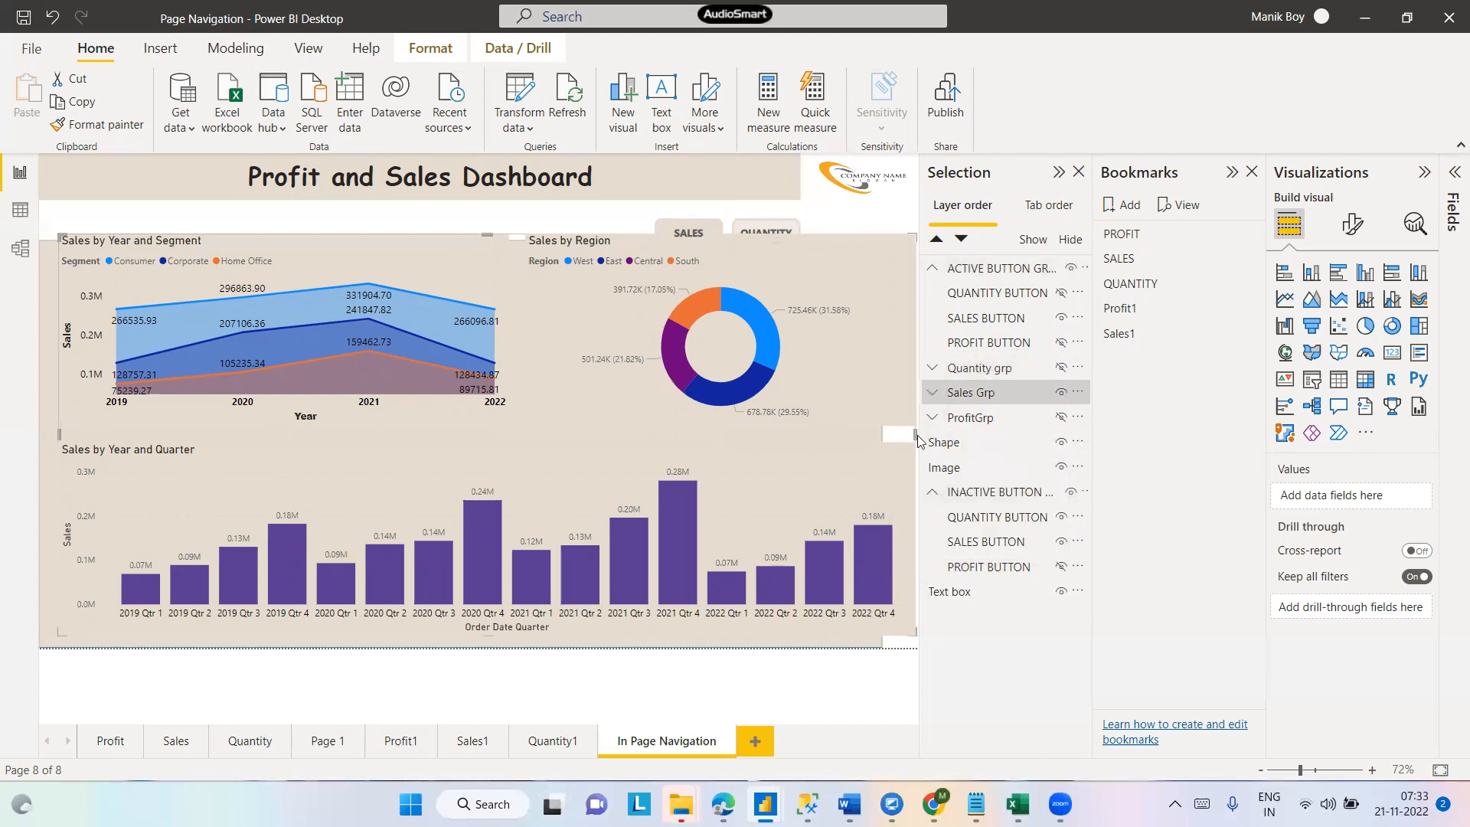
pyautogui.moveTo(884, 465); pyautogui.dragTo(871, 472)
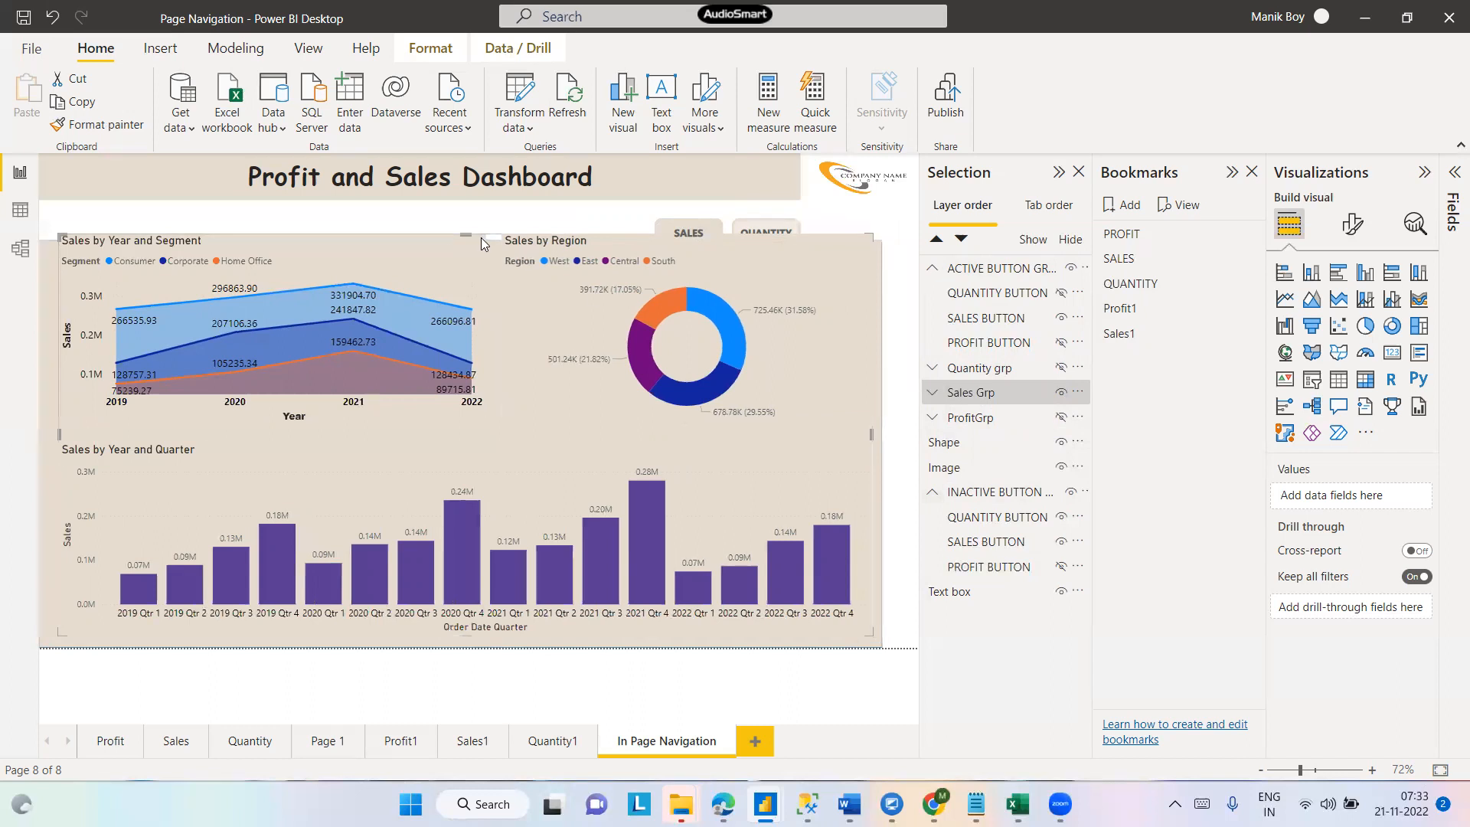
pyautogui.moveTo(469, 235); pyautogui.dragTo(469, 243)
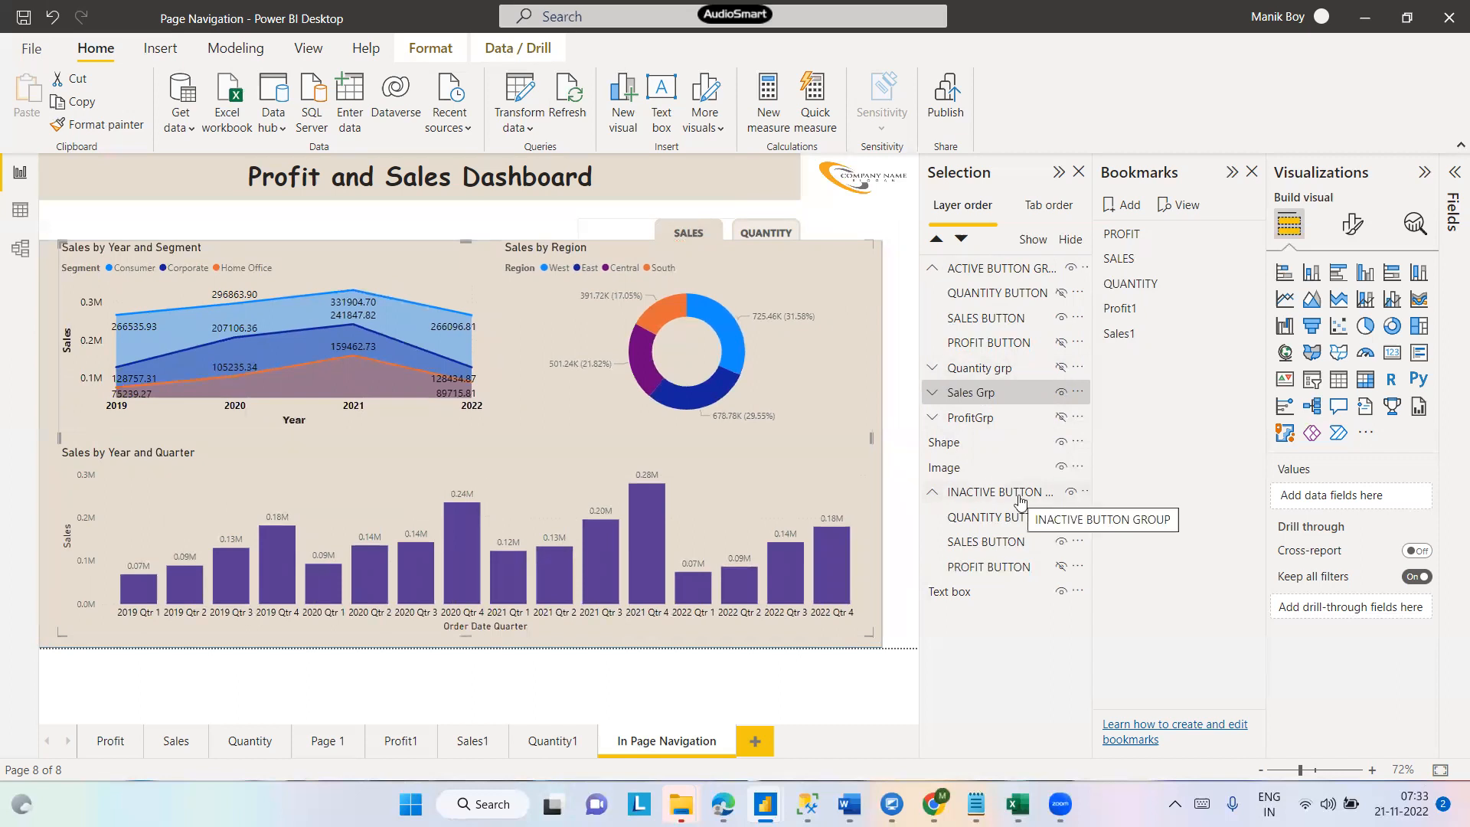
# - Show the inactive PROFIT button and hide the inactive SALES button
pyautogui.click(1061, 567)
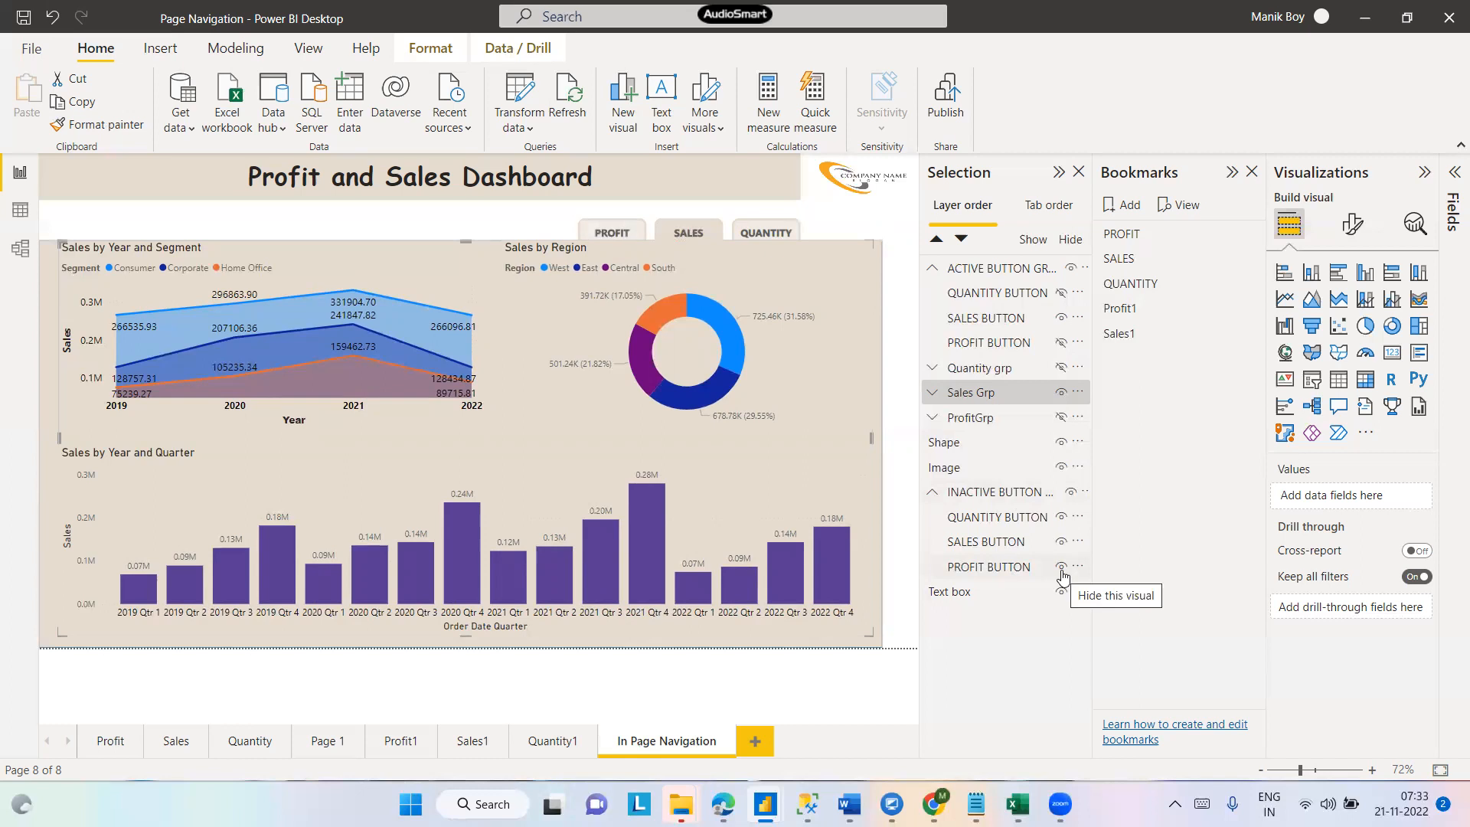
pyautogui.click(1061, 518)
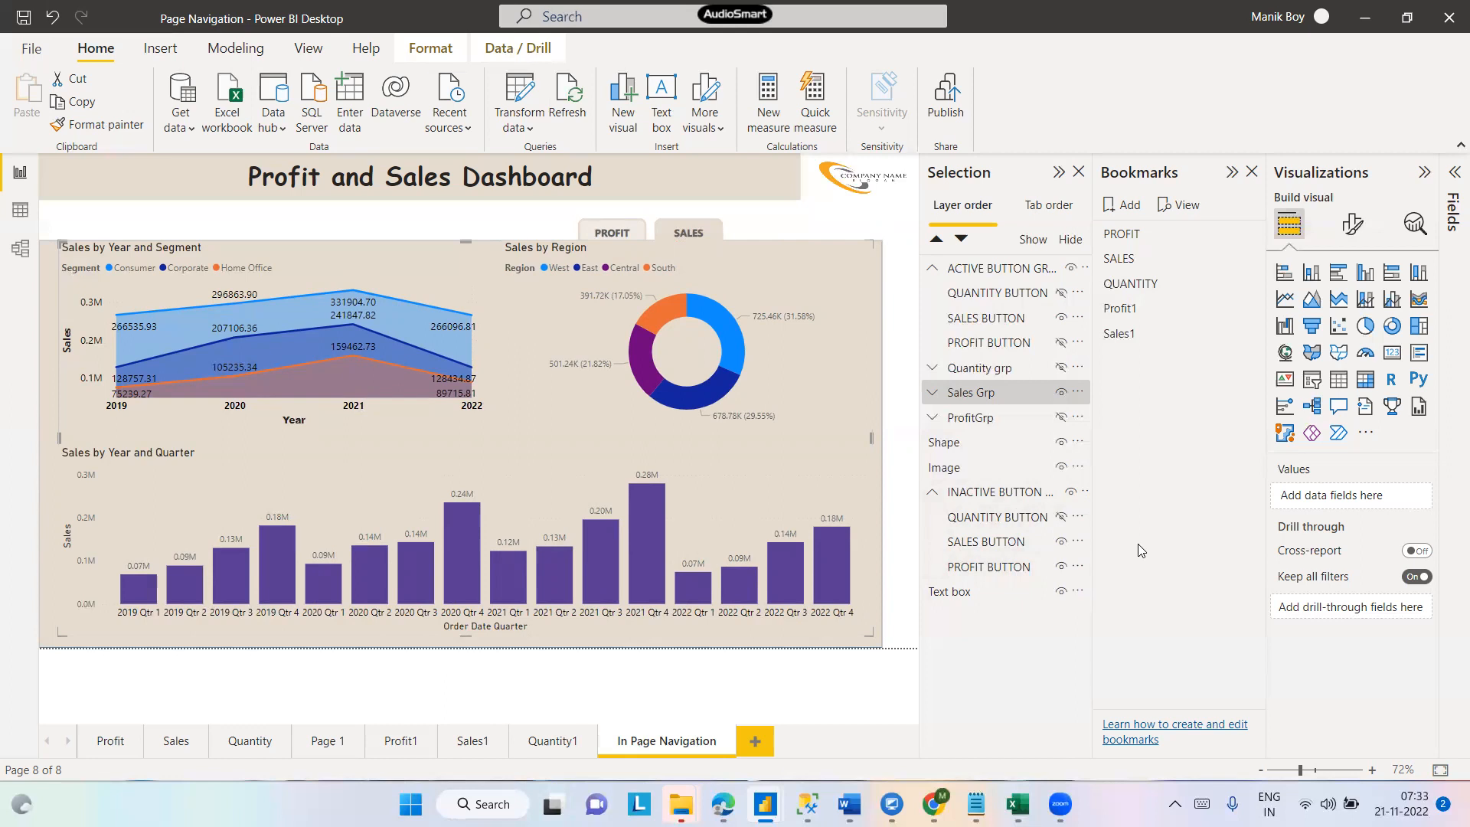
pyautogui.click(1061, 518)
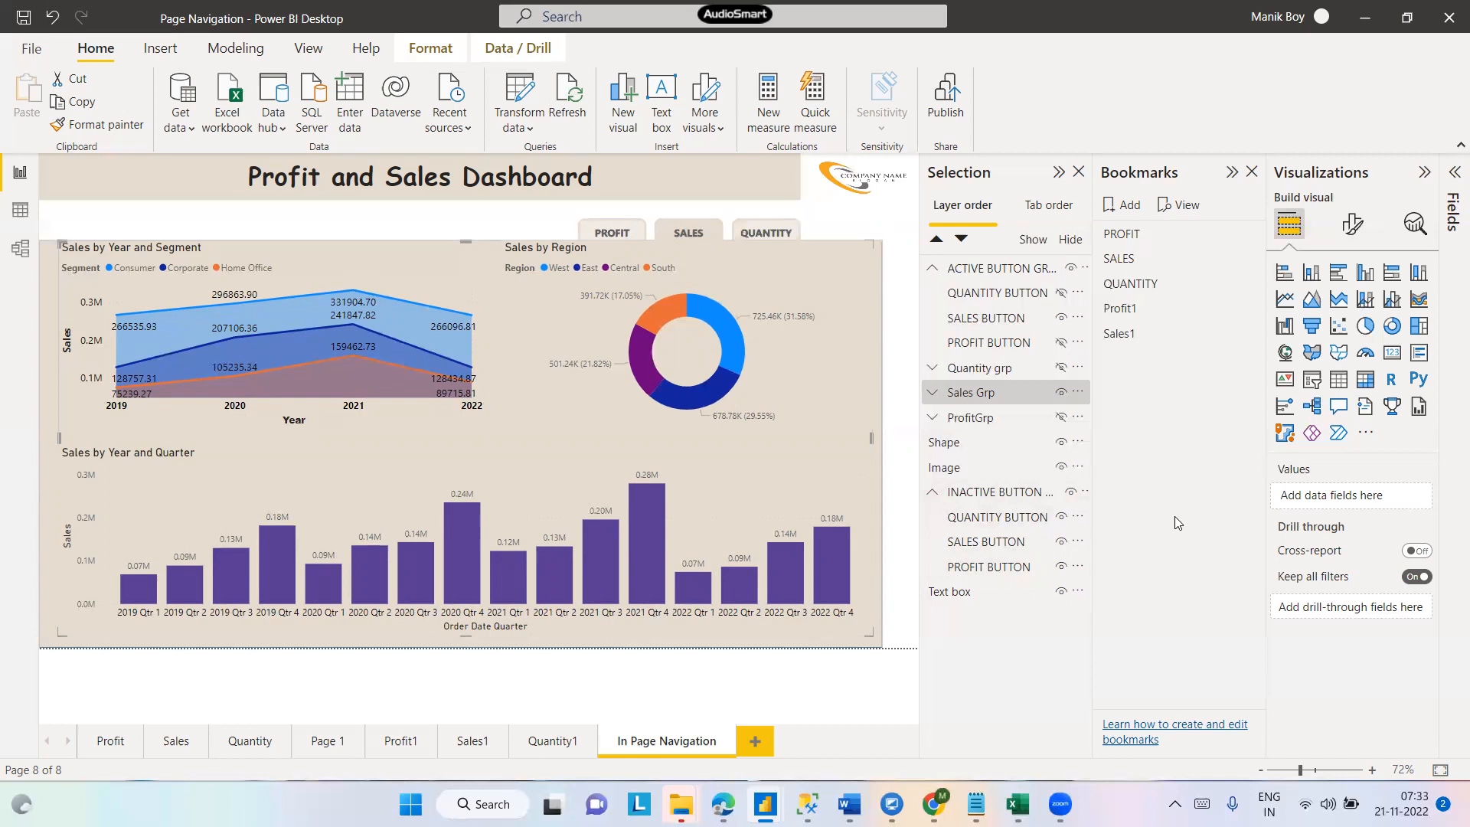
pyautogui.click(1060, 541)
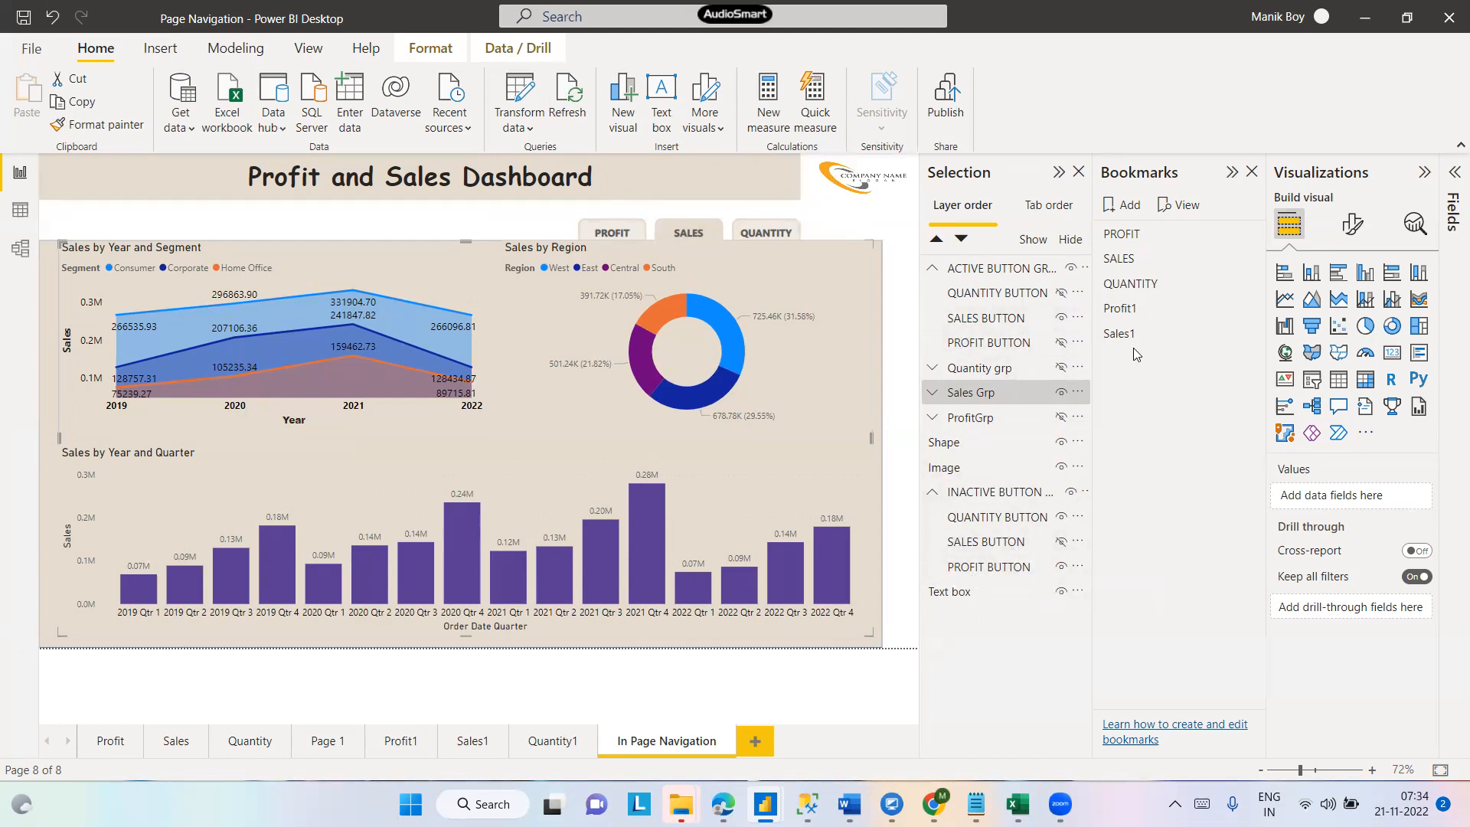
# - Select the active, Quantity, Sales, Profit and inactive groups and update the Sales1 bookmark with them
pyautogui.click(989, 269)
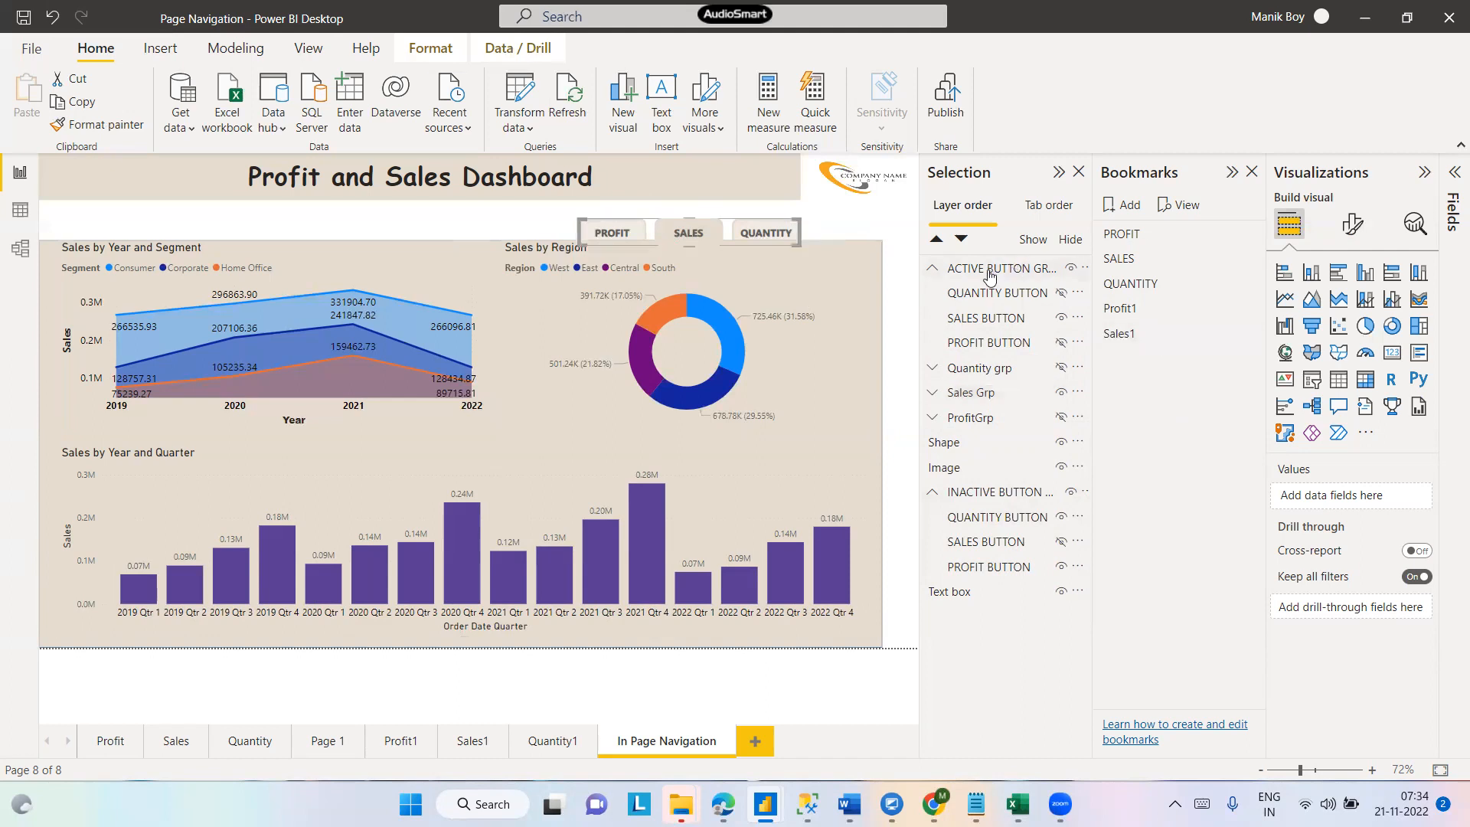
pyautogui.keyDown('ctrl'); pyautogui.click(987, 368); pyautogui.keyUp('ctrl')
pyautogui.keyDown('ctrl'); pyautogui.click(983, 393); pyautogui.keyUp('ctrl')
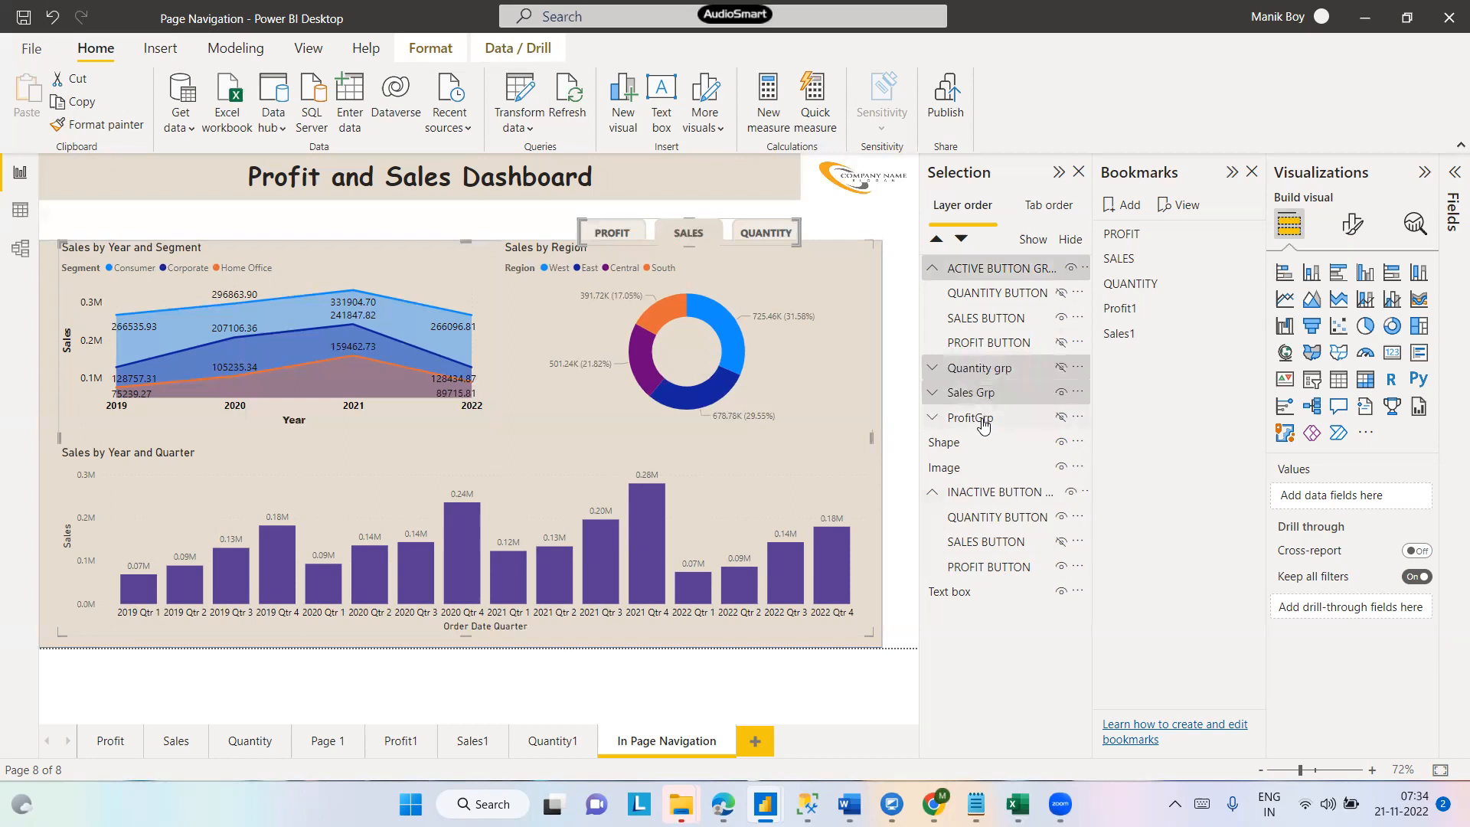
pyautogui.keyDown('ctrl'); pyautogui.click(984, 425); pyautogui.keyUp('ctrl')
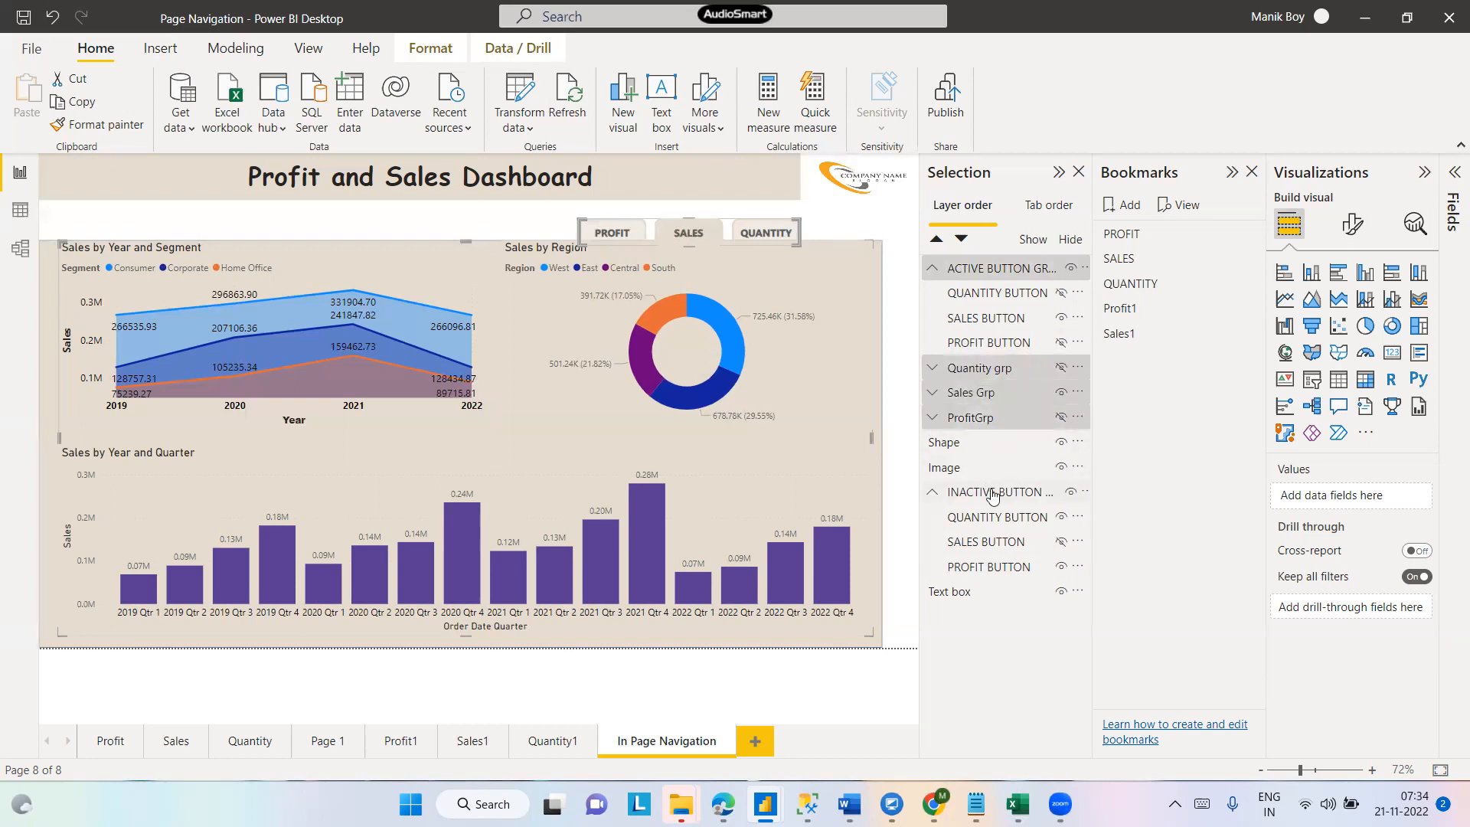
pyautogui.keyDown('ctrl'); pyautogui.click(992, 493); pyautogui.keyUp('ctrl')
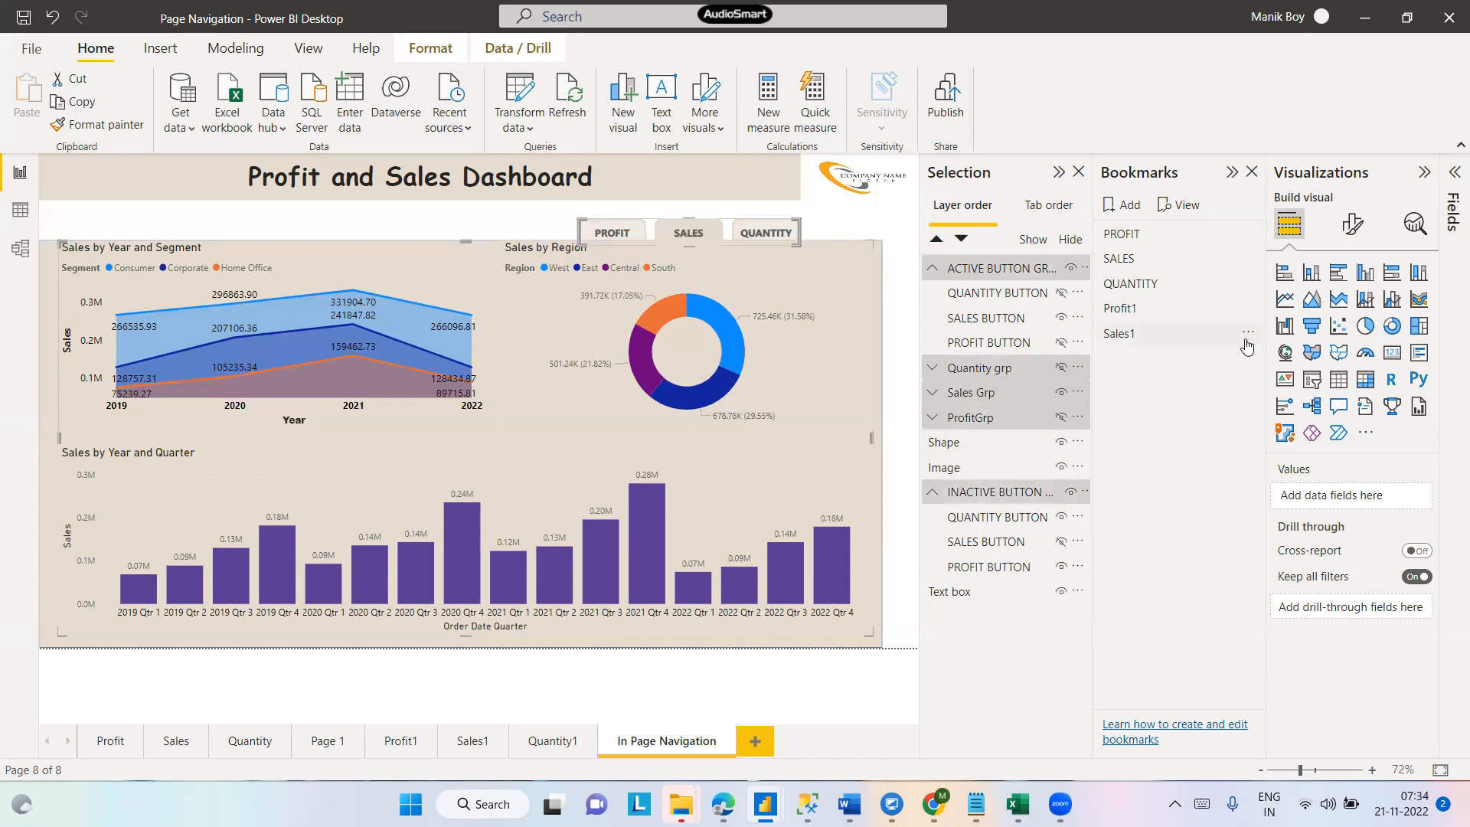
pyautogui.click(1241, 336)
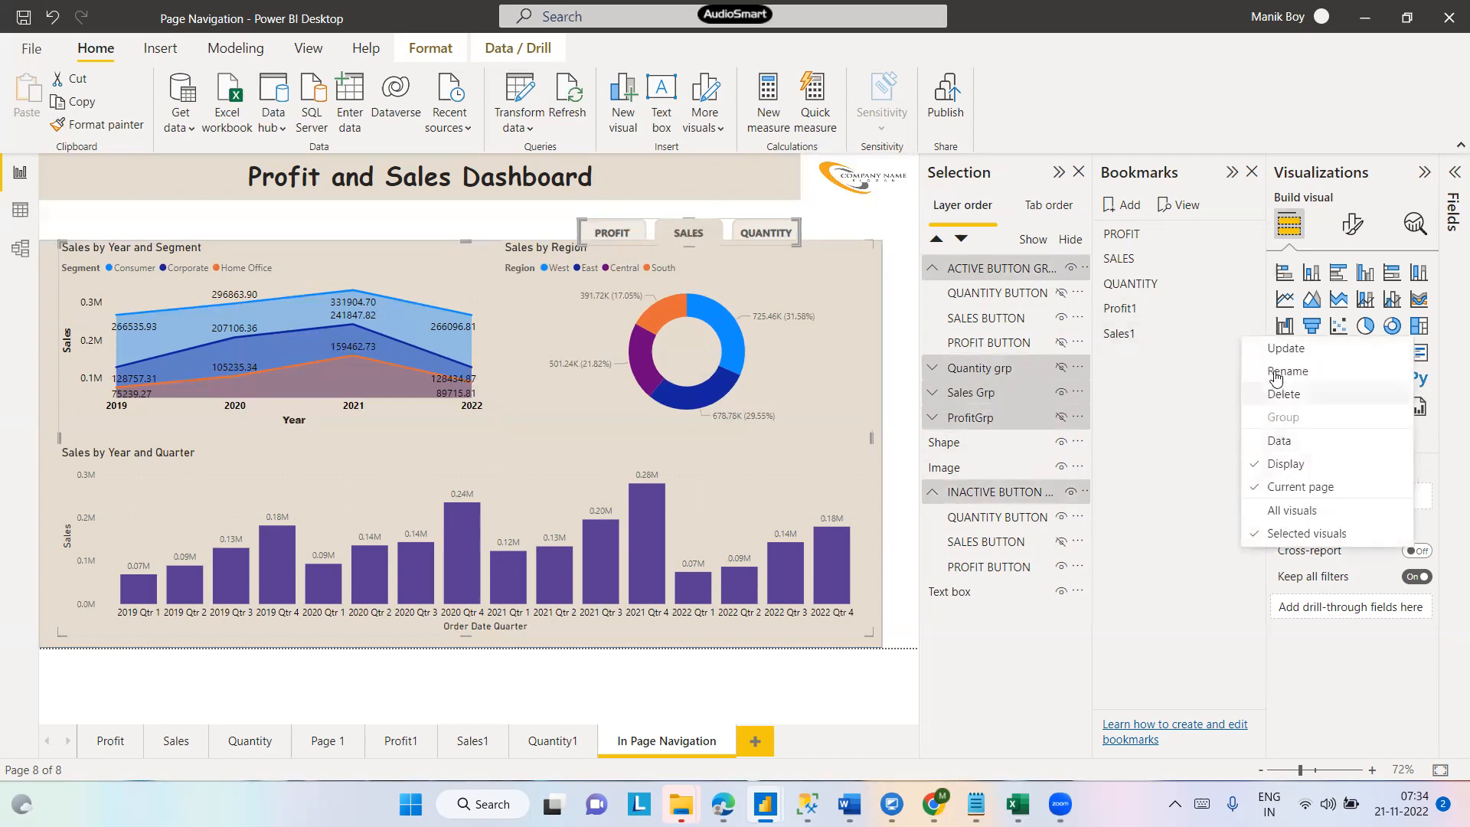
pyautogui.click(1274, 350)
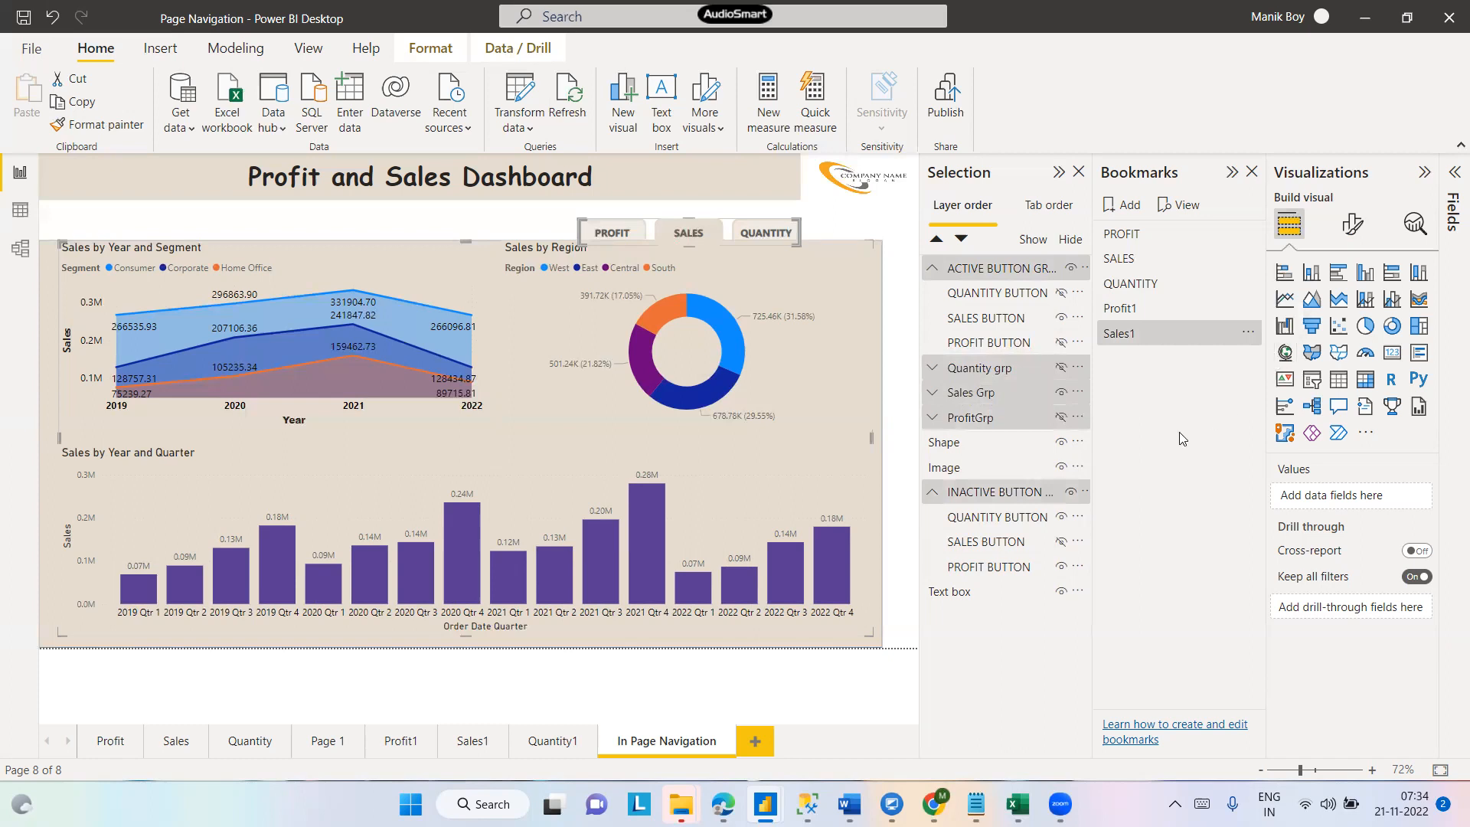
# - Add another bookmark and rename it Quantity1
pyautogui.click(1119, 207)
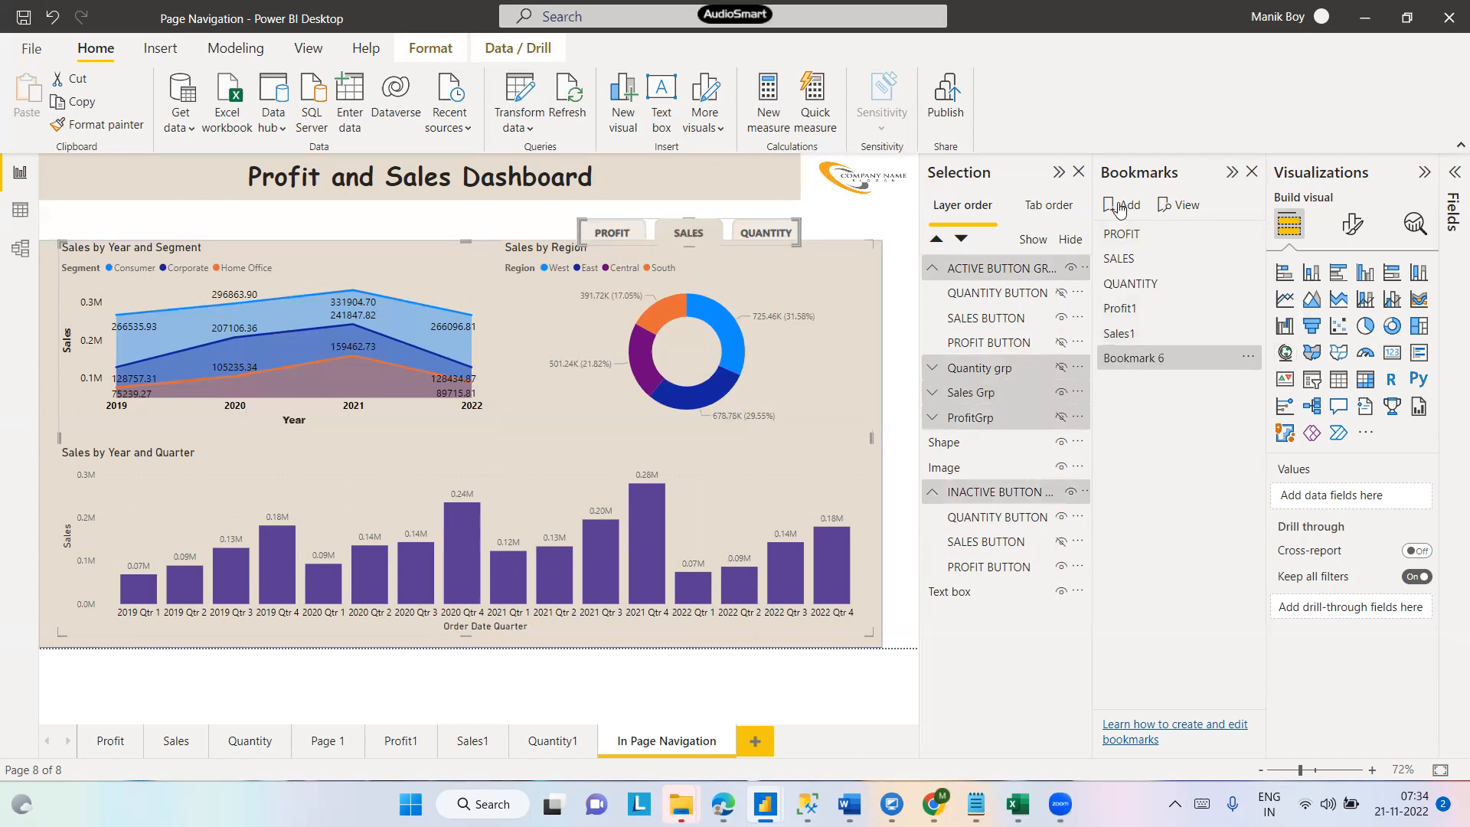
pyautogui.doubleClick(1141, 358)
pyautogui.write('Q')
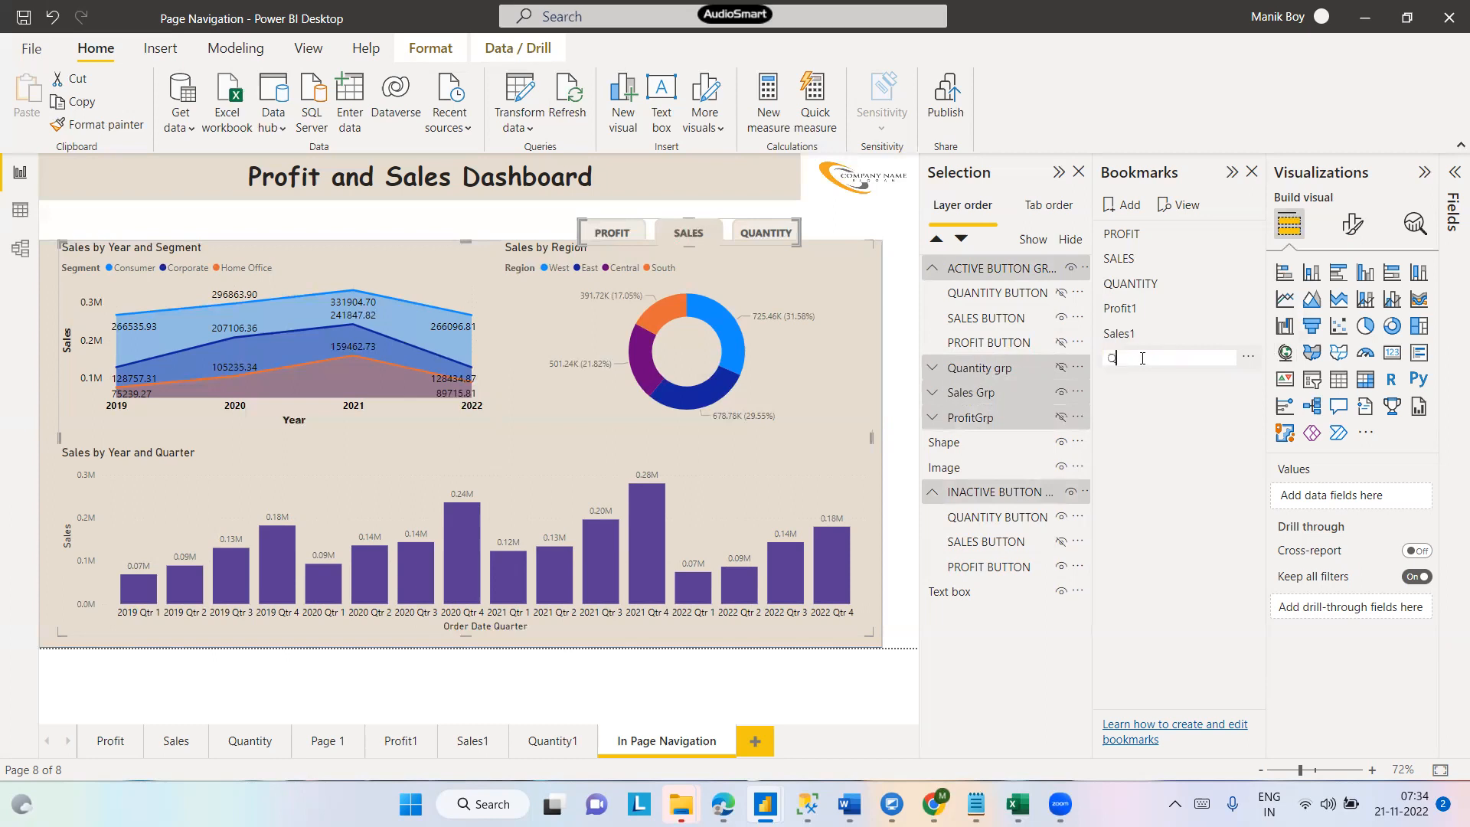
pyautogui.write('uantity1')
pyautogui.press('Return')
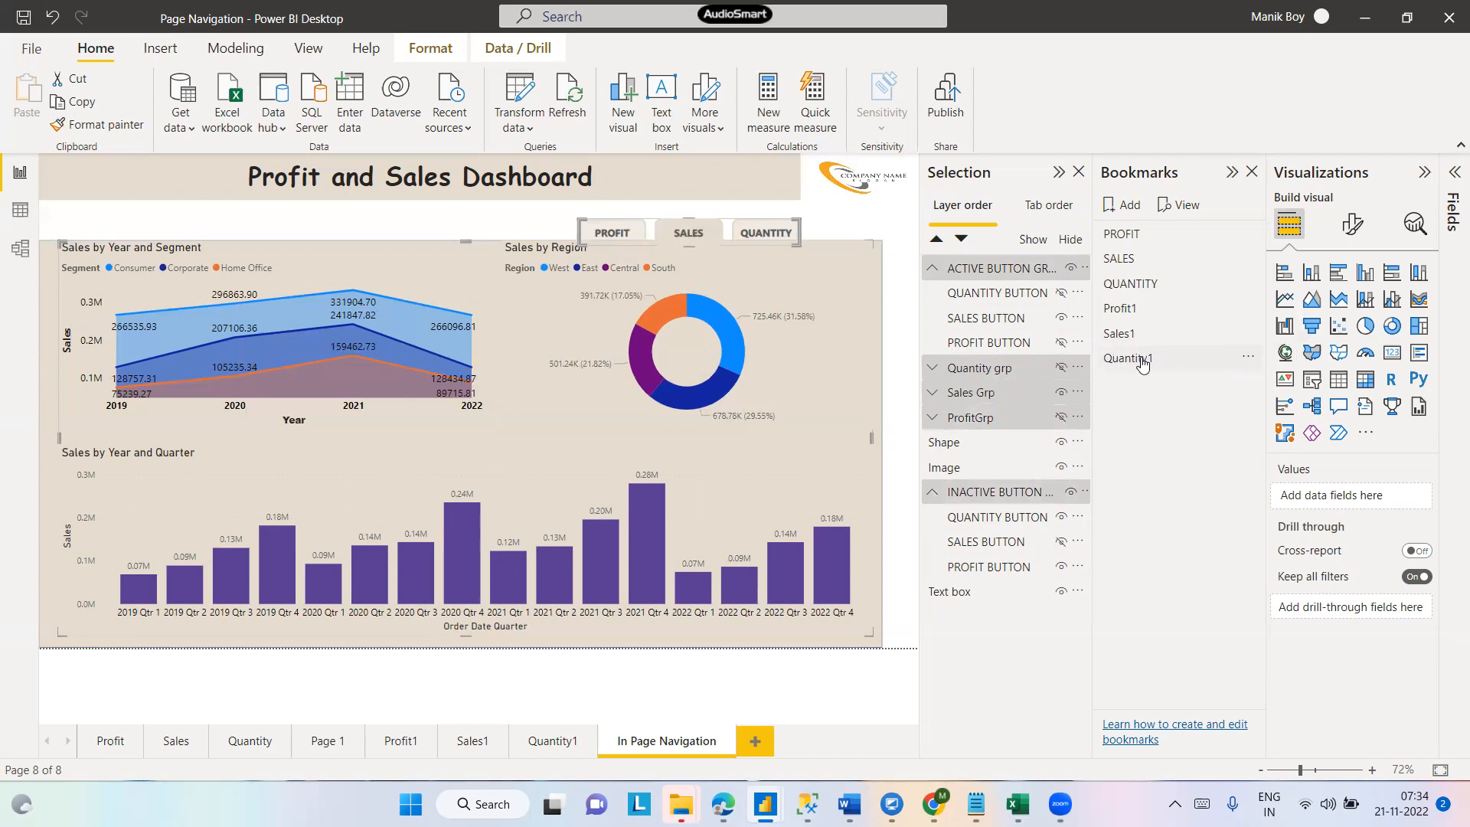
# - Turn off Data for the Quantity1 bookmark and switch it from all visuals to selected visuals
pyautogui.click(1247, 358)
pyautogui.click(1276, 464)
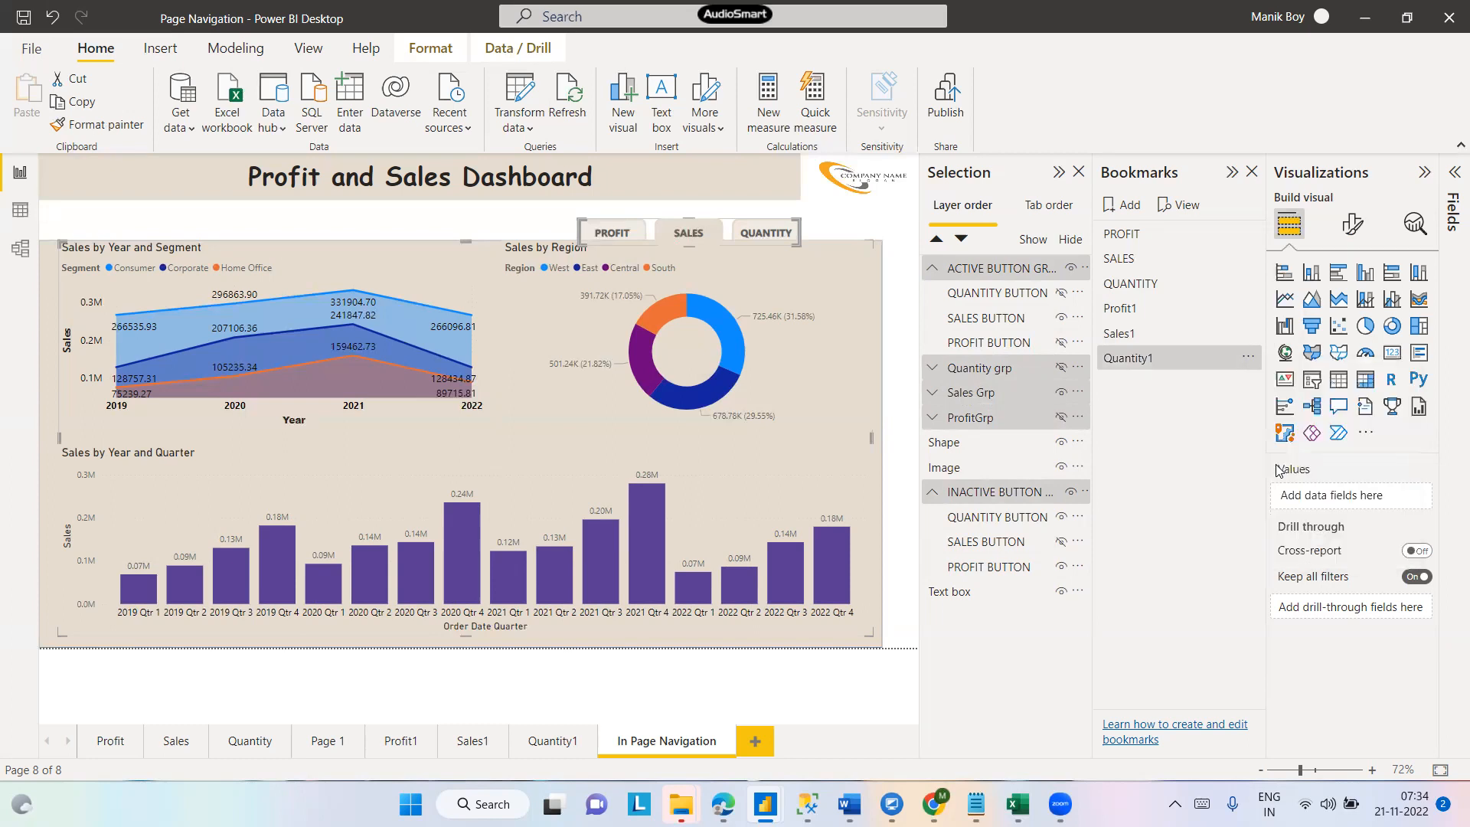
pyautogui.click(1247, 357)
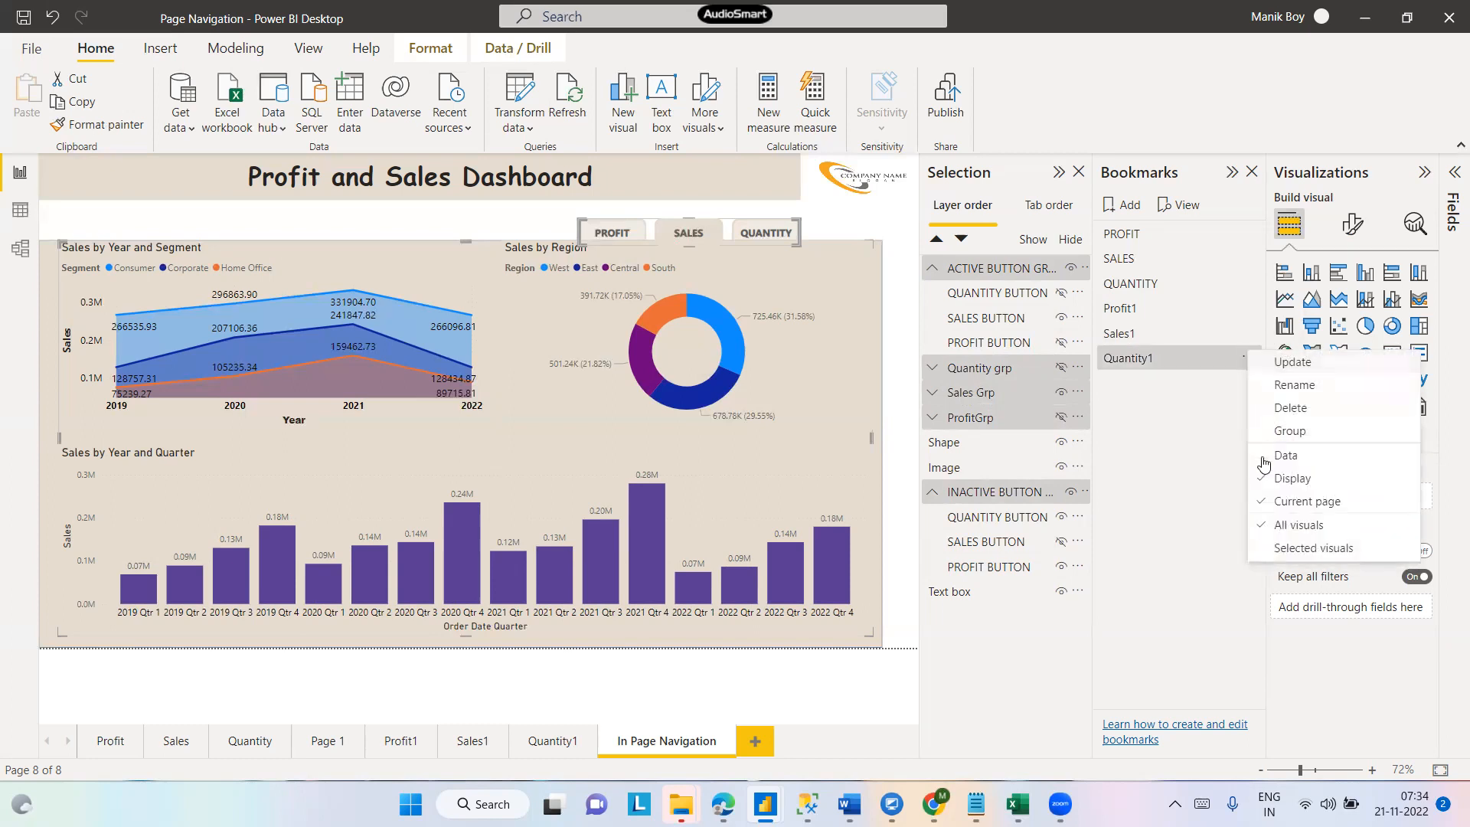
pyautogui.click(1284, 523)
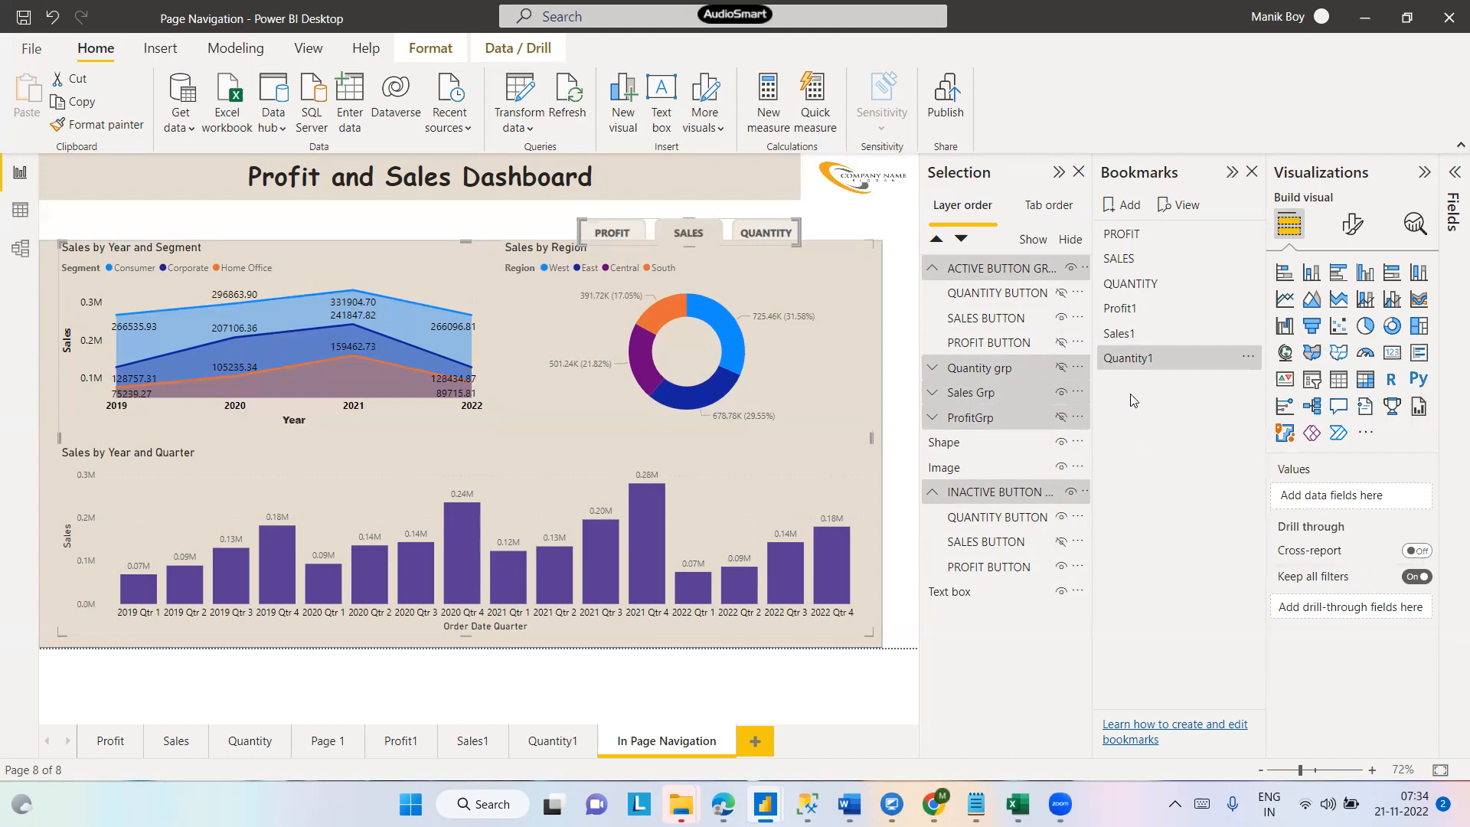
# - Show the active QUANTITY button, Quantity group and inactive SALES button, and hide the active SALES button
pyautogui.click(975, 298)
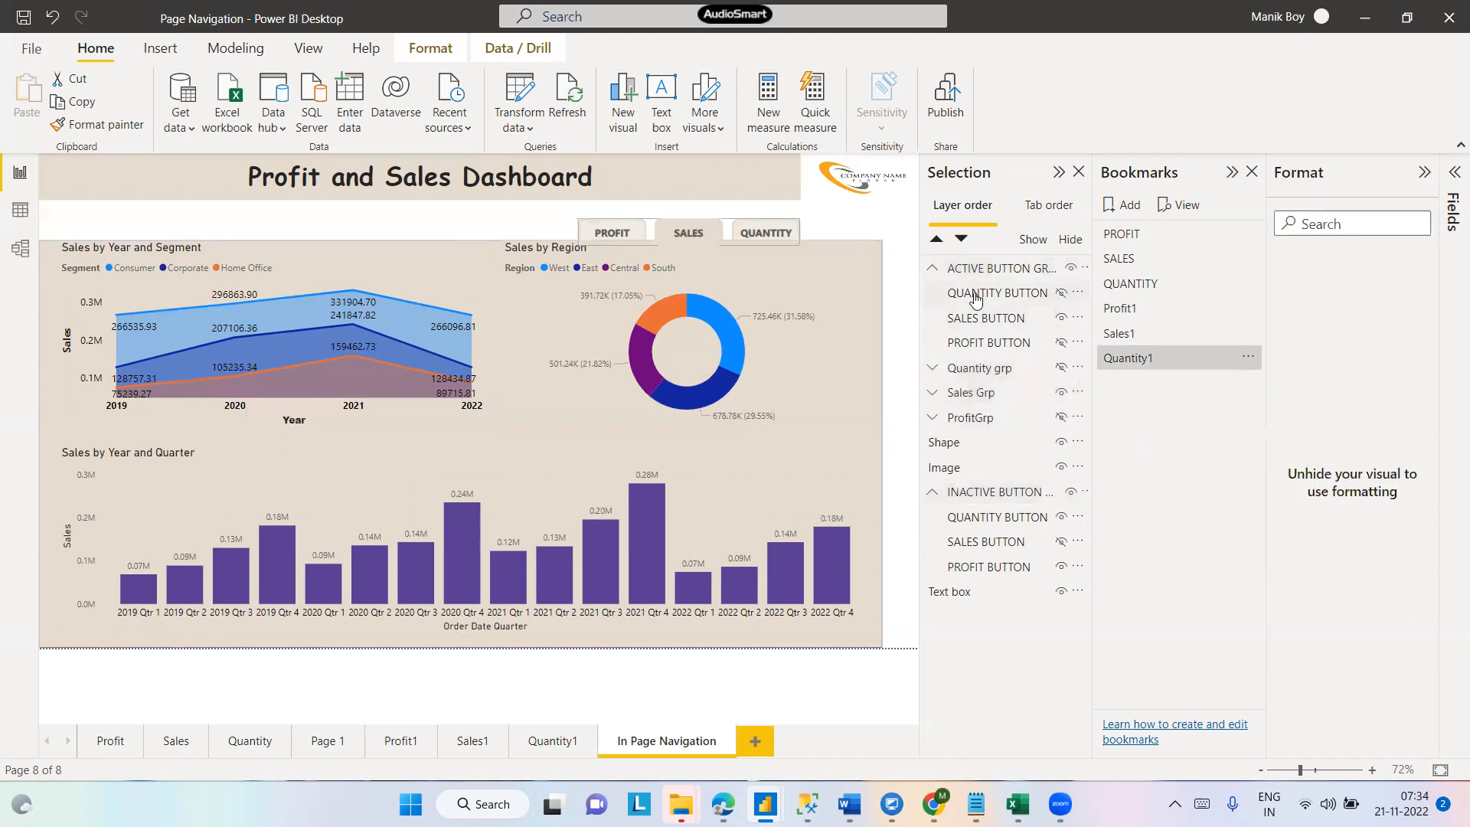
pyautogui.click(1061, 294)
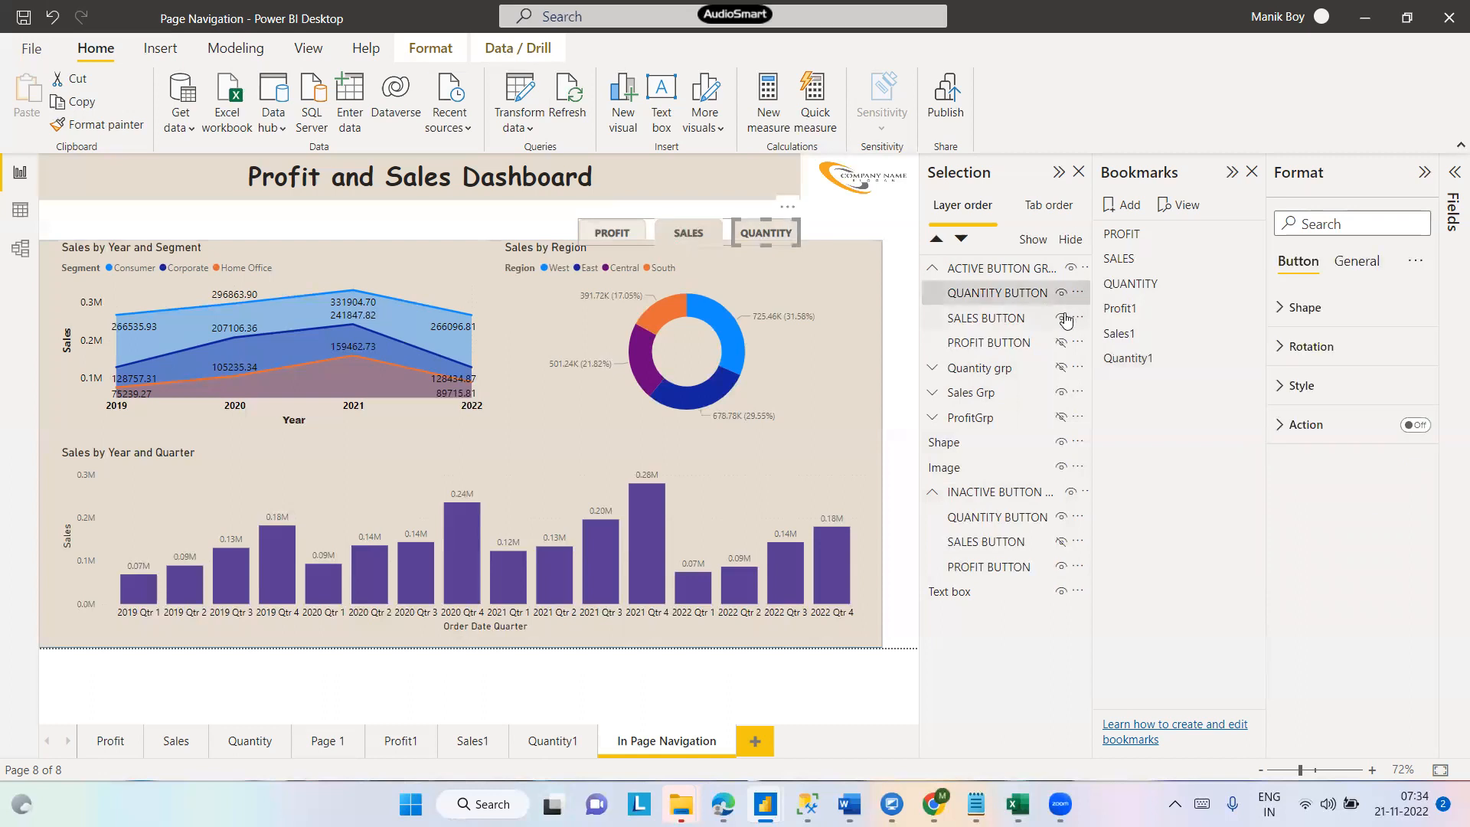
pyautogui.click(1063, 317)
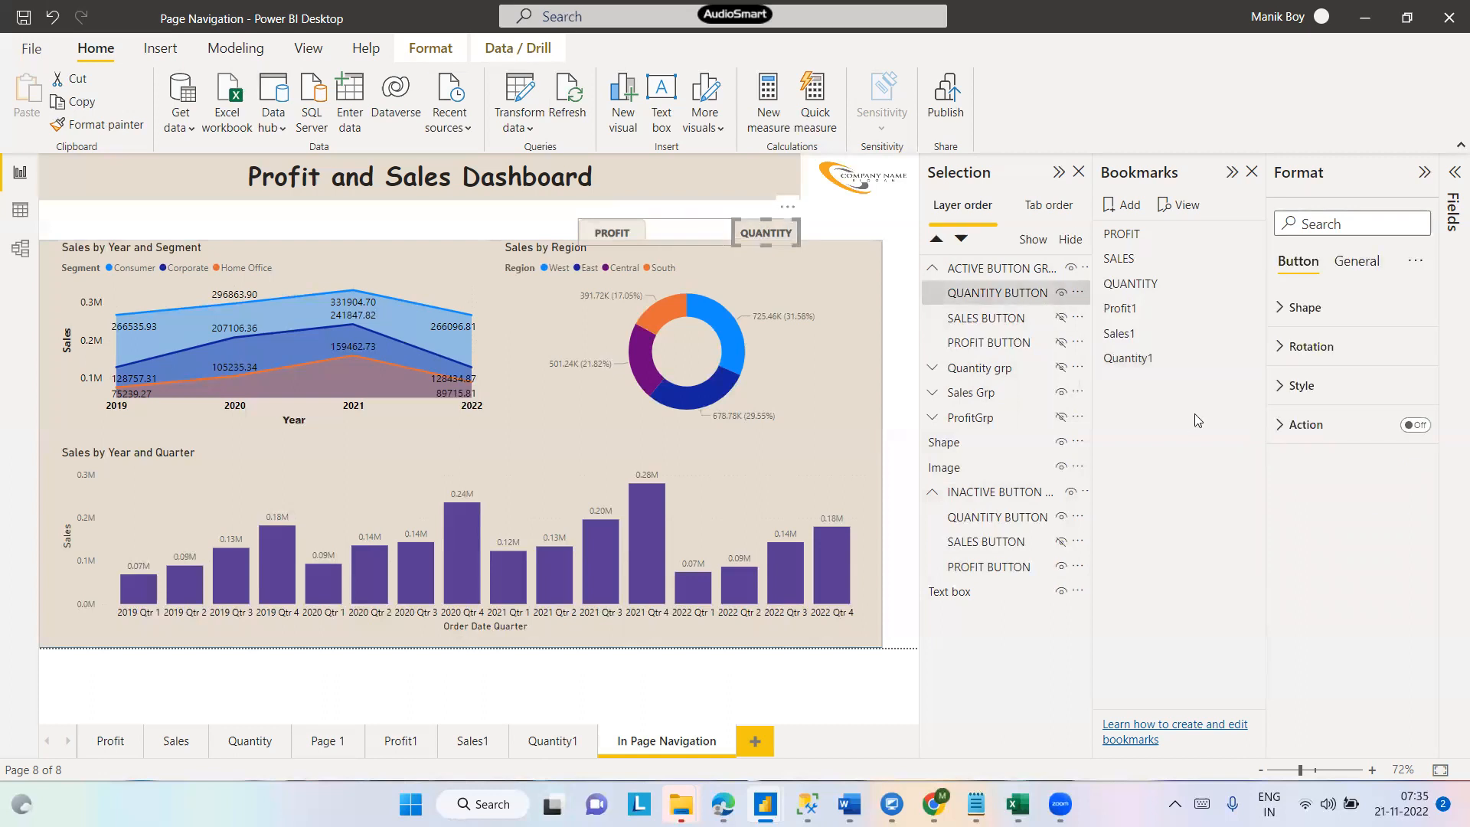
pyautogui.click(1061, 368)
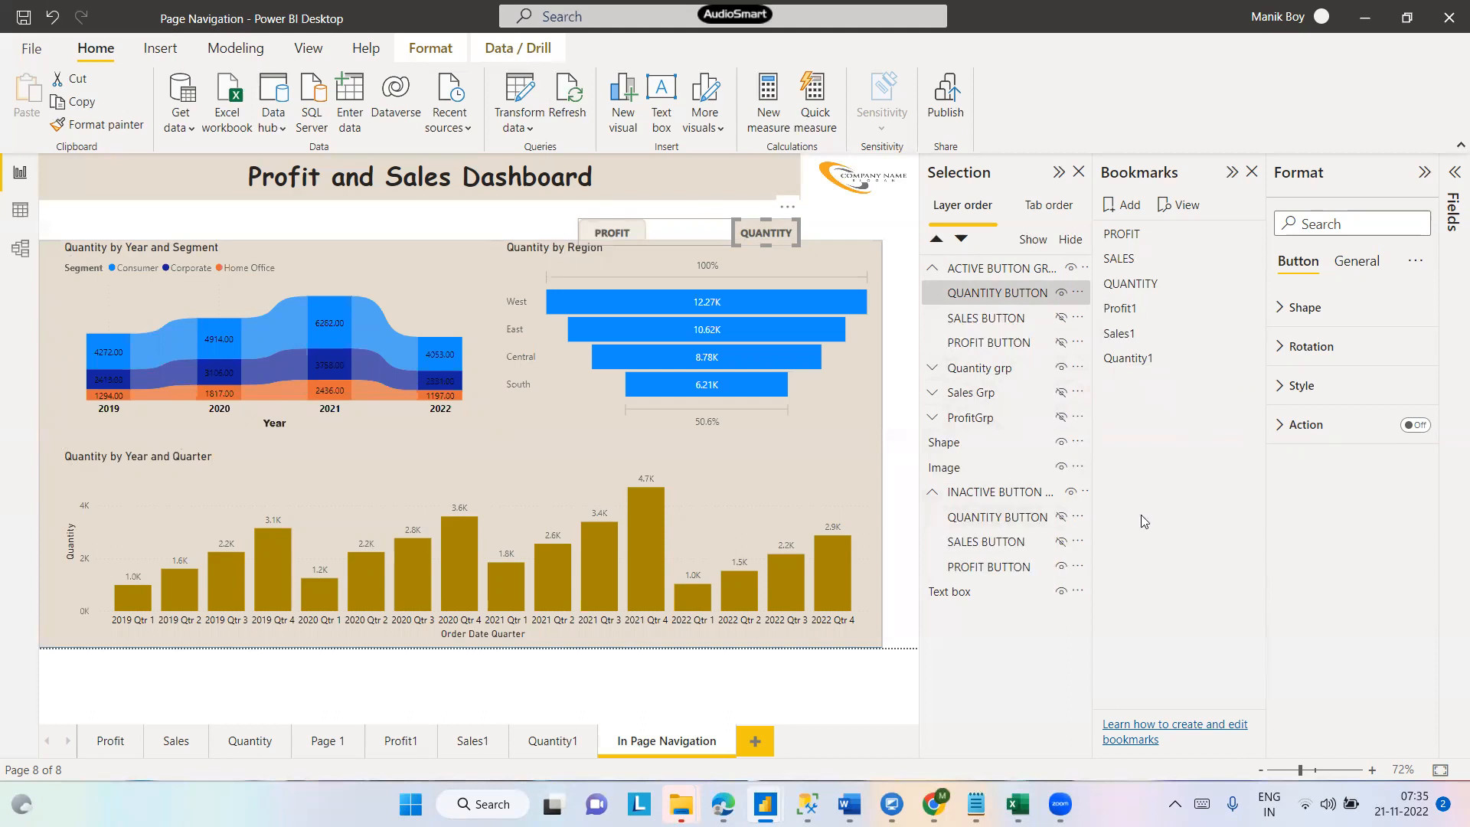
pyautogui.click(1060, 542)
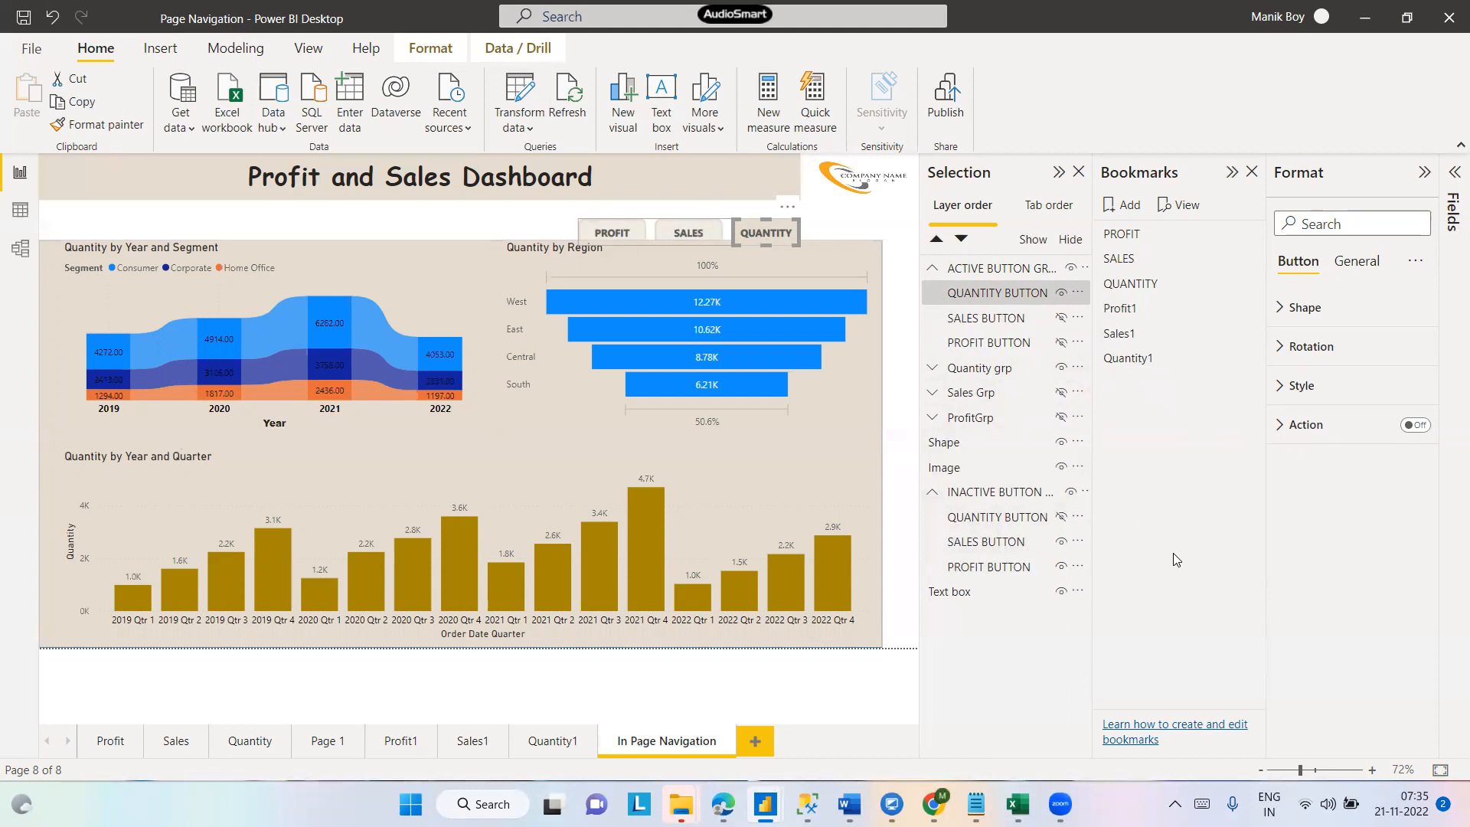
pyautogui.click(492, 225)
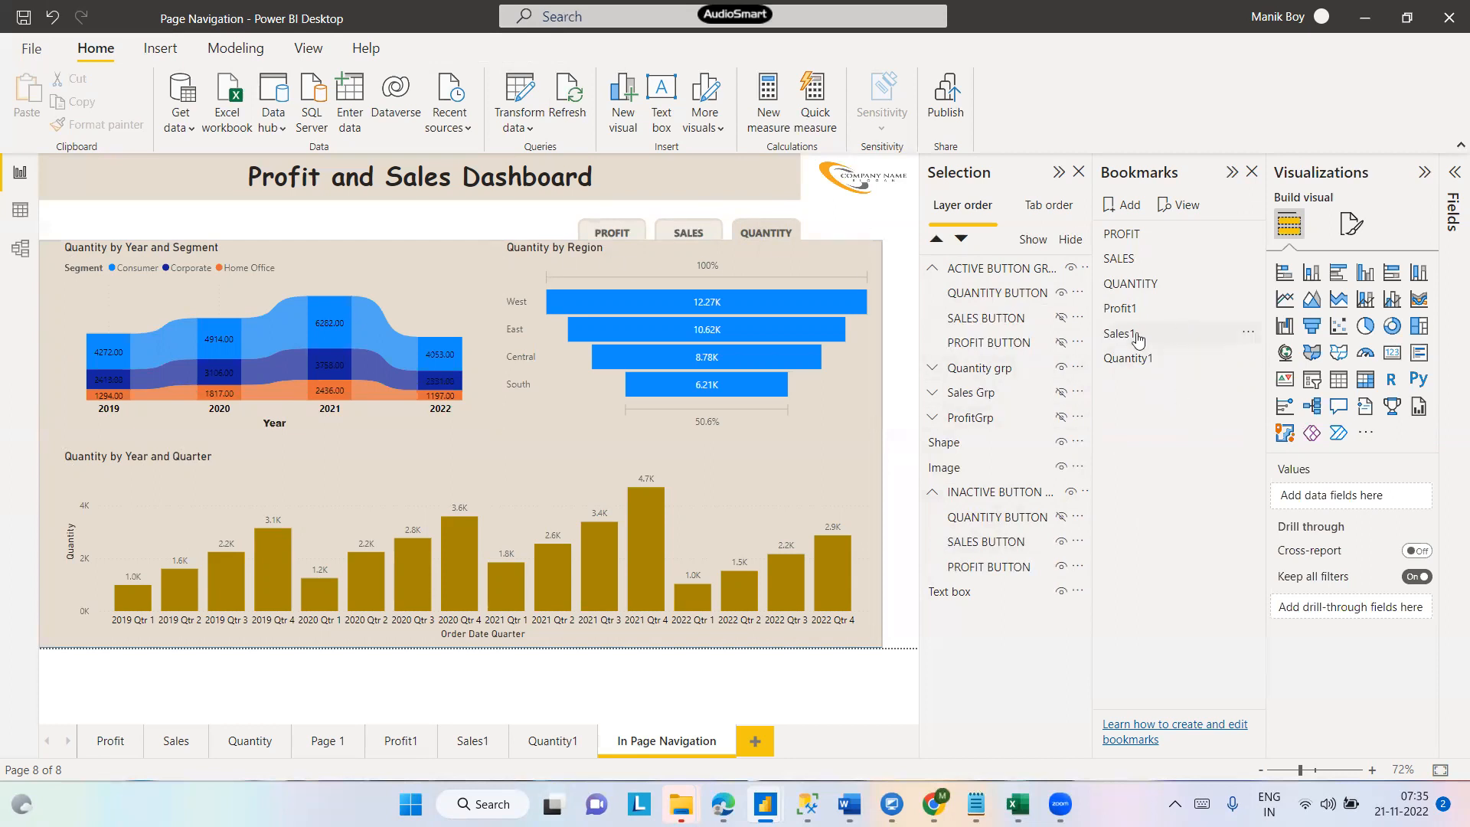
# - Select the active, Quantity, Sales, Profit and inactive groups and update the Quantity1 bookmark with them
pyautogui.click(1002, 274)
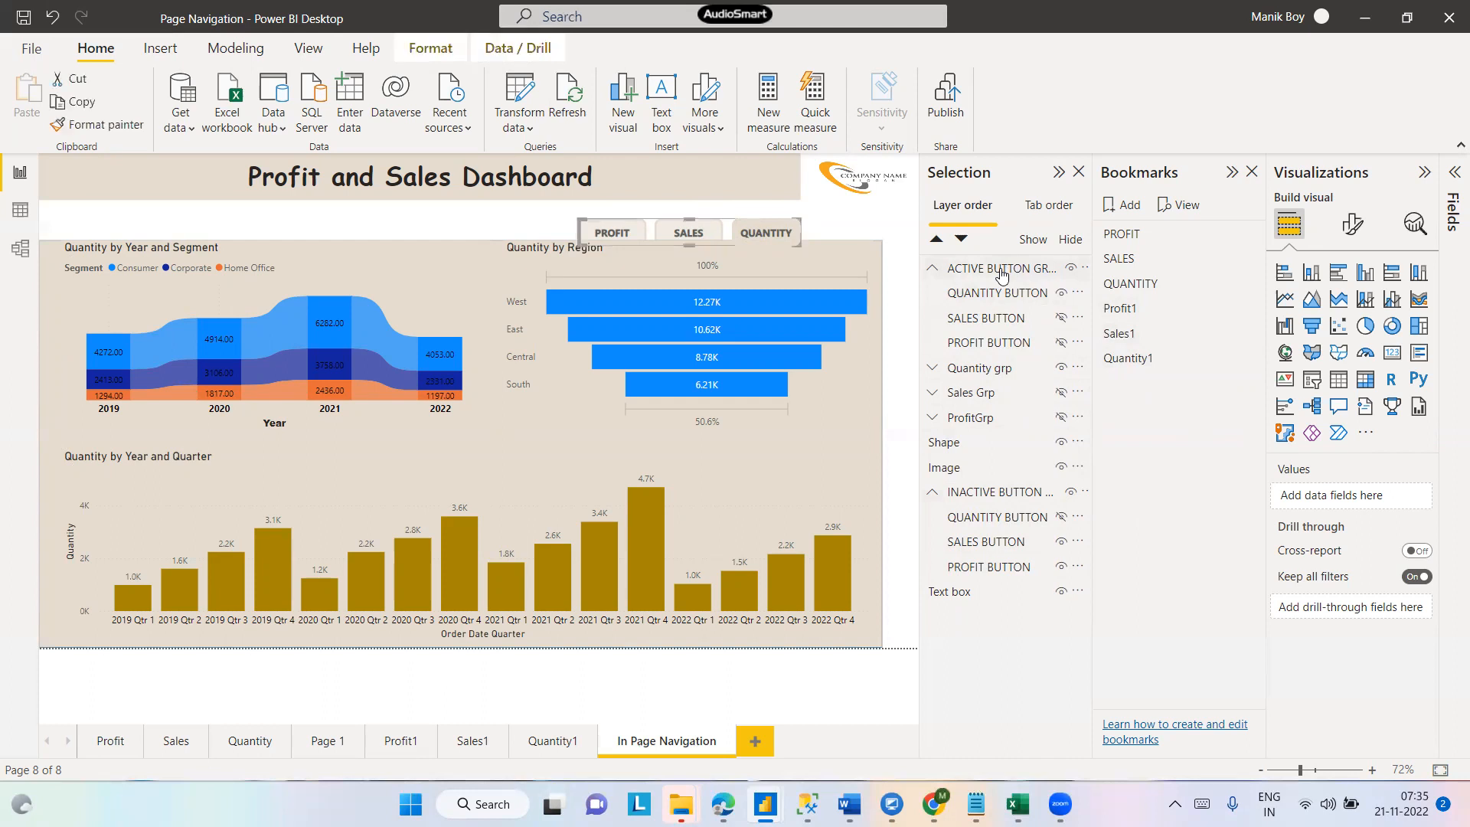
pyautogui.keyDown('ctrl'); pyautogui.click(976, 369); pyautogui.keyUp('ctrl')
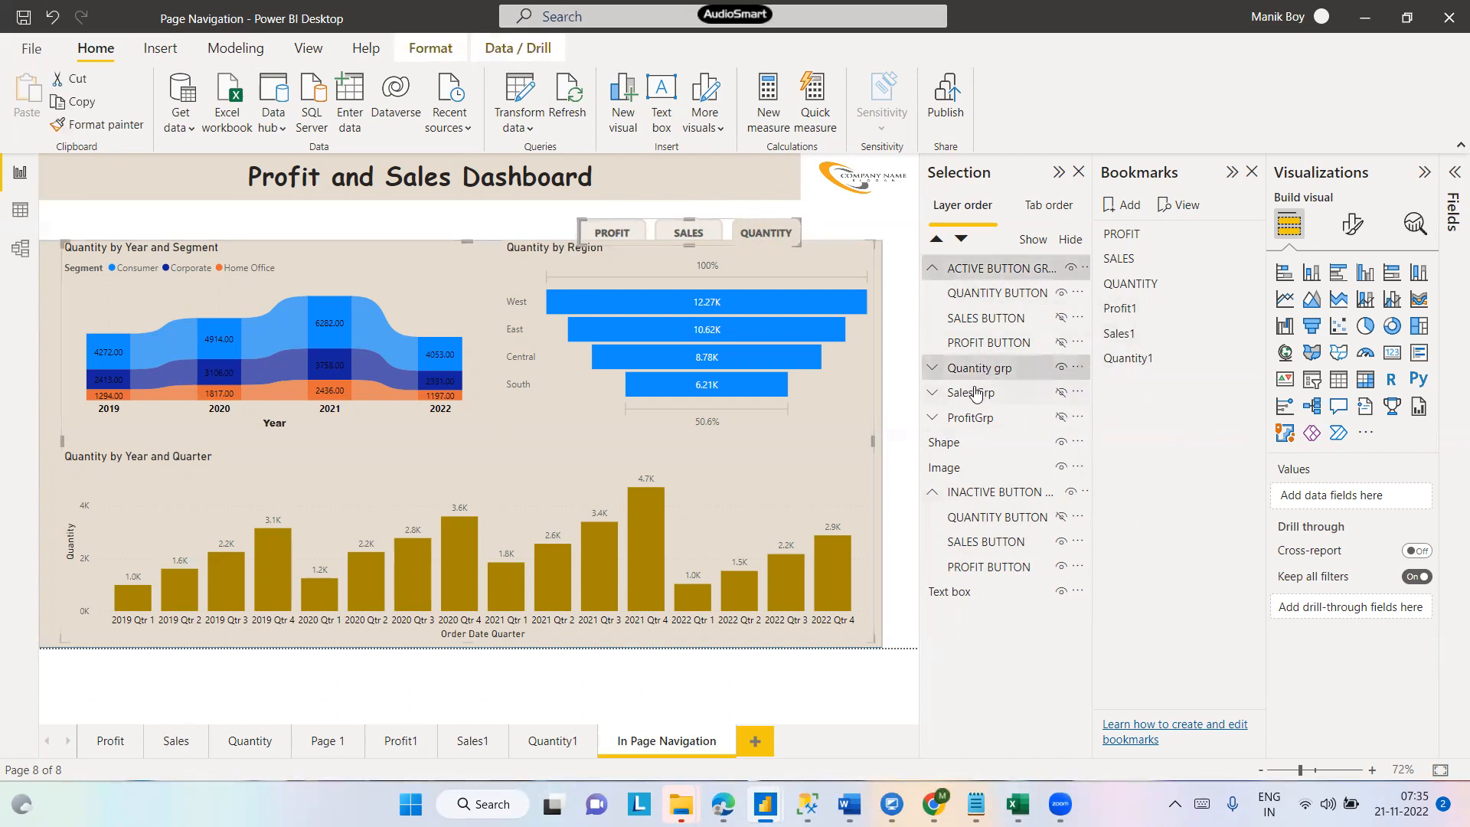
pyautogui.keyDown('ctrl'); pyautogui.click(974, 393); pyautogui.keyUp('ctrl')
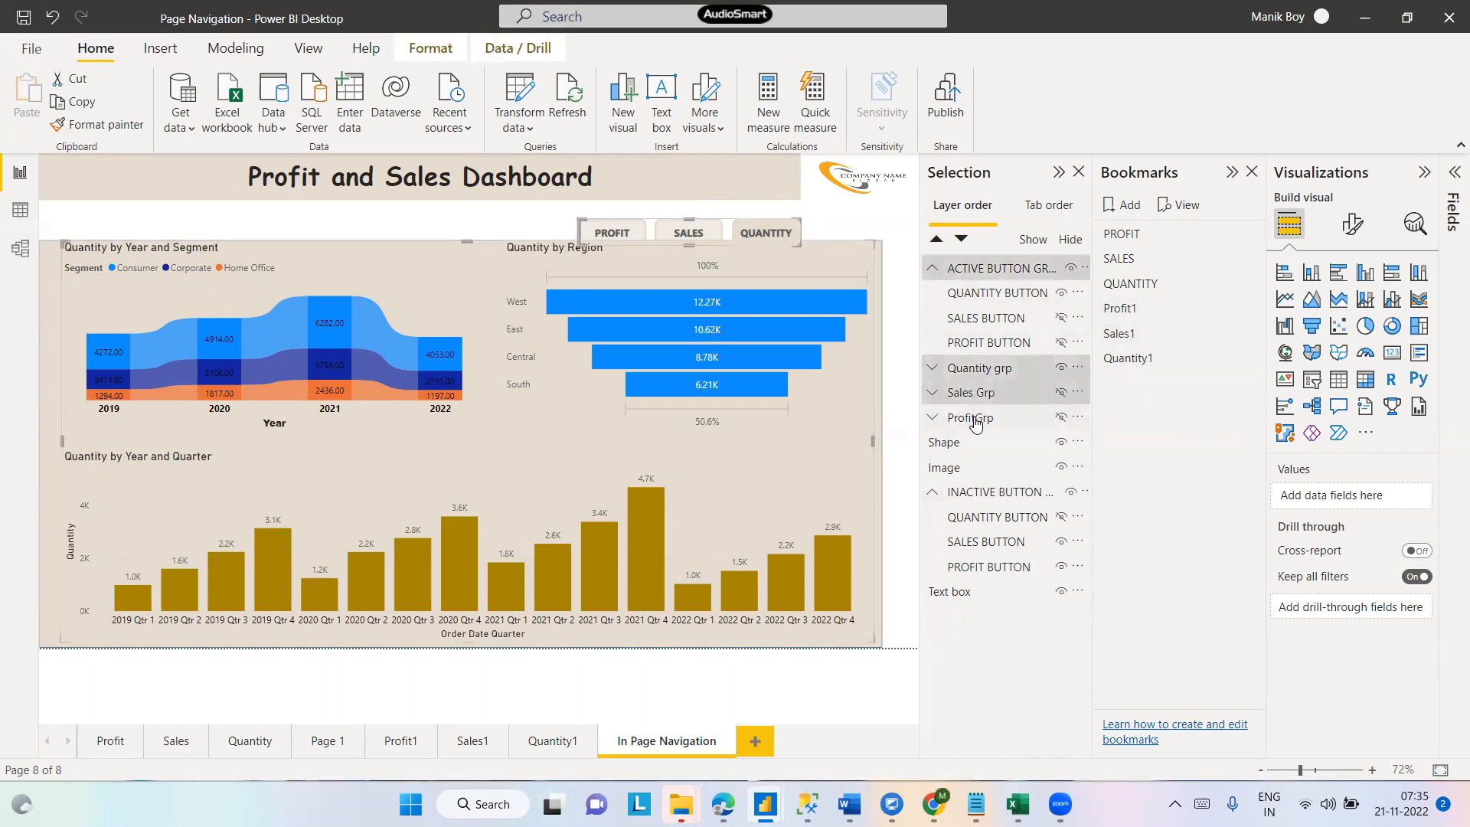
pyautogui.keyDown('ctrl'); pyautogui.click(976, 421); pyautogui.keyUp('ctrl')
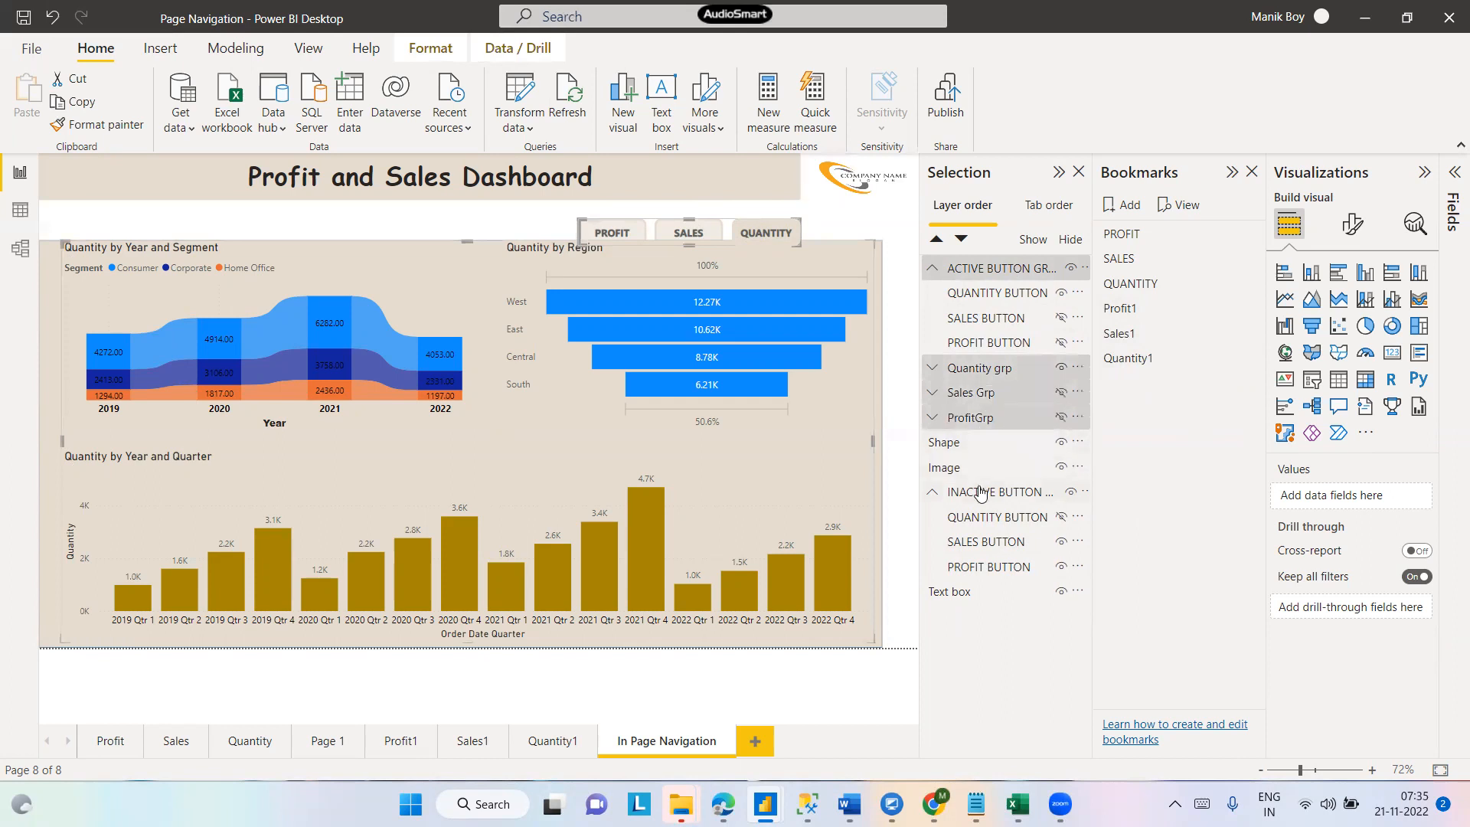
pyautogui.keyDown('ctrl'); pyautogui.click(981, 493); pyautogui.keyUp('ctrl')
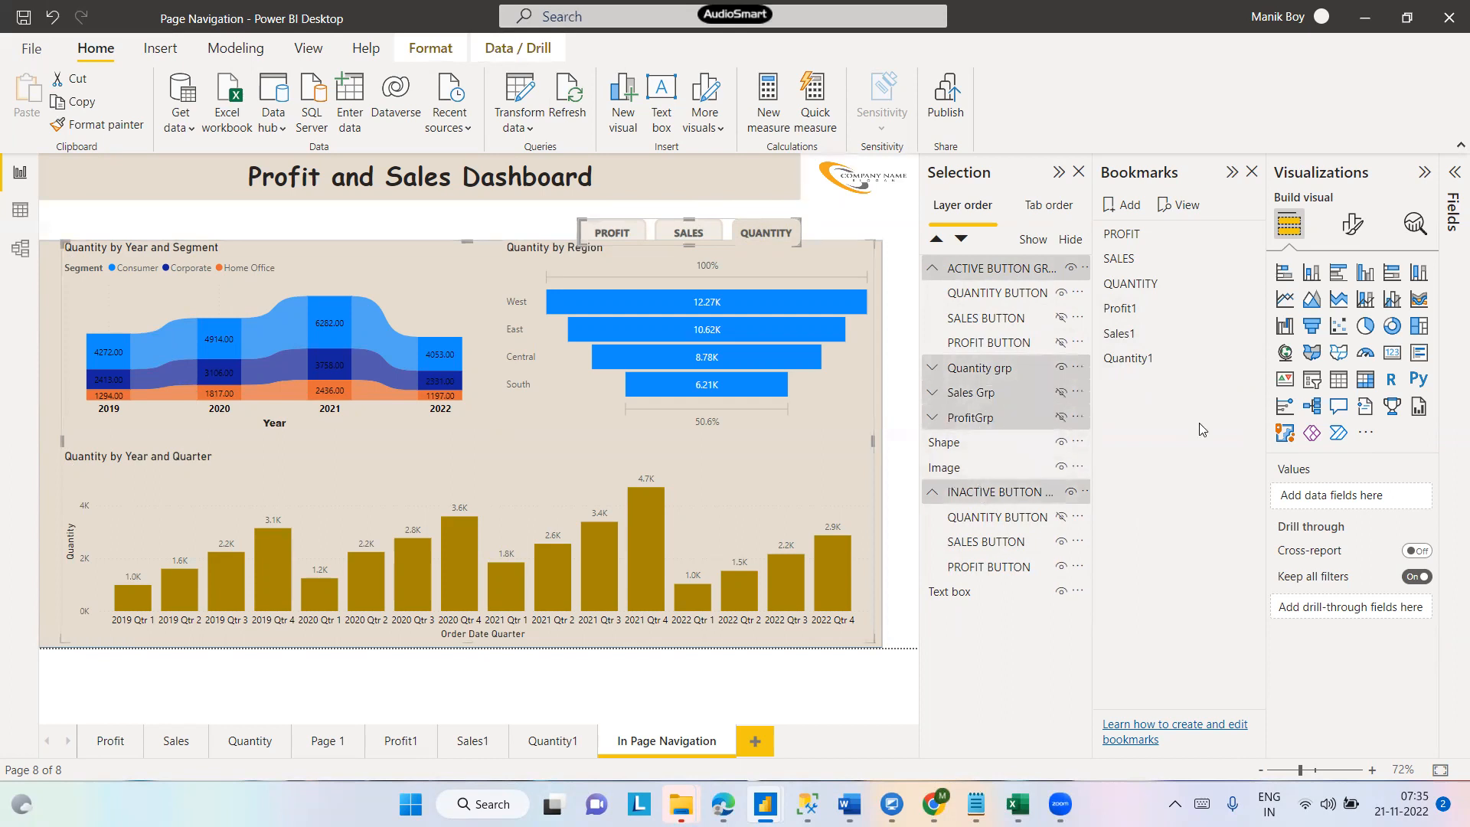
pyautogui.click(1249, 364)
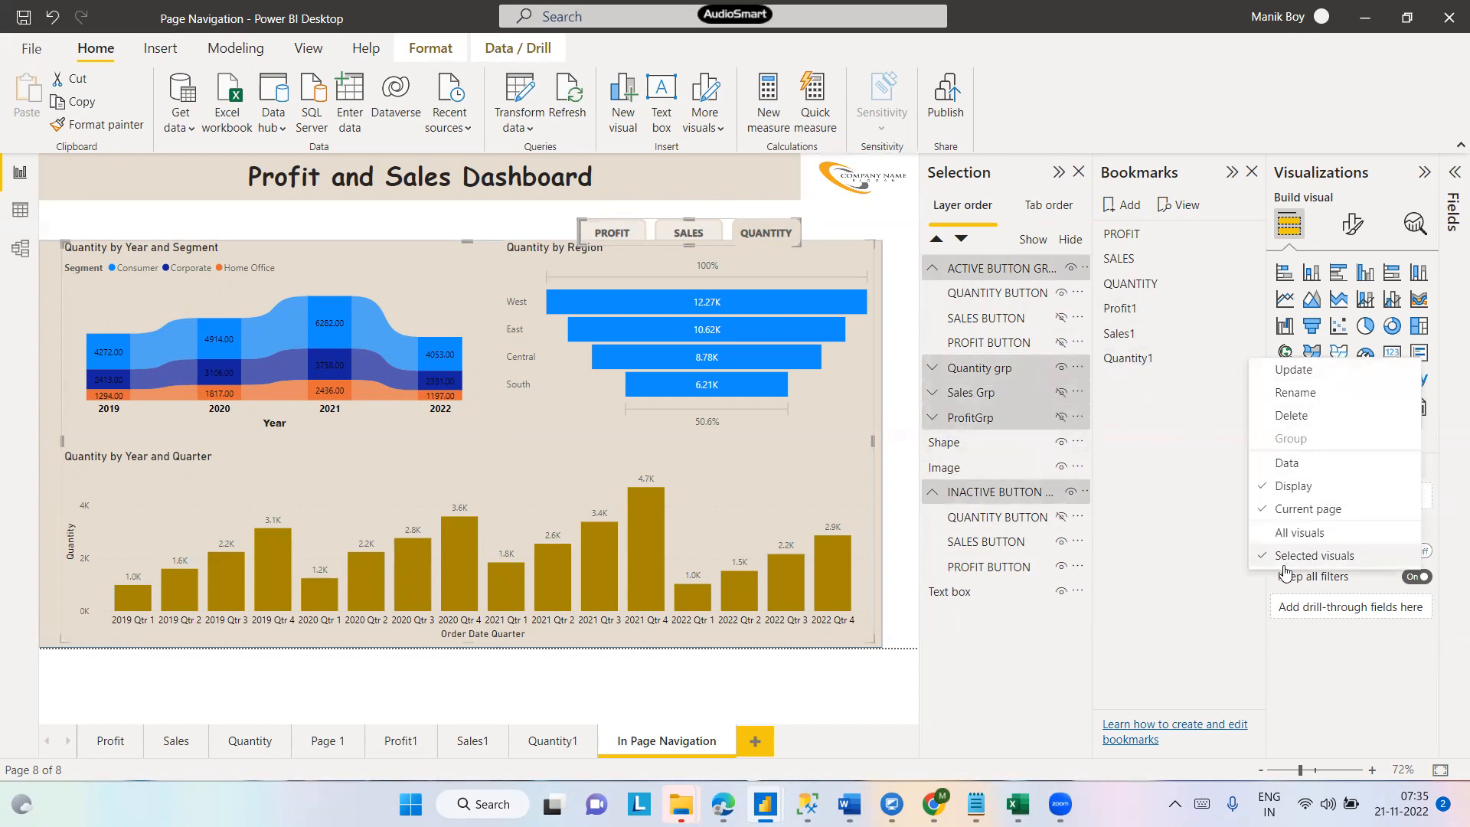
pyautogui.click(1291, 370)
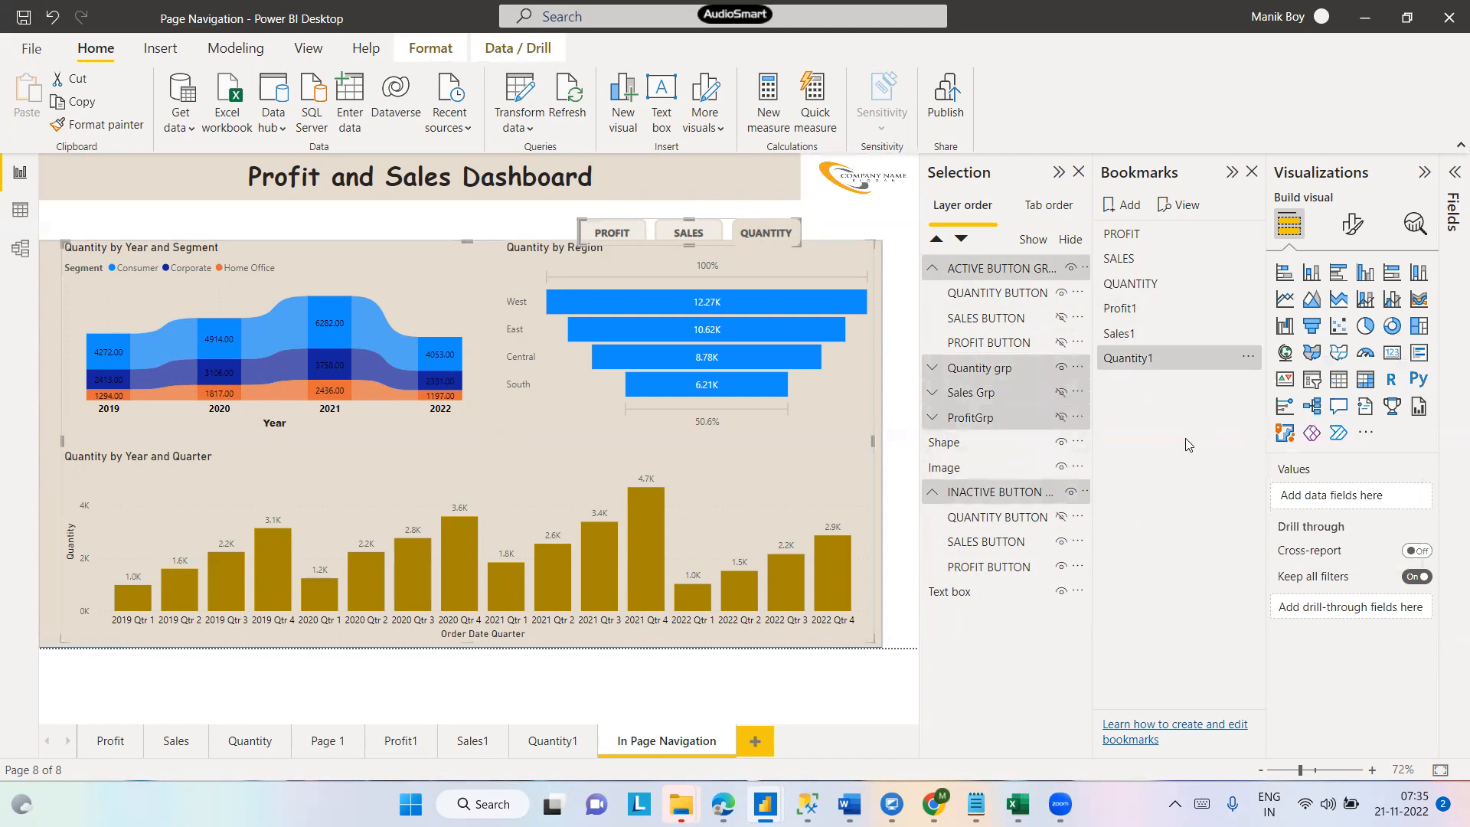
# - Preview the Sales1 and Profit1 bookmarks on the page
pyautogui.click(514, 217)
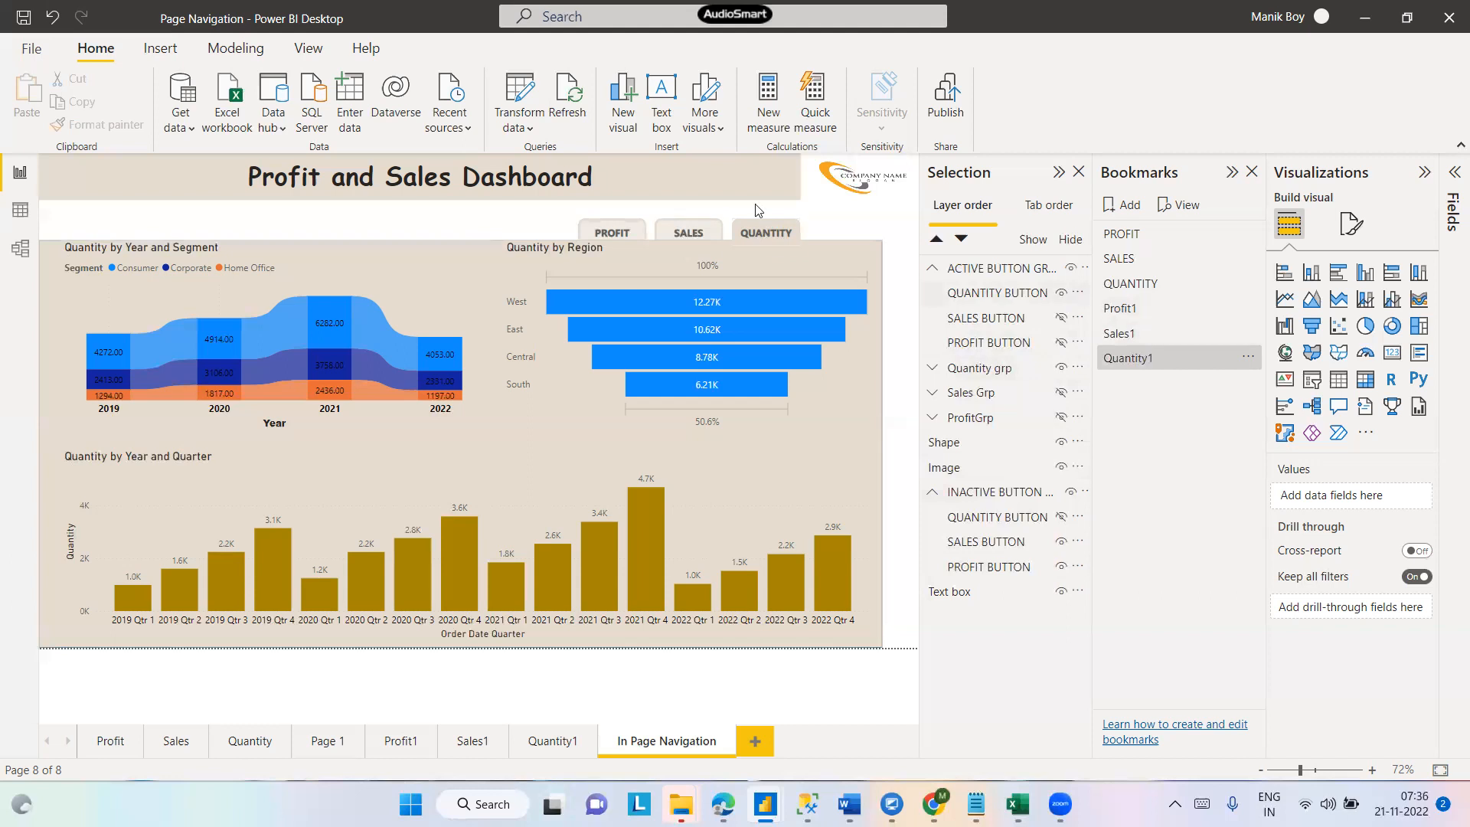
pyautogui.click(770, 231)
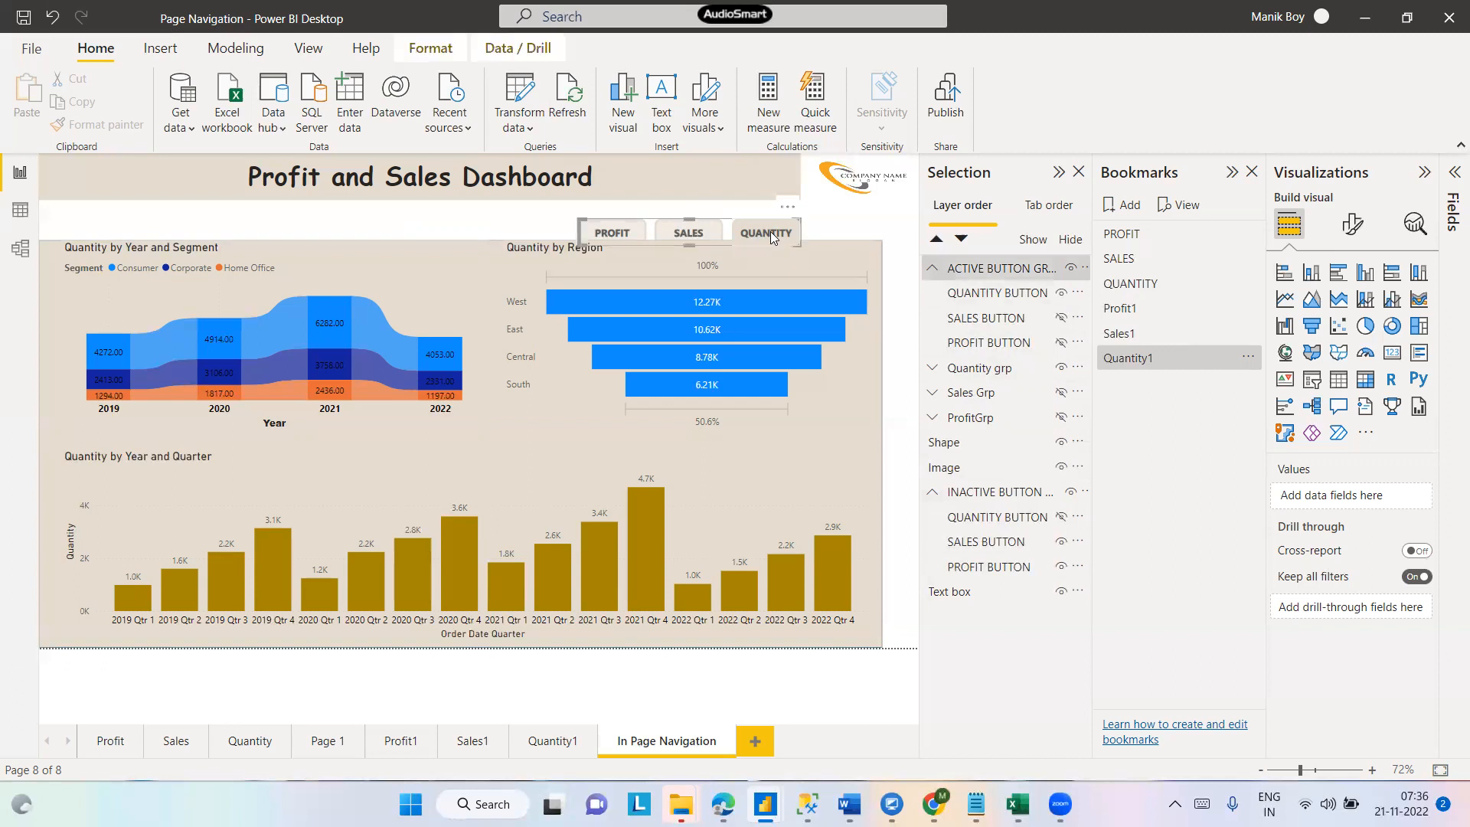
pyautogui.click(1118, 334)
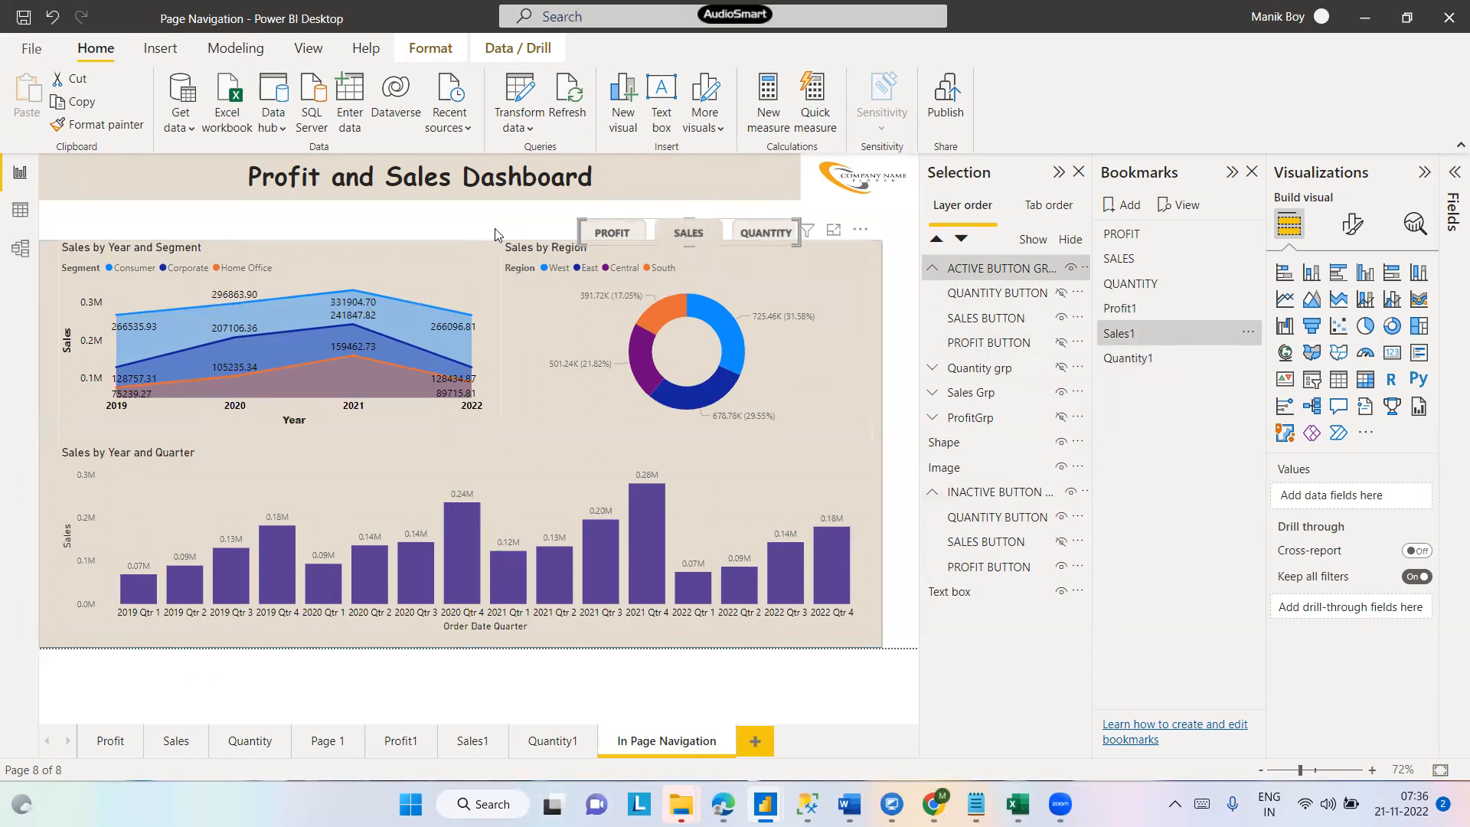
pyautogui.click(467, 217)
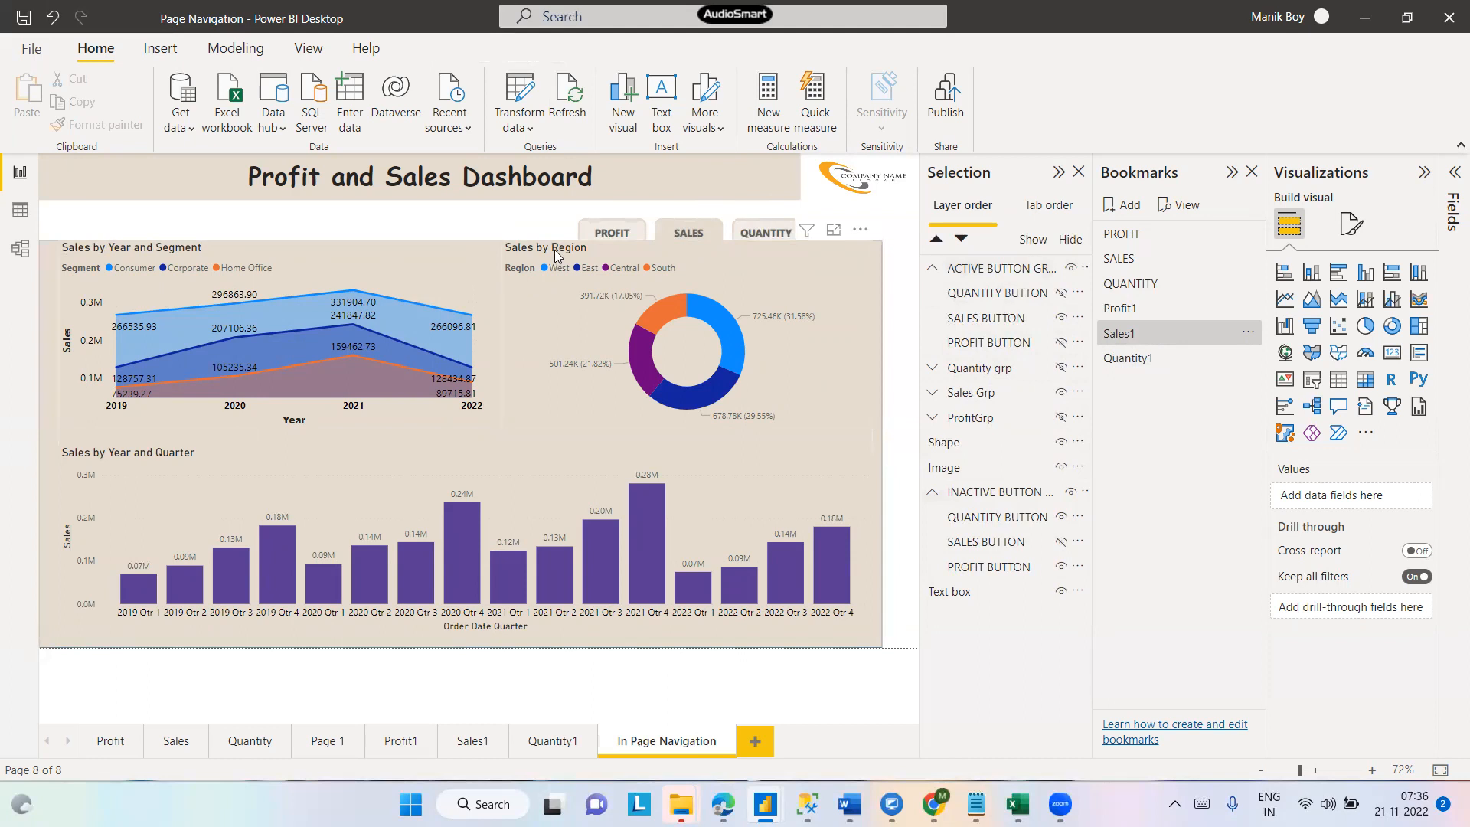
pyautogui.click(1118, 309)
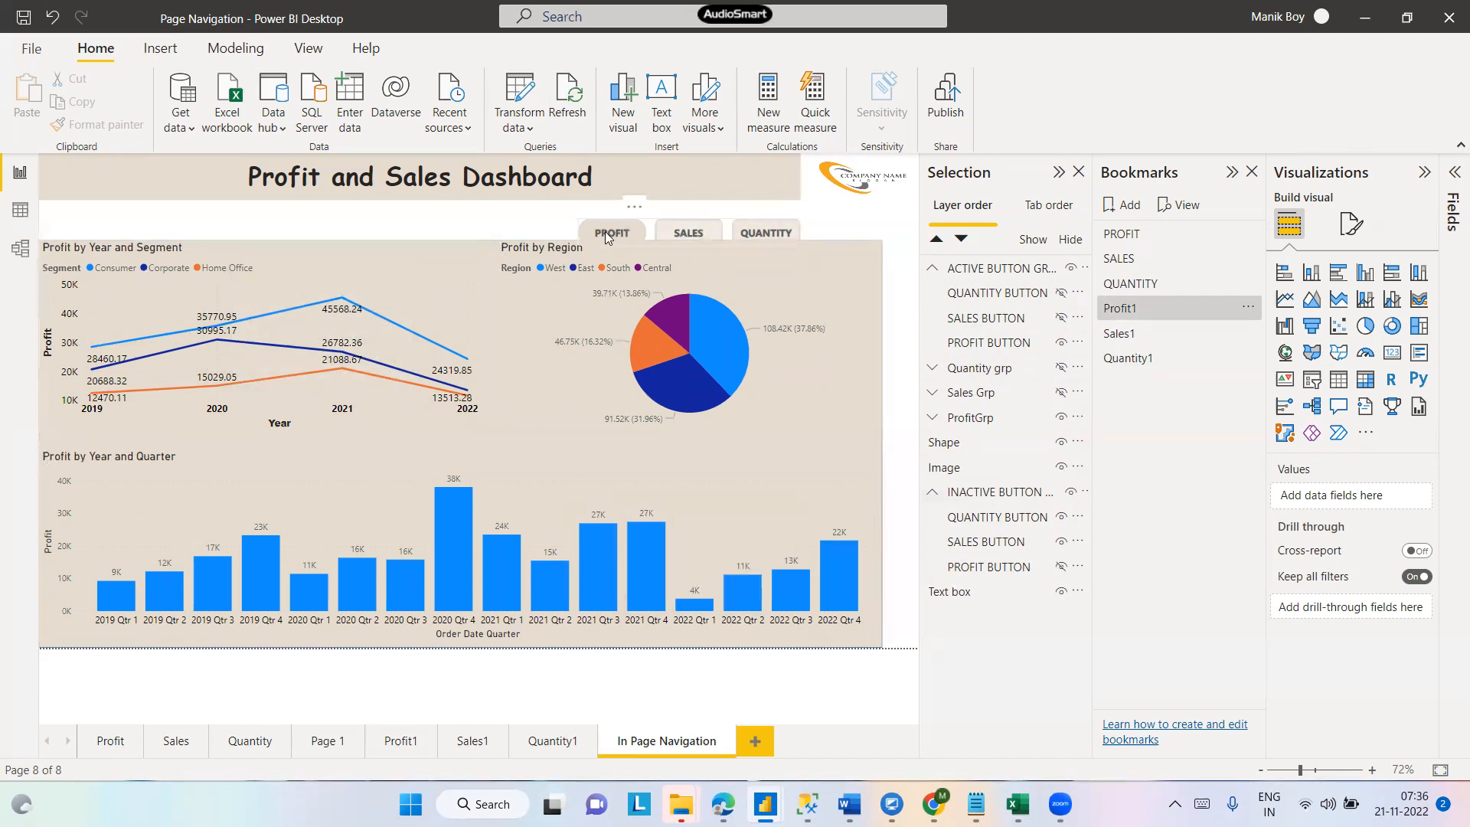
# - Turn on the action for the inactive QUANTITY button and link it to the Quantity1 bookmark
pyautogui.click(696, 231)
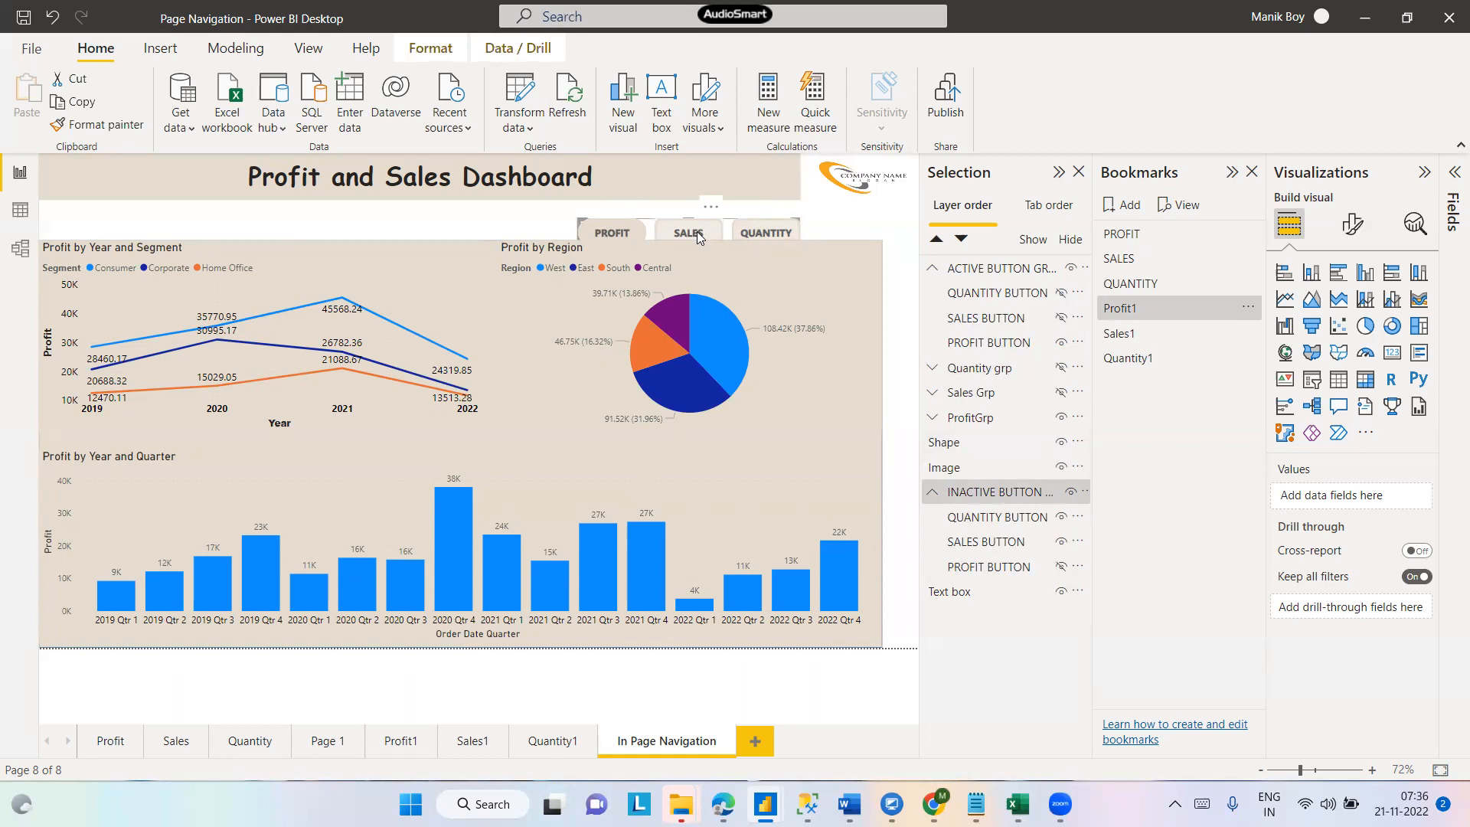
pyautogui.click(769, 229)
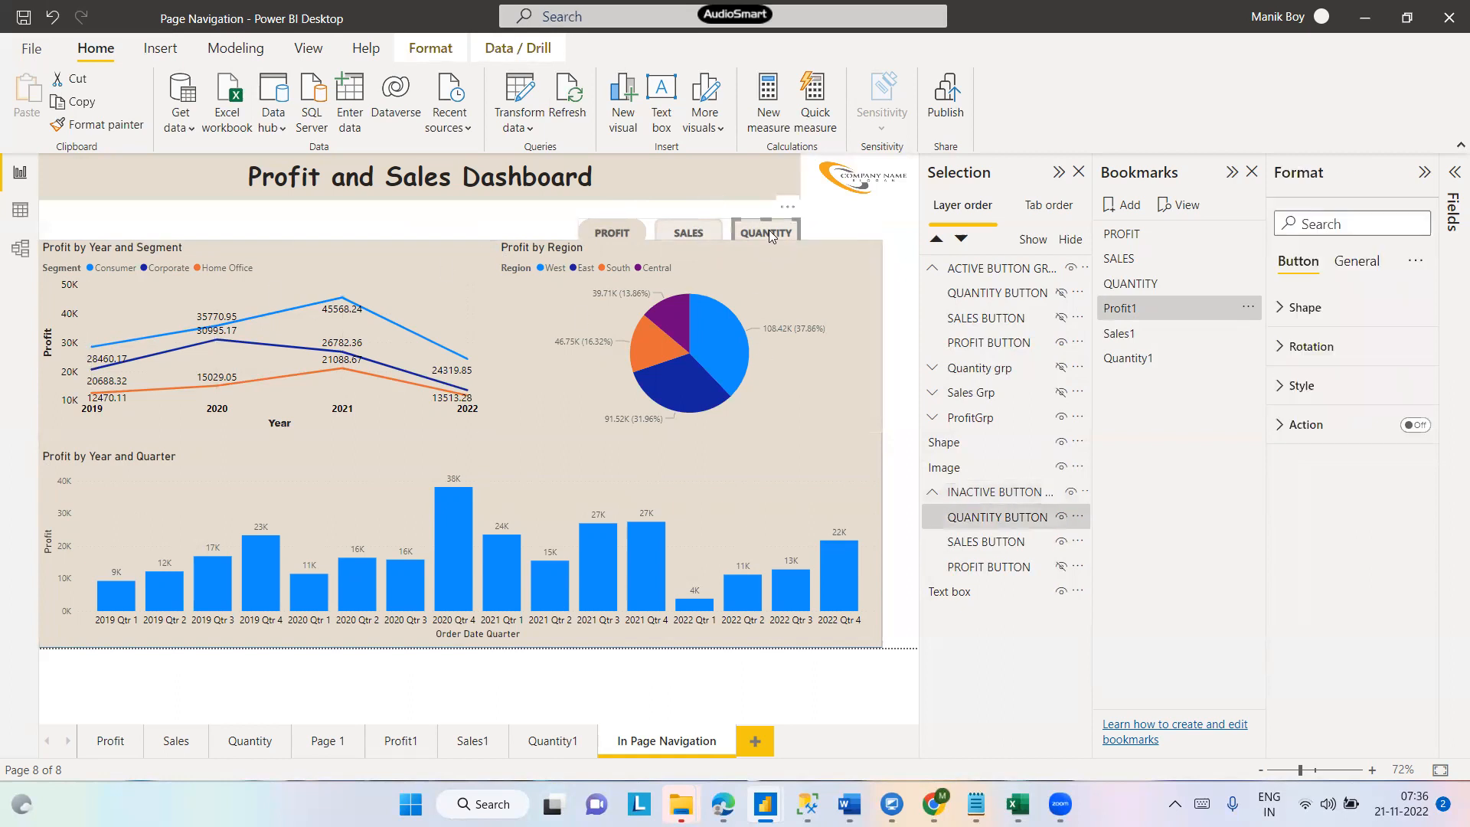
pyautogui.click(688, 232)
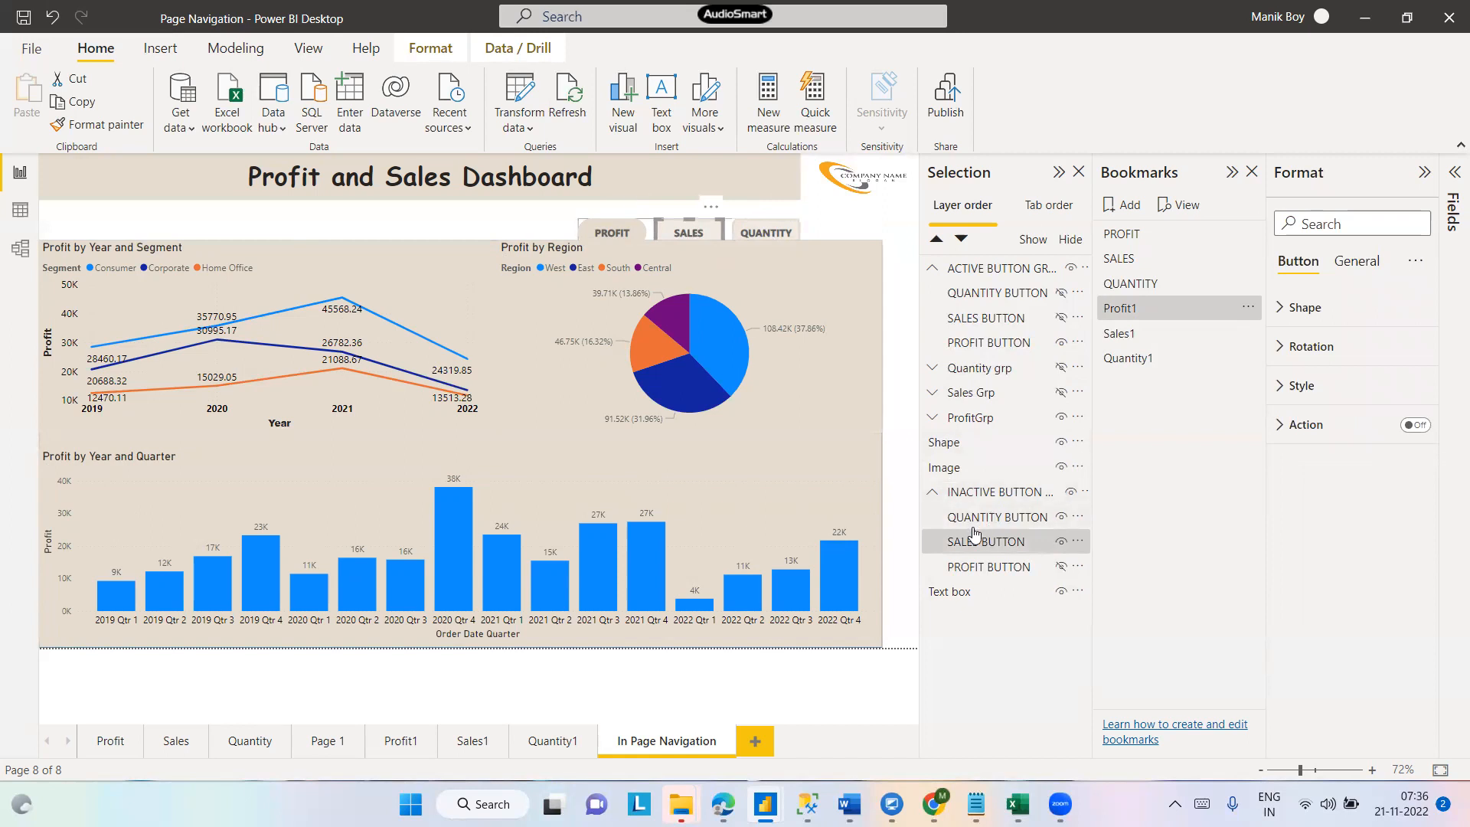
pyautogui.click(1017, 522)
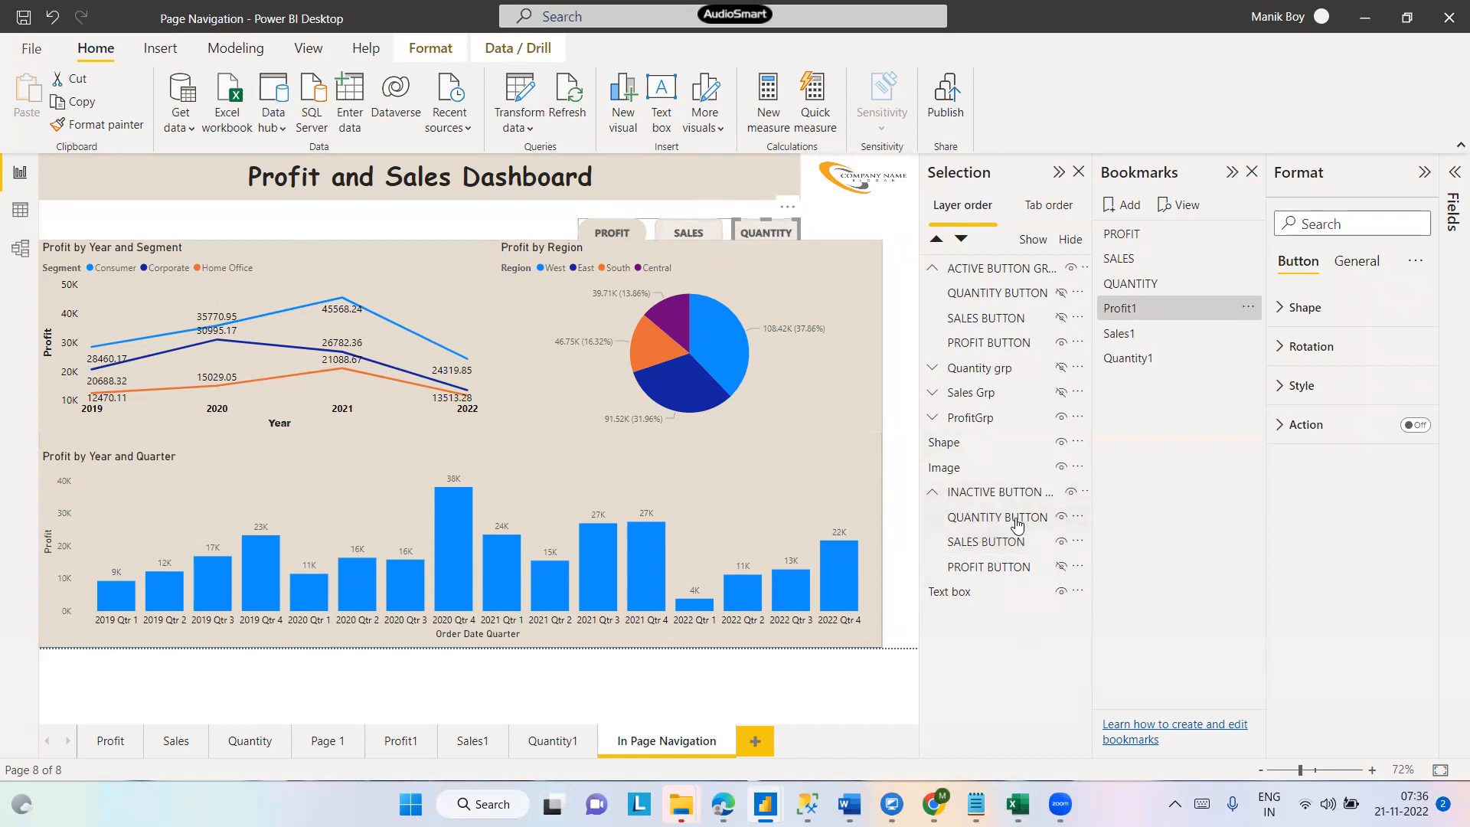
pyautogui.click(1017, 526)
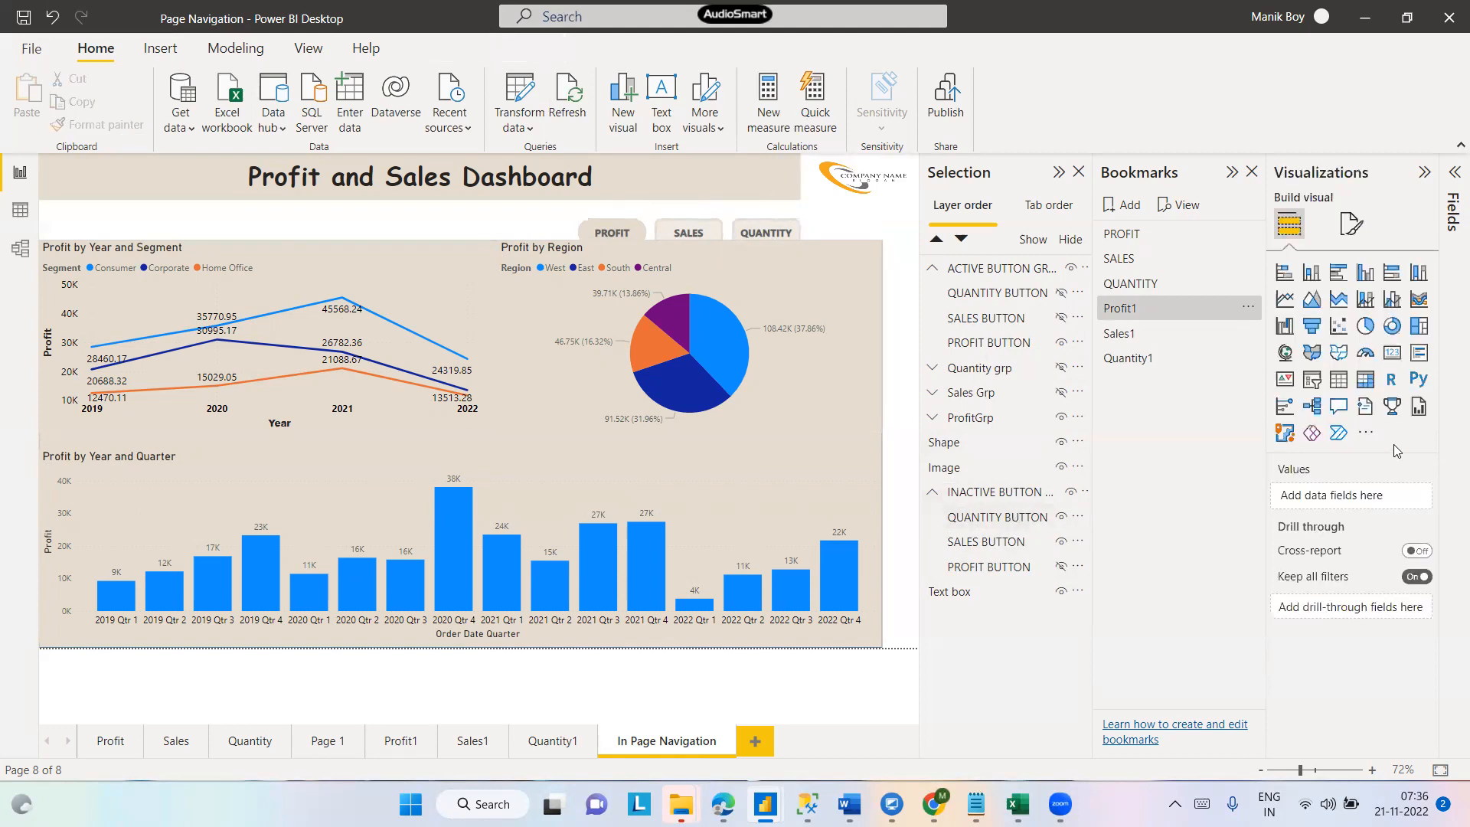
pyautogui.click(990, 520)
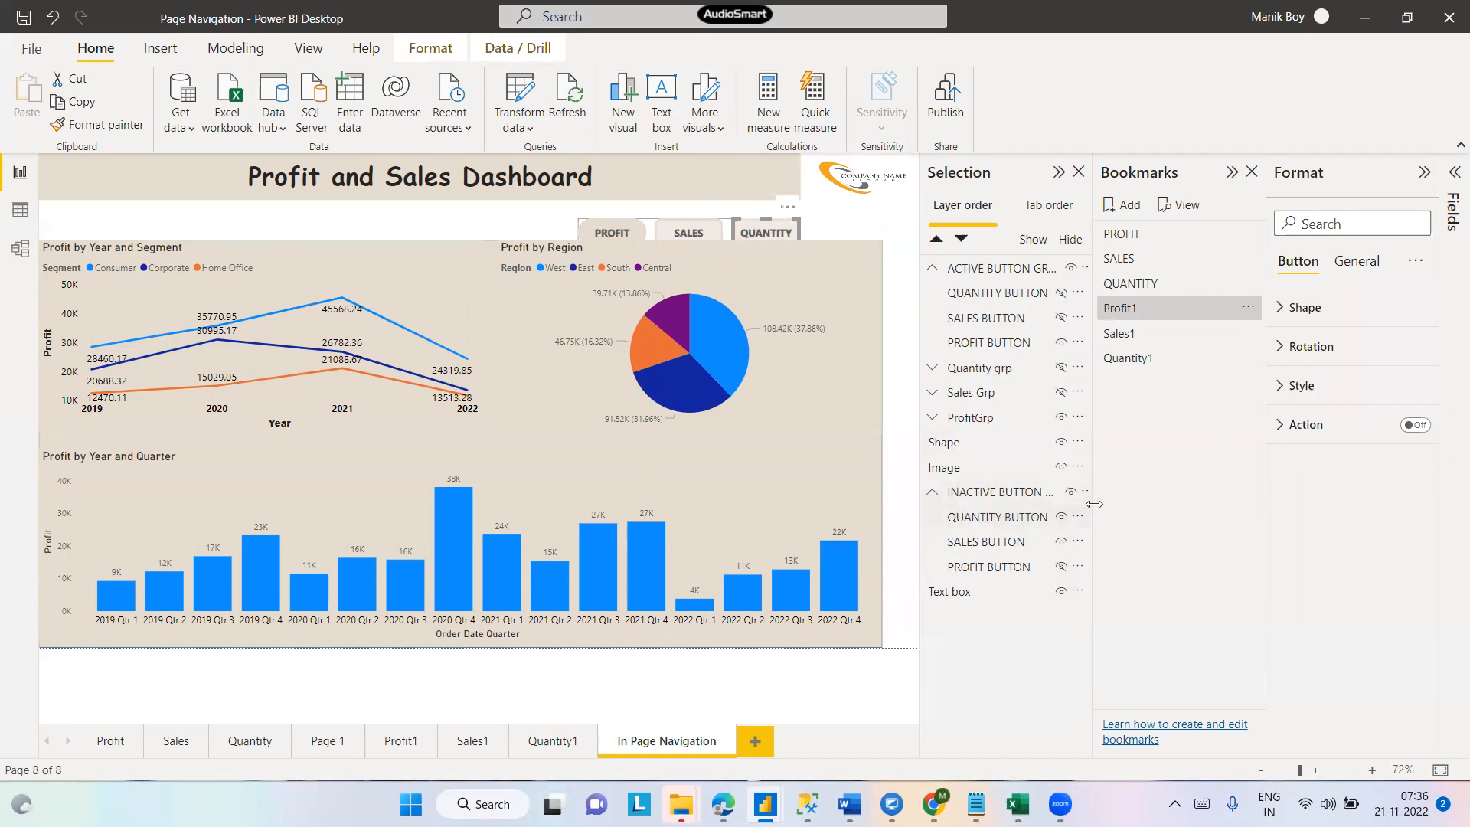
pyautogui.click(1424, 429)
pyautogui.click(1280, 427)
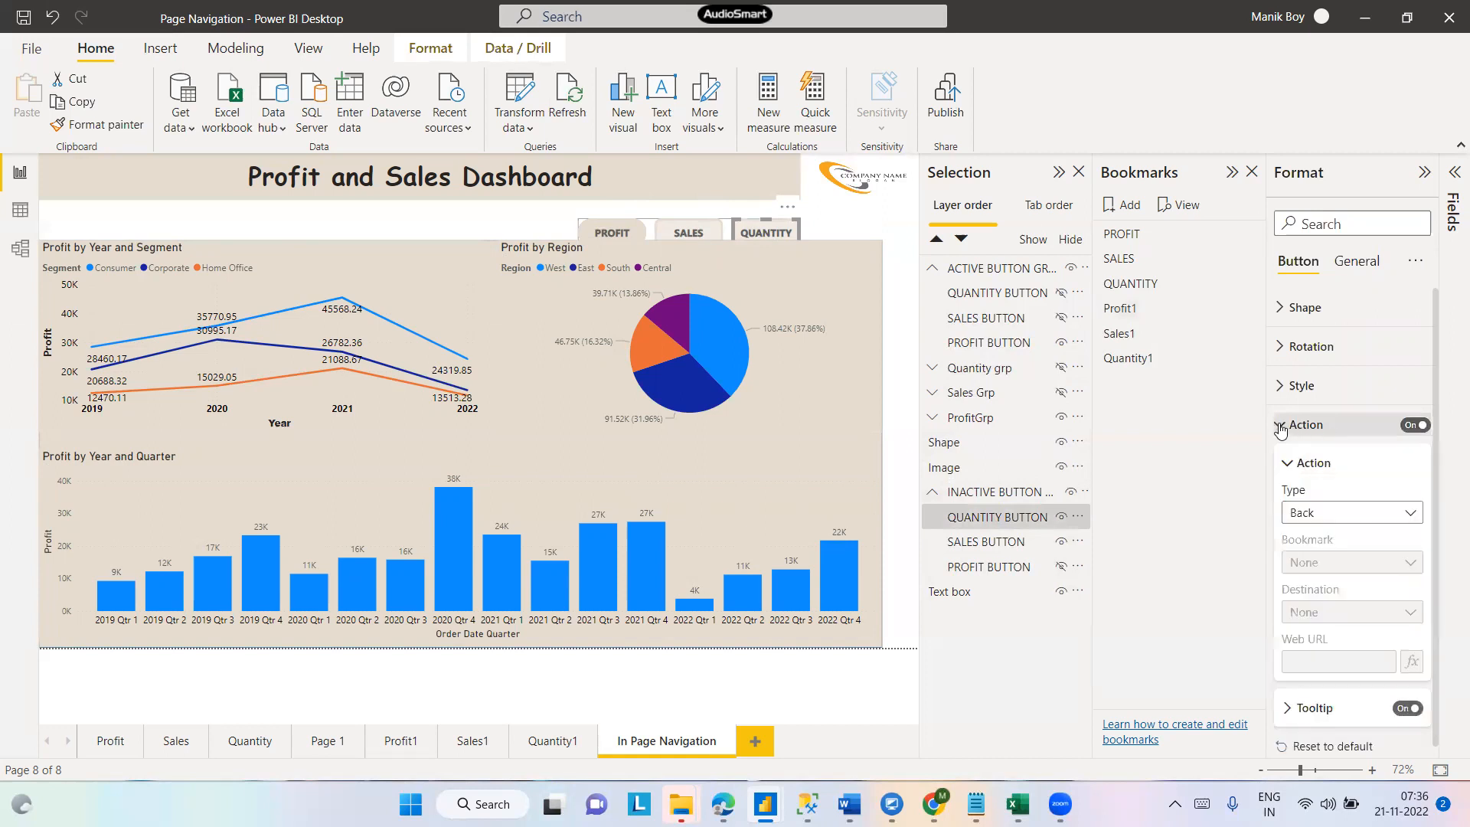
pyautogui.click(1410, 512)
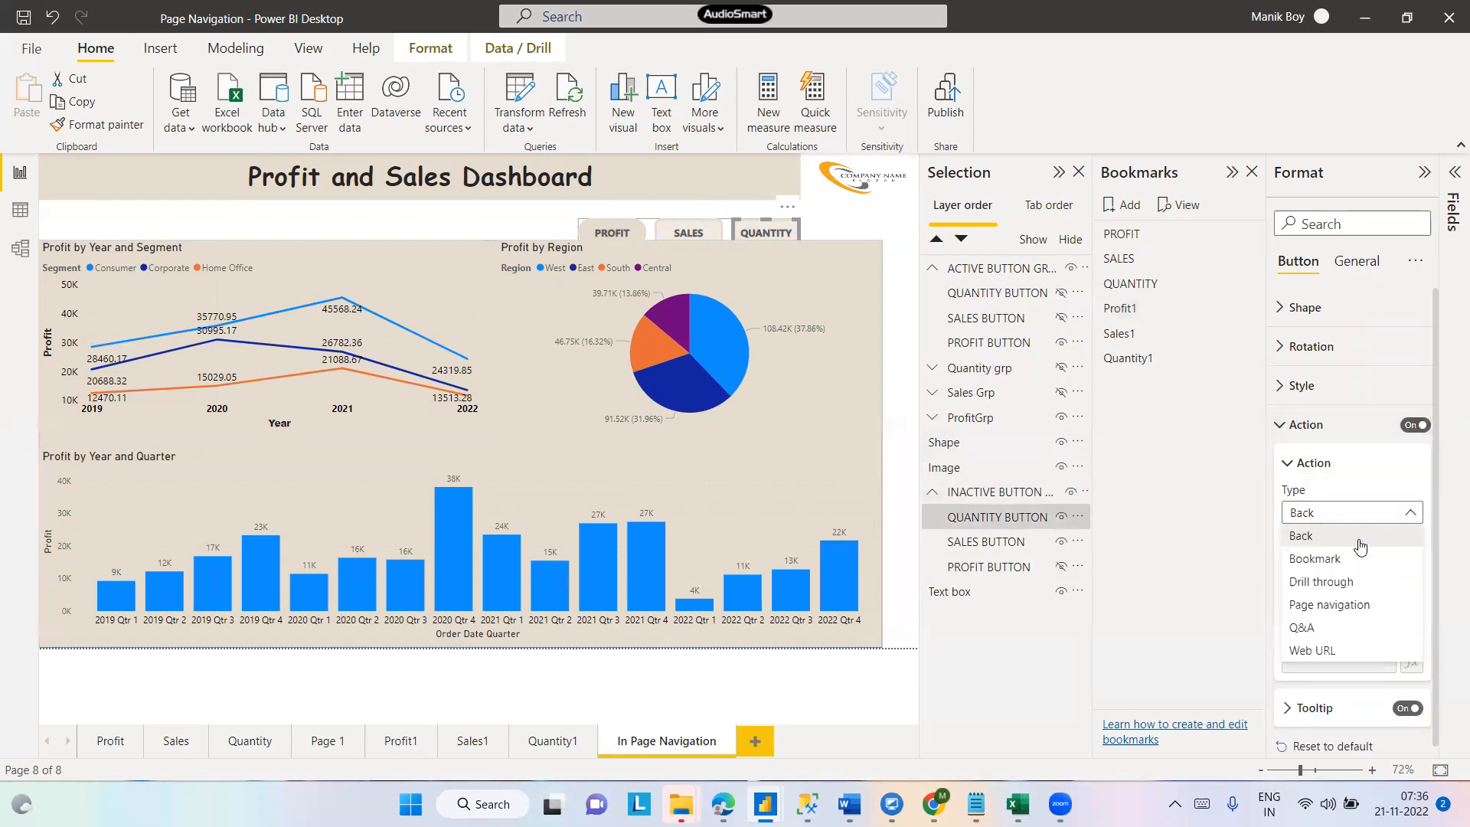
pyautogui.click(1318, 567)
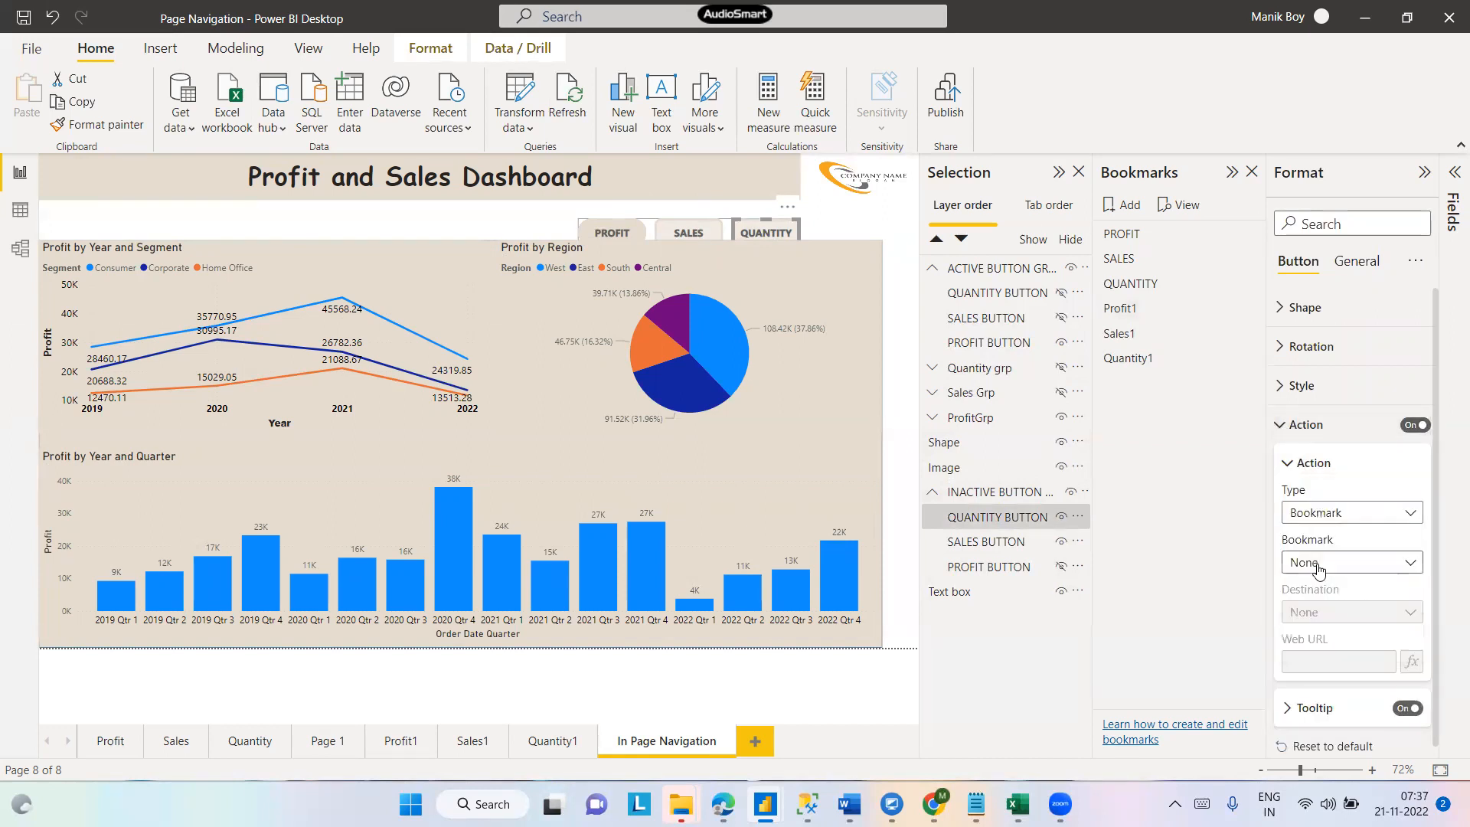
pyautogui.click(1412, 564)
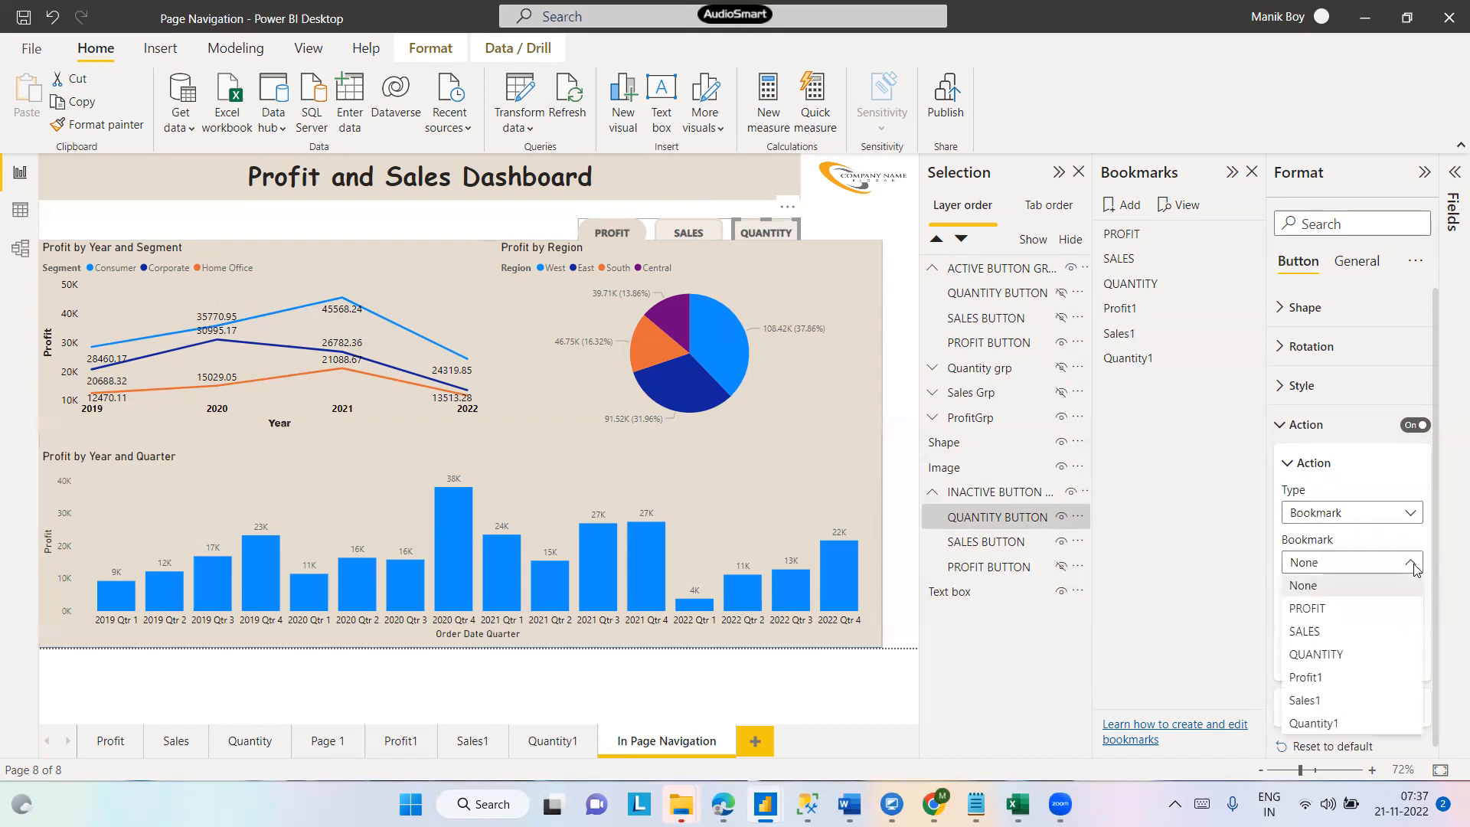
pyautogui.click(1322, 724)
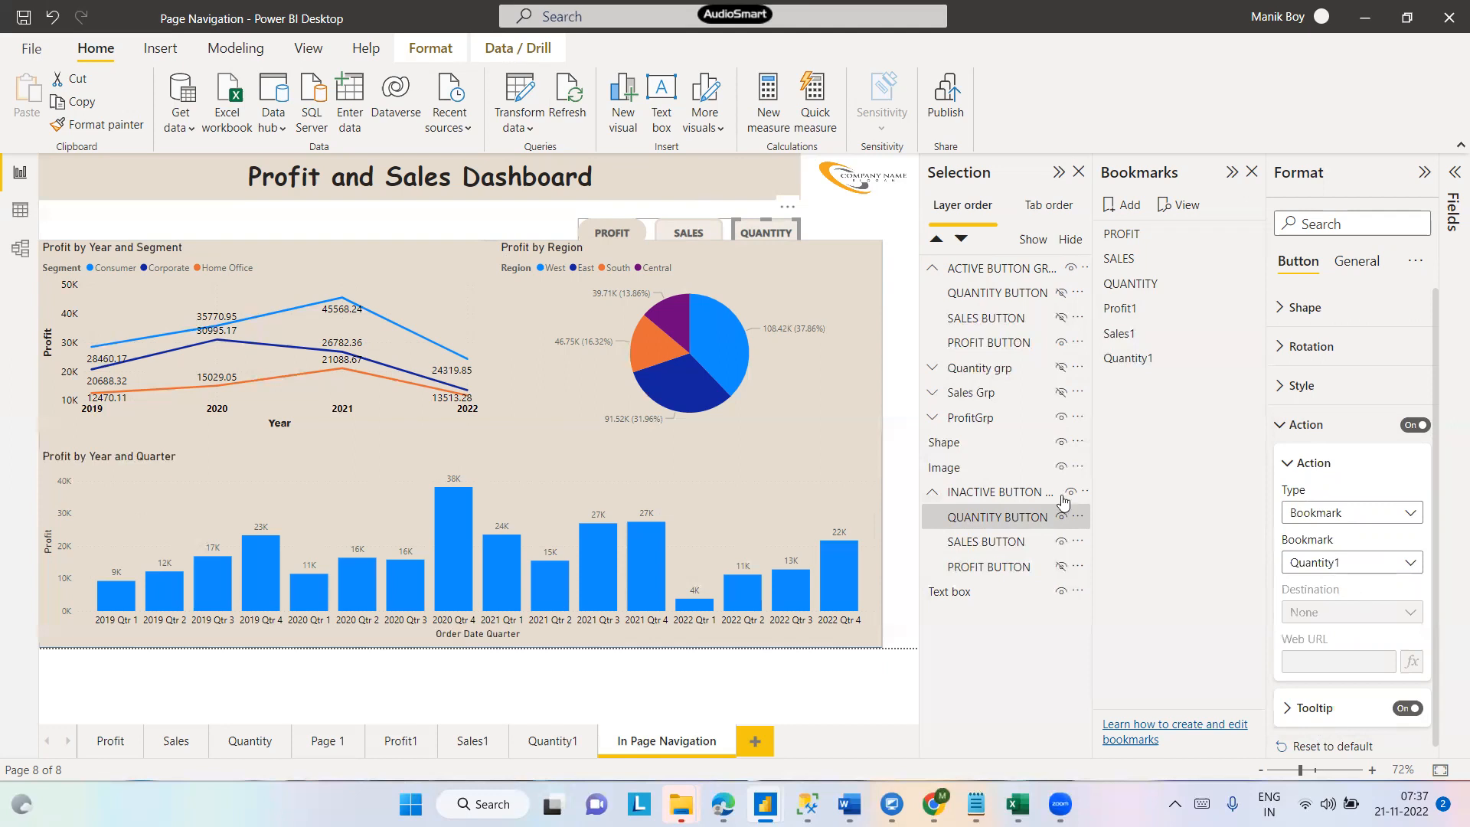
# - Turn on the action for the inactive SALES button and link it to the Sales1 bookmark
pyautogui.click(993, 545)
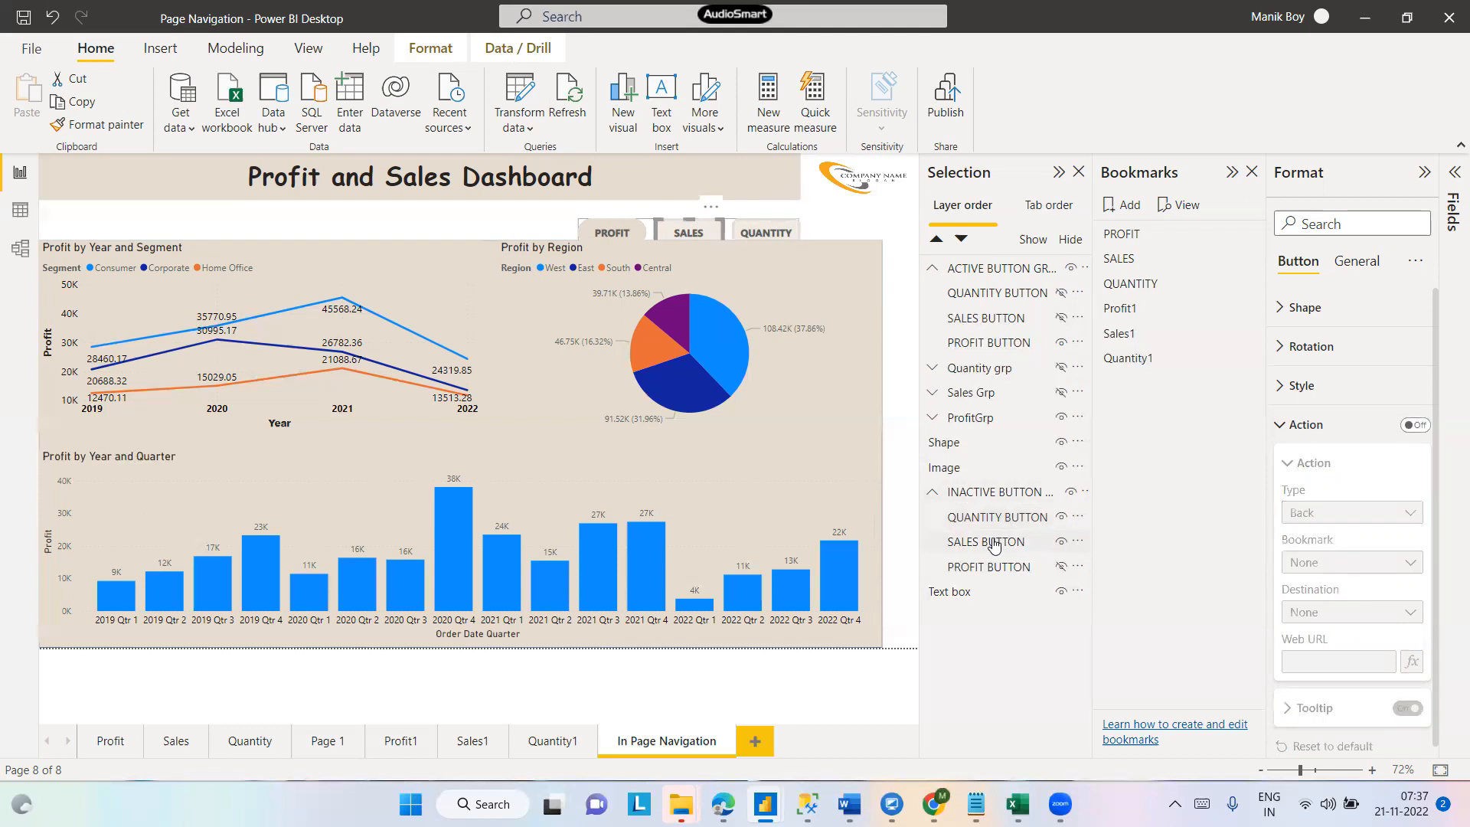
pyautogui.click(1422, 428)
pyautogui.click(1332, 526)
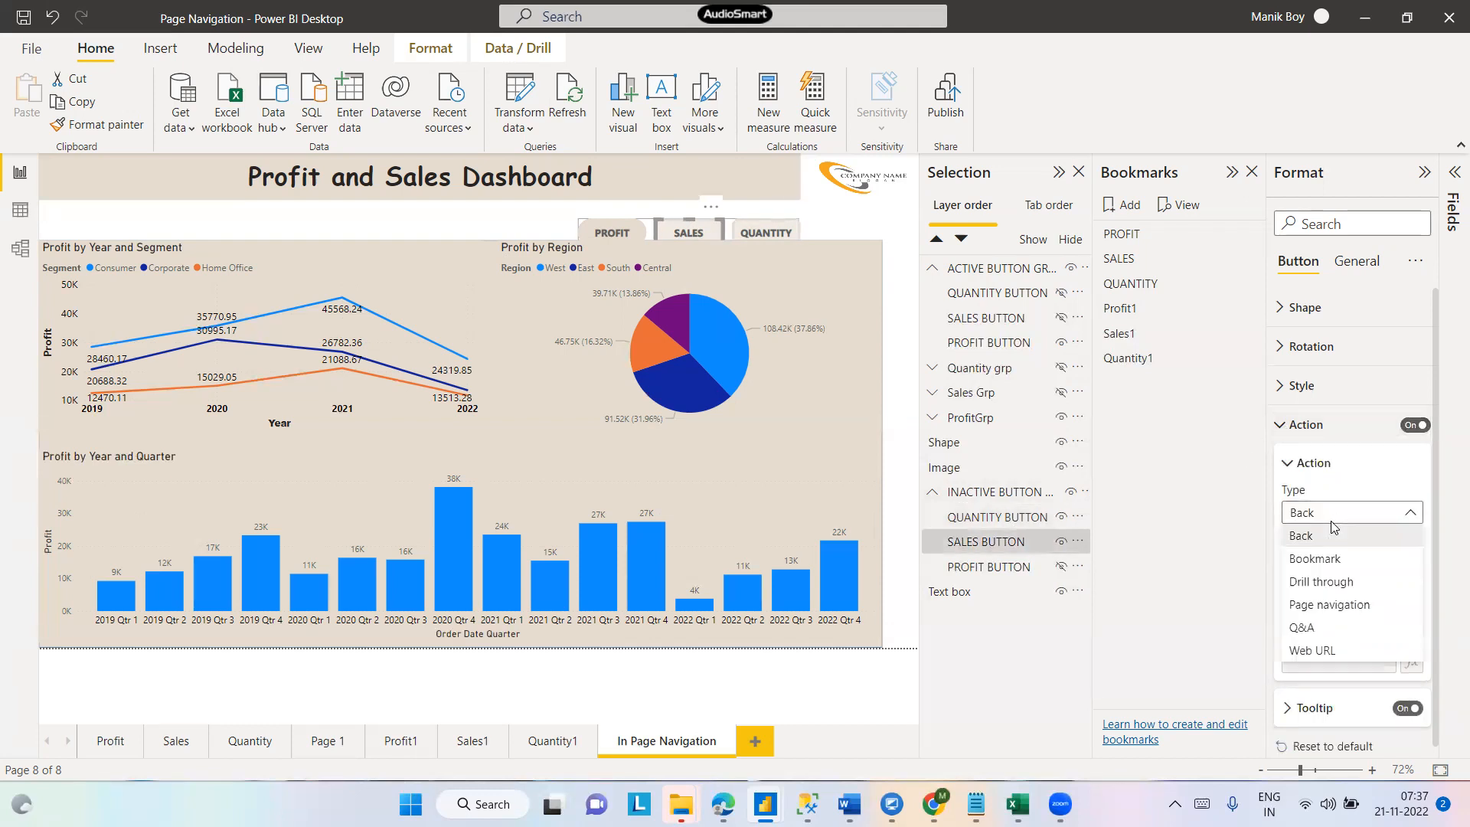
pyautogui.click(1326, 561)
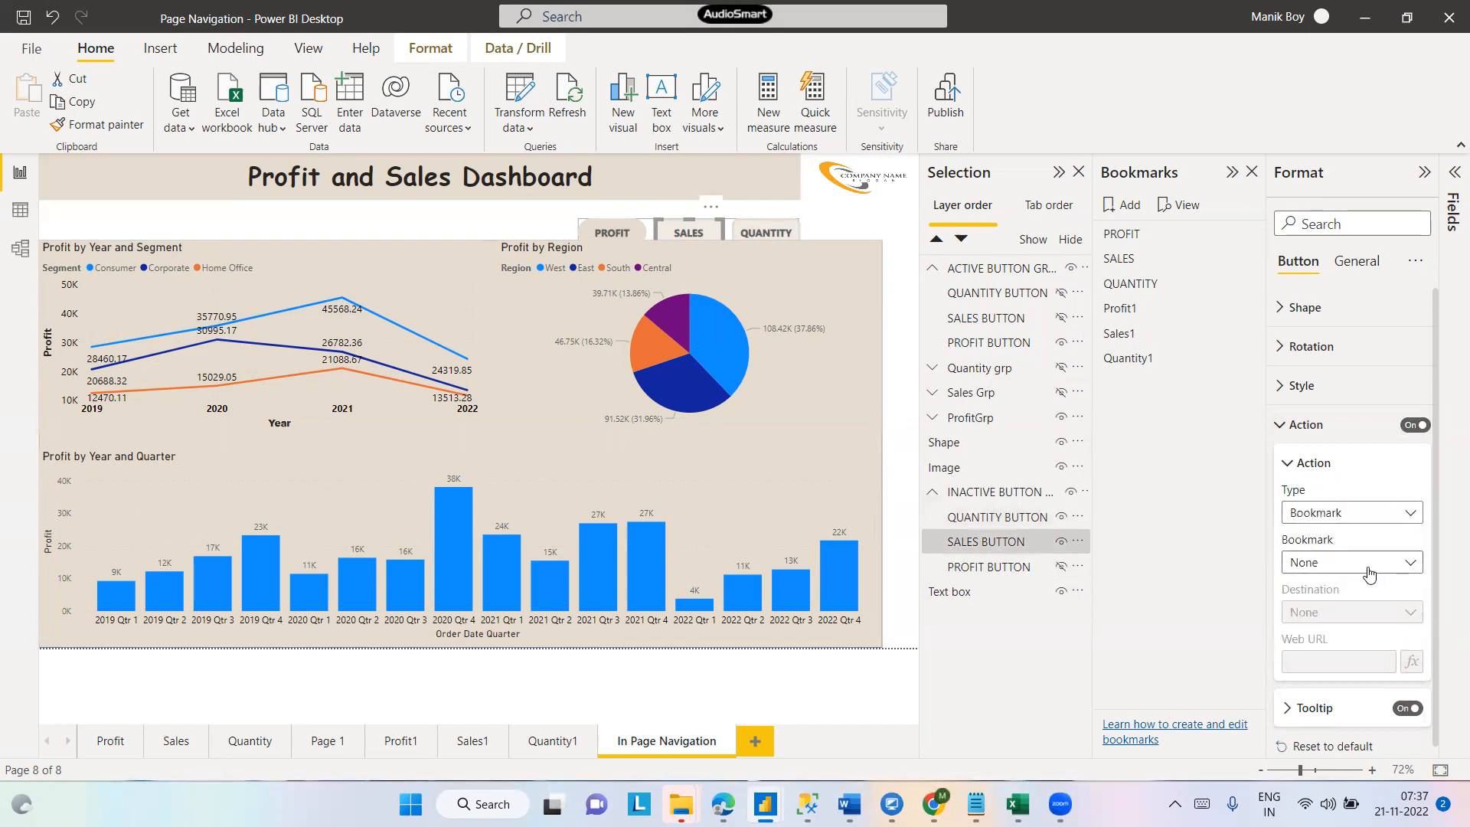
pyautogui.click(1368, 574)
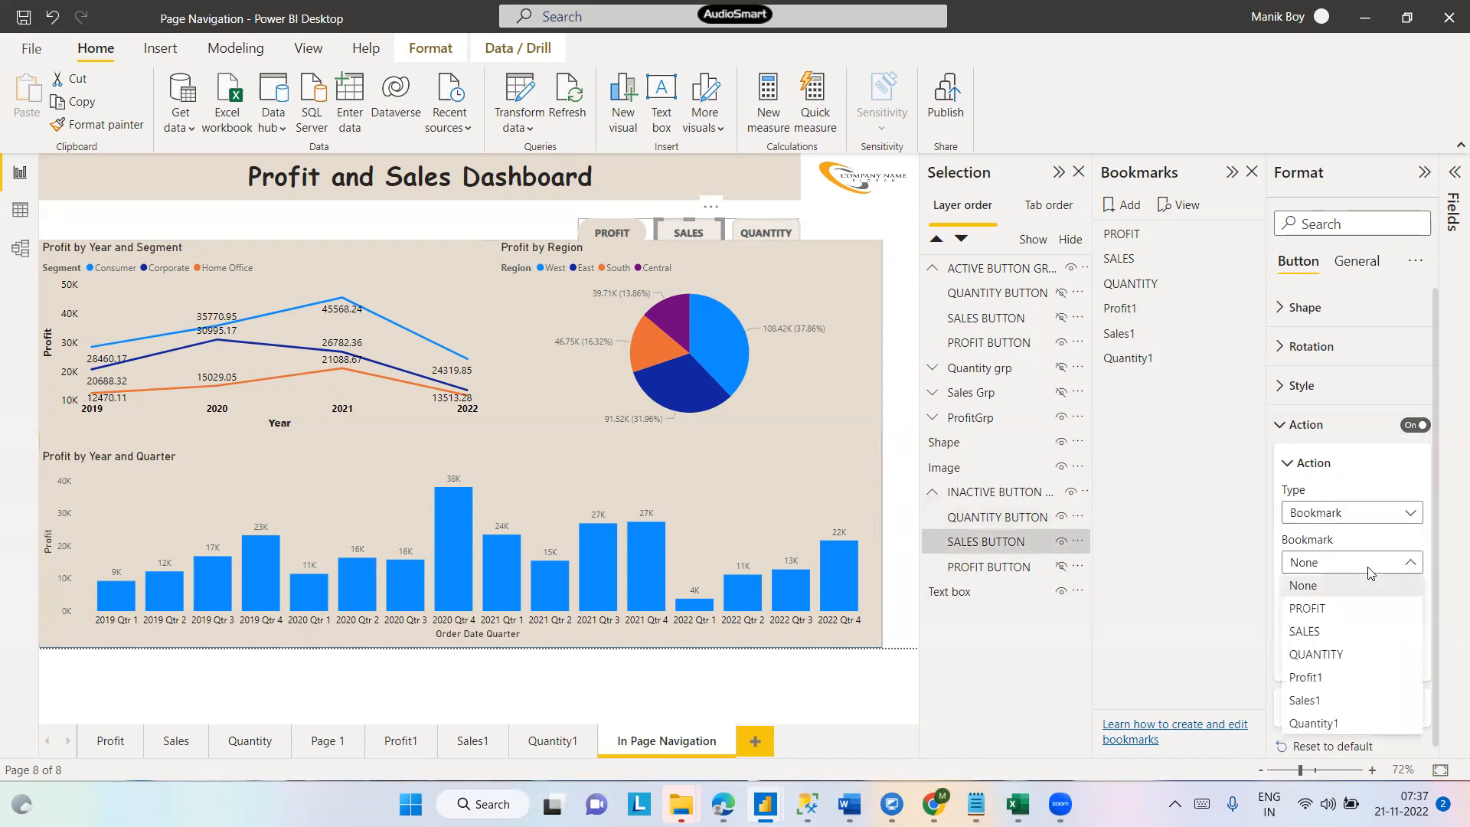
pyautogui.click(1319, 702)
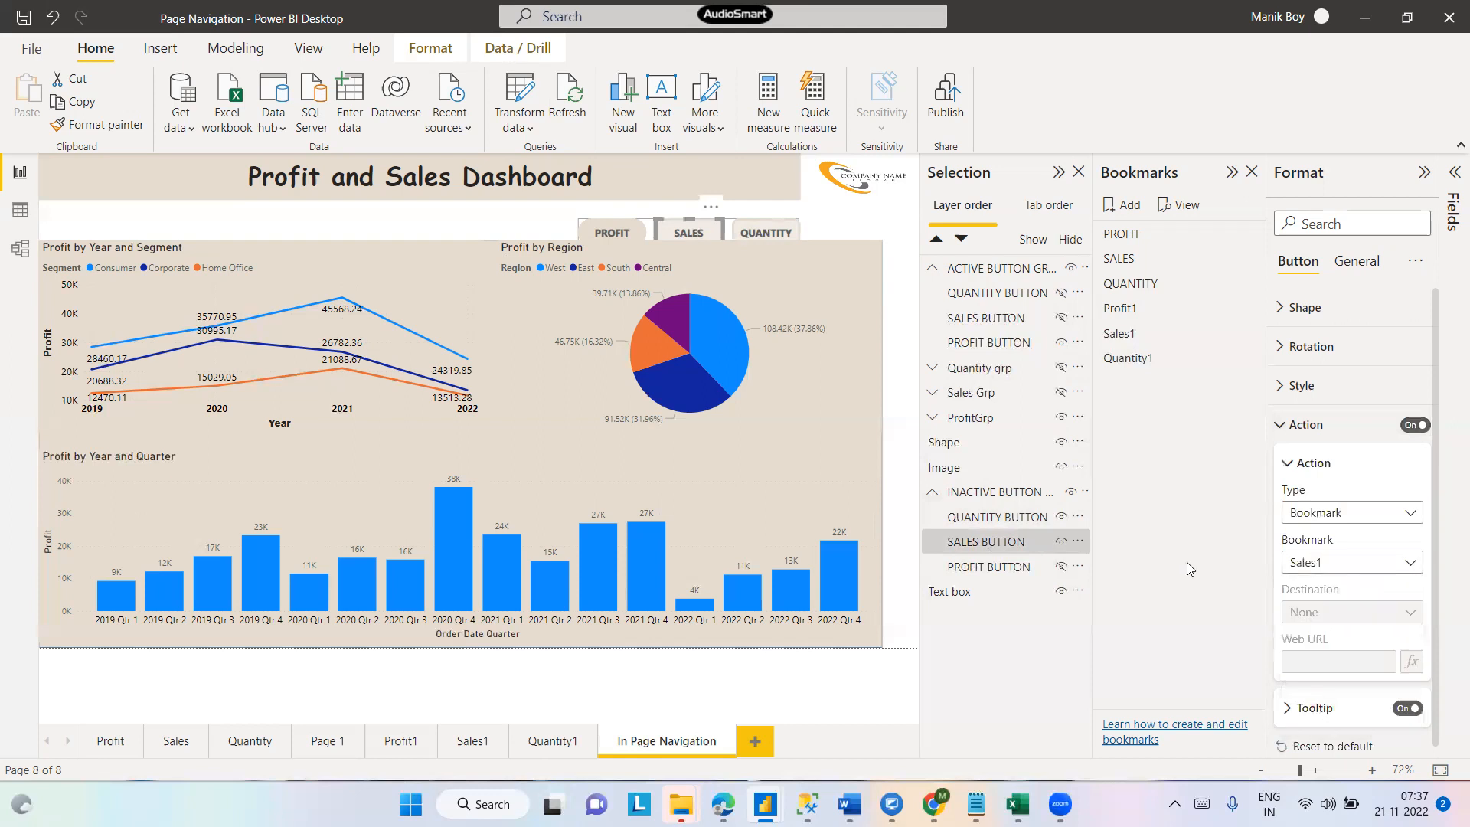
# - Select the inactive PROFIT button and apply the Sales1 bookmark so that button is shown
pyautogui.click(991, 570)
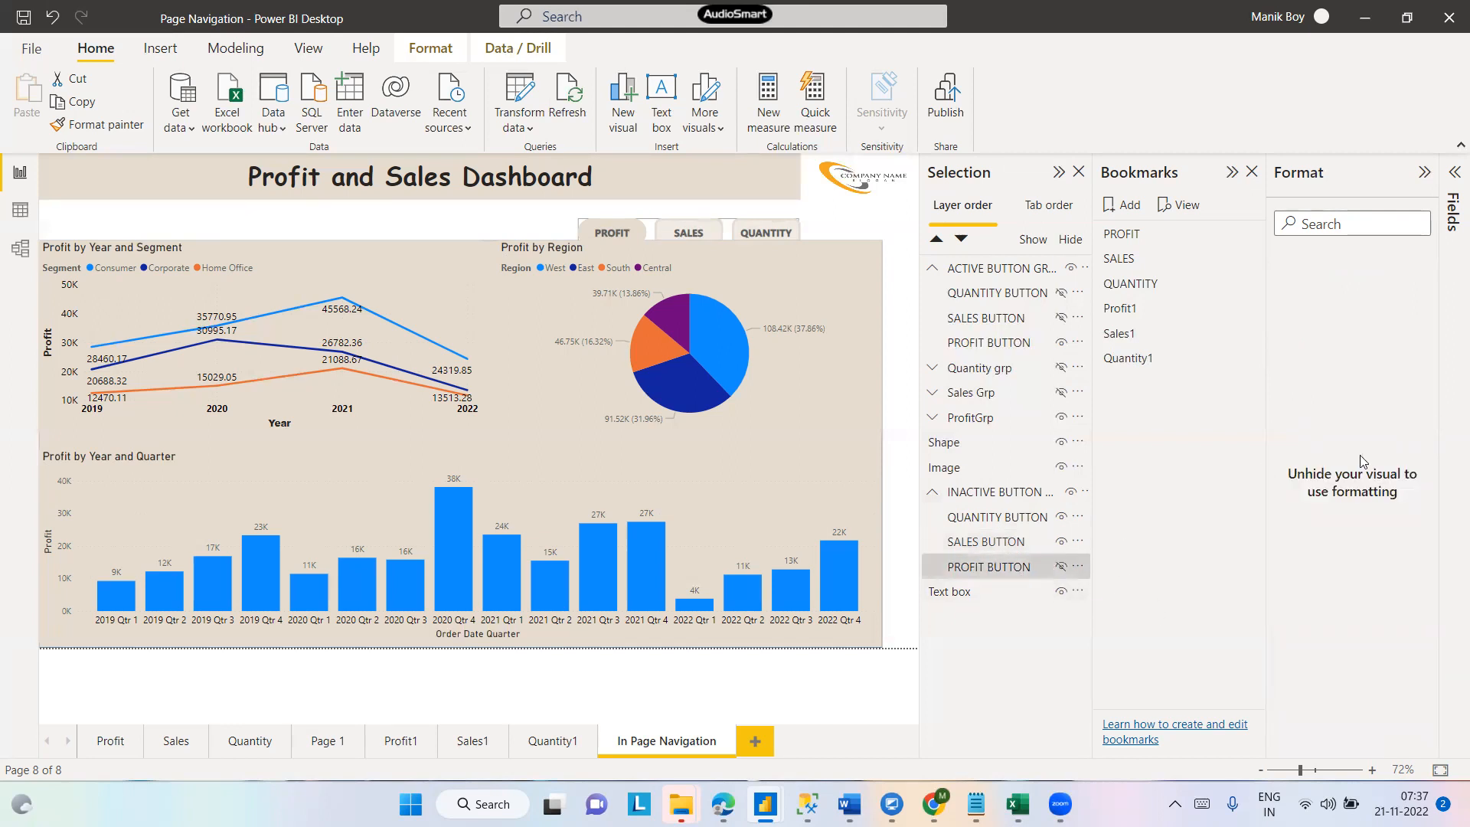
pyautogui.click(1132, 313)
pyautogui.click(1133, 337)
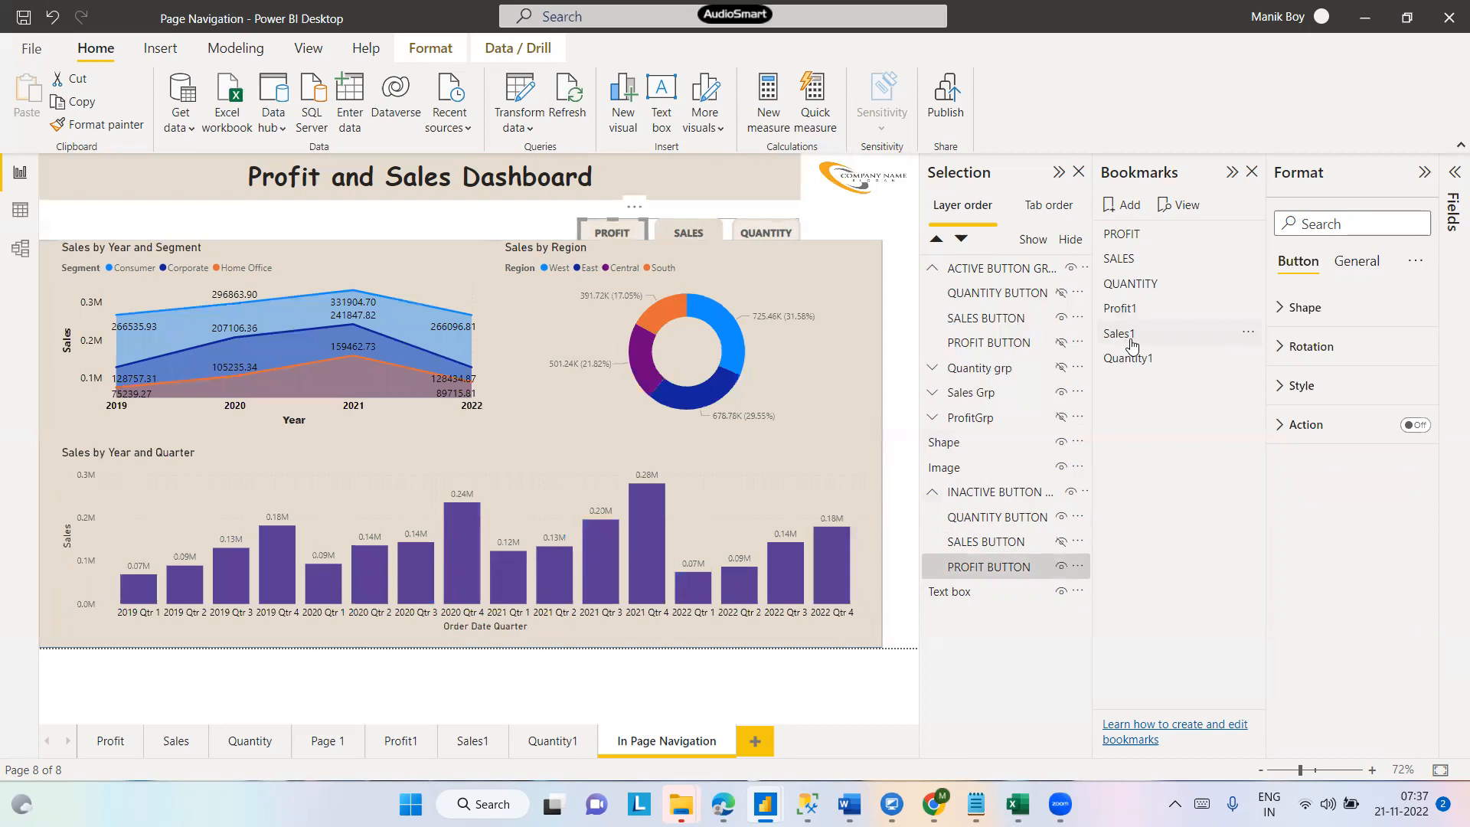
pyautogui.click(1132, 343)
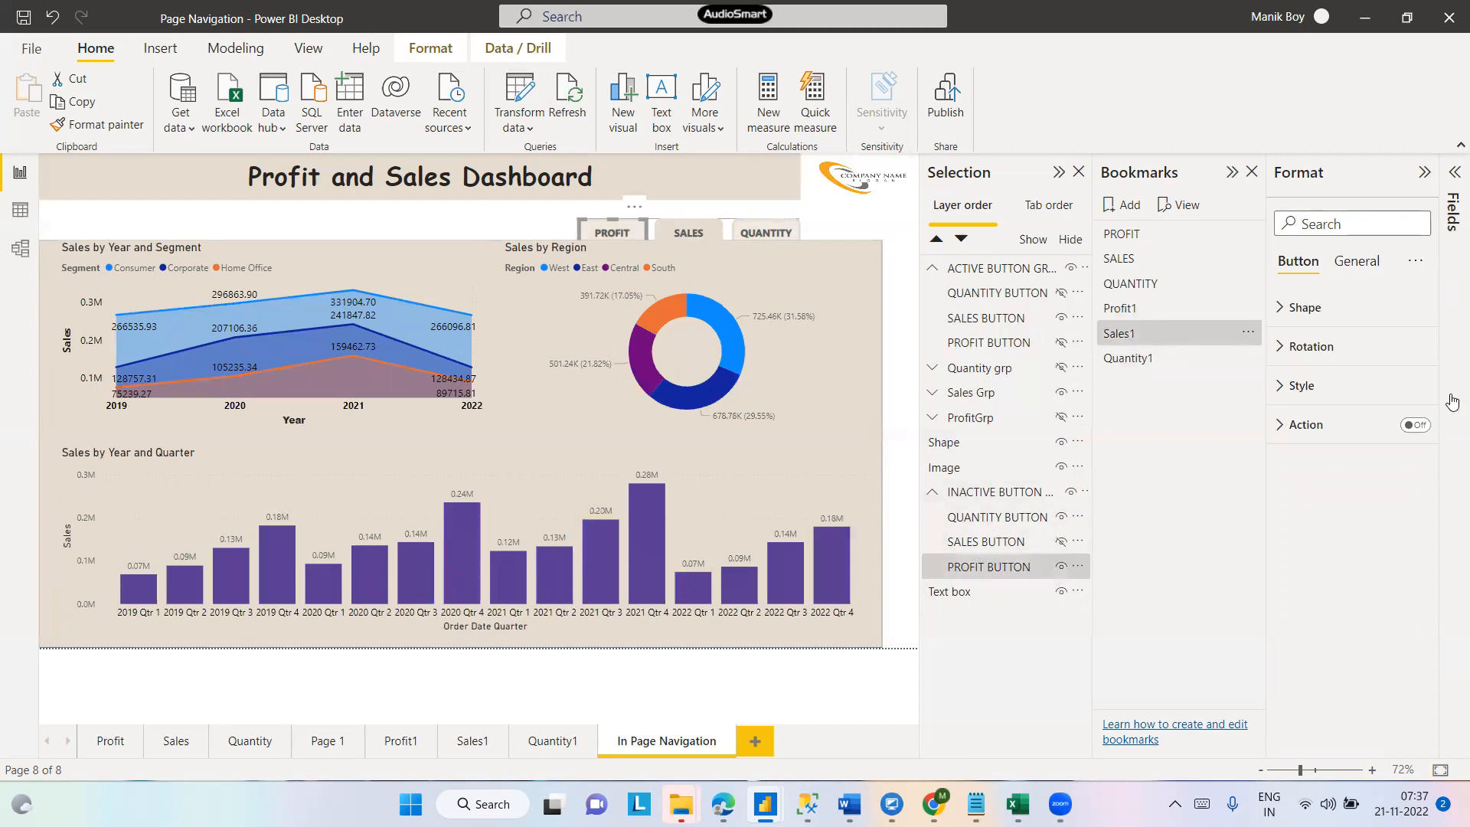
# - Turn on the action for the inactive PROFIT button, set its type to Bookmark and link it to Sales1
pyautogui.click(1415, 424)
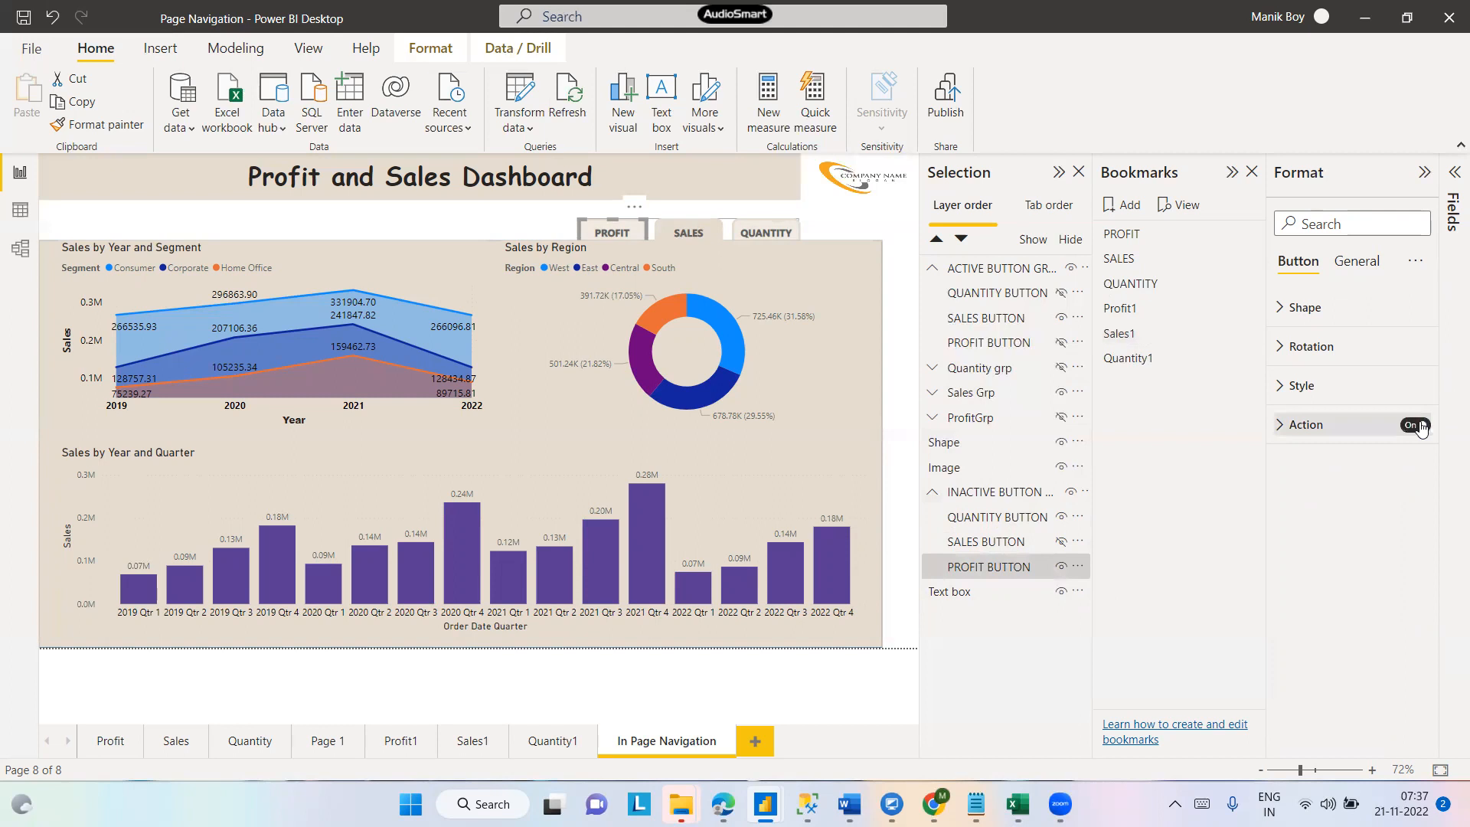
pyautogui.click(1281, 424)
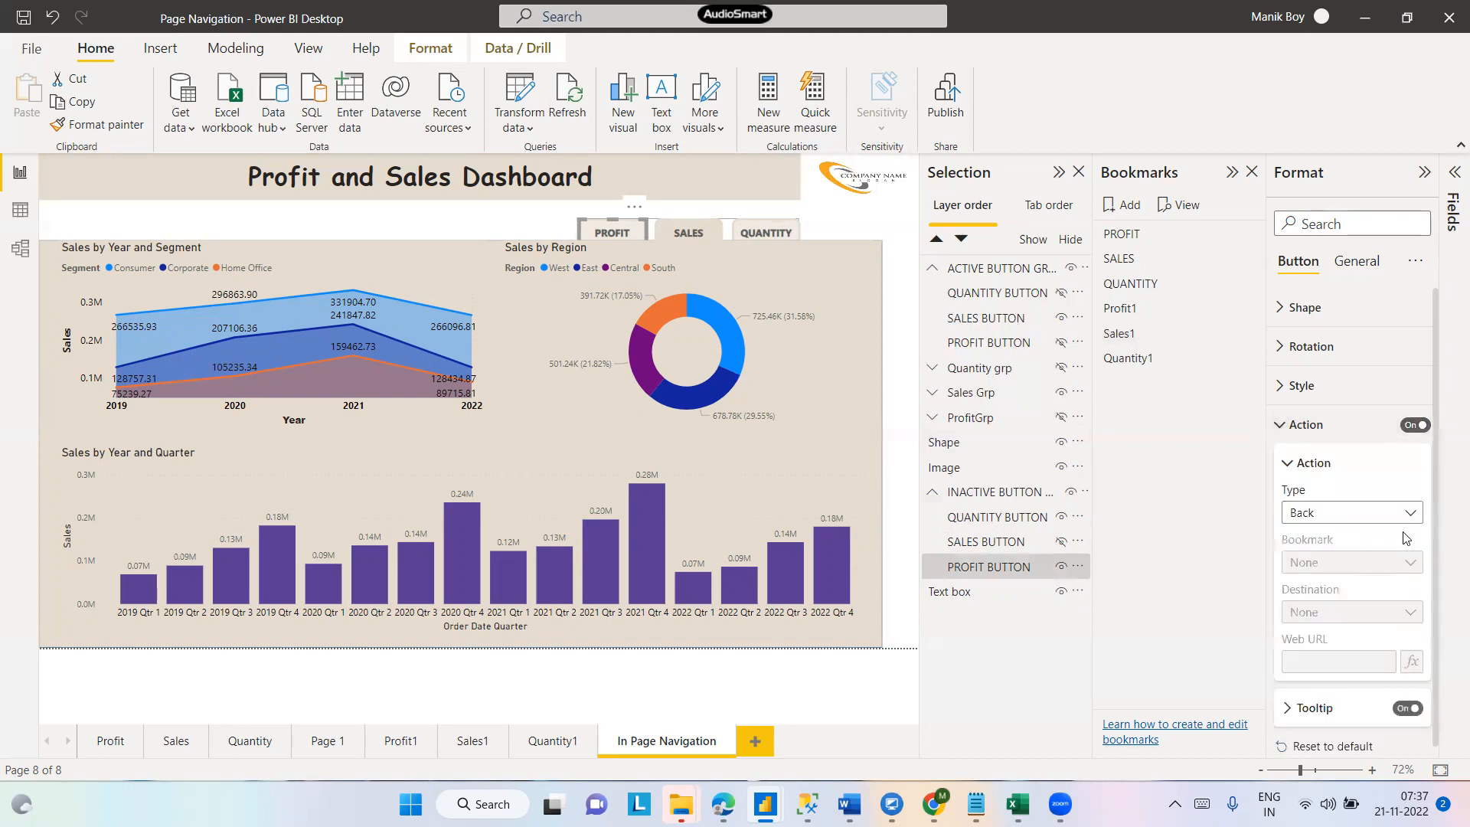
pyautogui.click(1410, 513)
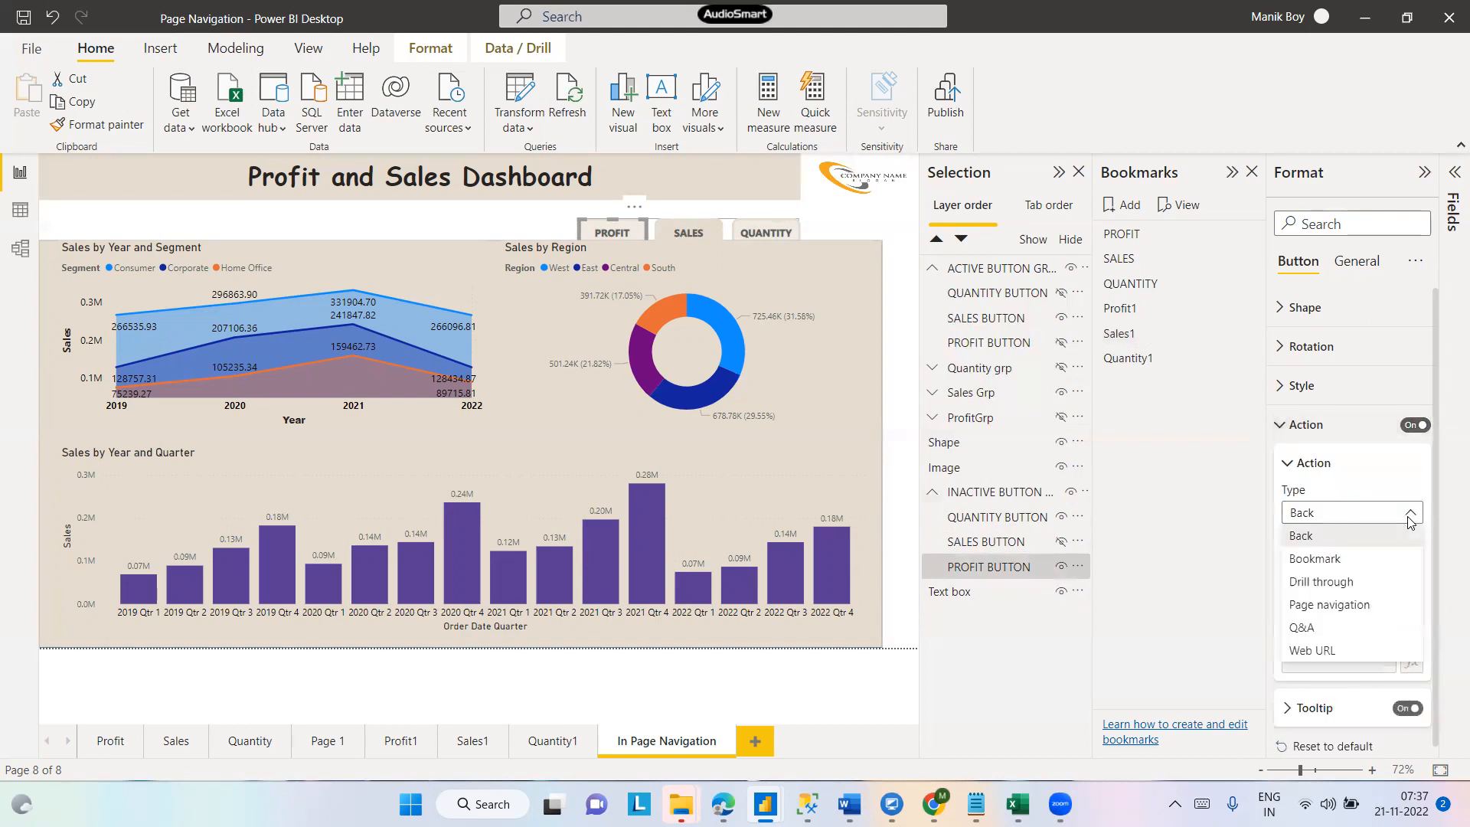
pyautogui.click(1322, 560)
pyautogui.click(1392, 564)
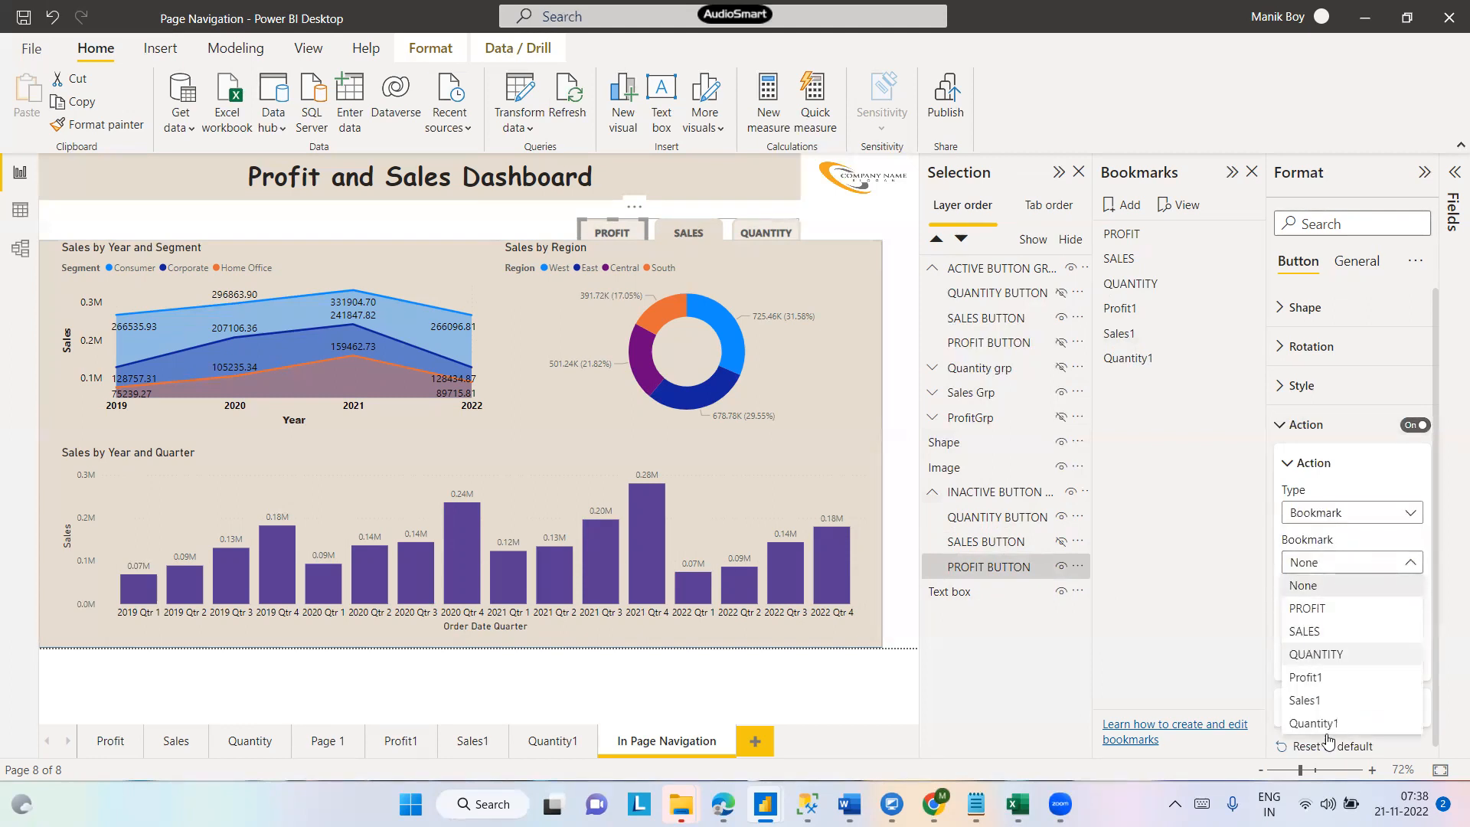
pyautogui.click(1319, 702)
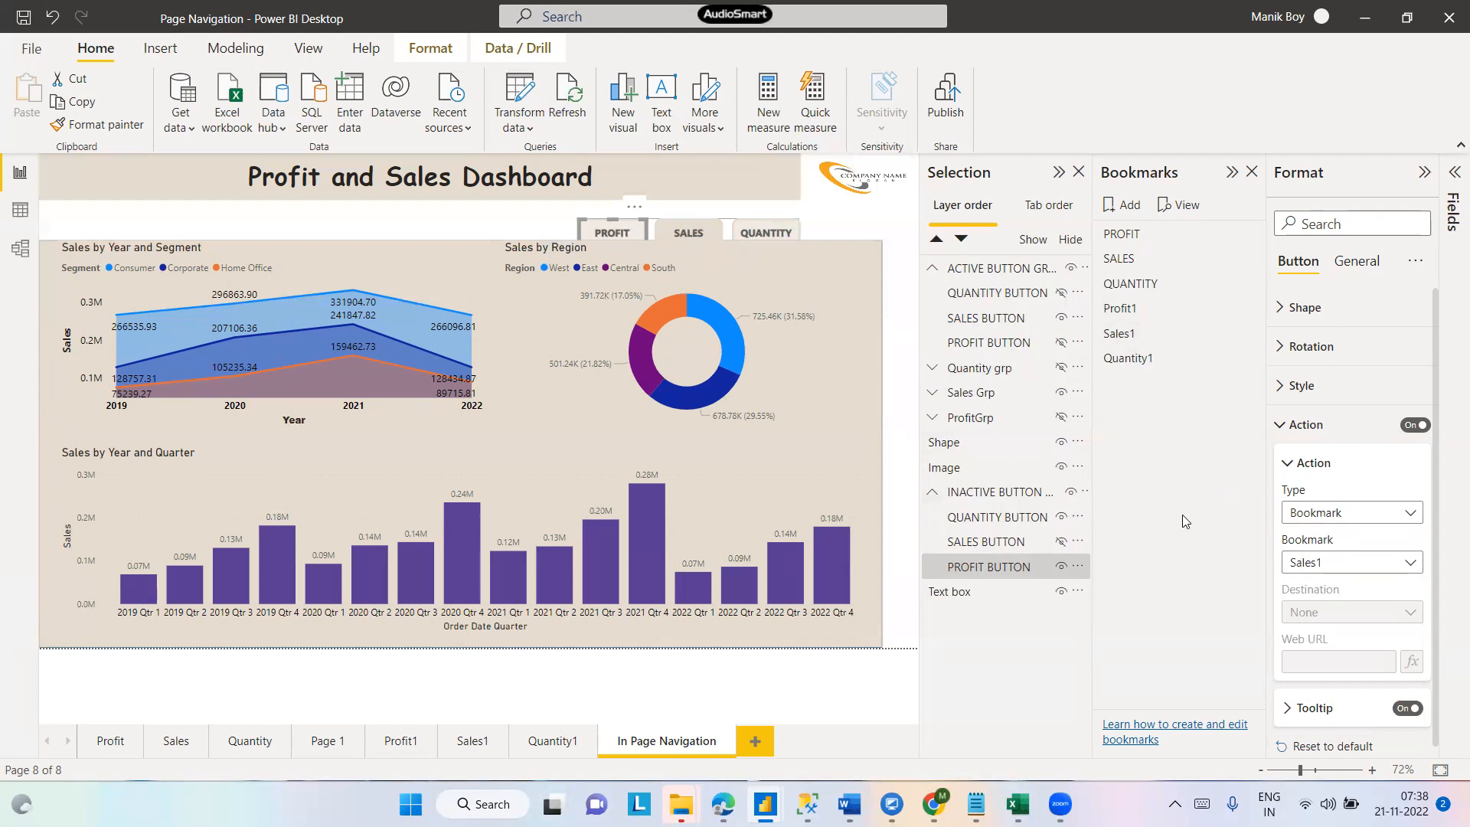
# - Deselect the button and save the report
pyautogui.click(420, 224)
pyautogui.click(17, 24)
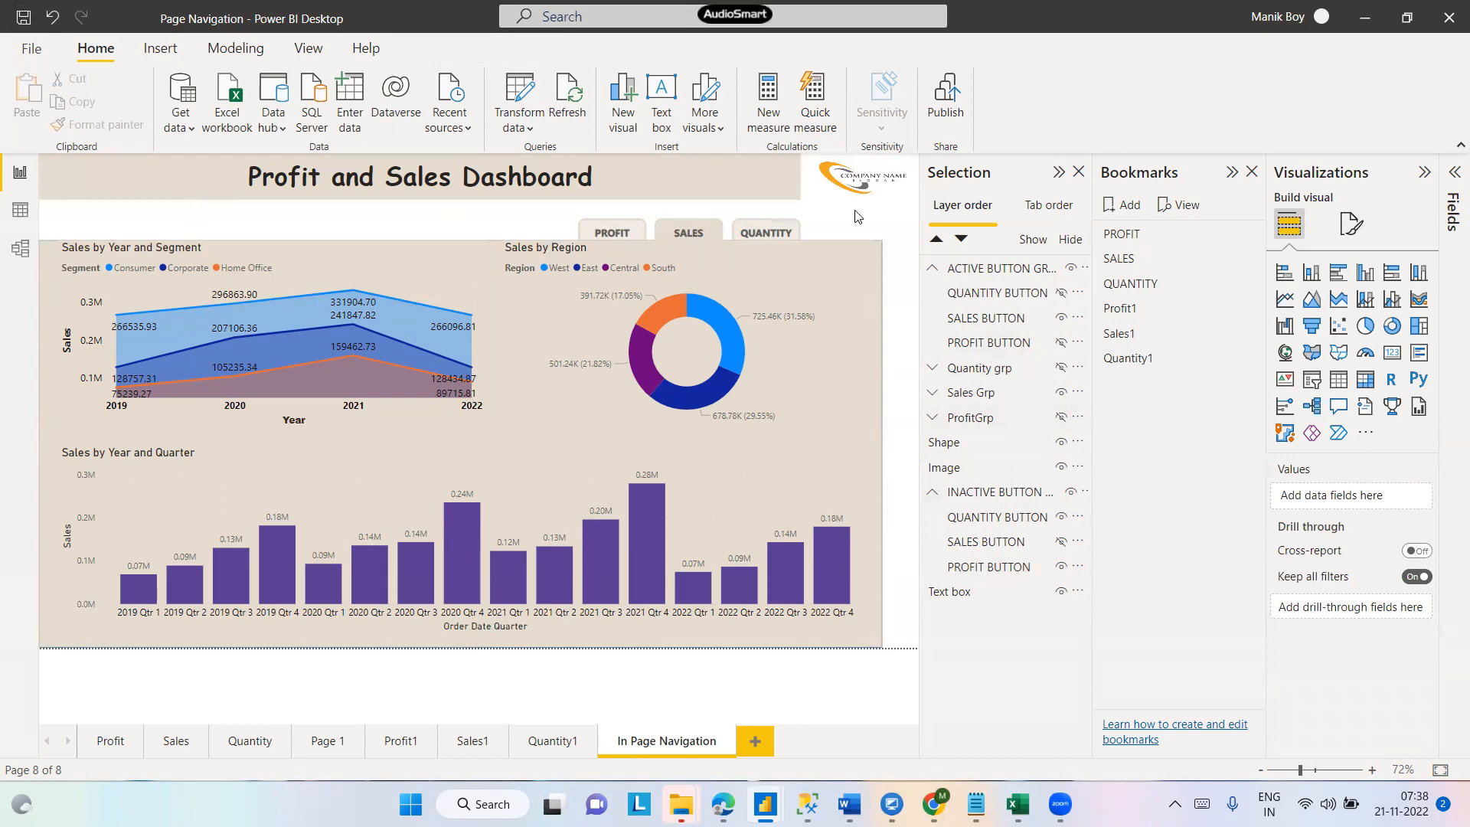
# - Test the PROFIT, SALES and QUANTITY buttons and the Quantity1 bookmark to check which visual group each shows
pyautogui.click(1061, 176)
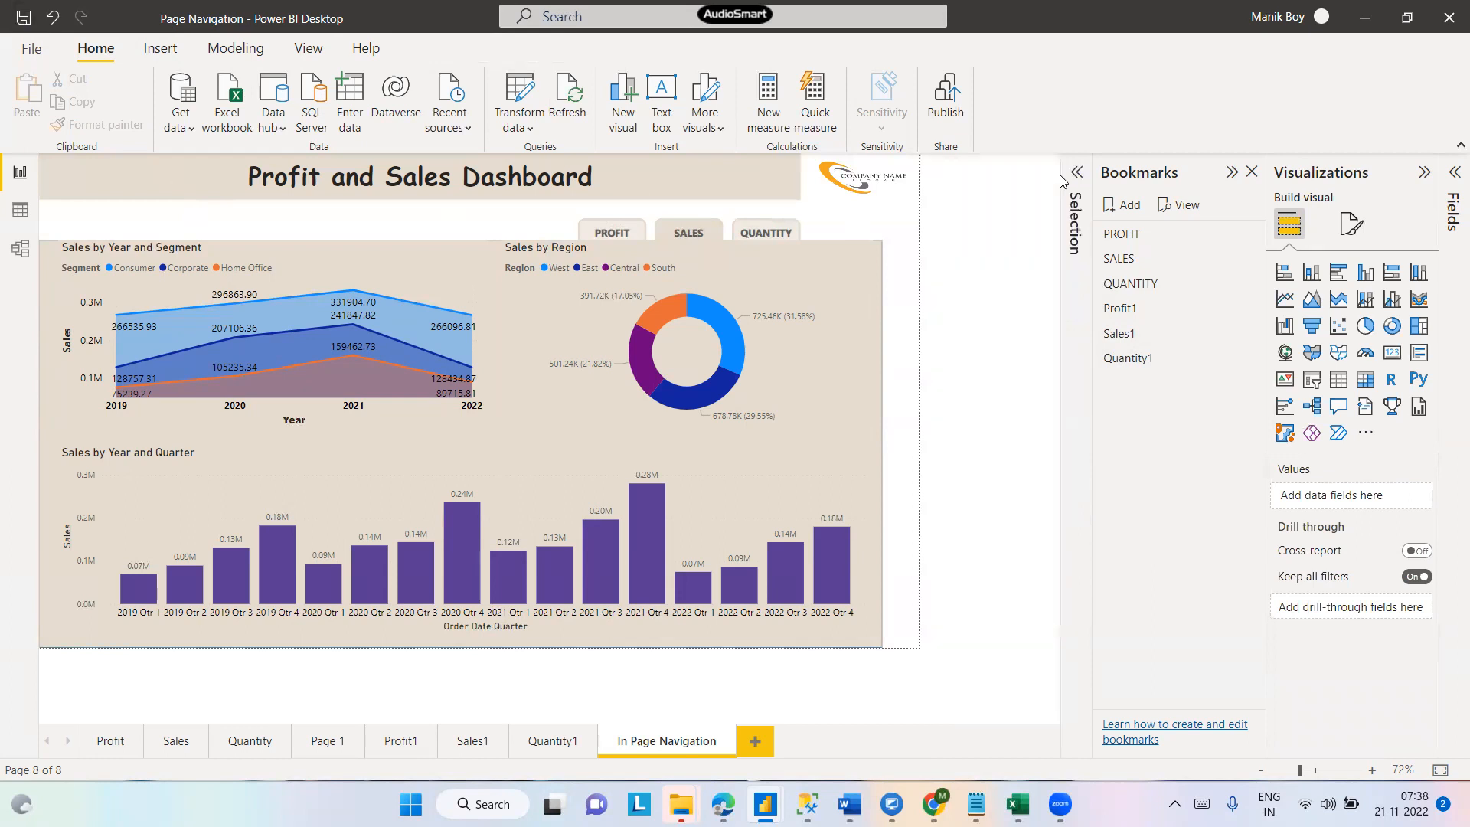
pyautogui.click(1231, 172)
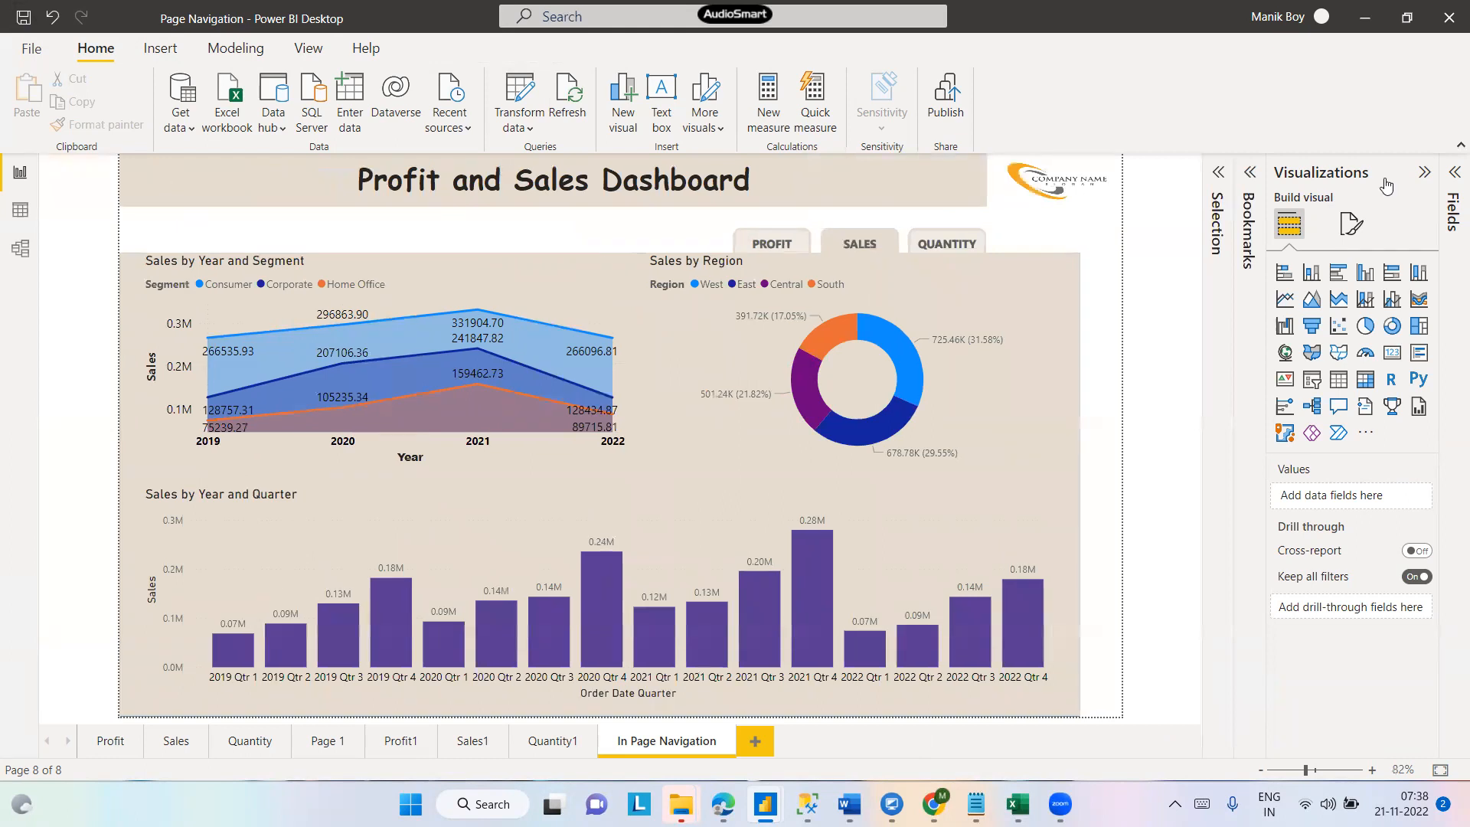
pyautogui.click(1424, 171)
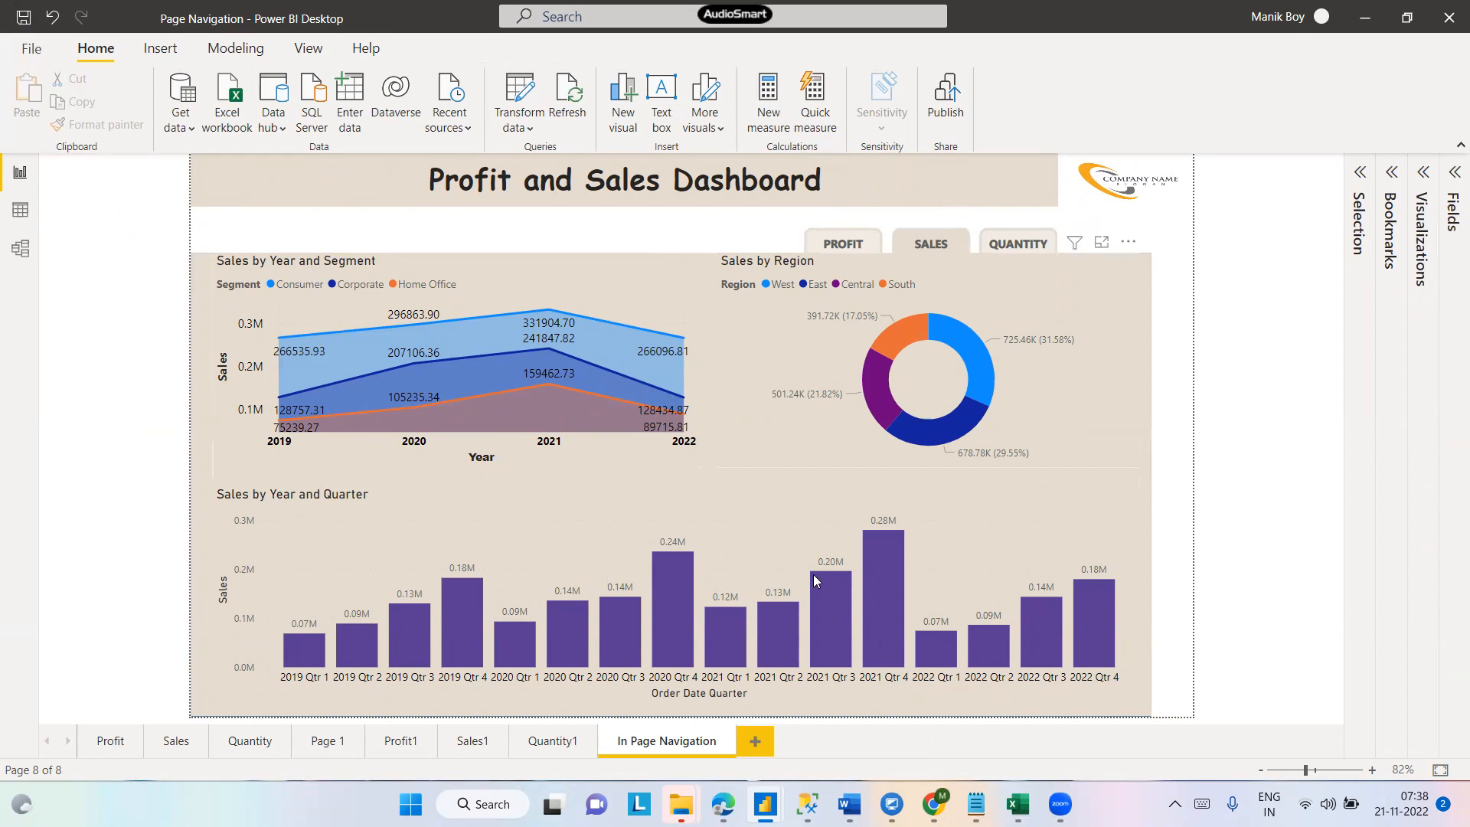
pyautogui.click(838, 243)
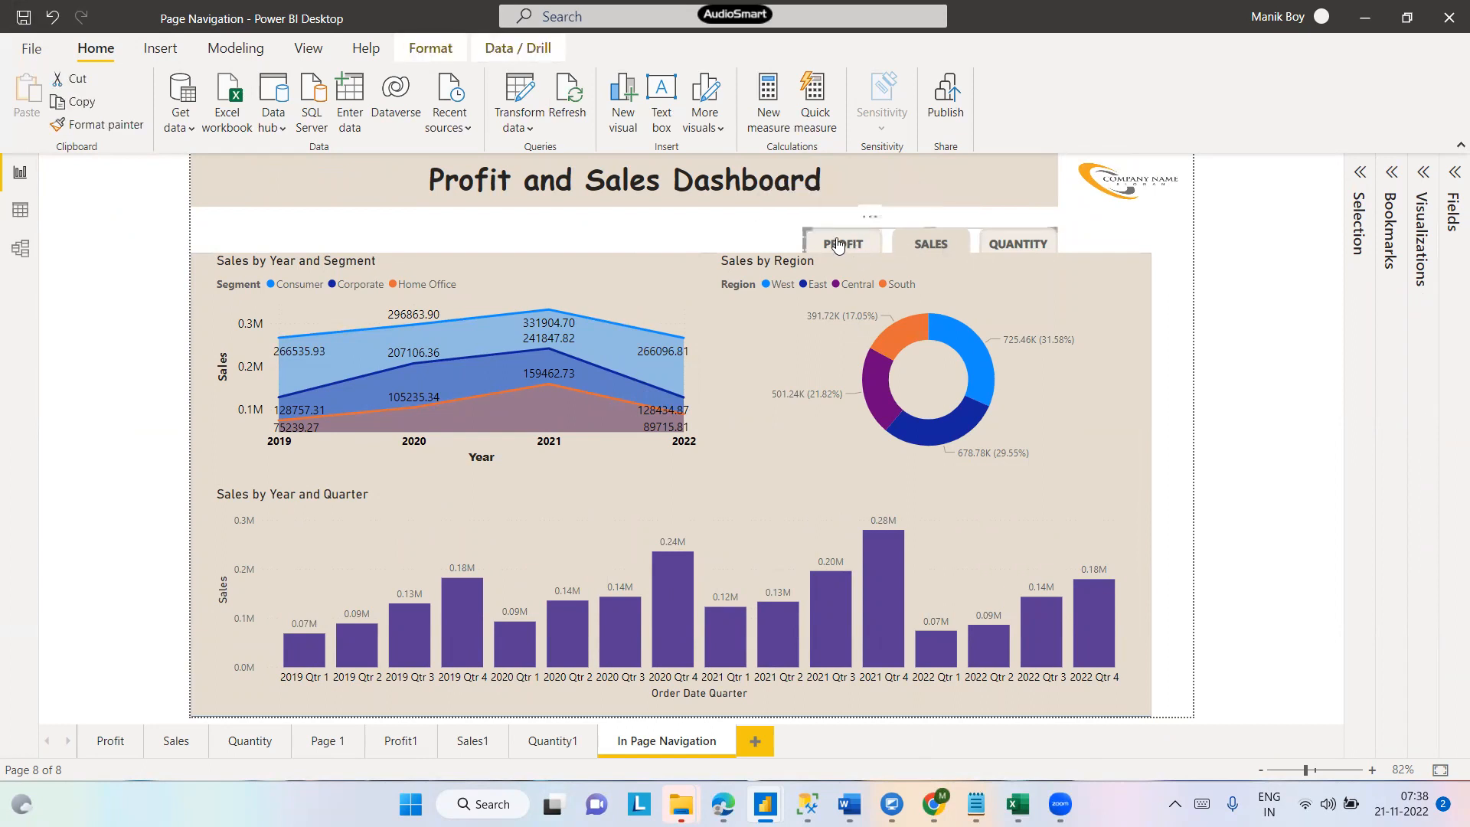
pyautogui.click(1023, 245)
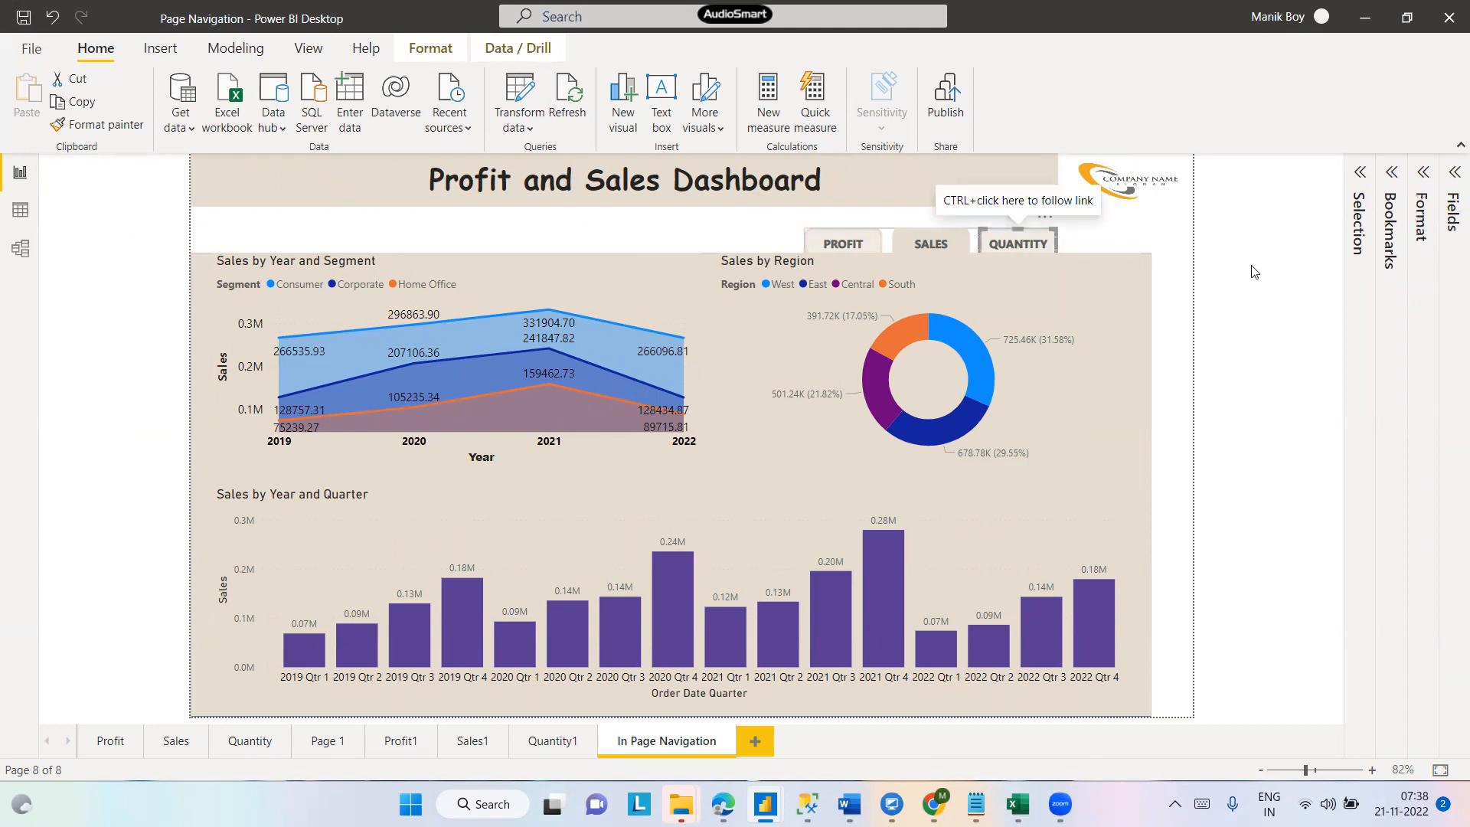
pyautogui.click(1393, 173)
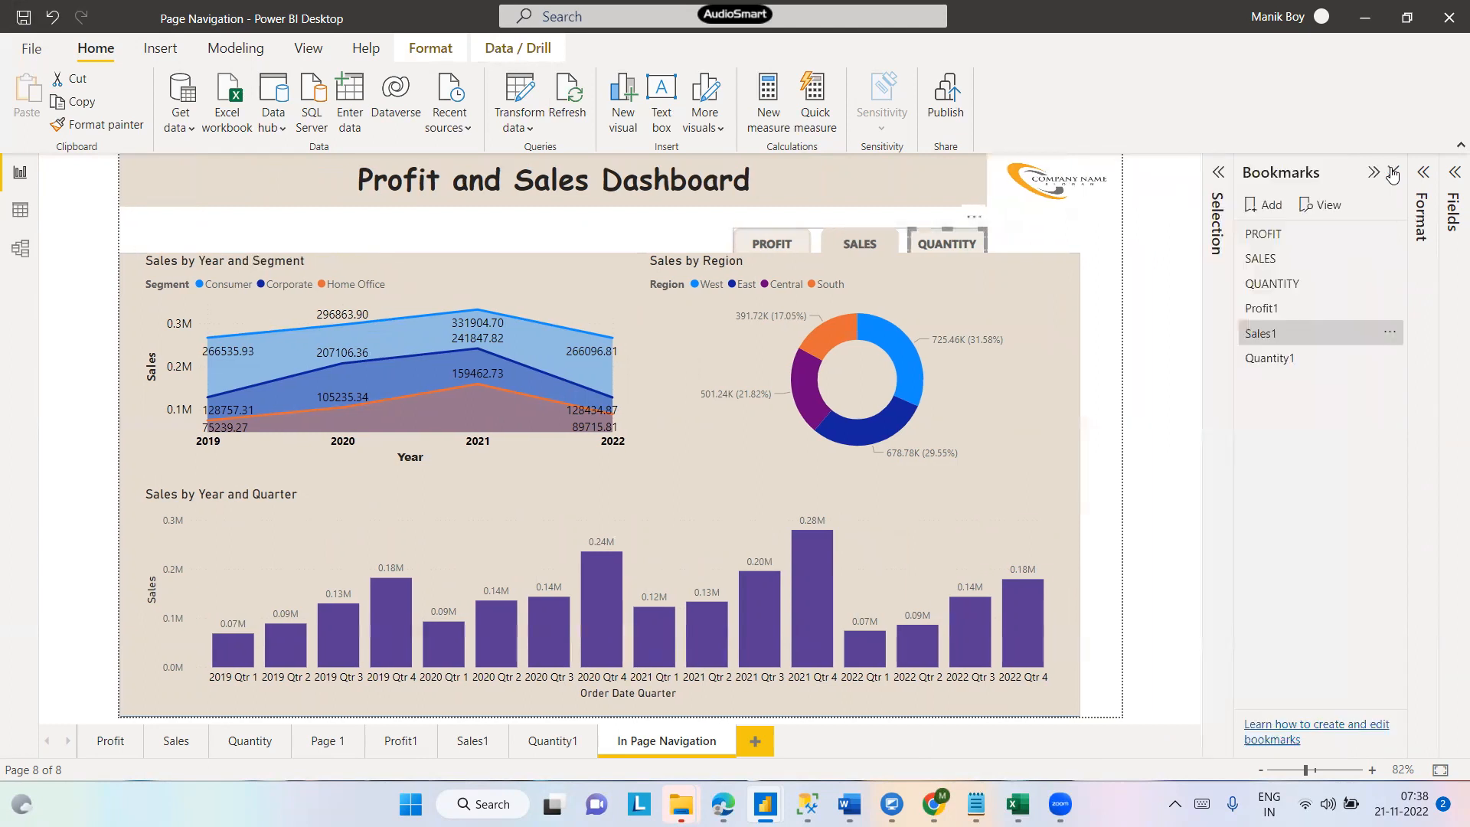
pyautogui.click(1423, 173)
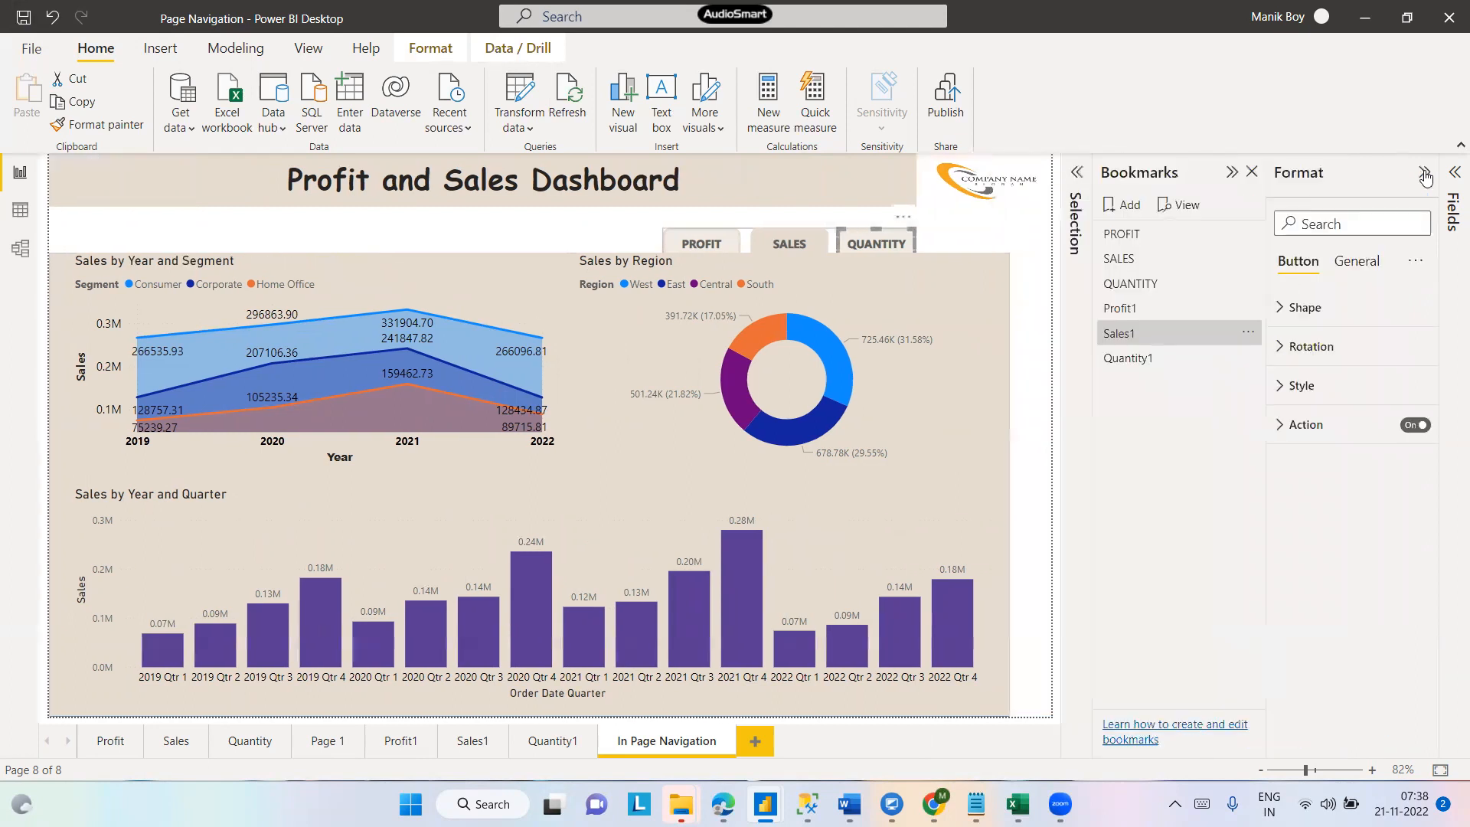
pyautogui.click(1128, 360)
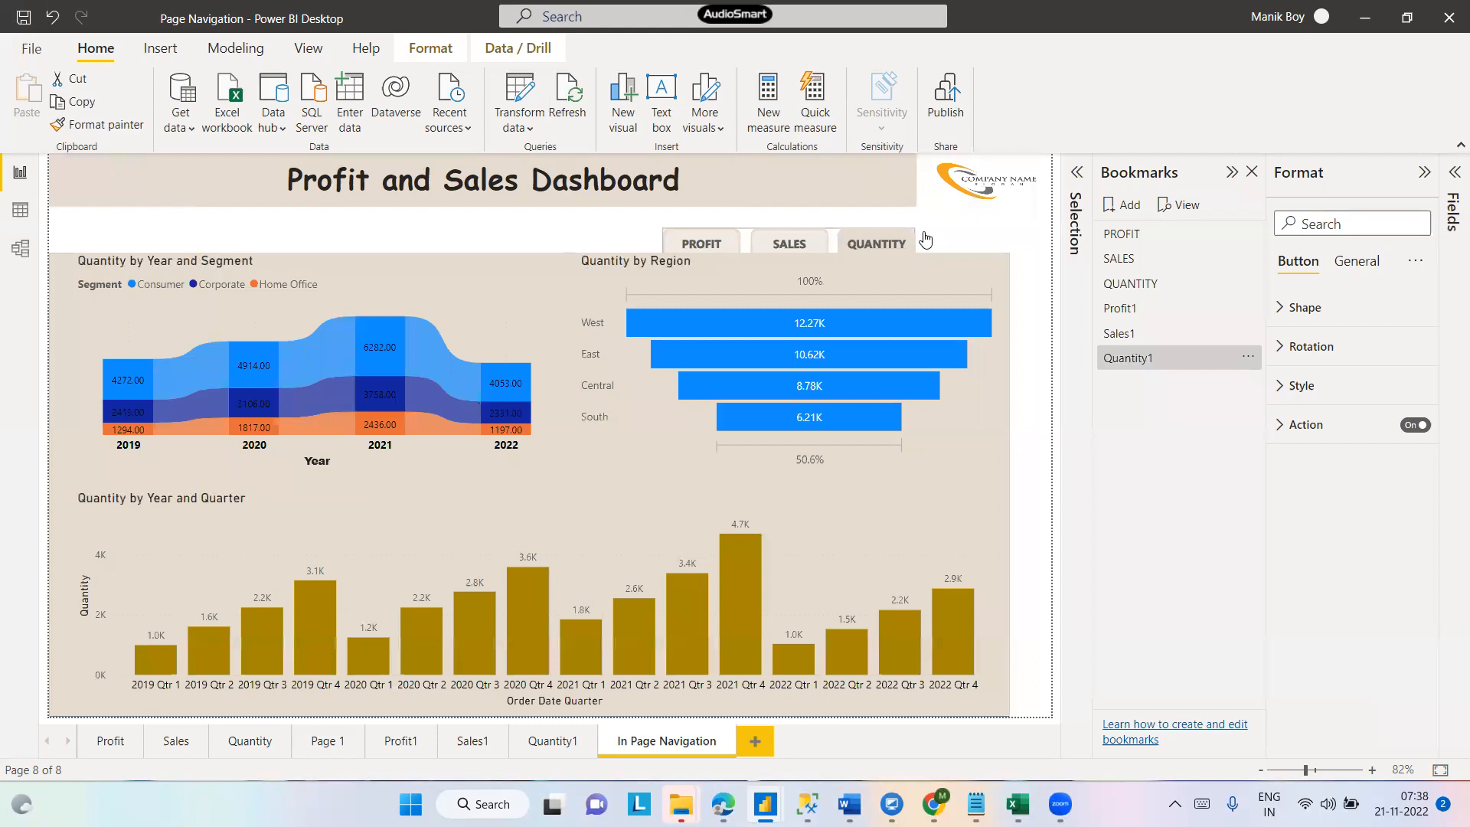
pyautogui.click(984, 243)
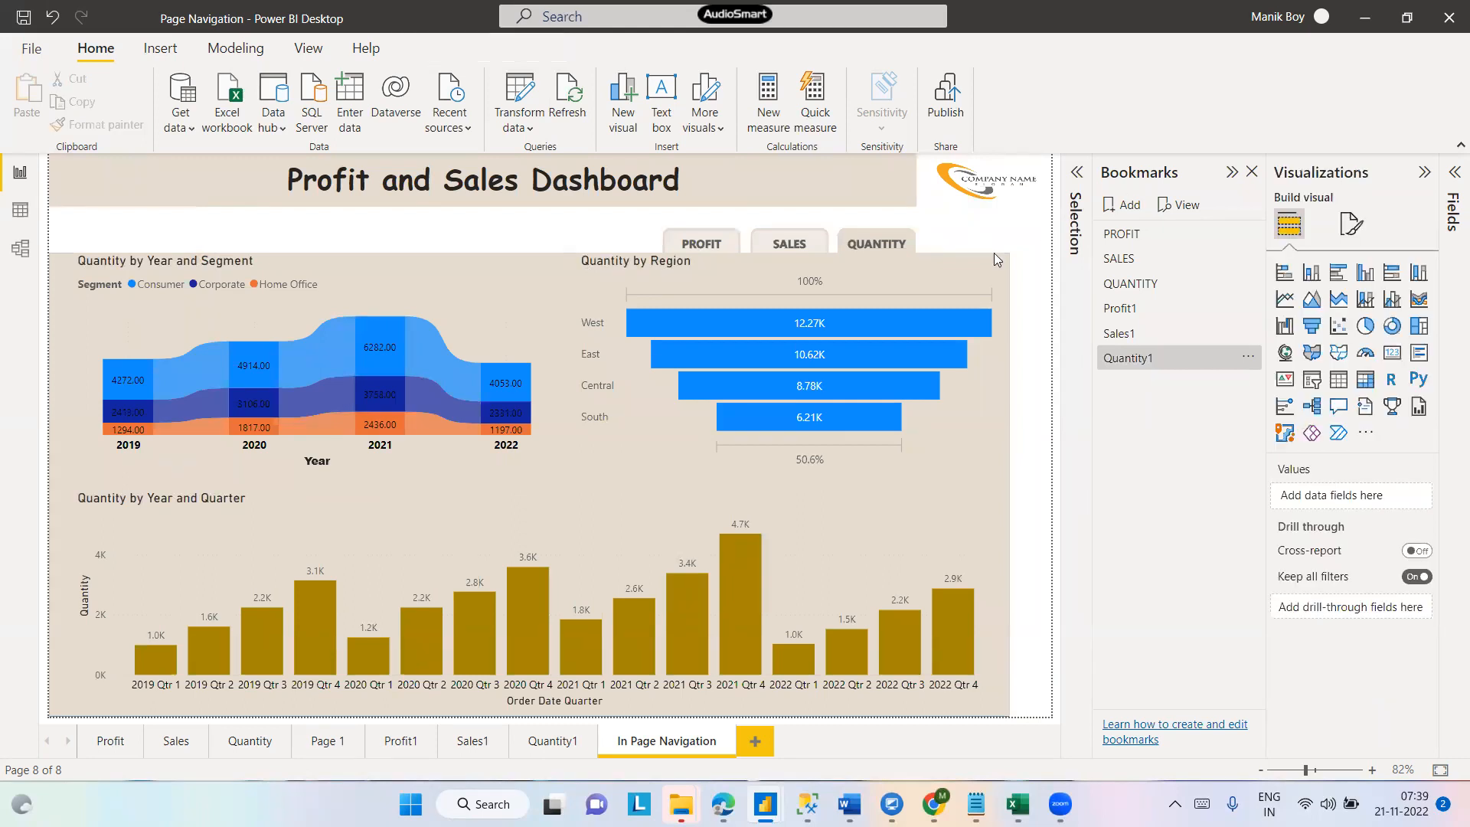
pyautogui.keyDown('ctrl'); pyautogui.click(694, 247); pyautogui.keyUp('ctrl')
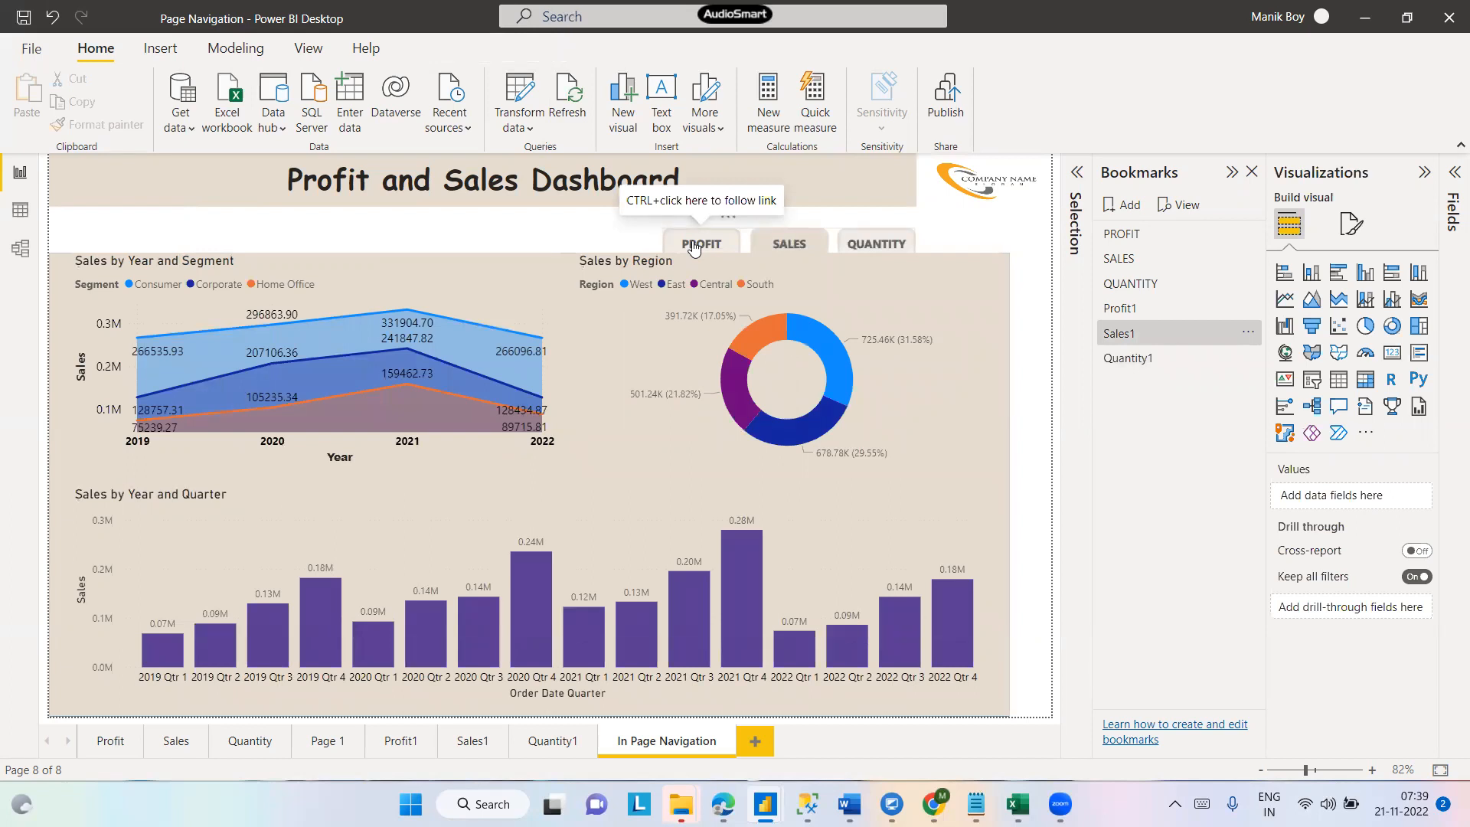
pyautogui.click(873, 248)
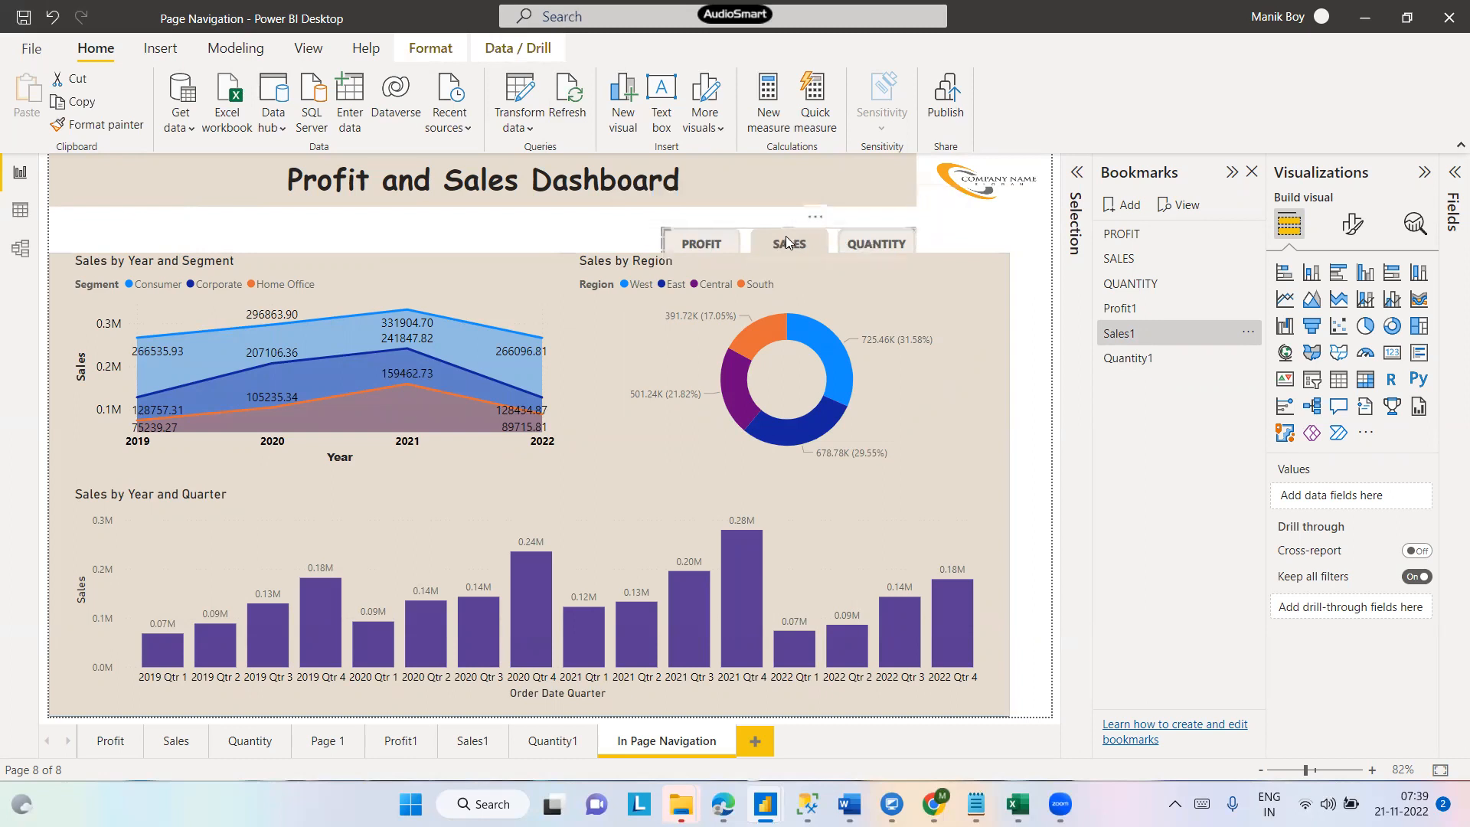
pyautogui.keyDown('ctrl'); pyautogui.click(868, 241); pyautogui.keyUp('ctrl')
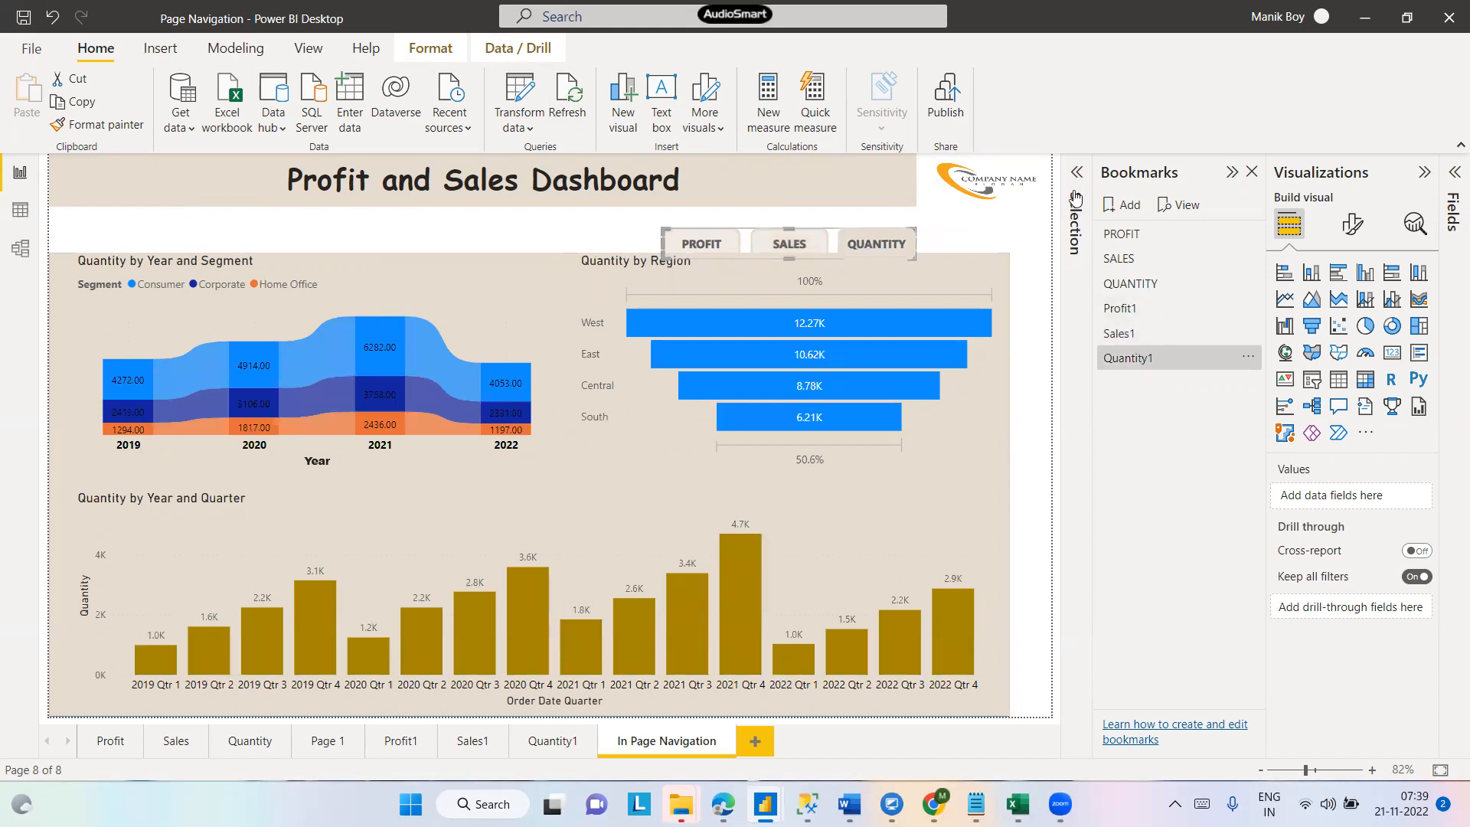
# - Change the inactive PROFIT button's action bookmark to Profit1
pyautogui.click(1073, 187)
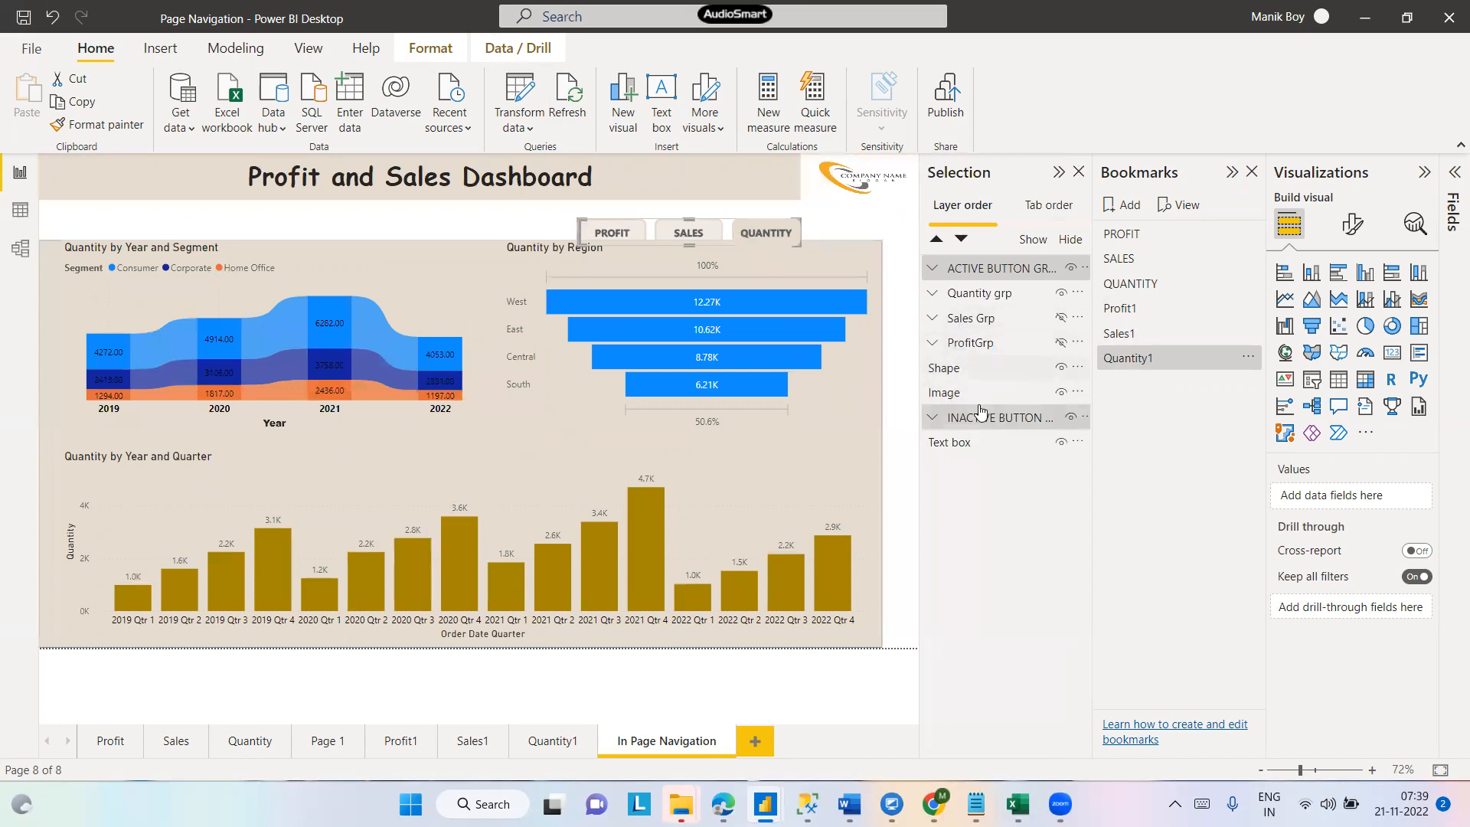
pyautogui.click(932, 418)
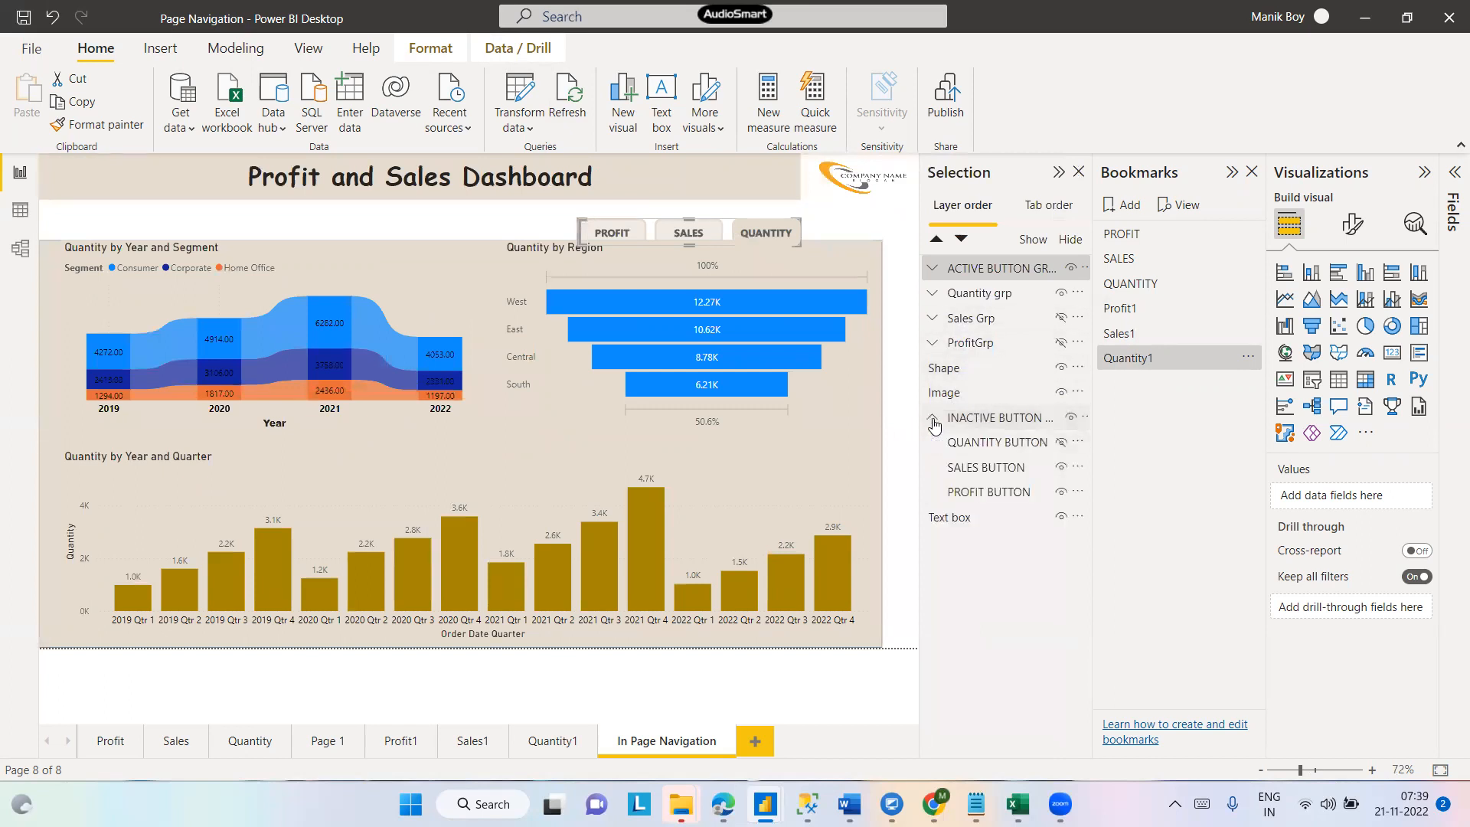
pyautogui.click(978, 501)
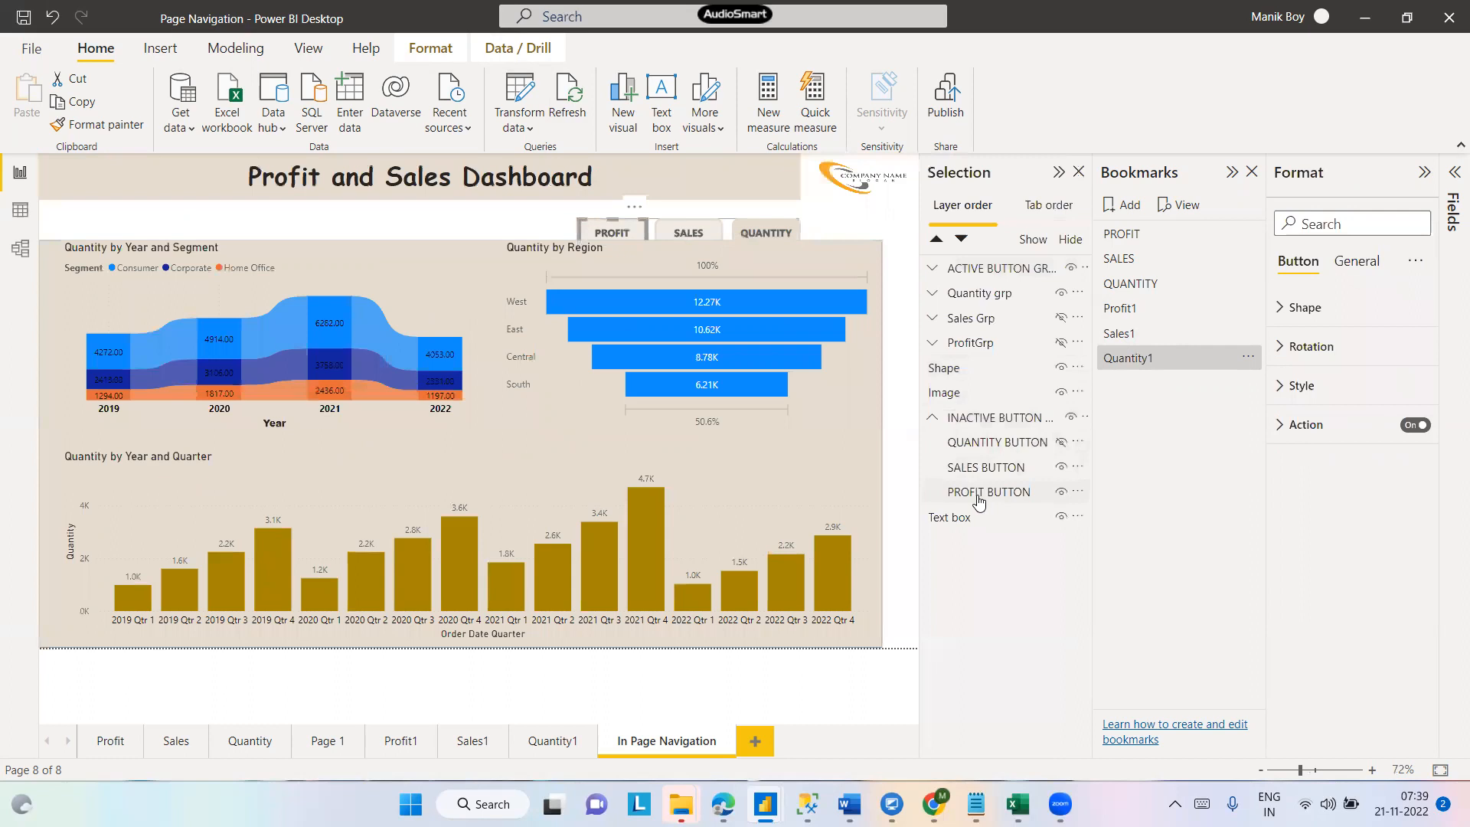
pyautogui.click(1280, 427)
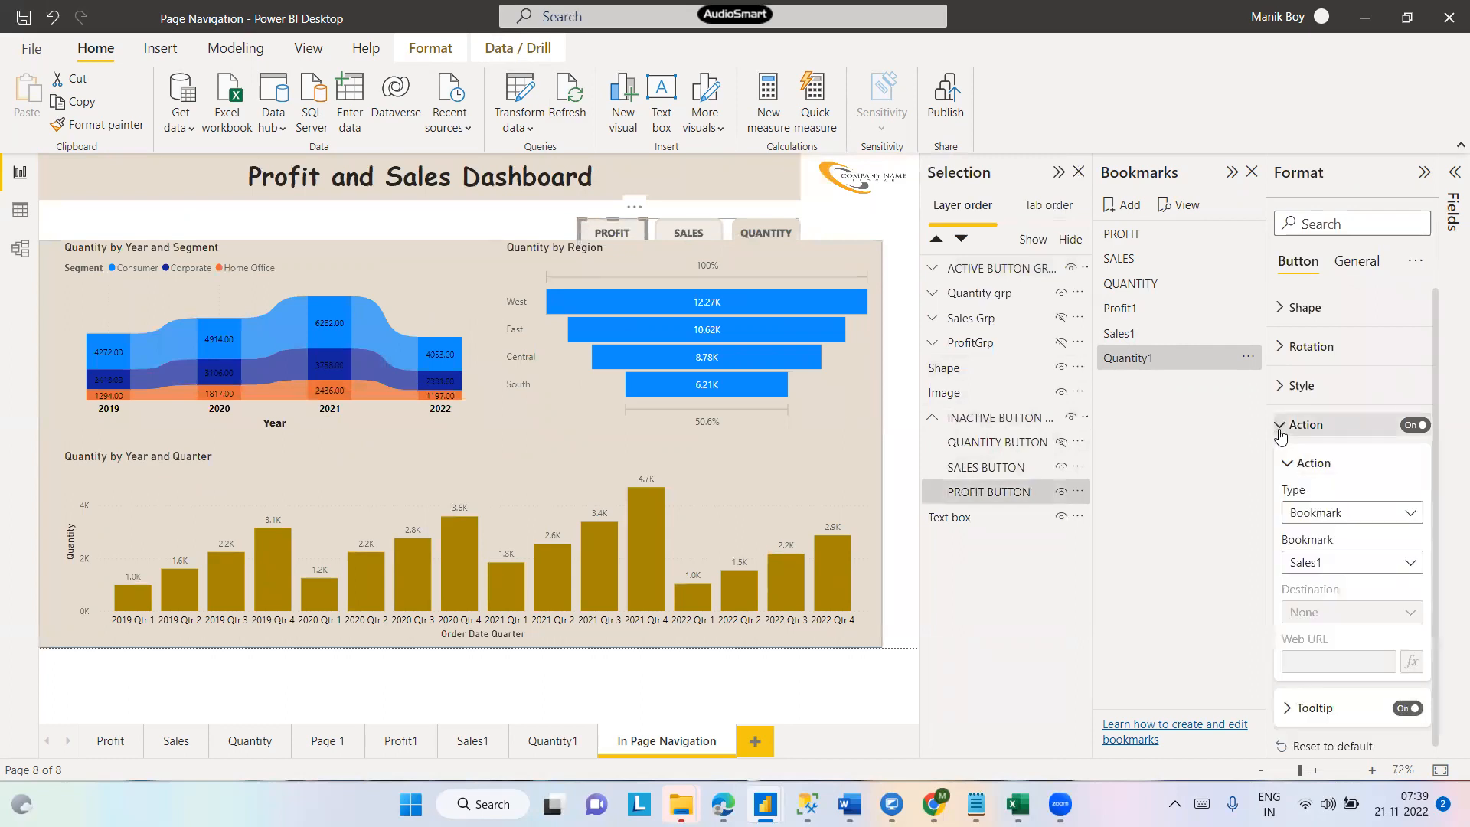
pyautogui.click(1354, 564)
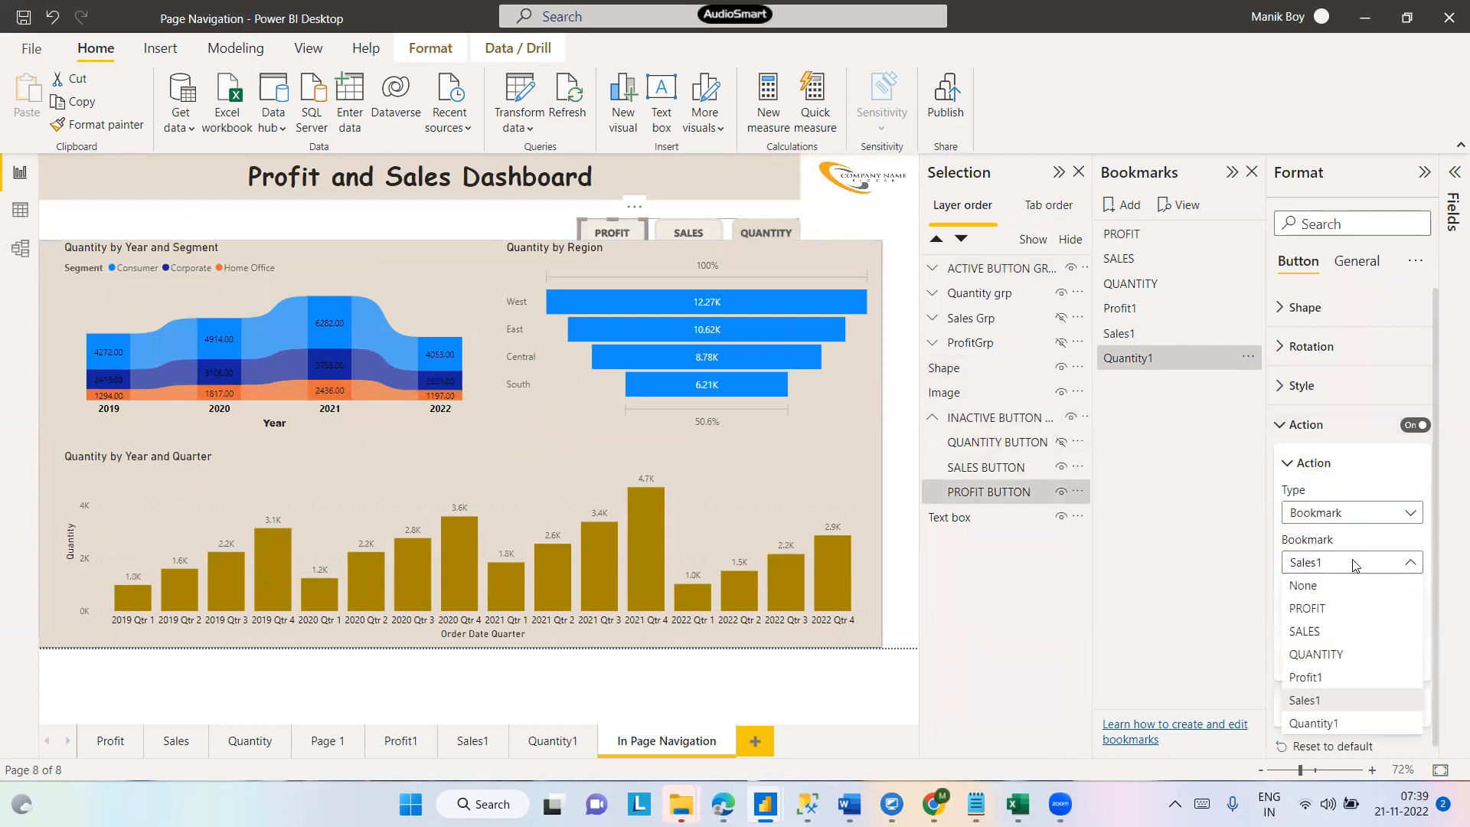
pyautogui.click(1317, 685)
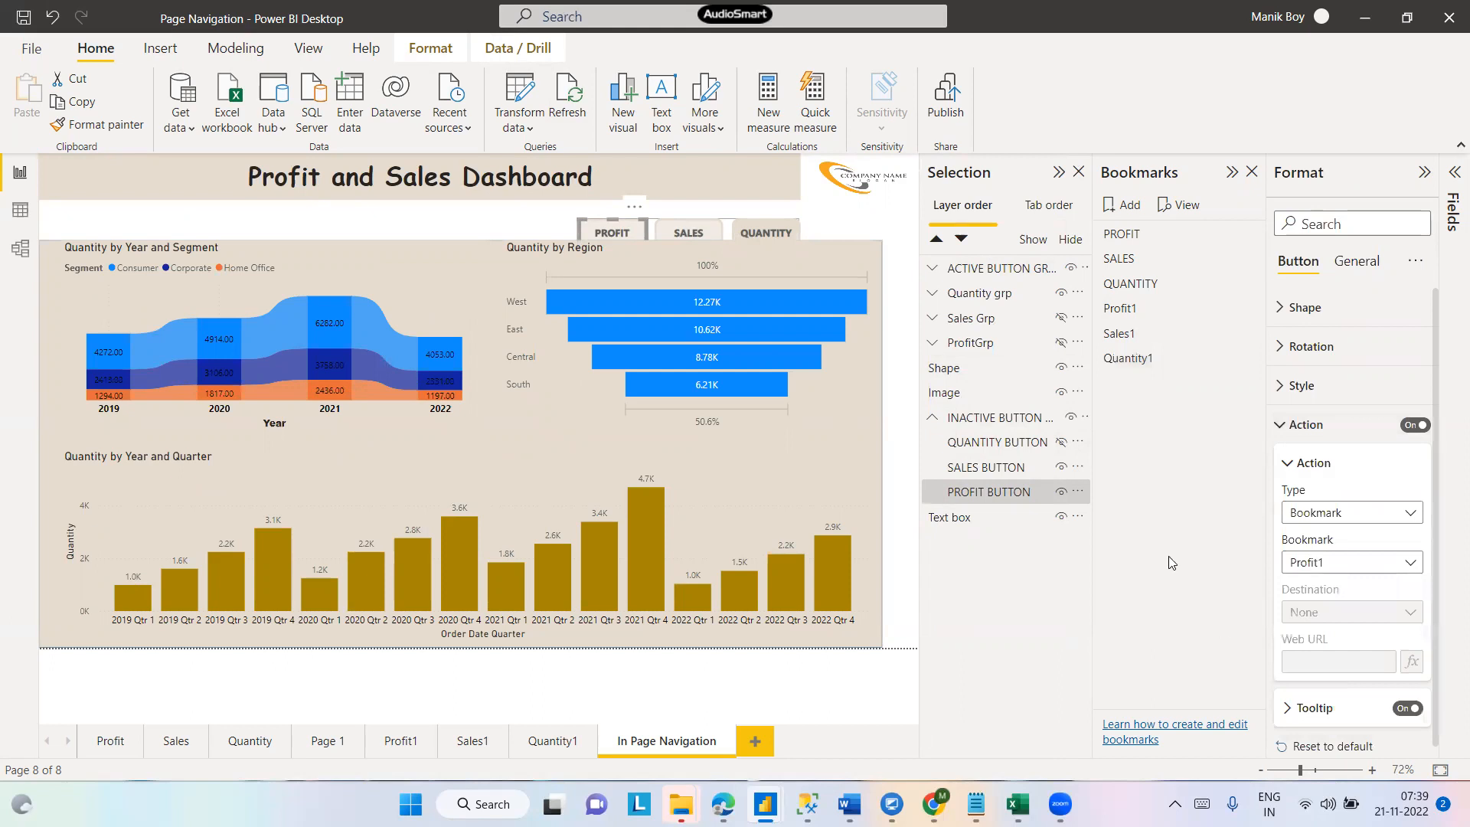
# - Test the QUANTITY, SALES and PROFIT buttons again to check the visual group each switches to
pyautogui.click(1231, 174)
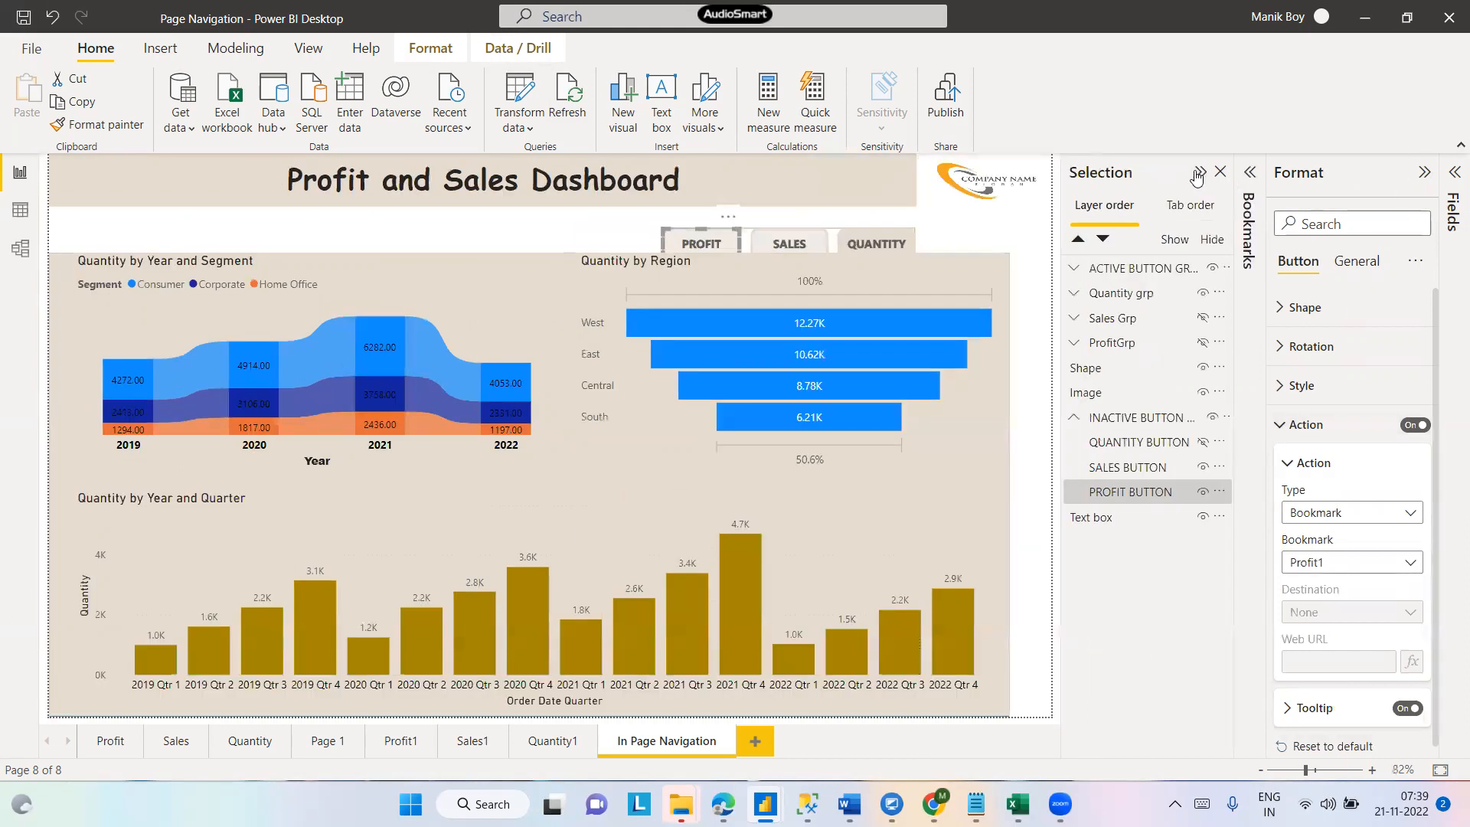
pyautogui.click(1198, 177)
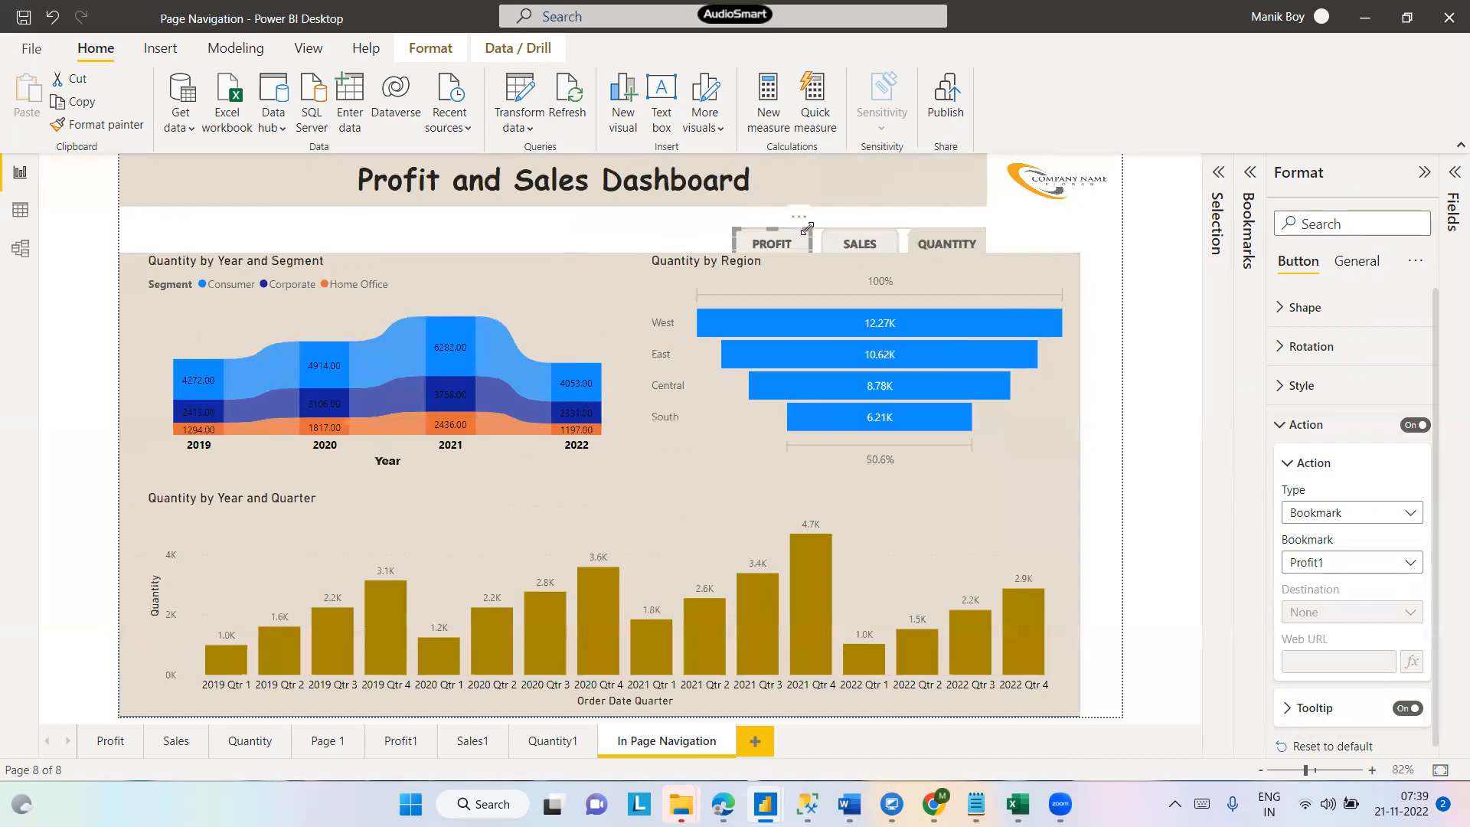
pyautogui.click(943, 240)
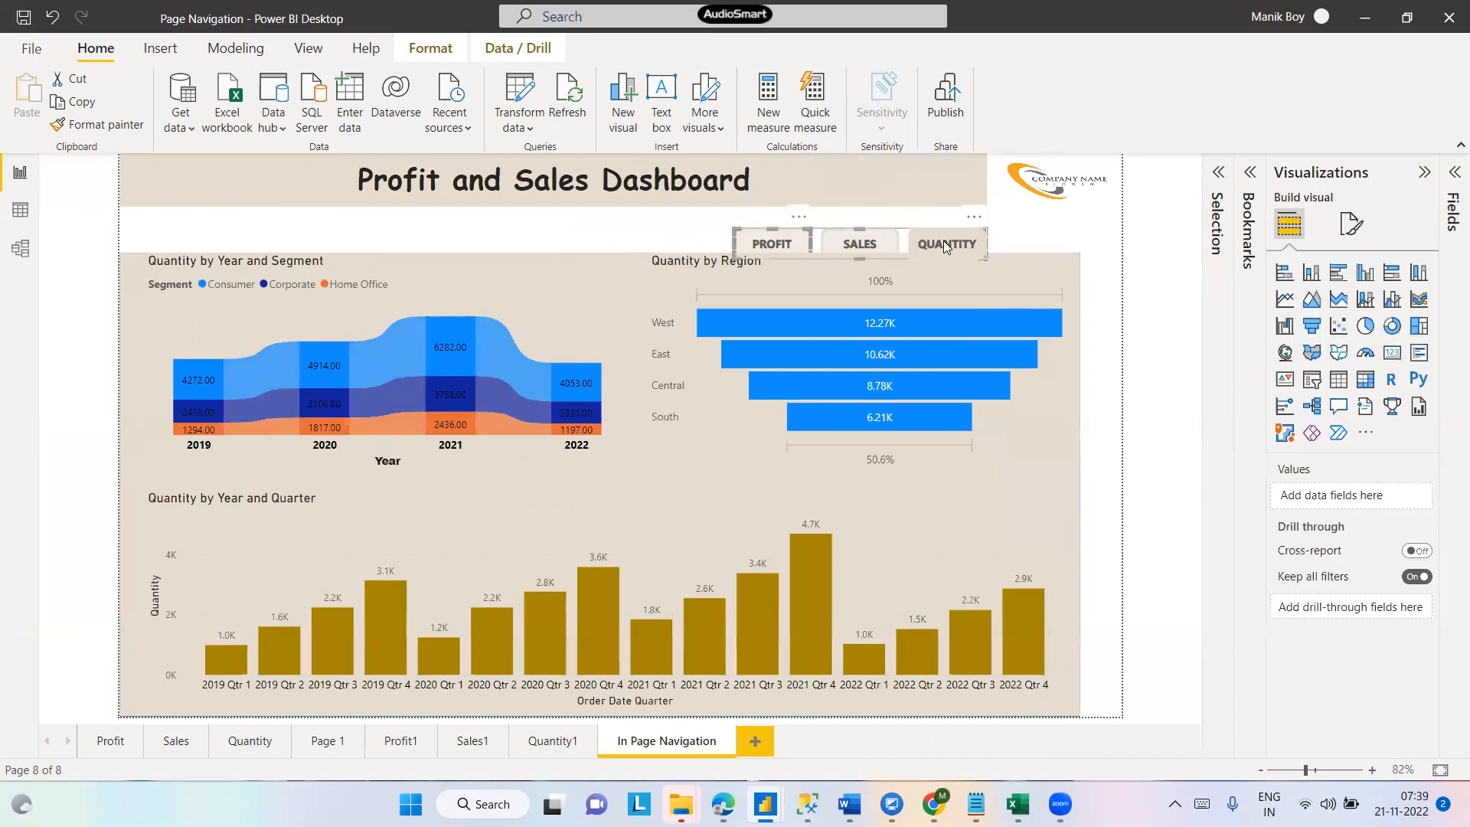
pyautogui.click(943, 242)
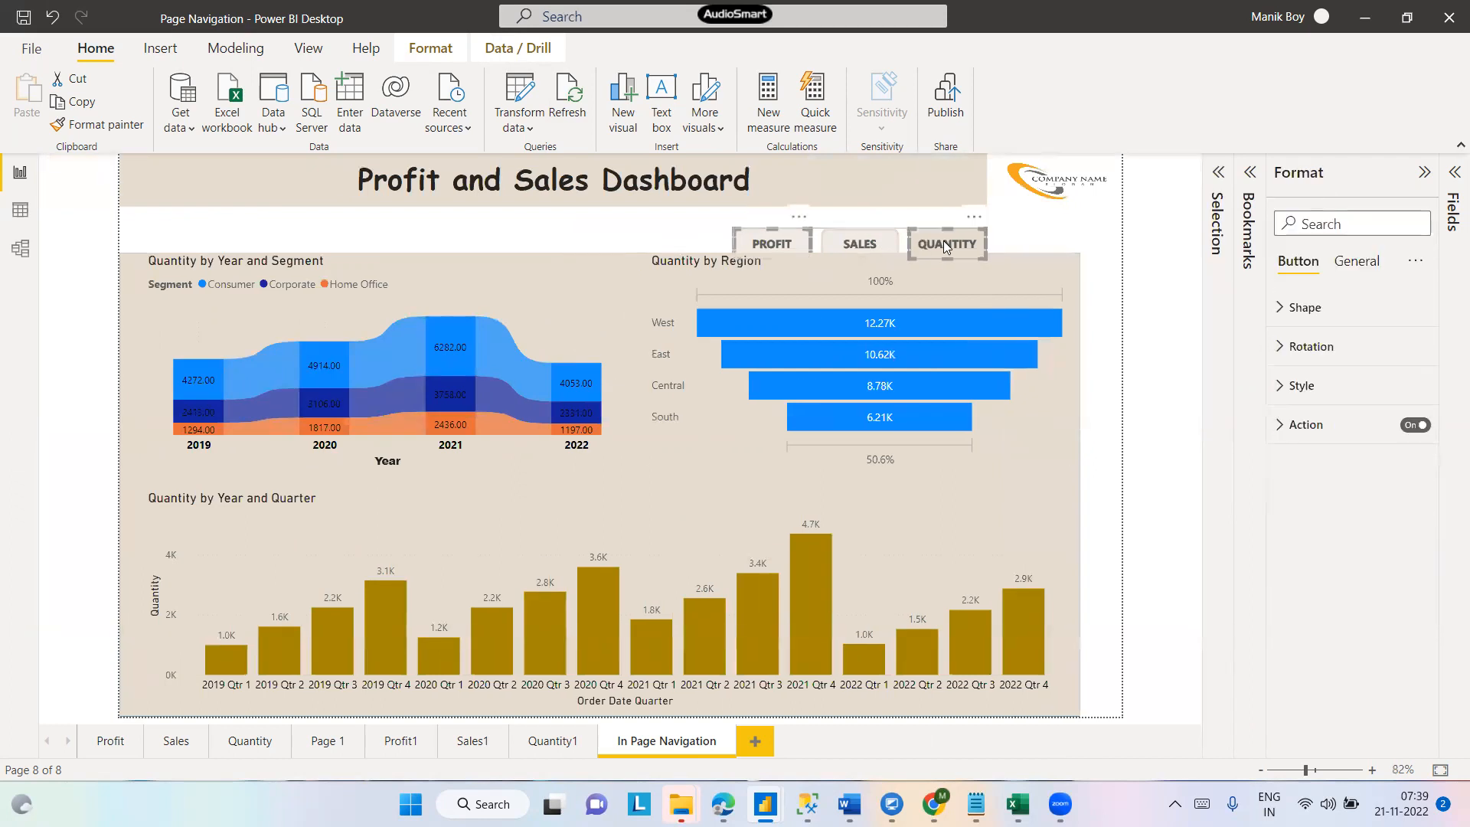
pyautogui.keyDown('ctrl'); pyautogui.click(865, 245); pyautogui.keyUp('ctrl')
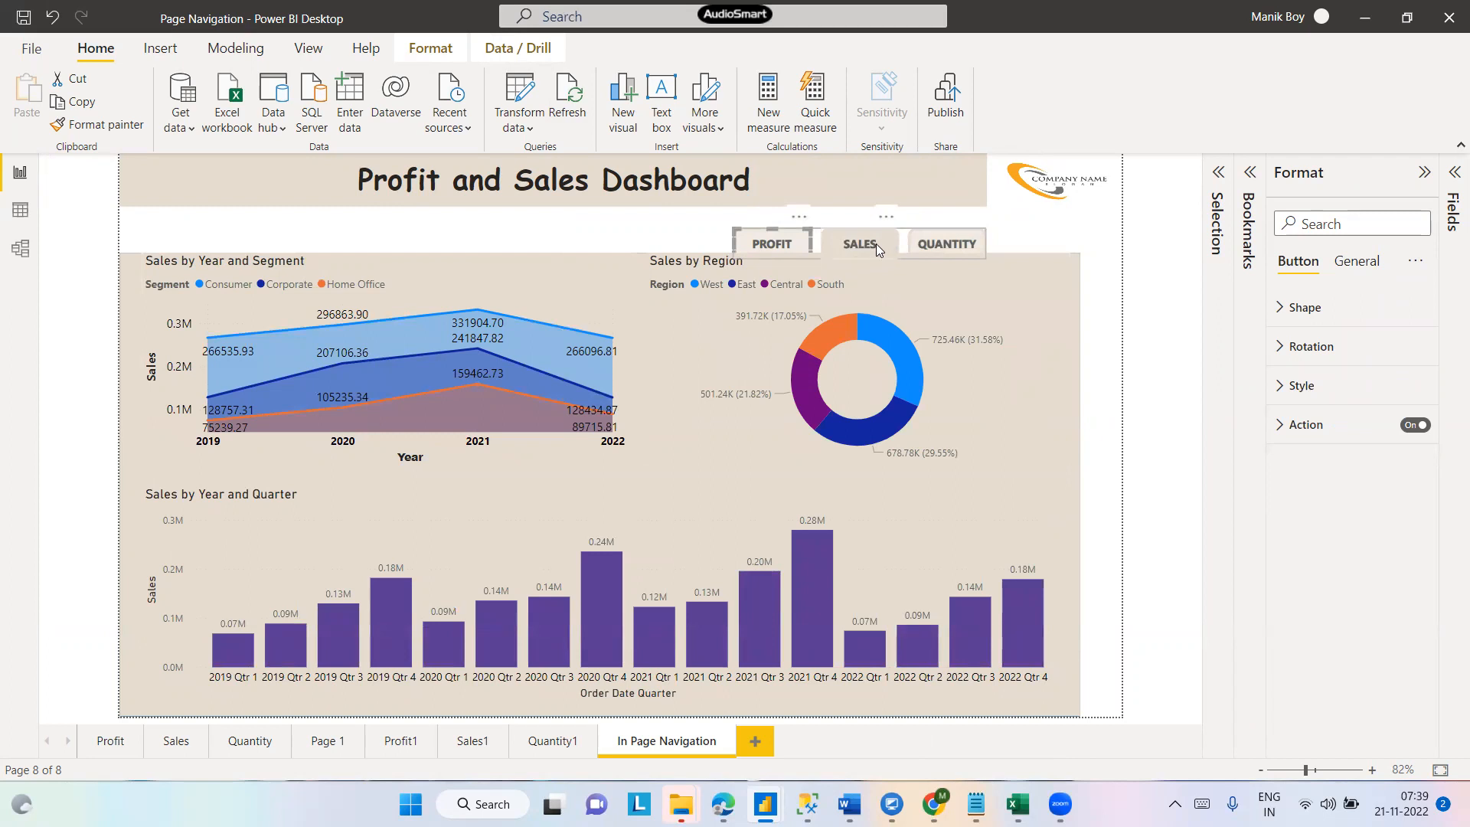
pyautogui.keyDown('ctrl'); pyautogui.click(762, 245); pyautogui.keyUp('ctrl')
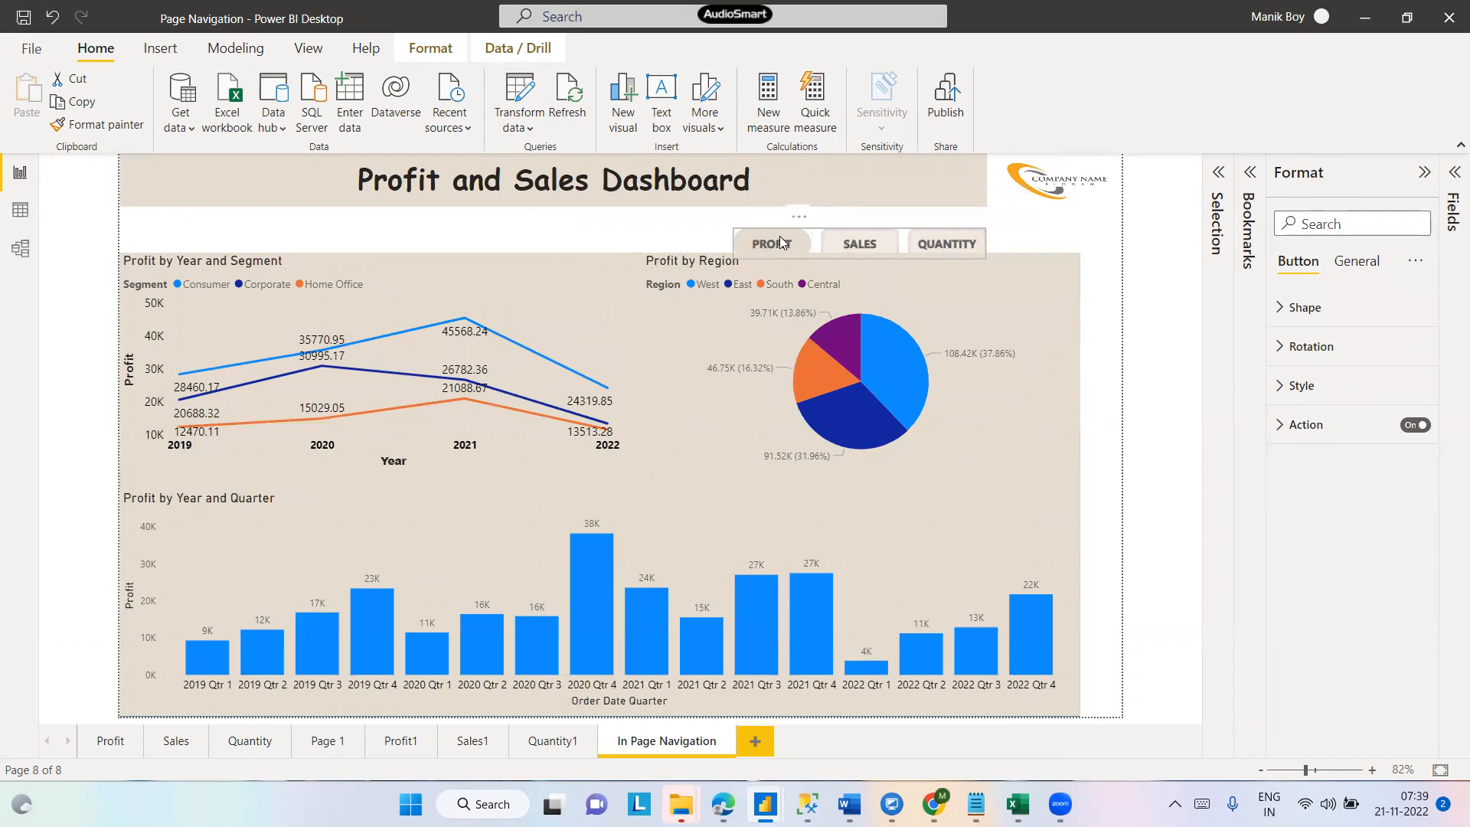
pyautogui.keyDown('ctrl'); pyautogui.click(953, 250); pyautogui.keyUp('ctrl')
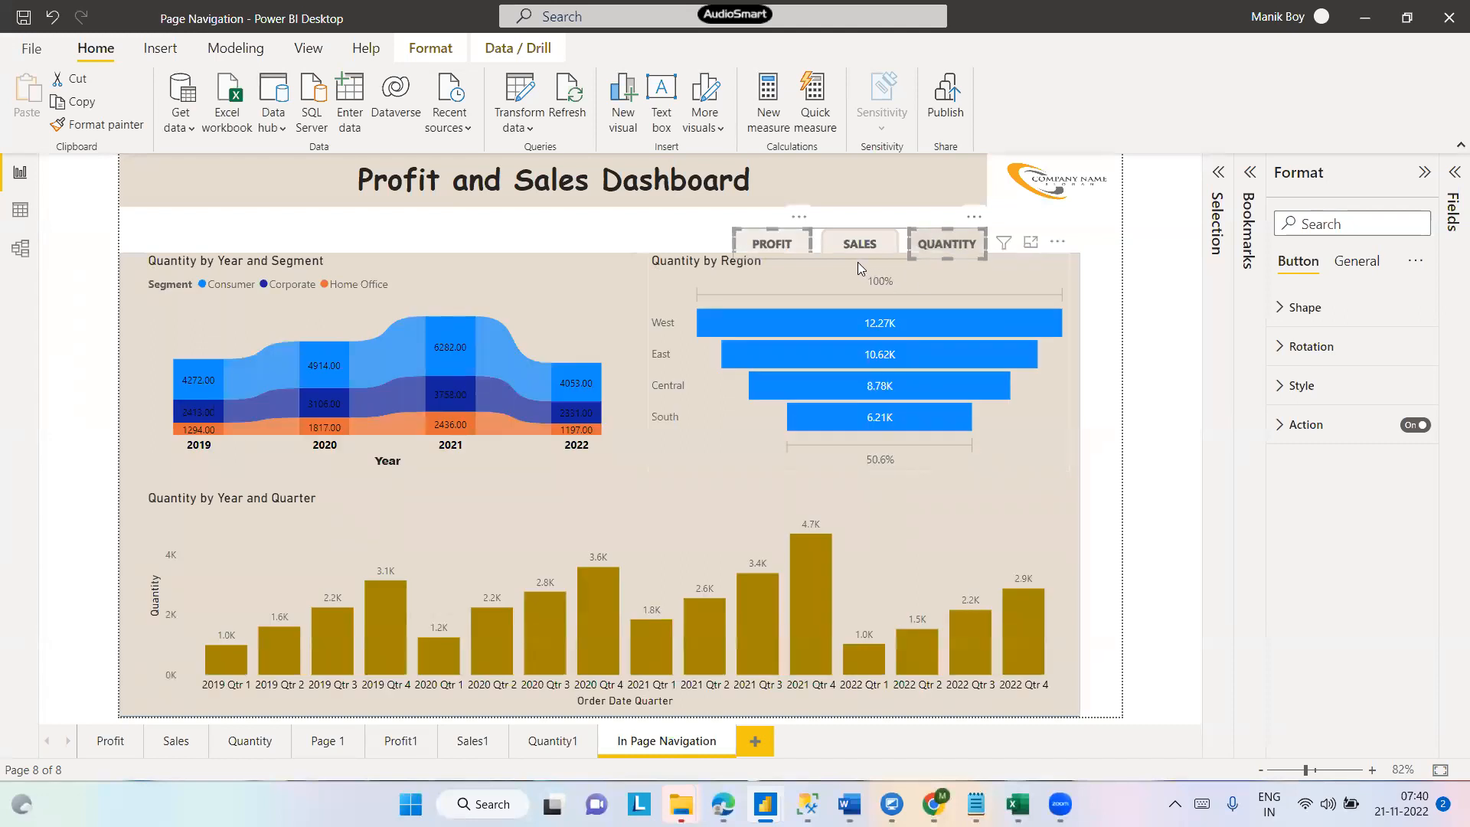
pyautogui.click(1072, 238)
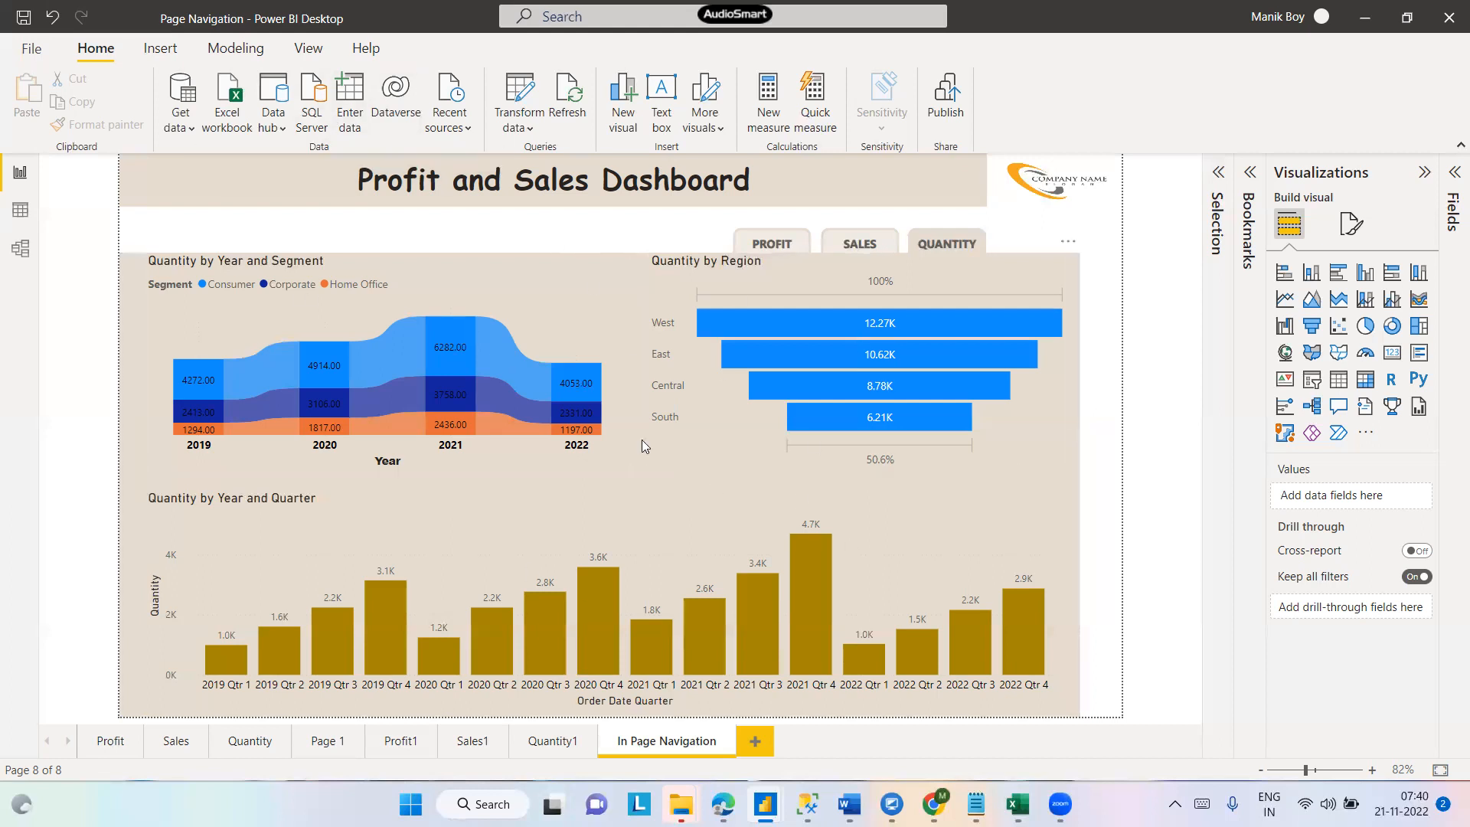
# - Cross-highlight the 2021 Consumer segment in the Quantity by Year and Segment chart, then clear the highlight
pyautogui.click(442, 349)
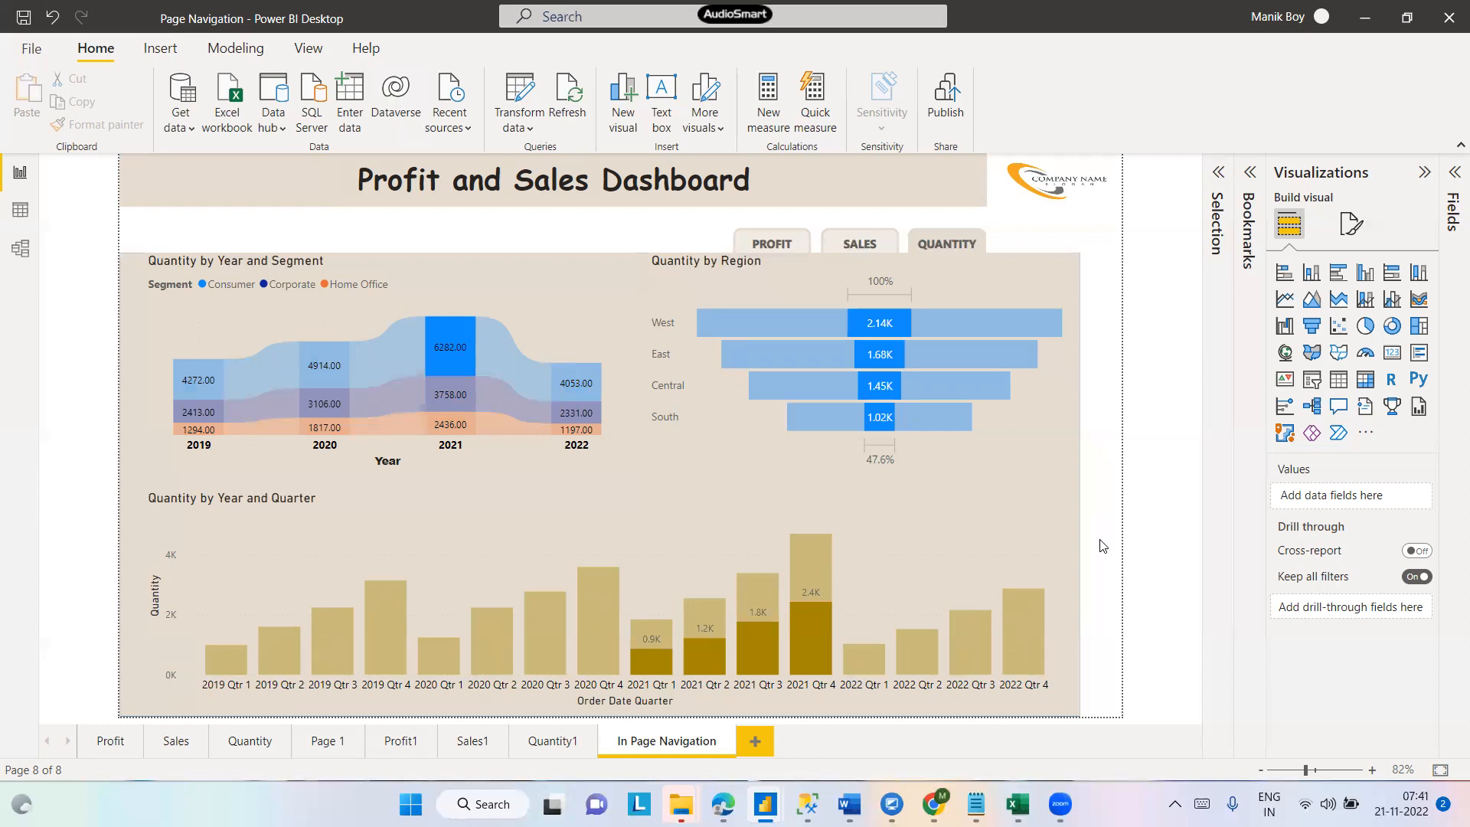
pyautogui.click(450, 348)
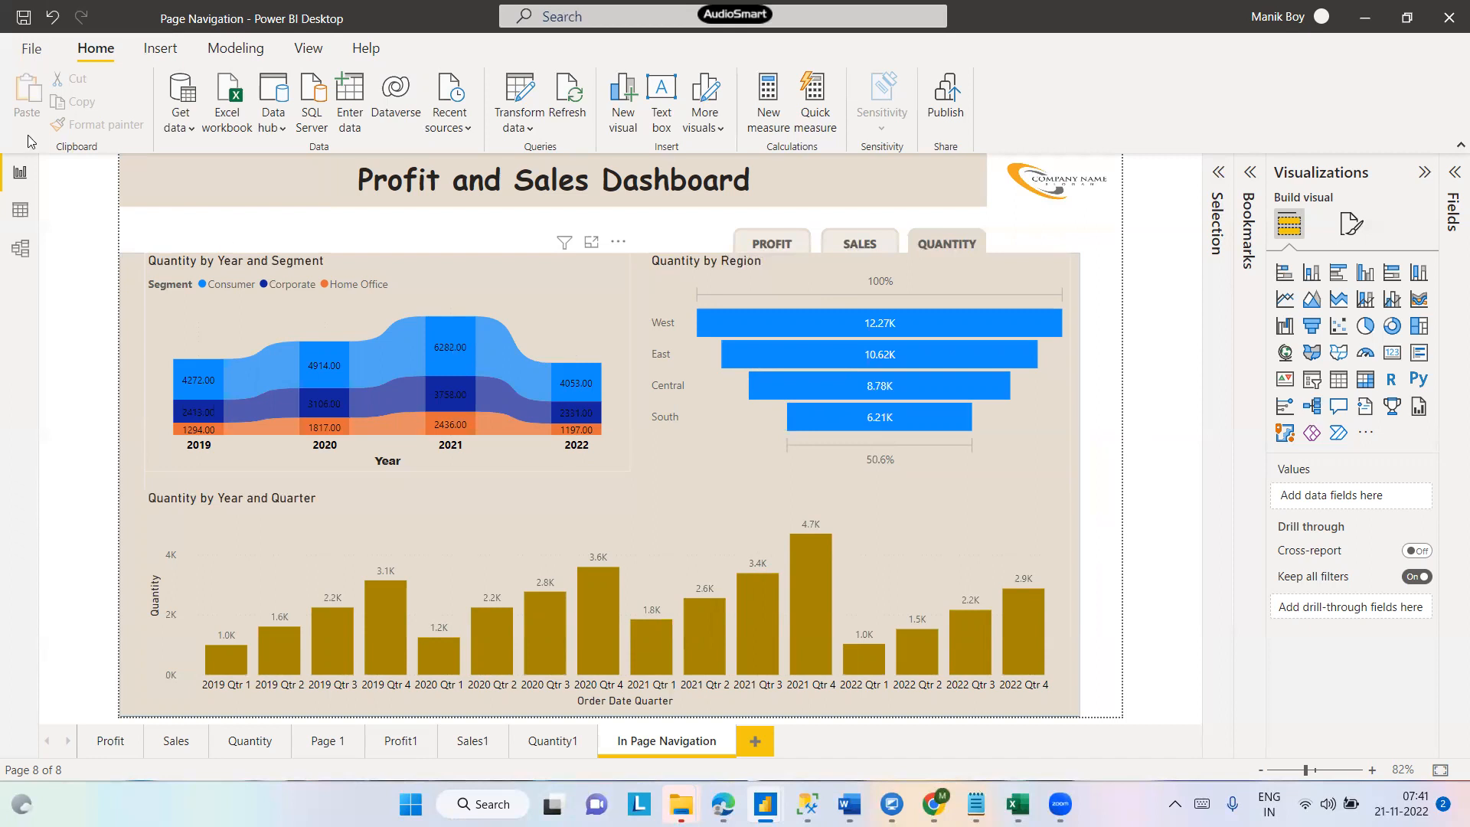
# - Switch to the data model view
pyautogui.click(19, 245)
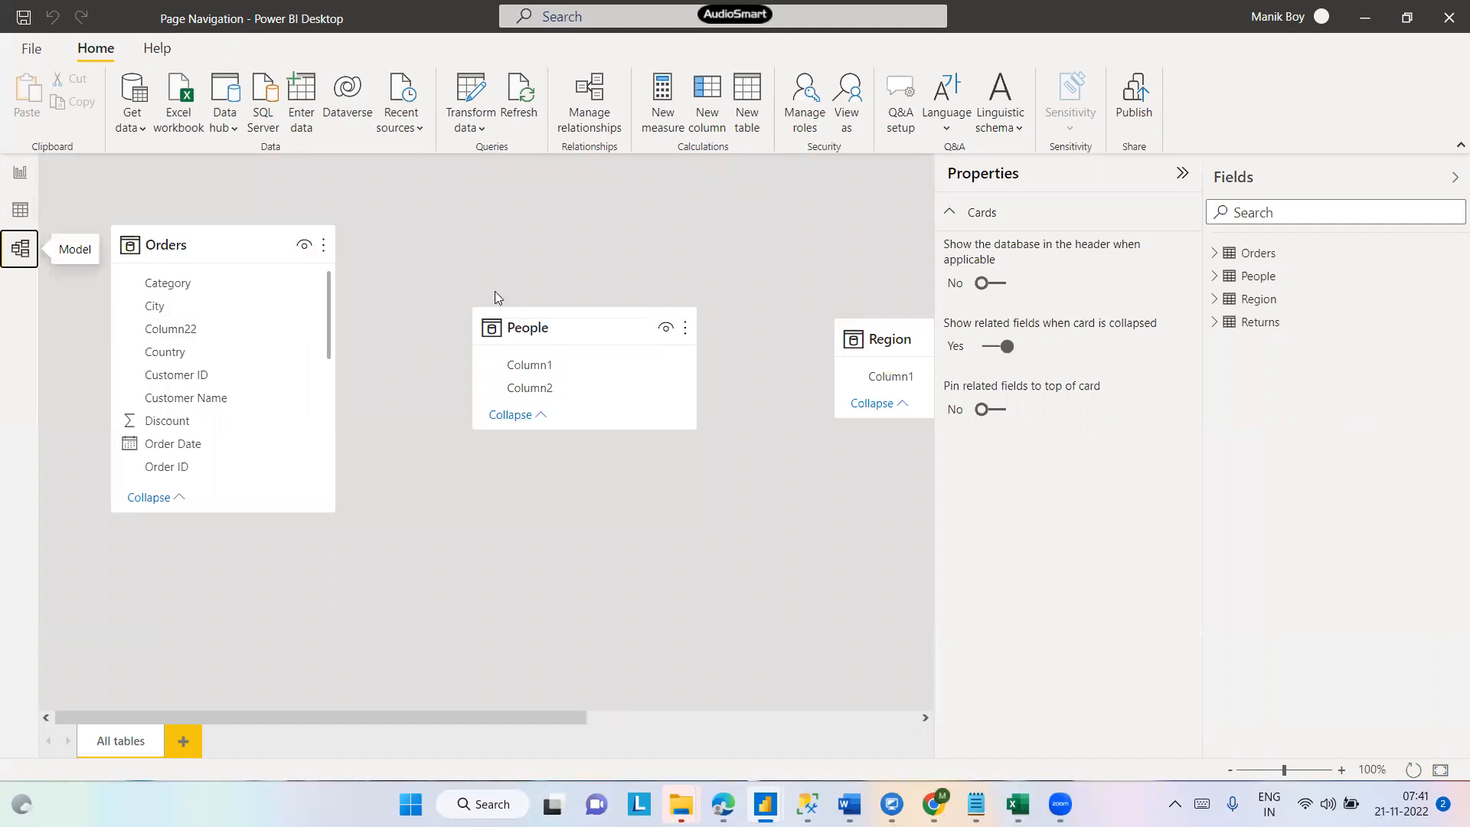
# - Back in the report, set the Quantity by Year and Segment chart's interaction with the Quantity by Year and Quarter chart to None
pyautogui.click(20, 174)
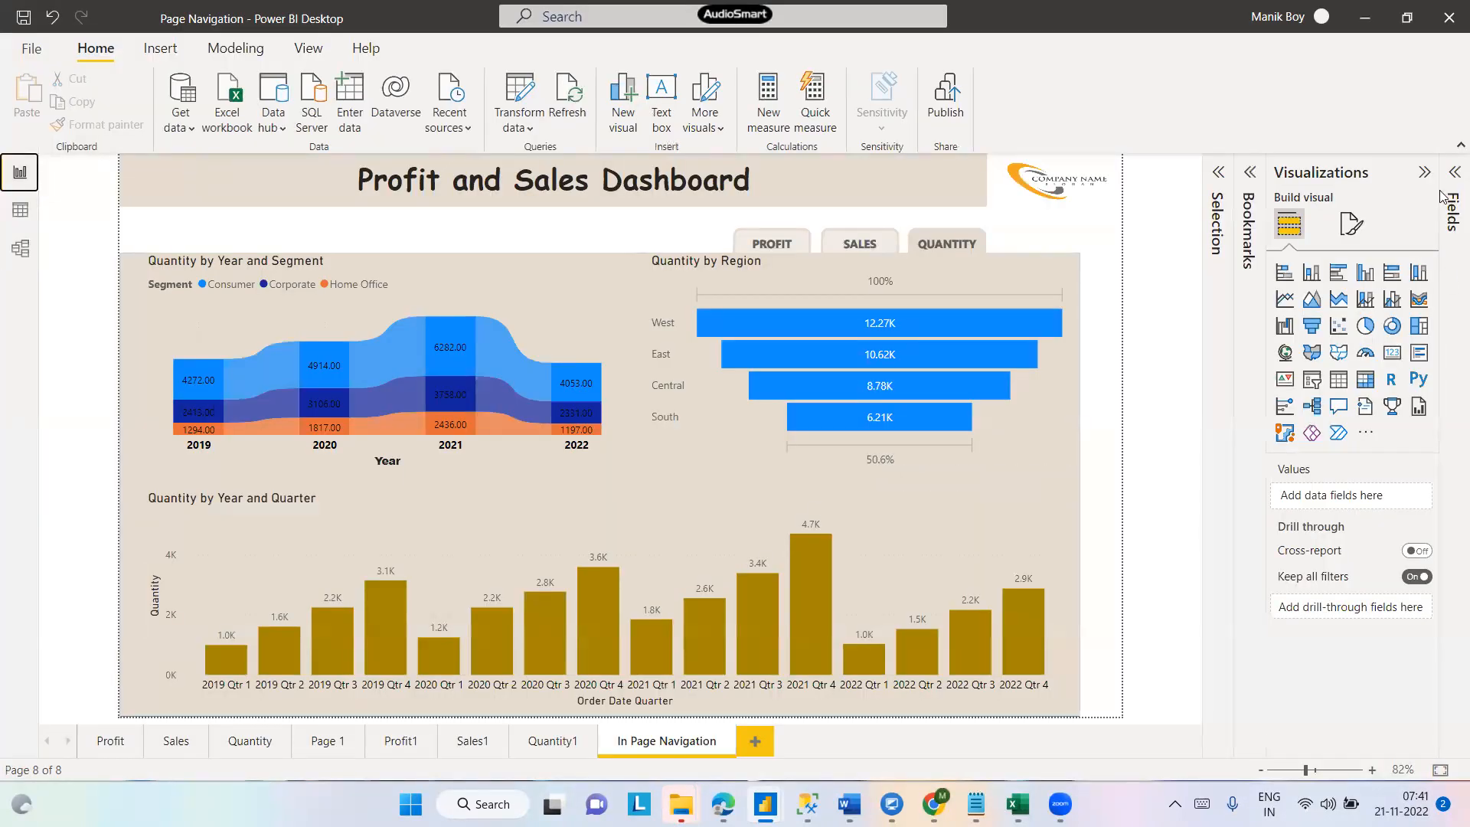
pyautogui.click(1454, 172)
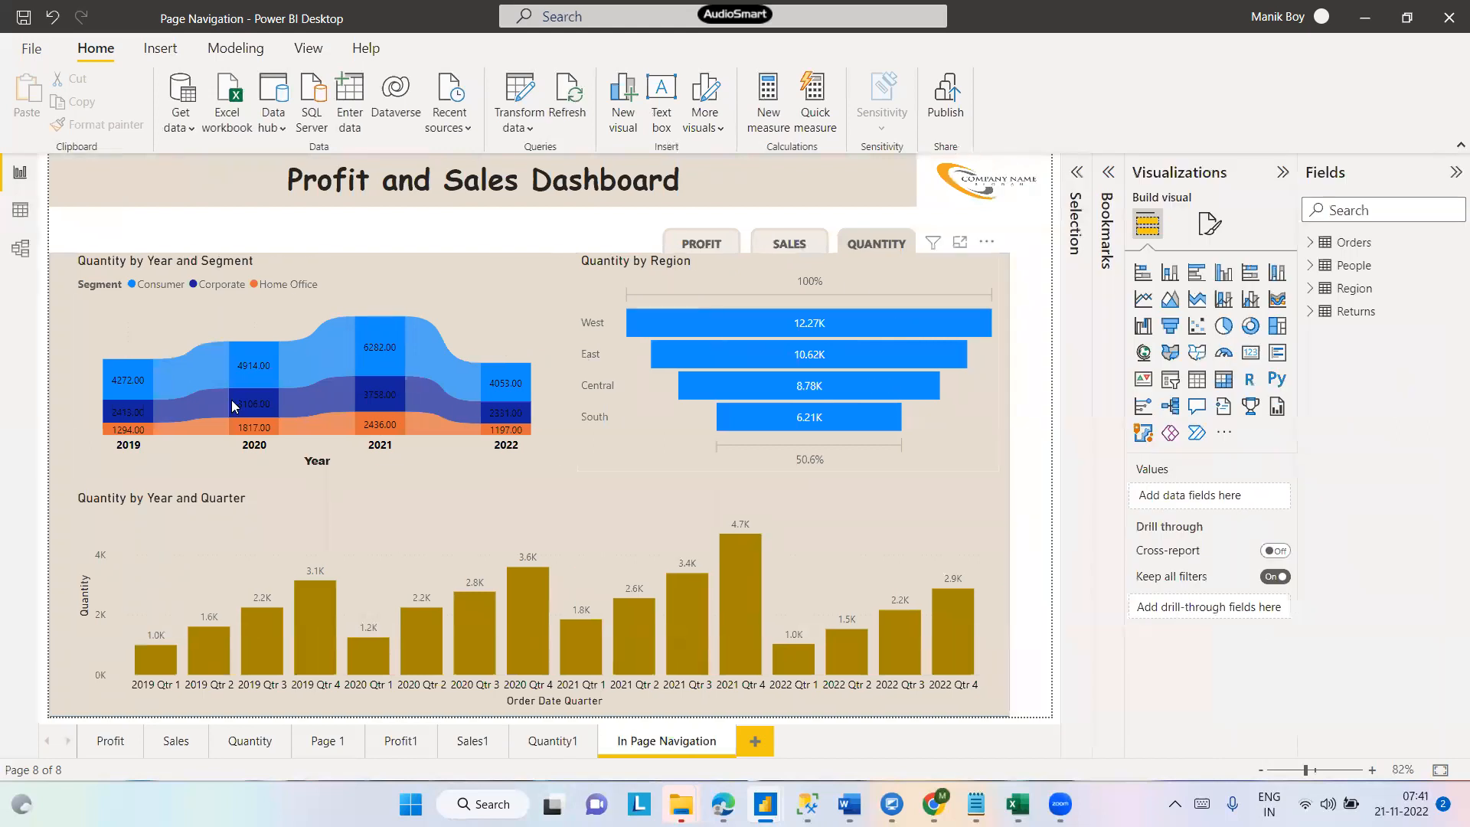
pyautogui.moveTo(357, 386)
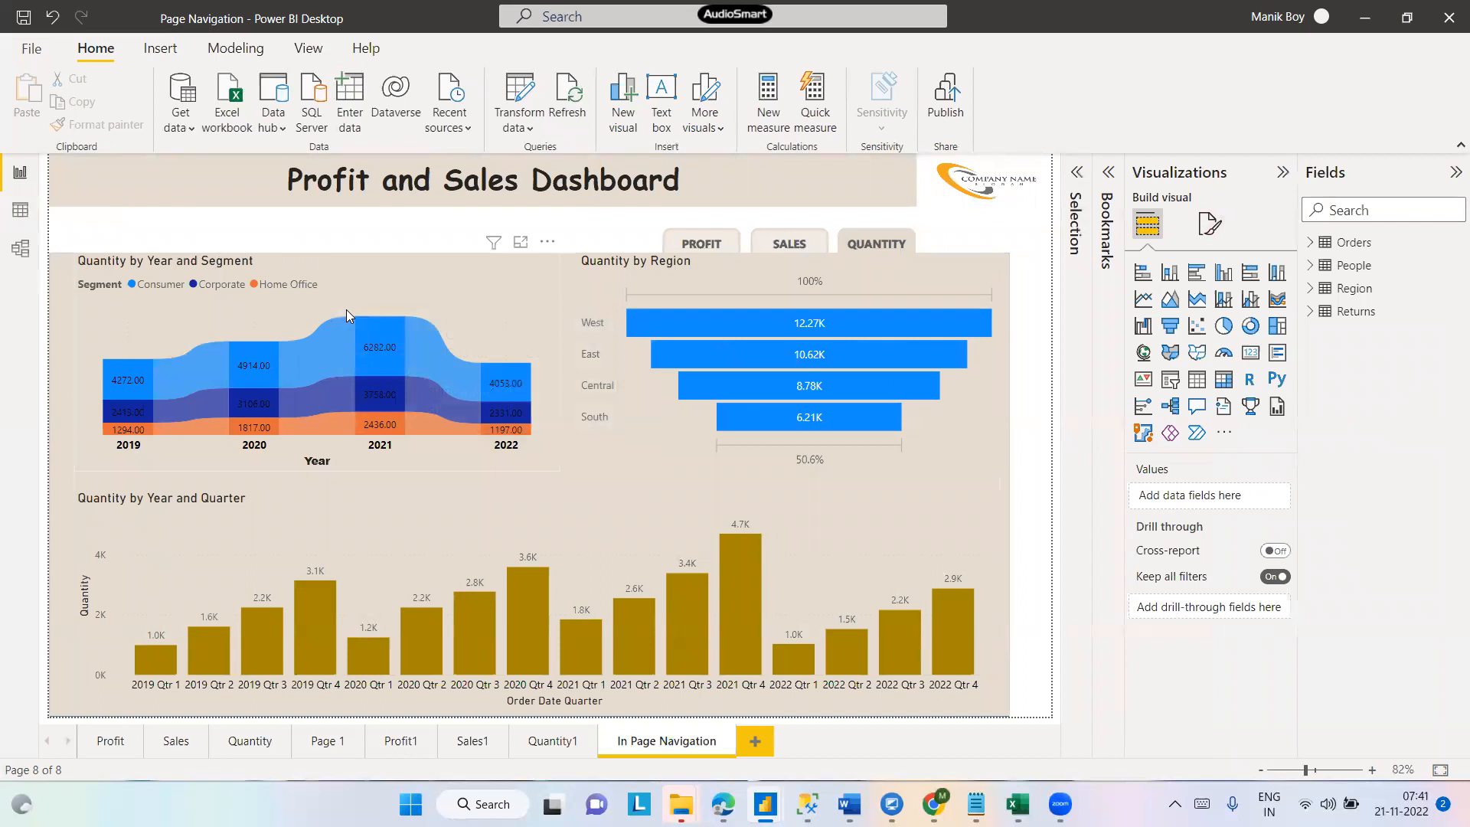
pyautogui.click(386, 295)
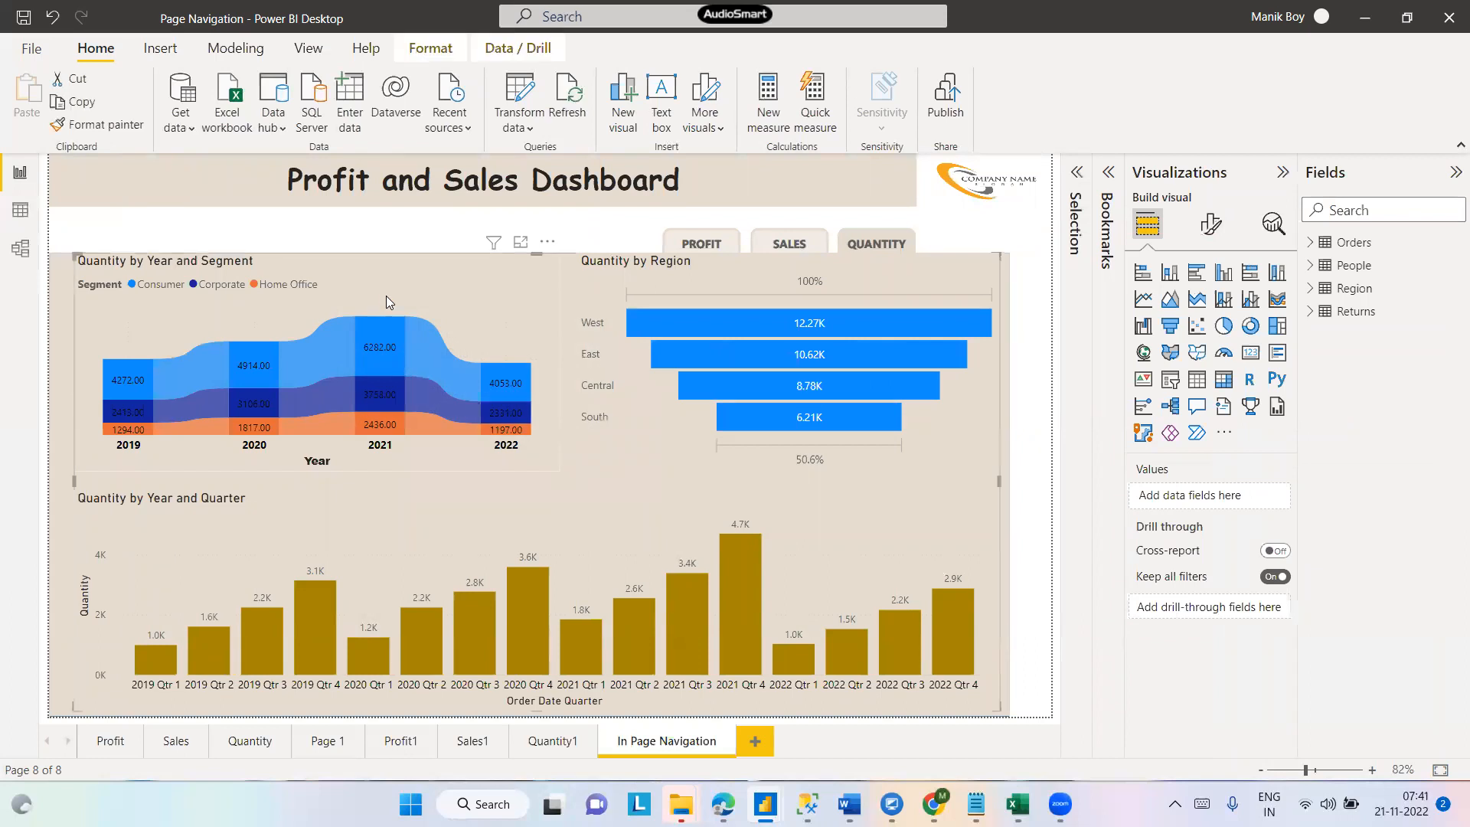
pyautogui.click(364, 50)
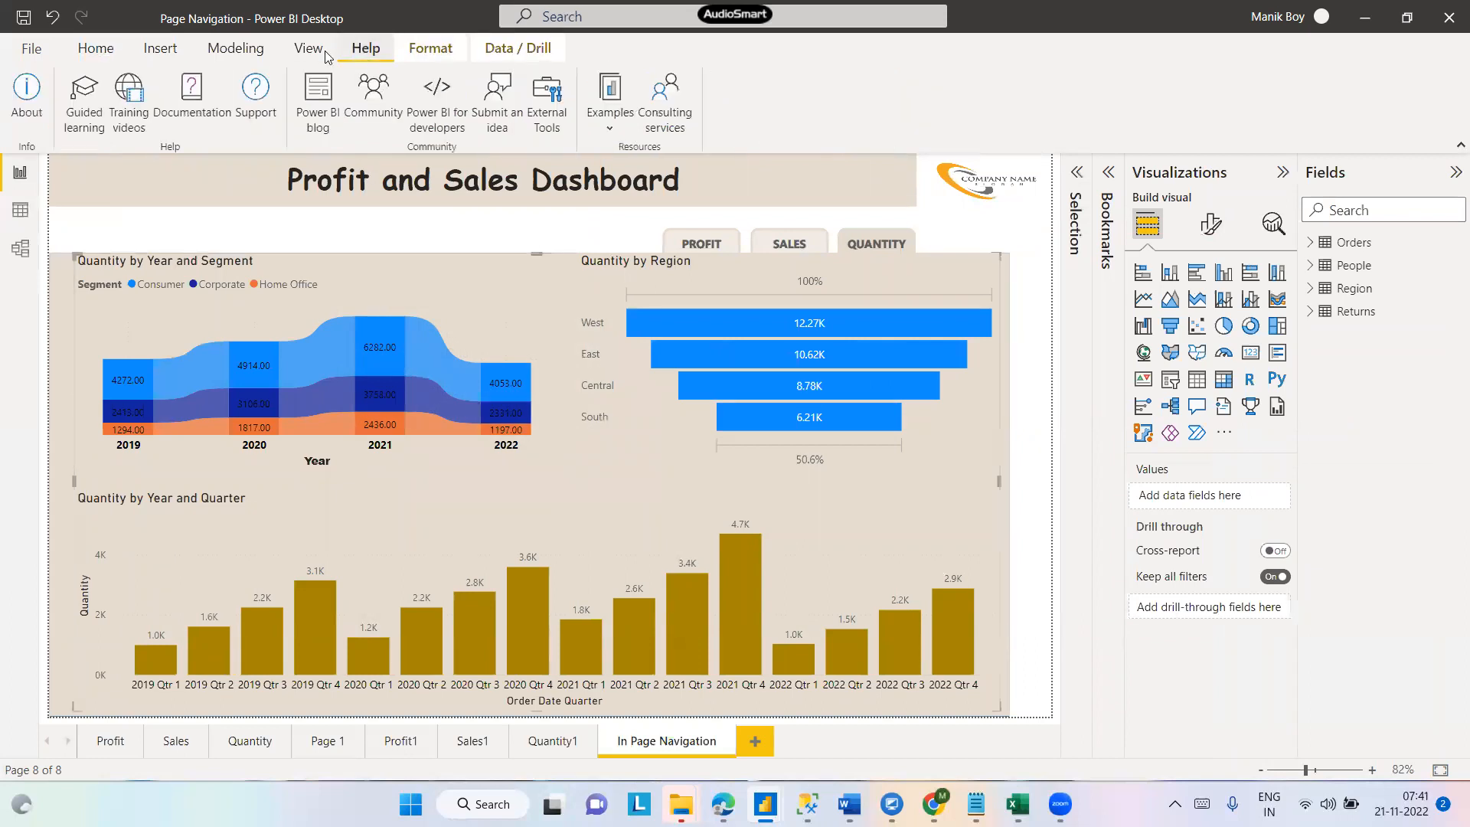
pyautogui.click(309, 49)
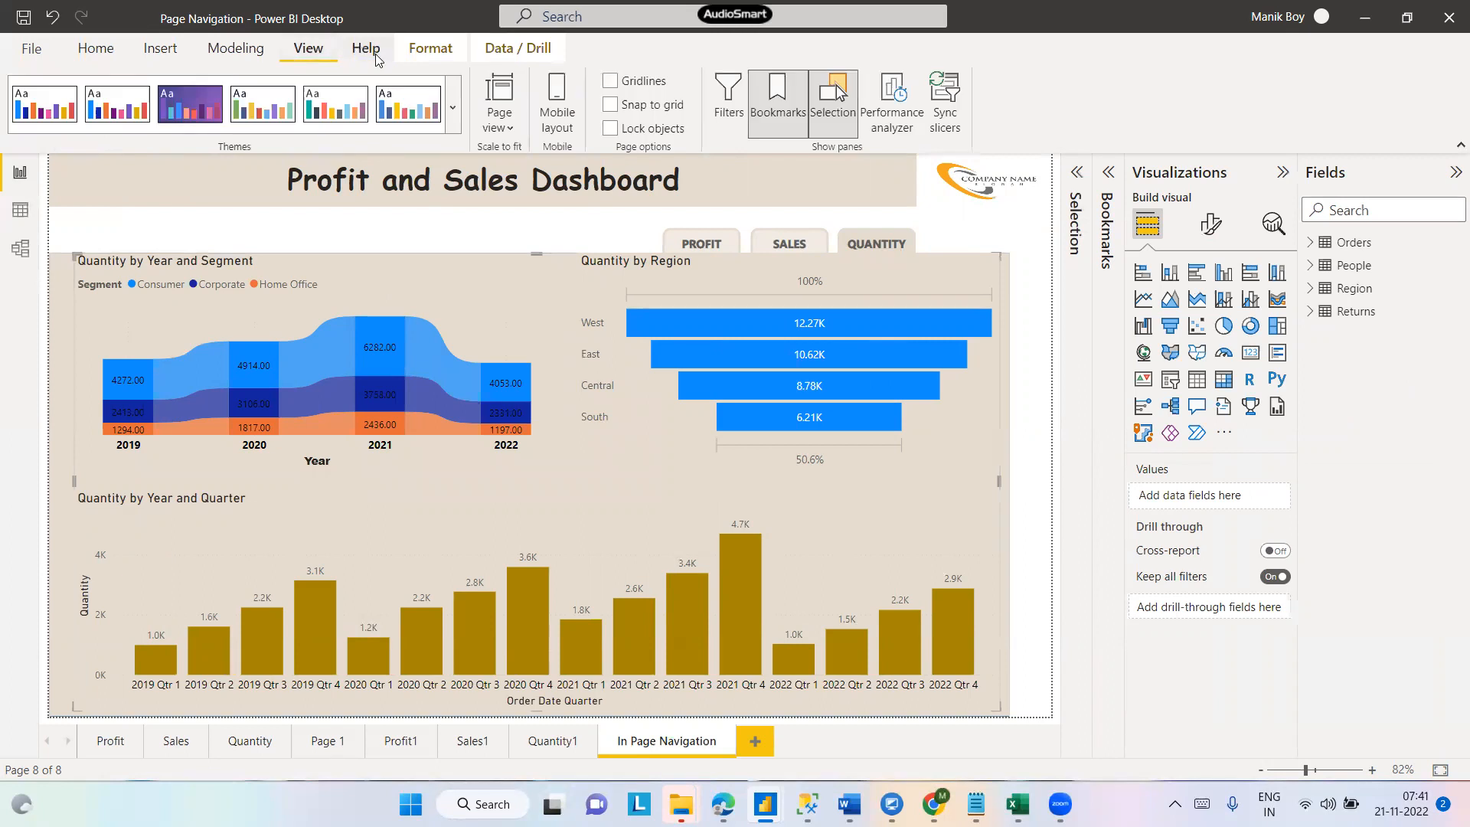
pyautogui.click(404, 50)
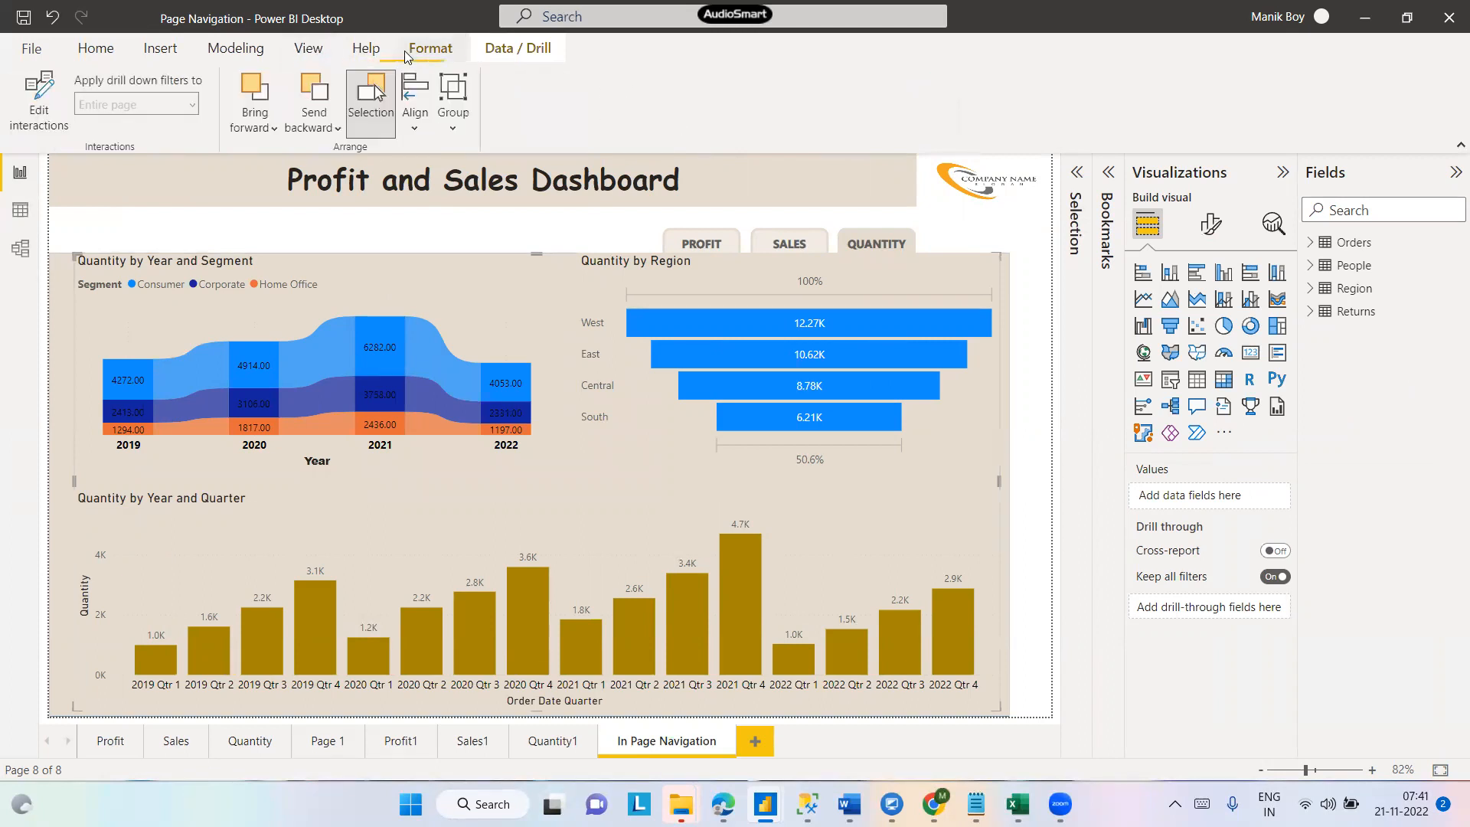
pyautogui.click(33, 122)
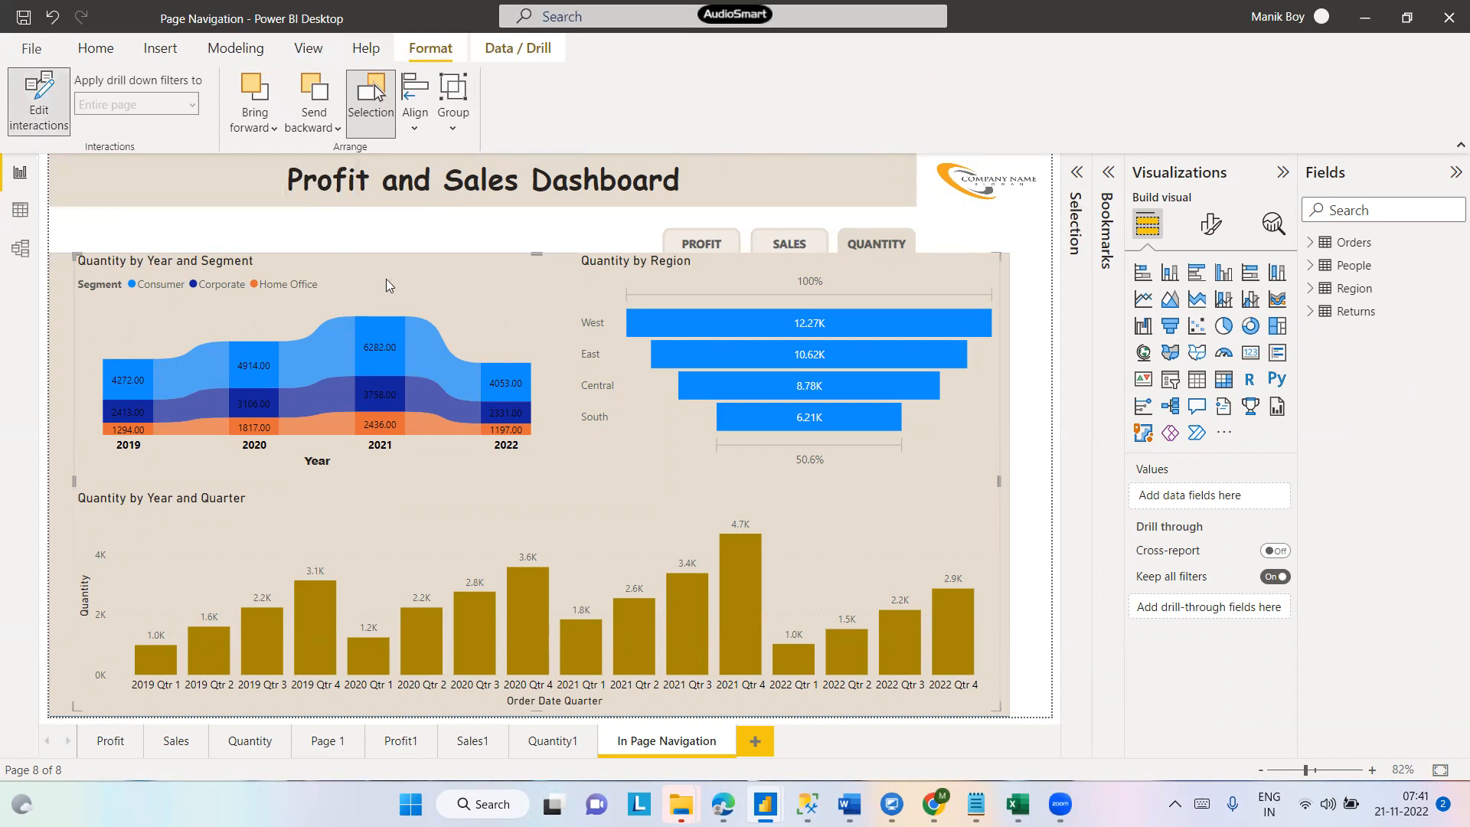
pyautogui.click(424, 312)
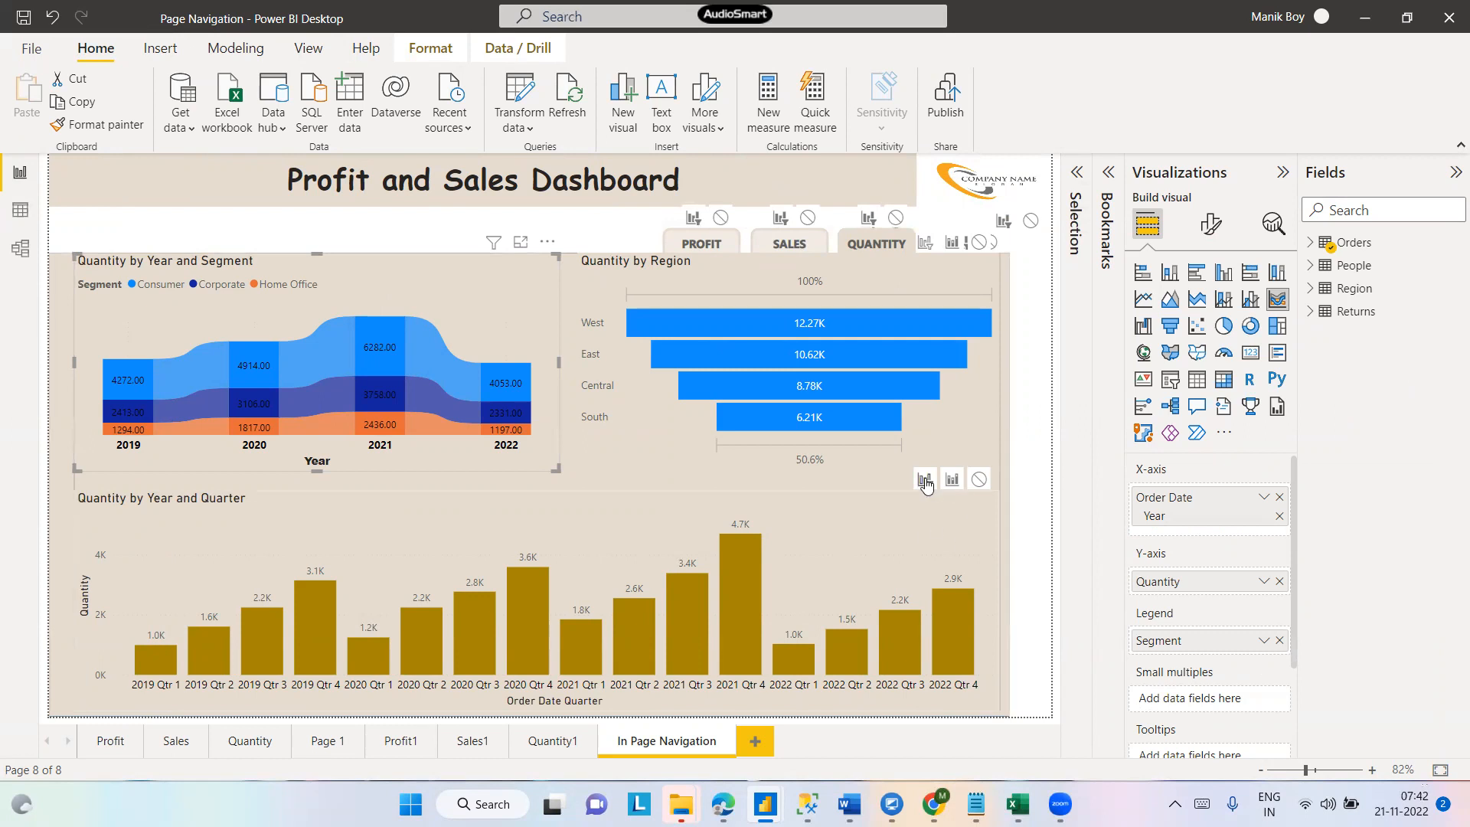
pyautogui.click(979, 480)
pyautogui.click(411, 52)
pyautogui.click(50, 84)
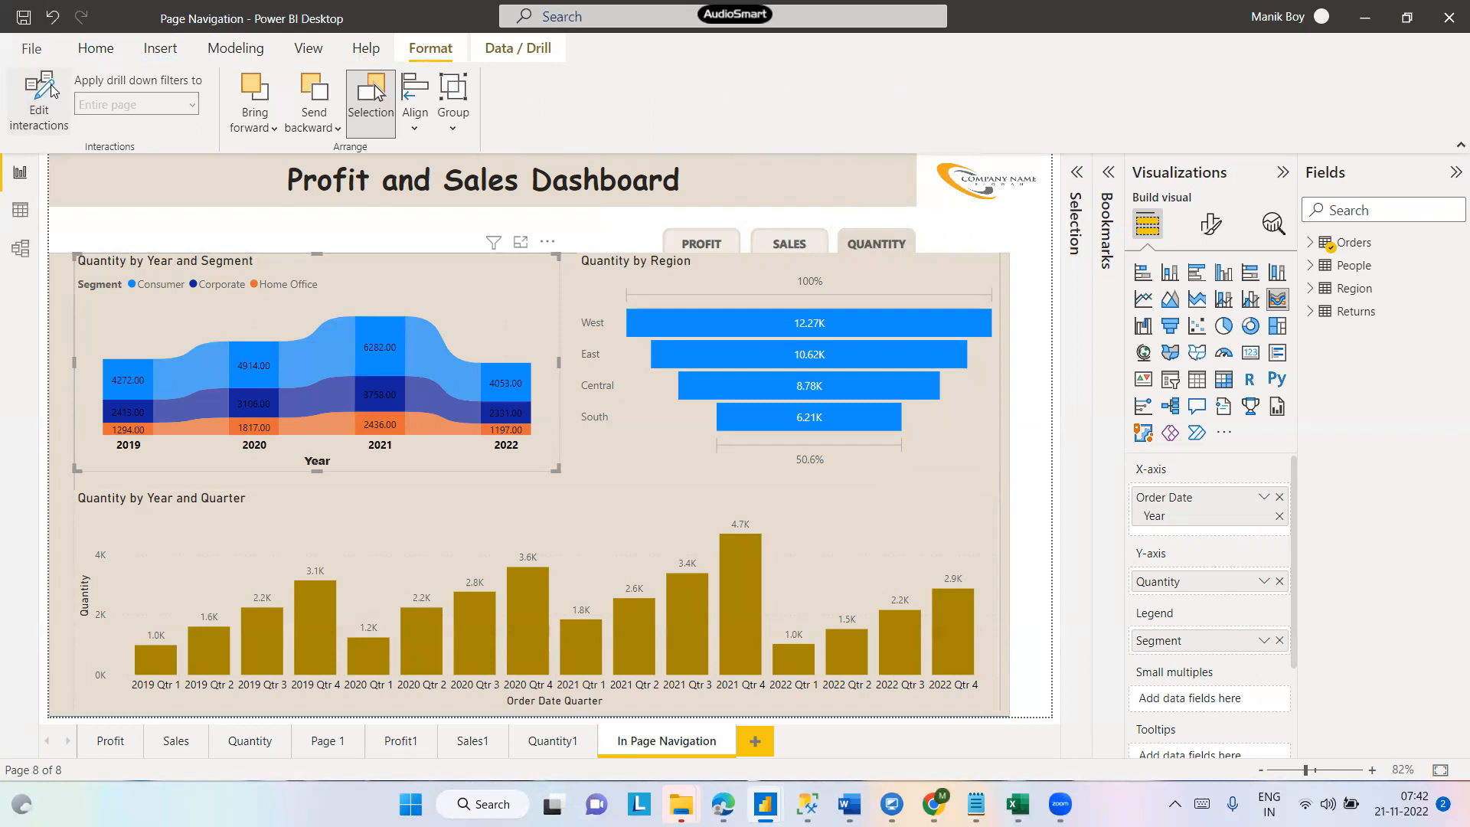
# - Cross-highlight 2021 Consumer in the Quantity by Year and Segment chart to test the interaction, then clear the highlight
pyautogui.click(138, 228)
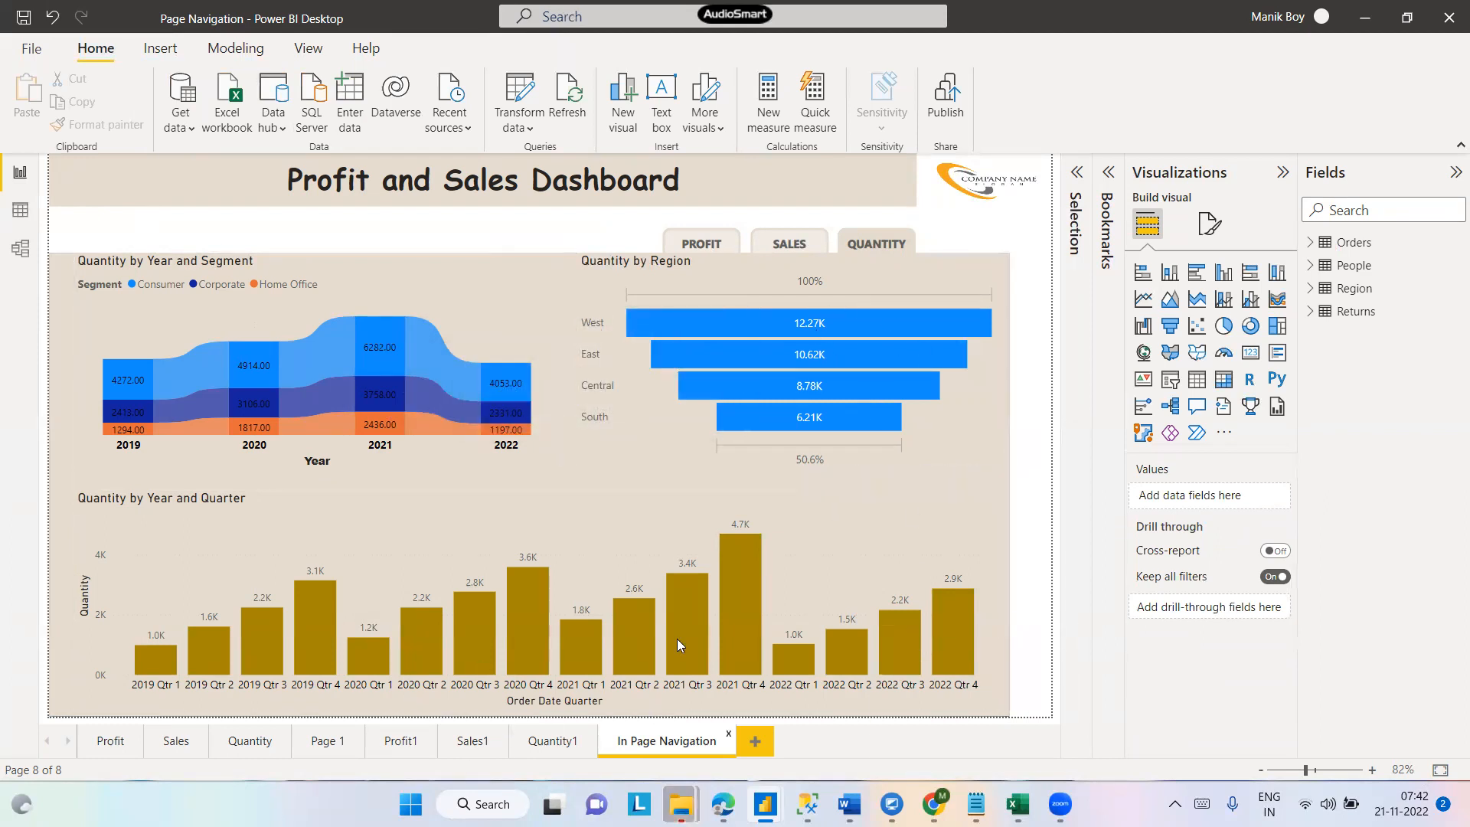
pyautogui.click(375, 357)
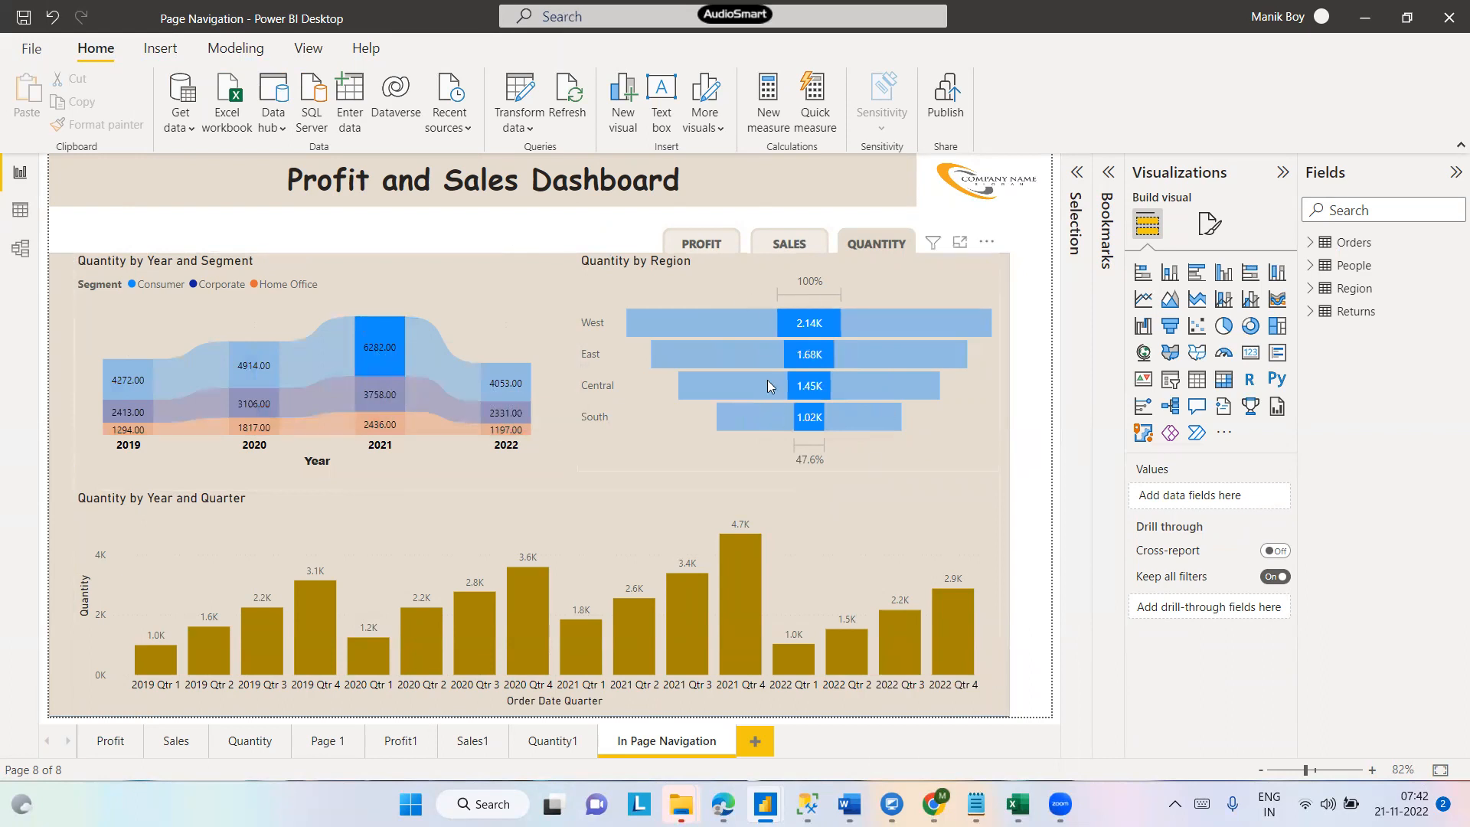
pyautogui.moveTo(757, 433)
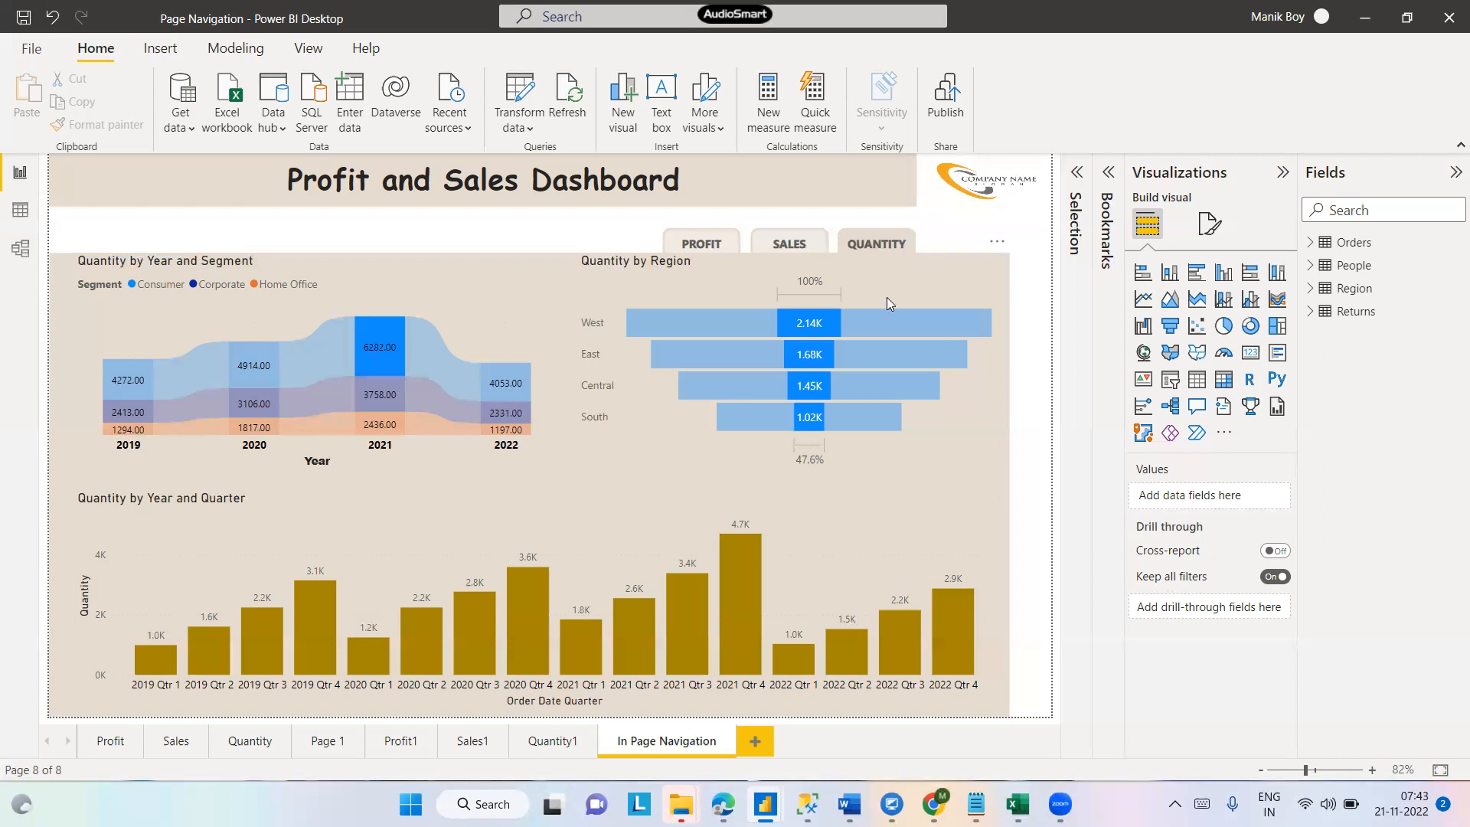
pyautogui.click(388, 345)
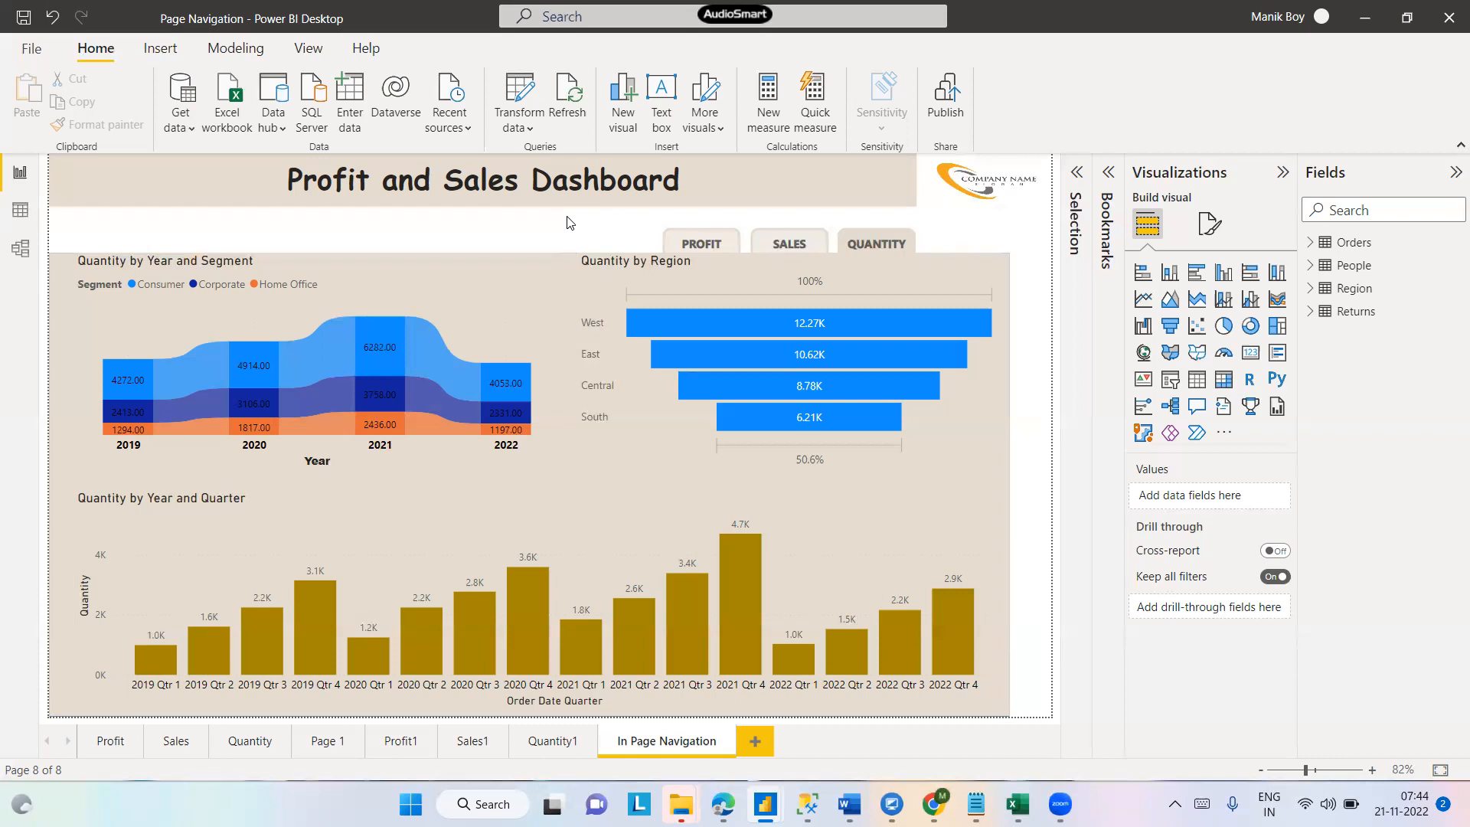
# - Drill the Quantity by Year and Quarter chart up to the year level and expand the Orders table's Order Date field
pyautogui.click(381, 530)
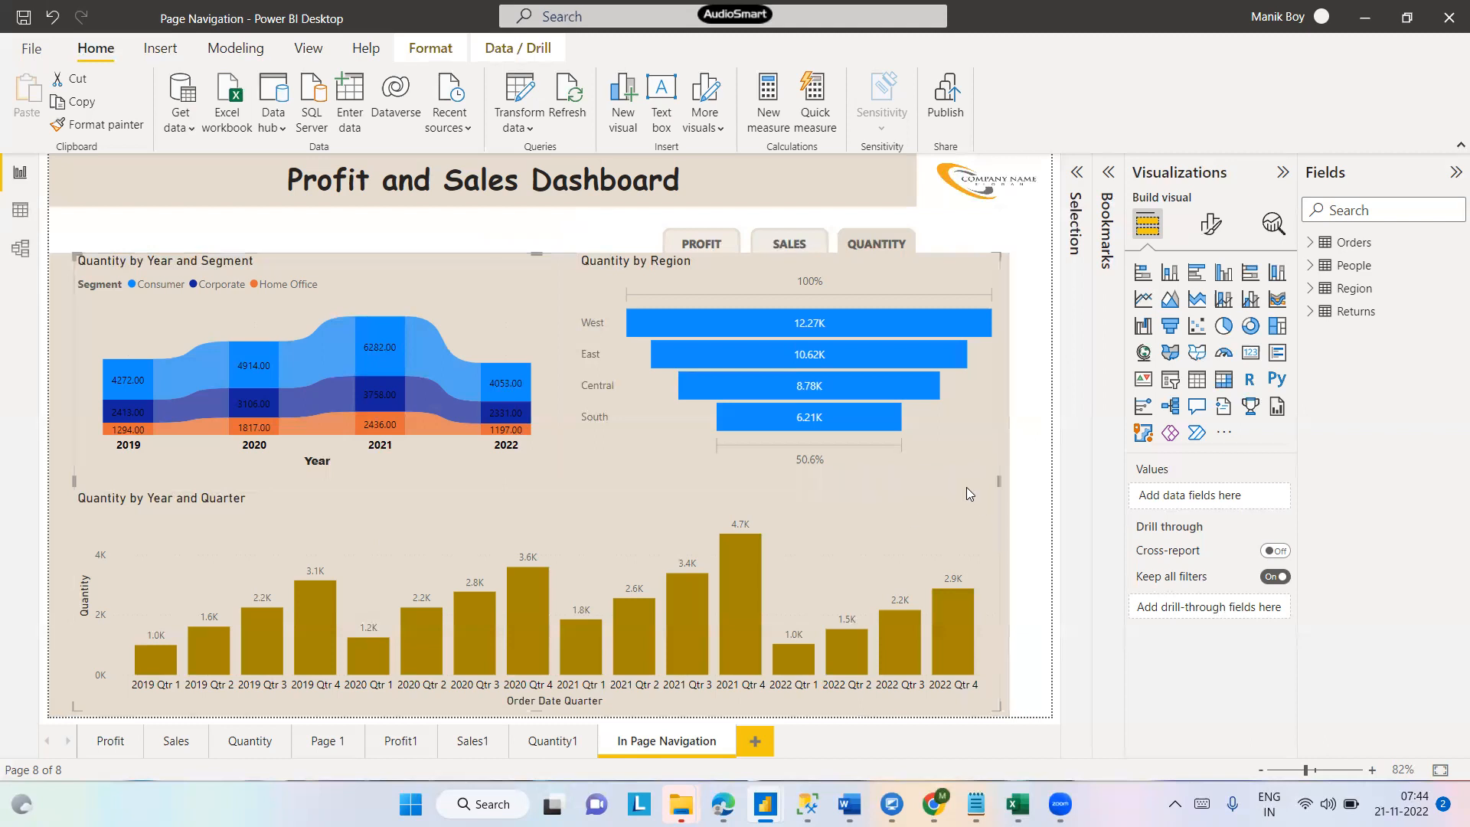
pyautogui.click(818, 480)
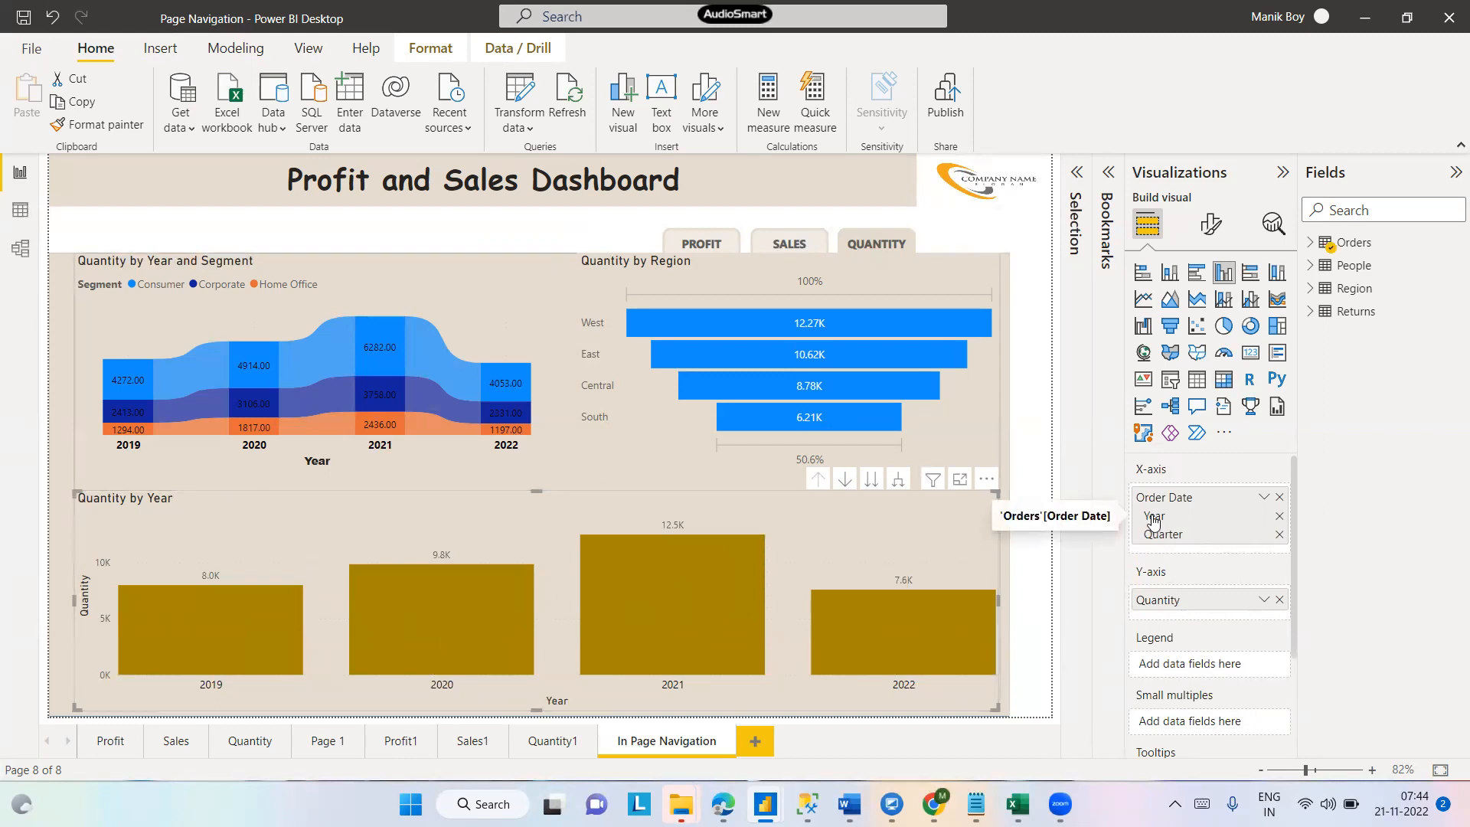
pyautogui.click(1311, 243)
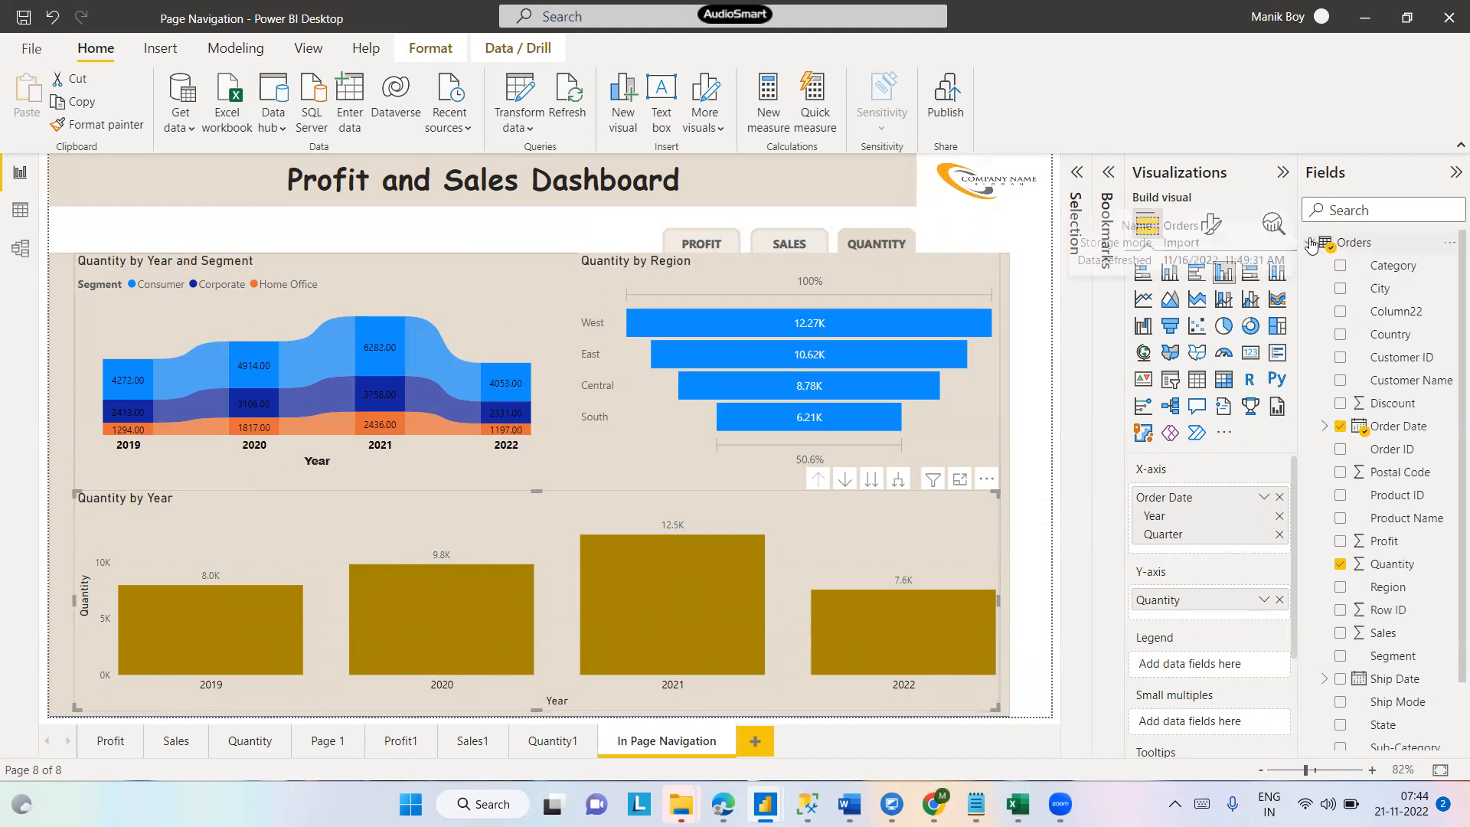
pyautogui.click(1329, 428)
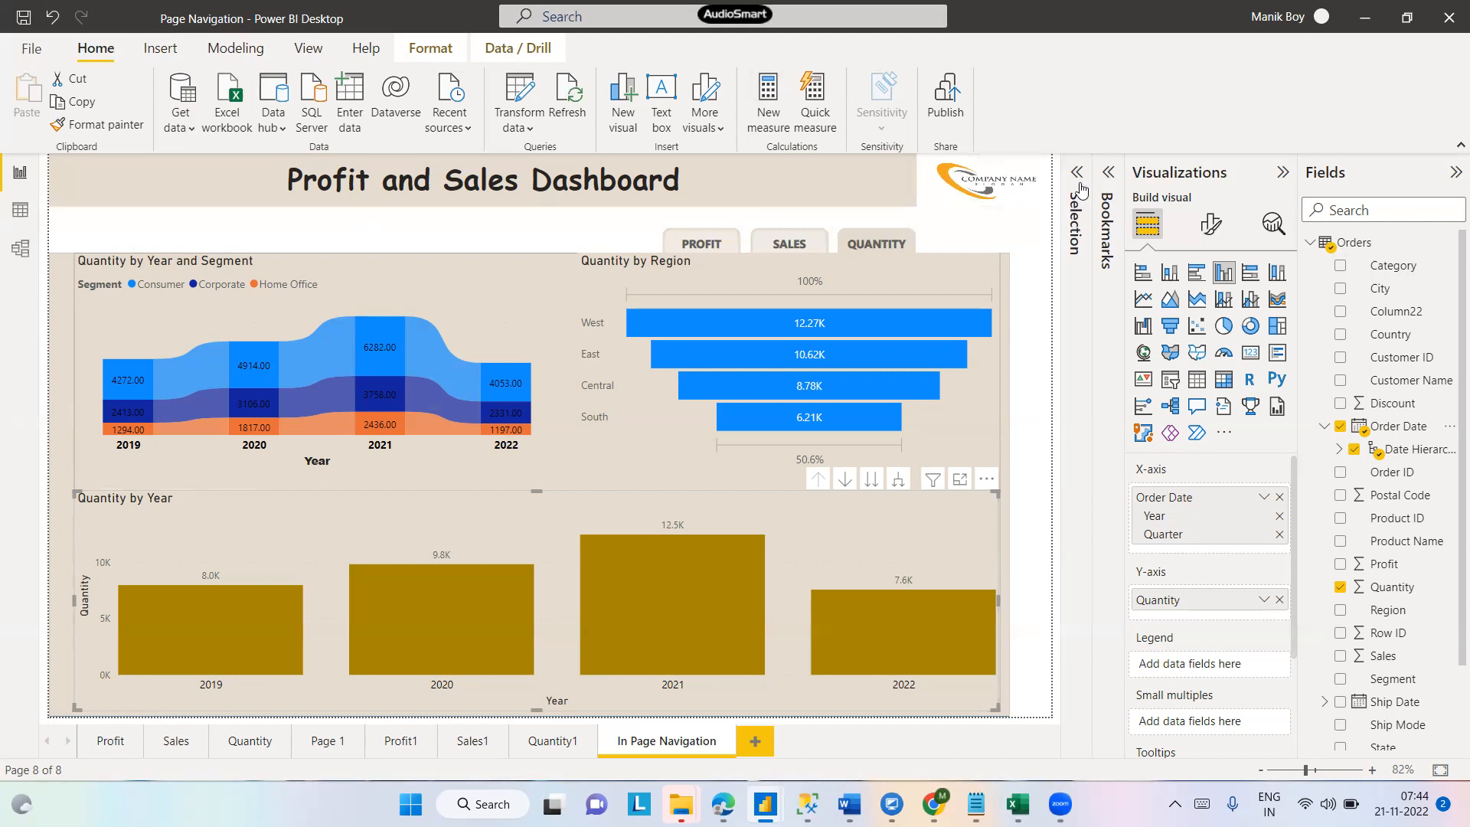
# - Open the Filters pane to review the selected chart's filters, then close it
pyautogui.click(307, 48)
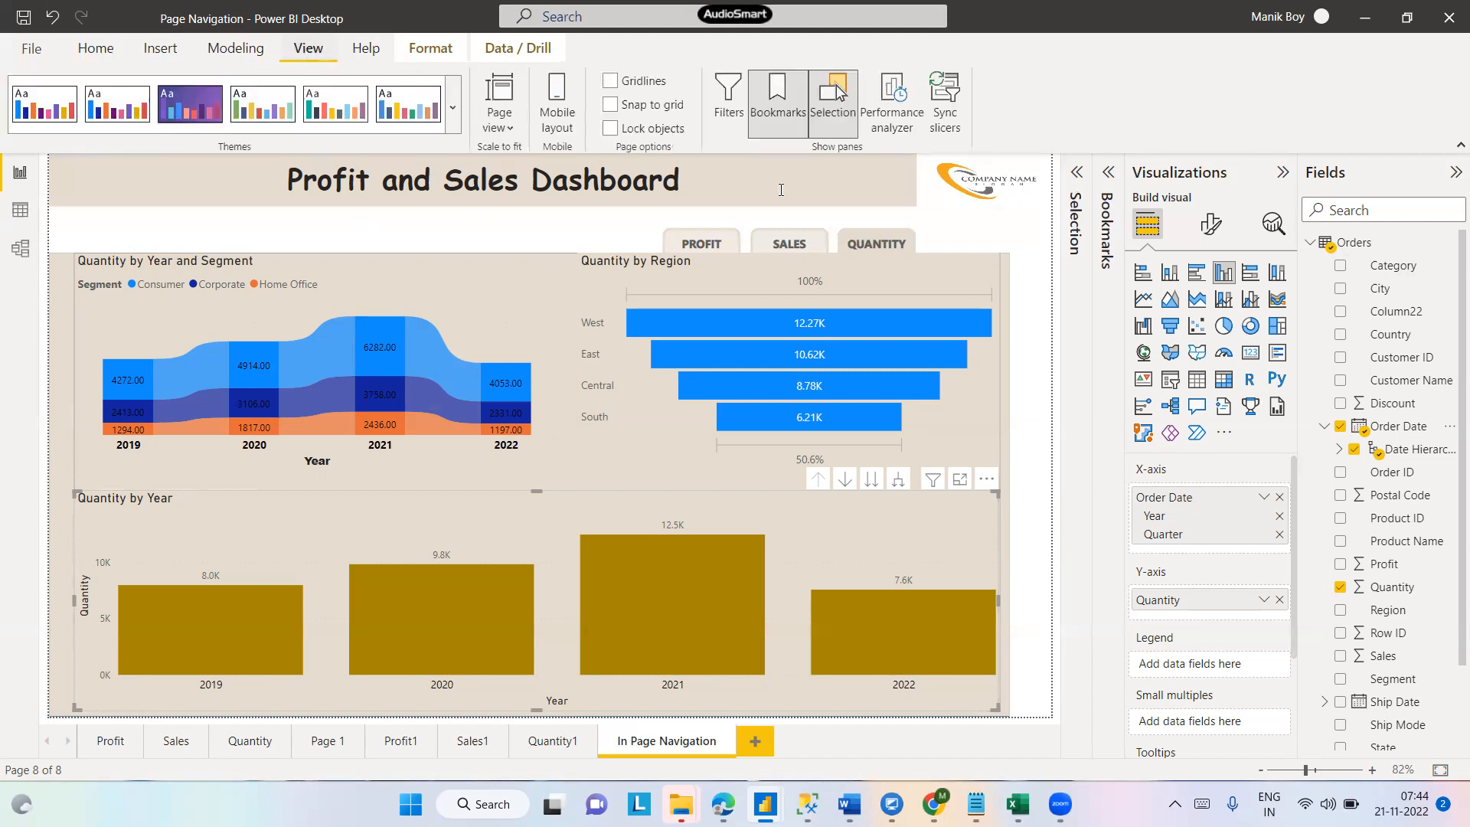
pyautogui.click(728, 109)
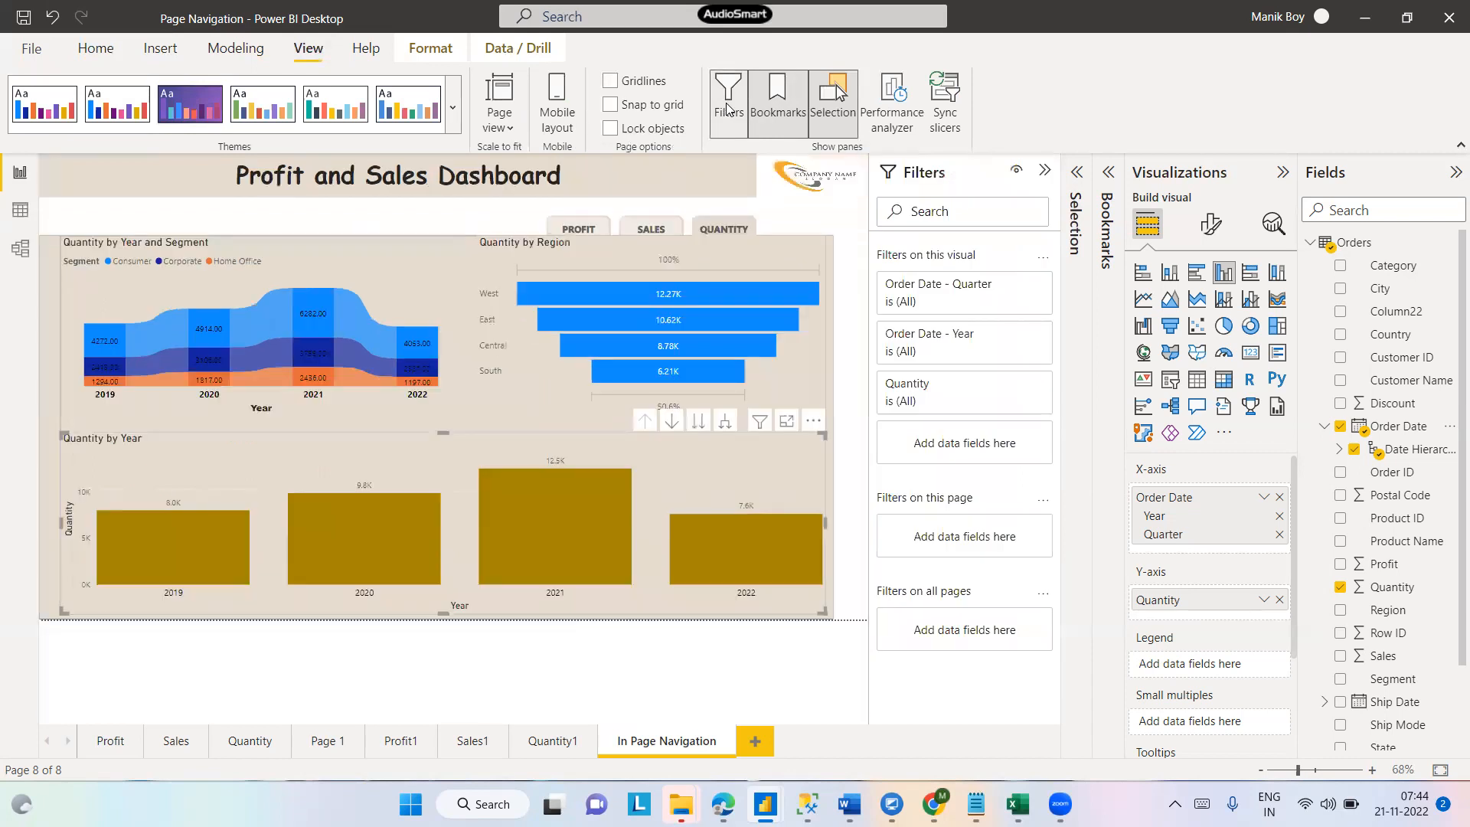
pyautogui.click(728, 110)
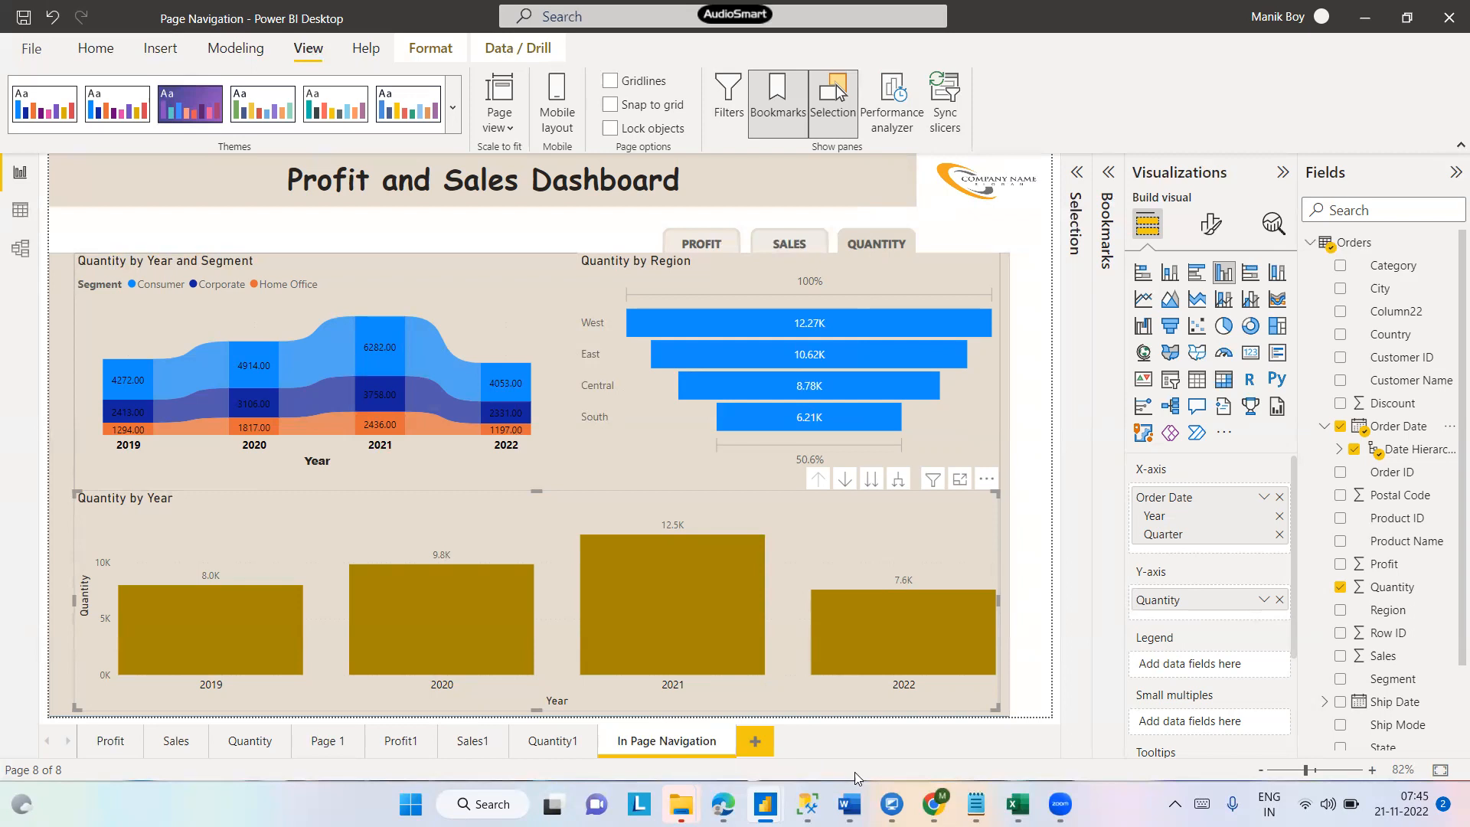
# - Switch to the Current vs Previous Year sales report and view its Page 1
pyautogui.moveTo(765, 804)
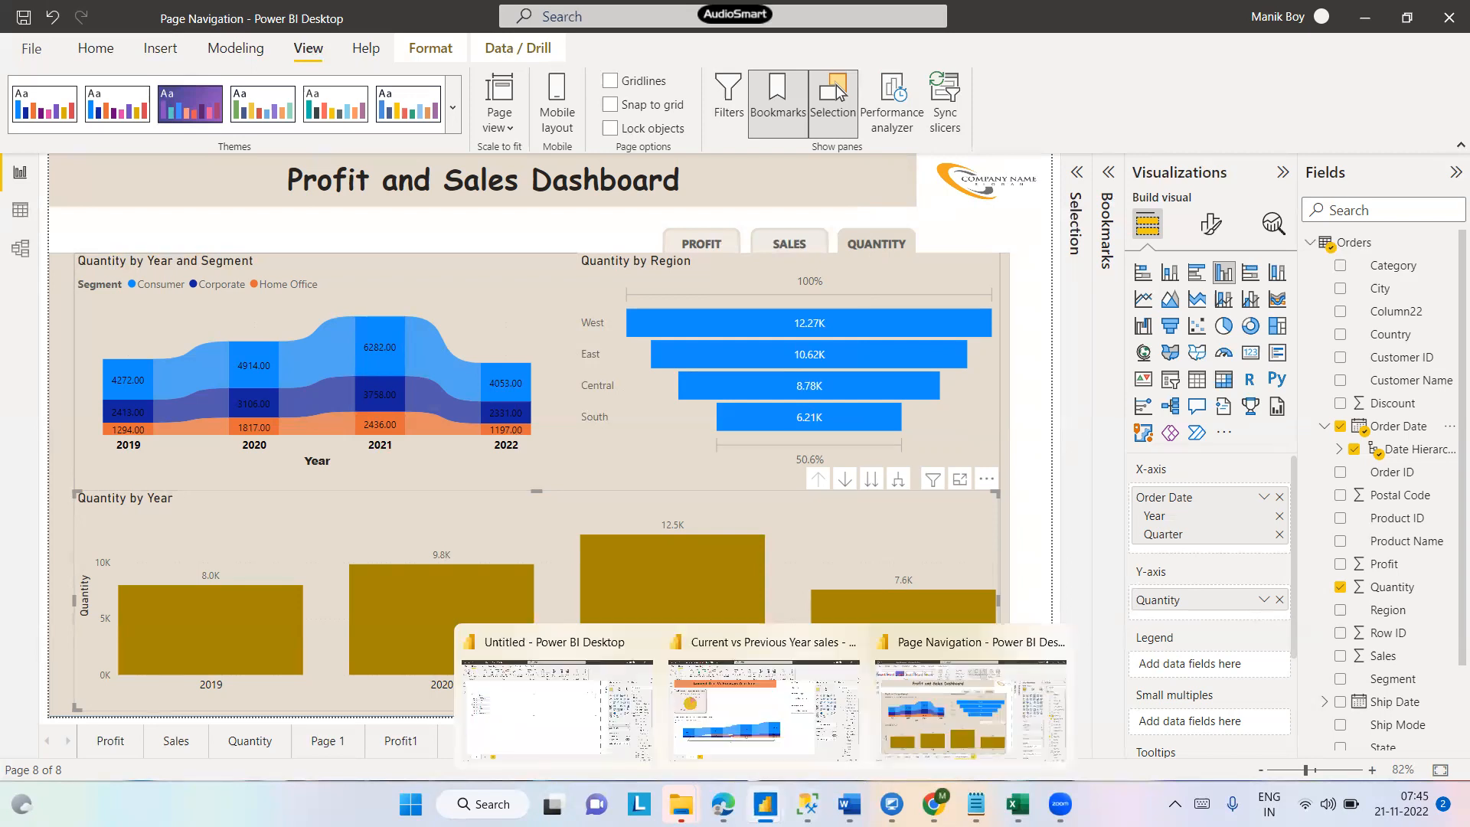
pyautogui.click(732, 722)
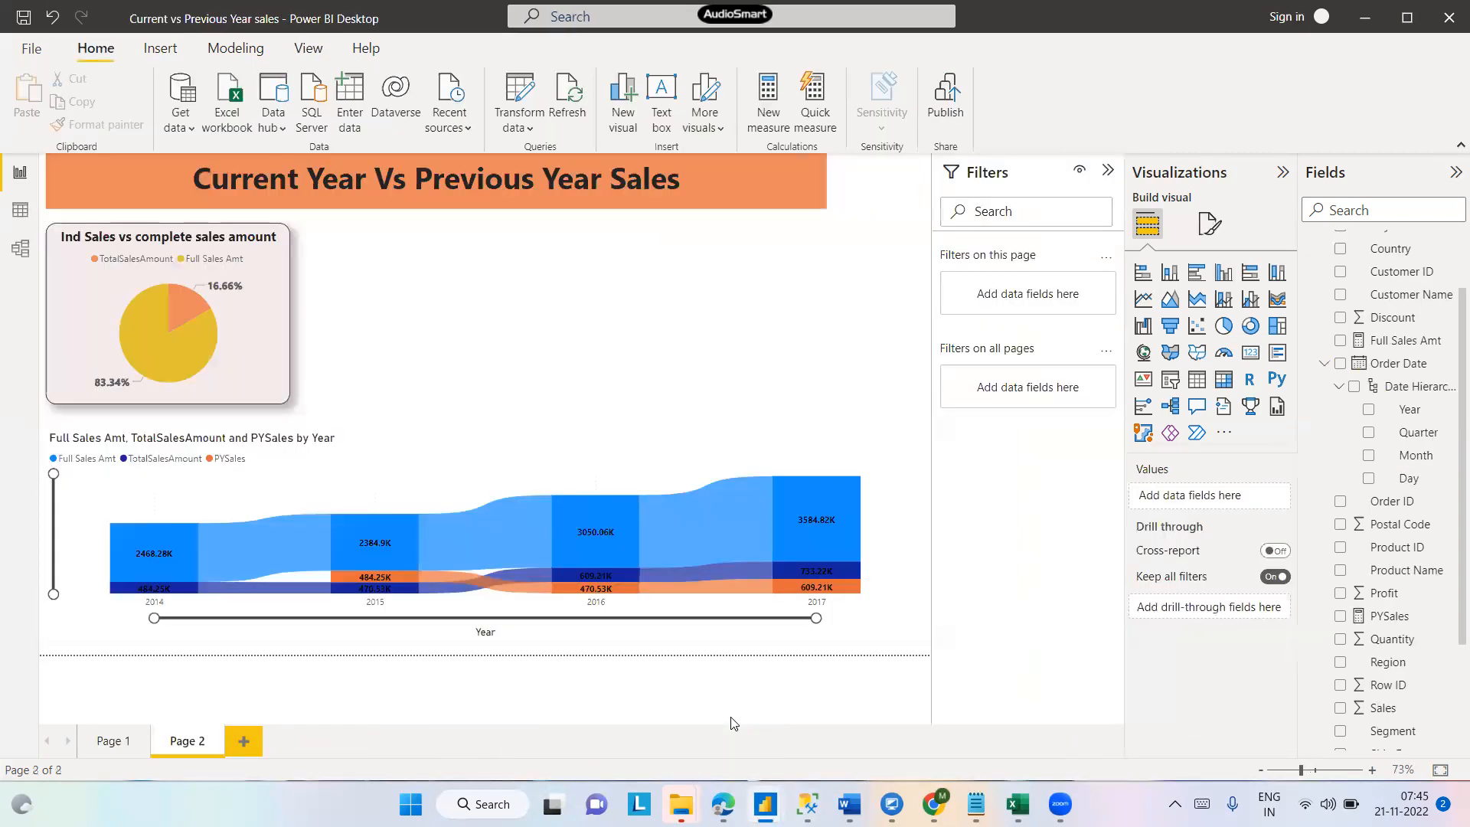
pyautogui.click(120, 746)
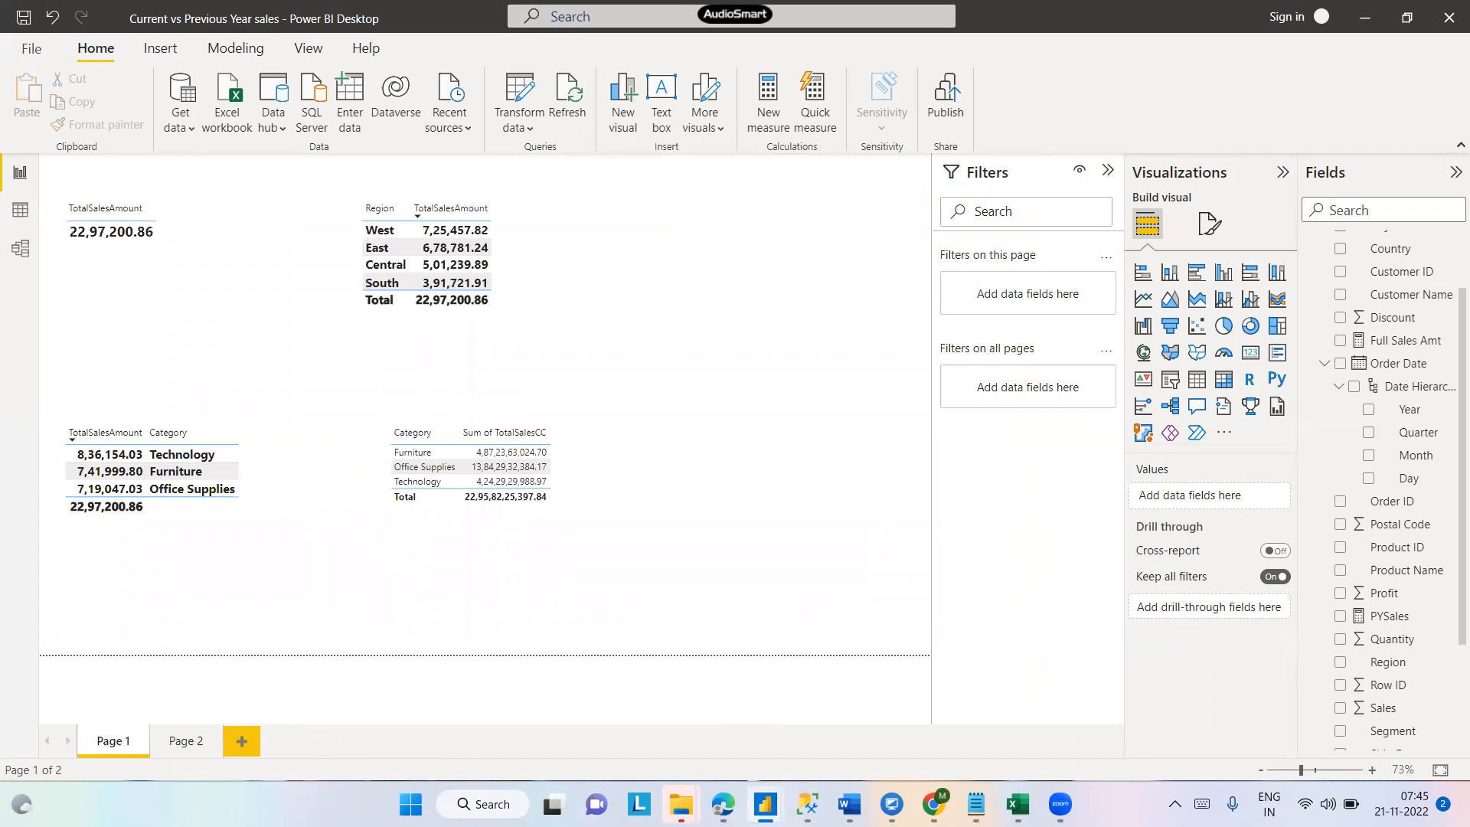
# - Switch to the Untitled report and remove the broken visual on Page 2
pyautogui.moveTo(766, 804)
pyautogui.click(575, 712)
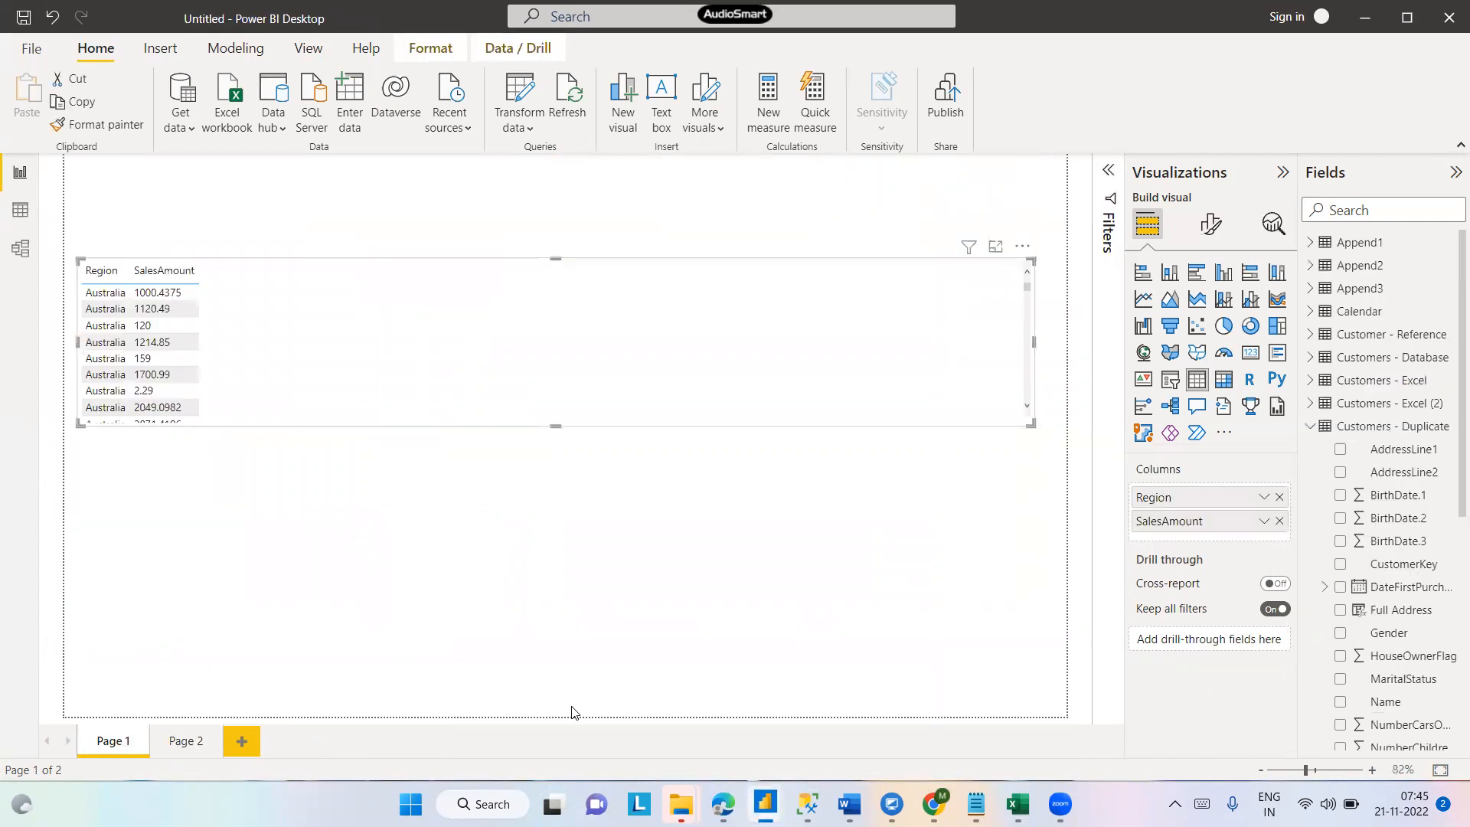
pyautogui.click(187, 741)
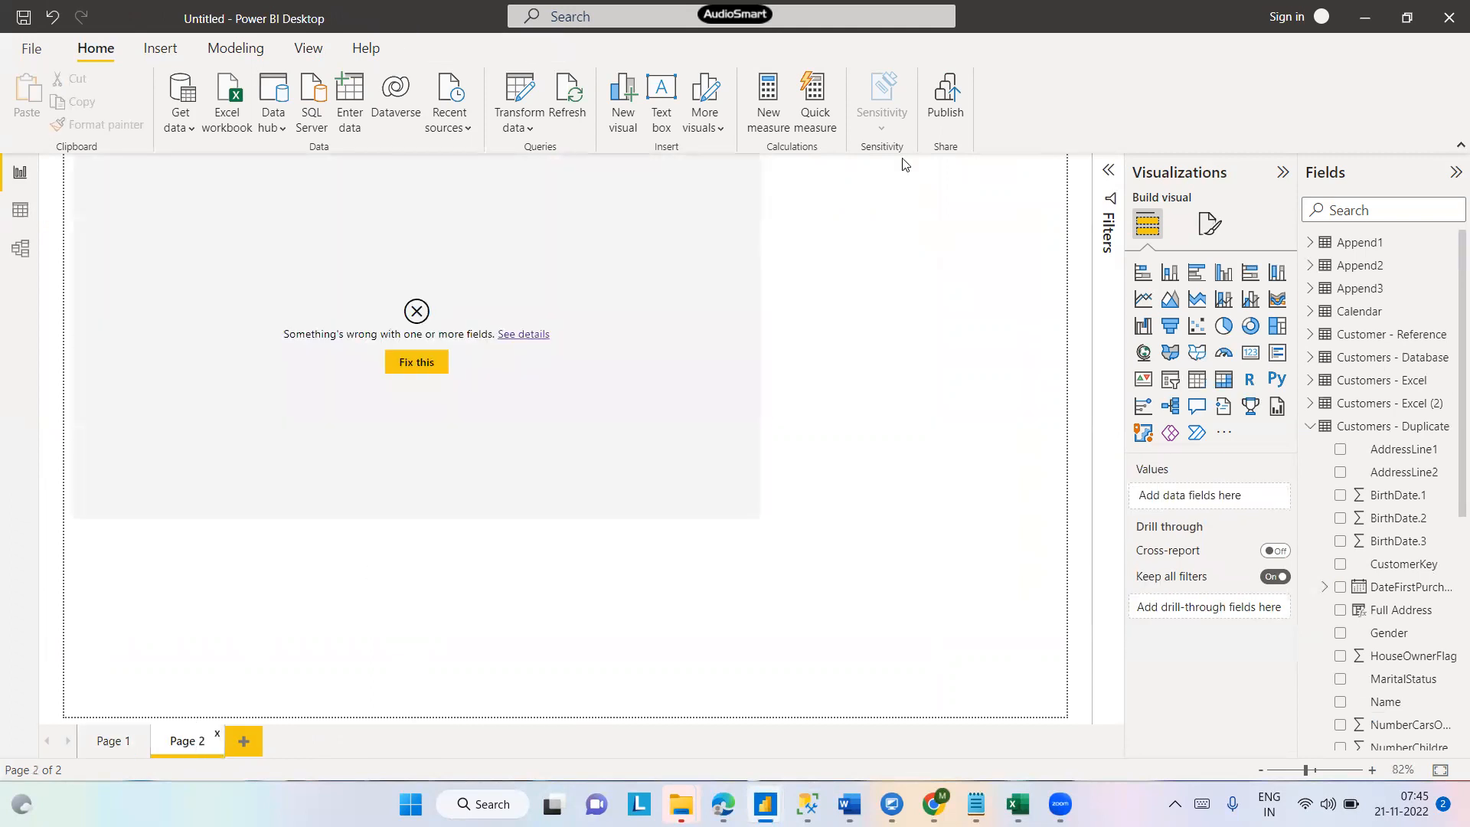
pyautogui.click(678, 201)
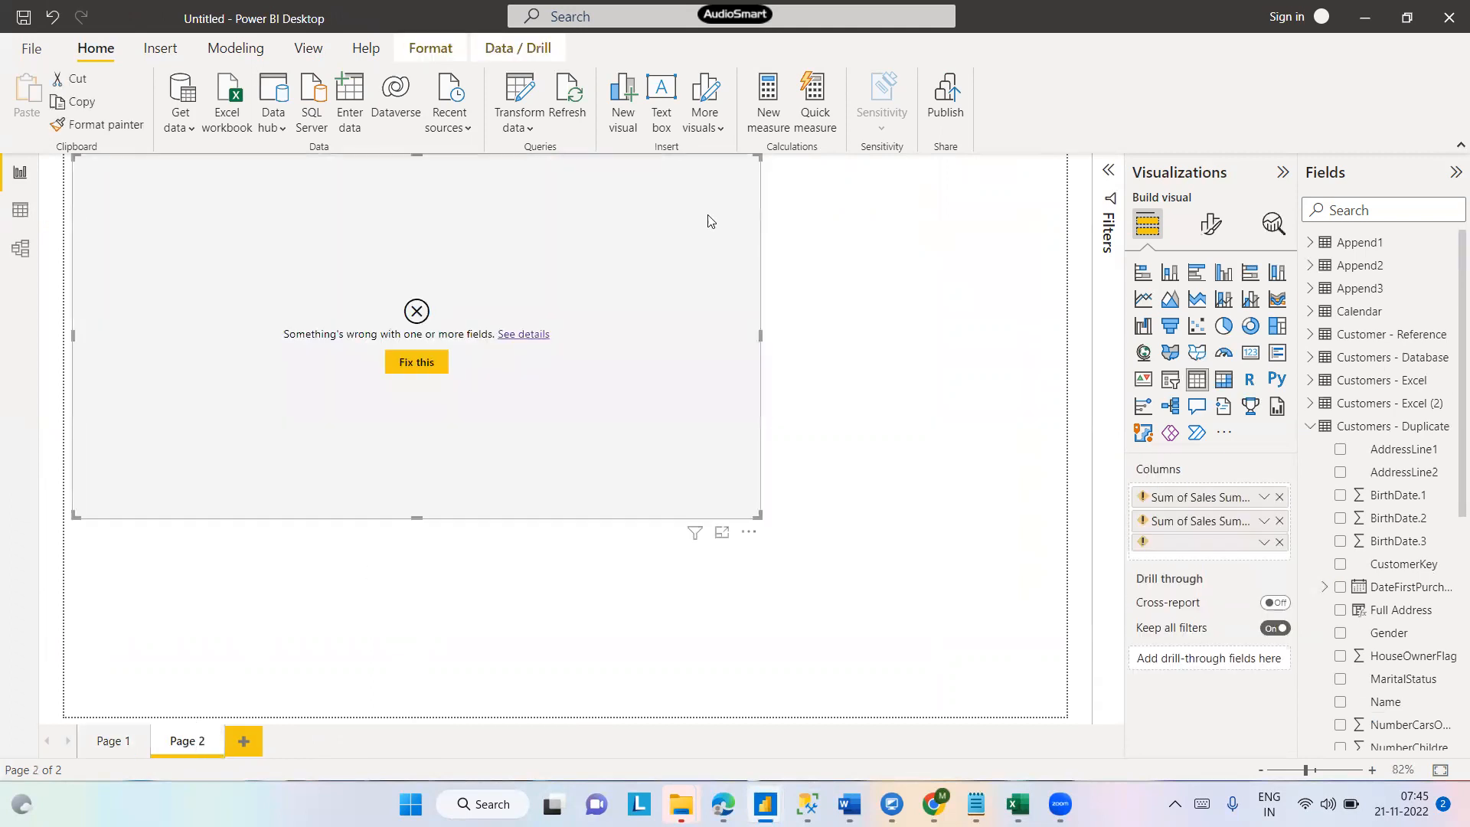
pyautogui.click(757, 534)
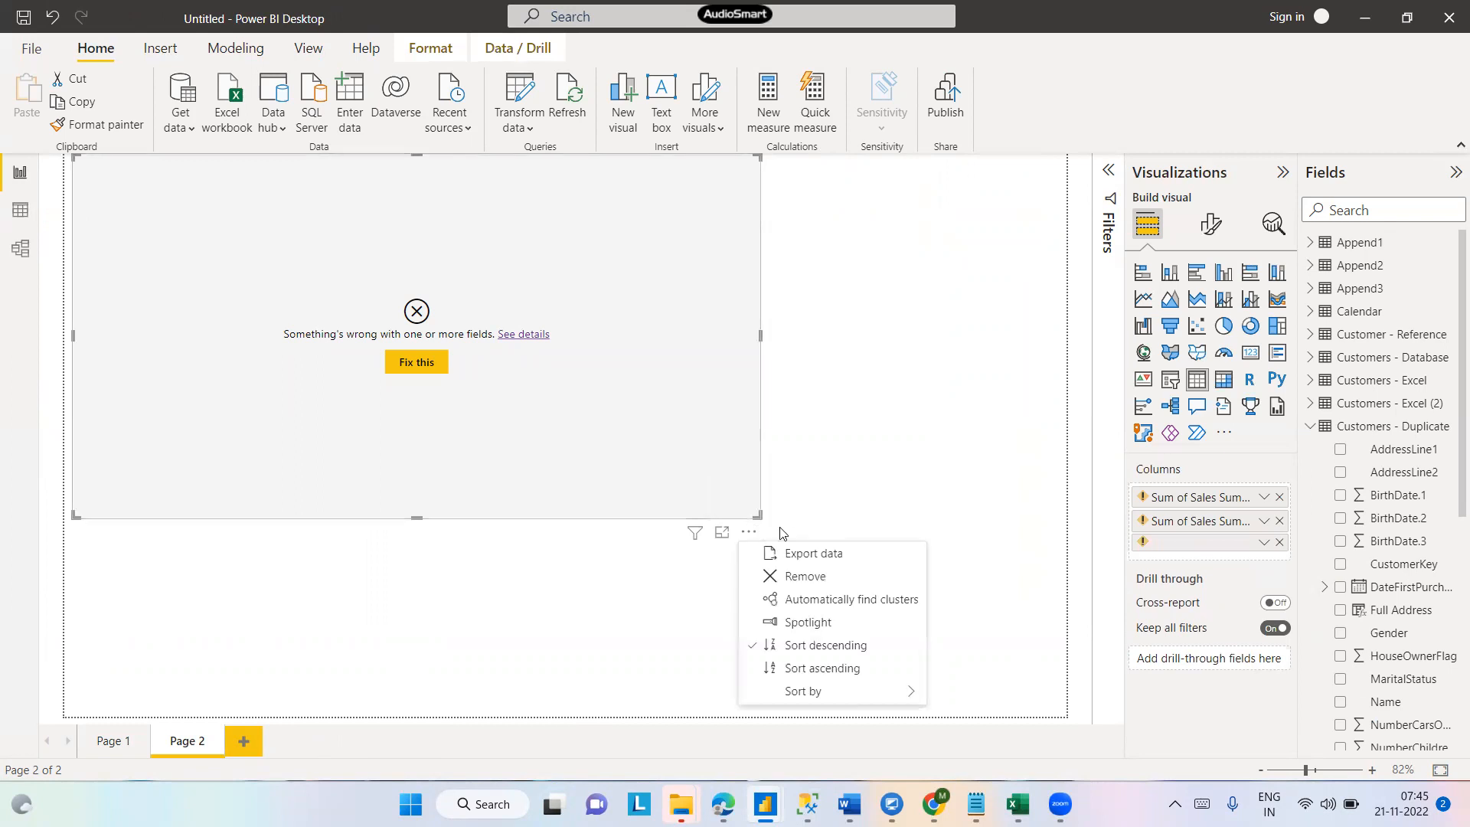
pyautogui.click(822, 575)
# - Back in the Page Navigation report, drill the Quantity by Year chart down to quarters and back up, and expand its Date Hierarchy field
pyautogui.moveTo(765, 804)
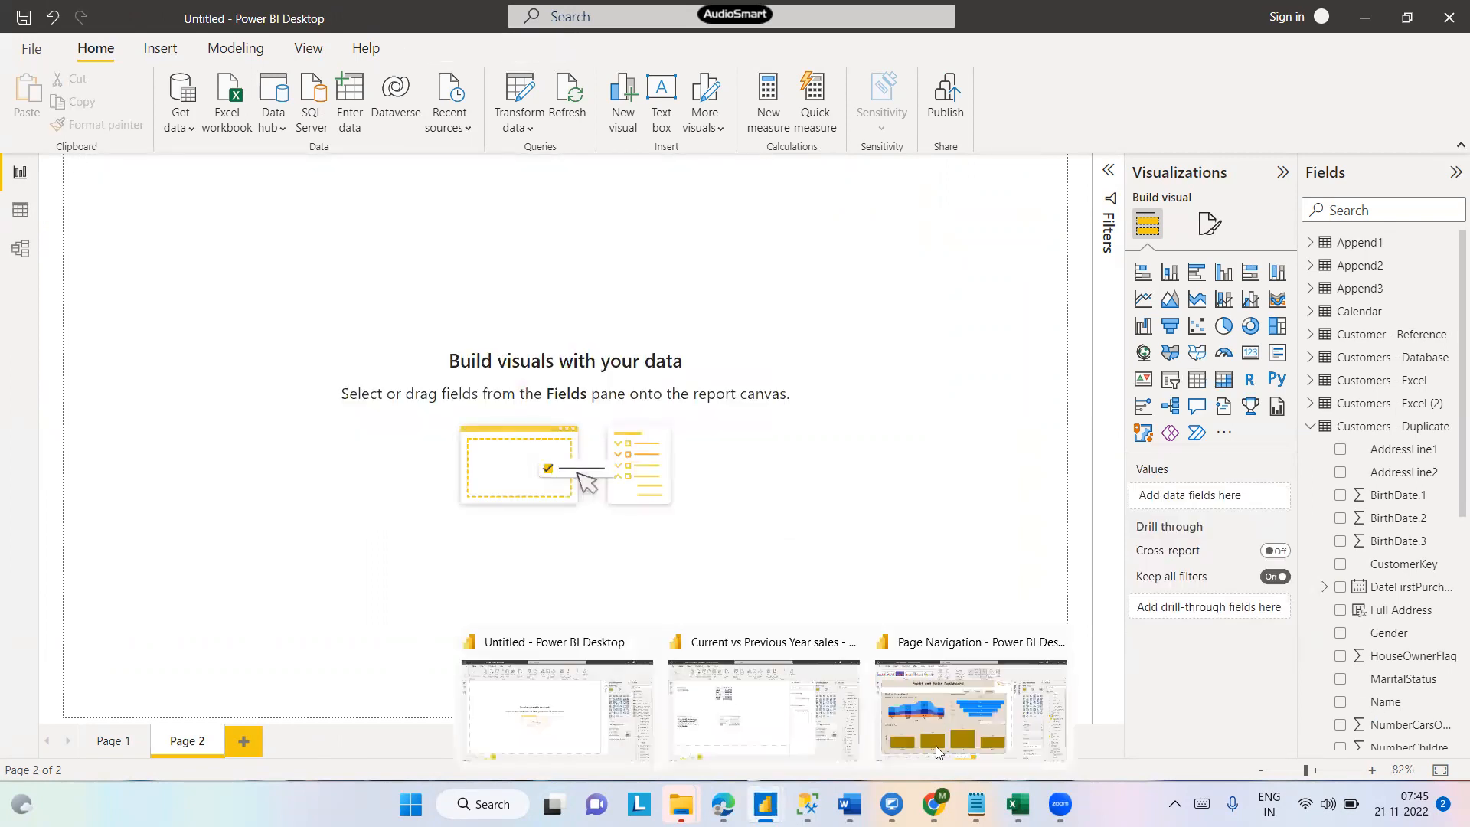
pyautogui.click(958, 678)
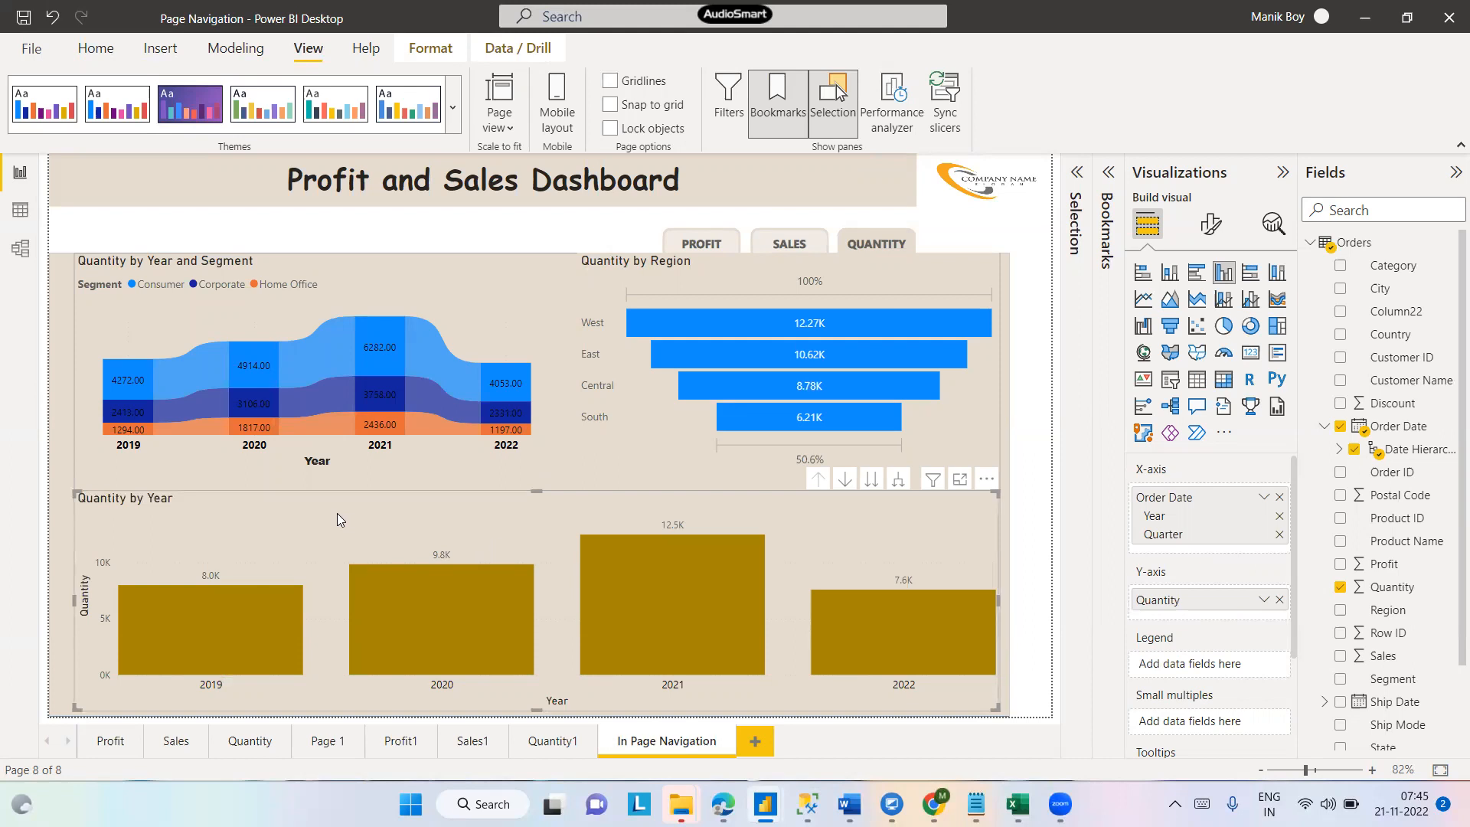
pyautogui.click(845, 480)
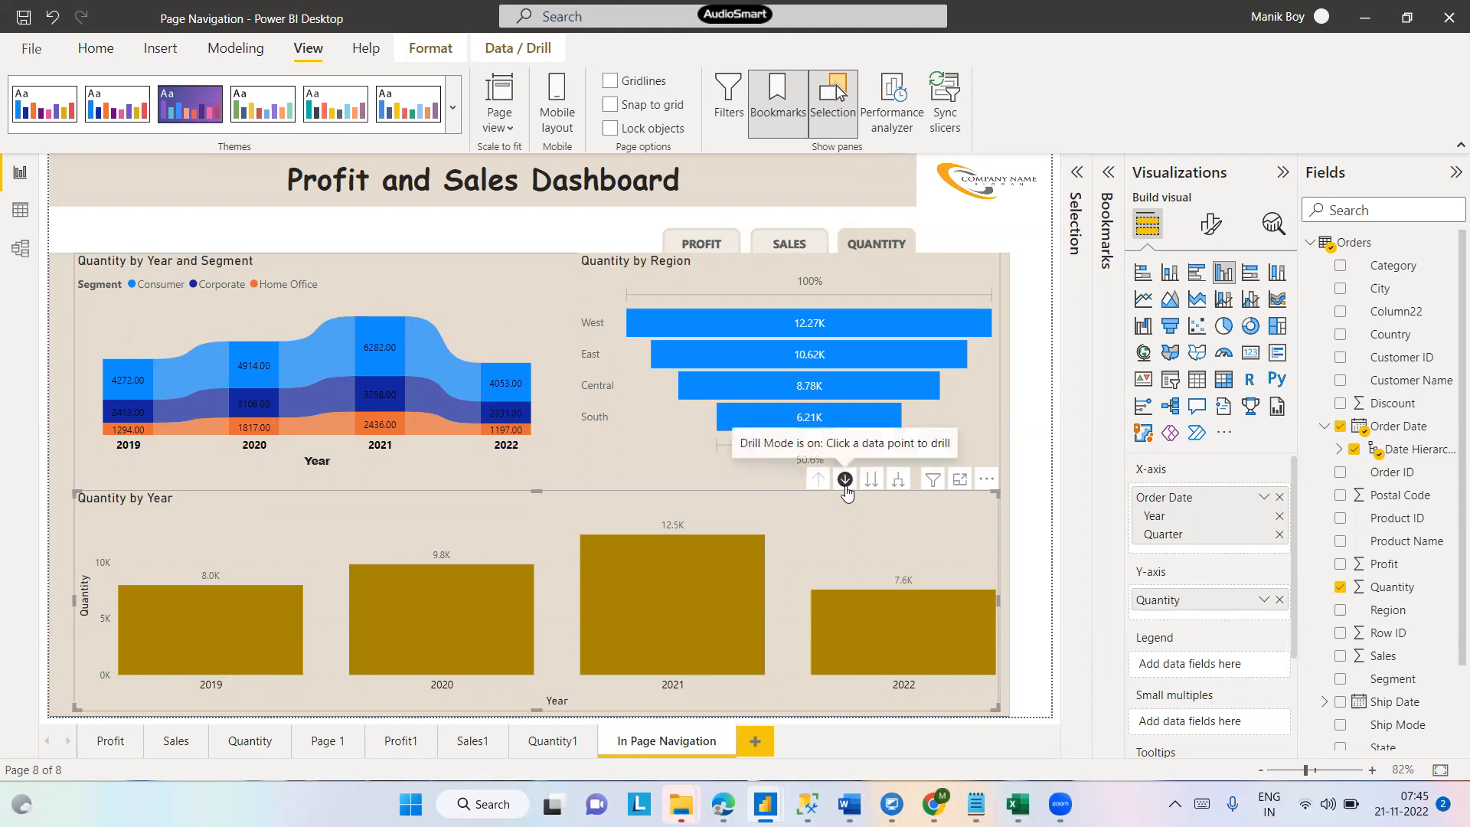
pyautogui.click(873, 481)
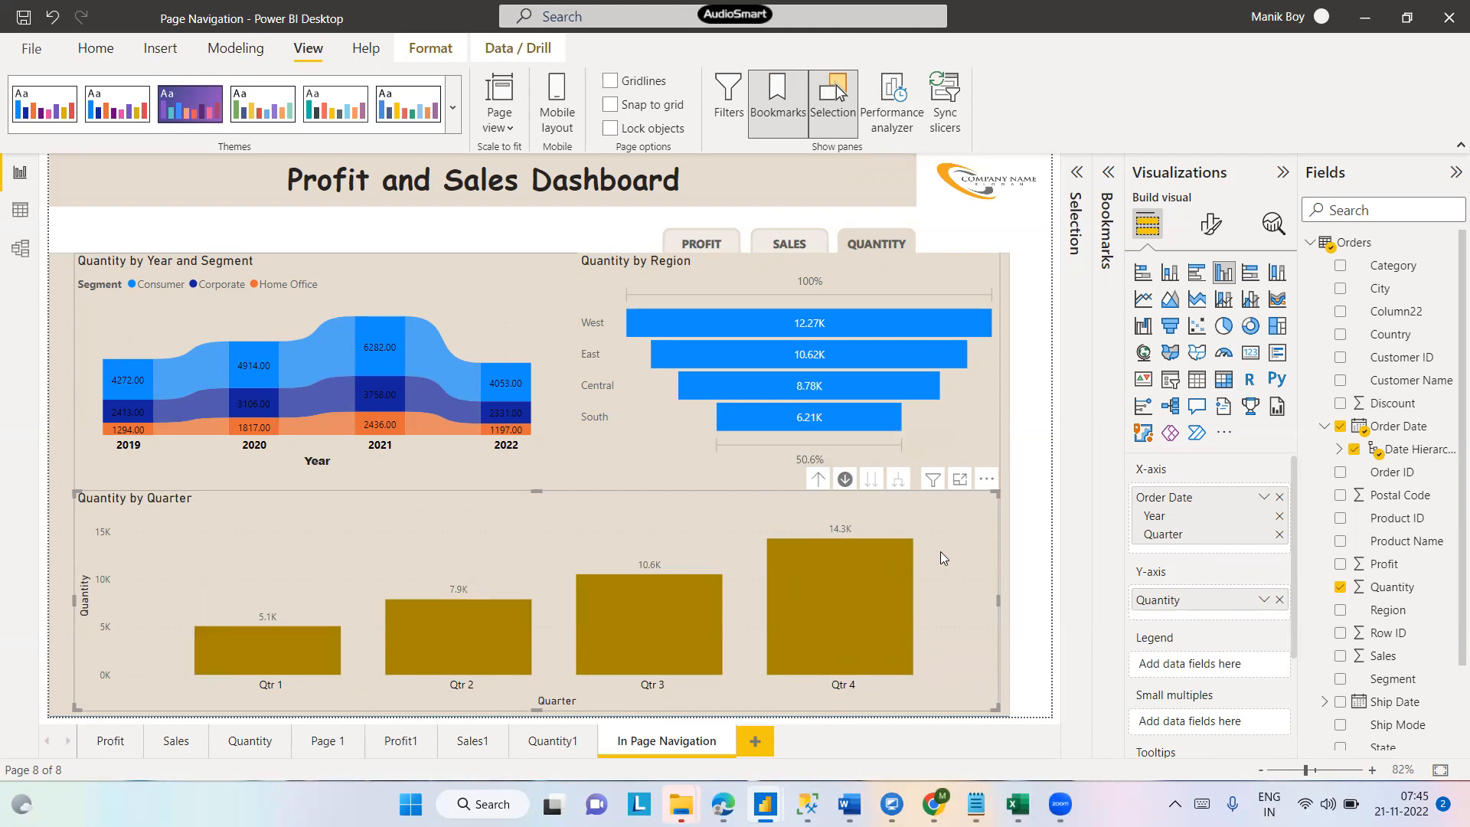
pyautogui.click(818, 480)
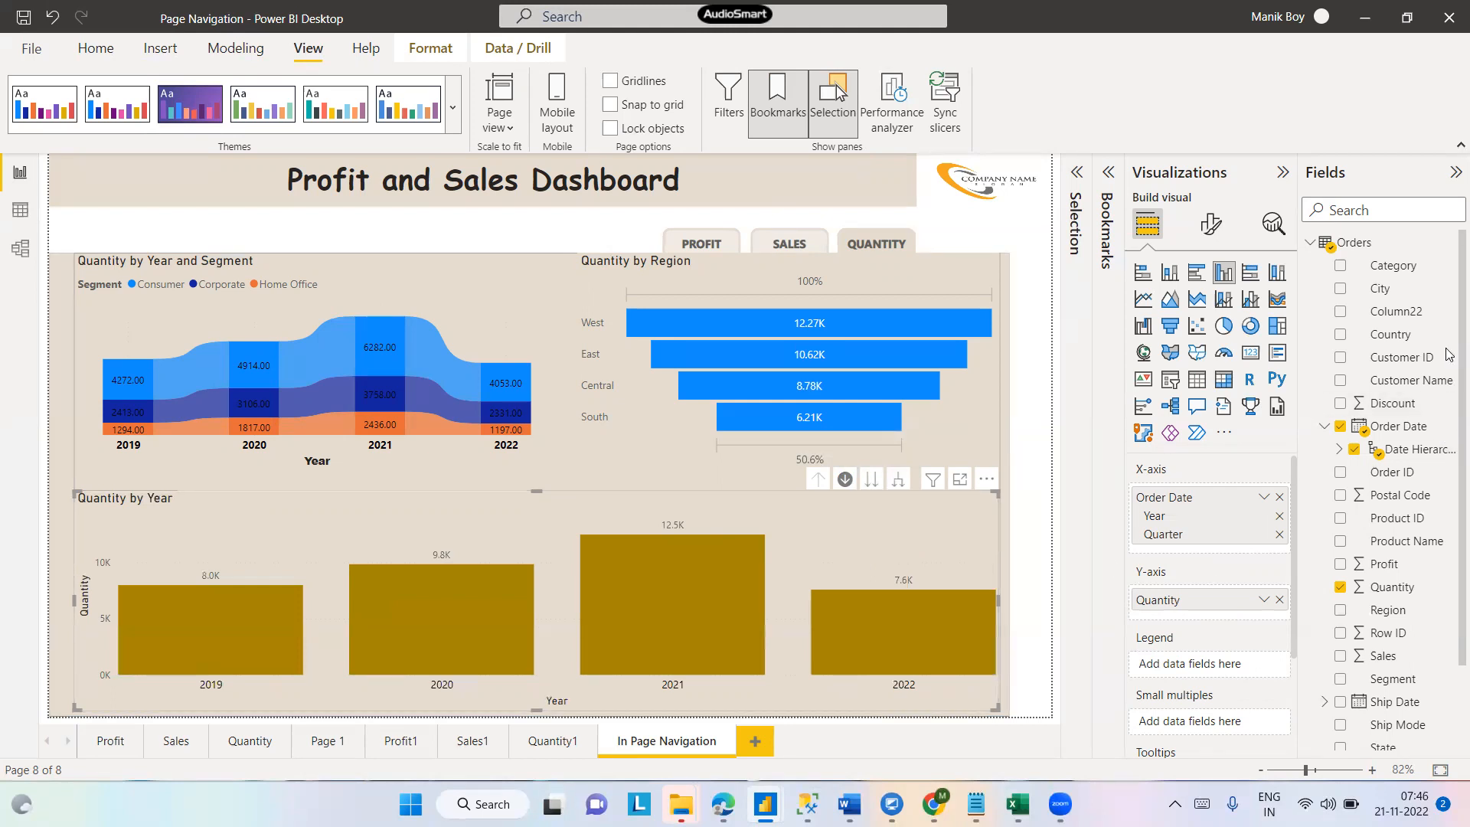
pyautogui.click(1339, 450)
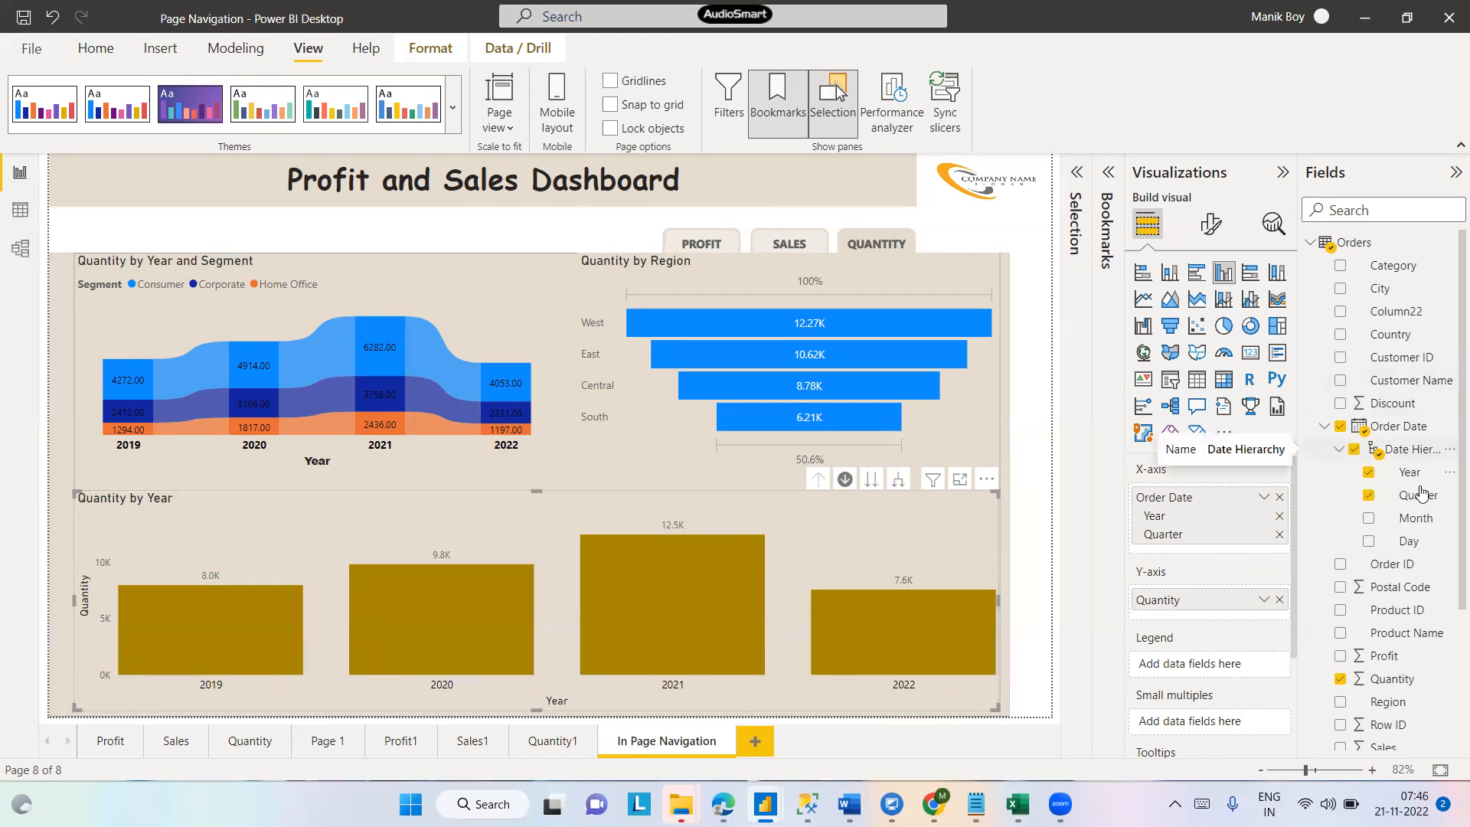
# - Add Month to the Quantity by Year chart's date hierarchy and go down to the month level
pyautogui.click(1368, 518)
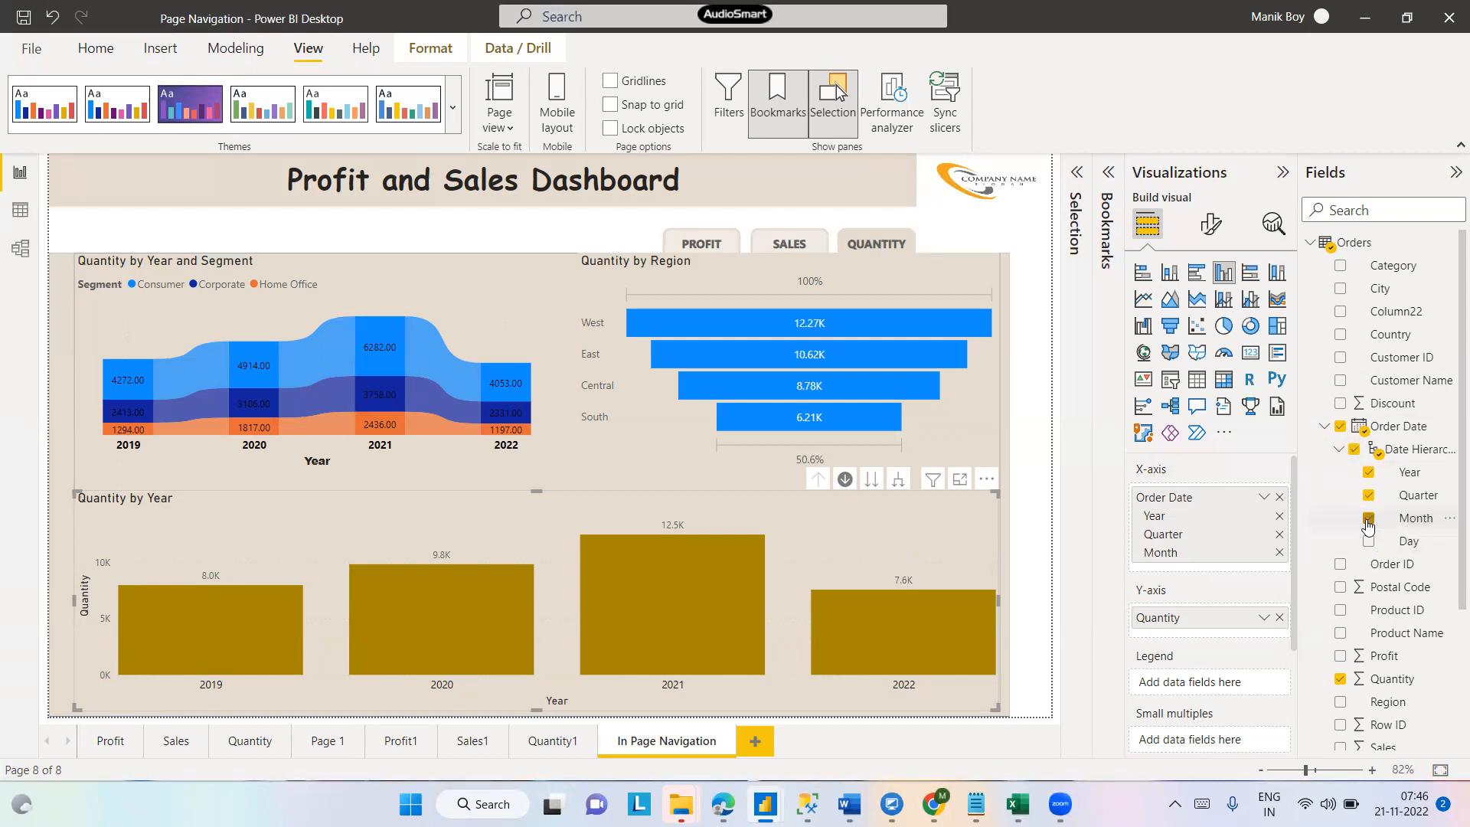
pyautogui.click(871, 482)
pyautogui.click(871, 483)
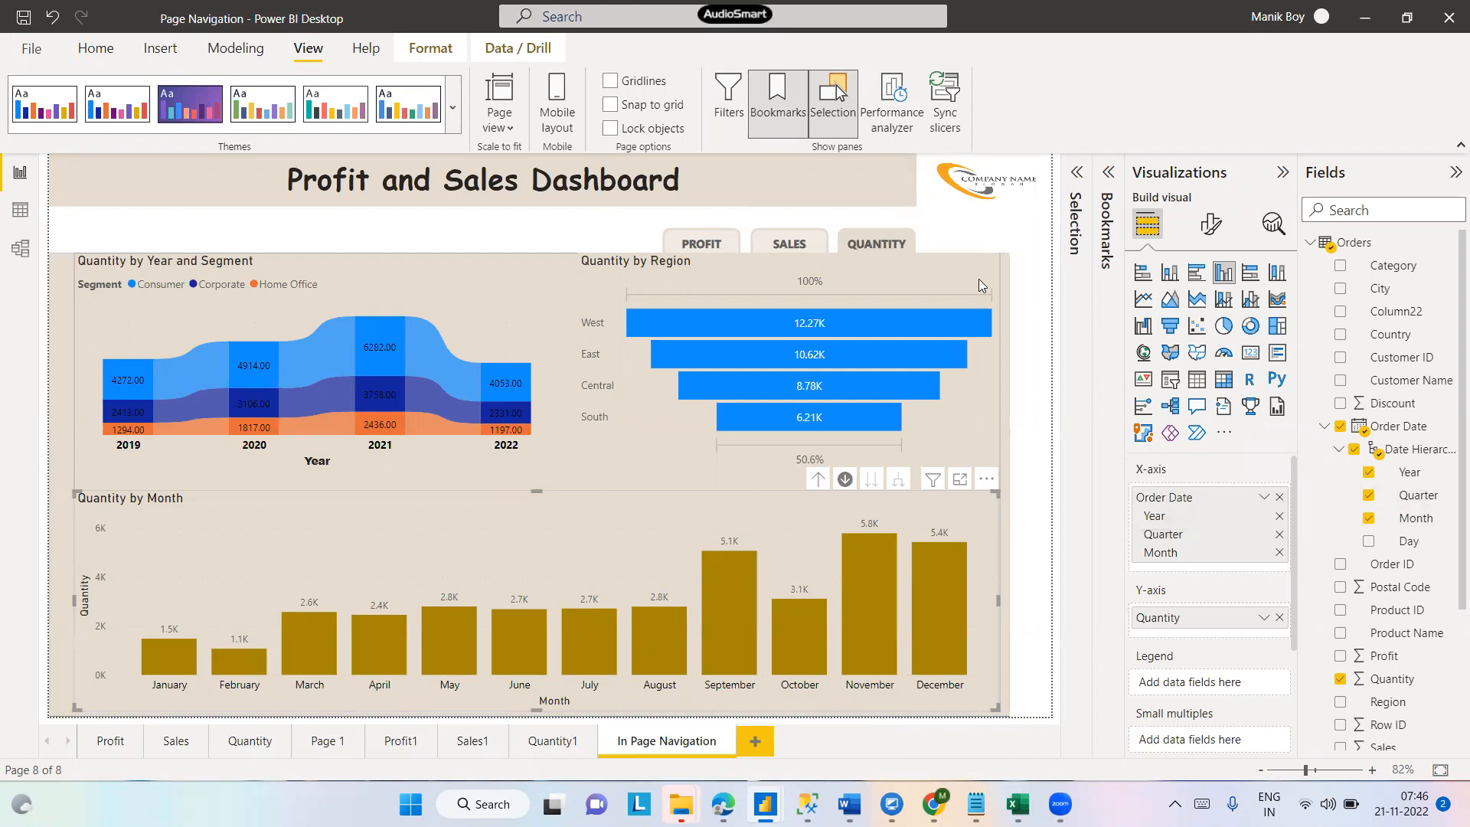
# - Create a new slicer visual from the Order Date hierarchy's Year field
pyautogui.click(501, 231)
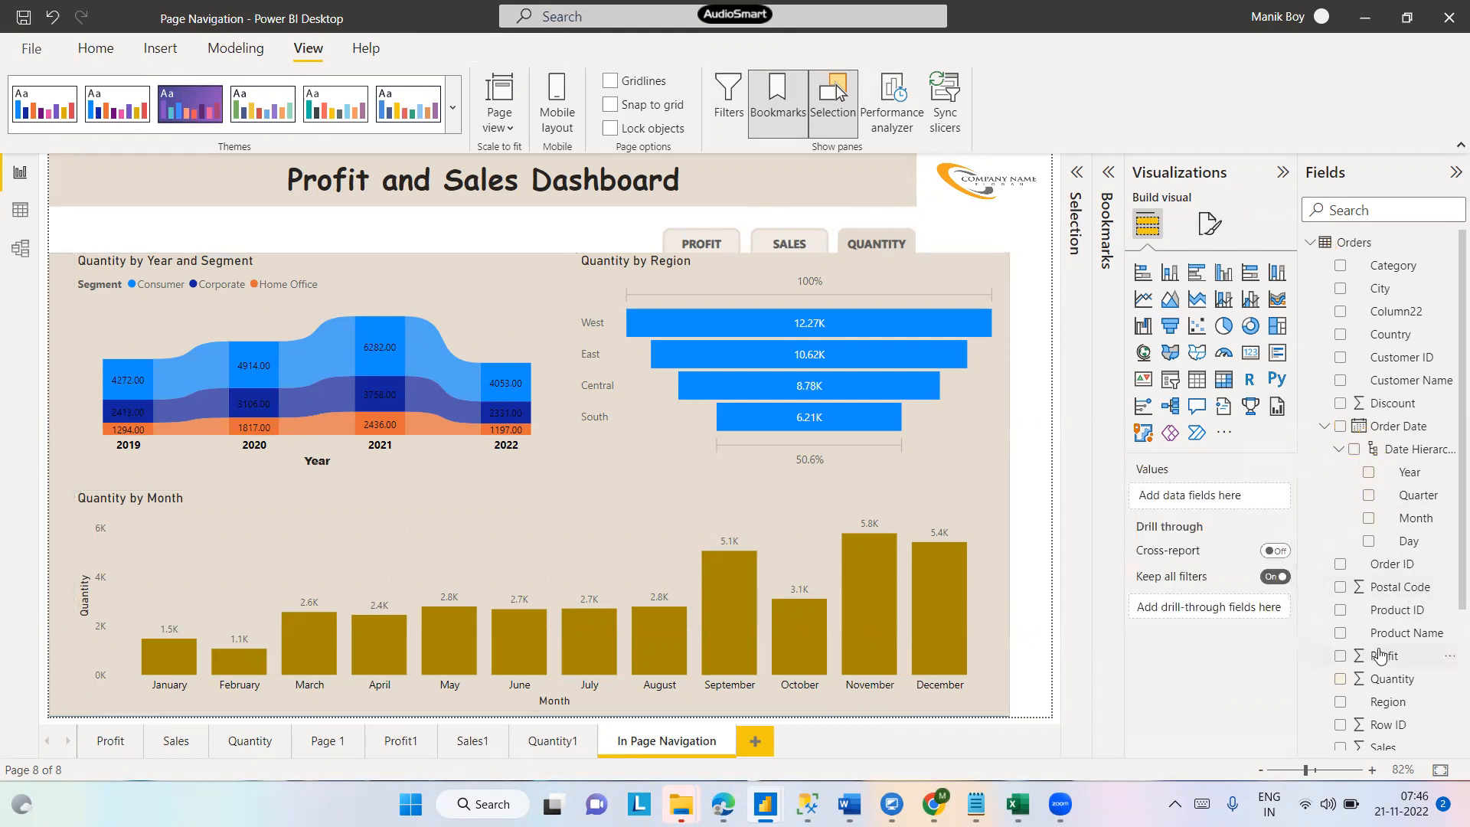
pyautogui.click(1369, 472)
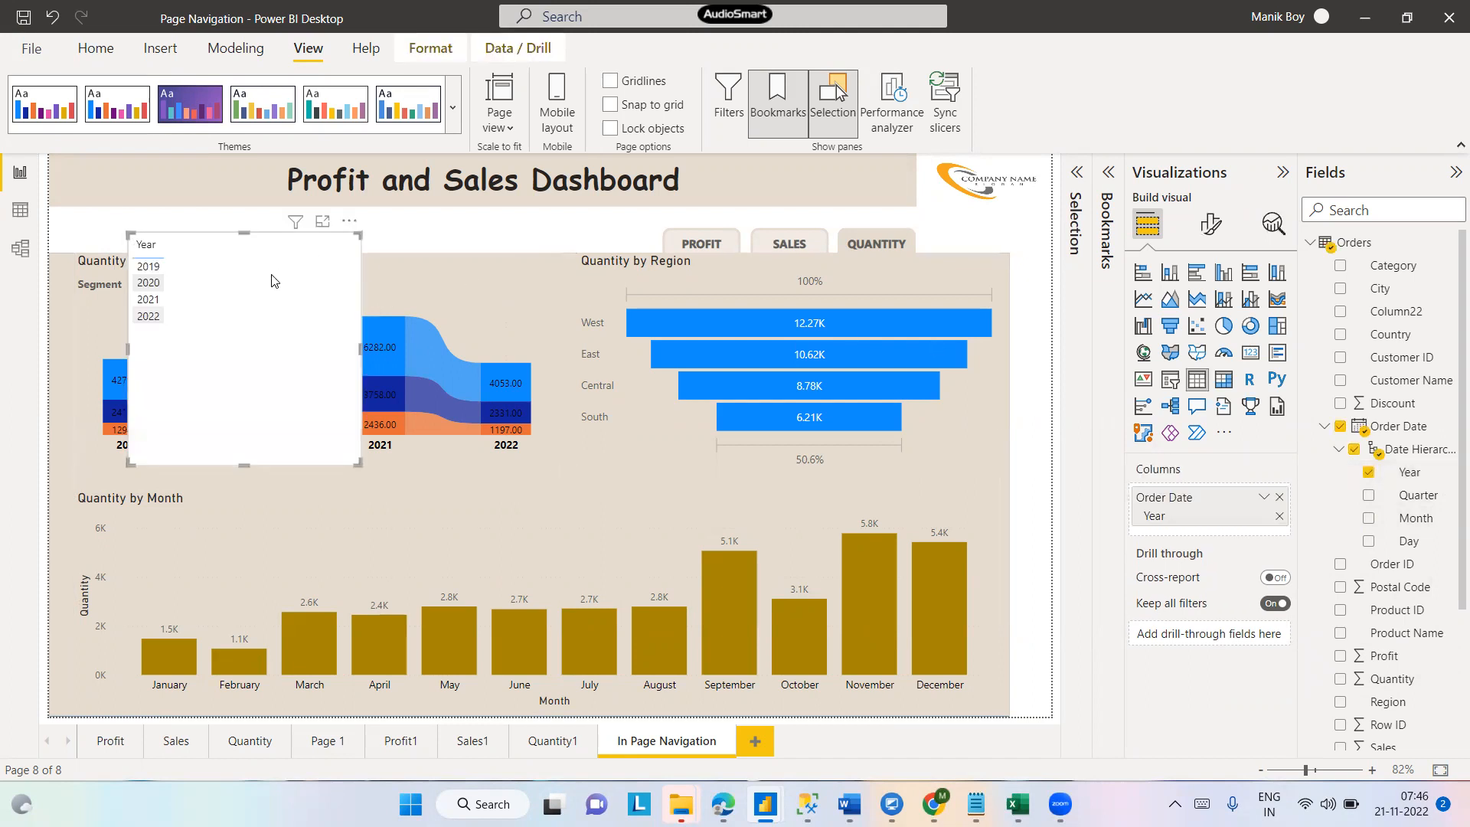
pyautogui.click(1175, 386)
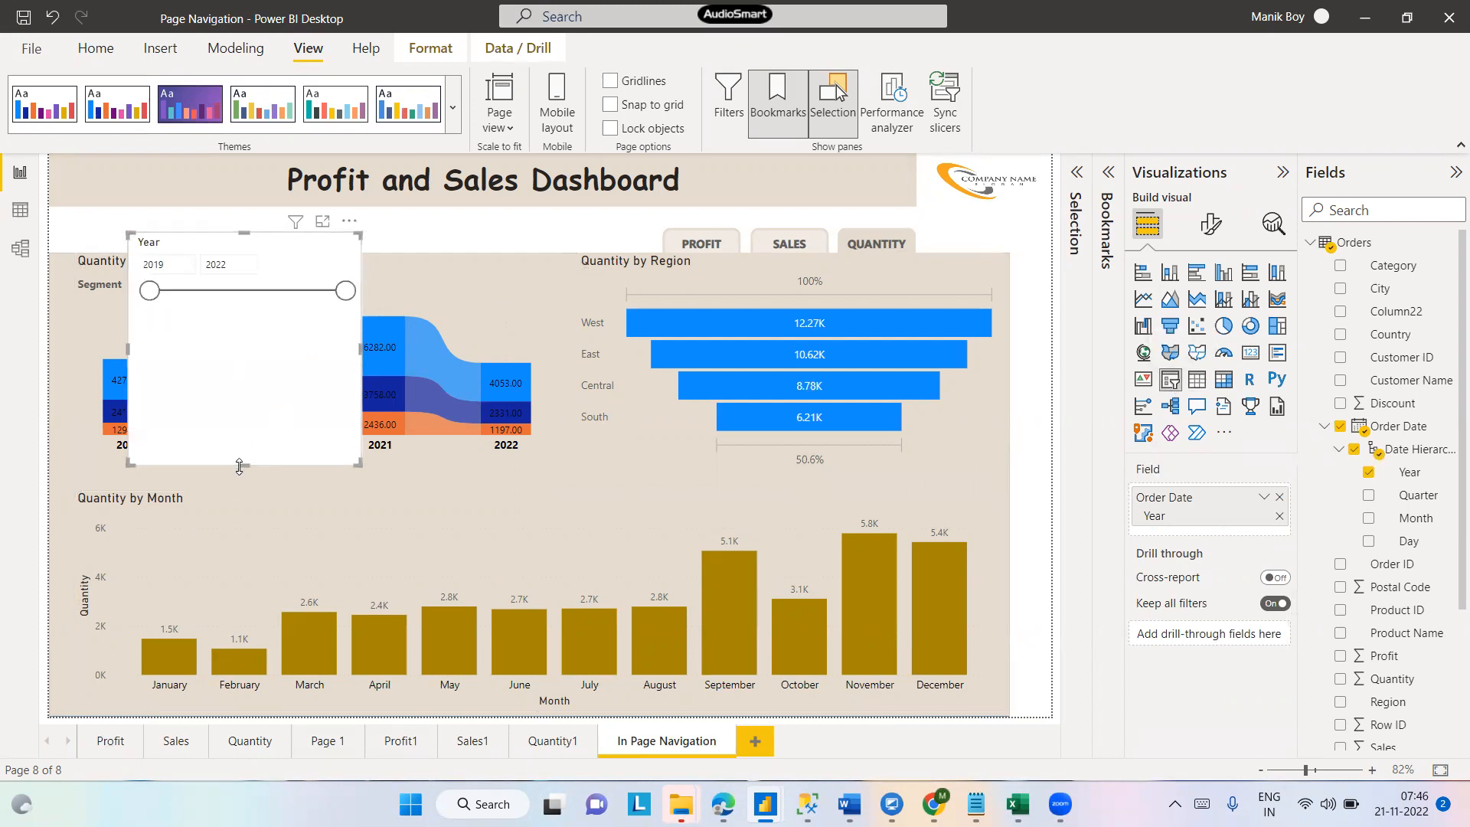
# - Move the Year slicer to the dashboard's upper-left corner above the charts and resize it
pyautogui.moveTo(247, 463); pyautogui.dragTo(254, 320)
pyautogui.moveTo(274, 258); pyautogui.dragTo(196, 233)
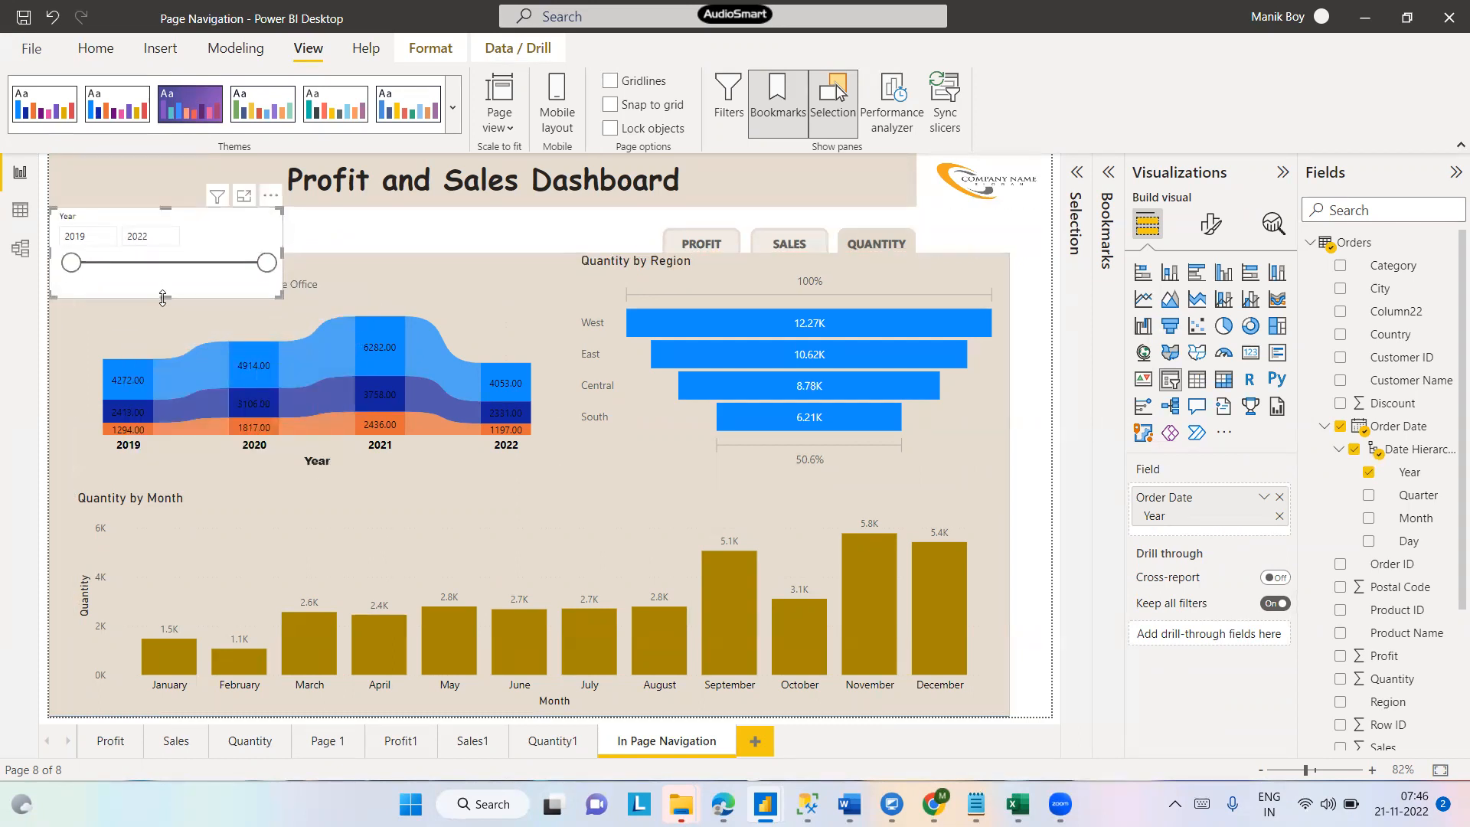
pyautogui.moveTo(162, 298); pyautogui.dragTo(183, 250)
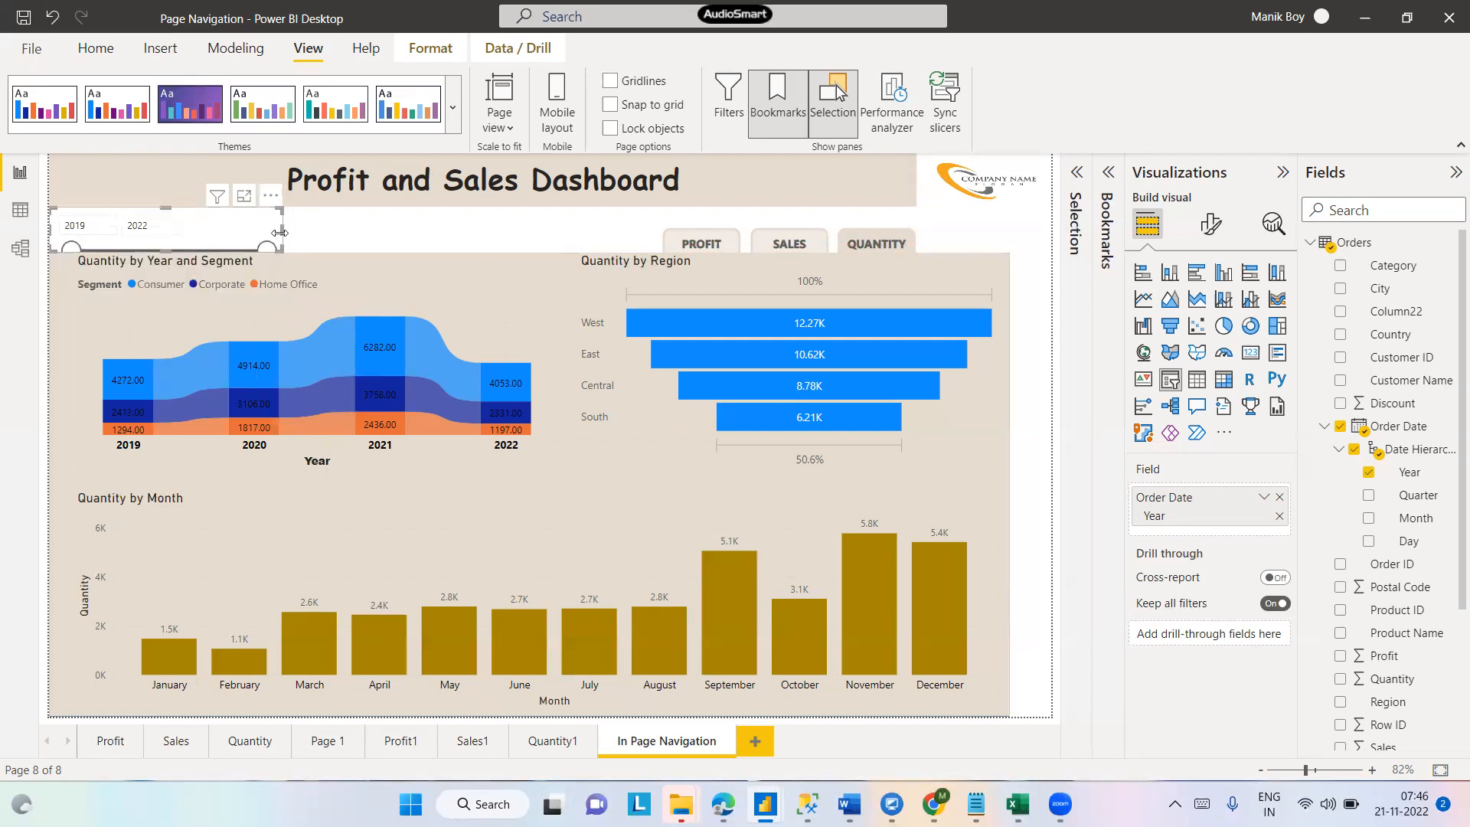
pyautogui.moveTo(282, 230); pyautogui.dragTo(401, 230)
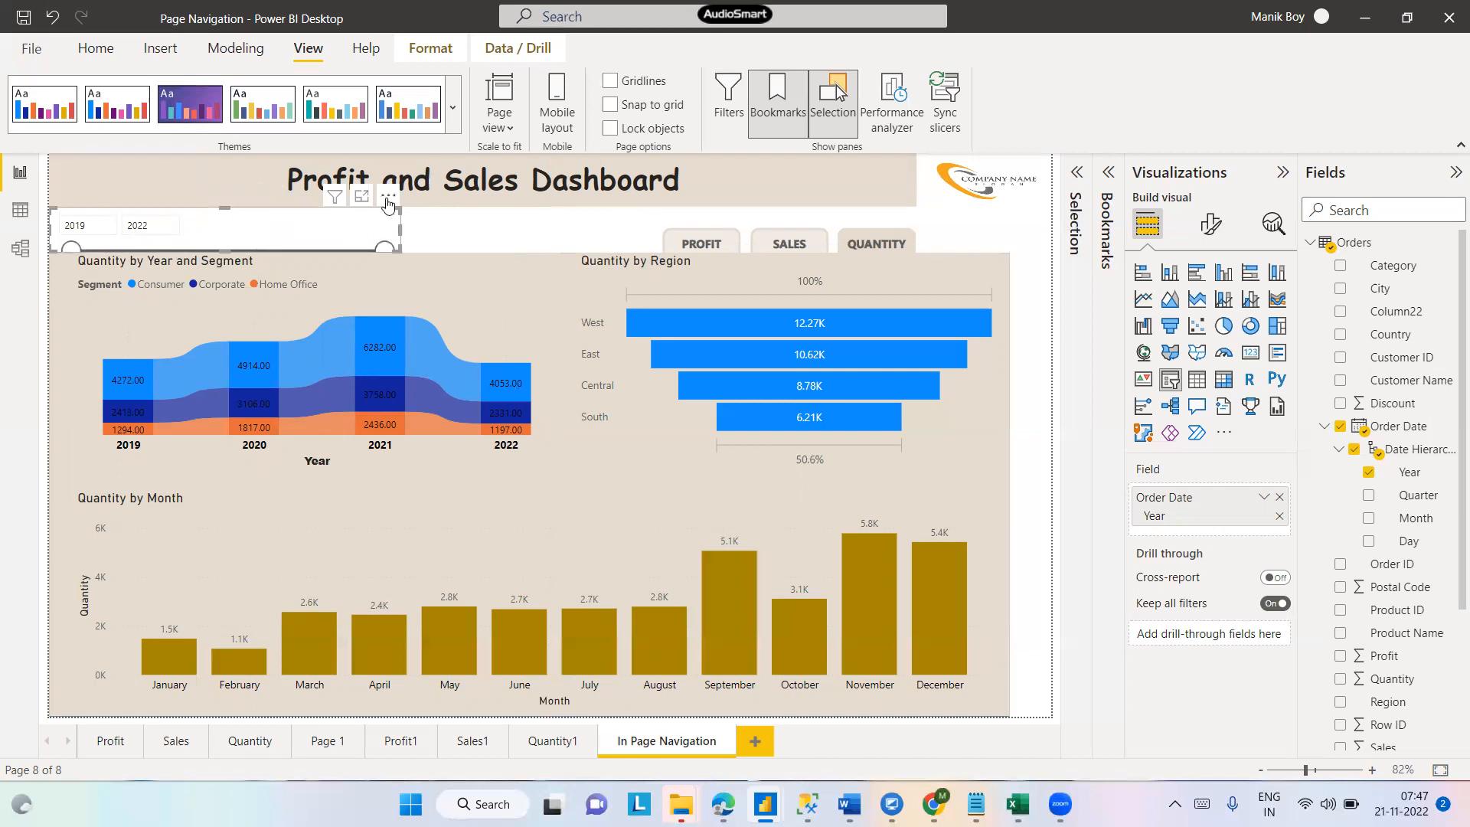
pyautogui.moveTo(225, 251); pyautogui.dragTo(234, 356)
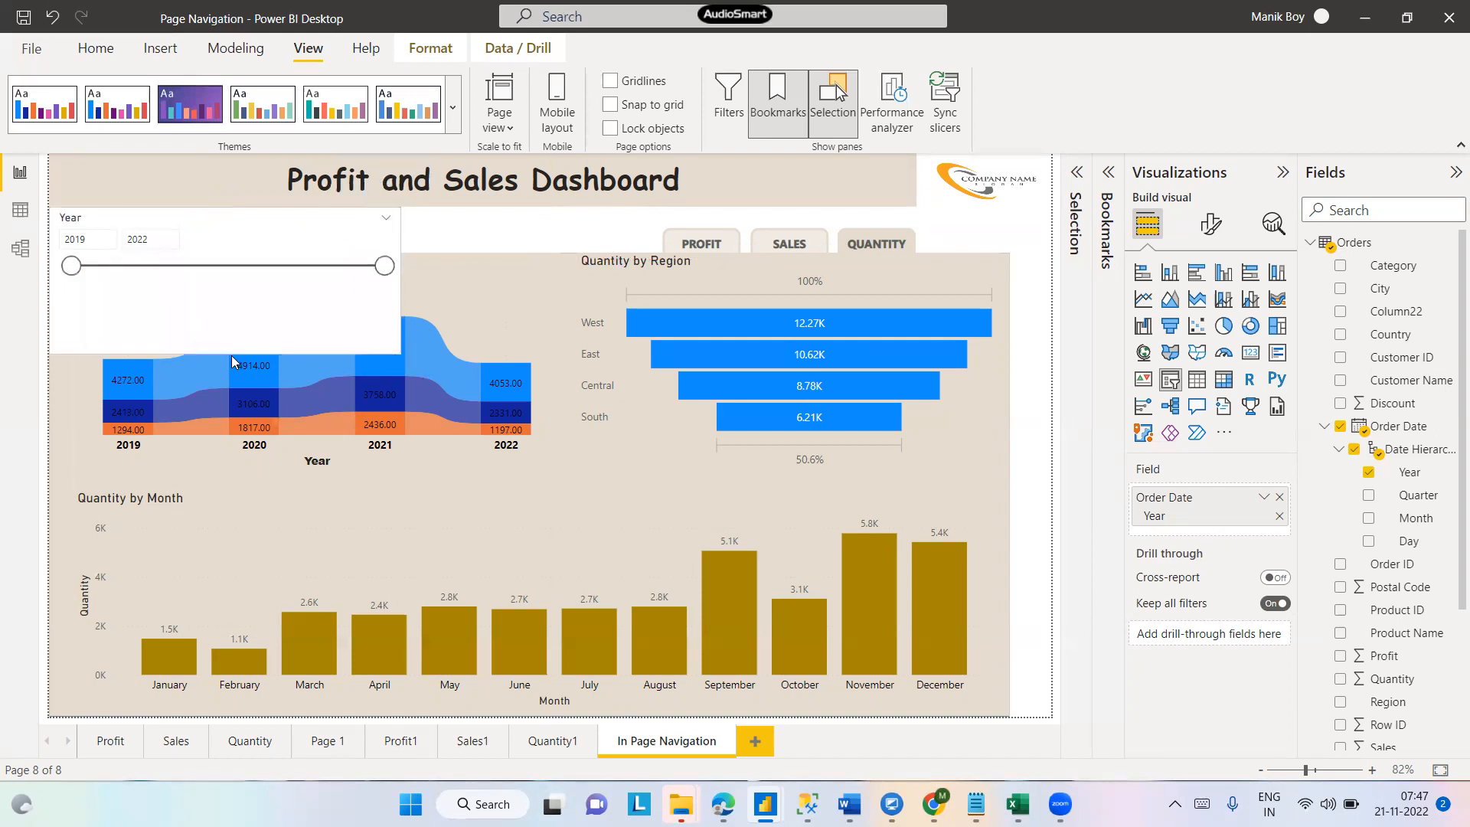
# - Switch the Year slicer's style to Dropdown and shrink its height to fit the dropdown
pyautogui.click(387, 223)
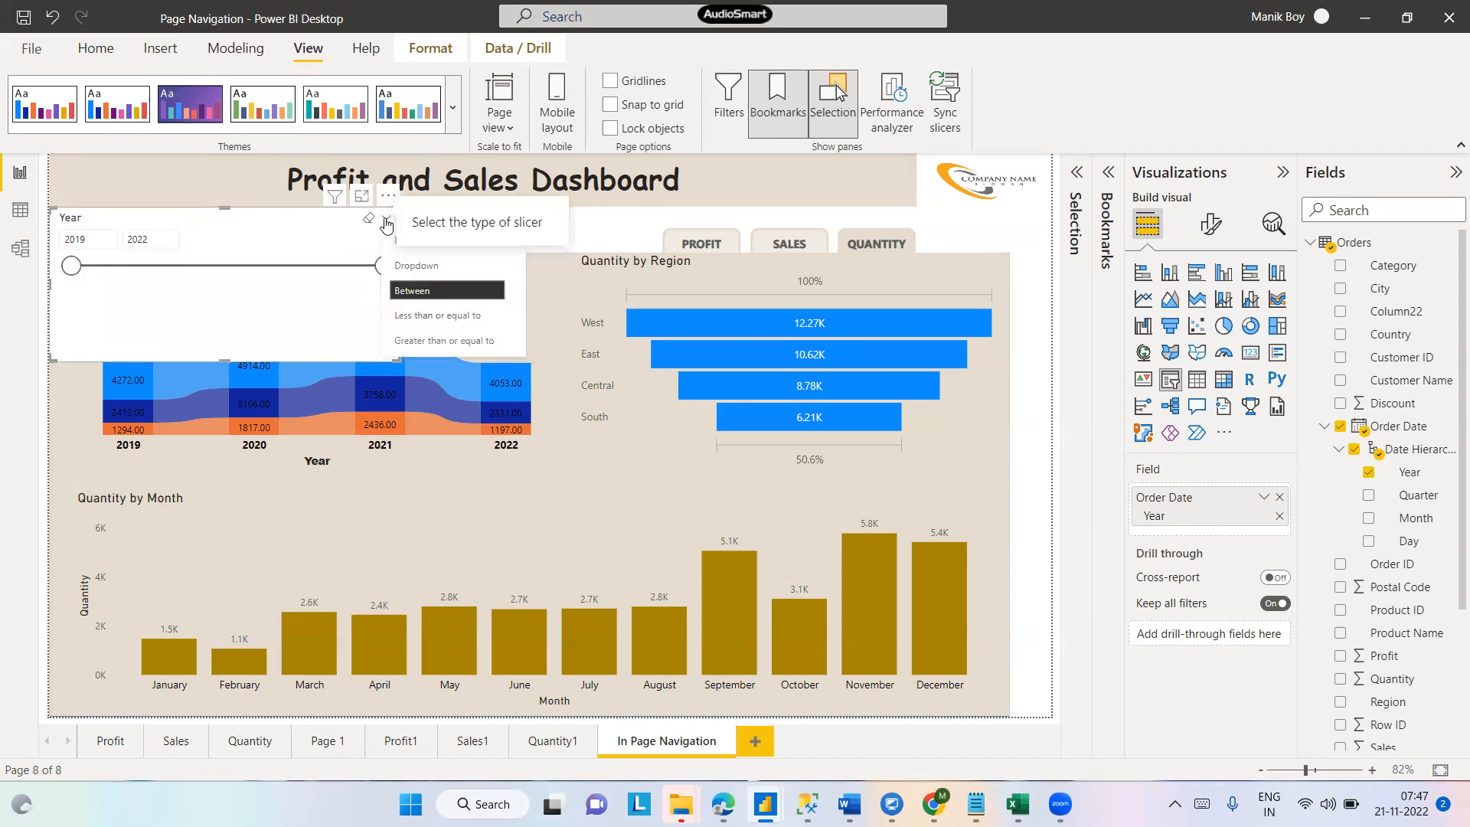
pyautogui.click(414, 267)
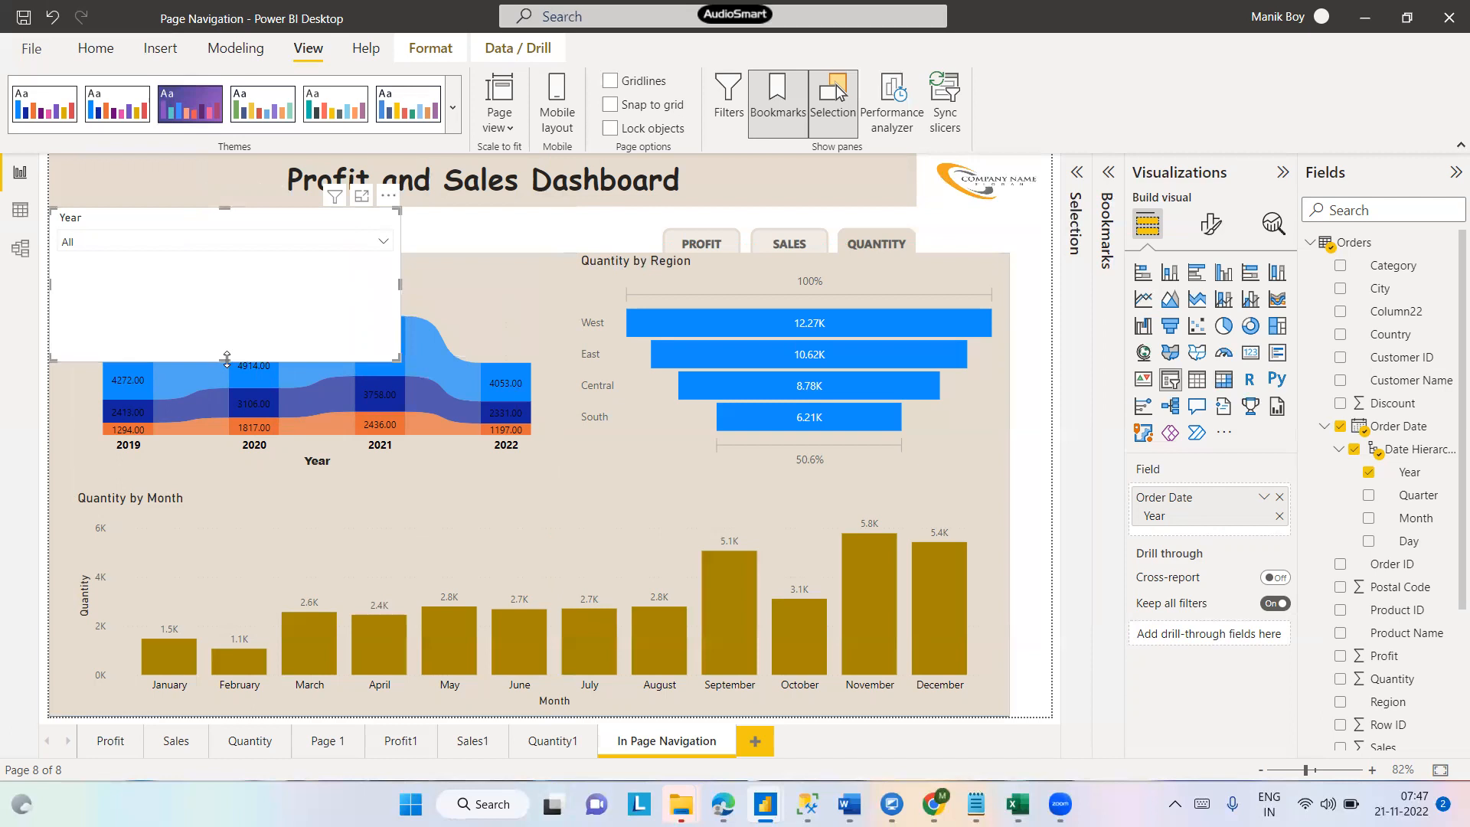
pyautogui.moveTo(226, 359); pyautogui.dragTo(227, 253)
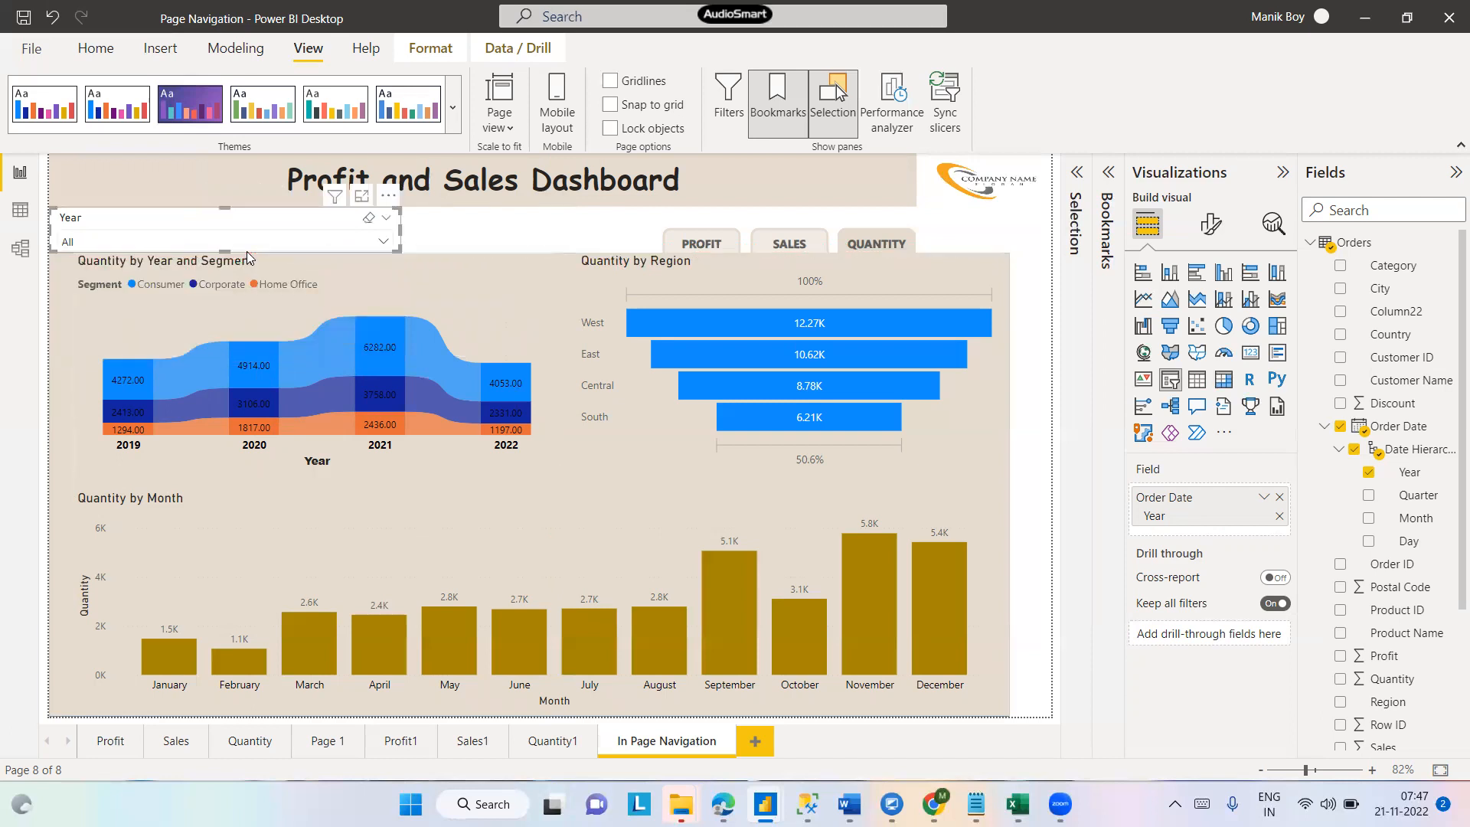
# - Narrow the Year dropdown slicer to about half its width
pyautogui.click(385, 243)
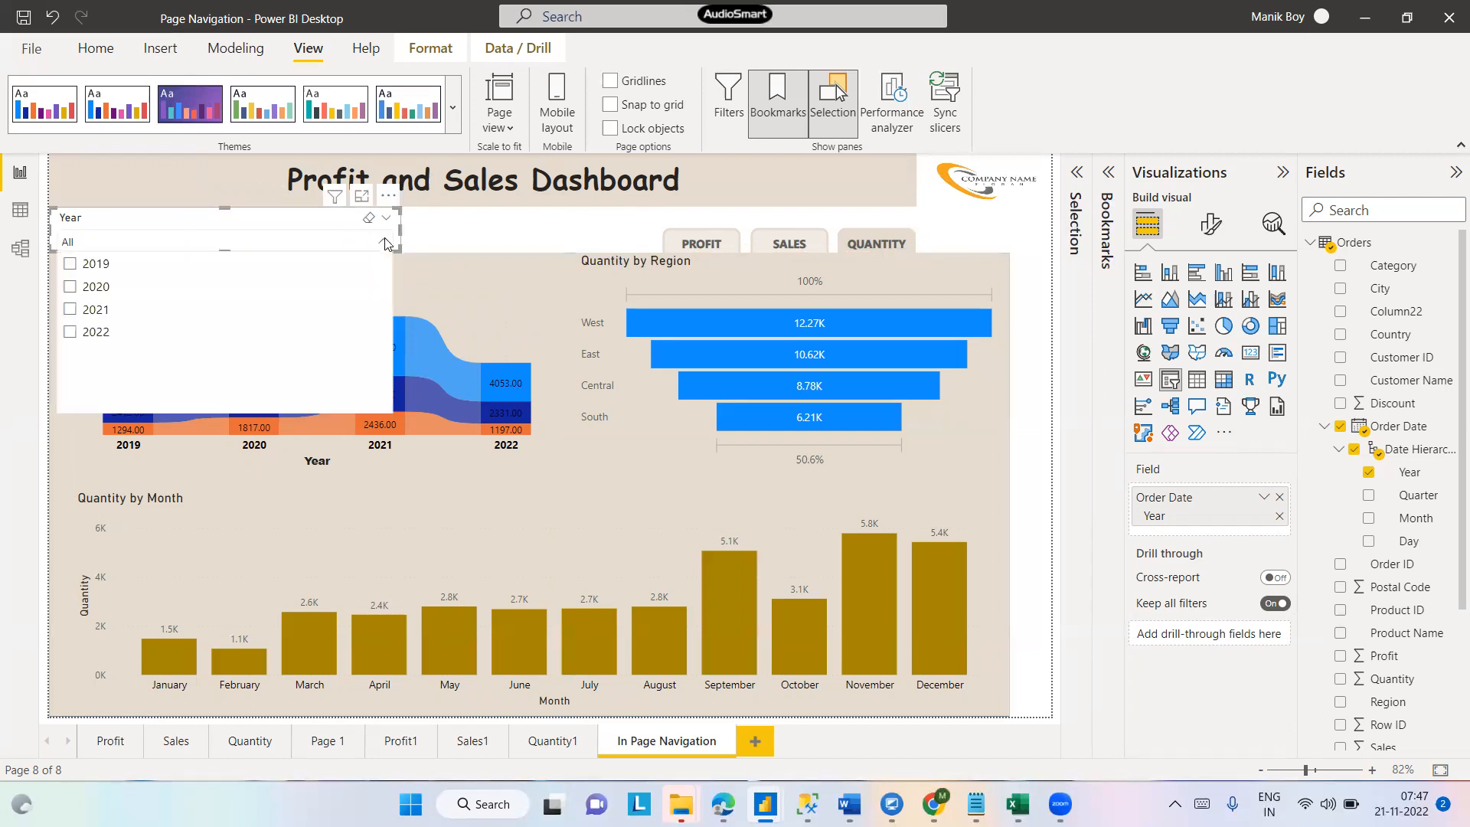
pyautogui.click(385, 244)
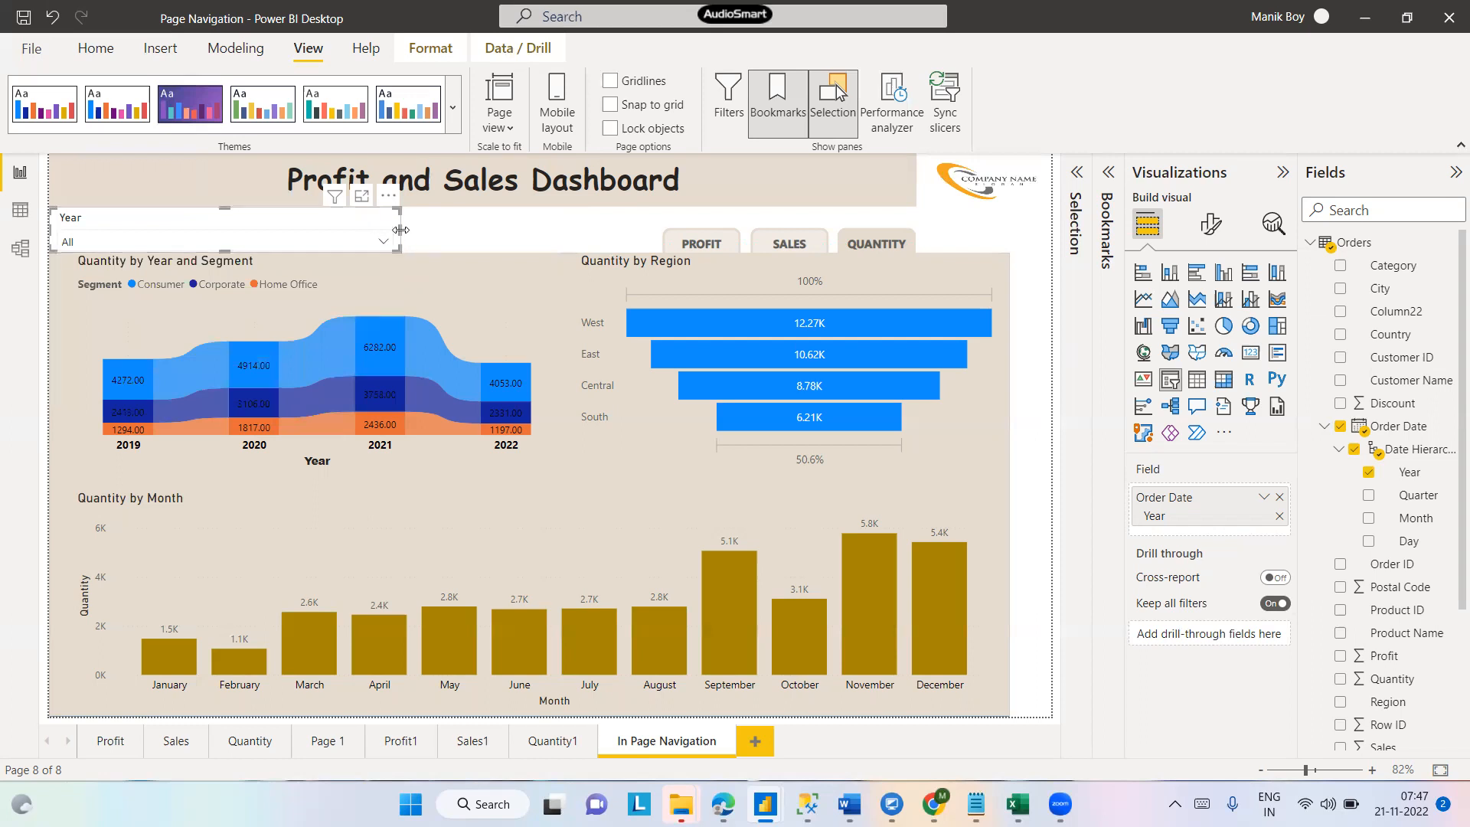
pyautogui.moveTo(400, 230); pyautogui.dragTo(233, 232)
# - Filter the page to 2021 using the Year slicer
pyautogui.click(218, 243)
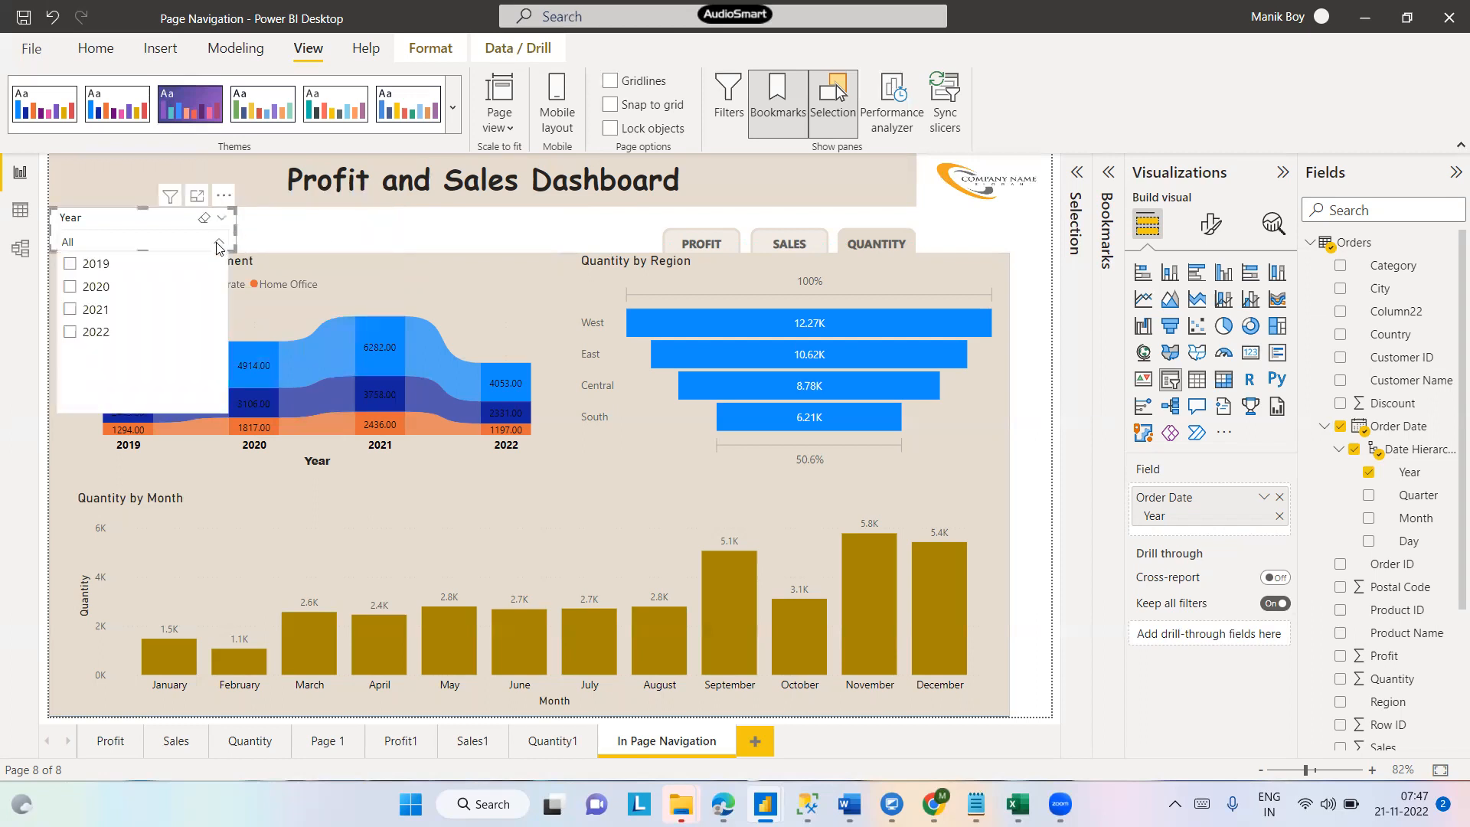
pyautogui.click(69, 310)
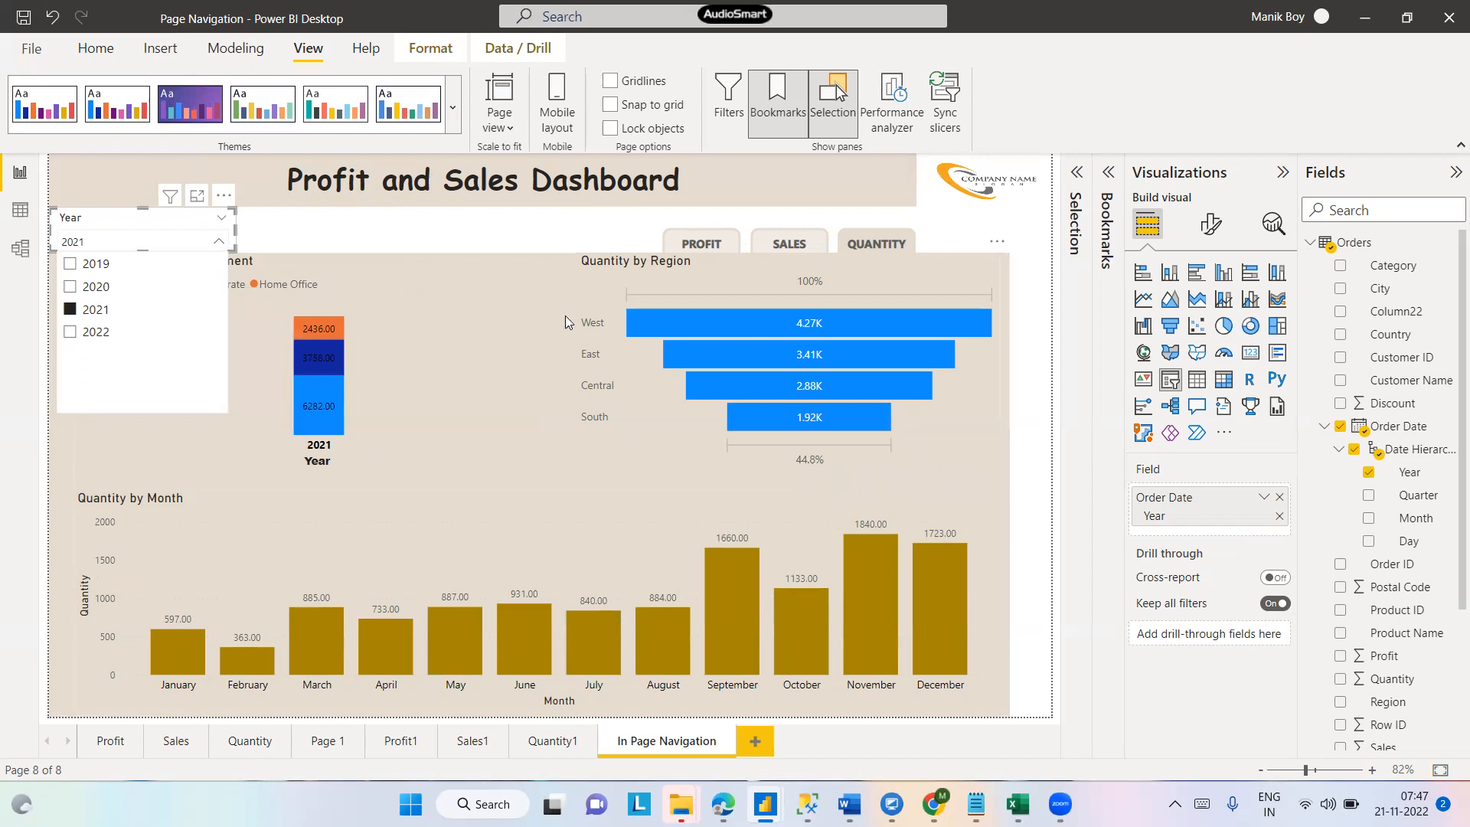
pyautogui.click(436, 236)
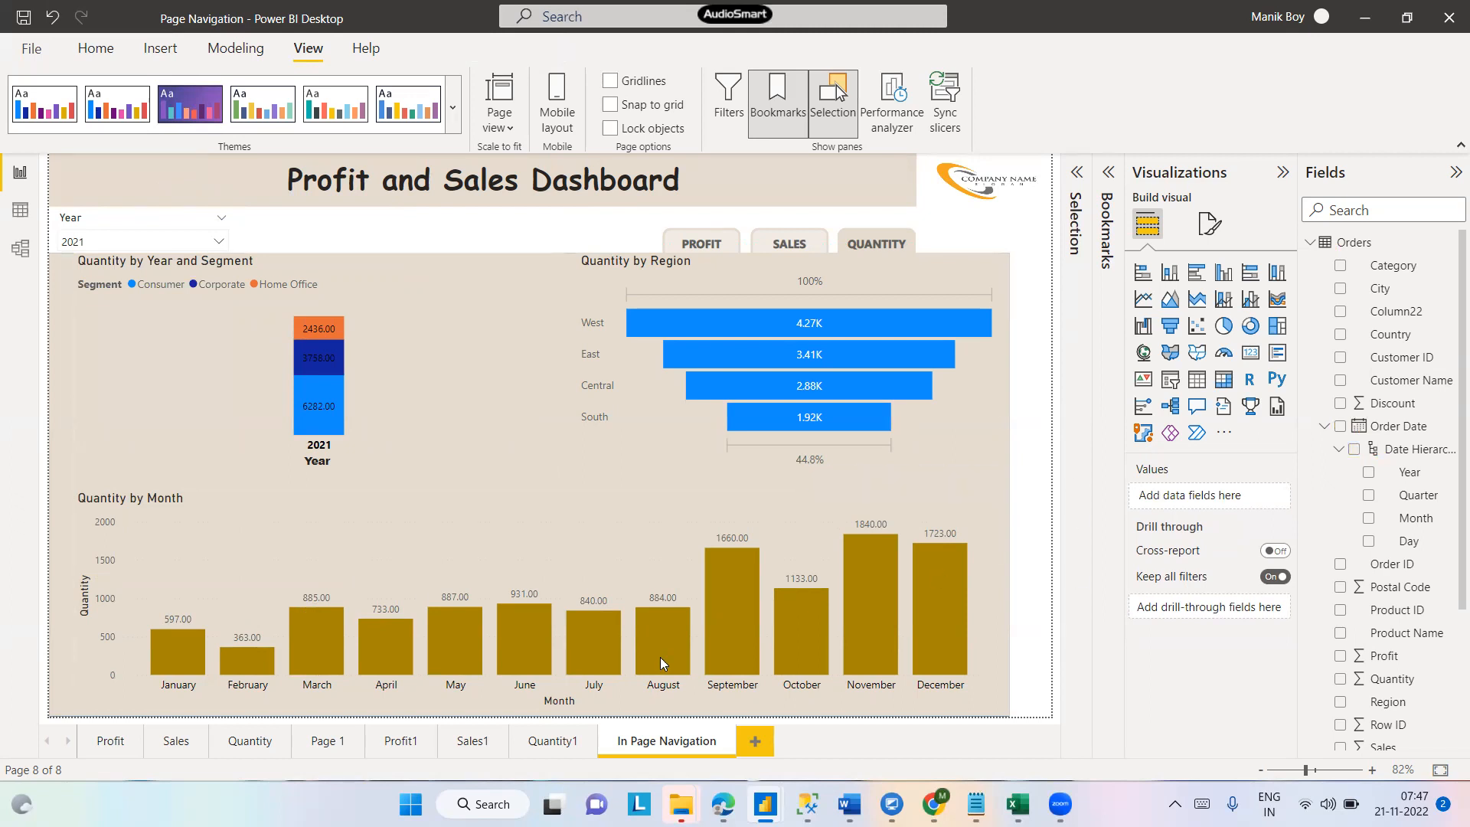
# - Select the Quantity by Month chart and set the Quantity field's decimal places to 0
pyautogui.click(982, 636)
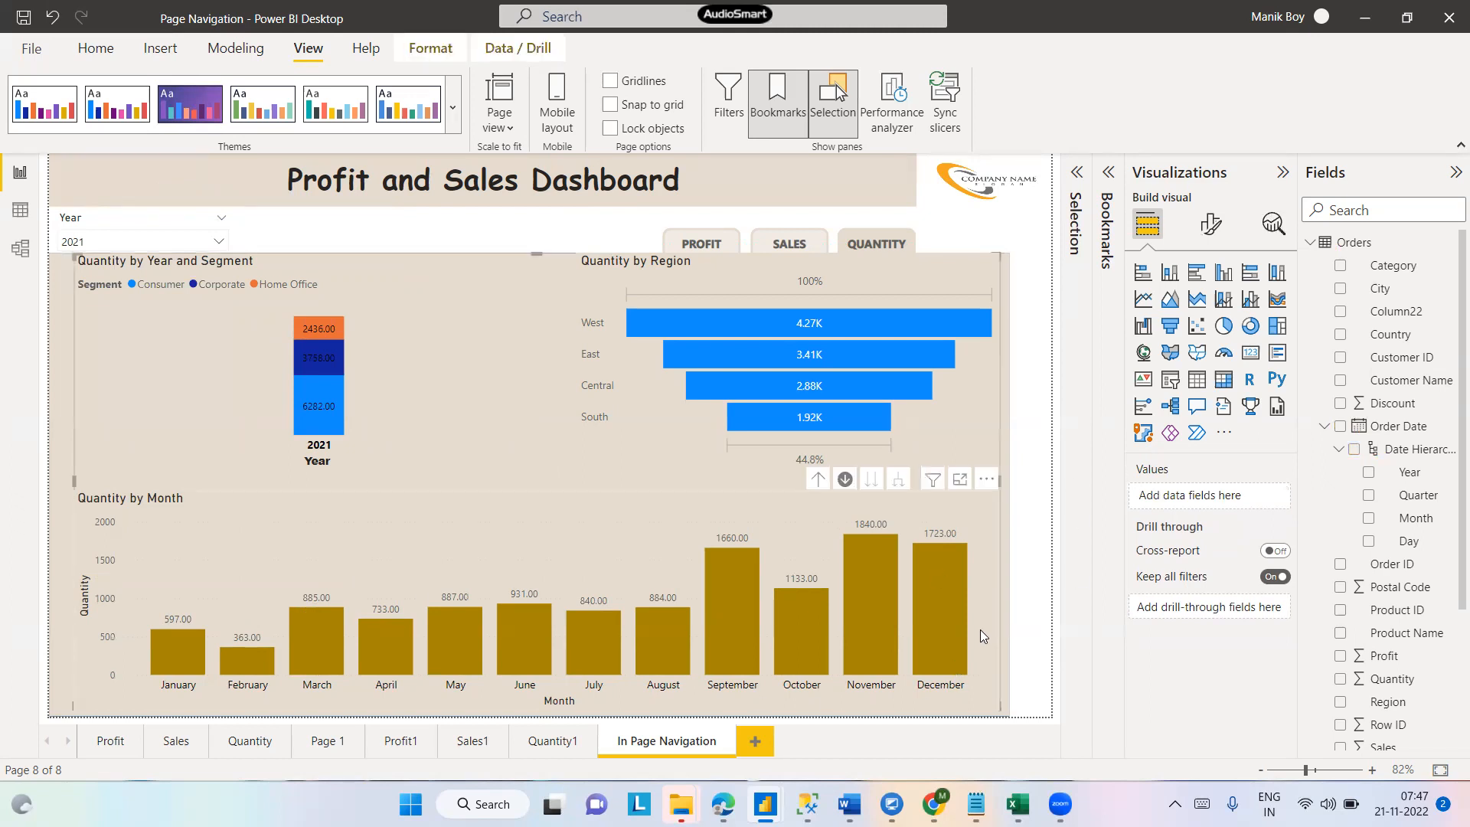
pyautogui.click(557, 565)
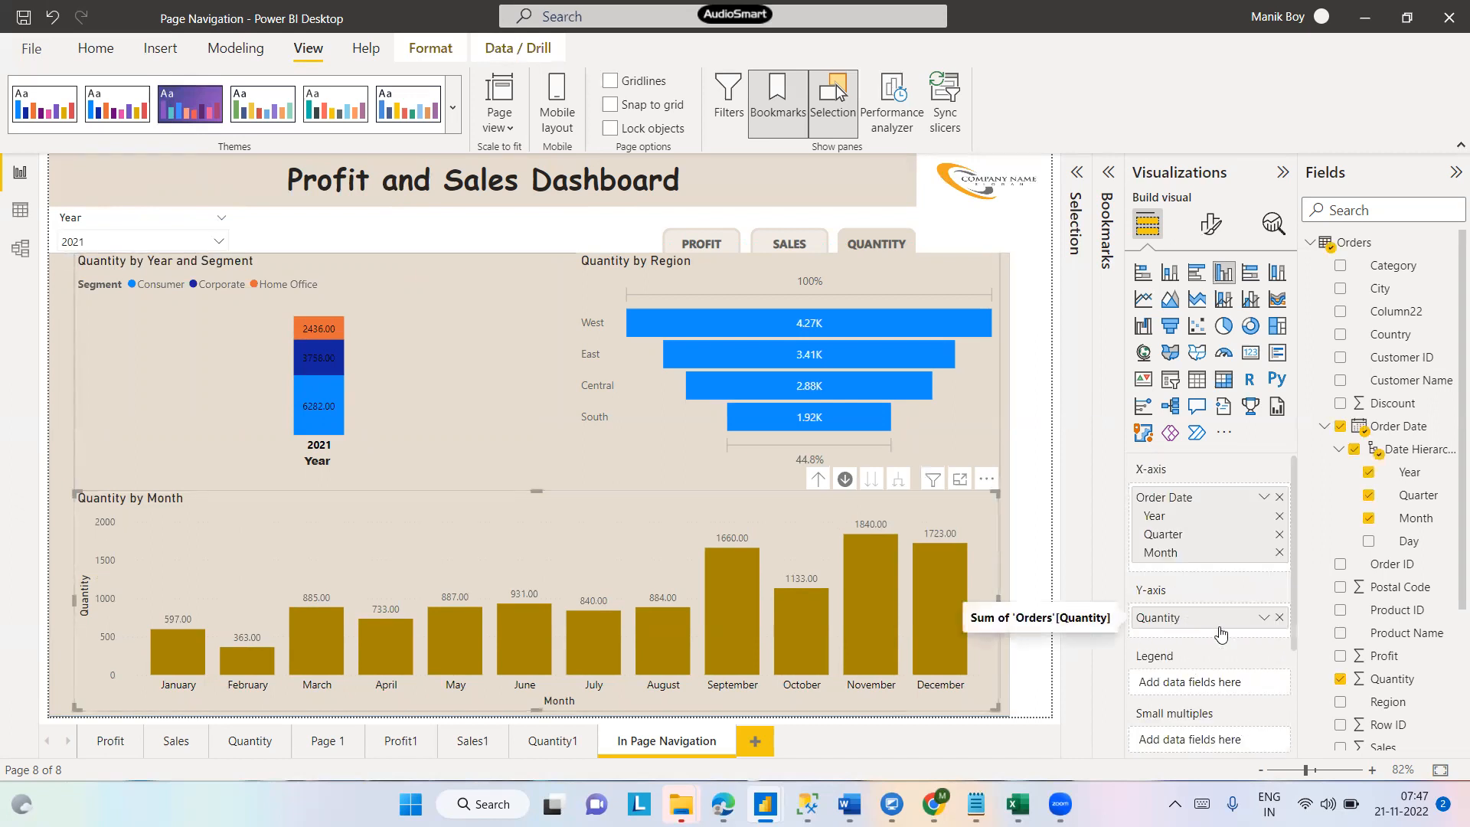
pyautogui.click(1381, 687)
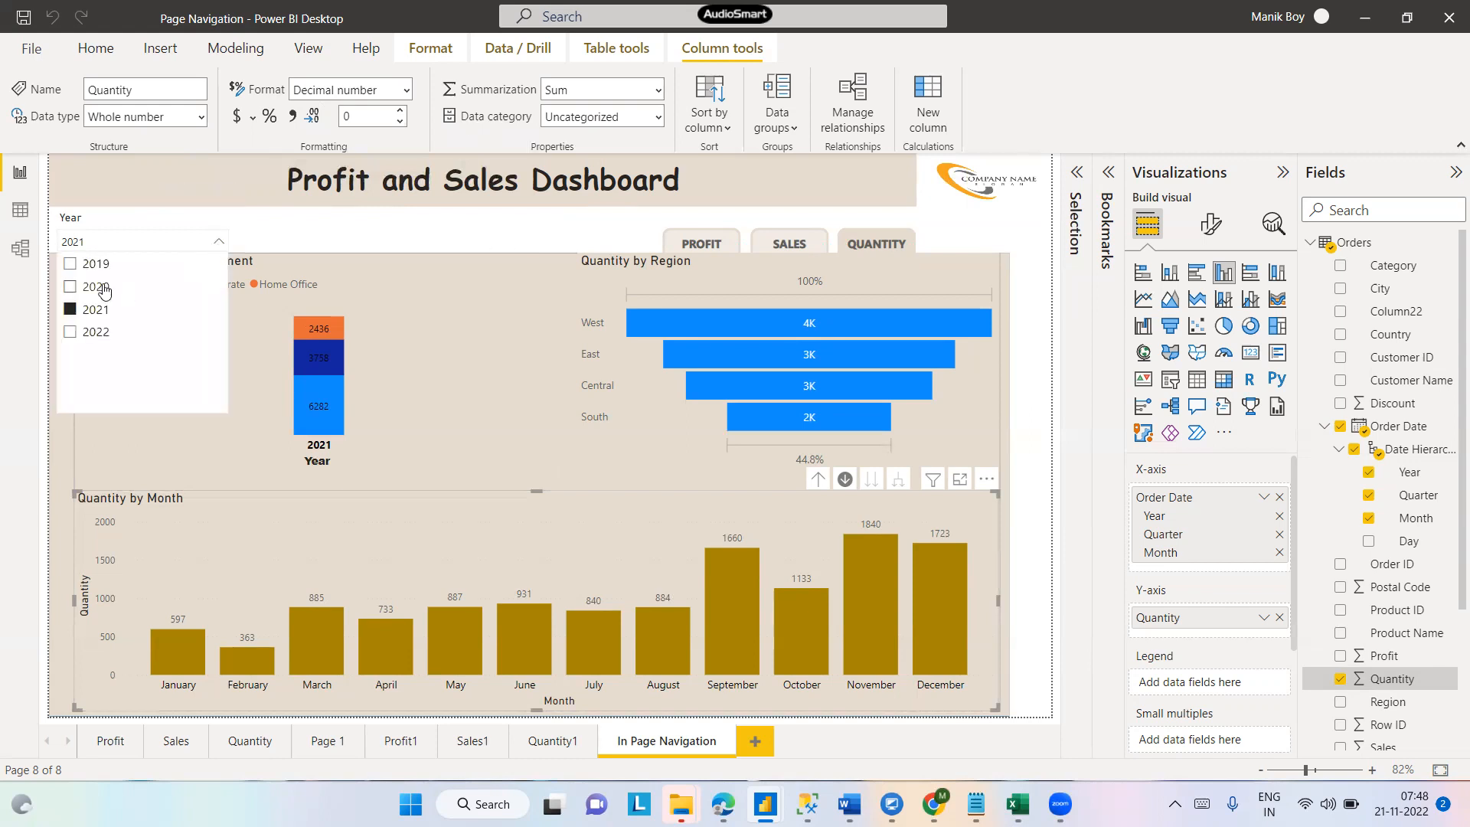
# - Add 2020 to the Year slicer selection and turn on the slicer's Show "Select all" option
pyautogui.keyDown('ctrl'); pyautogui.click(91, 289); pyautogui.keyUp('ctrl')
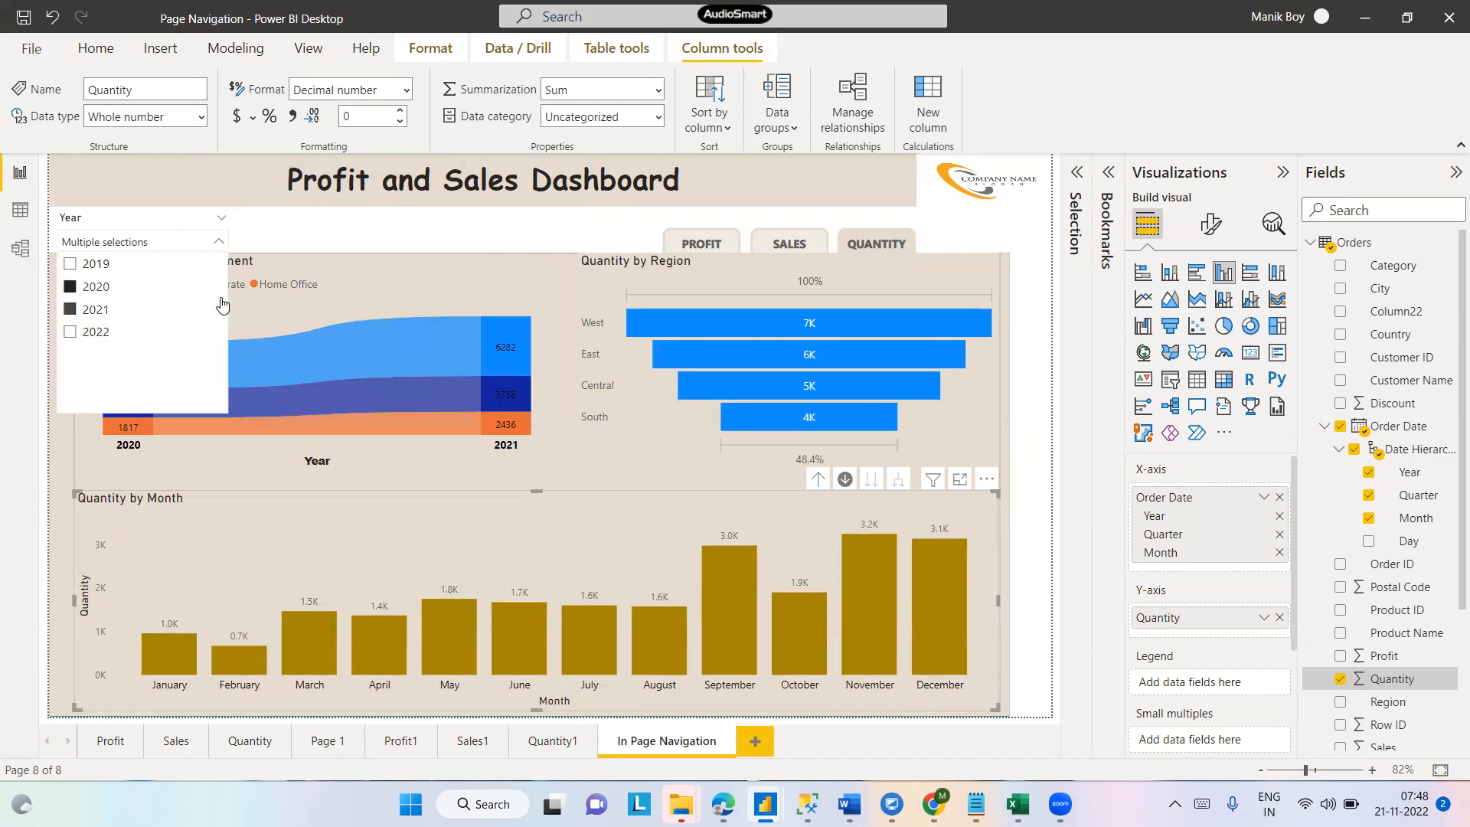
pyautogui.click(1211, 230)
pyautogui.click(201, 224)
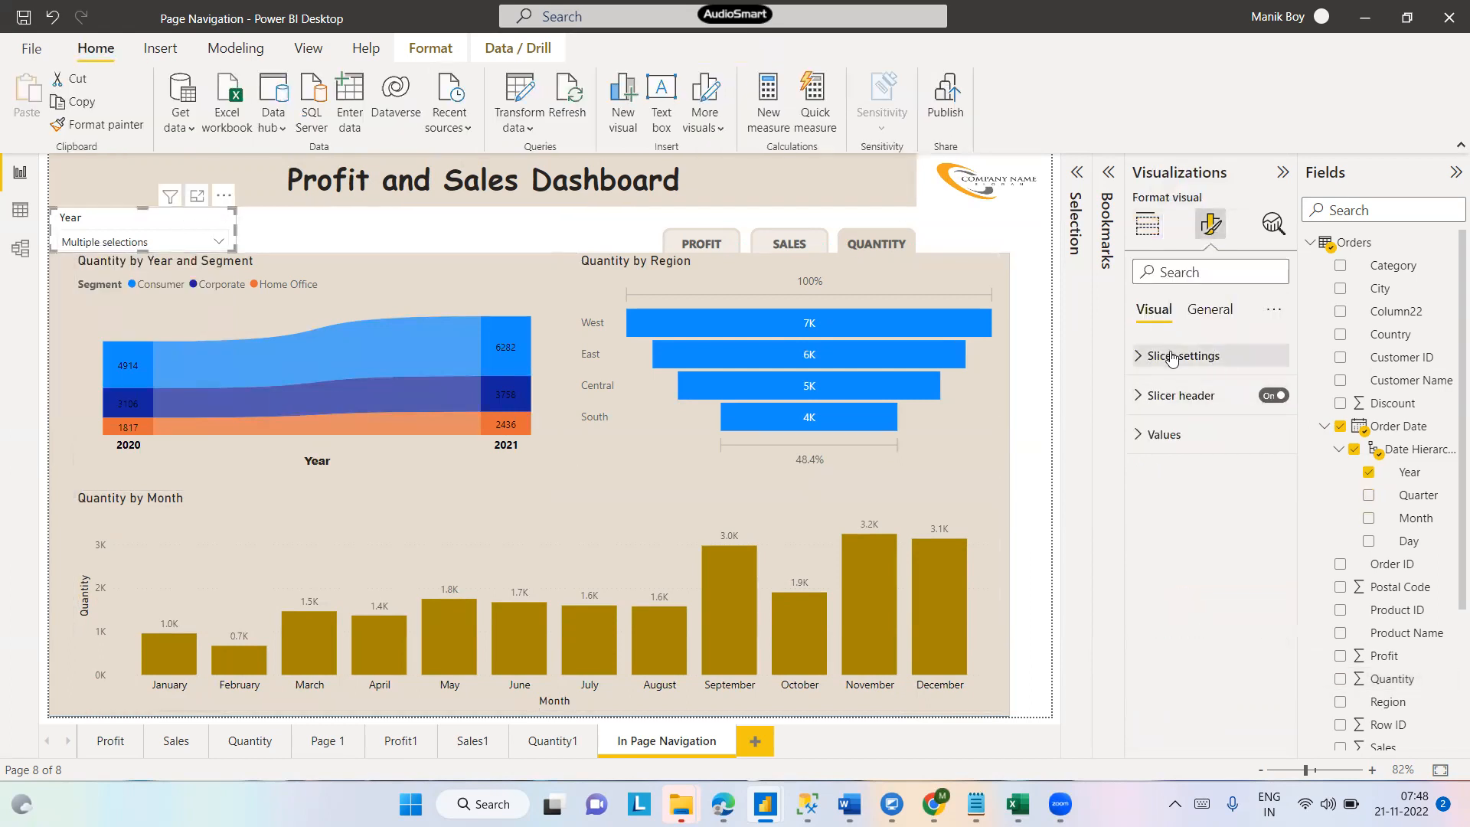
pyautogui.click(1154, 356)
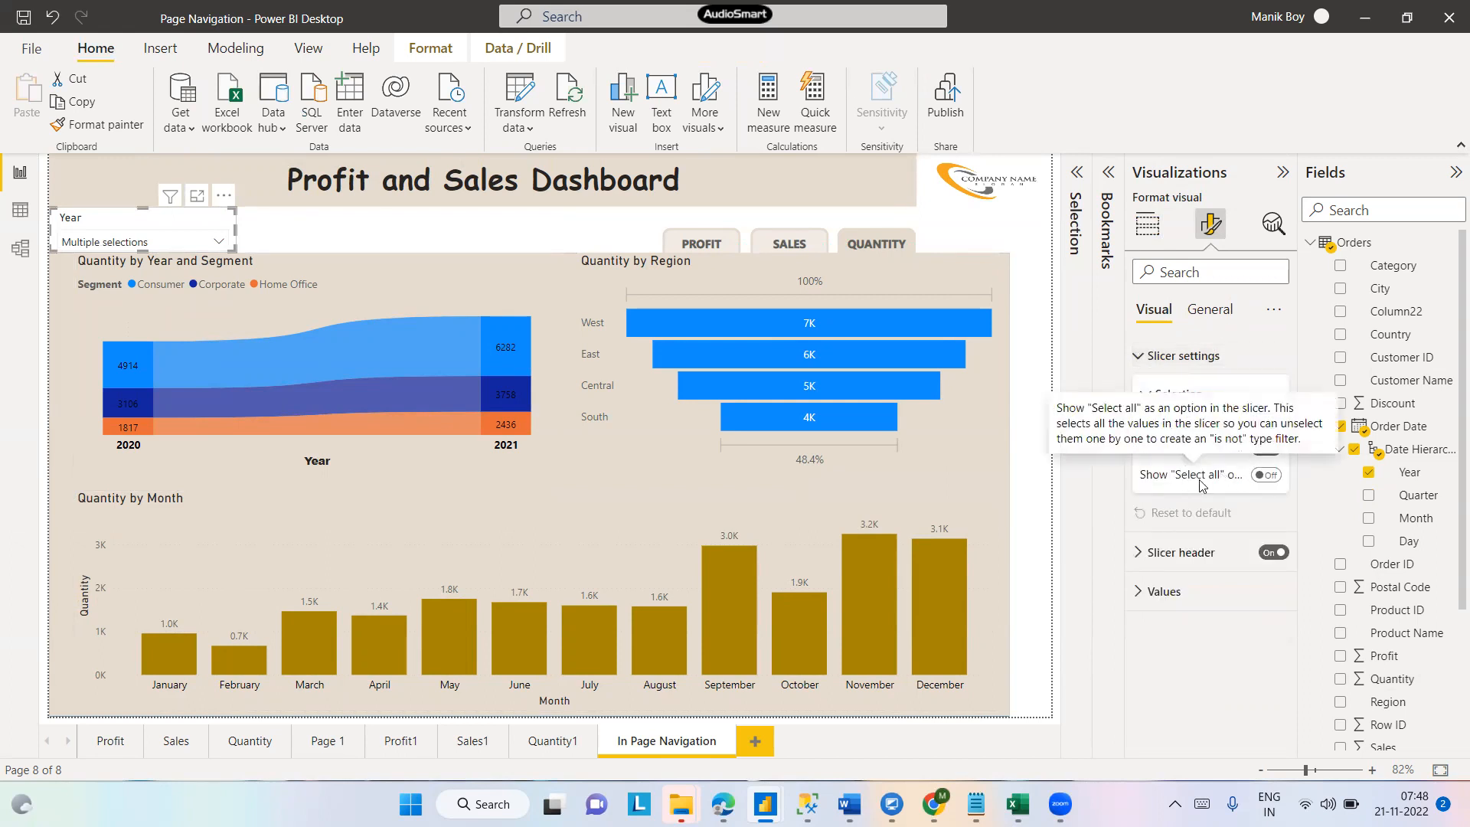
pyautogui.click(1275, 475)
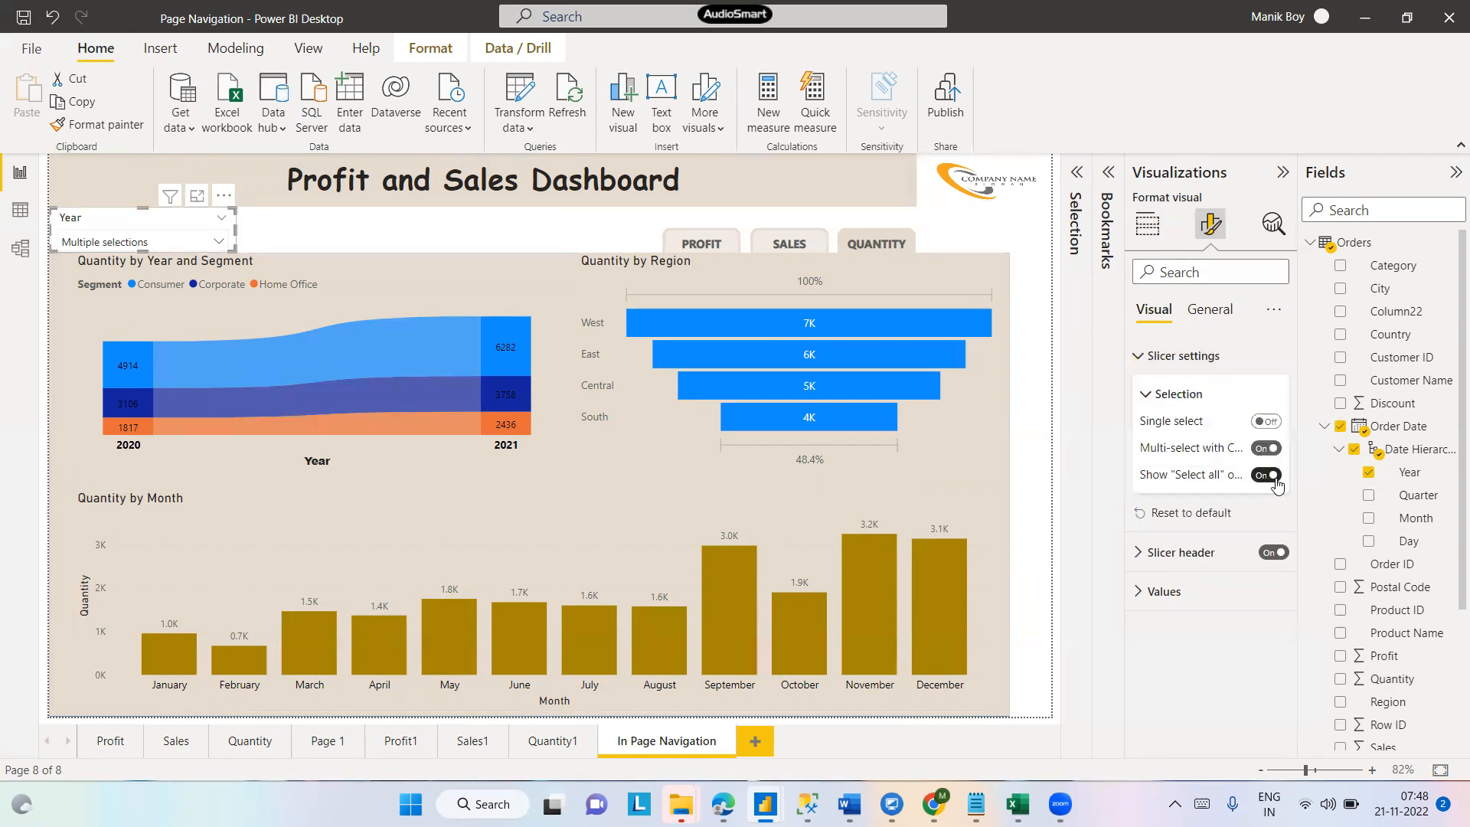
# - Choose Select all in the Year slicer dropdown
pyautogui.click(220, 244)
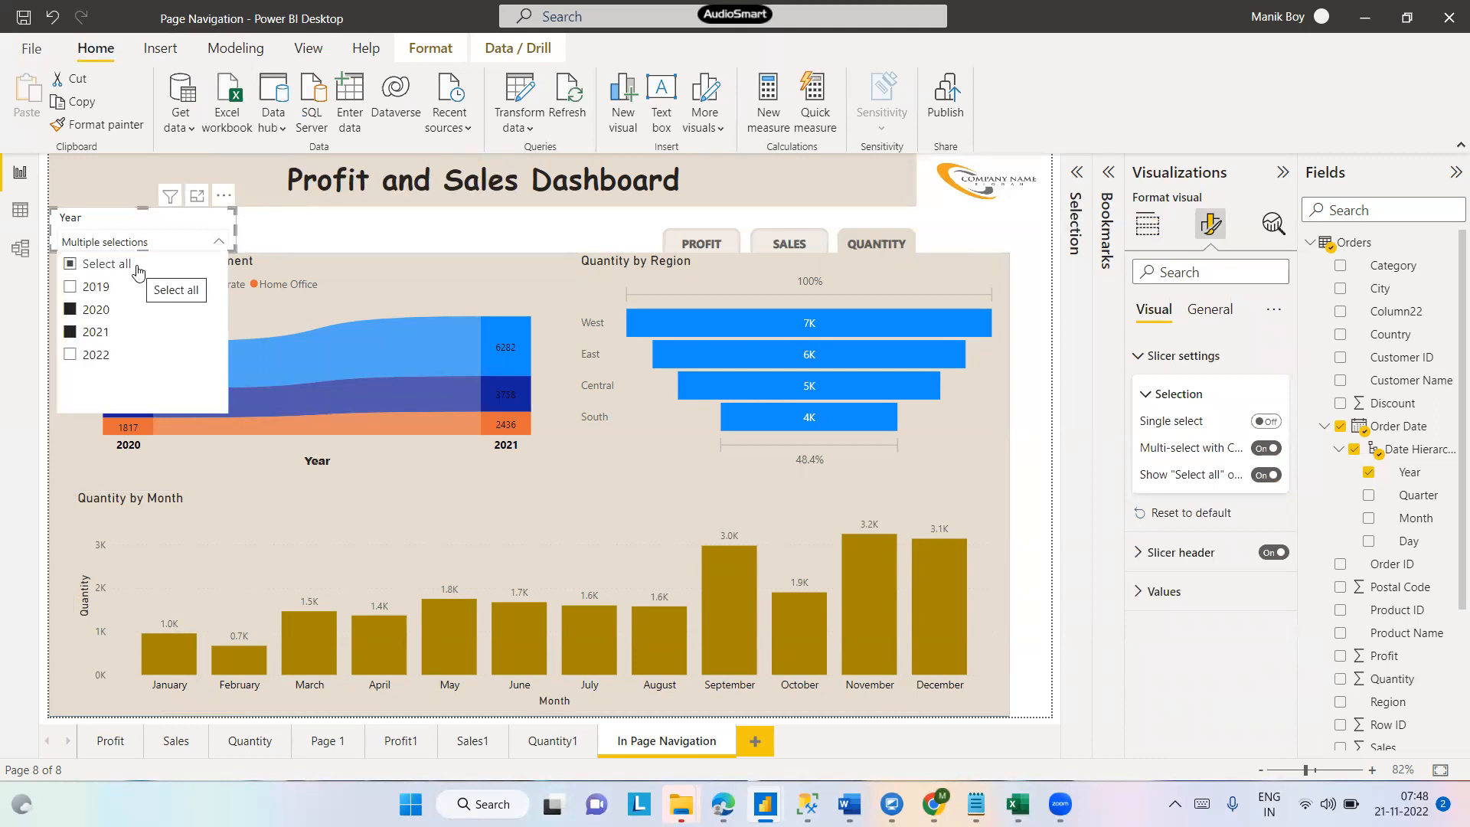
pyautogui.click(104, 264)
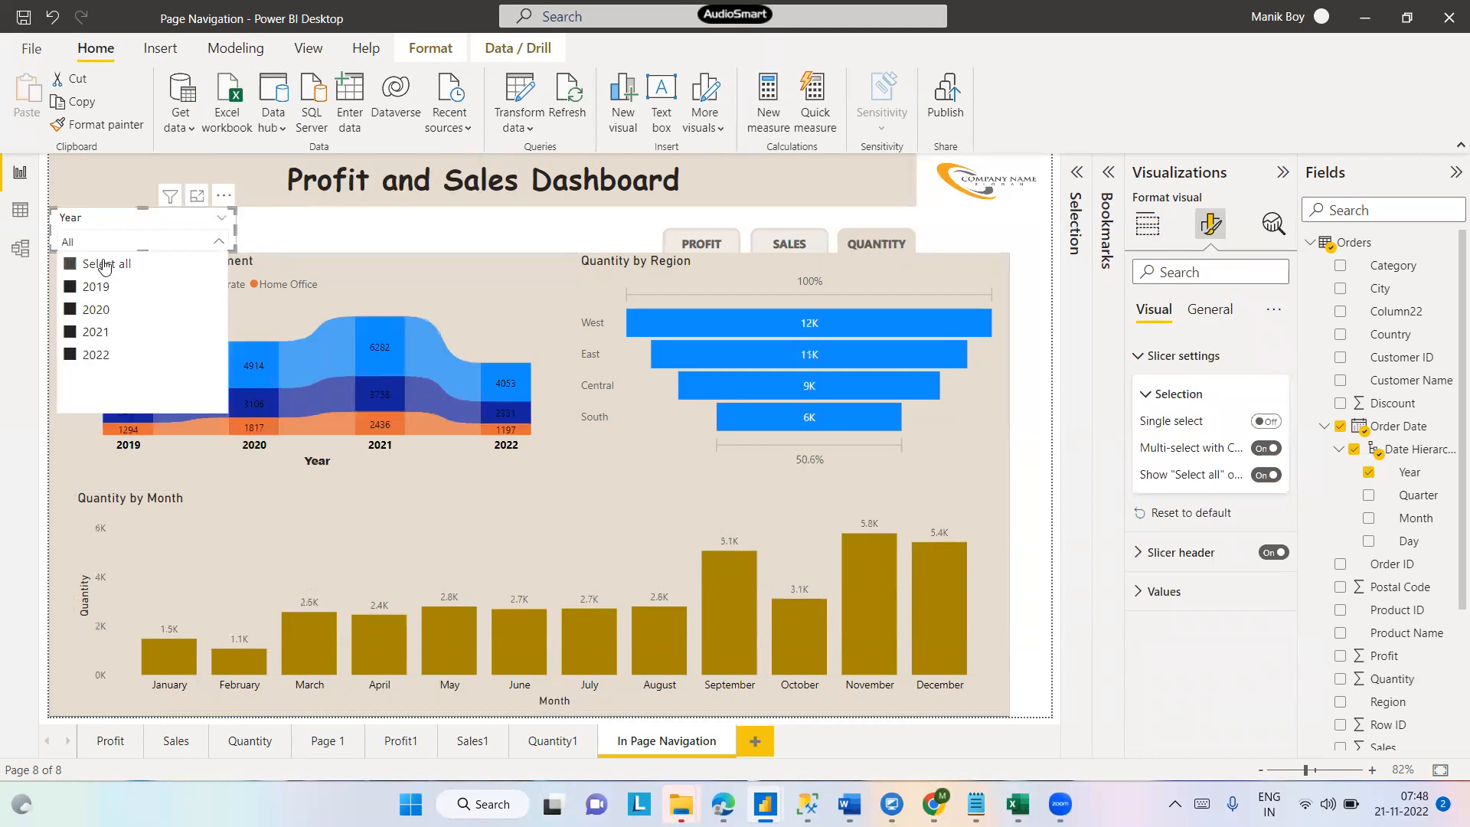
pyautogui.click(379, 232)
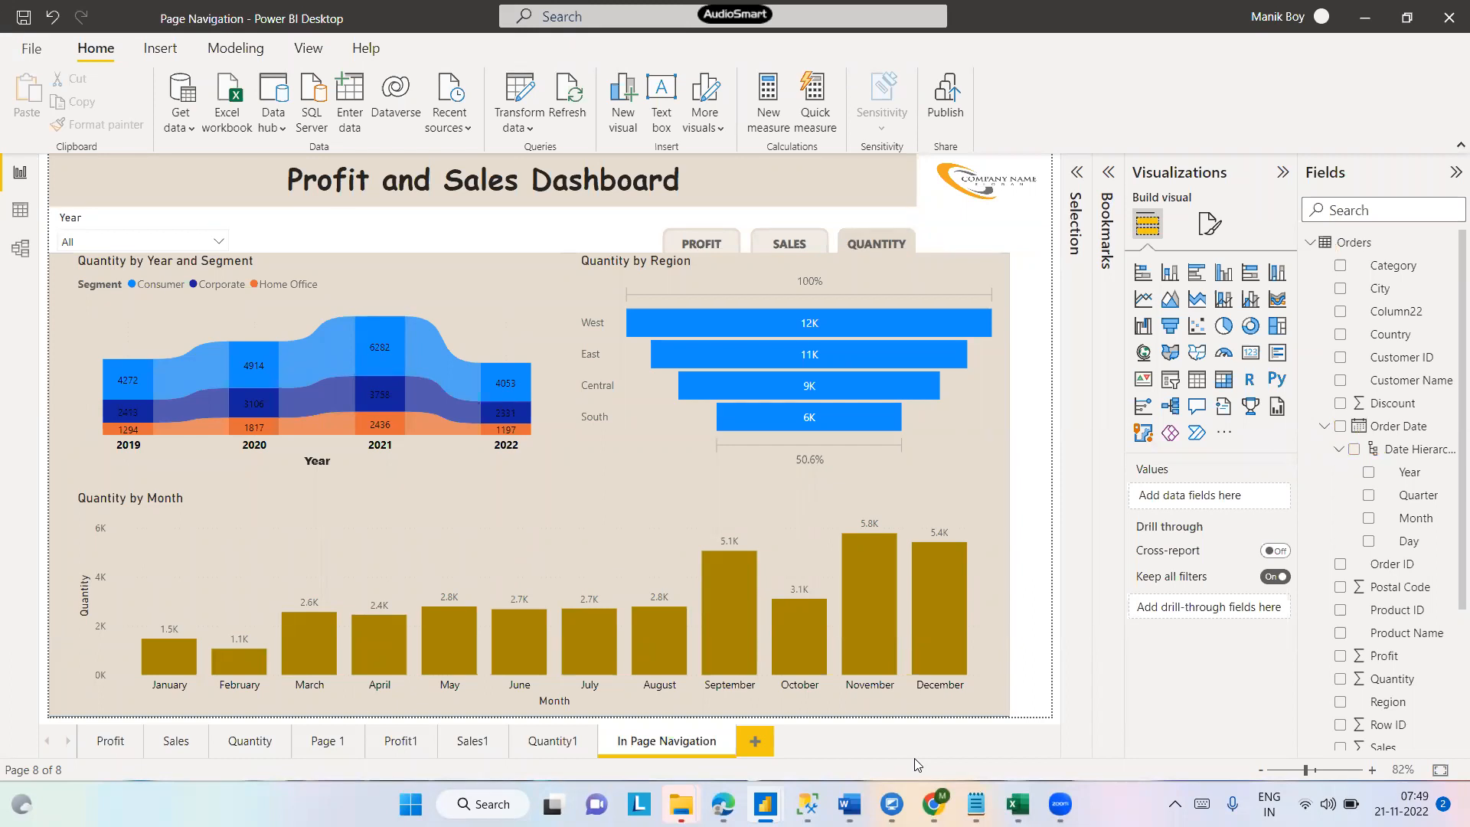
# - Select the Quantity by Month chart and drill it up to the quarter level
pyautogui.click(252, 525)
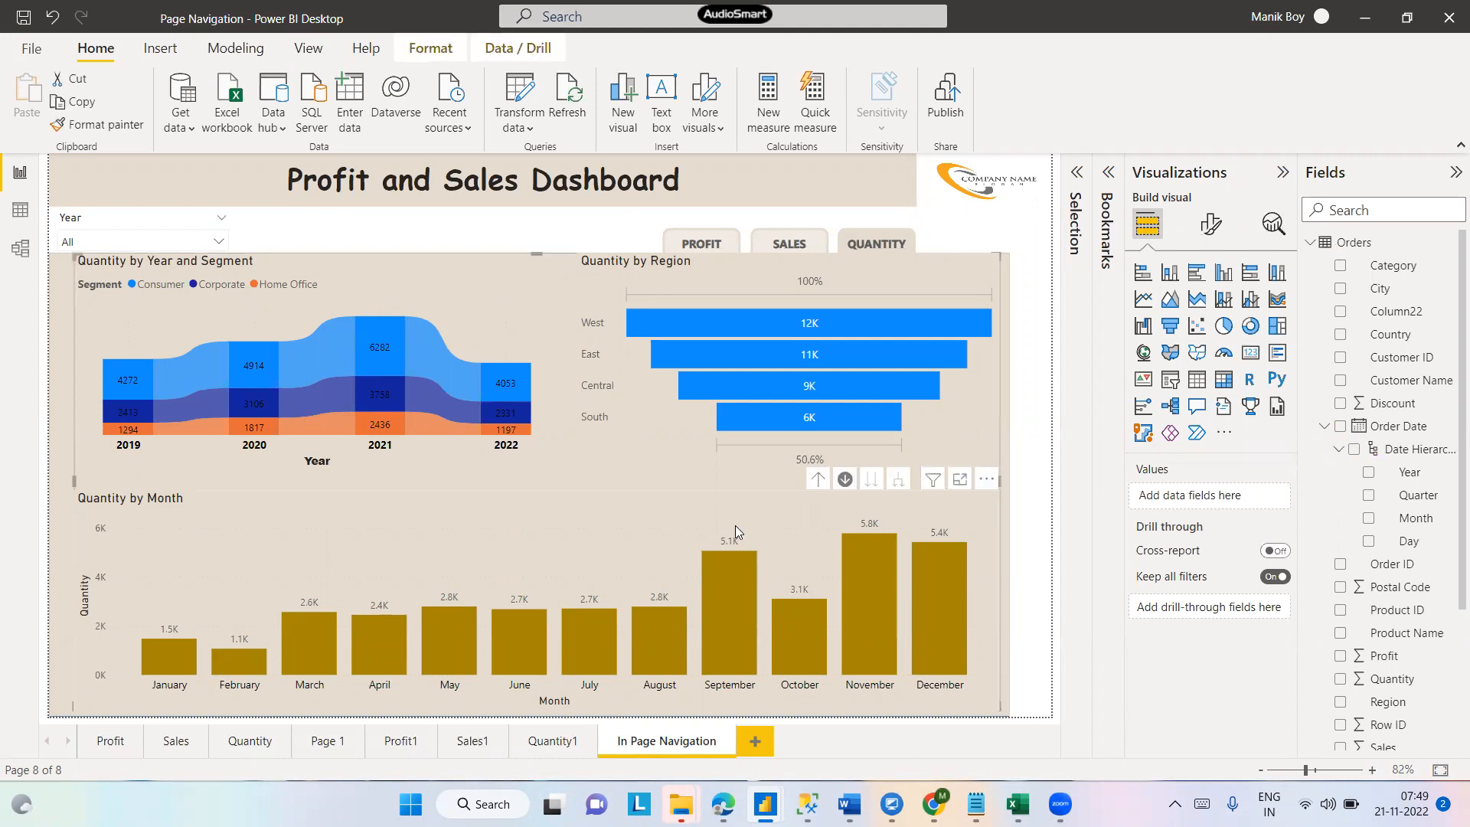
pyautogui.click(787, 520)
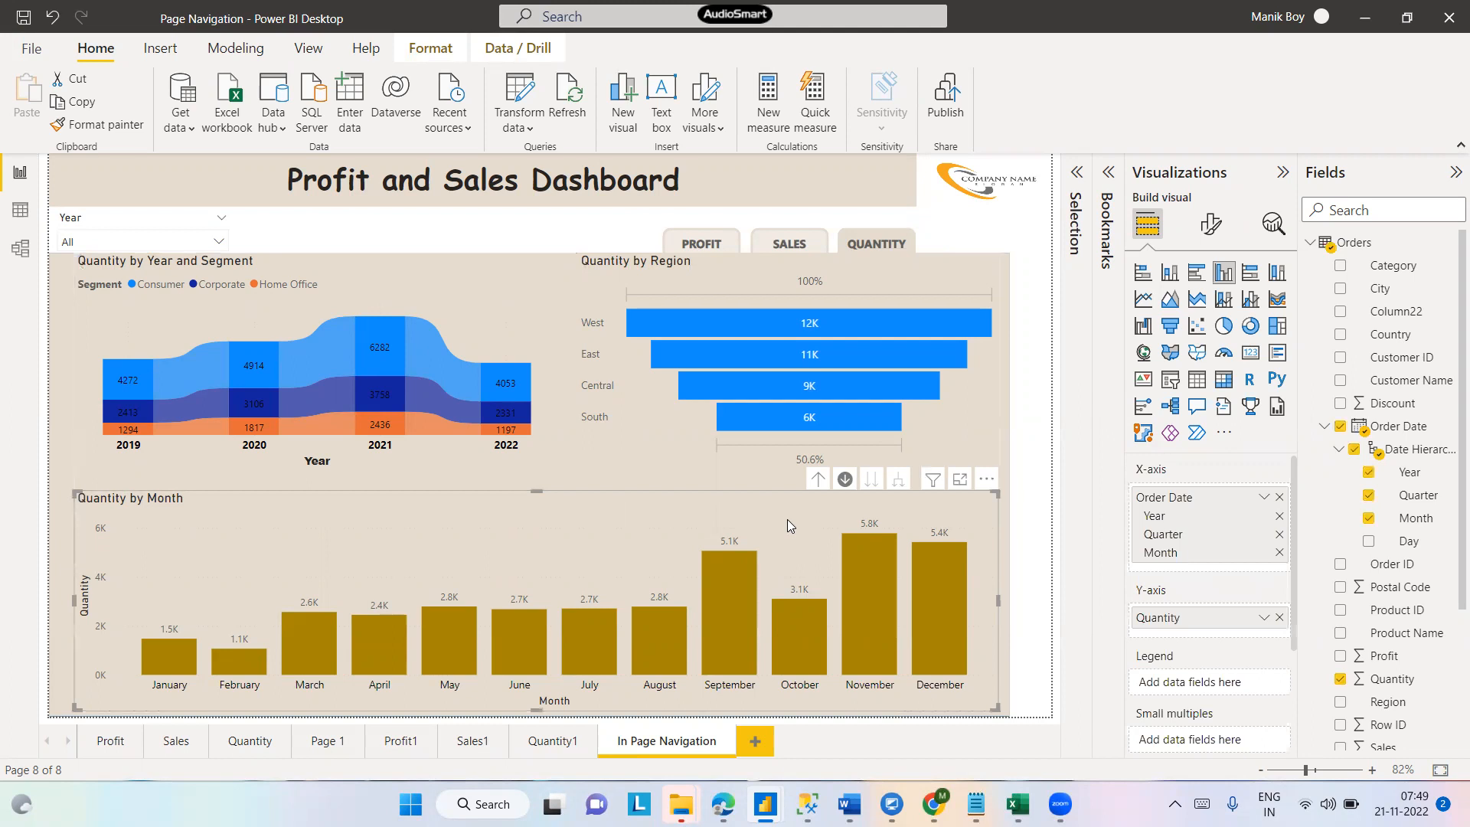
pyautogui.click(847, 486)
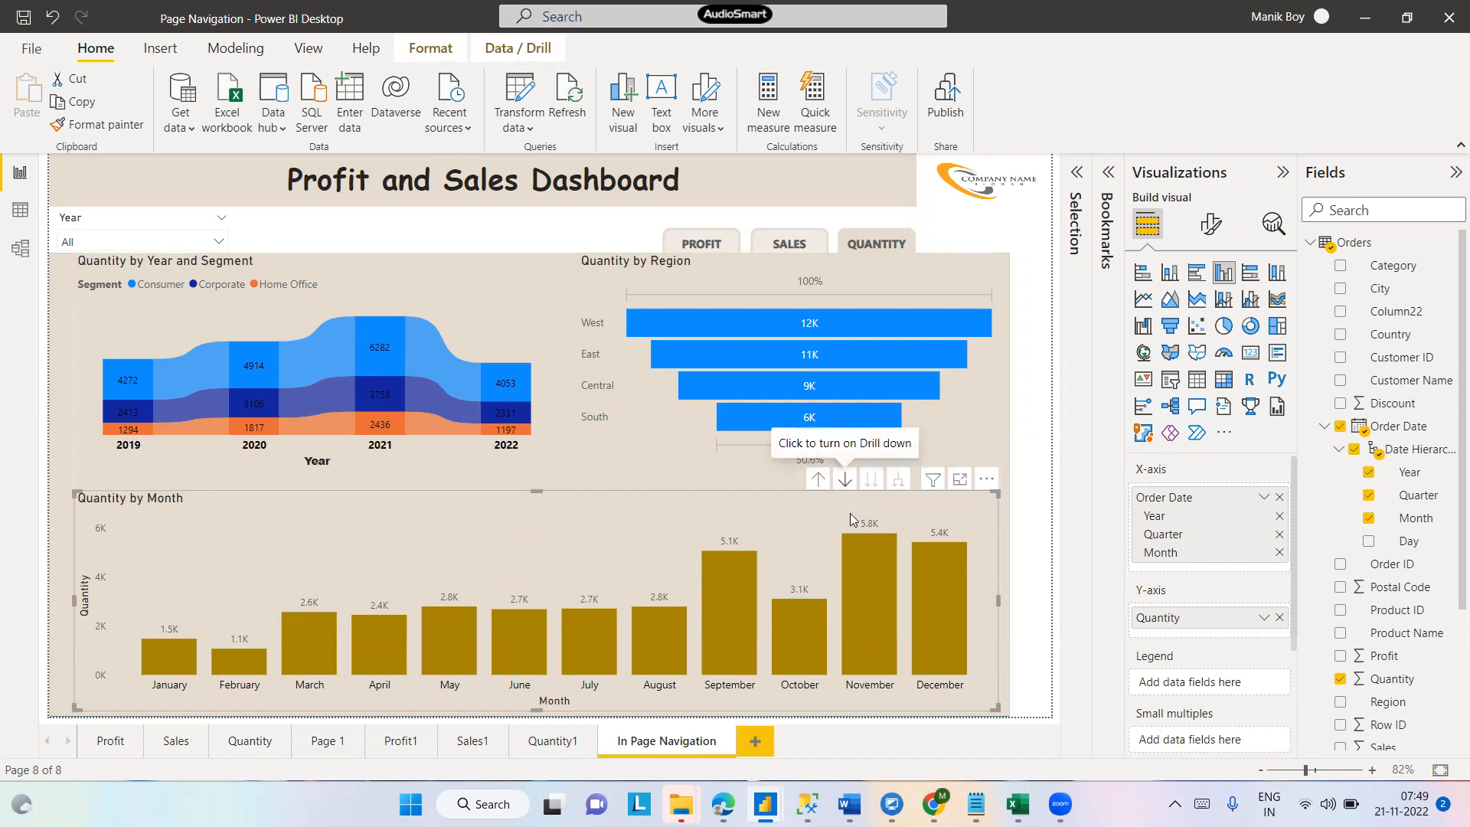
pyautogui.click(818, 480)
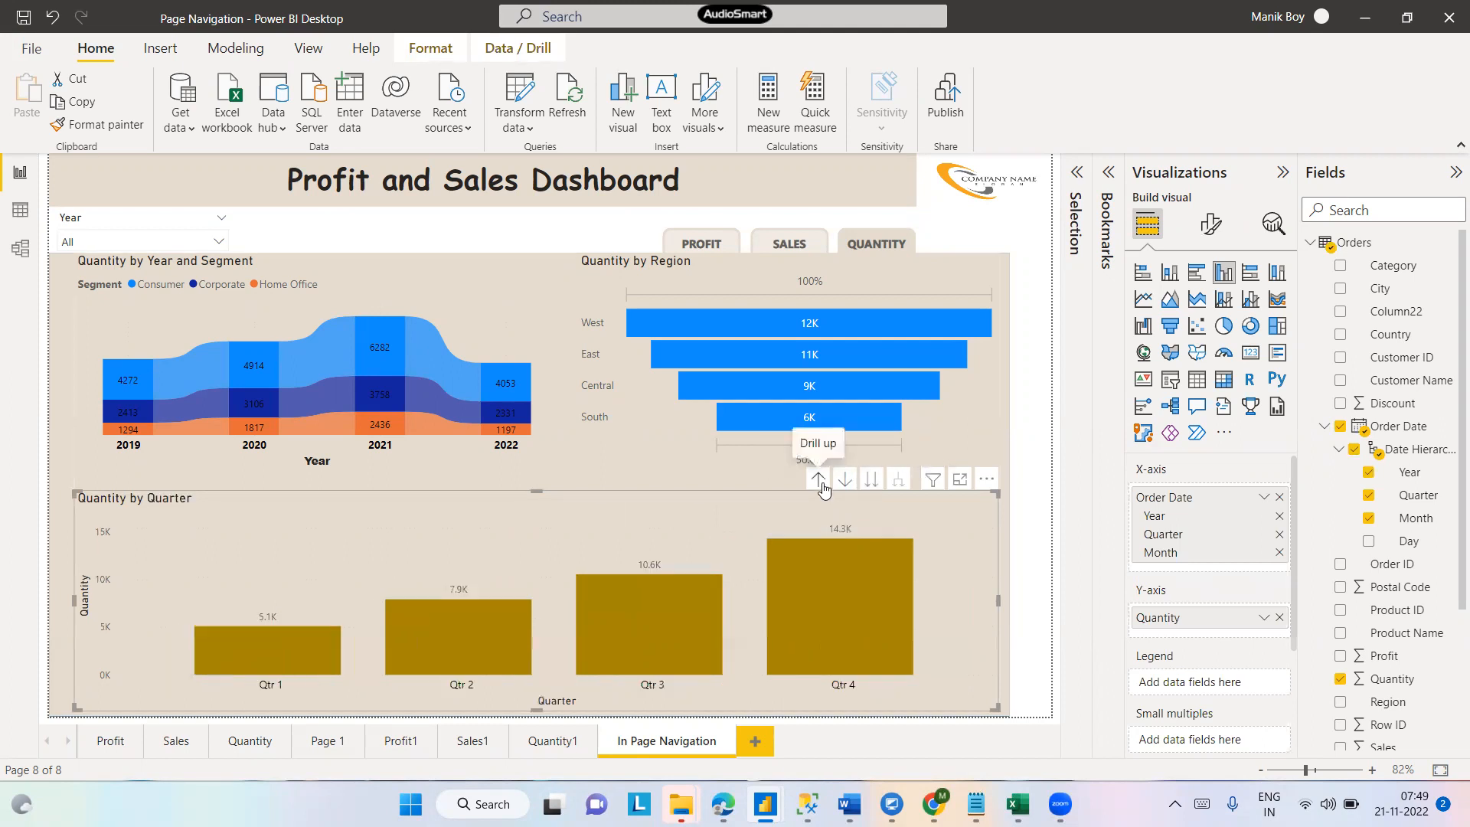
# - Toggle drill-down mode, go to the month level, and drill back up to quarters
pyautogui.click(844, 480)
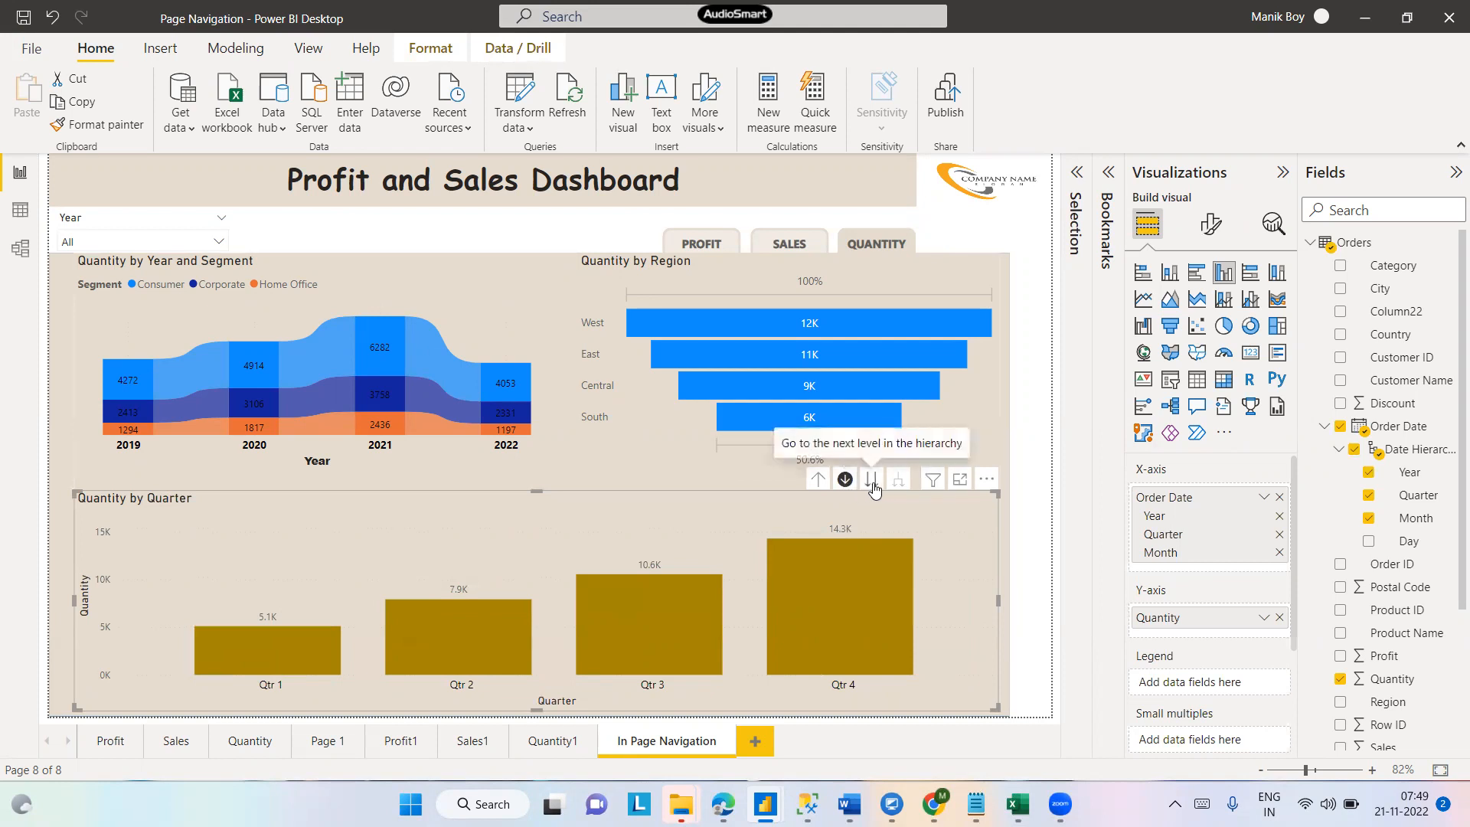
pyautogui.click(871, 480)
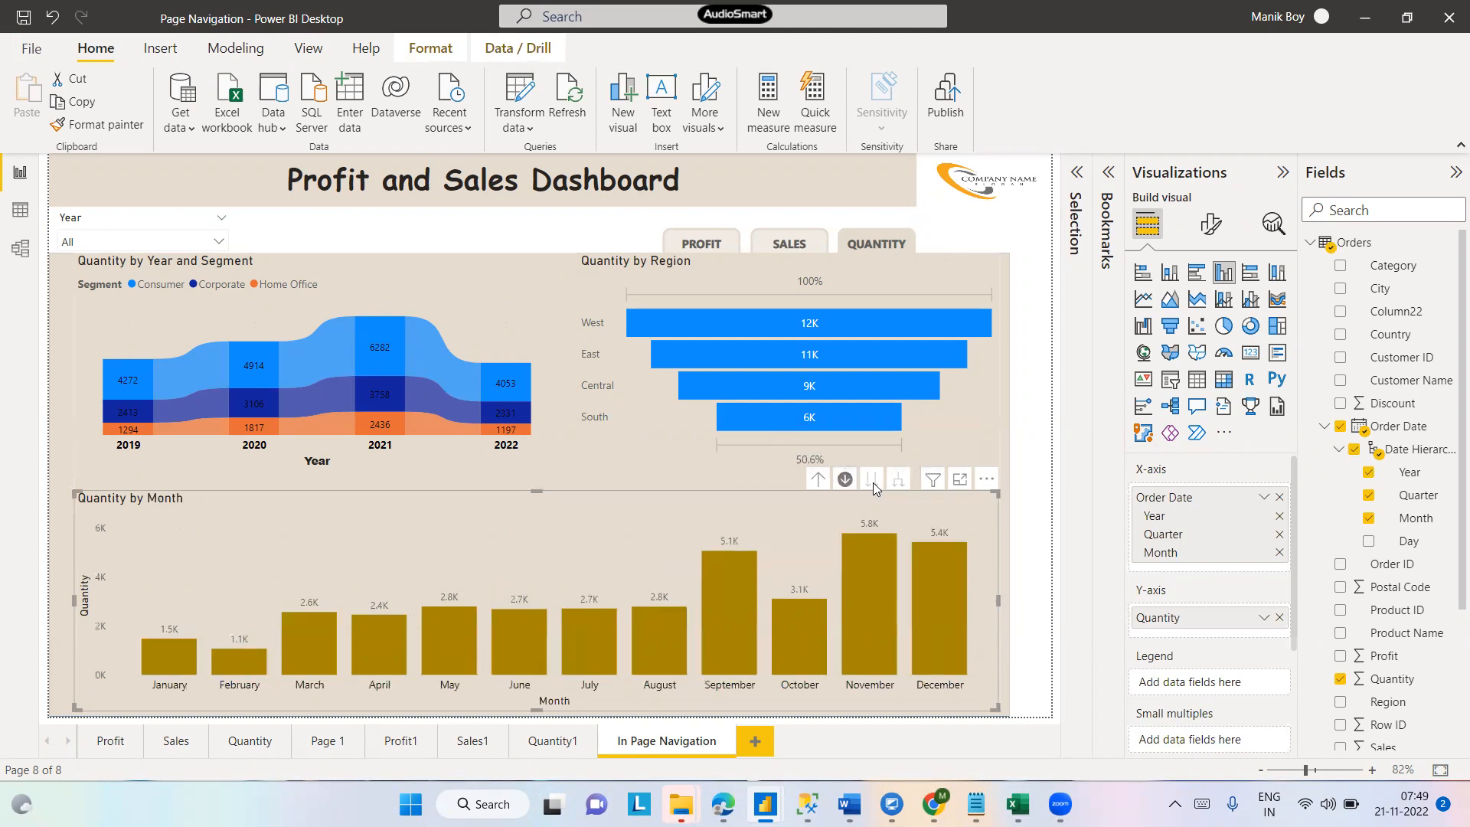
pyautogui.click(844, 480)
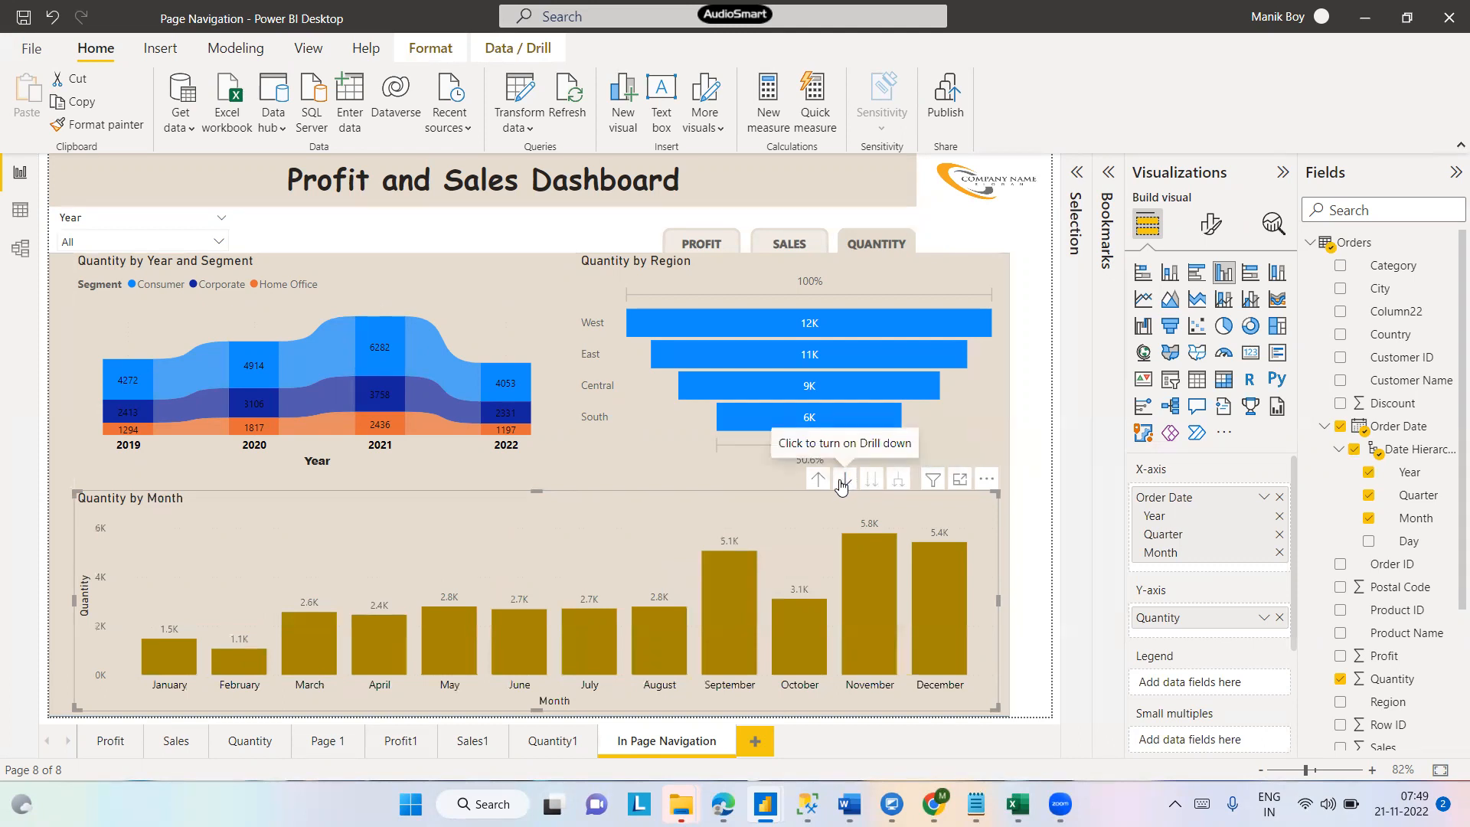
pyautogui.click(818, 480)
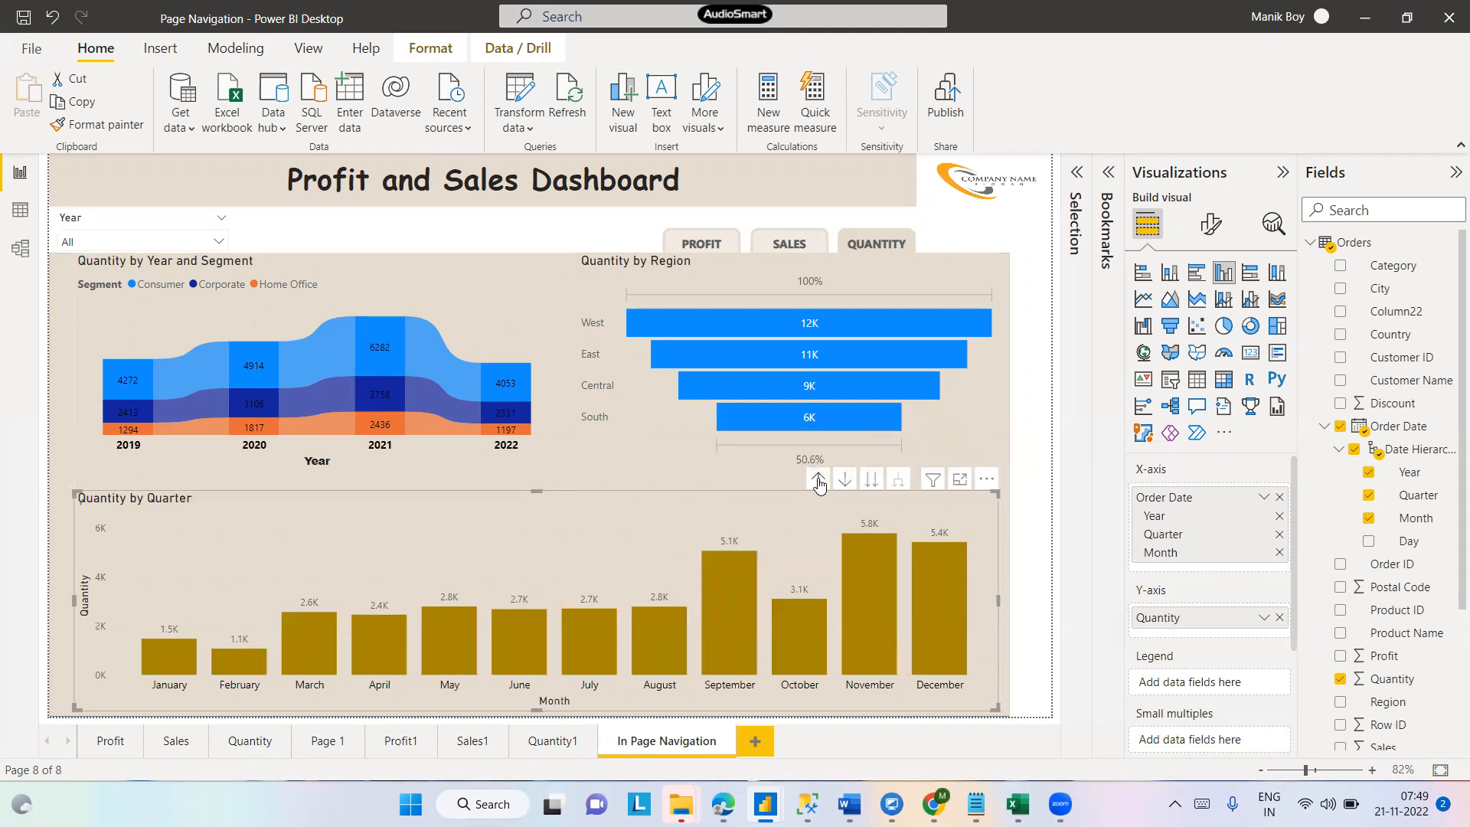
# - Drill the Quantity chart up to the year level and remove Month from its X-axis date hierarchy
pyautogui.click(818, 480)
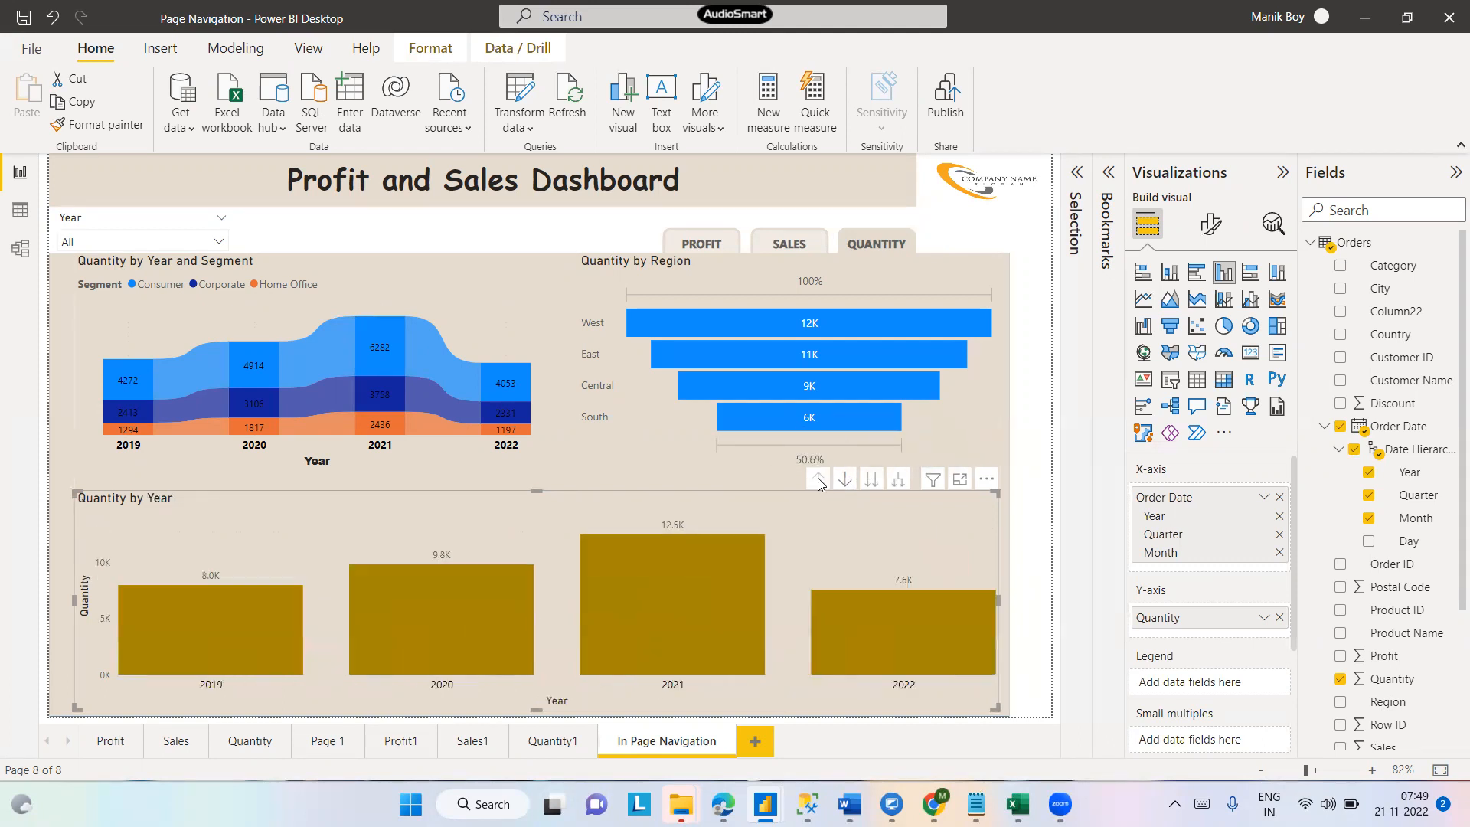
pyautogui.click(1280, 553)
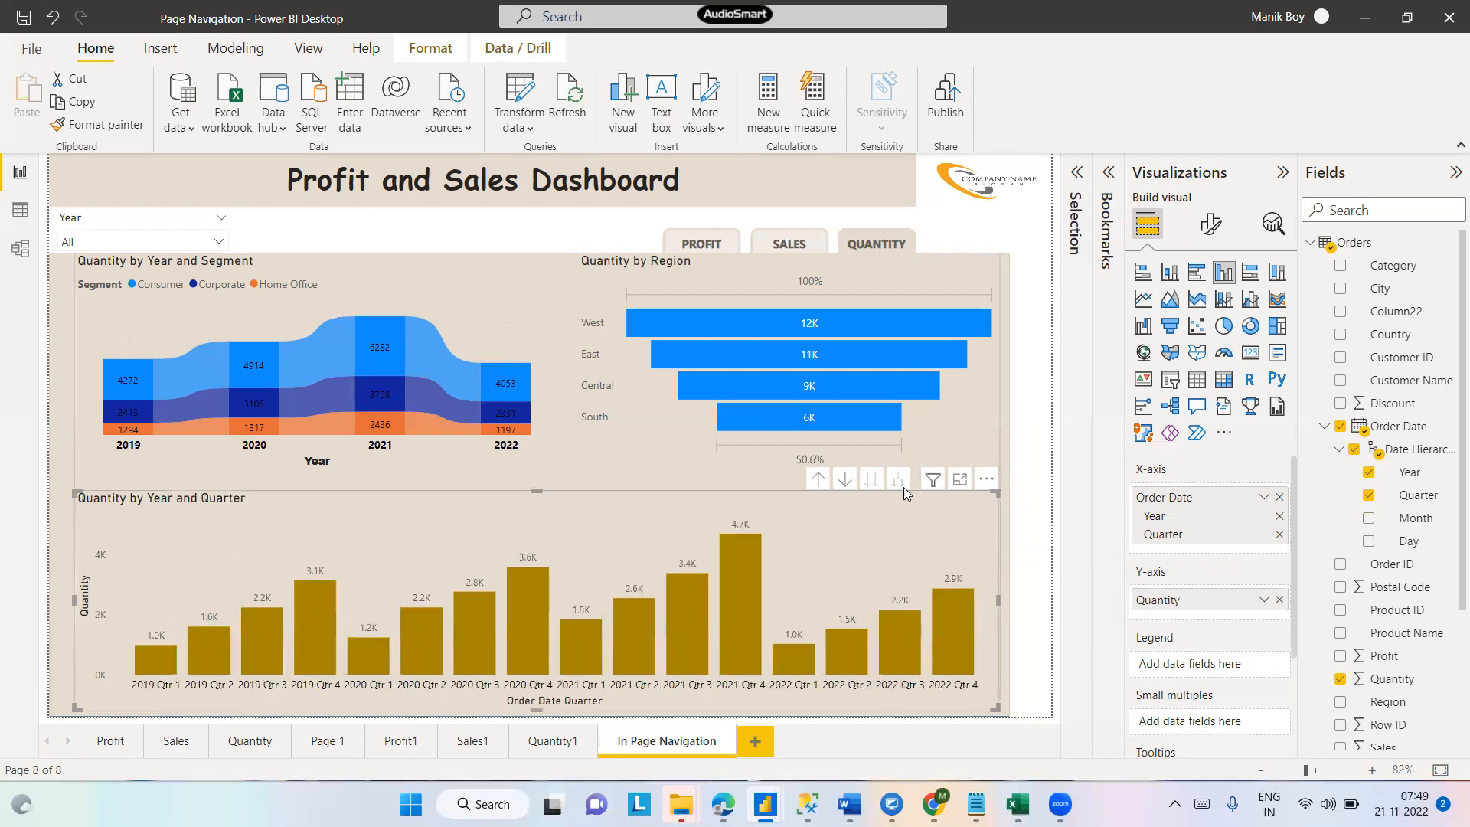
# - Drill the chart up to years, try the next-level drill, and expand all down one level to show year and quarter together
pyautogui.click(818, 480)
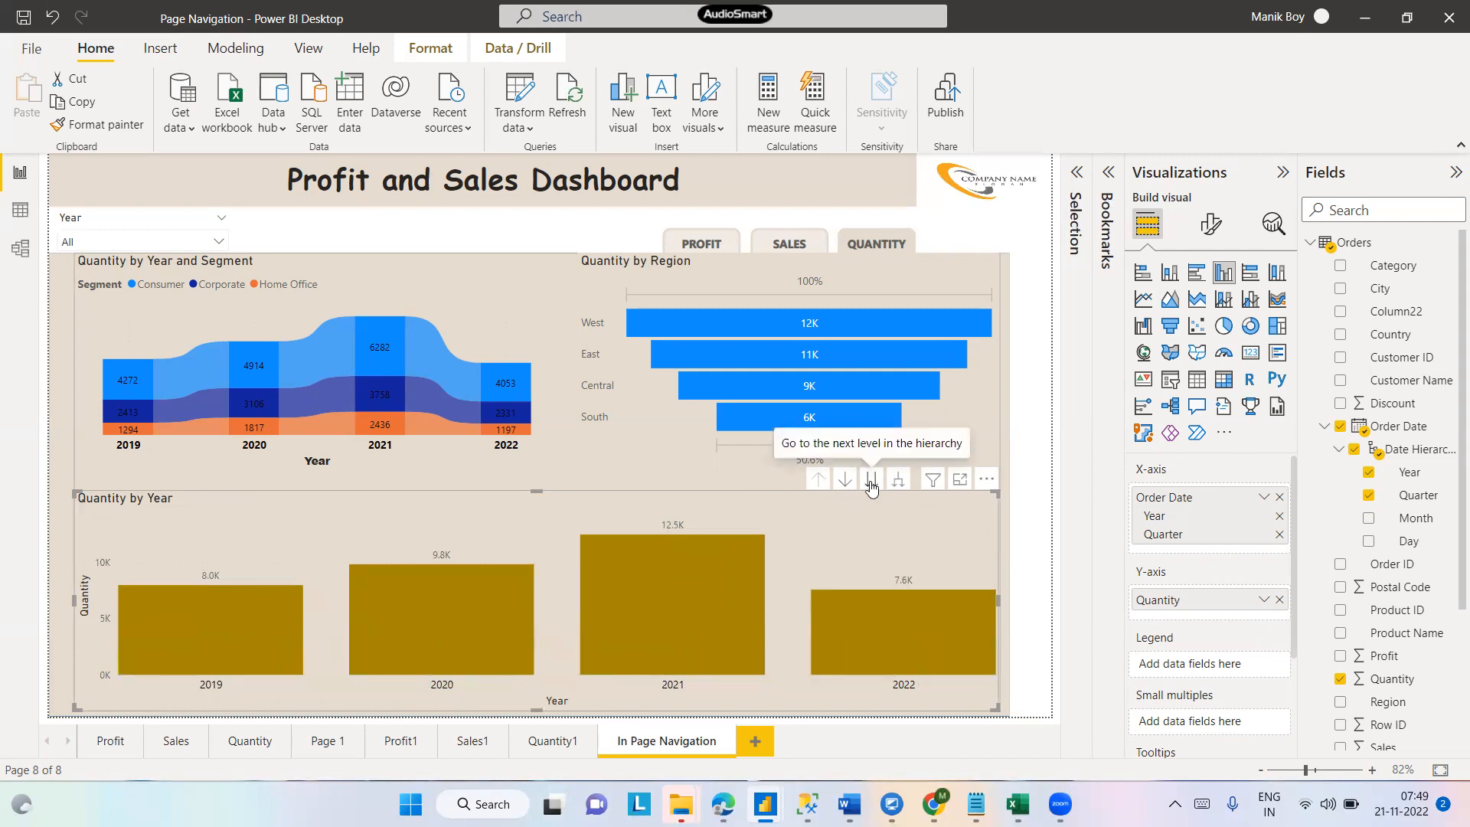
pyautogui.click(871, 481)
pyautogui.click(816, 481)
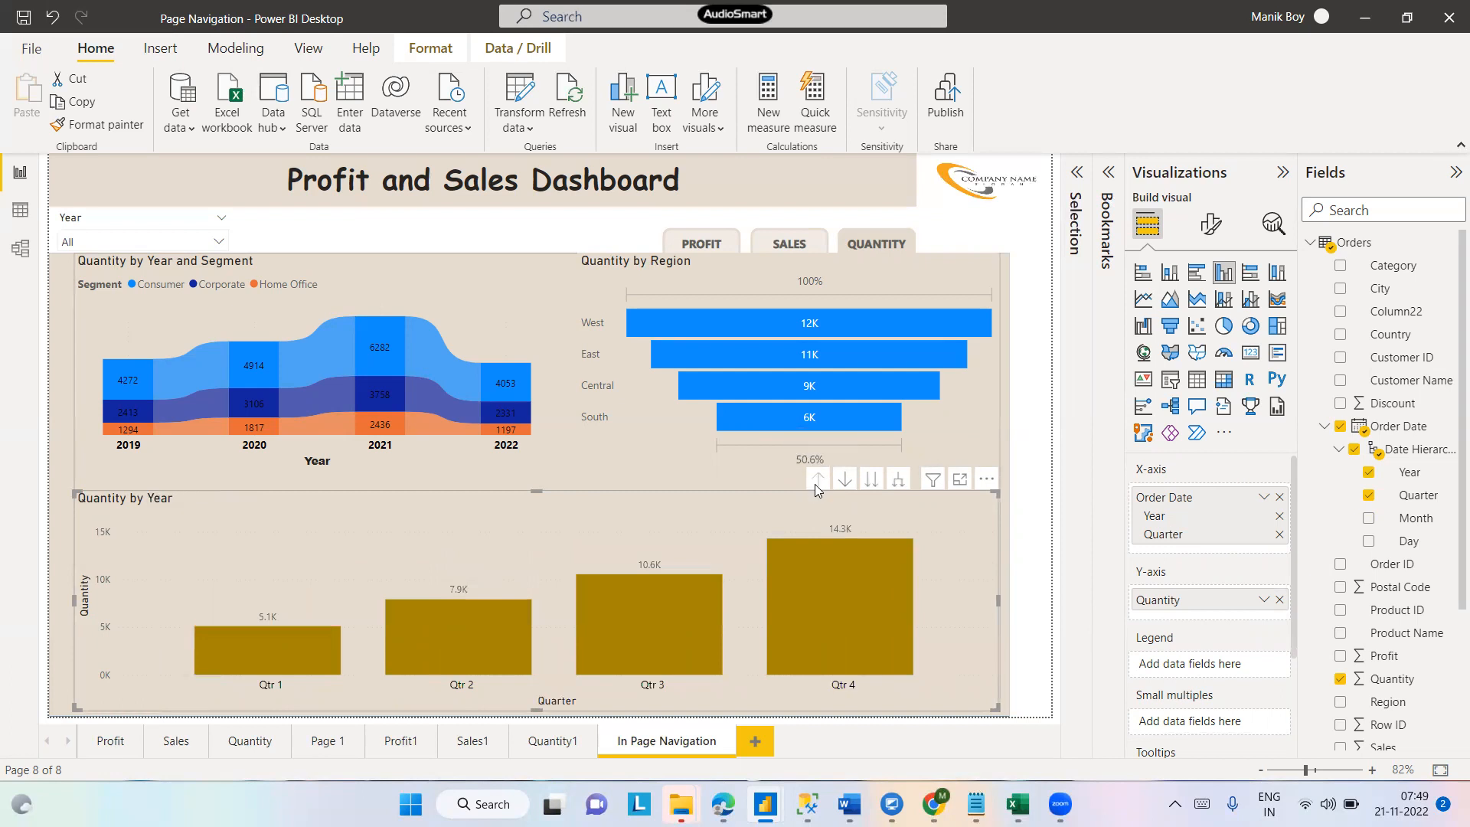
pyautogui.click(898, 480)
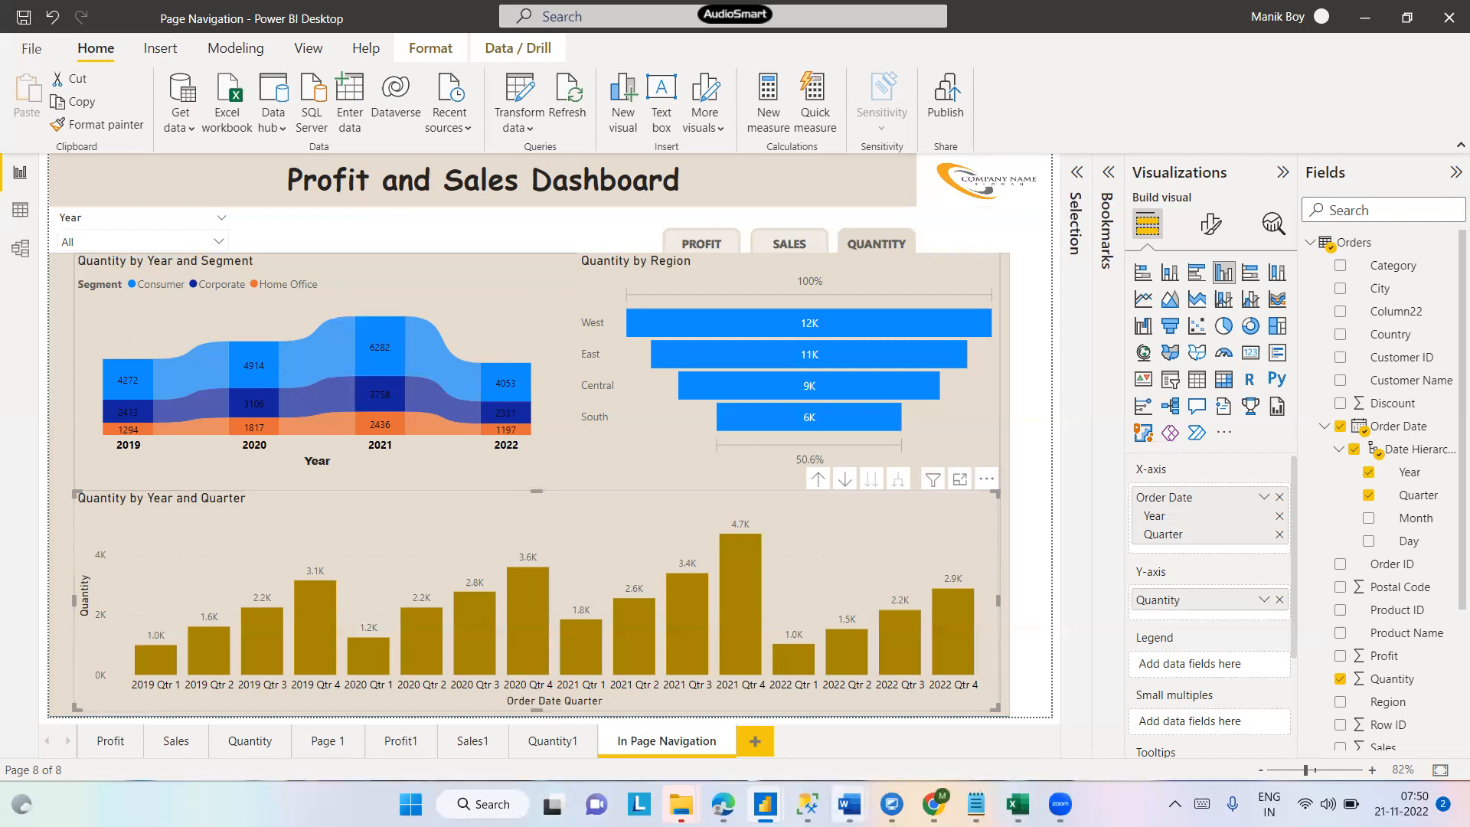
# - Switch to Notepad by launching it from the Windows search
pyautogui.moveTo(971, 802)
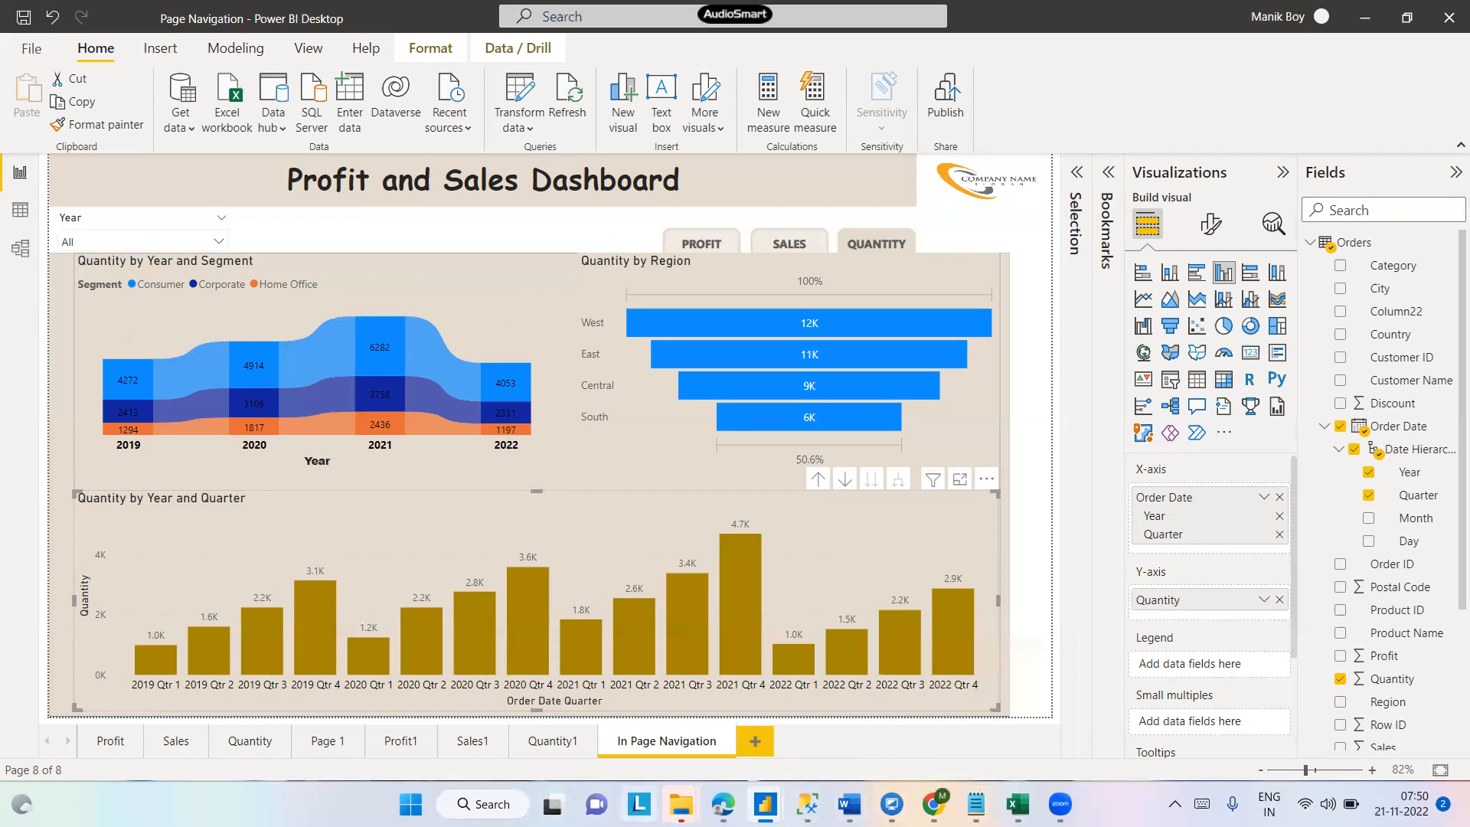
pyautogui.click(482, 803)
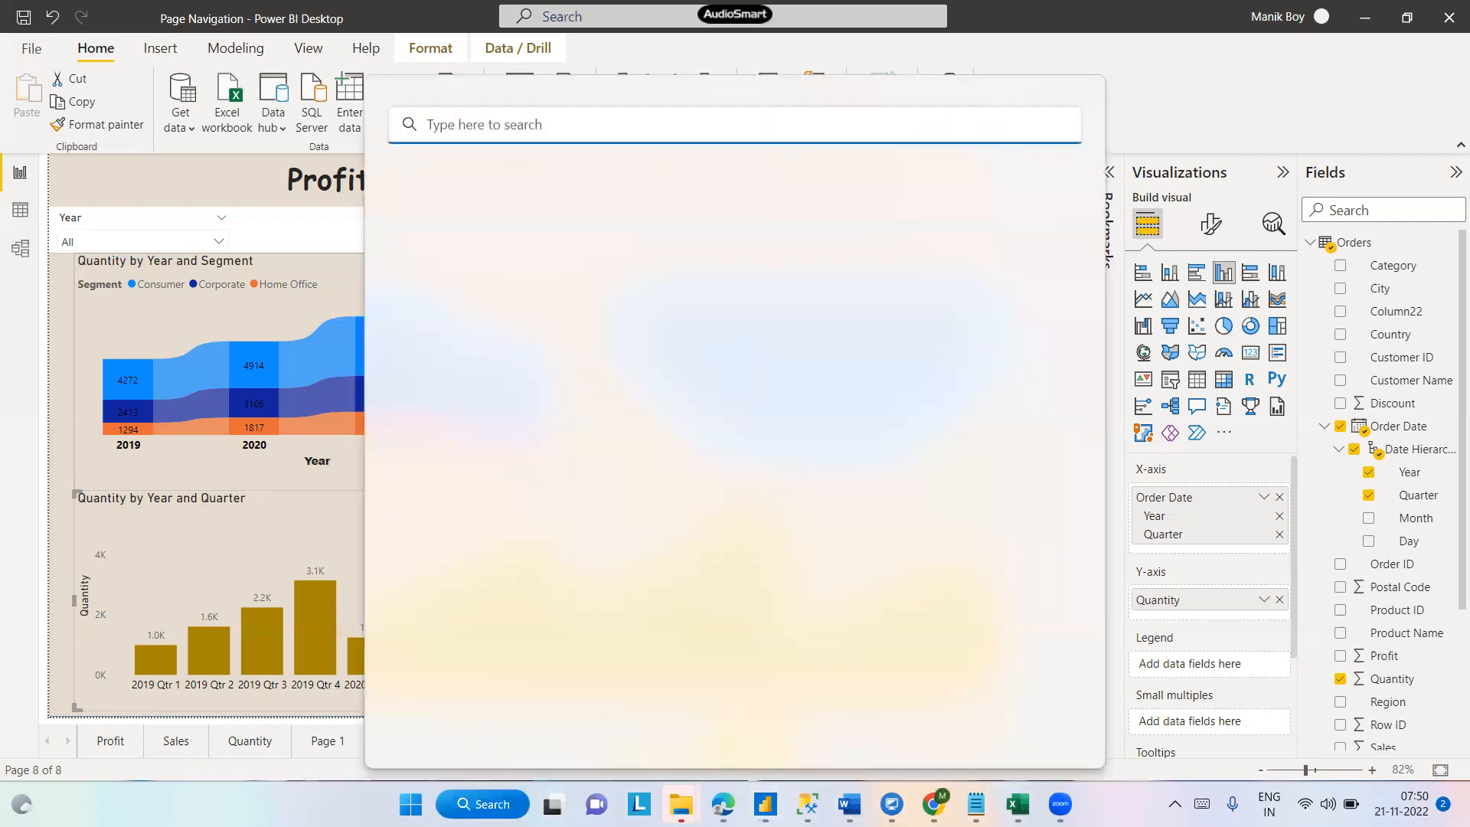
pyautogui.write('notepad')
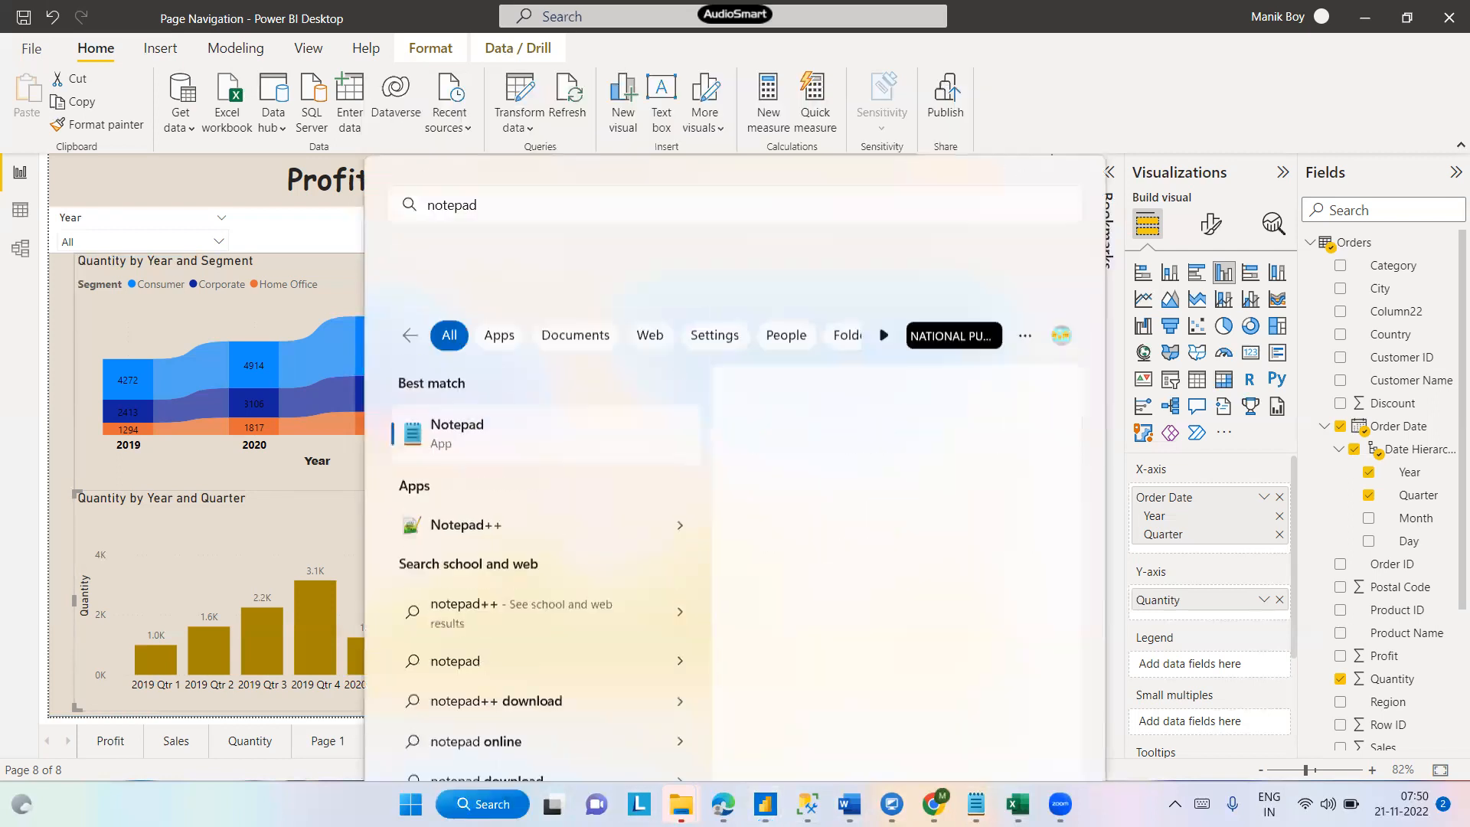
pyautogui.press('Return')
# - Write the note "Power BI Service - cloud environment where we publish our reports."
pyautogui.write('Poqer')
pyautogui.press('BackSpace')
pyautogui.press('BackSpace')
pyautogui.press('BackSpace')
pyautogui.write('wer BI S')
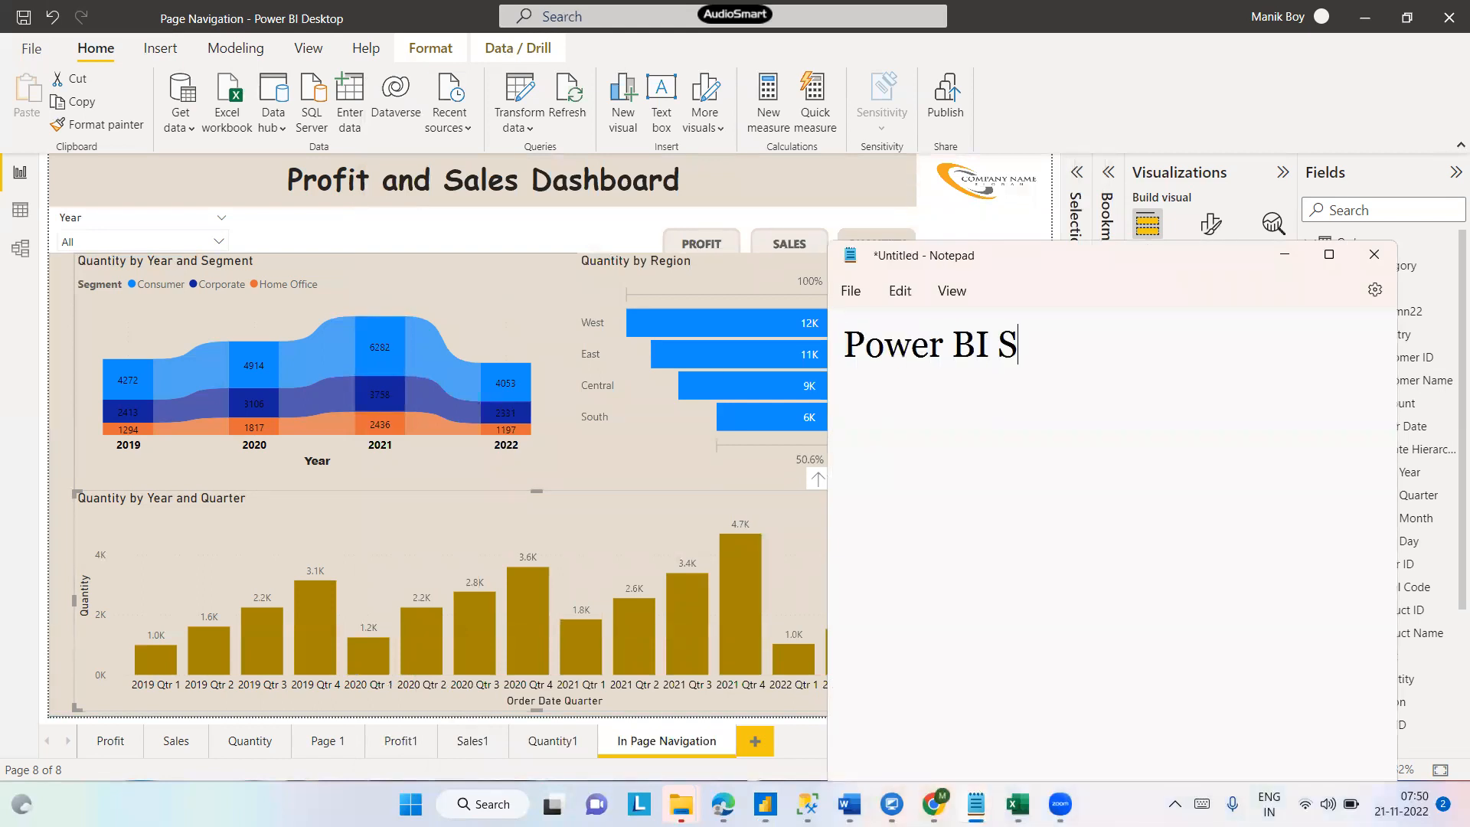
pyautogui.write('ervice - ')
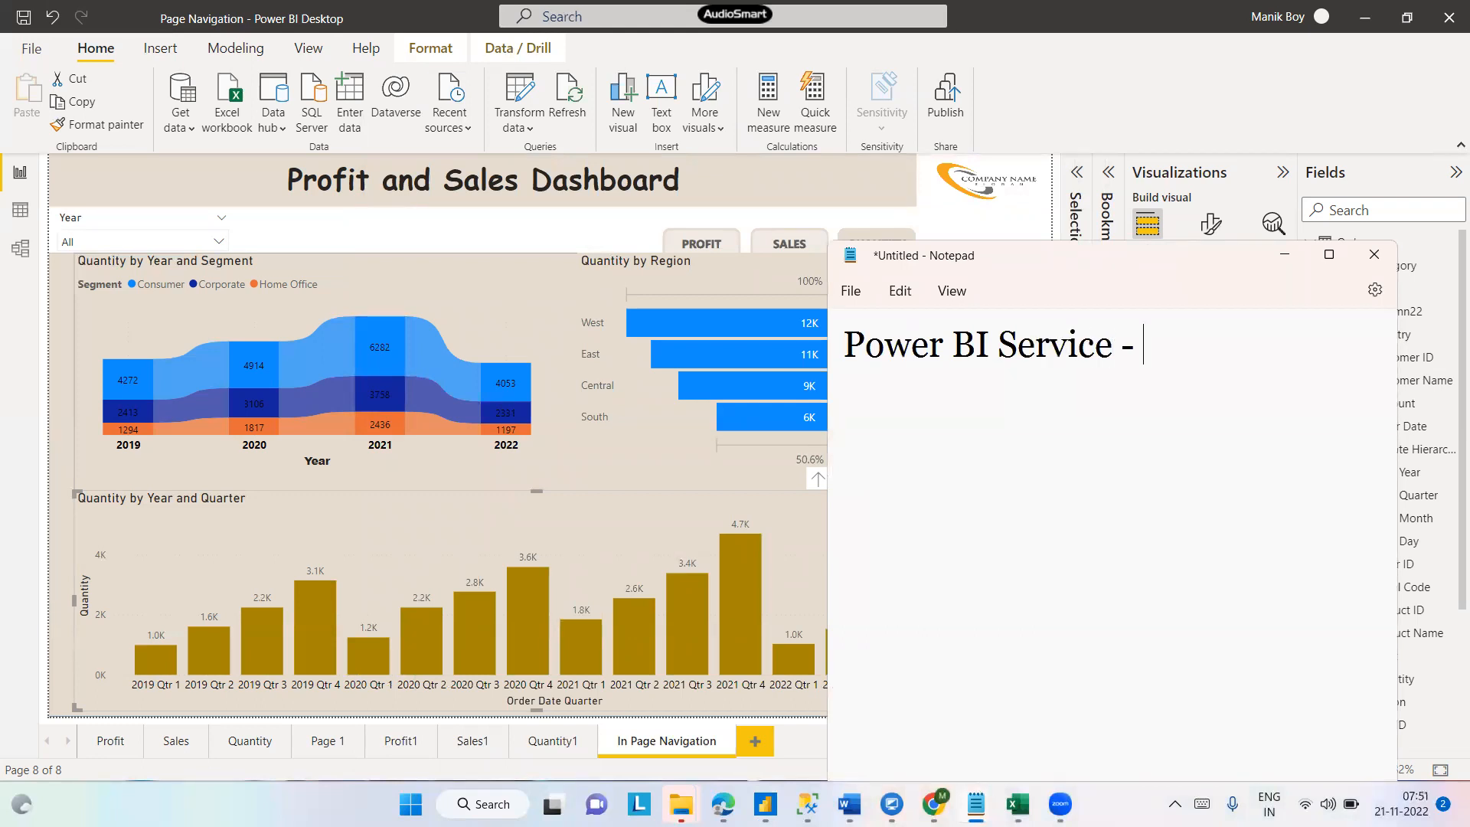
pyautogui.write('cloud enviro')
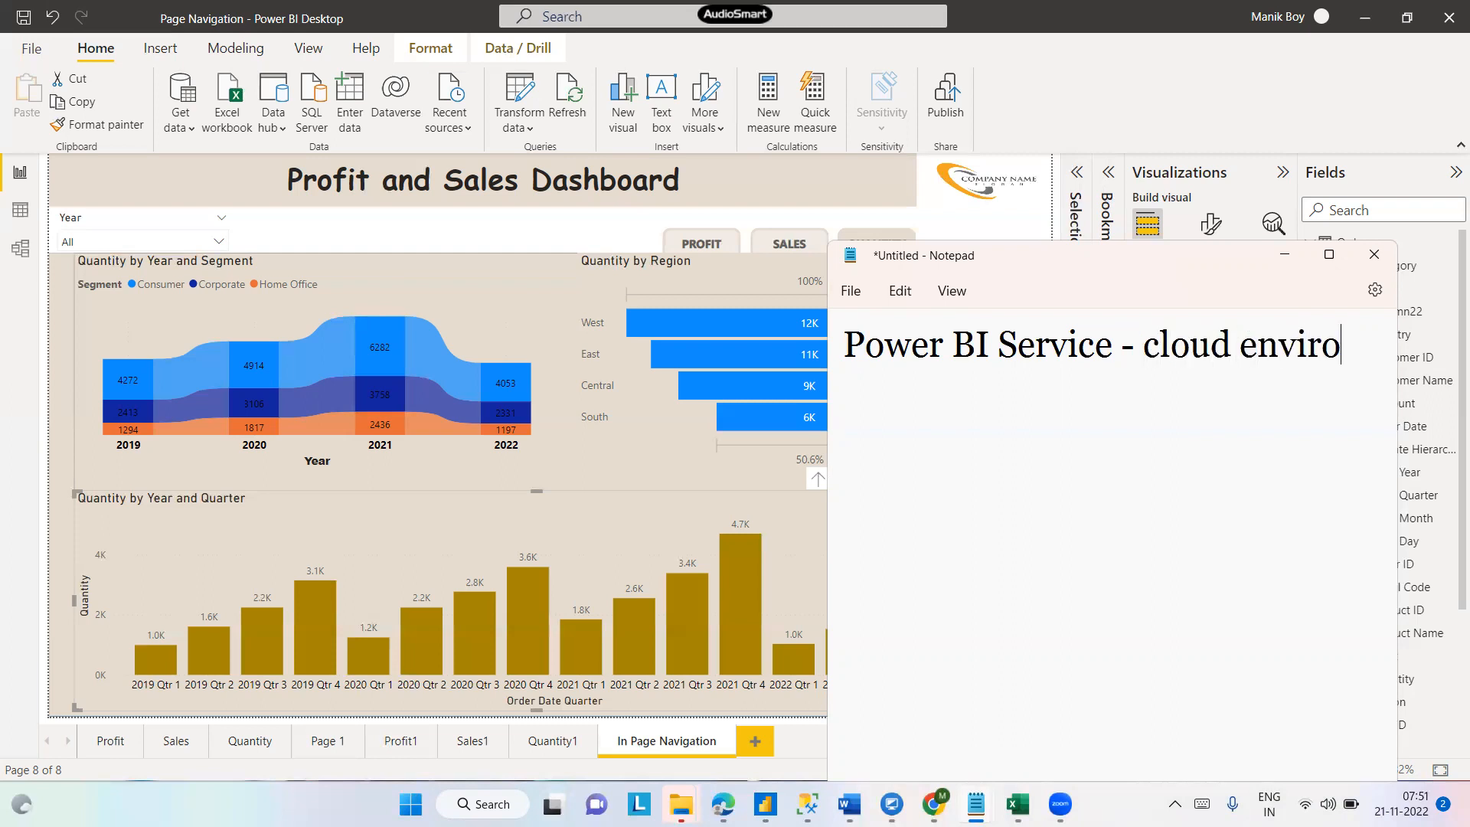
pyautogui.write('nment')
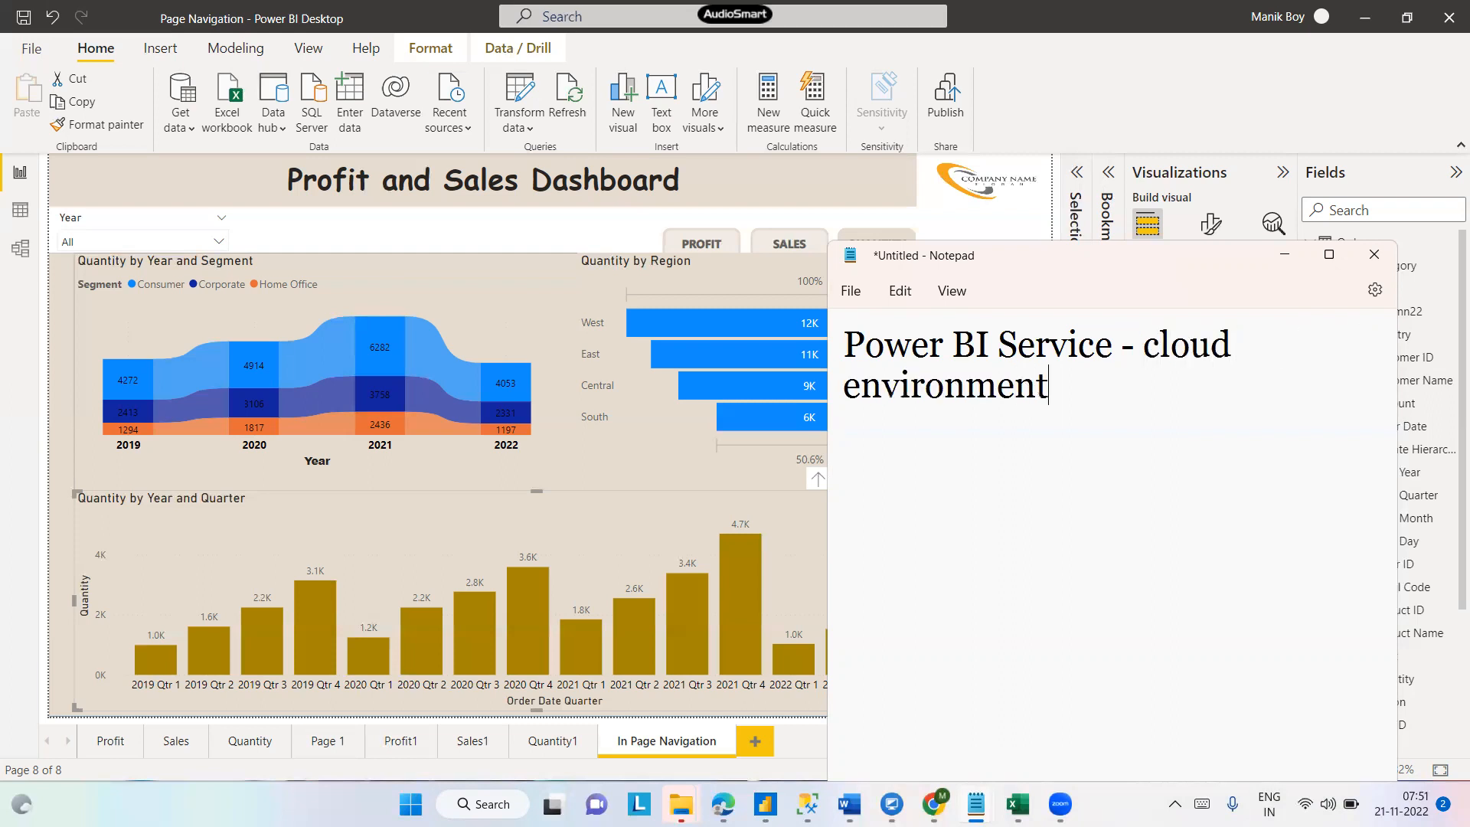
pyautogui.write(' where we')
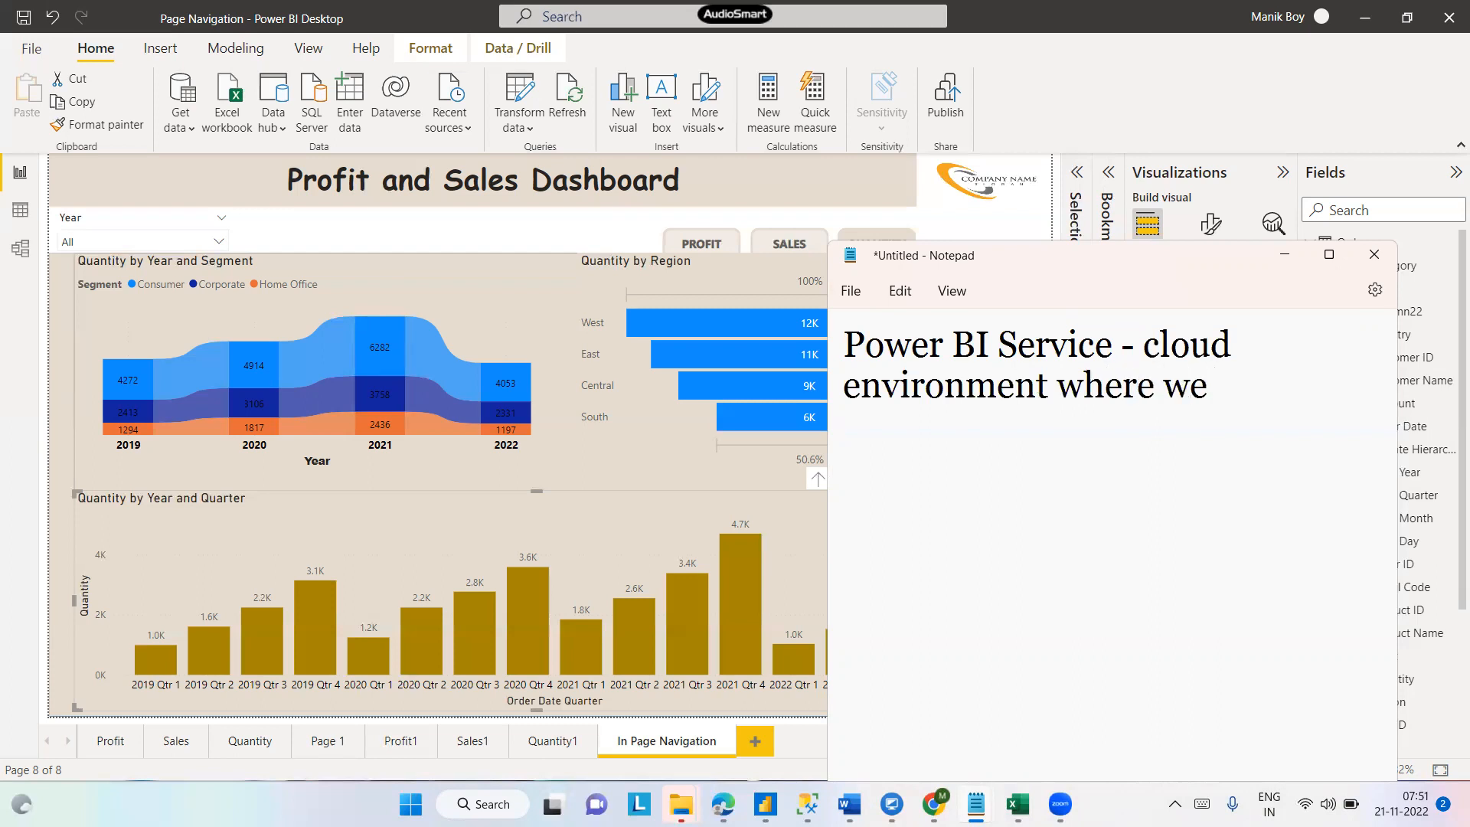
pyautogui.write(' publish')
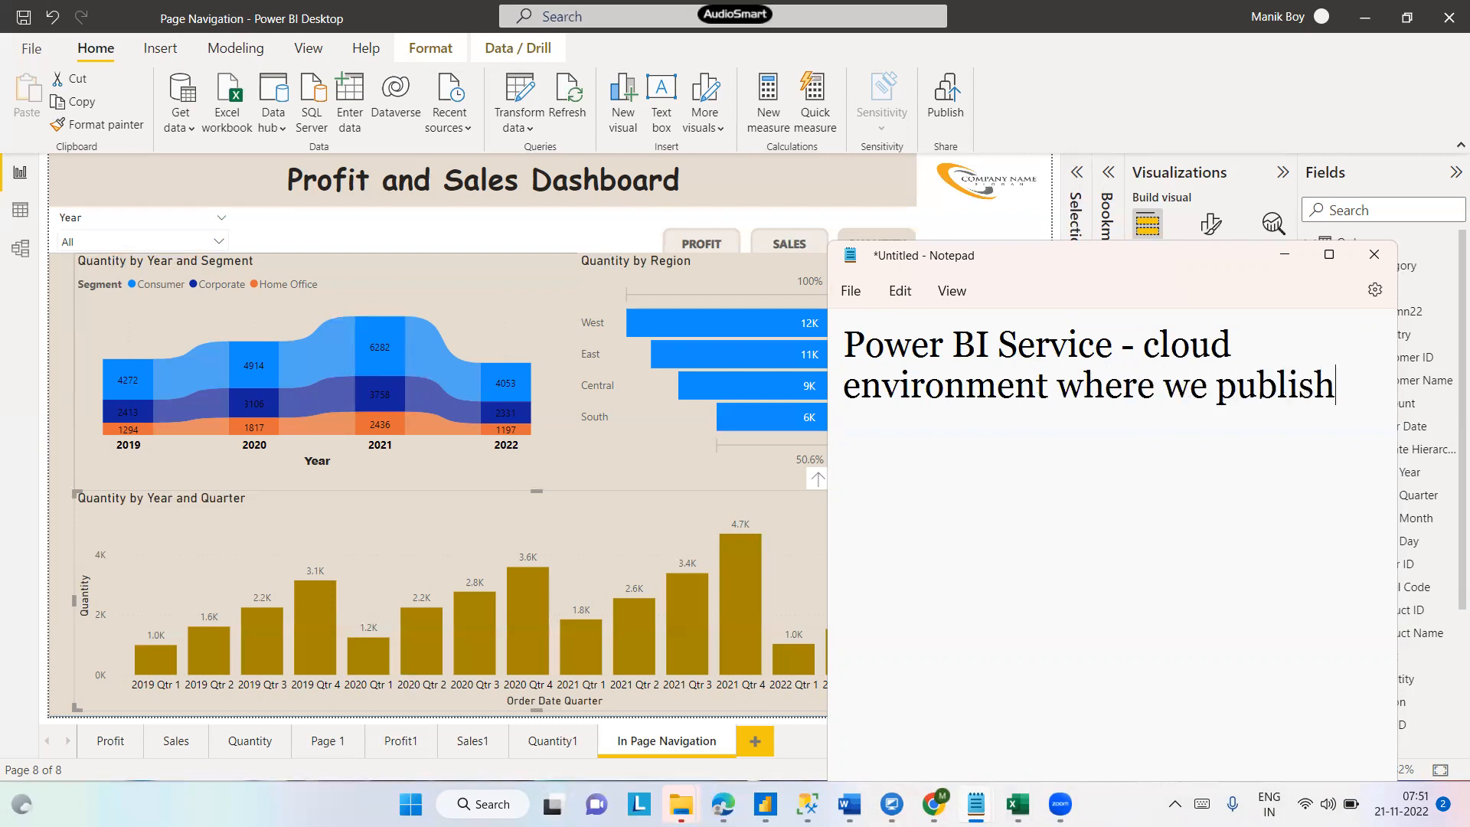
pyautogui.write(' our repor')
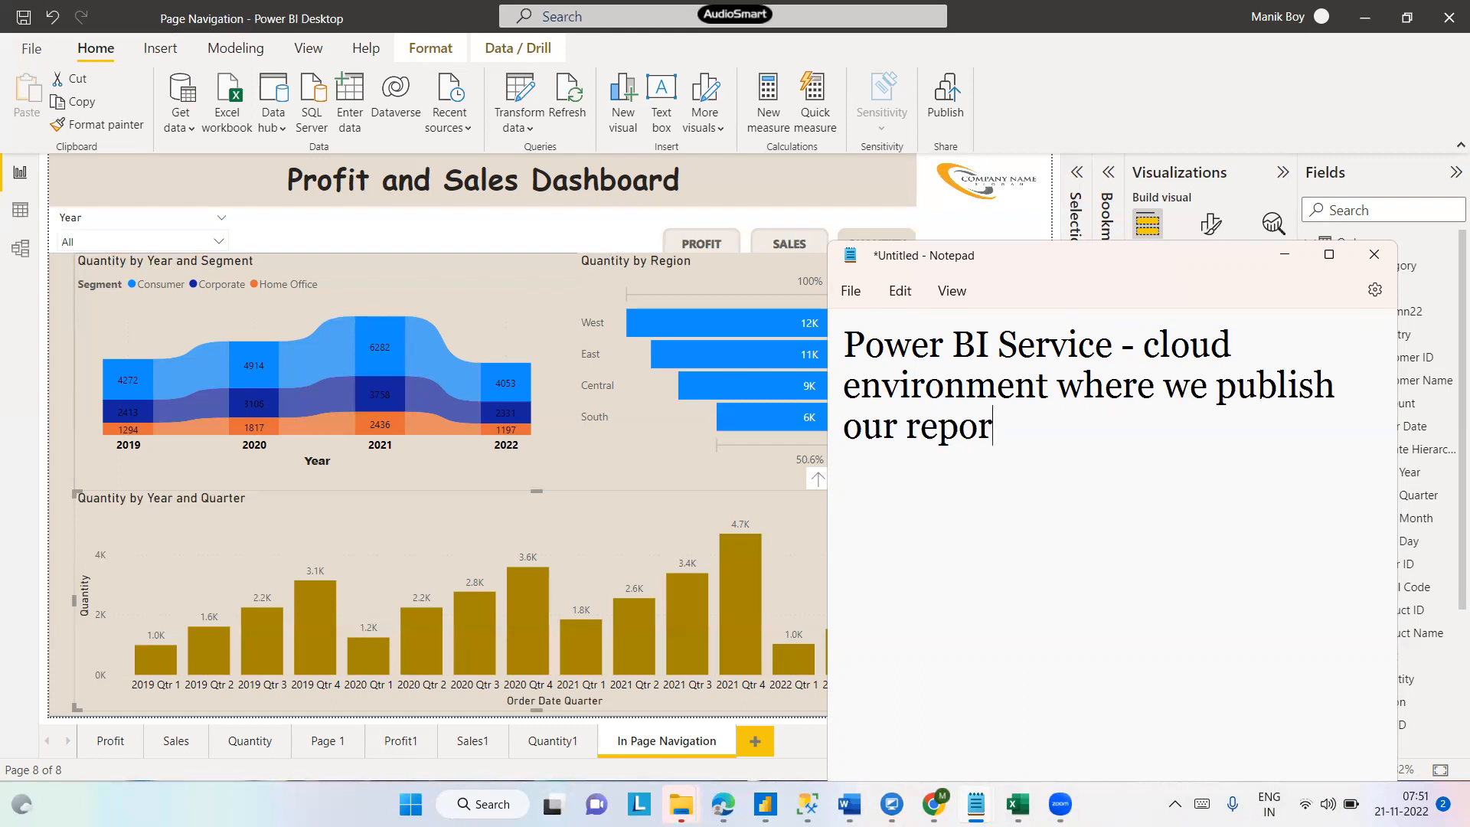
pyautogui.write('ts. so tha')
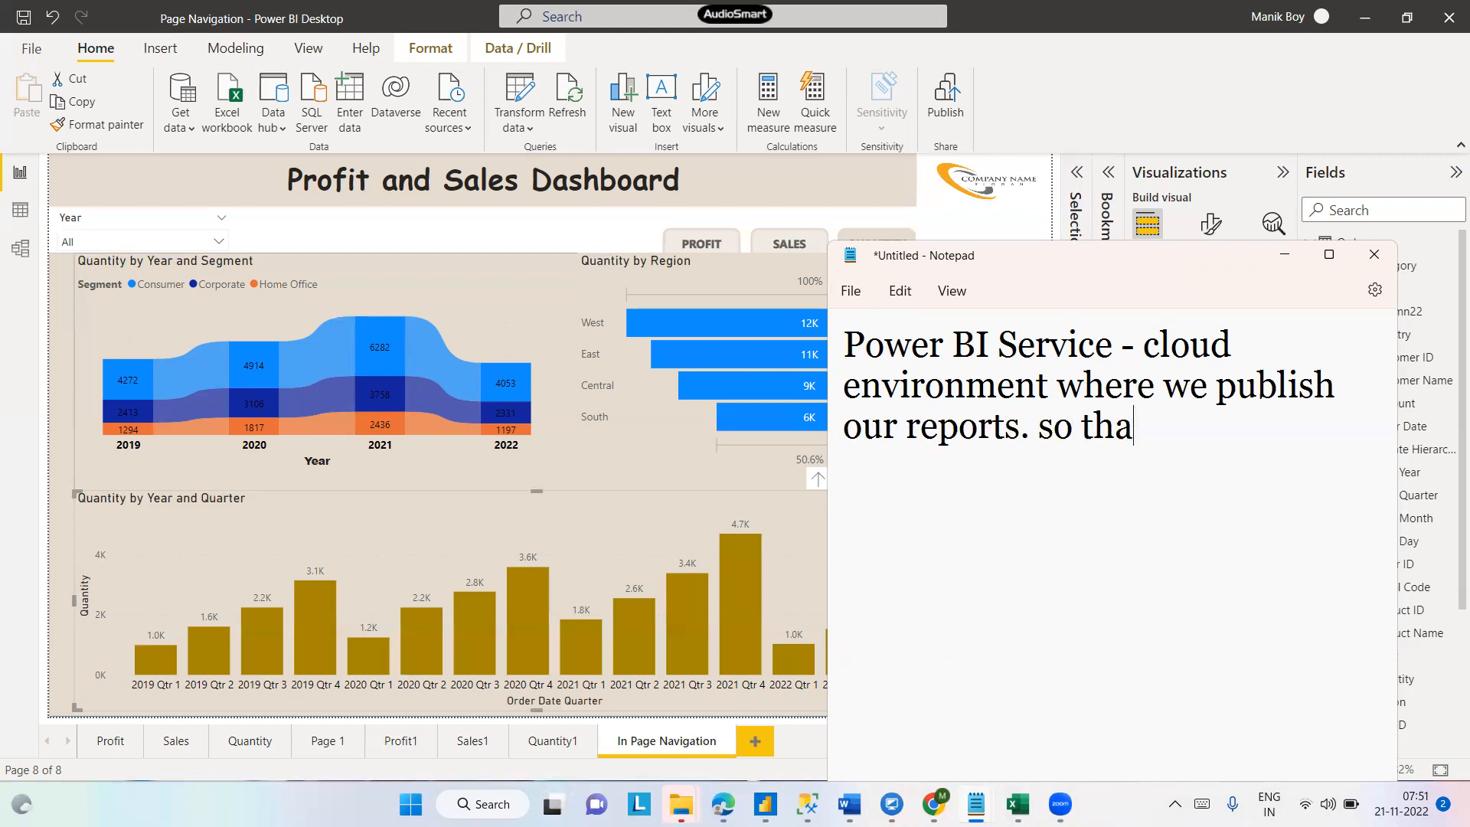
pyautogui.write('t the bu')
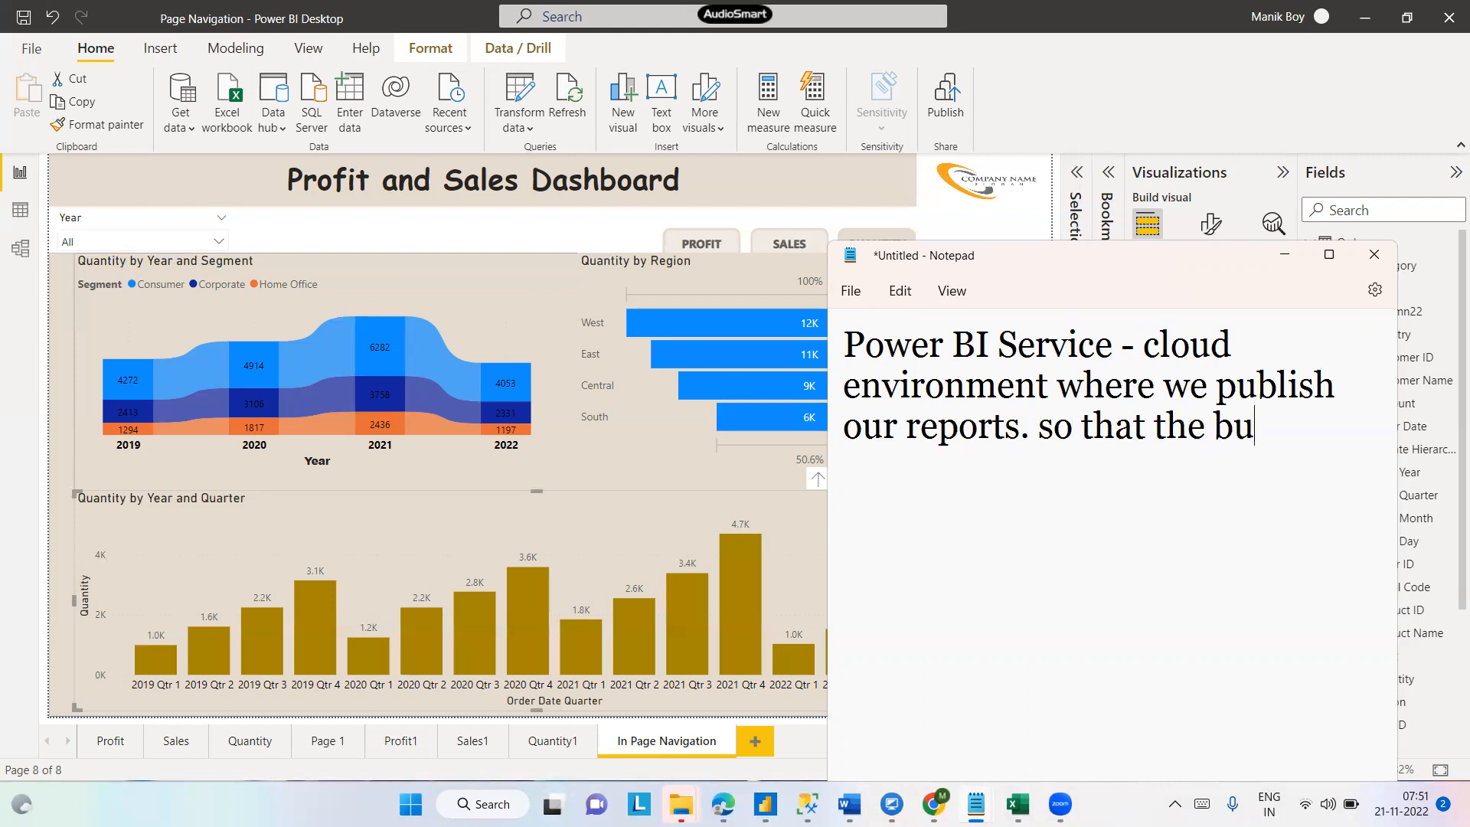
pyautogui.write('siness ca')
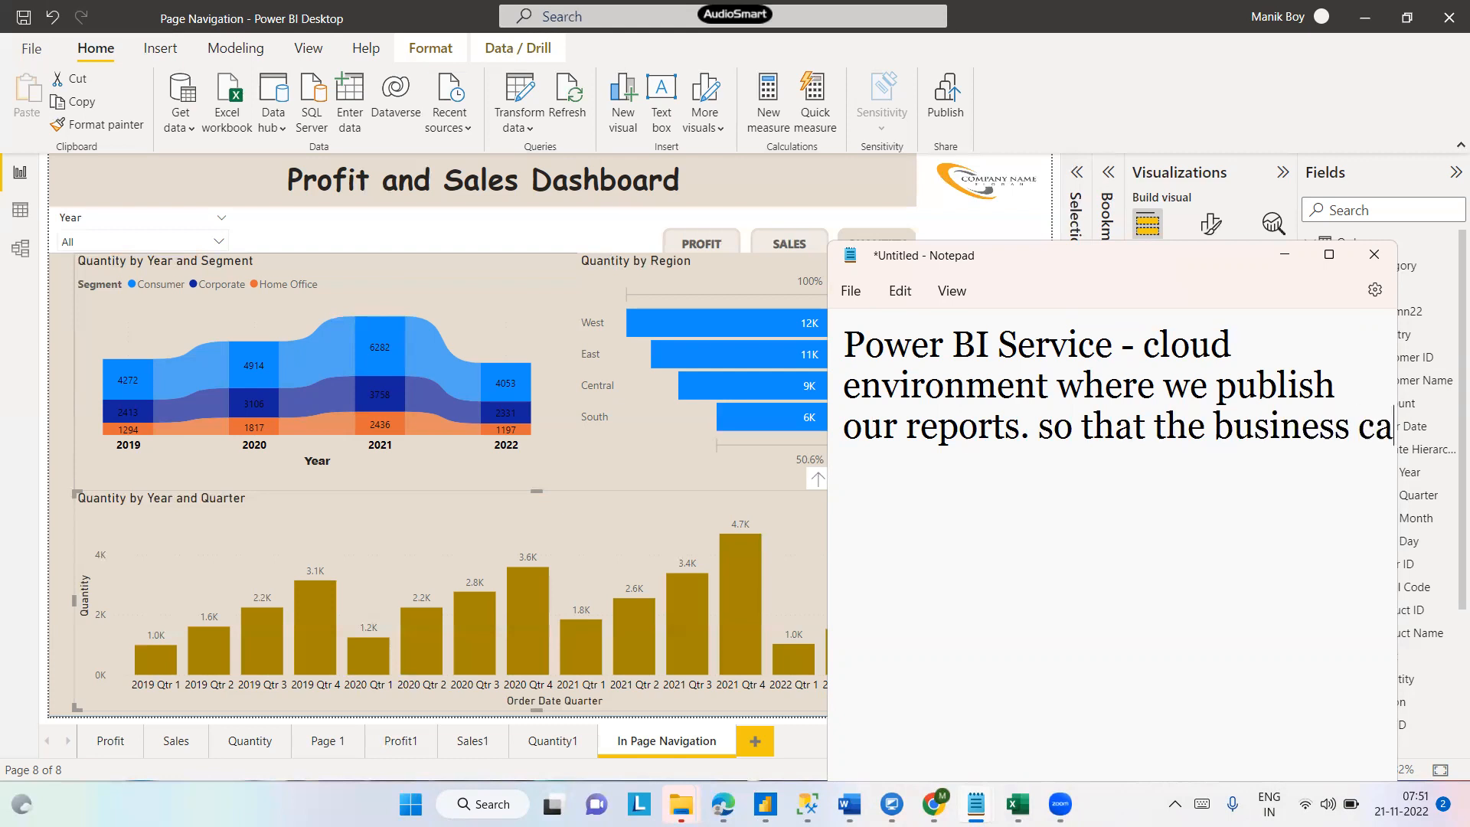
pyautogui.write('n revi')
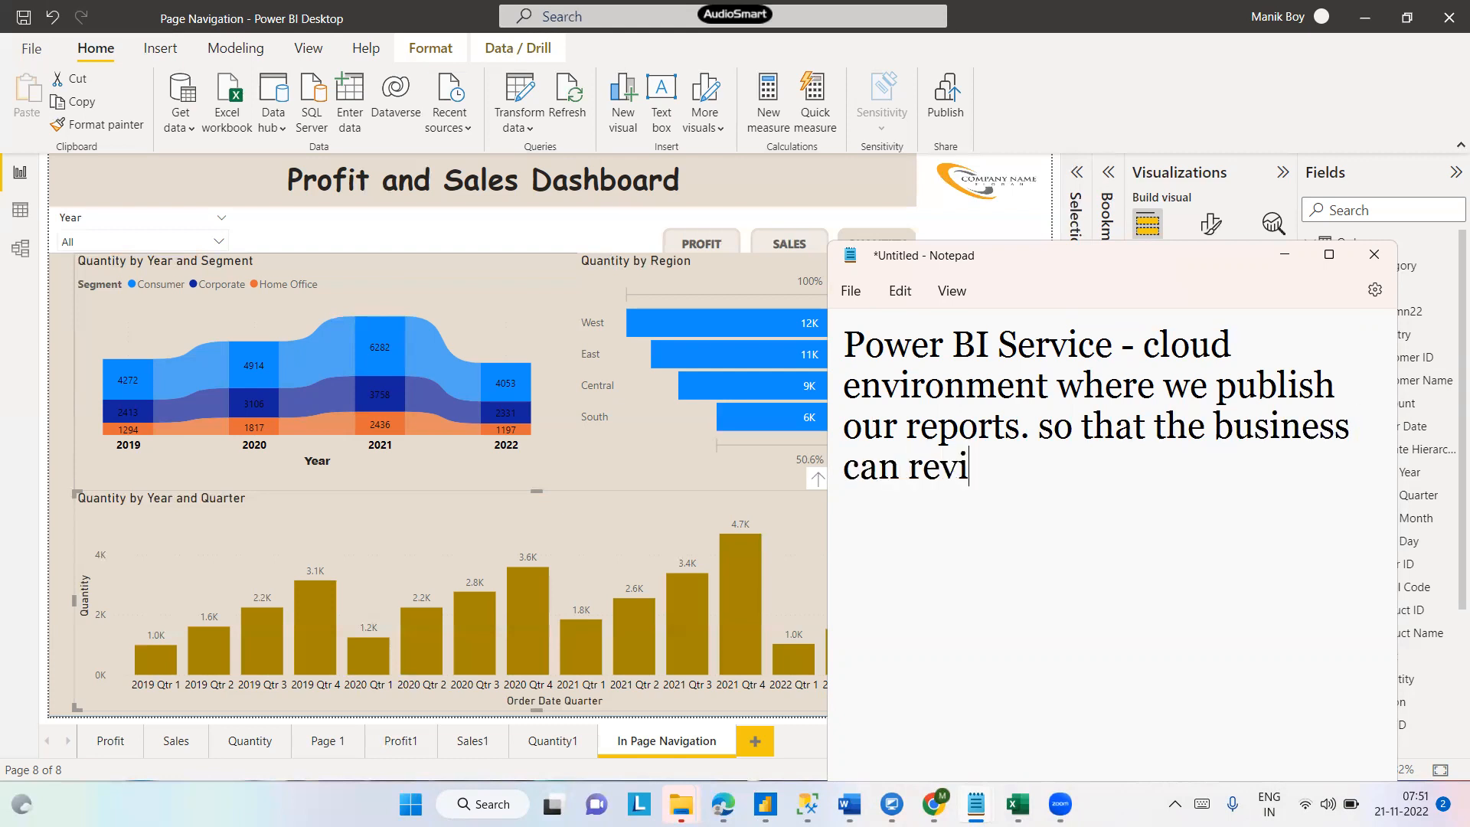
pyautogui.write('ew the report.')
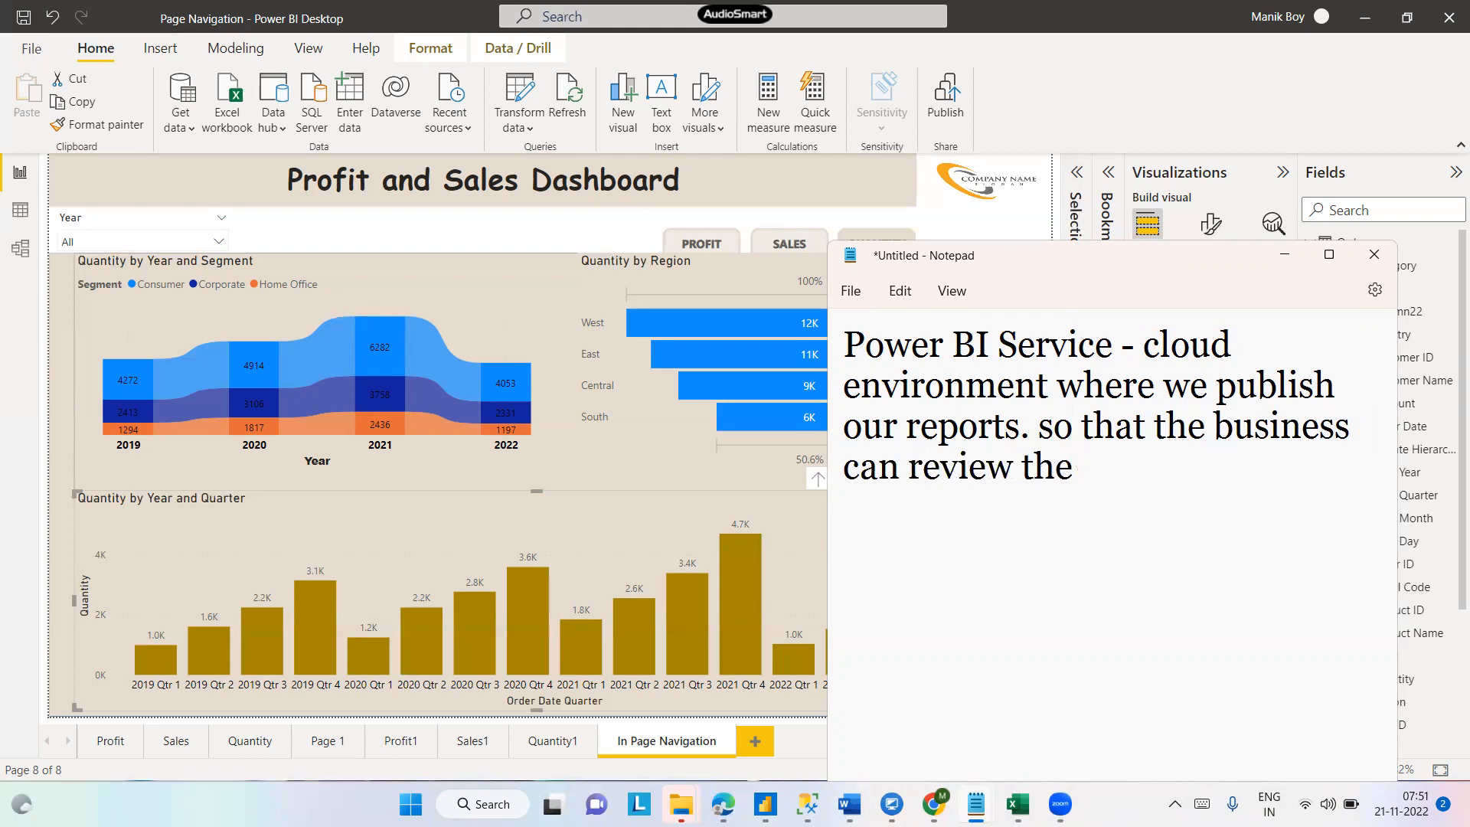
# - Continue the note with "so that the business can review the reports." and add a blank line
pyautogui.press('BackSpace')
pyautogui.write('s.')
pyautogui.press('Return')
pyautogui.press('Return')
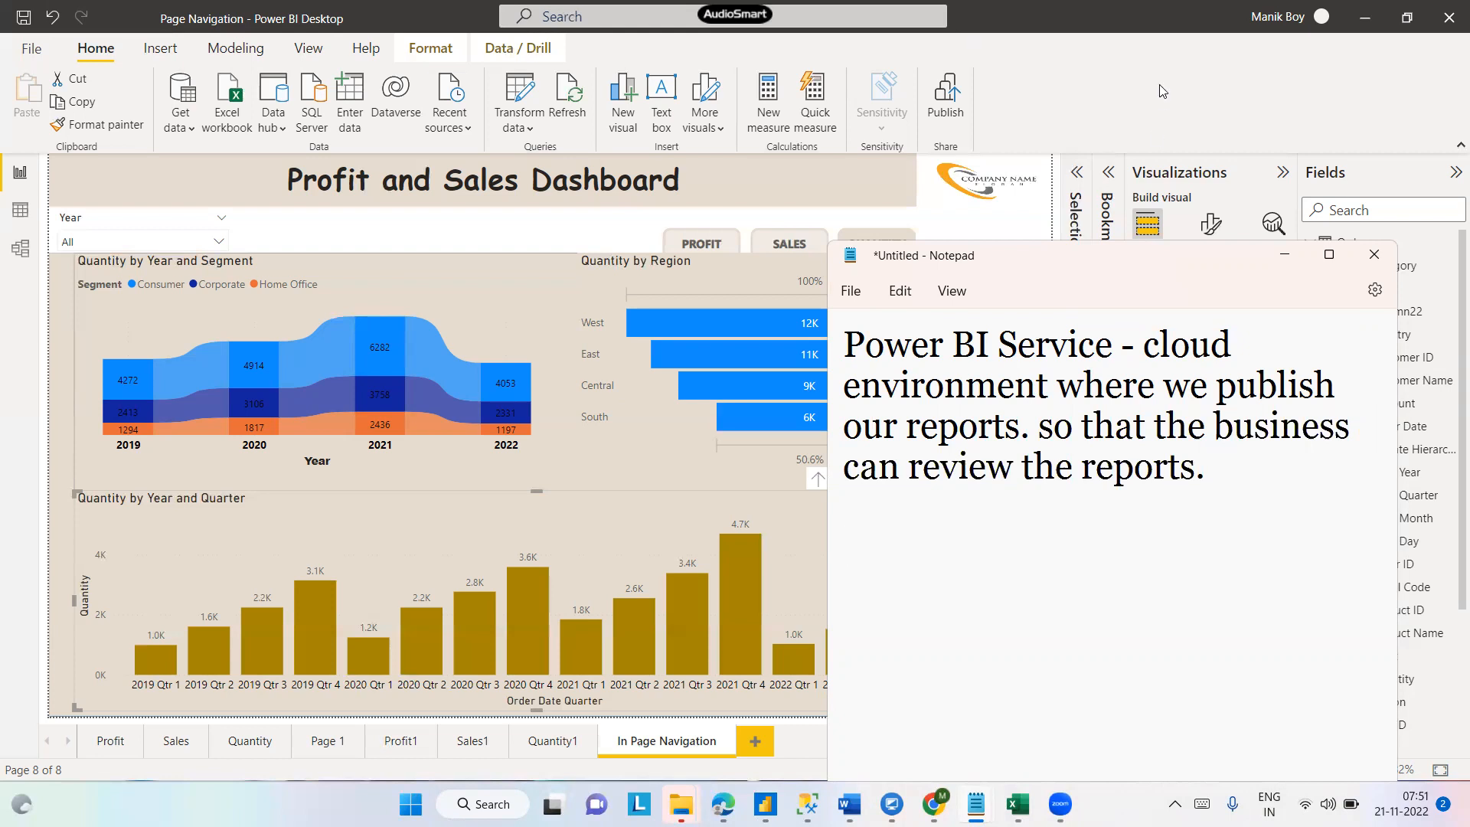
# - Add the line ".pbix - Either i can directly share this power bi file to the users."
pyautogui.write('.pbix -')
pyautogui.write('Either i')
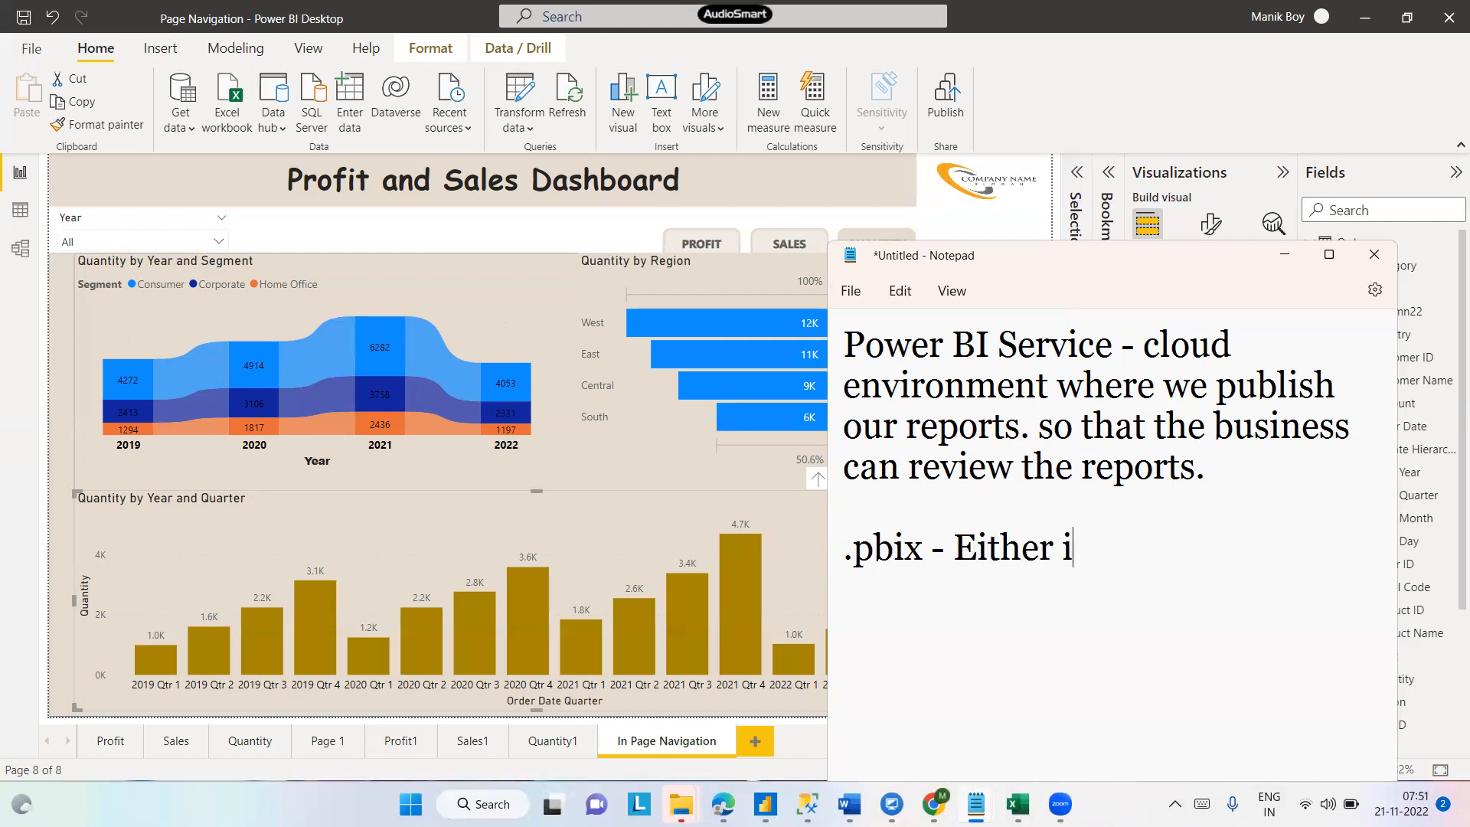
pyautogui.write(' can directly hare')
pyautogui.press('BackSpace')
pyautogui.press('BackSpace')
pyautogui.press('BackSpace')
pyautogui.press('BackSpace')
pyautogui.press('BackSpace')
pyautogui.write('e ')
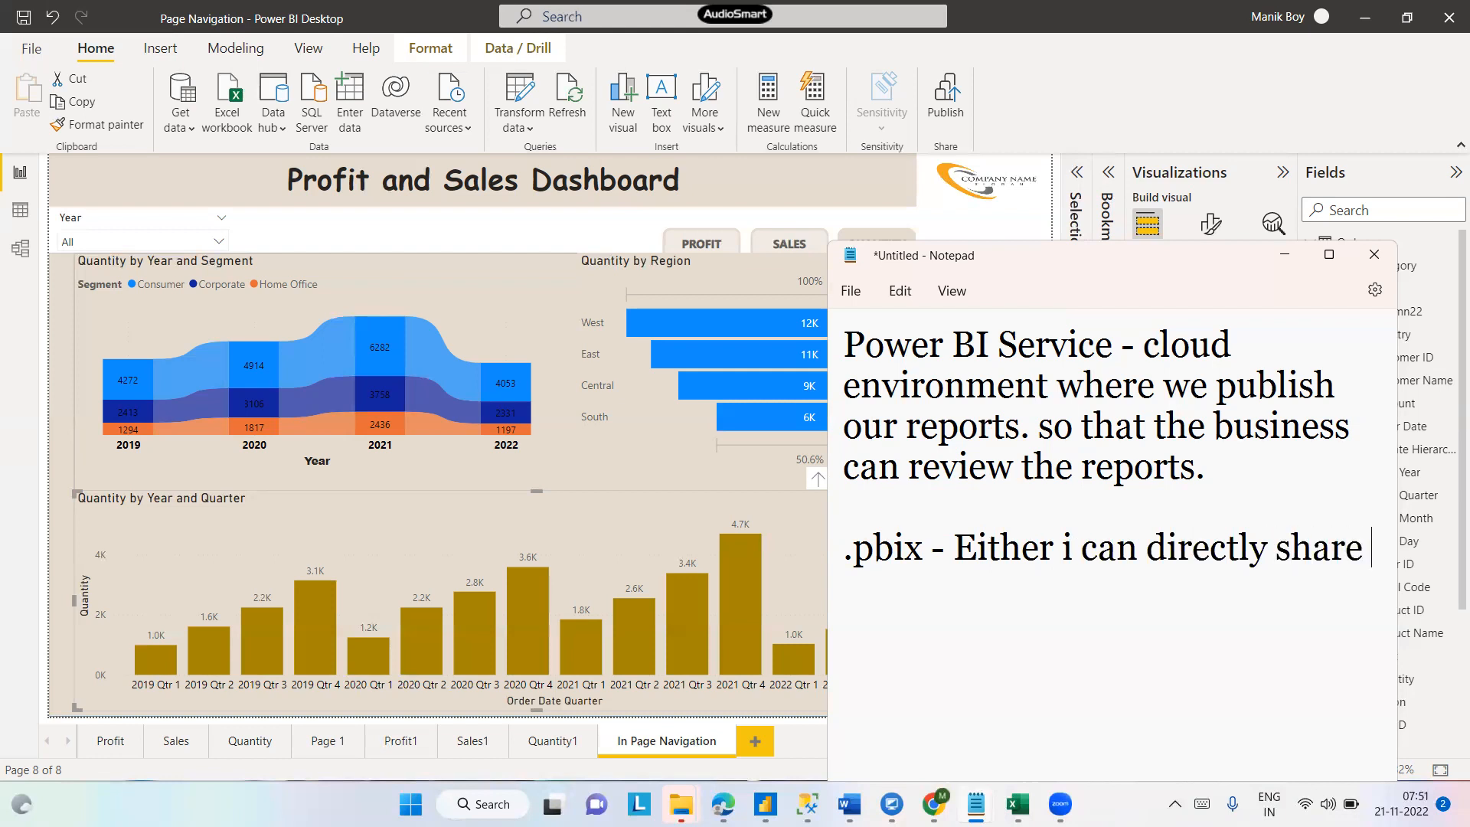
pyautogui.write('this power bi file ')
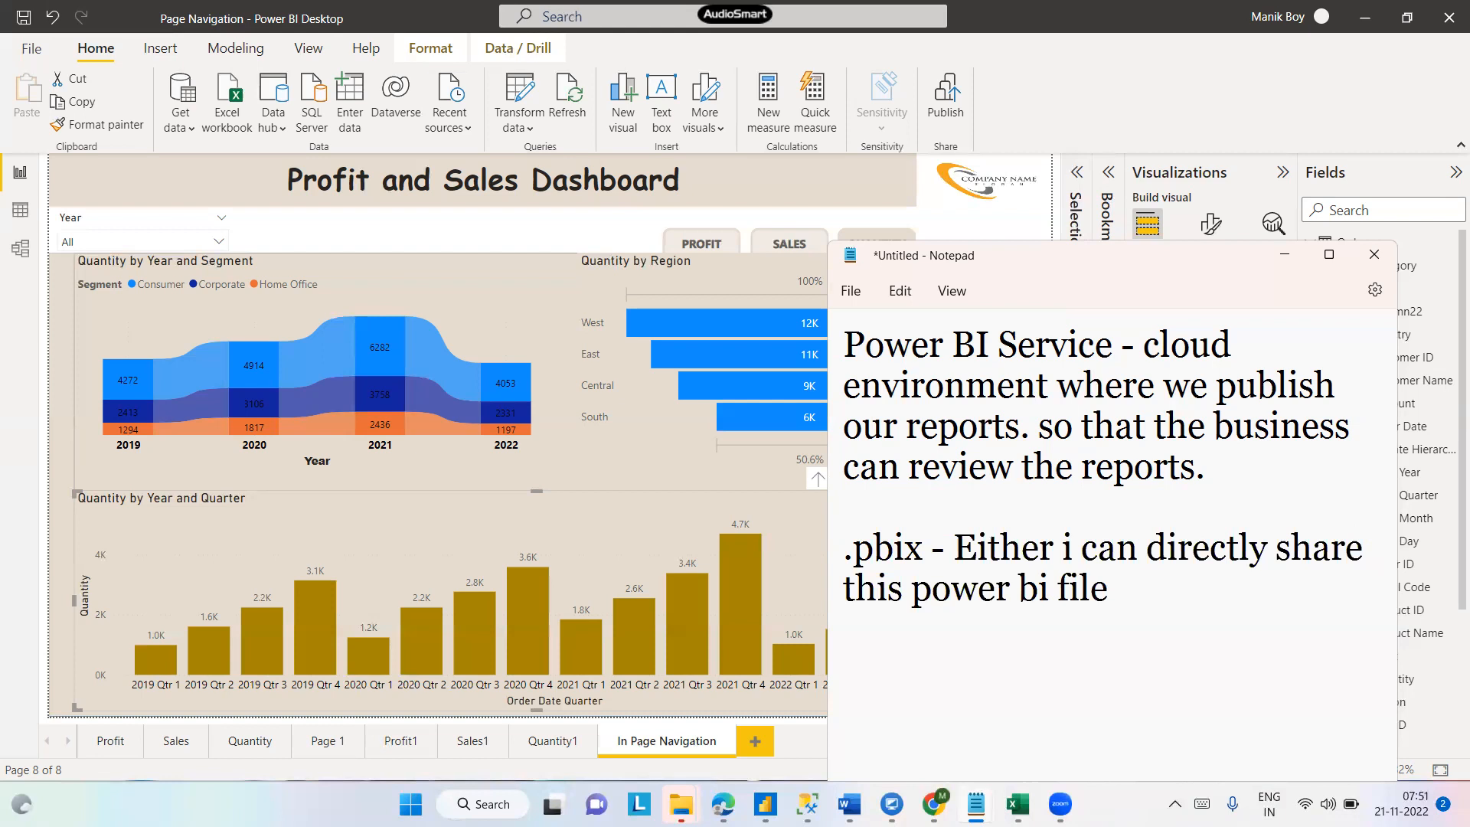
pyautogui.write('to the ')
pyautogui.write('u')
pyautogui.press('BackSpace')
pyautogui.write('the users.')
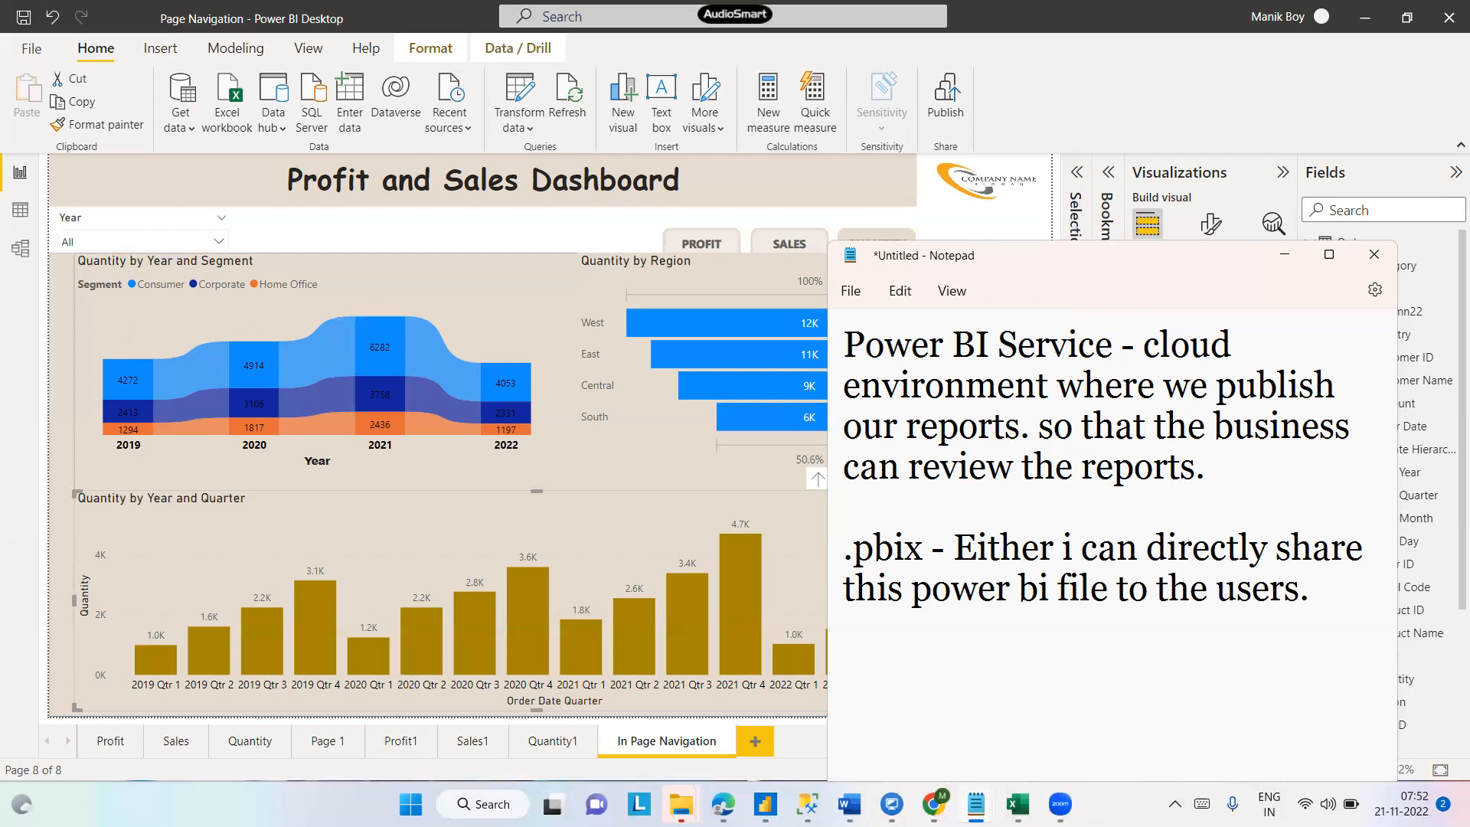
# - Save the report's pending changes while starting Publish, then close the Publish to Power BI destination dialog
pyautogui.moveTo(1227, 495); pyautogui.dragTo(844, 327)
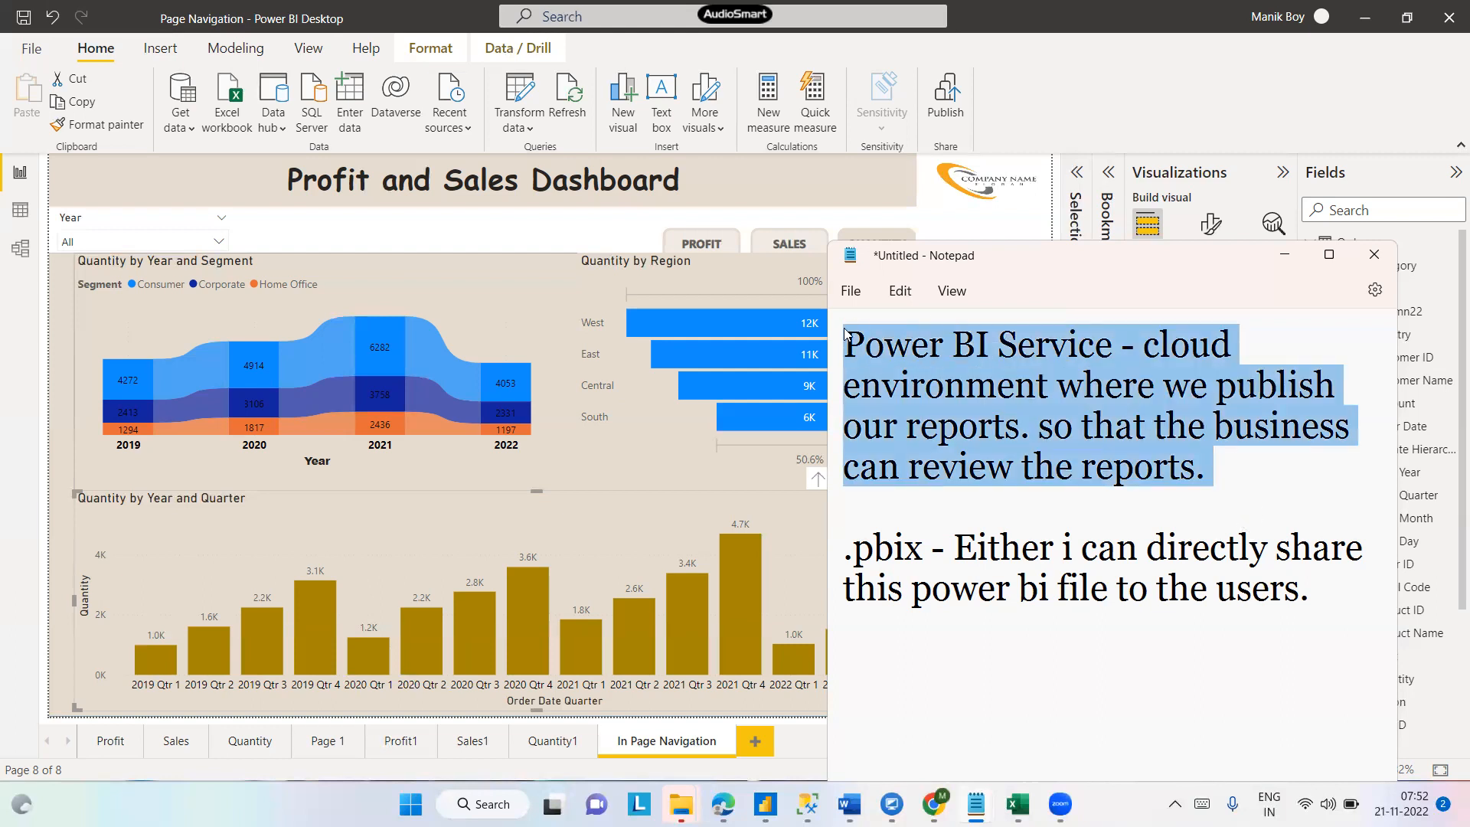
pyautogui.click(1135, 119)
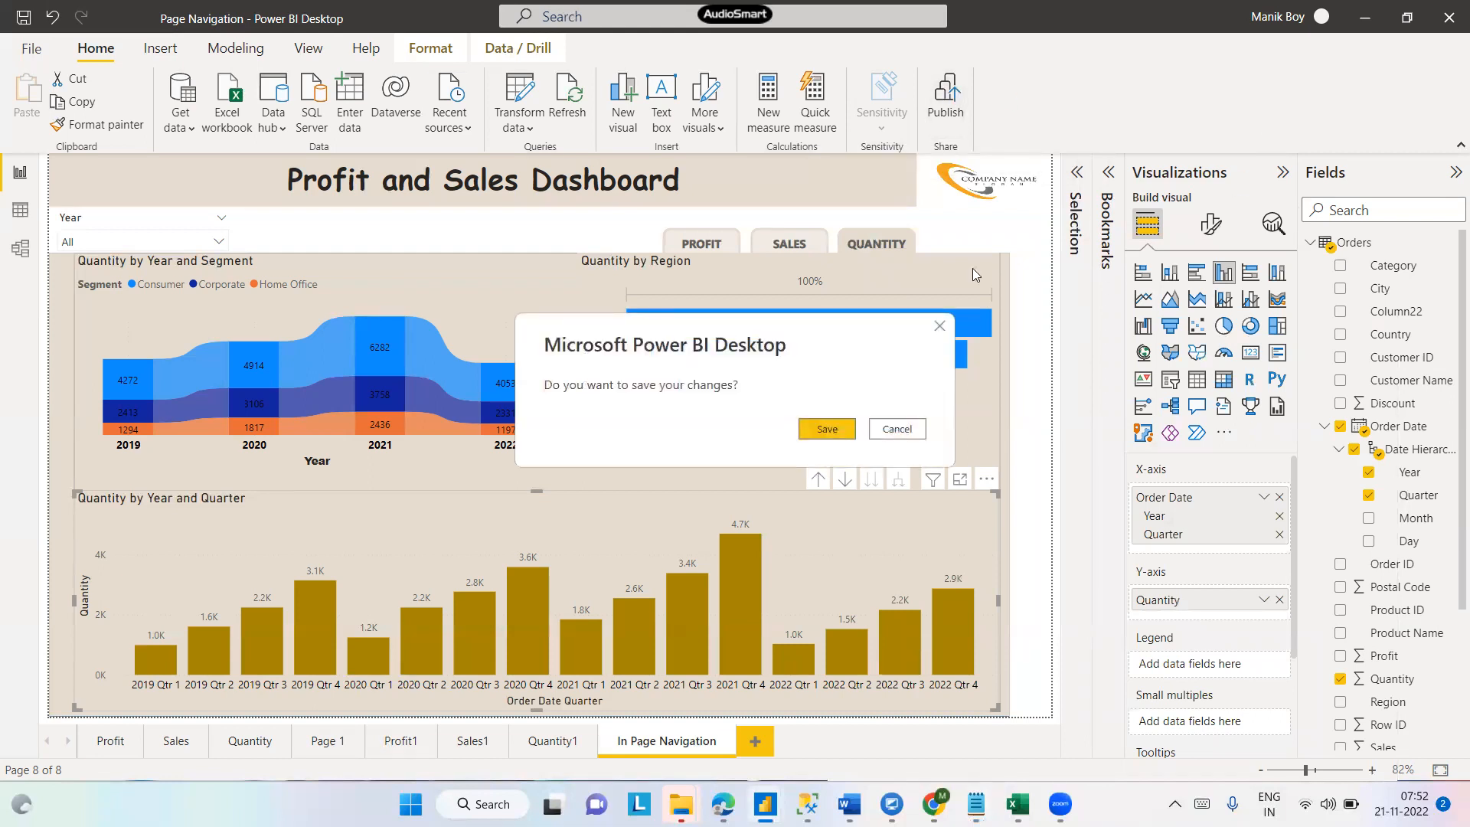
pyautogui.click(829, 431)
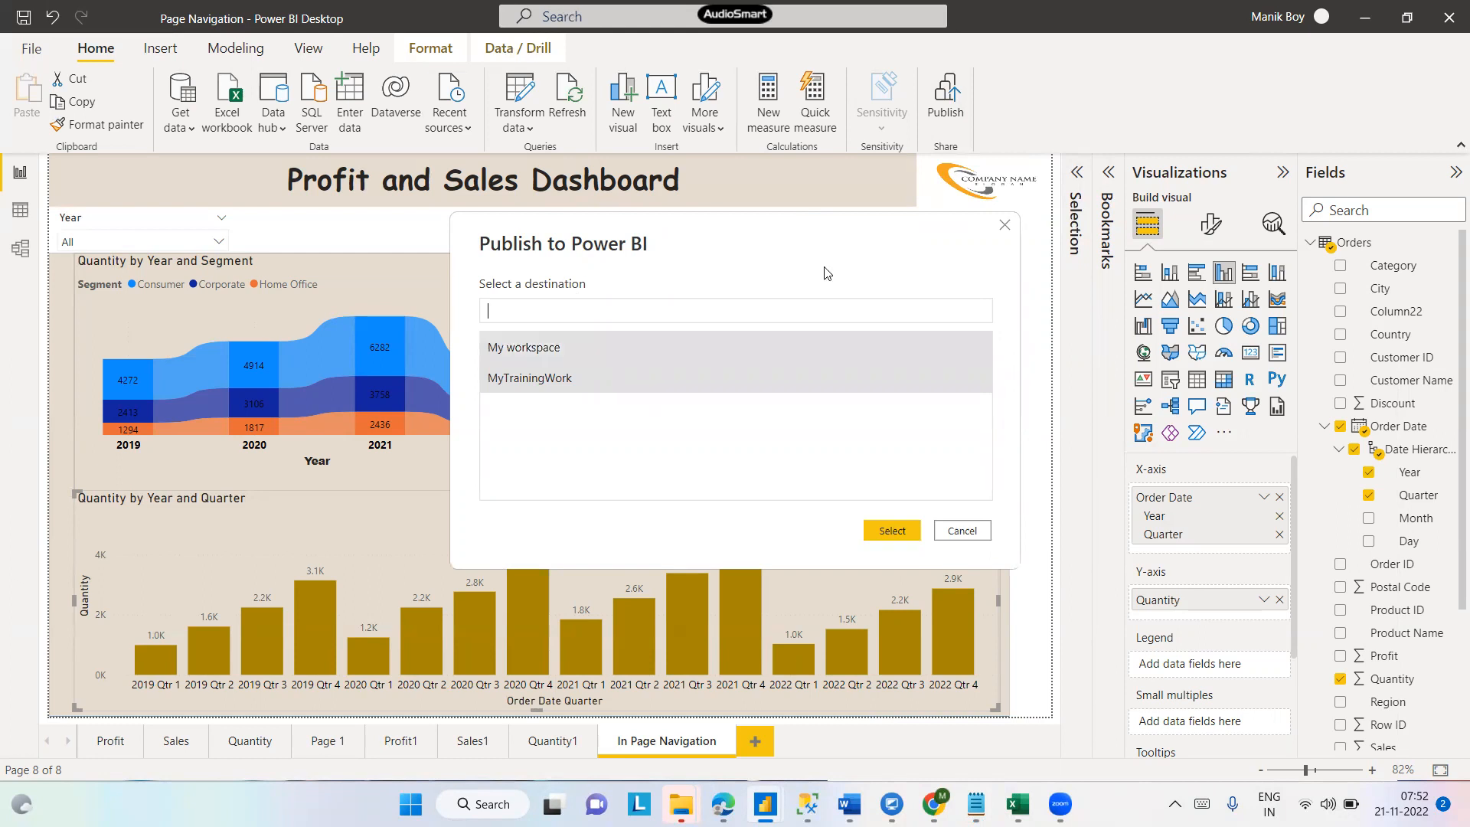
pyautogui.click(1004, 226)
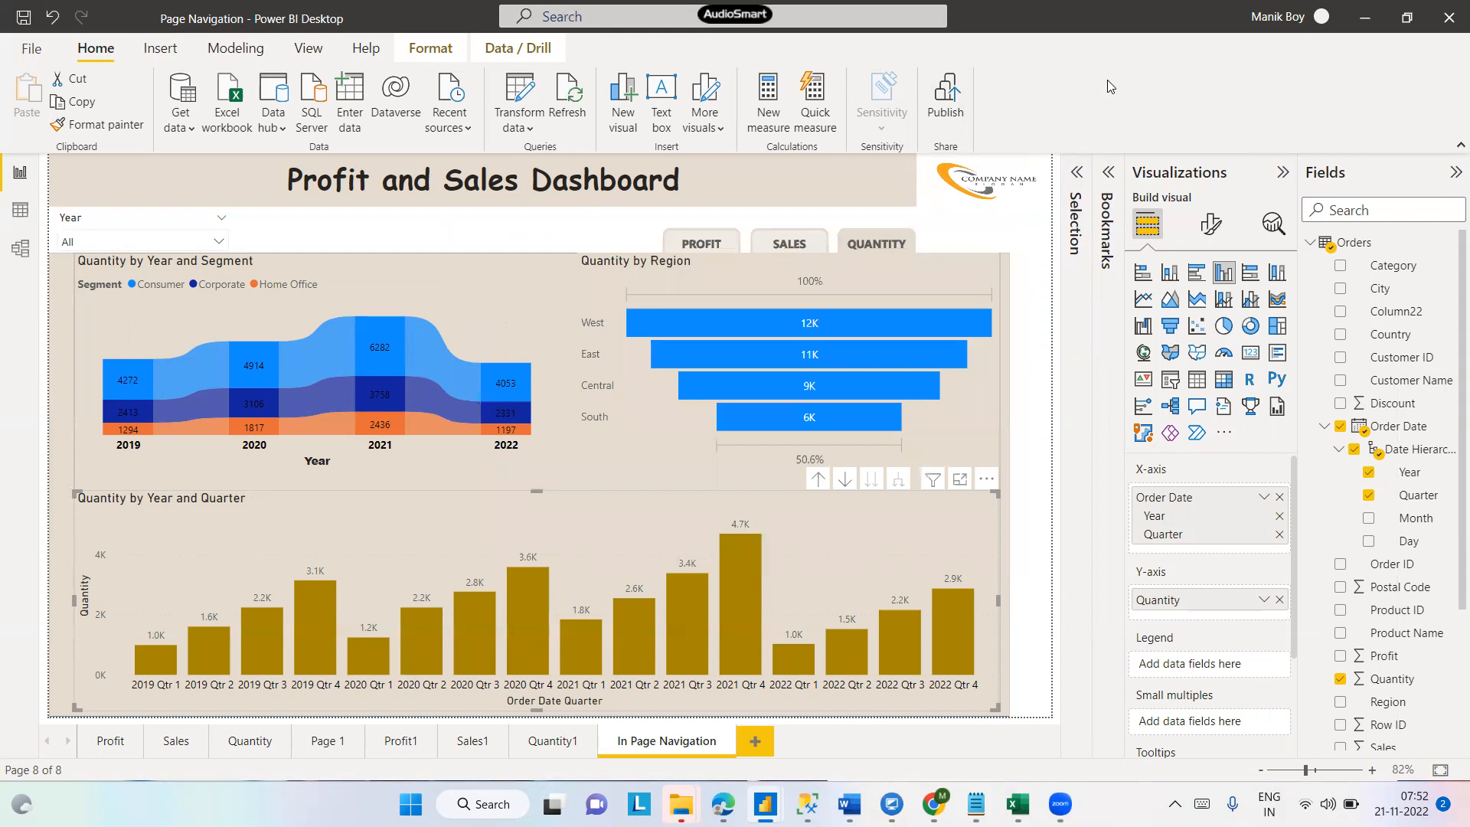
# - Bring Notepad back, maximise it and add blank lines below the .pbix note
pyautogui.moveTo(975, 803)
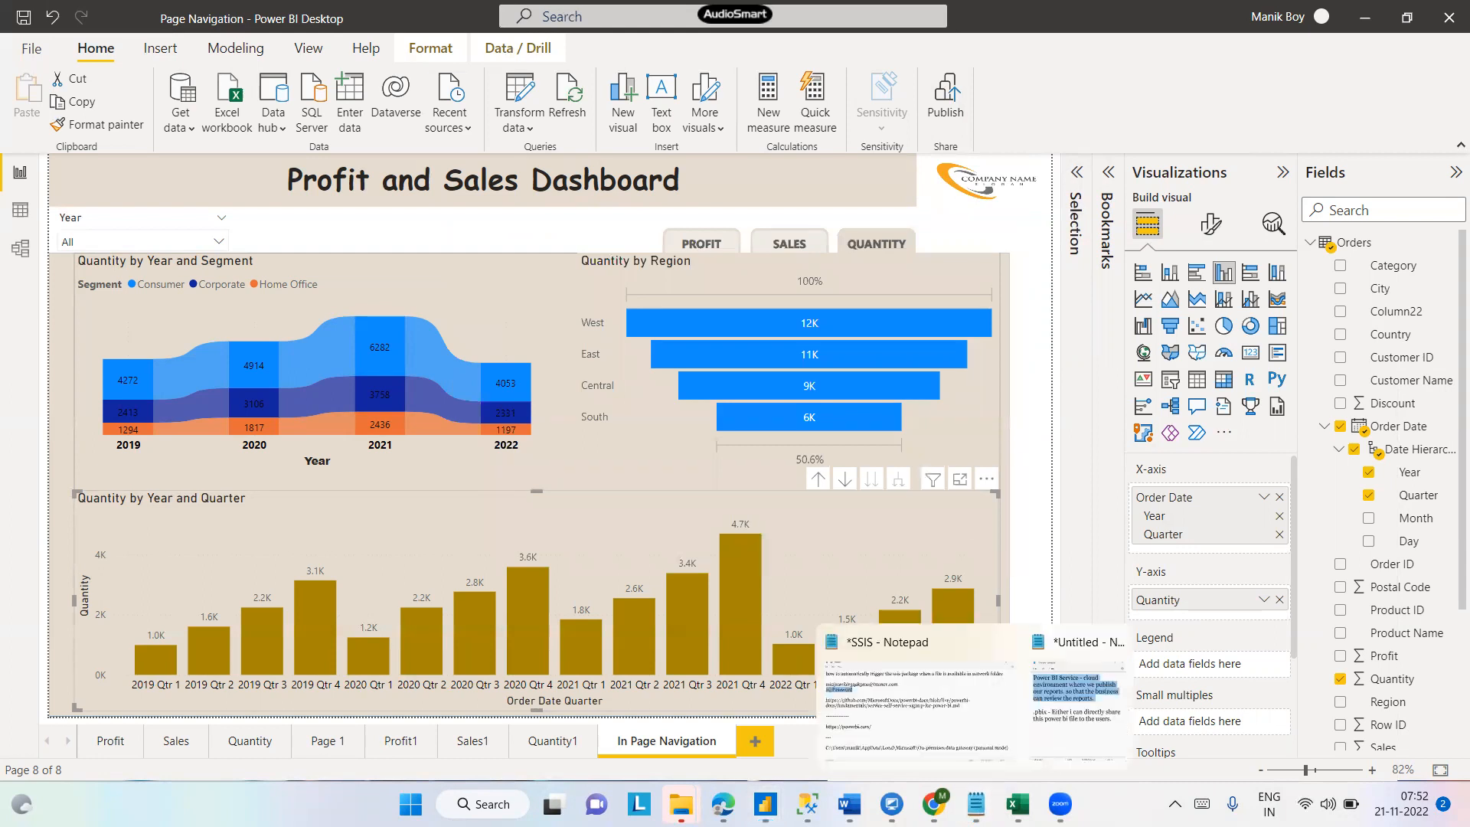
pyautogui.click(1075, 689)
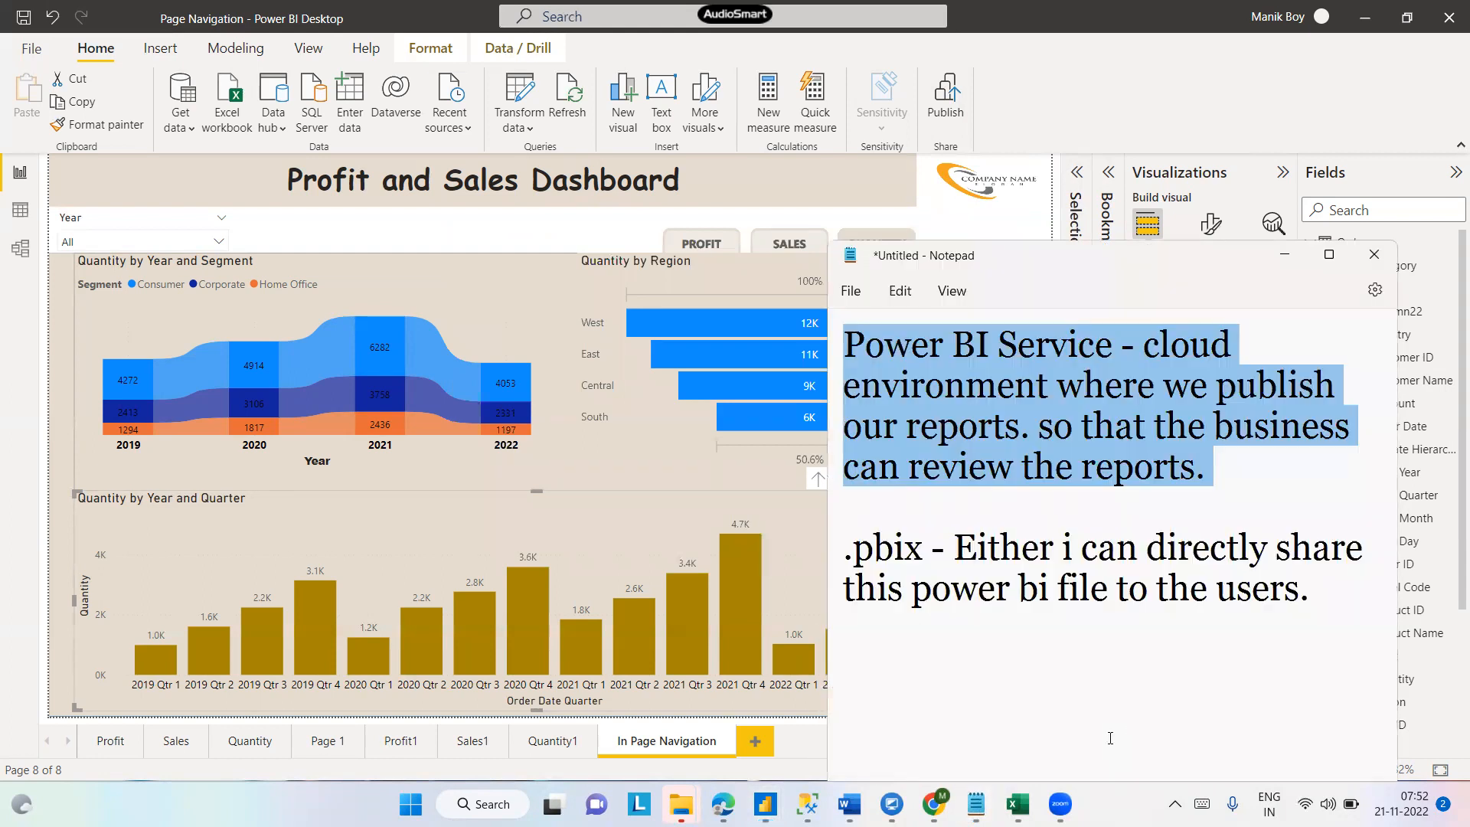
pyautogui.click(1329, 254)
pyautogui.click(1095, 227)
pyautogui.press('Return')
pyautogui.press('Return')
pyautogui.press('Return')
# - Start a new line reading "We can create the free service account with your"
pyautogui.write('W')
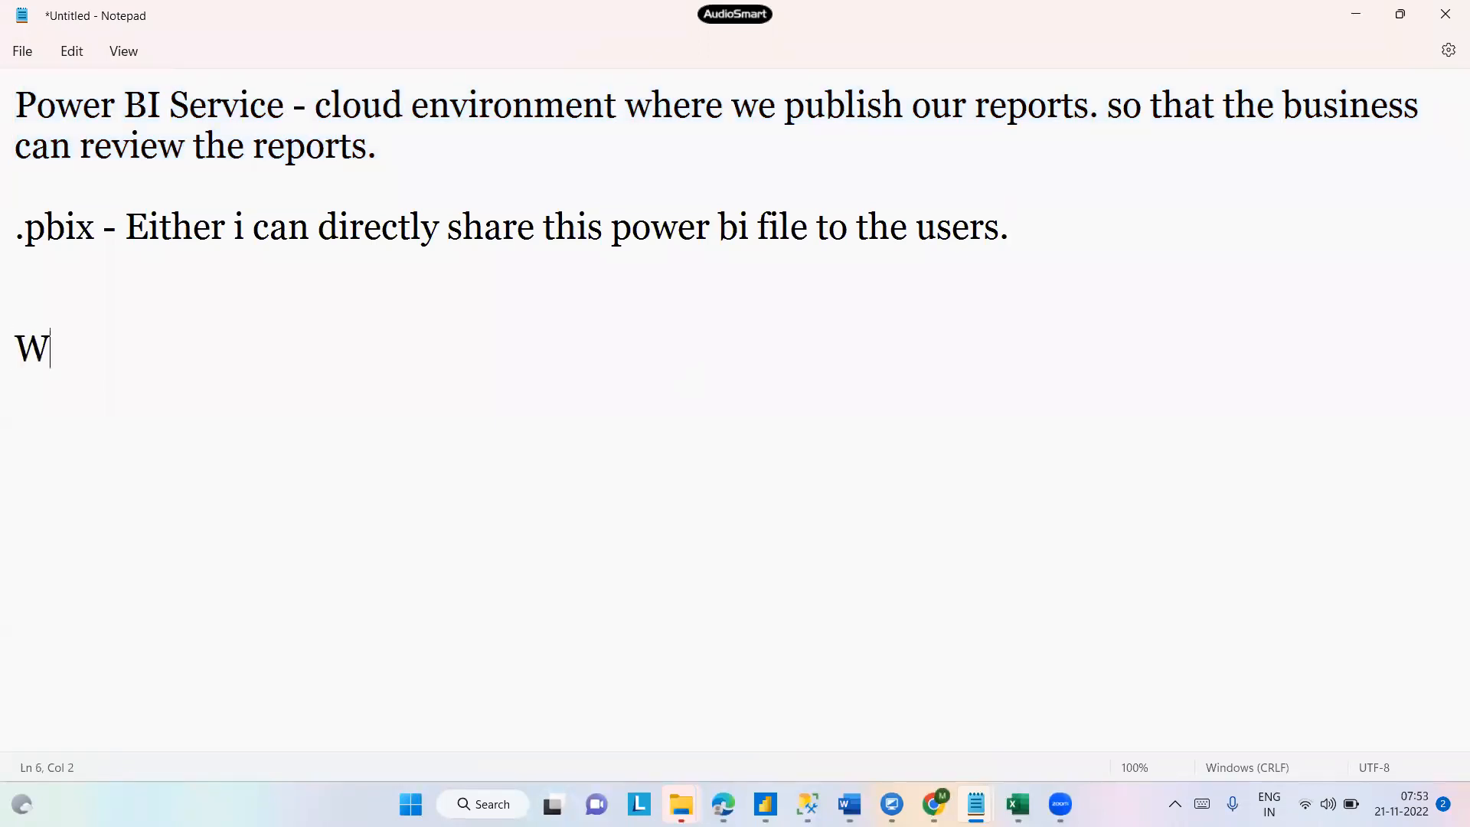
pyautogui.write('e can create the')
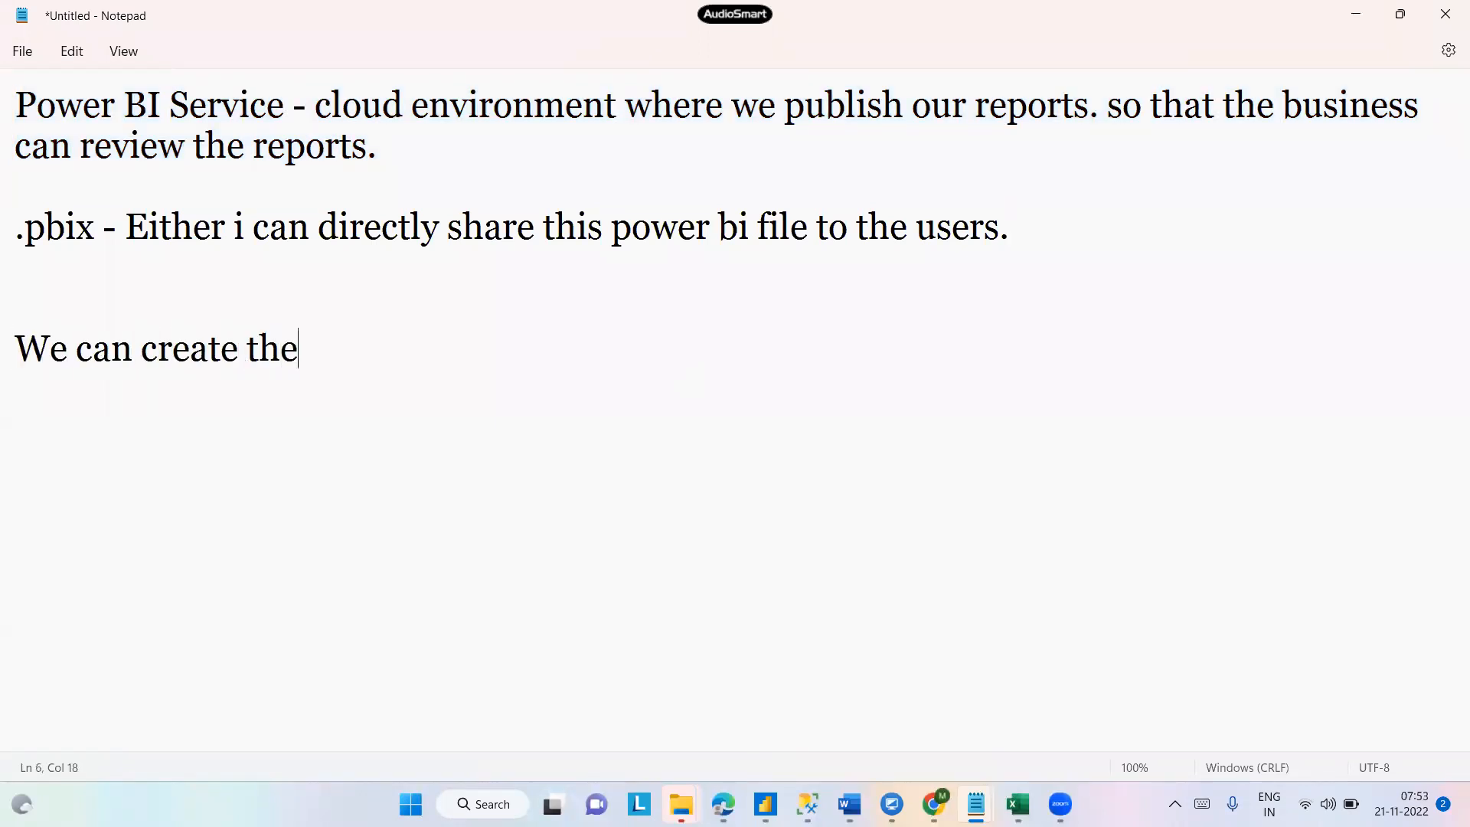
pyautogui.write(' service')
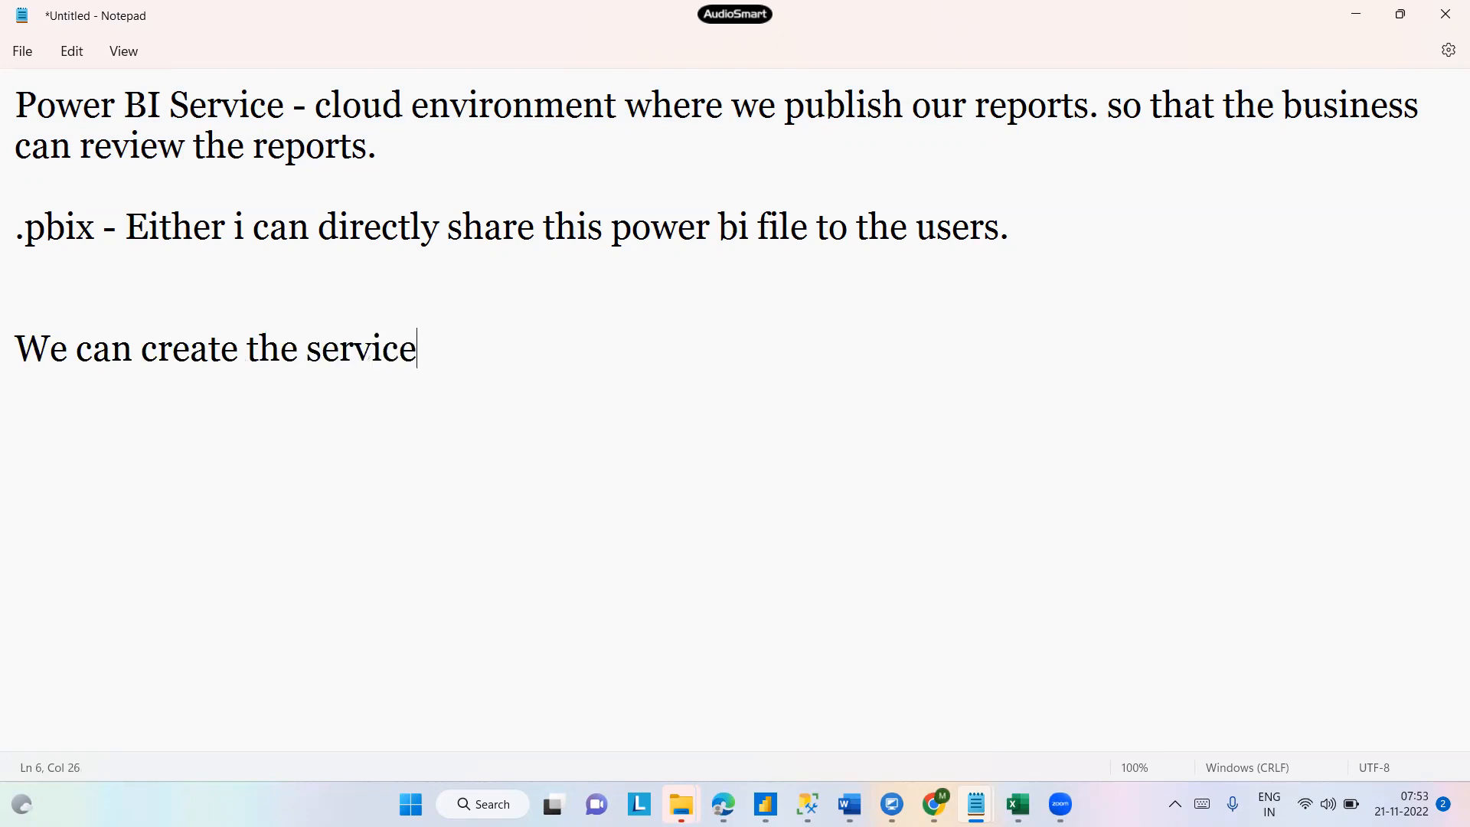
pyautogui.write(' account')
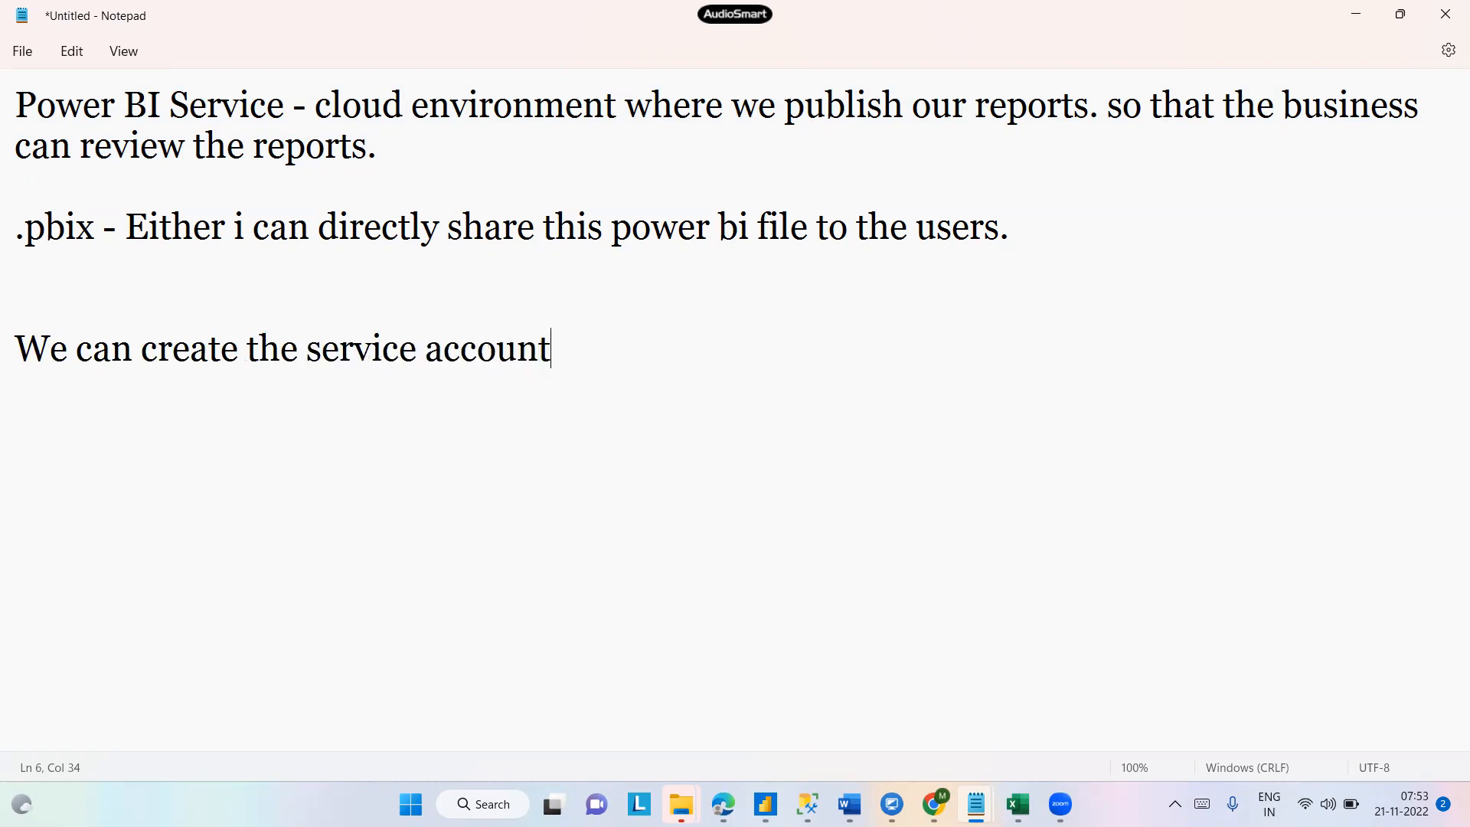
pyautogui.press('Left')
pyautogui.click(307, 349)
pyautogui.write('f')
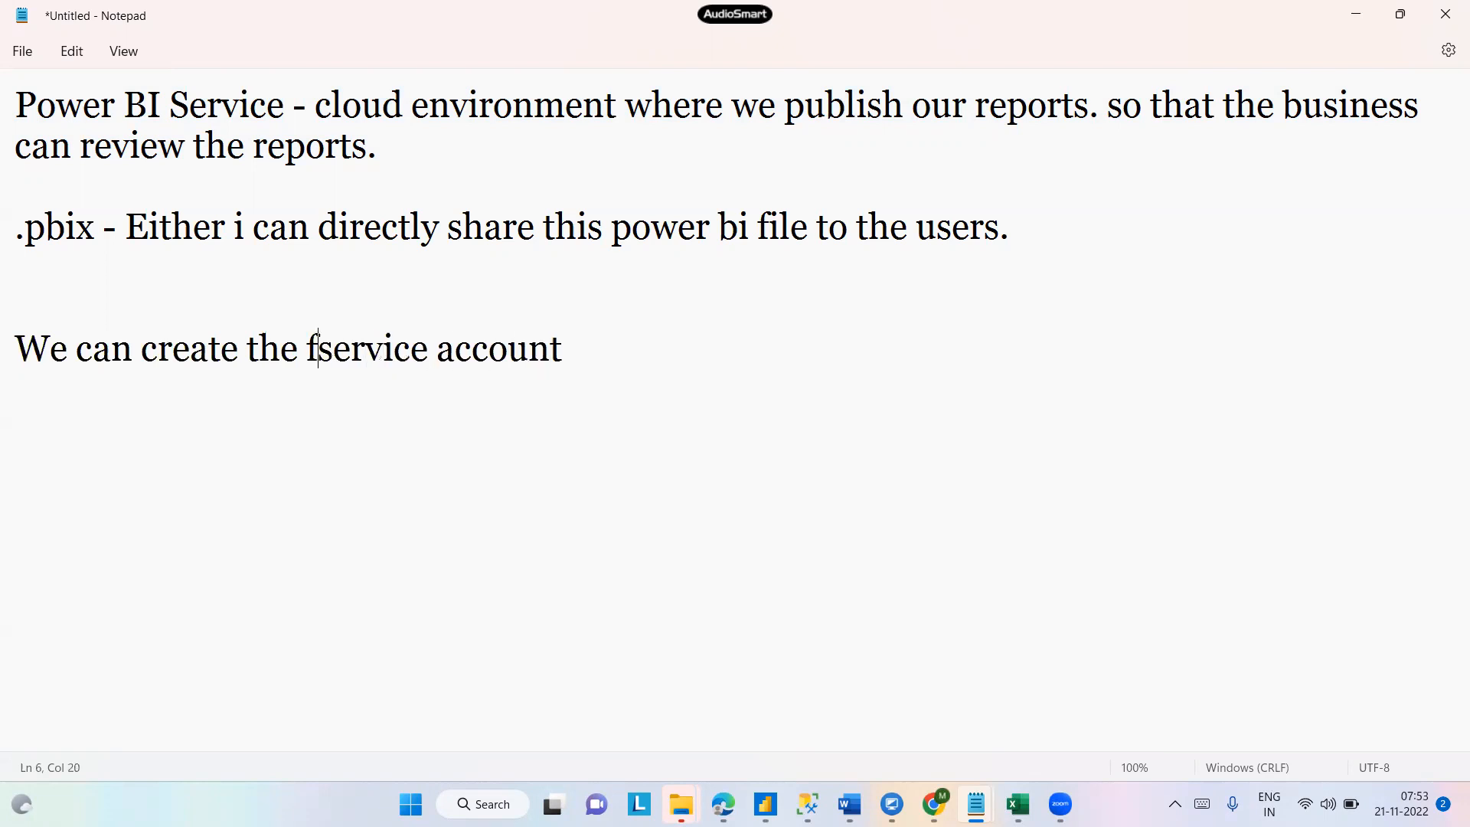
pyautogui.write('ree')
pyautogui.press('End')
pyautogui.write('with your')
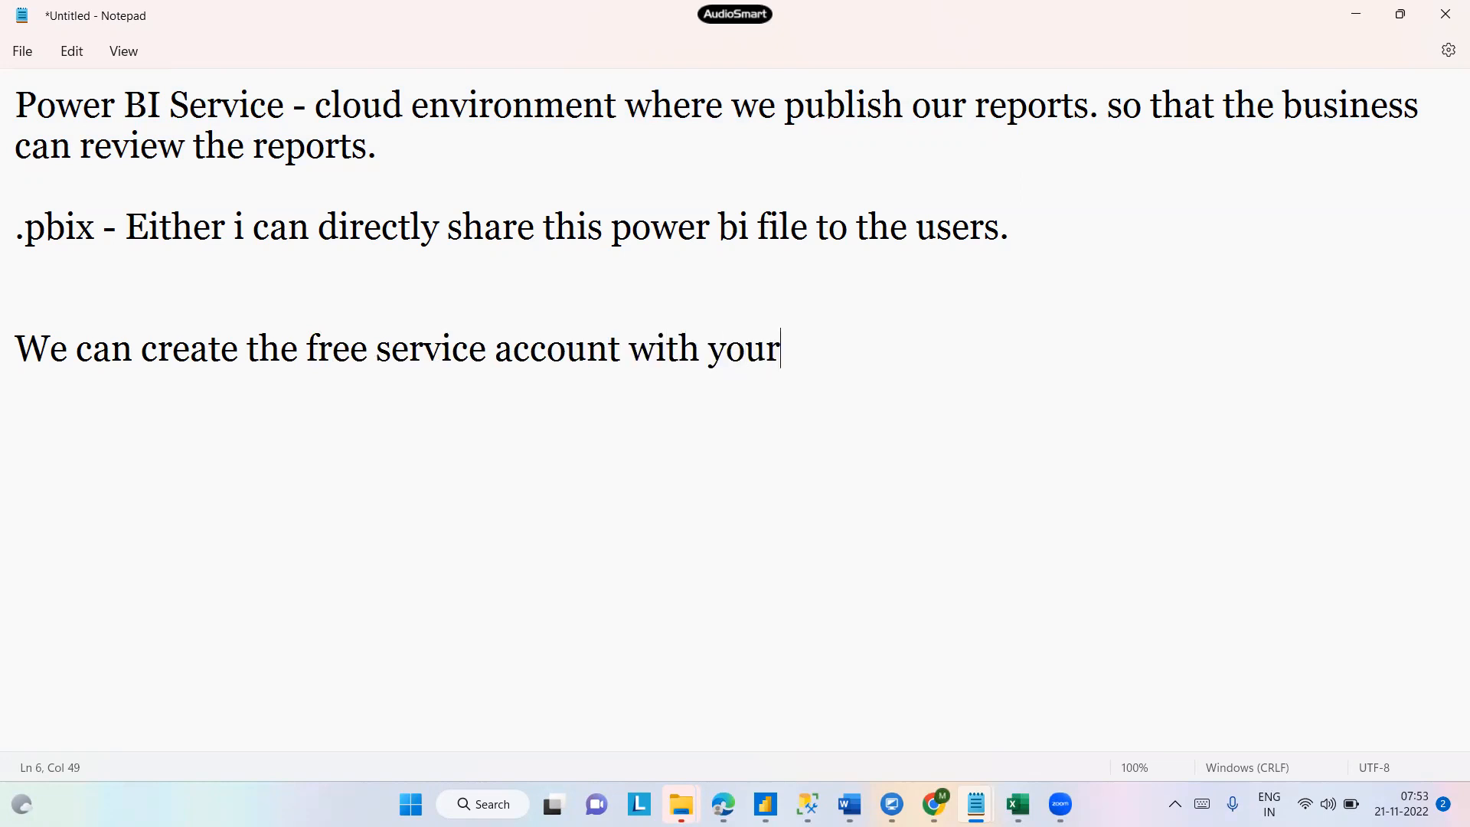
pyautogui.write(' orangi')
# - Finish the line with "oraganization email id/ student email ID" and start a new line
pyautogui.press('BackSpace')
pyautogui.press('BackSpace')
pyautogui.press('BackSpace')
pyautogui.write('gsni')
pyautogui.press('BackSpace')
pyautogui.press('BackSpace')
pyautogui.press('BackSpace')
pyautogui.write('a')
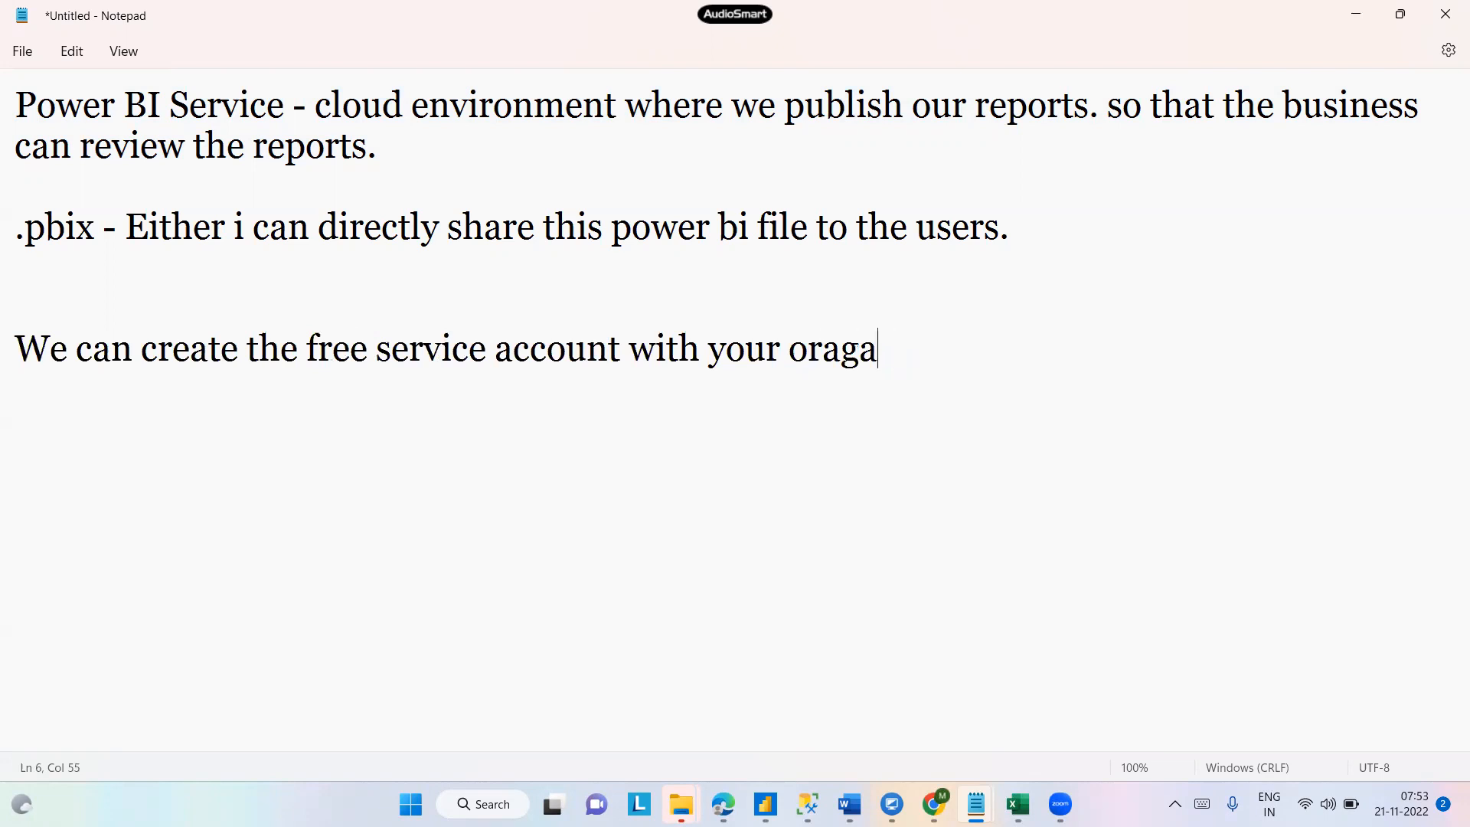
pyautogui.write('nization emai')
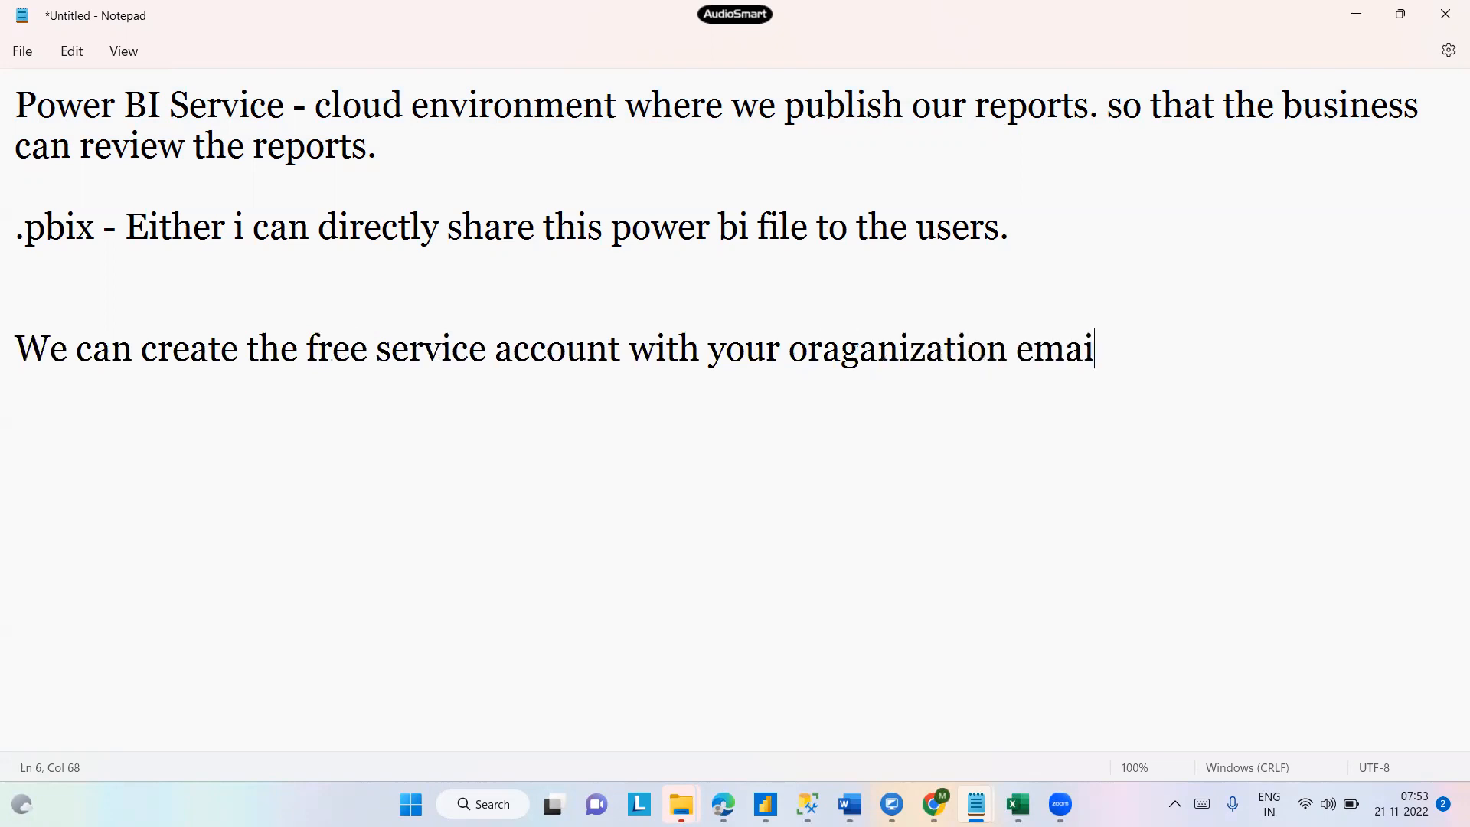
pyautogui.write('l id/ student ID')
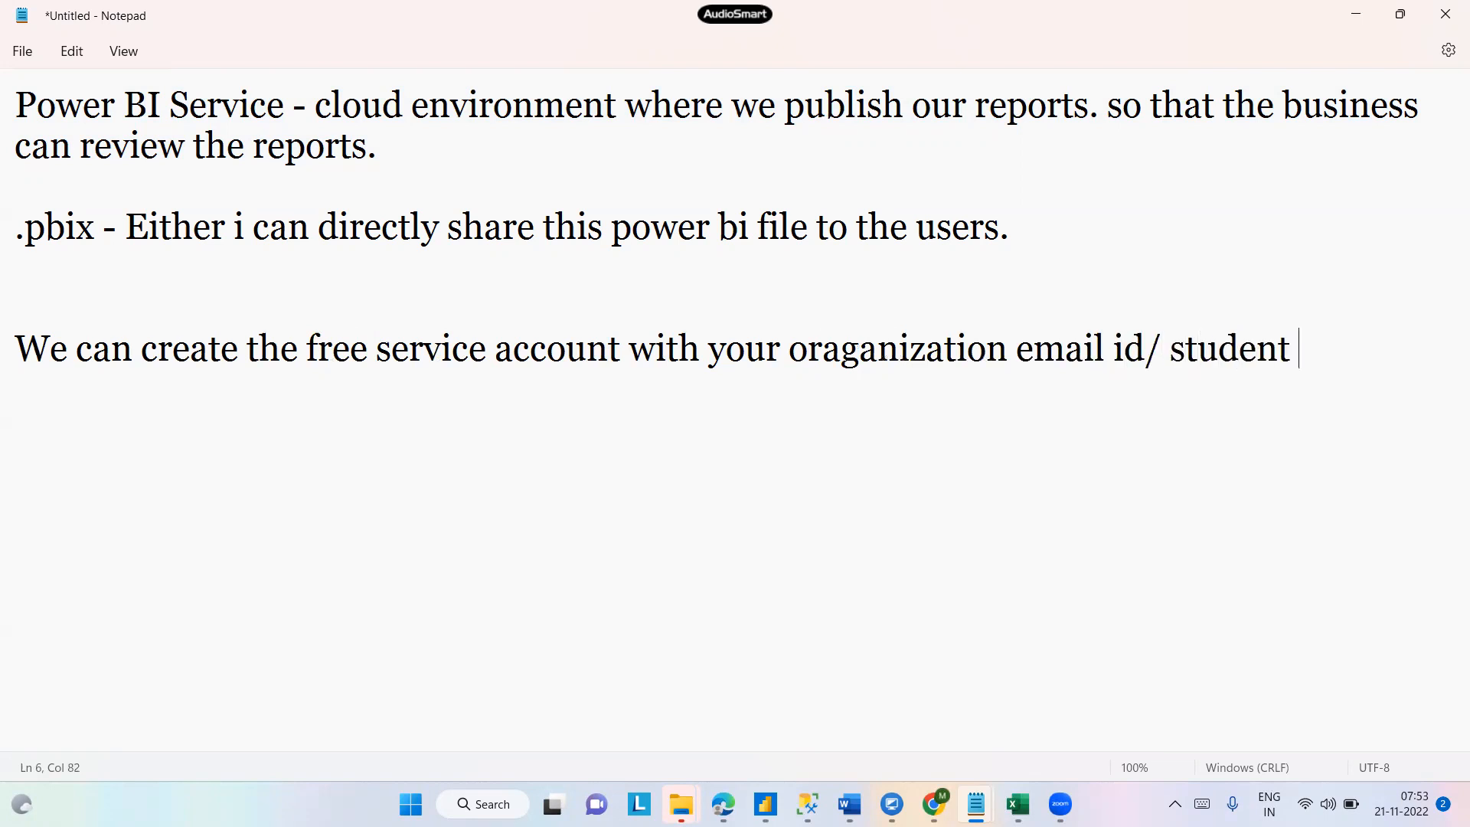
pyautogui.press('BackSpace')
pyautogui.press('BackSpace')
pyautogui.write('e')
pyautogui.press('BackSpace')
pyautogui.write('email ID')
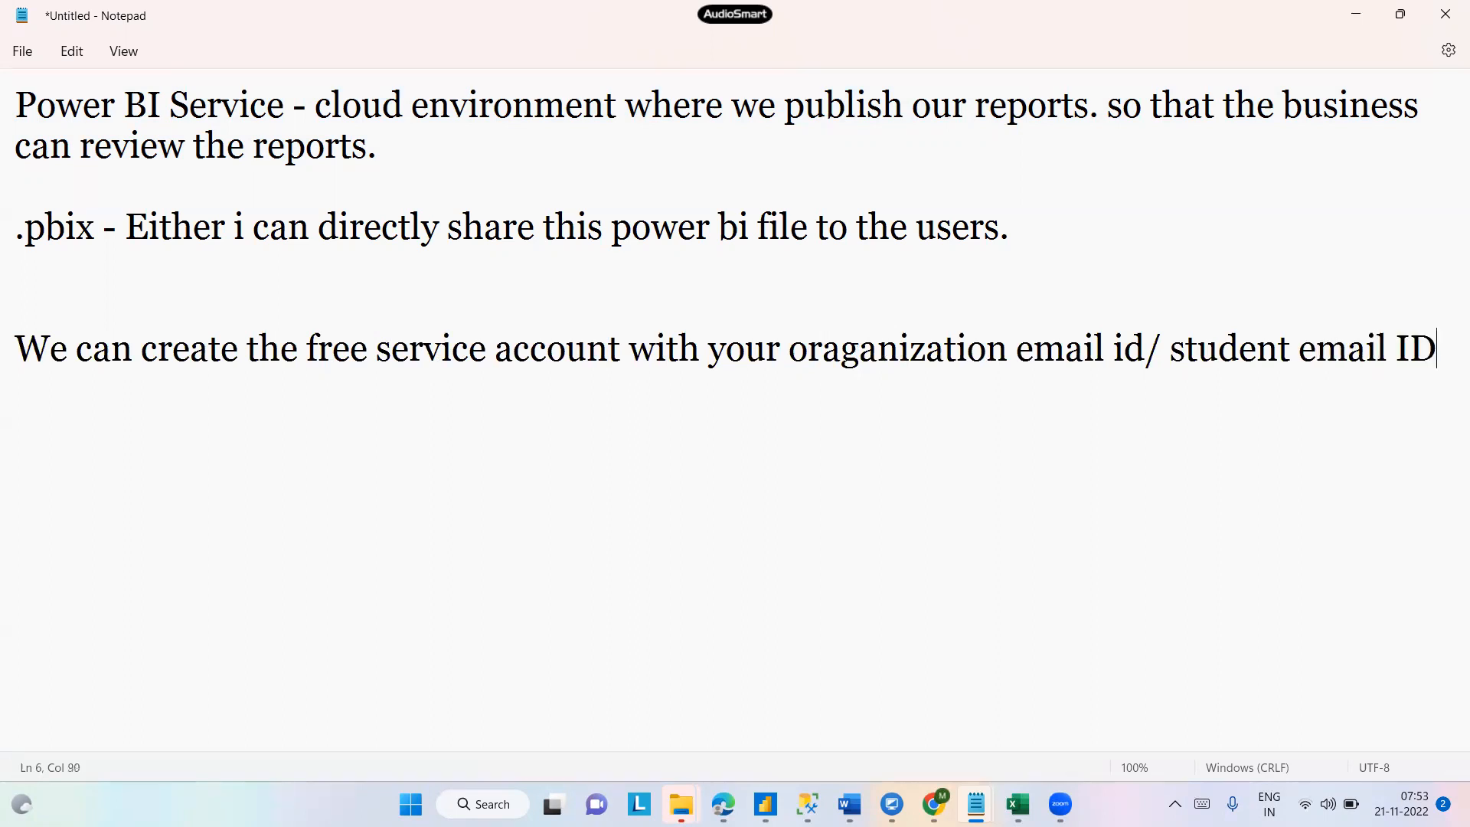
pyautogui.press('Return')
# - Add the line "We cant create the free service account with gmail, hotmail or outlook etc." followed by blank lines
pyautogui.moveTo(789, 353); pyautogui.dragTo(1453, 392)
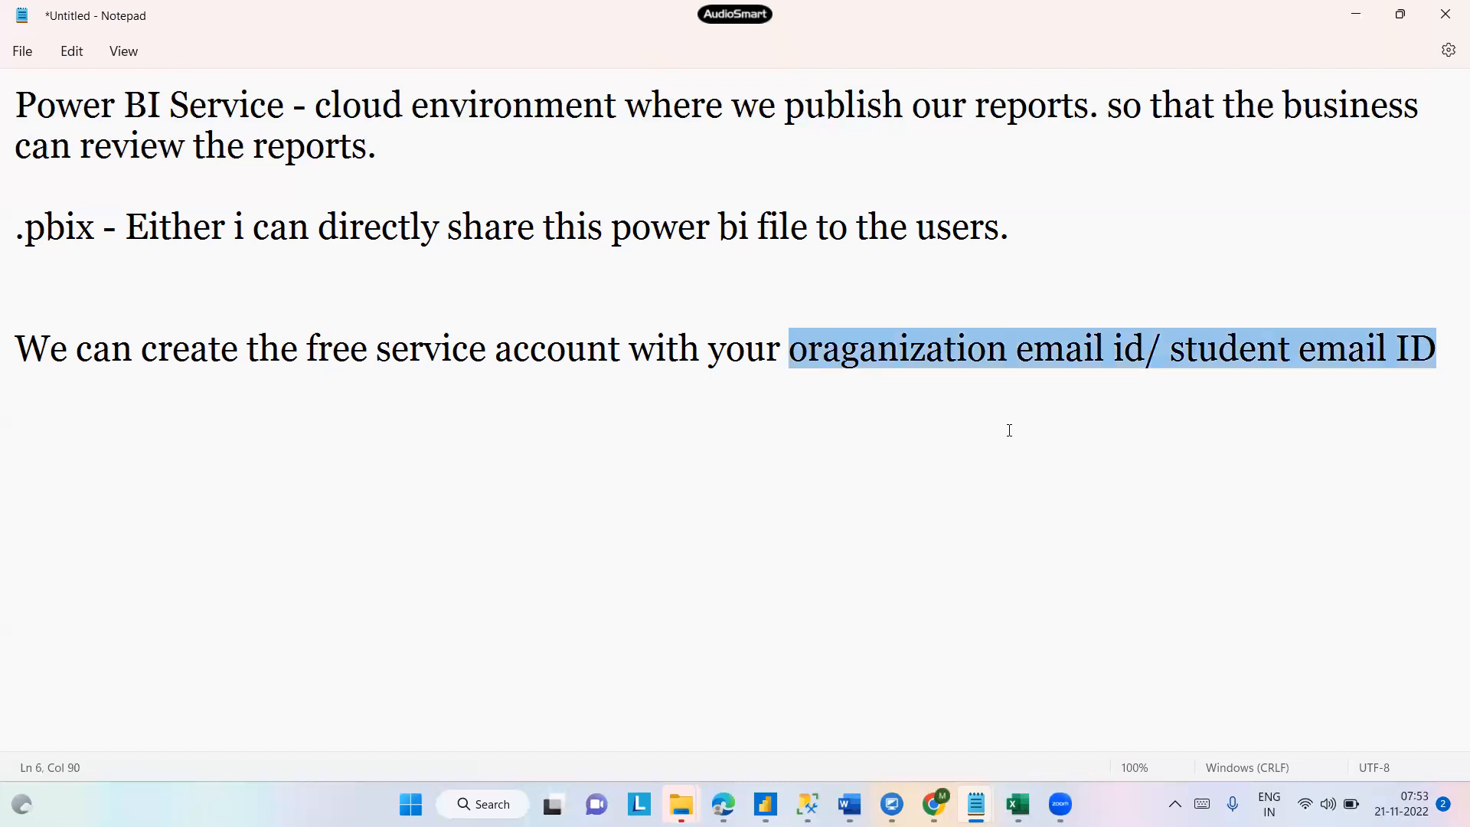
pyautogui.click(1445, 344)
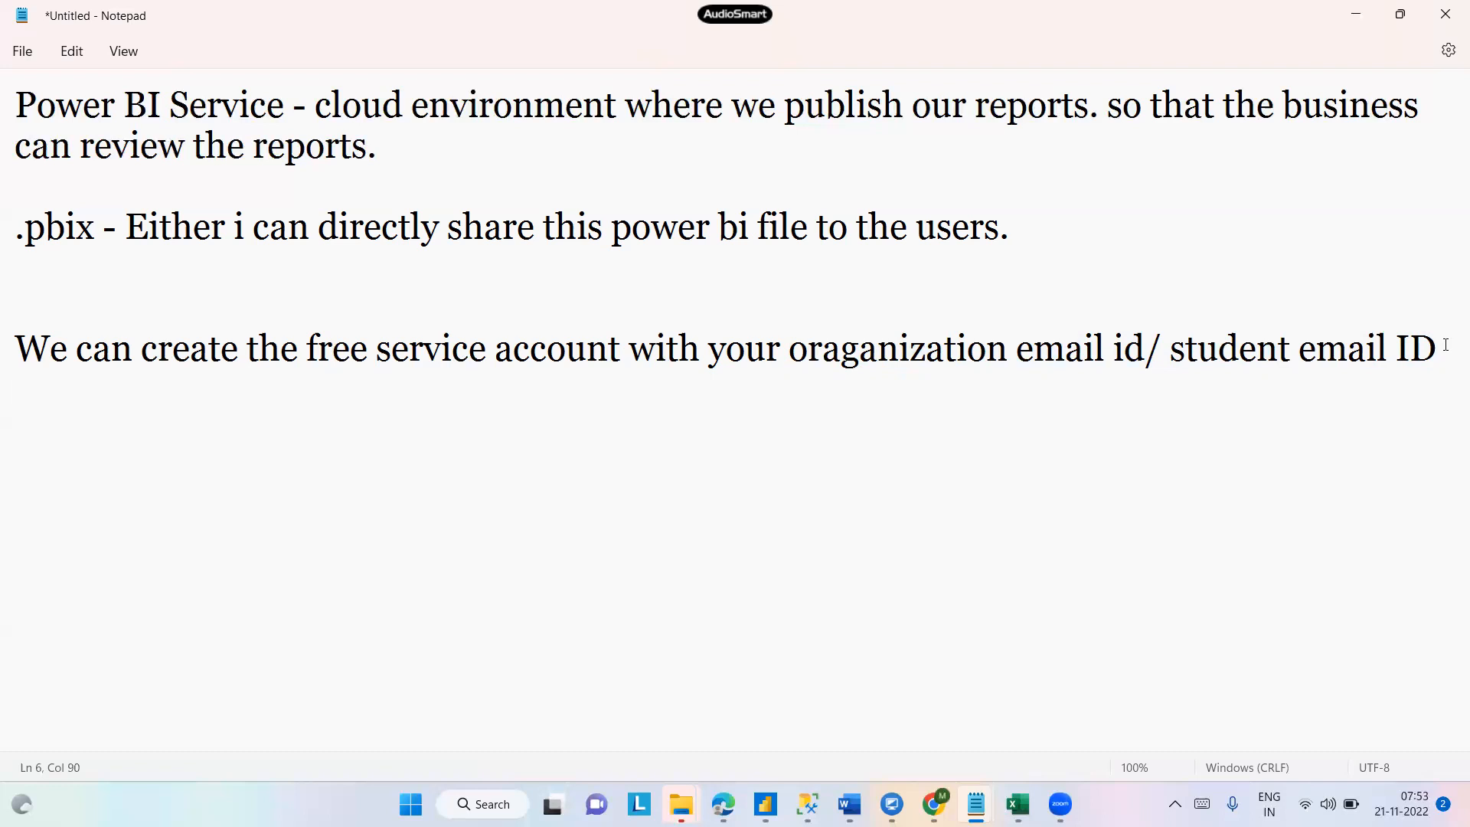
pyautogui.press('Return')
pyautogui.press('Return')
pyautogui.press('Return')
pyautogui.write('G')
pyautogui.press('BackSpace')
pyautogui.press('BackSpace')
pyautogui.write('We can t')
pyautogui.press('BackSpace')
pyautogui.press('BackSpace')
pyautogui.write('t')
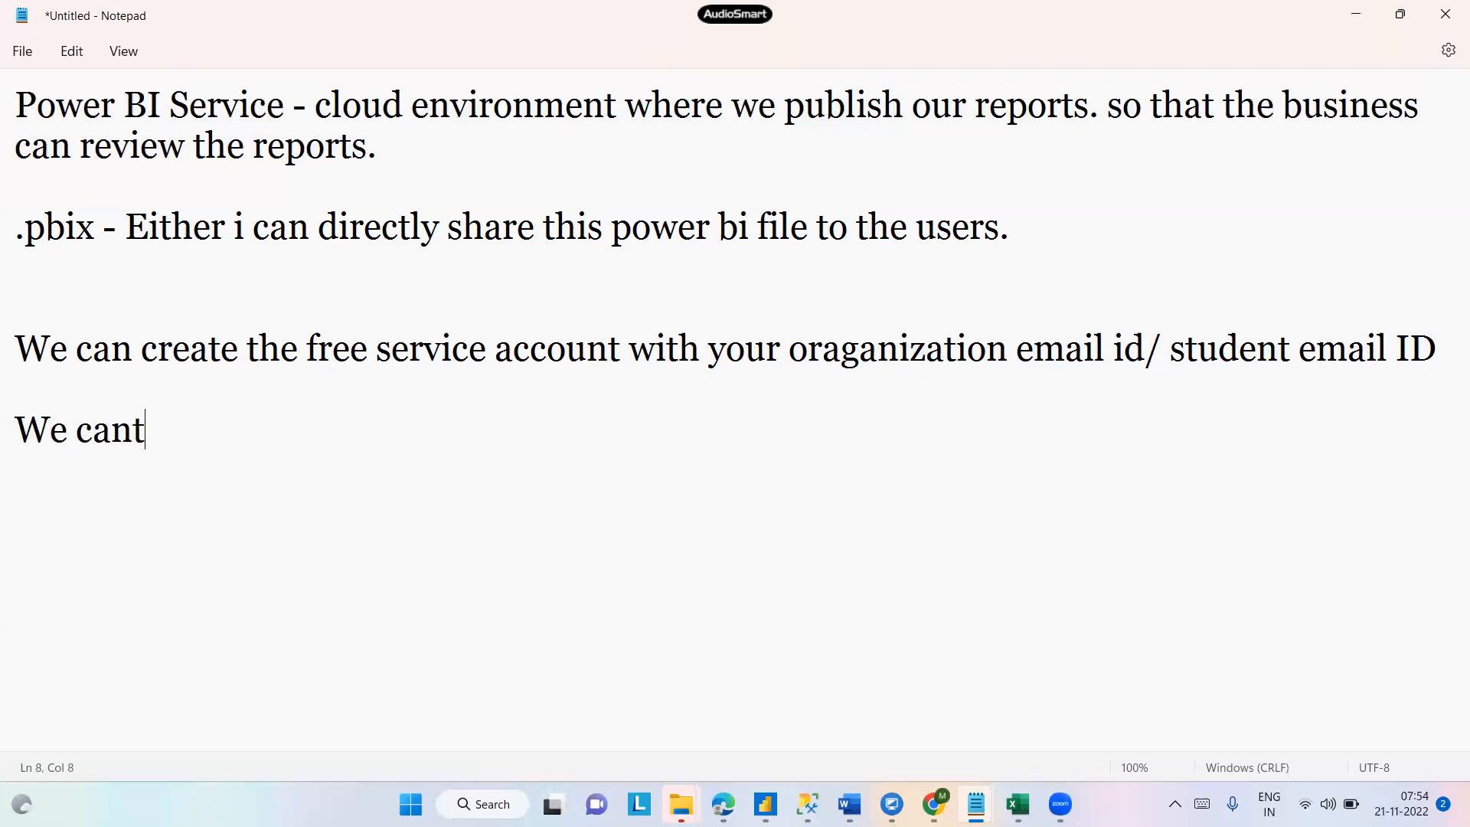
pyautogui.write(' create yhe')
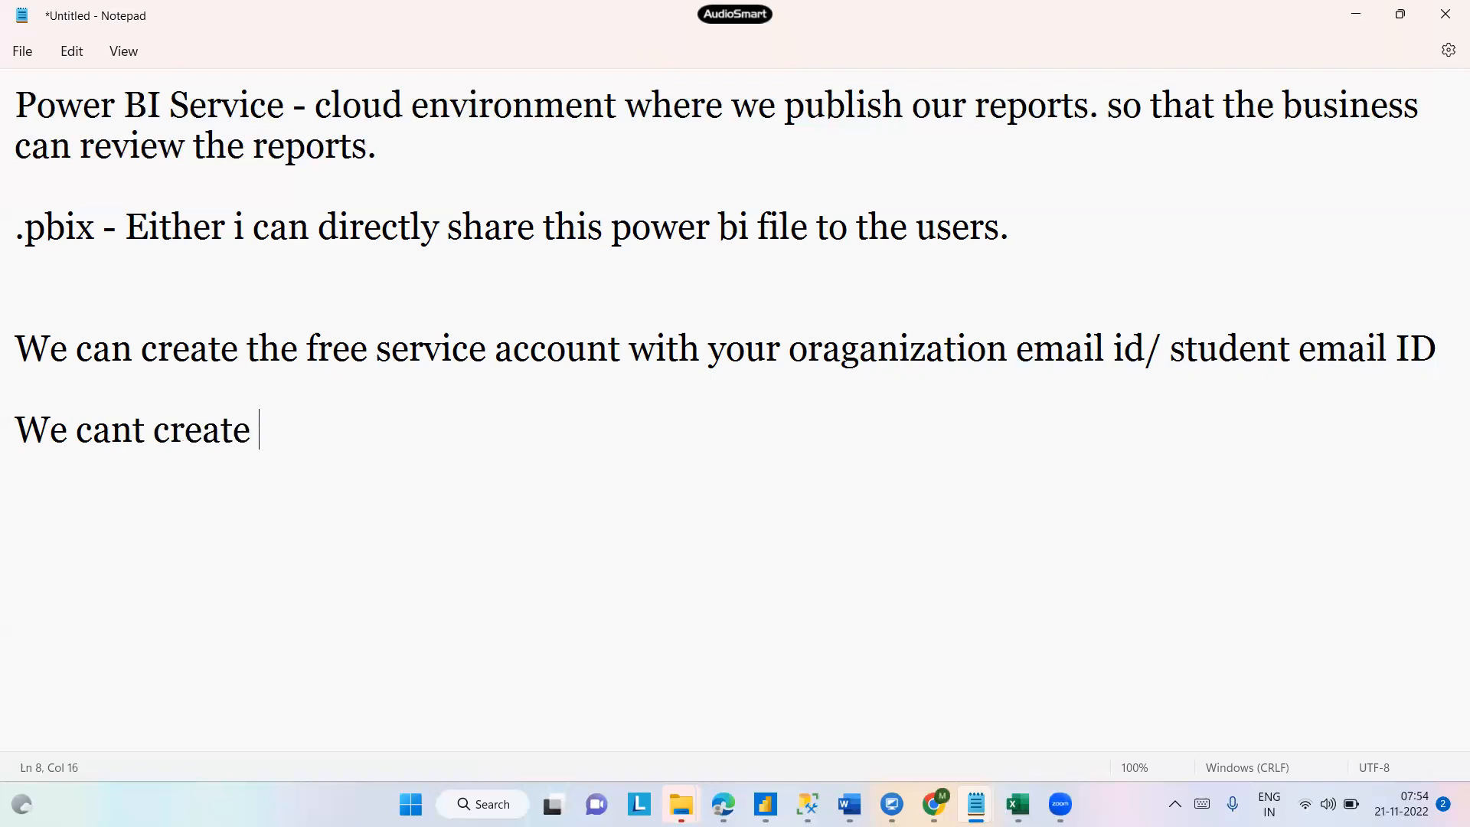
pyautogui.press('BackSpace')
pyautogui.press('BackSpace')
pyautogui.press('BackSpace')
pyautogui.write('the free serv')
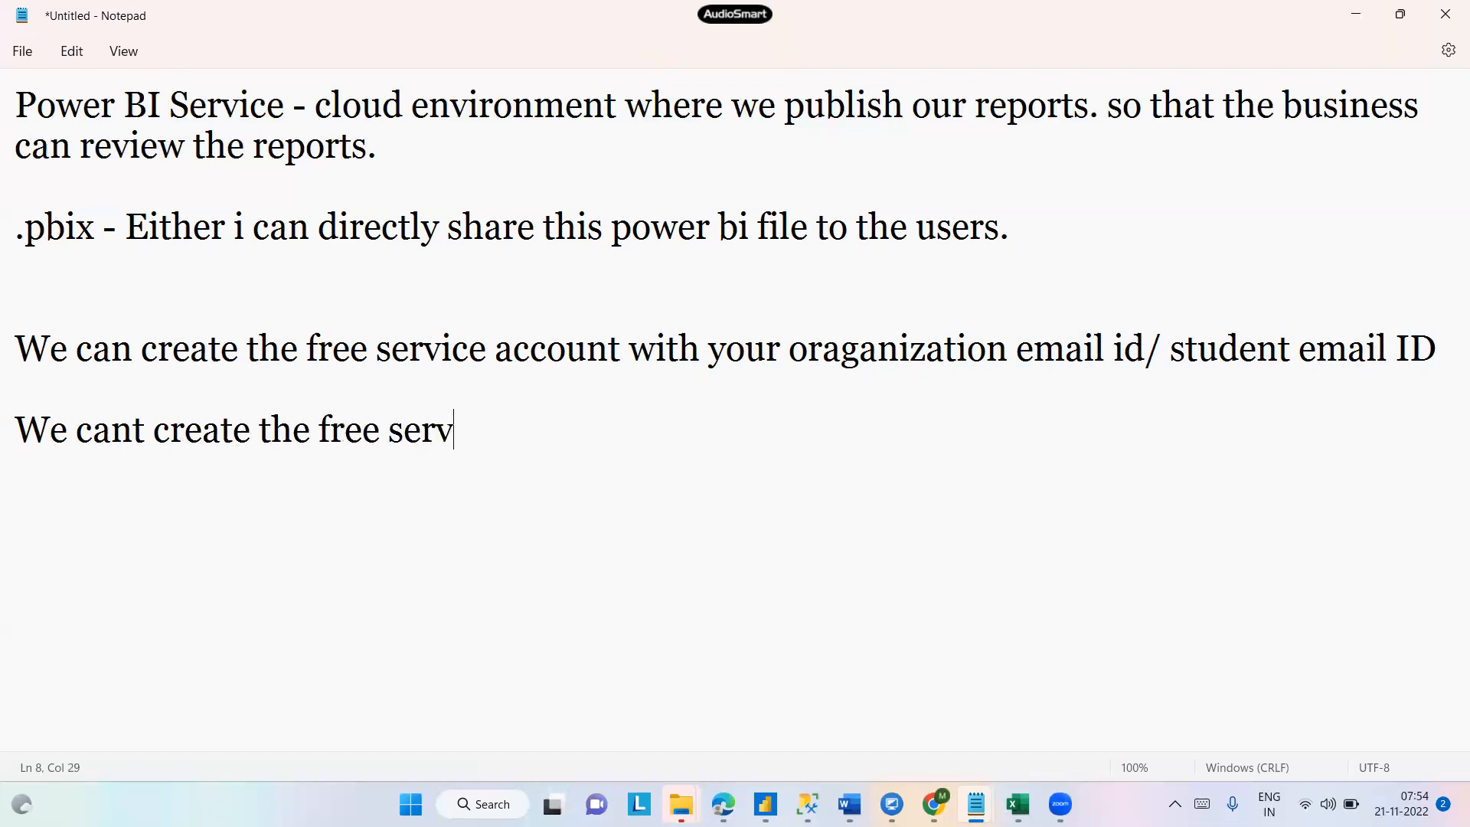
pyautogui.write('ice account wi')
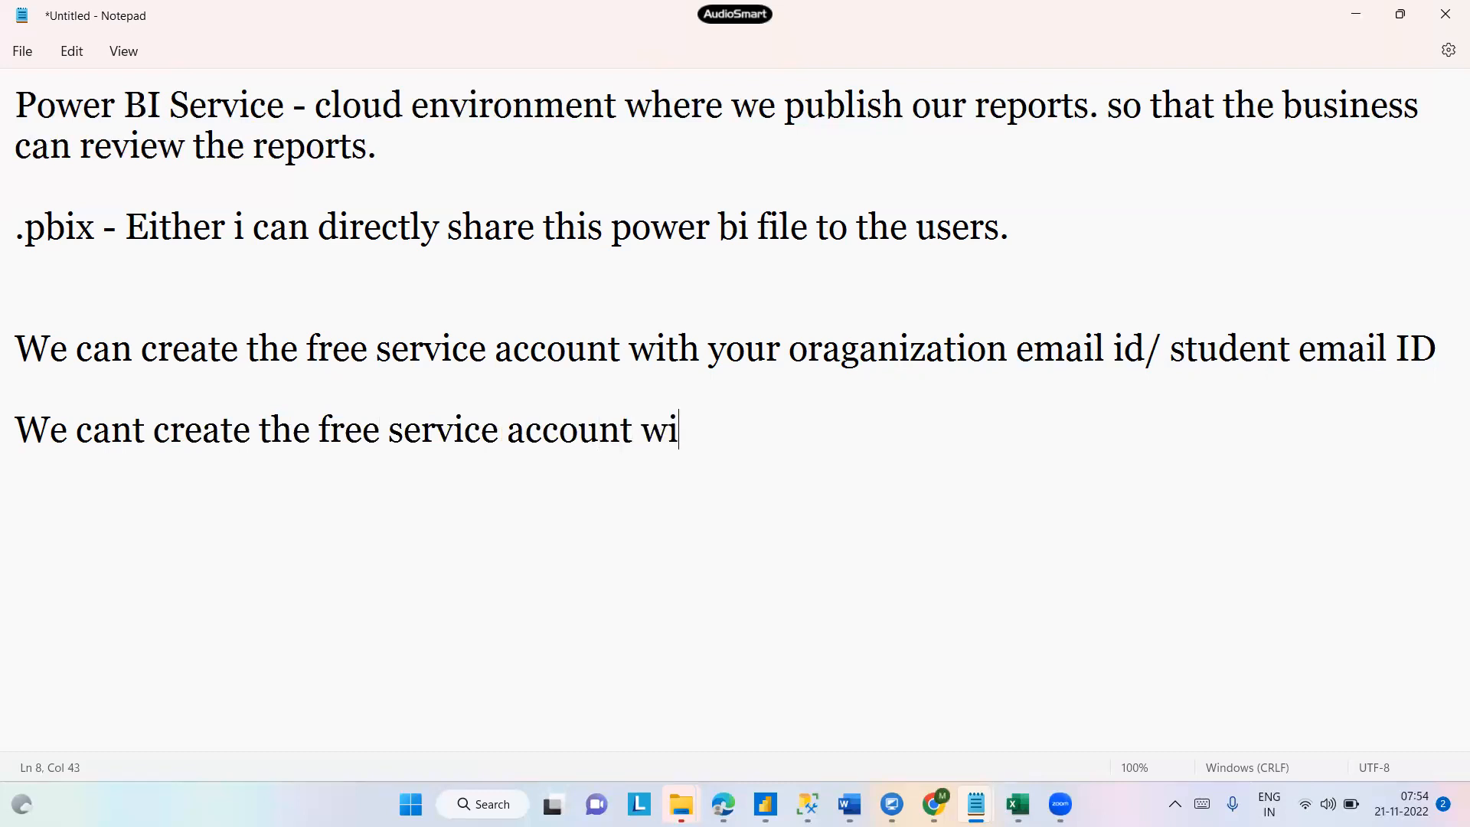
pyautogui.write('th gmail, ho')
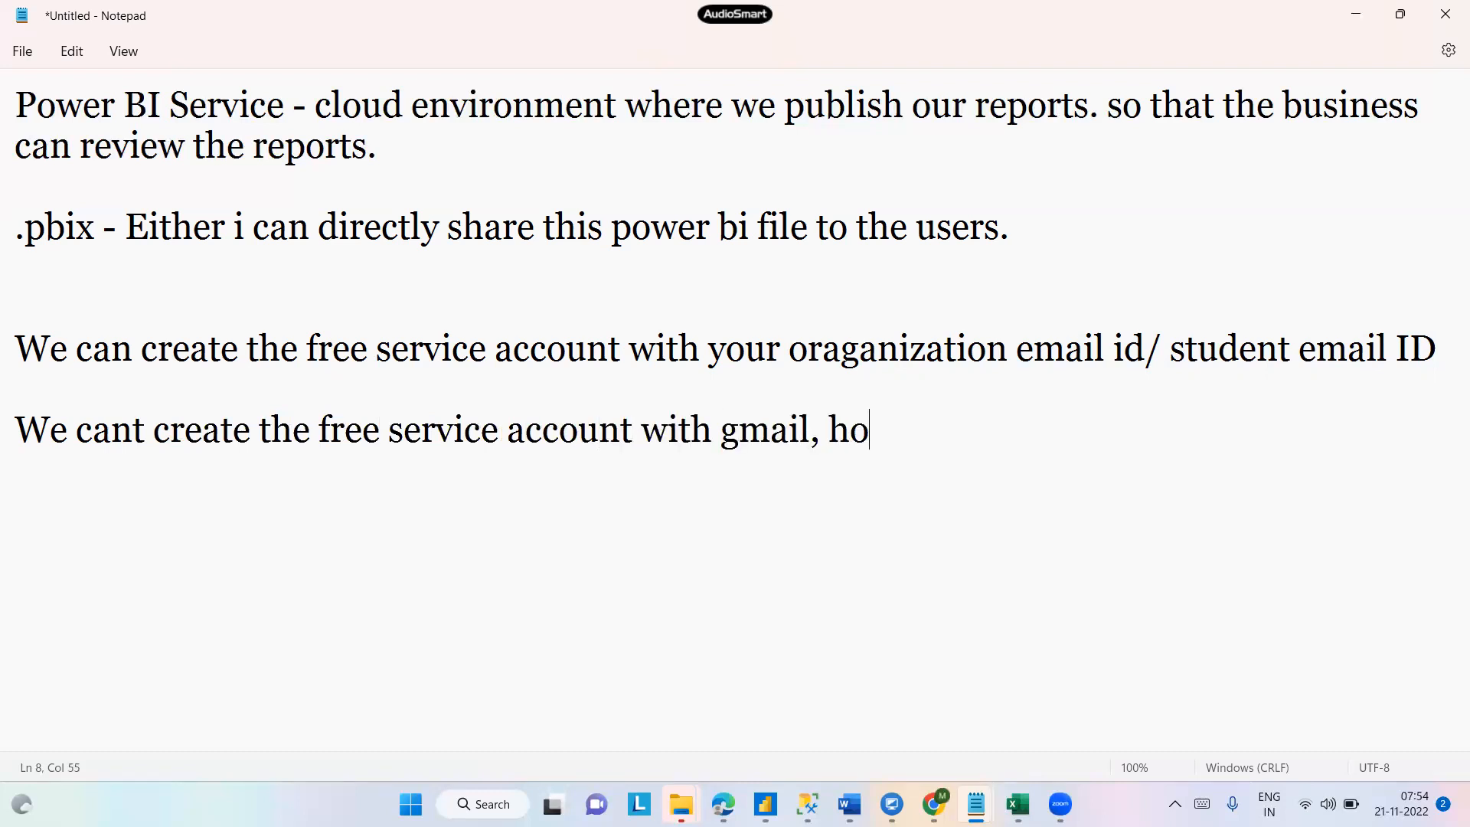
pyautogui.write('tmail o')
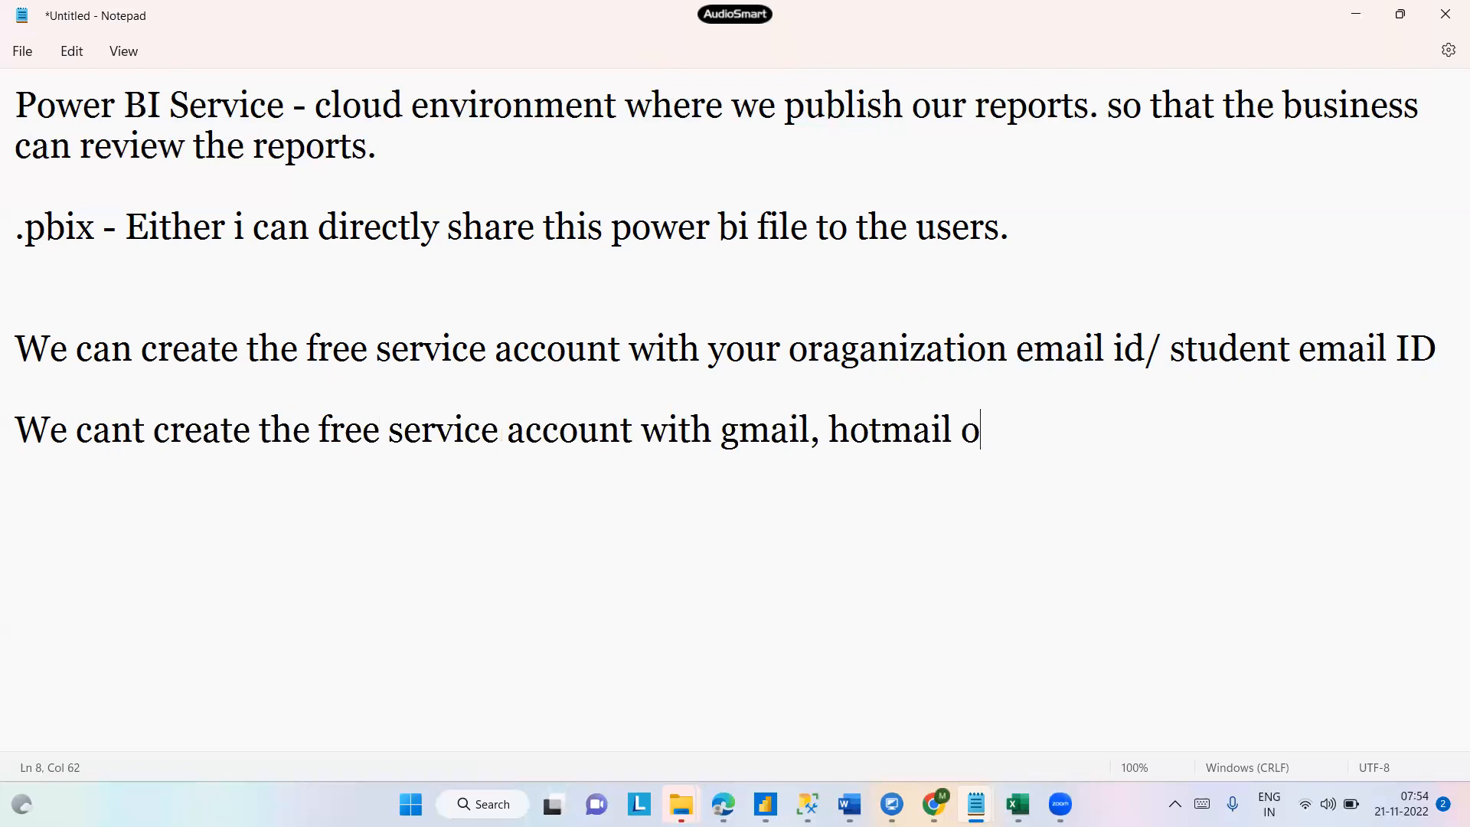
pyautogui.write('r outlook etc.')
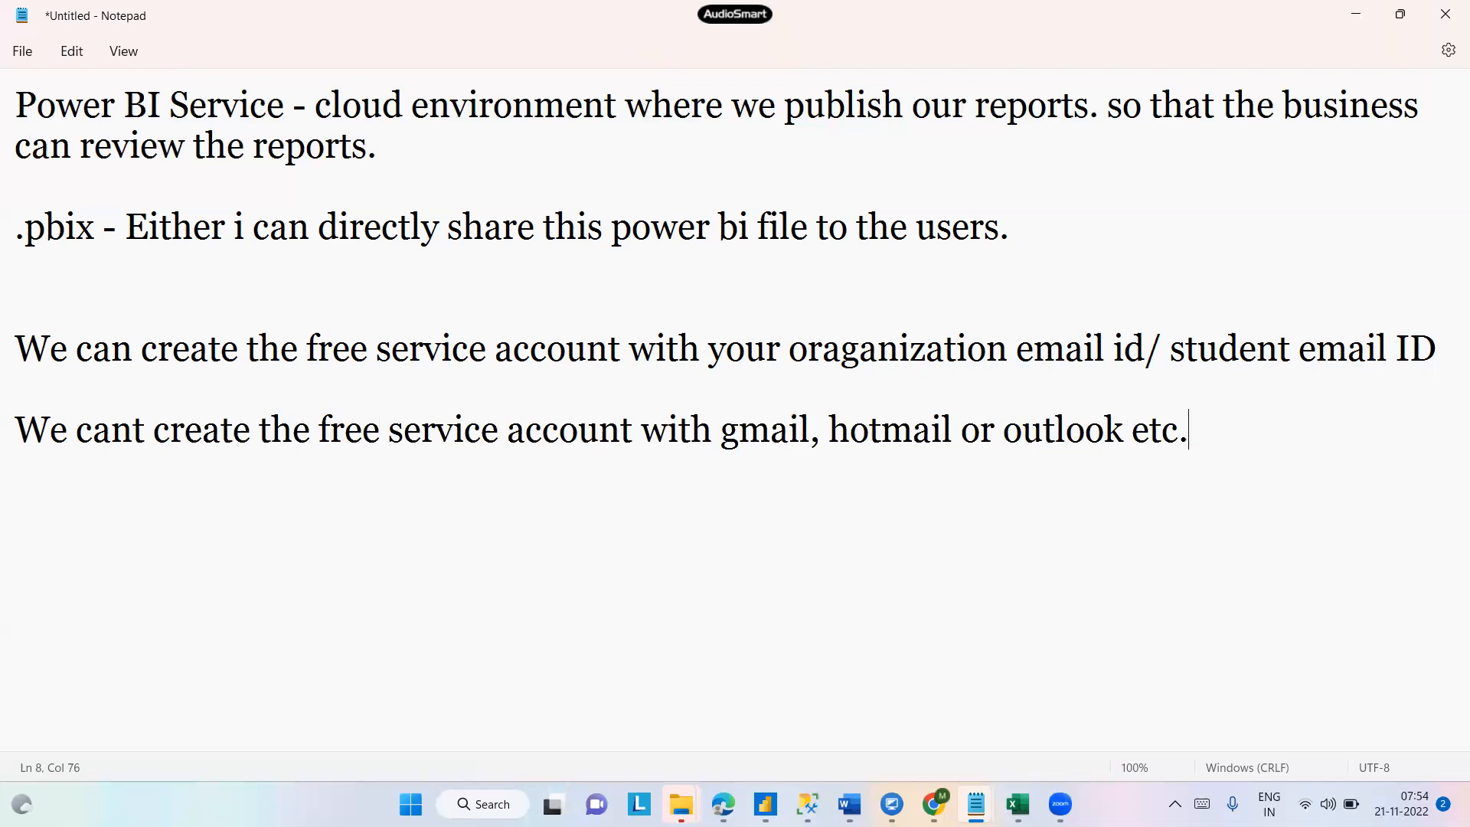
pyautogui.press('Return')
pyautogui.press('Return')
# - Switch to Chrome and search Google for 10minutemail in a new tab
pyautogui.moveTo(933, 803)
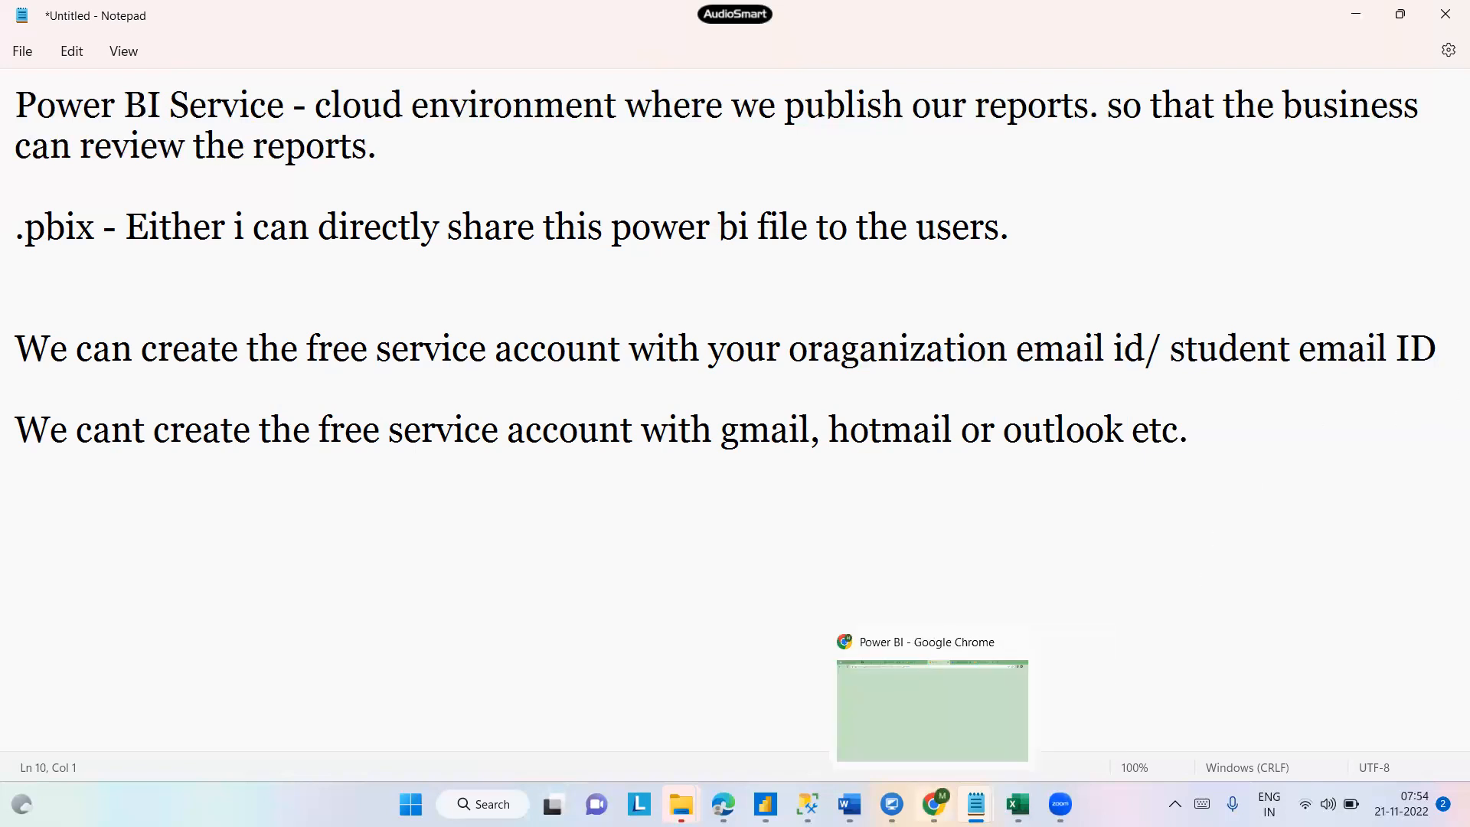
pyautogui.click(967, 647)
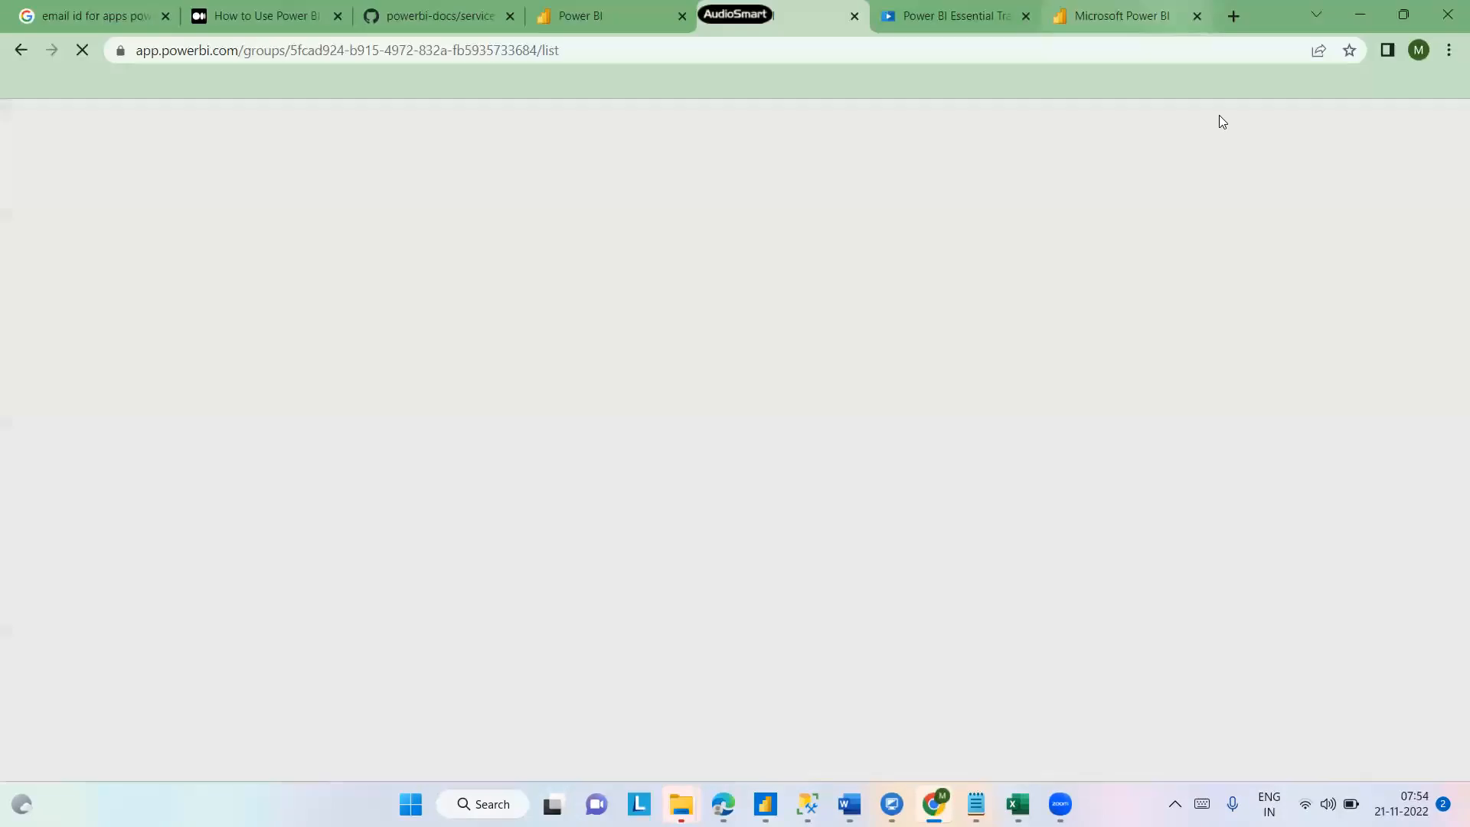
pyautogui.hotkey('ctrl', 't')
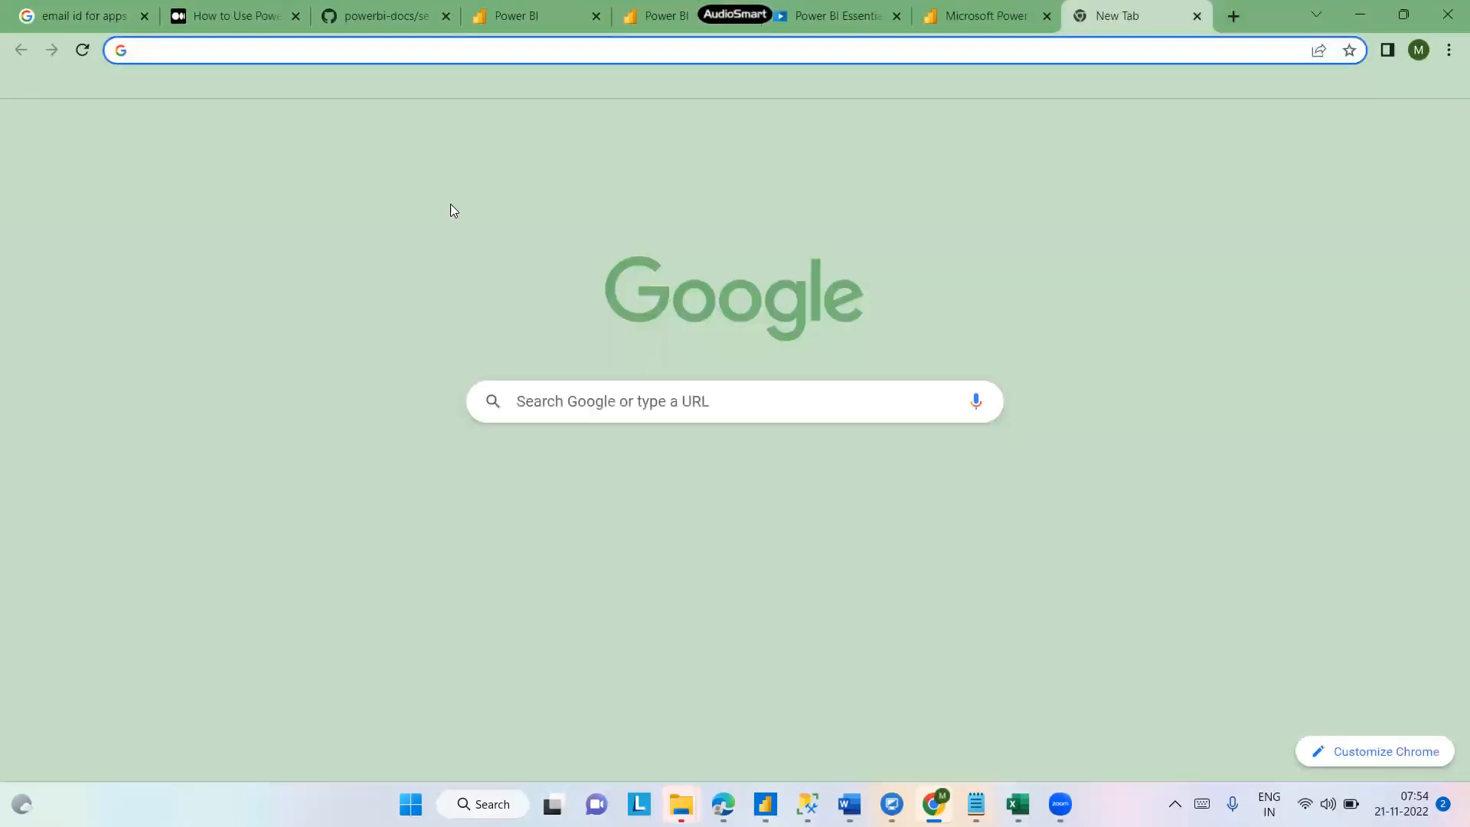
pyautogui.click(392, 52)
pyautogui.write('10')
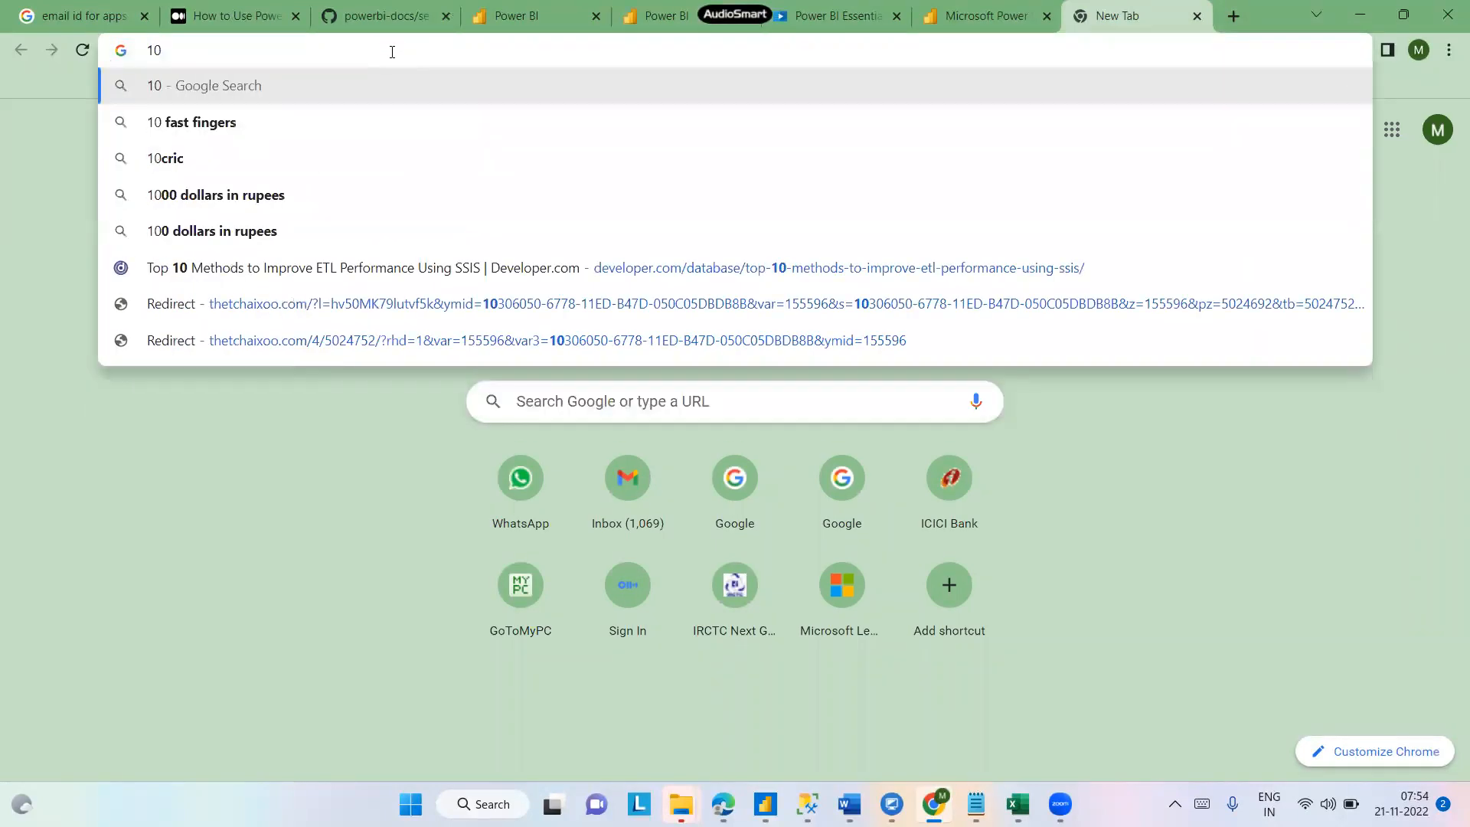
pyautogui.write('min')
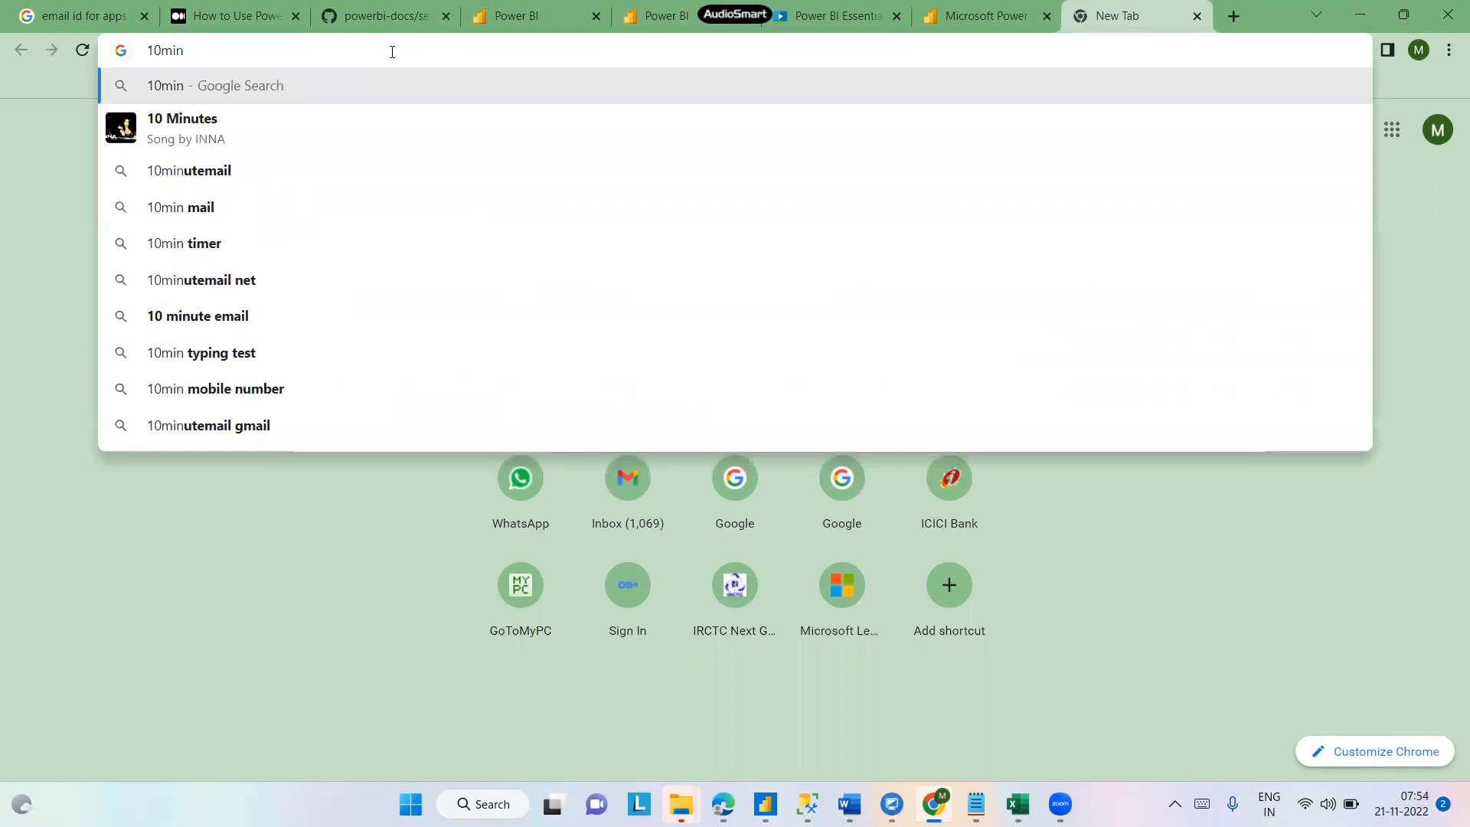
pyautogui.write('ite')
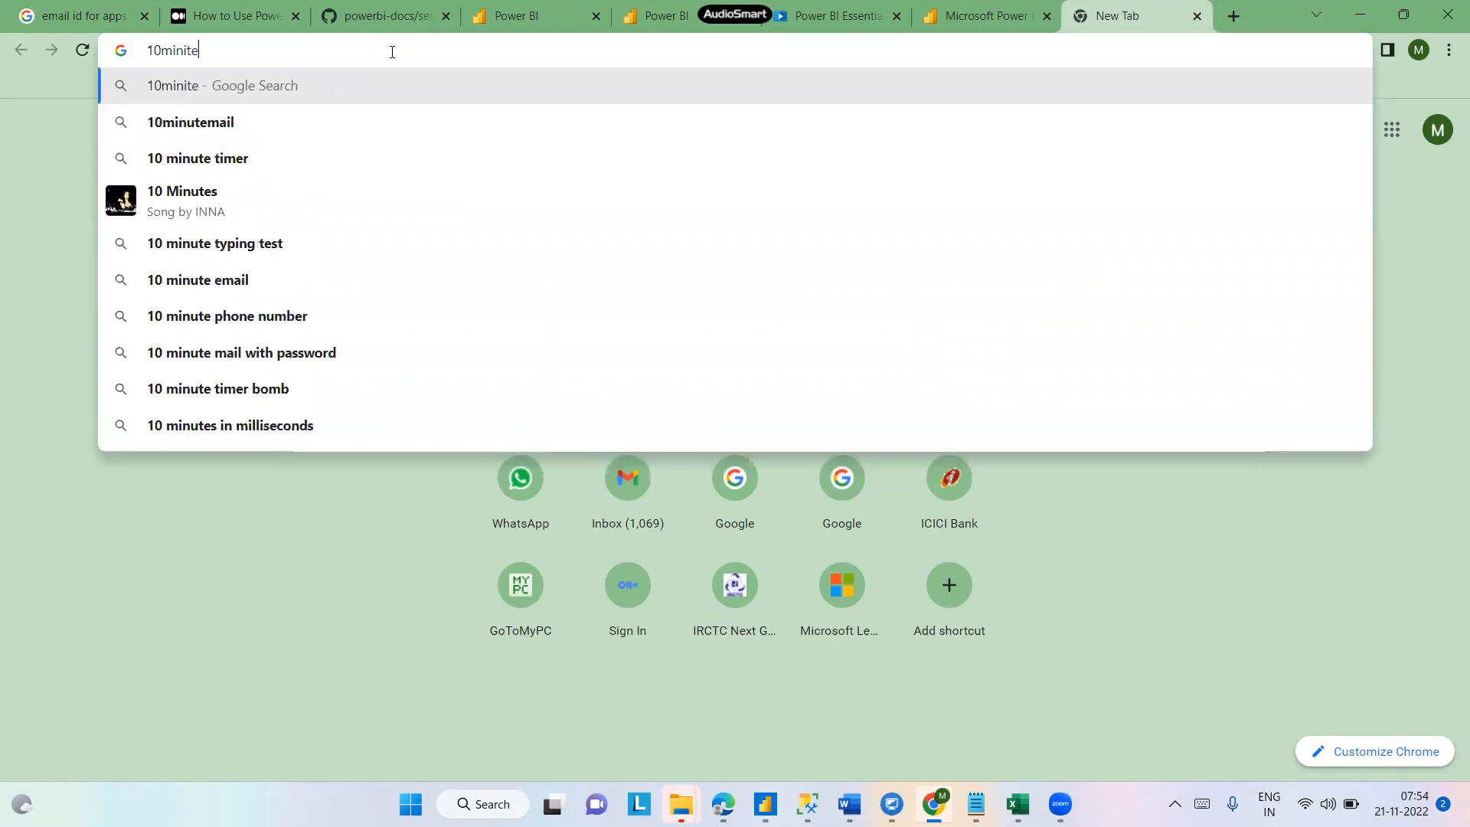
pyautogui.press('Down')
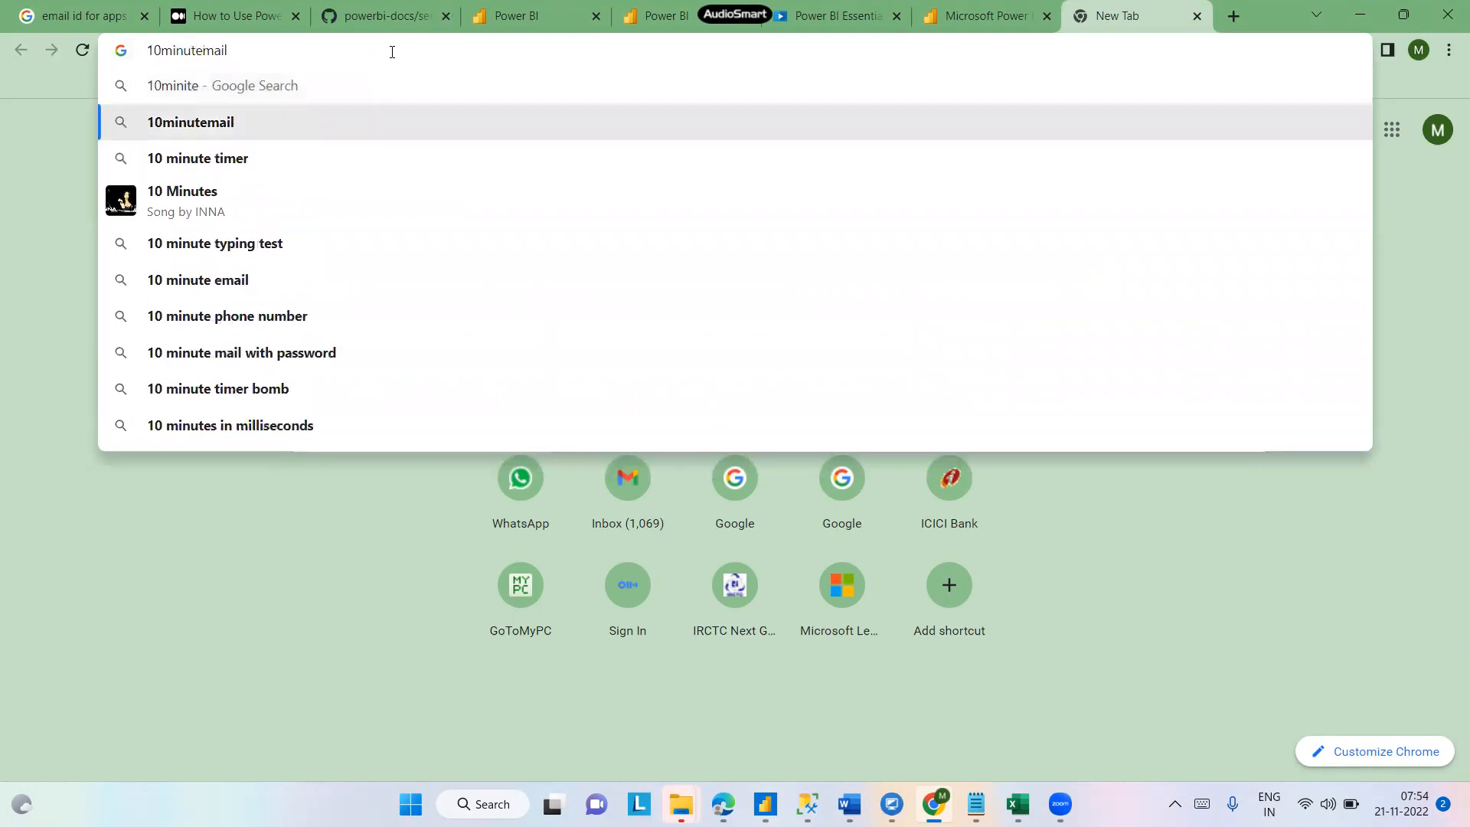
pyautogui.press('Return')
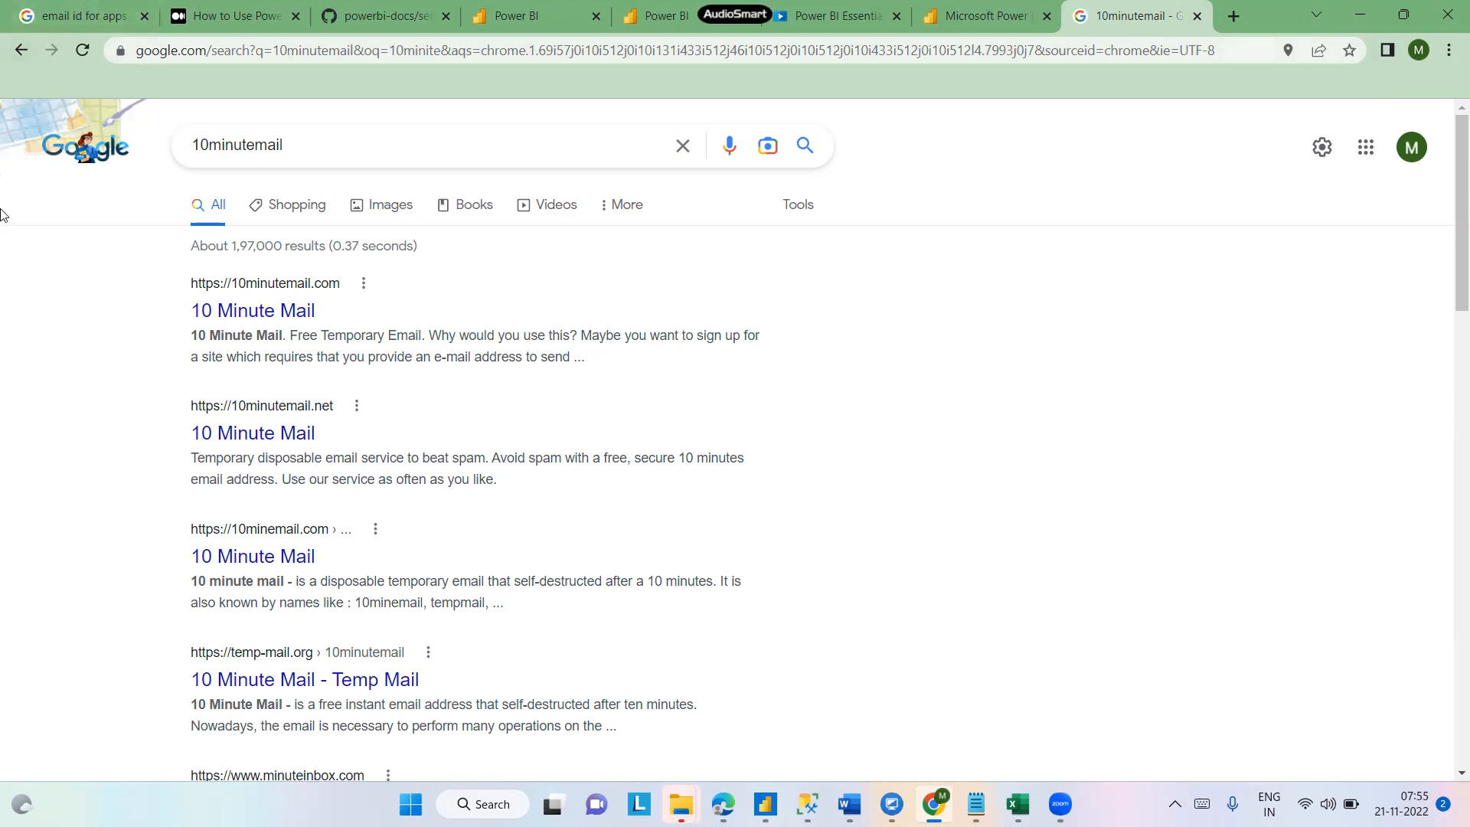
# - Open the 10 Minute Mail site and select the generated temporary email address
pyautogui.click(232, 313)
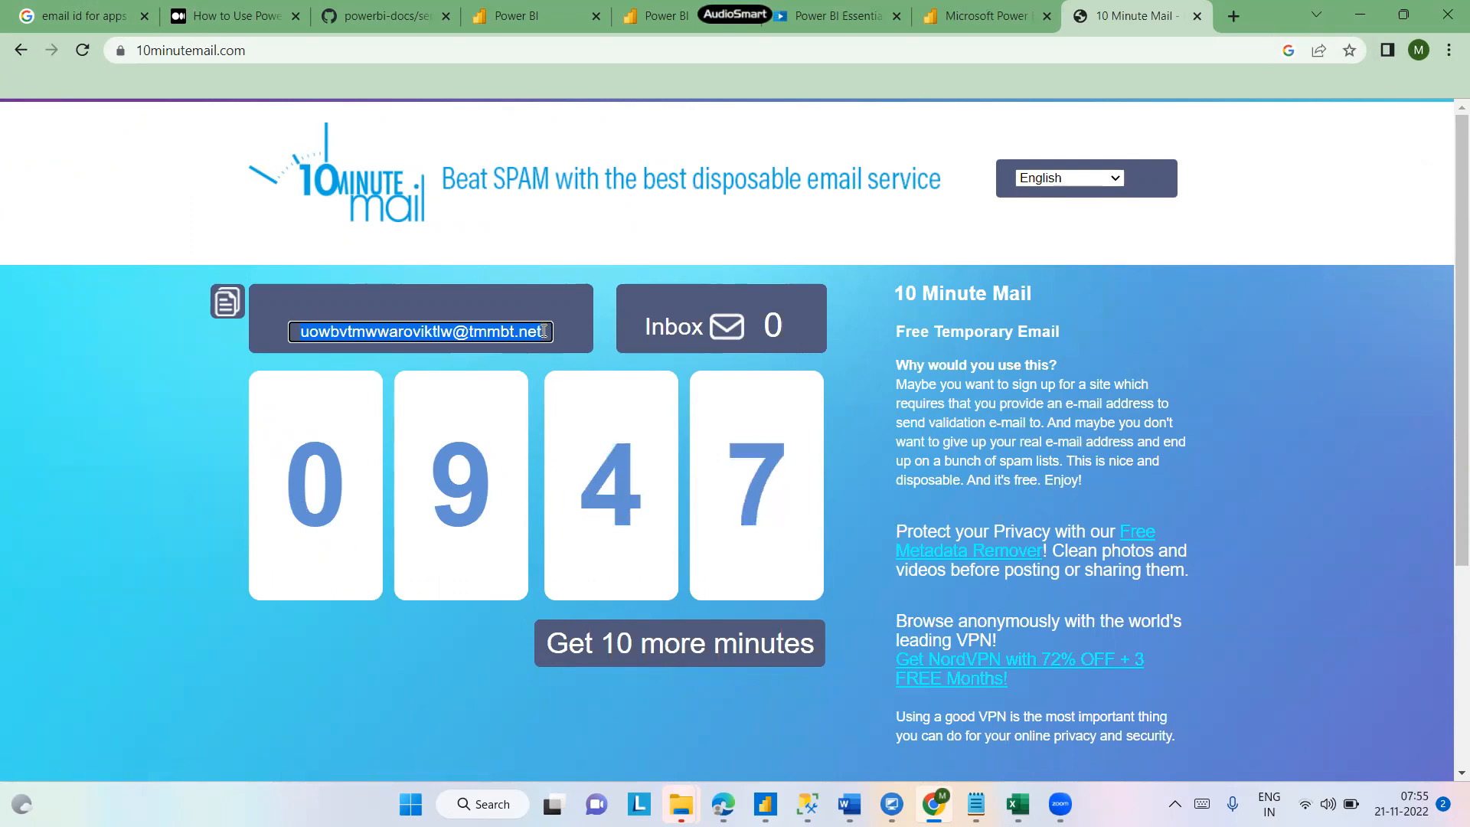
pyautogui.moveTo(544, 331); pyautogui.dragTo(271, 329)
pyautogui.hotkey('ctrl', 'c')
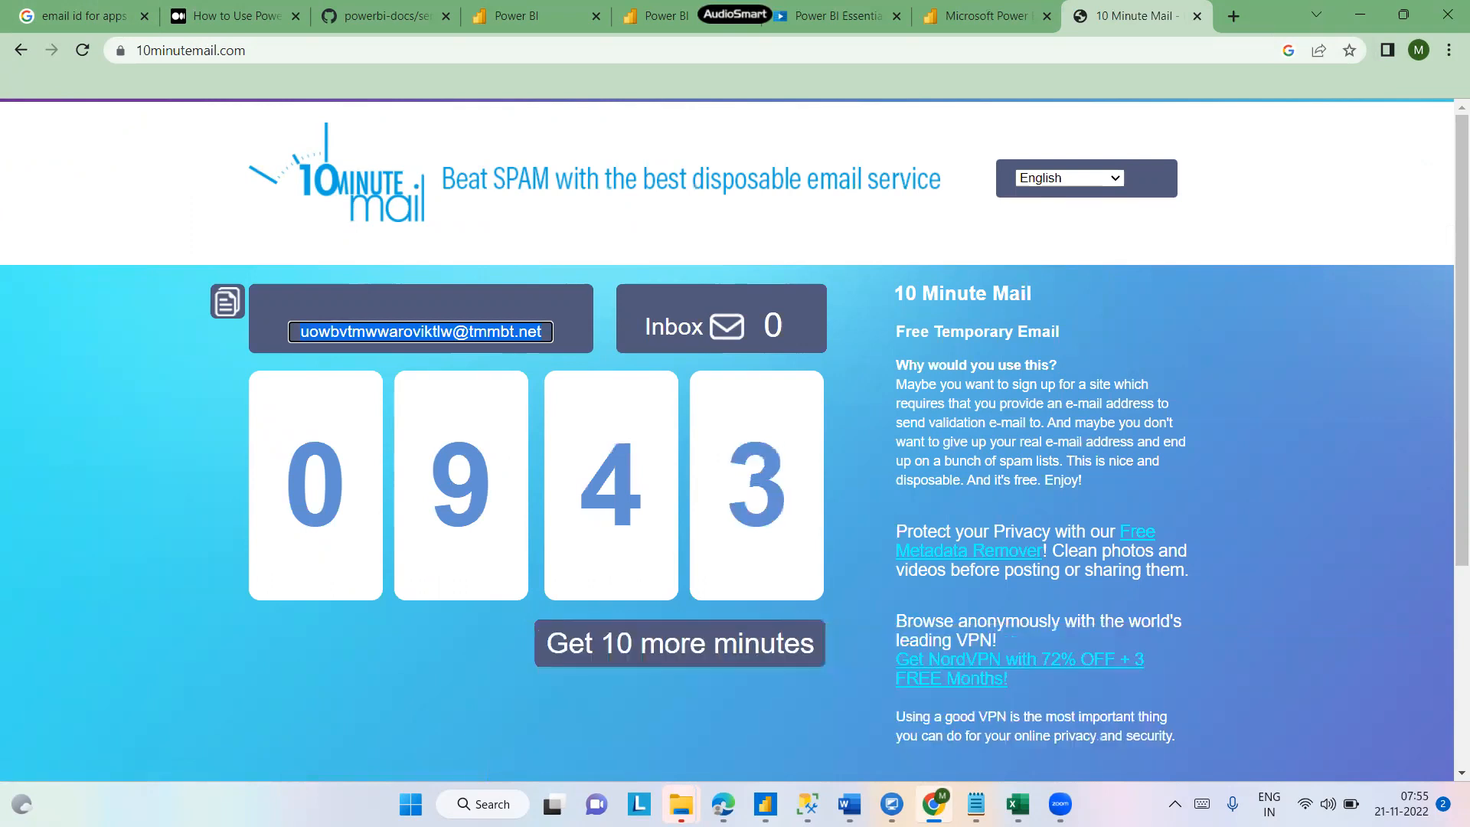
# - Paste the temporary email address on a new line at the end of the notes
pyautogui.moveTo(932, 804)
pyautogui.click(1073, 741)
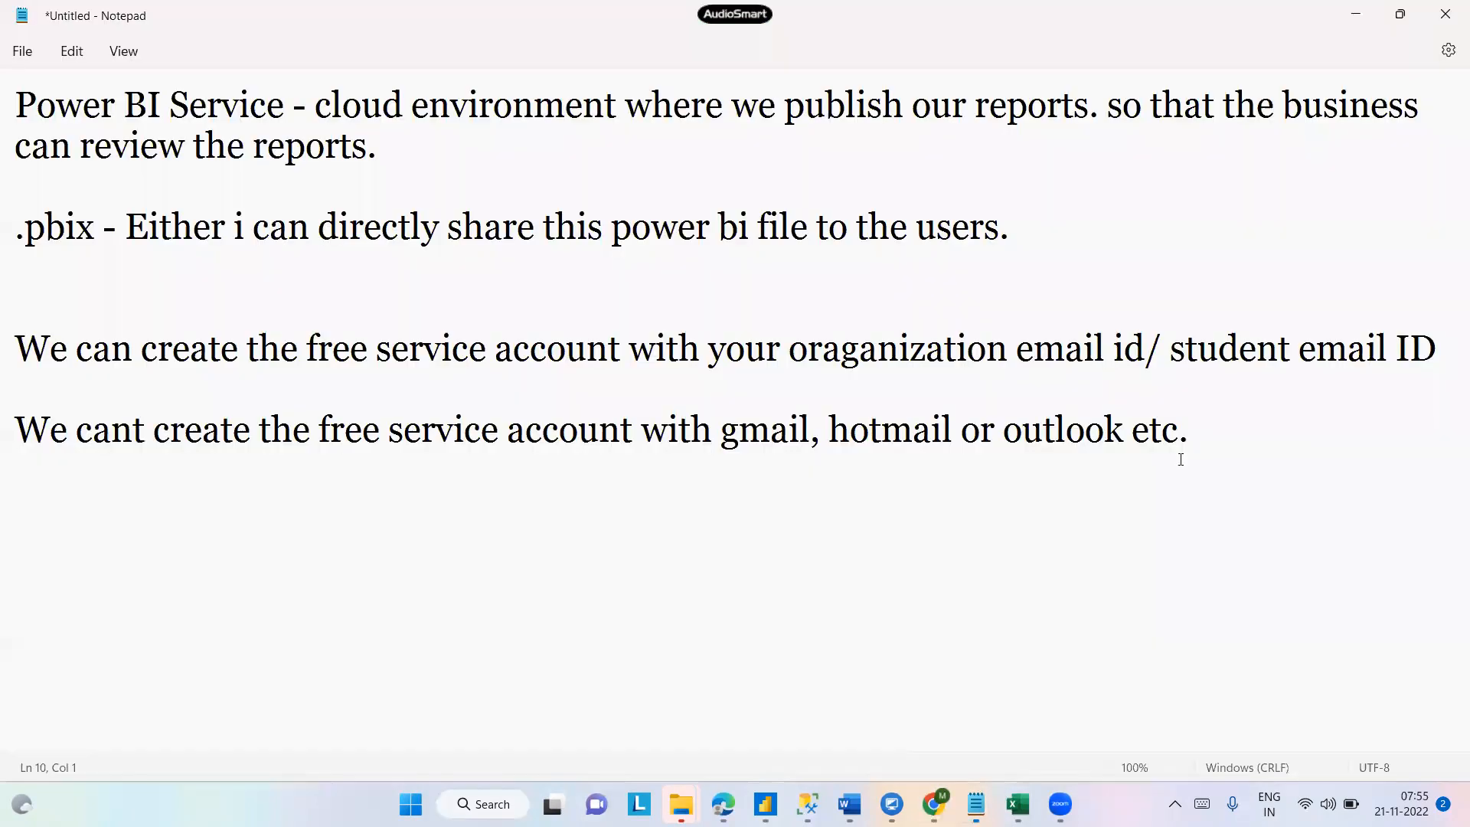
pyautogui.press('Return')
pyautogui.hotkey('ctrl', 'v')
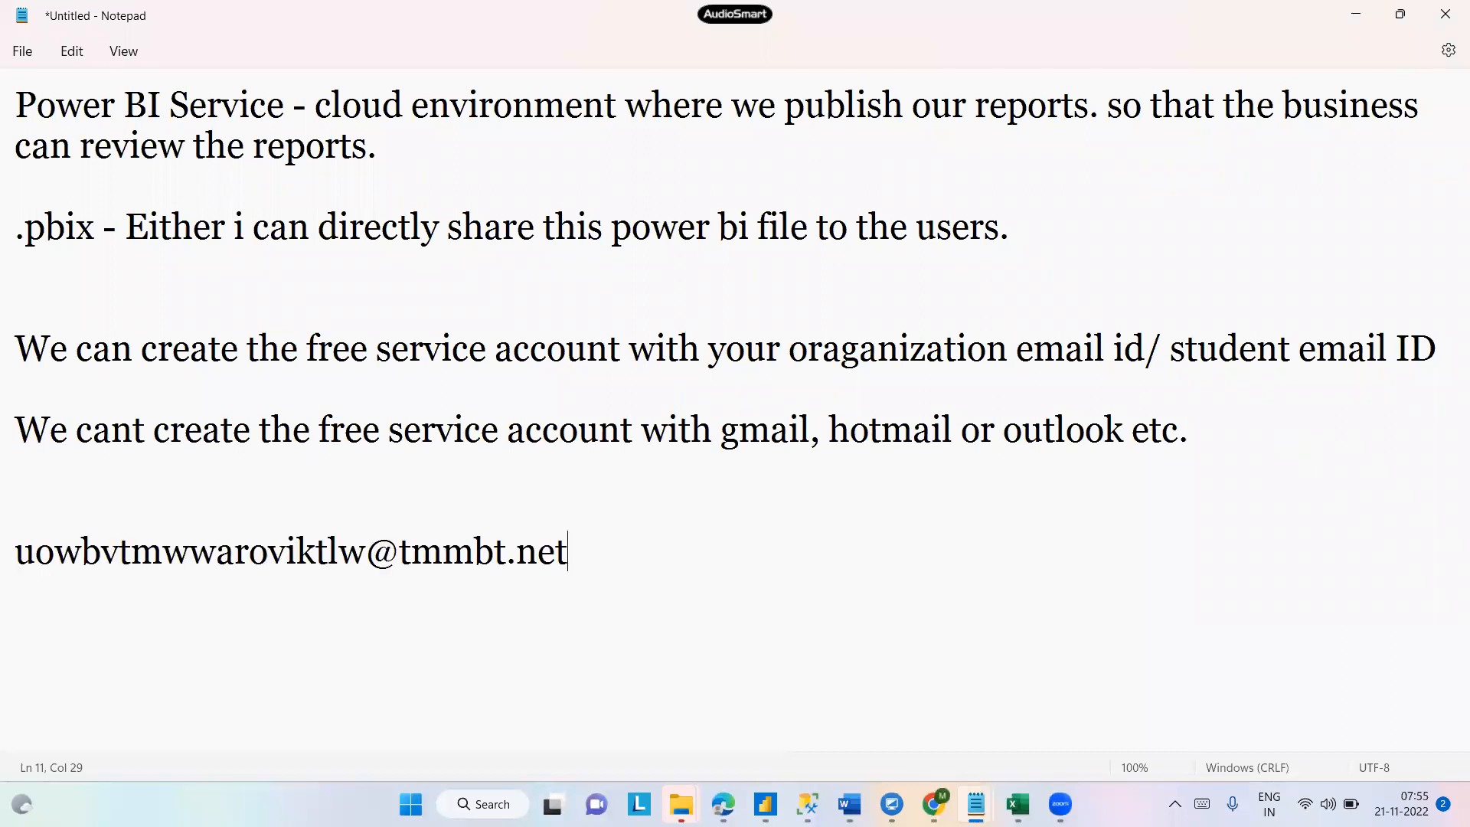
# - Read the Power BI sign-up instructions and supported email addresses in the GitHub documentation
pyautogui.hotkey('alt', 'Tab')
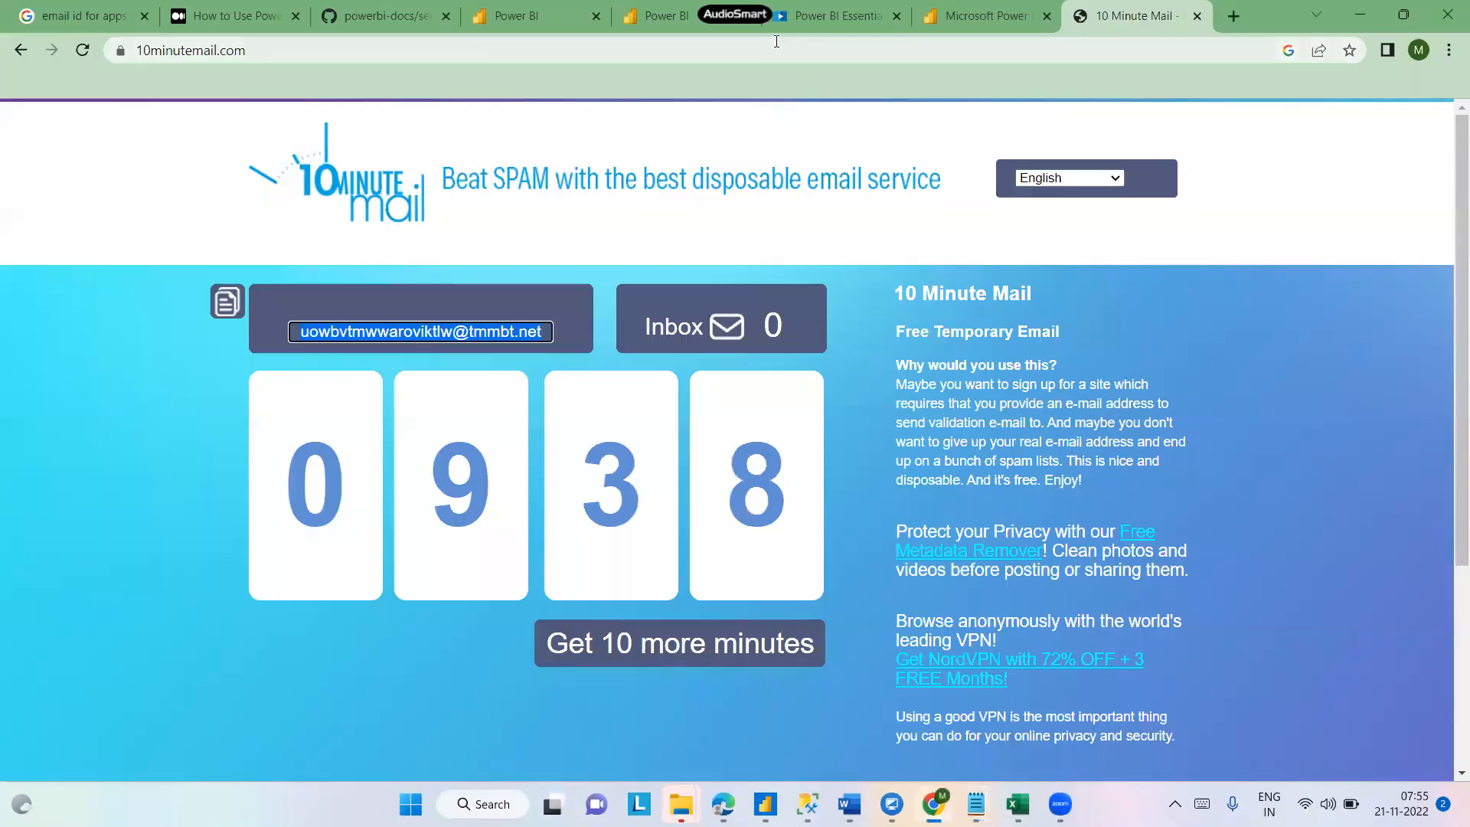
pyautogui.click(362, 9)
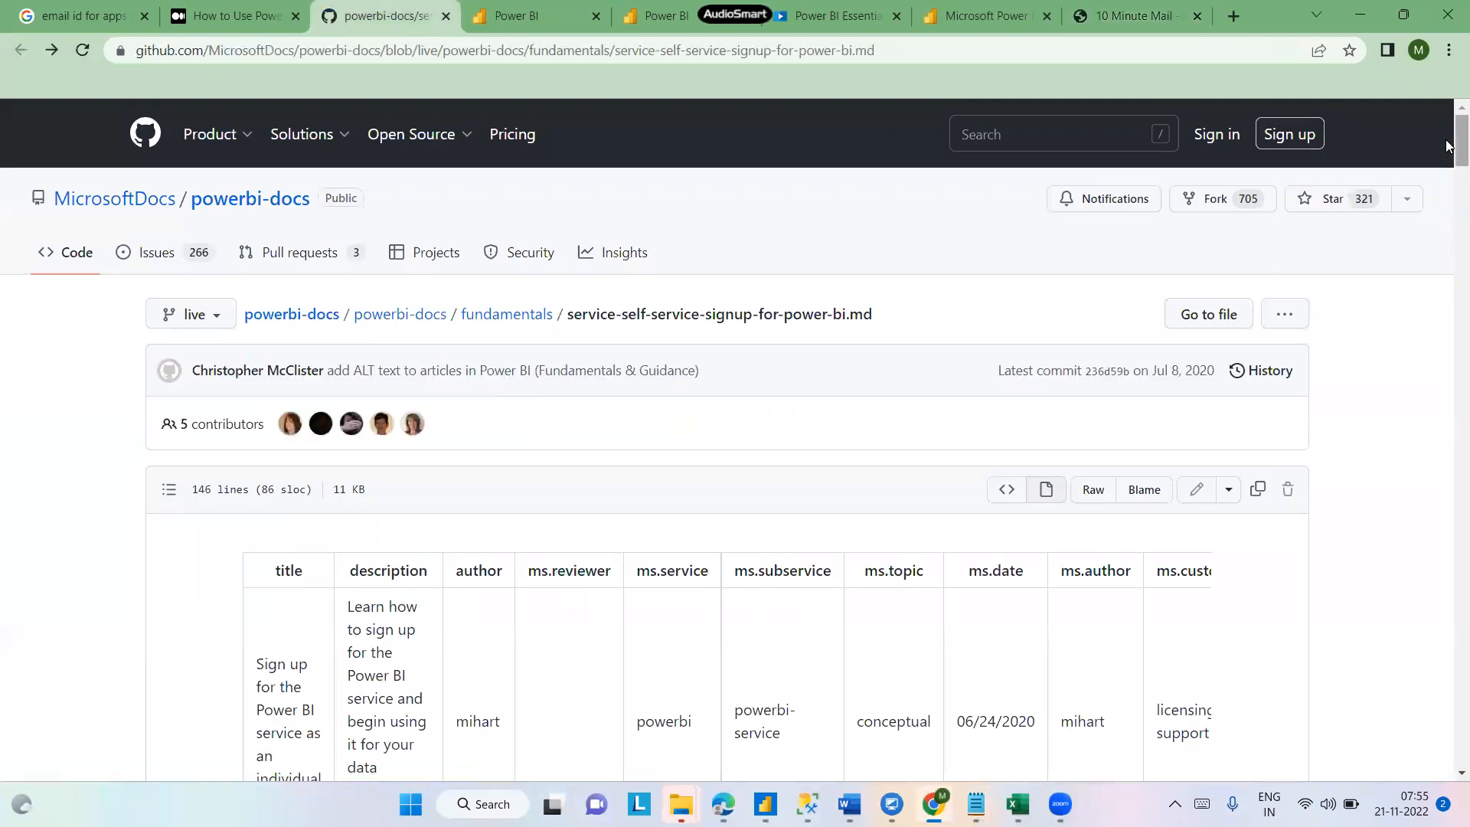
pyautogui.scroll(-10, 1449, 290)
pyautogui.scroll(-8, 1449, 252)
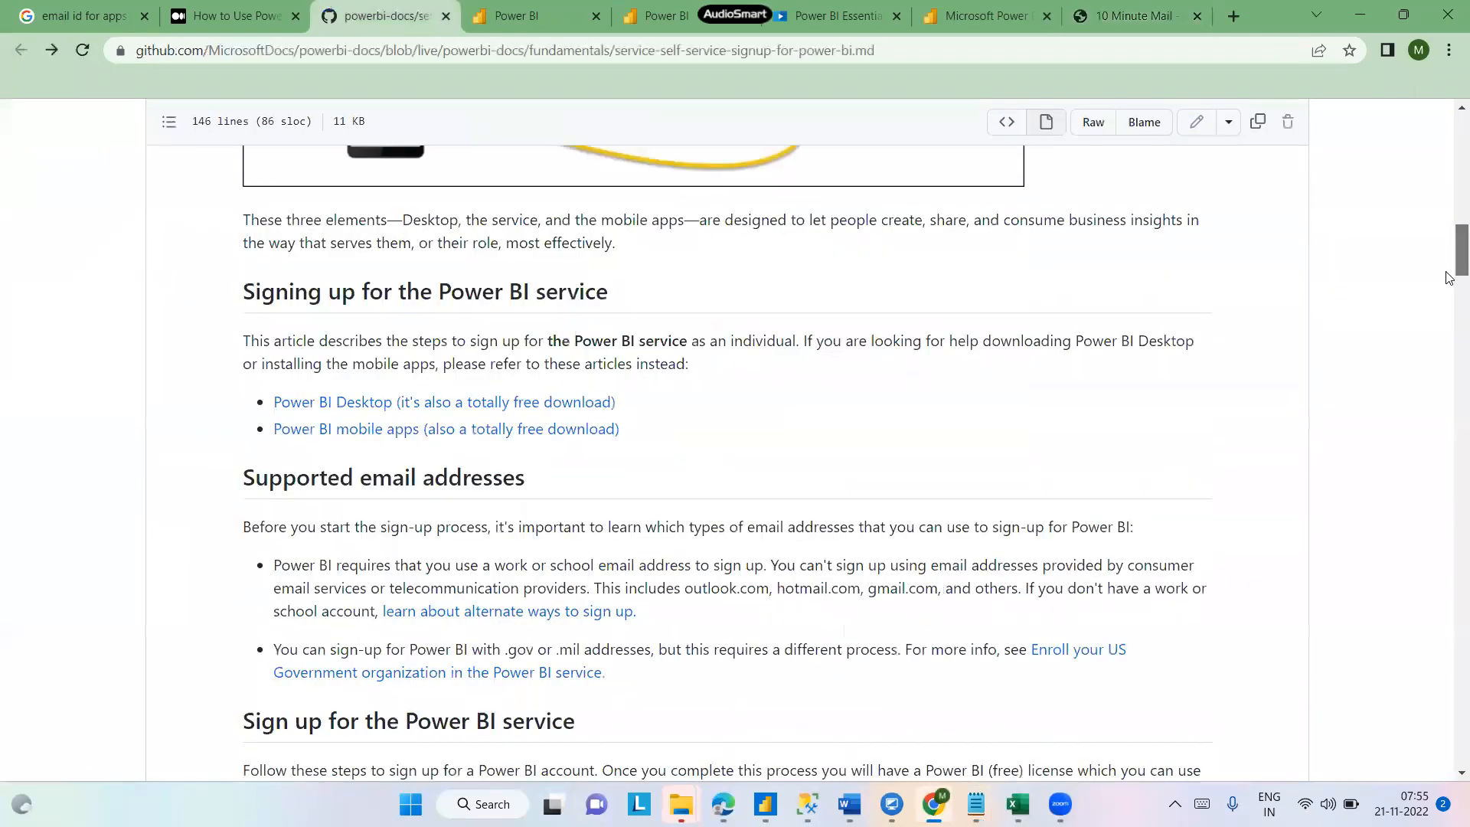
pyautogui.moveTo(1446, 272)
pyautogui.mouseDown()
pyautogui.moveTo(1449, 444)
pyautogui.moveTo(1448, 280)
pyautogui.mouseUp()
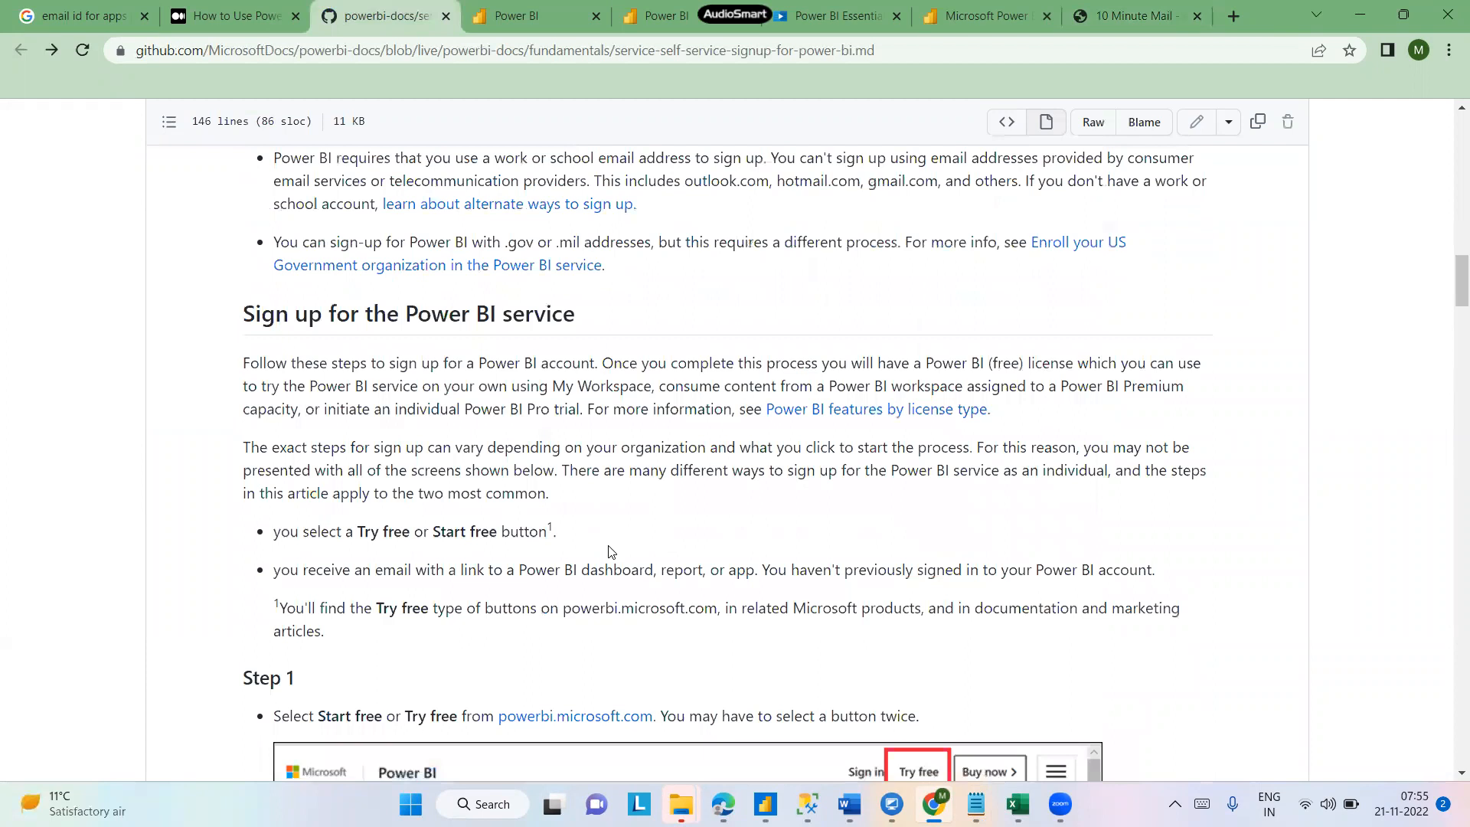
pyautogui.moveTo(290, 715); pyautogui.dragTo(452, 722)
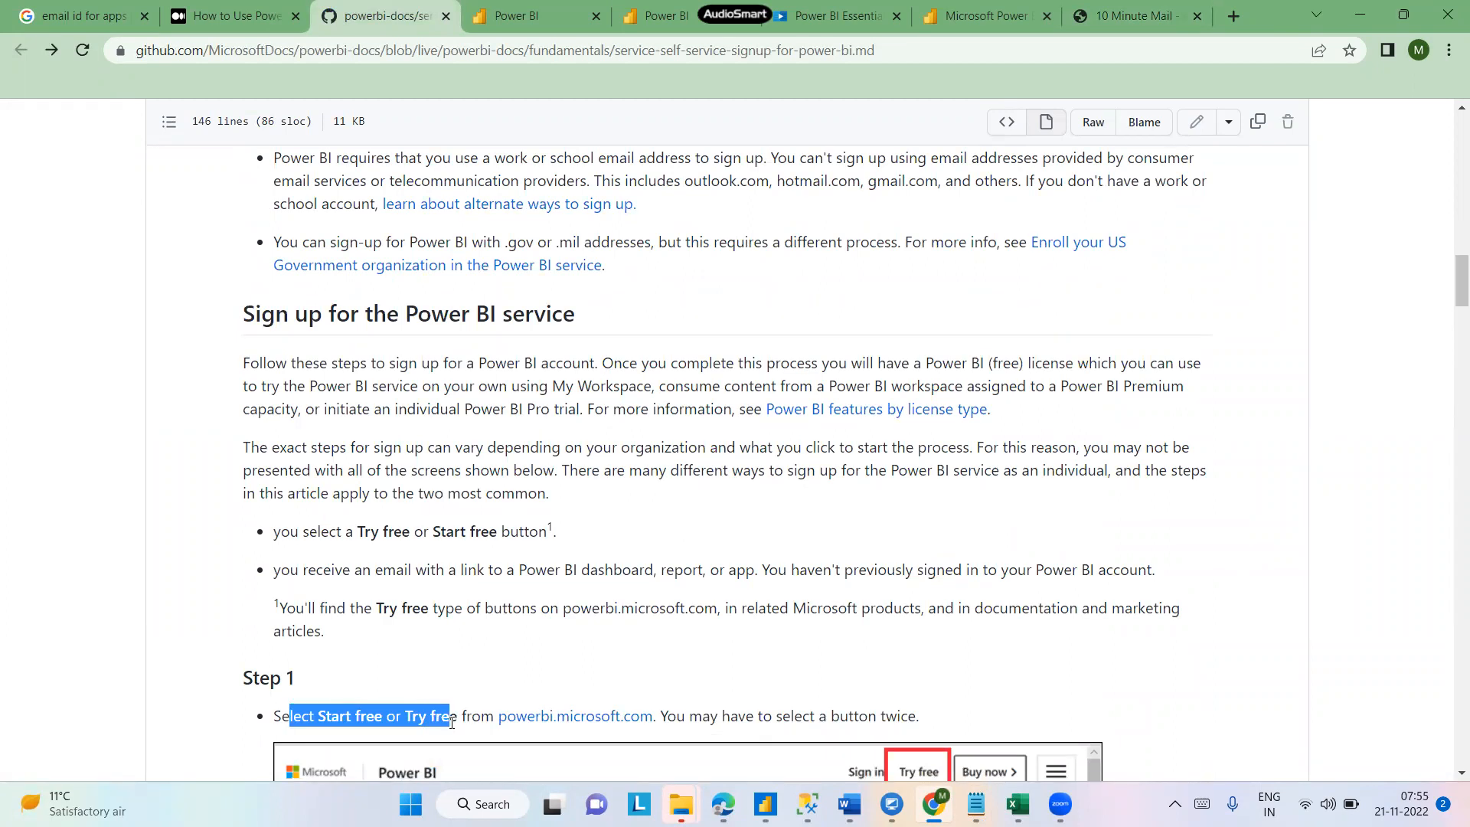
pyautogui.keyDown('ctrl'); pyautogui.click(602, 720); pyautogui.keyUp('ctrl')
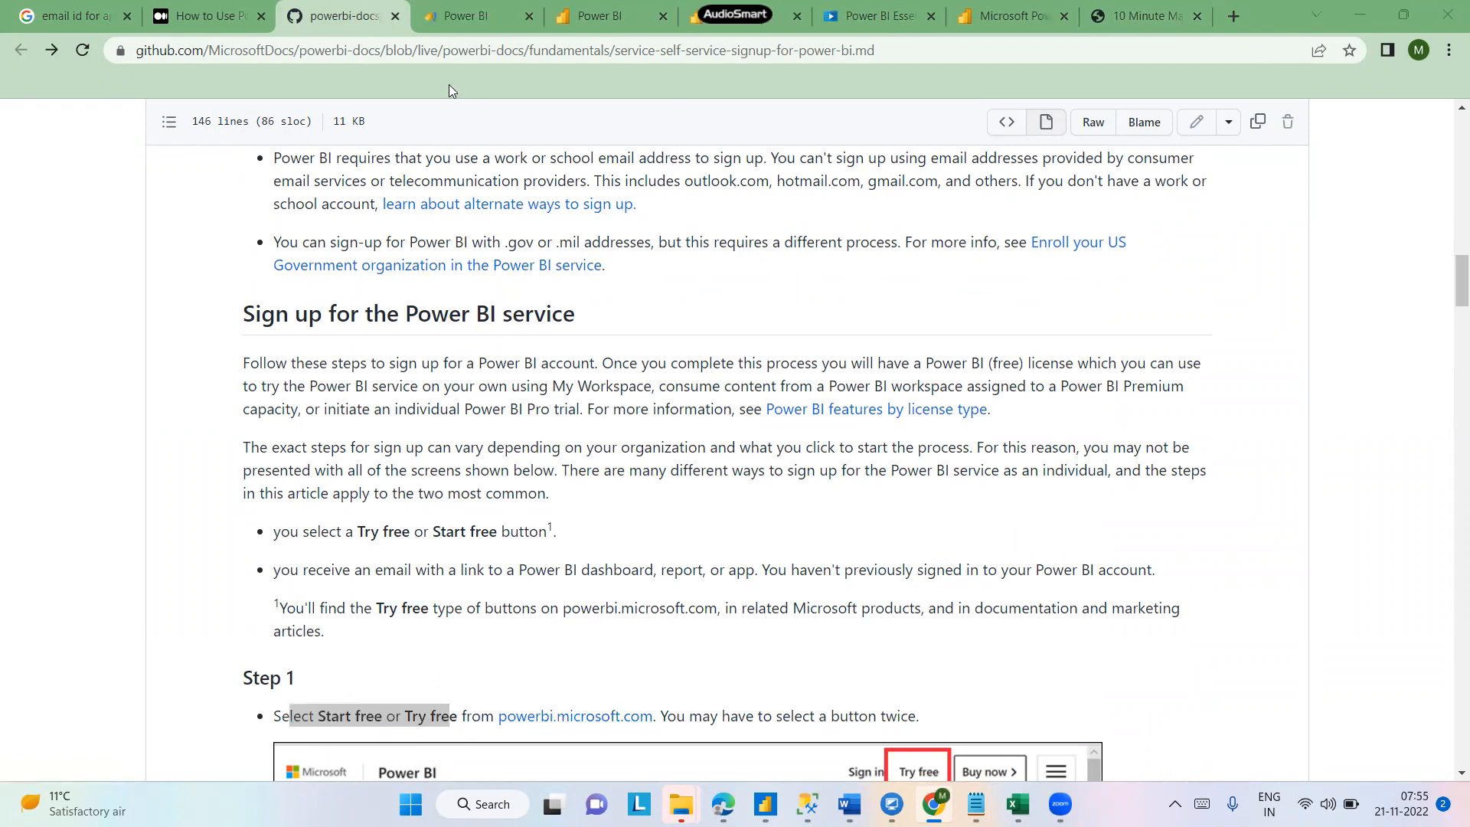
# - Switch to the Power BI sign-in tab and choose to use another account
pyautogui.click(480, 23)
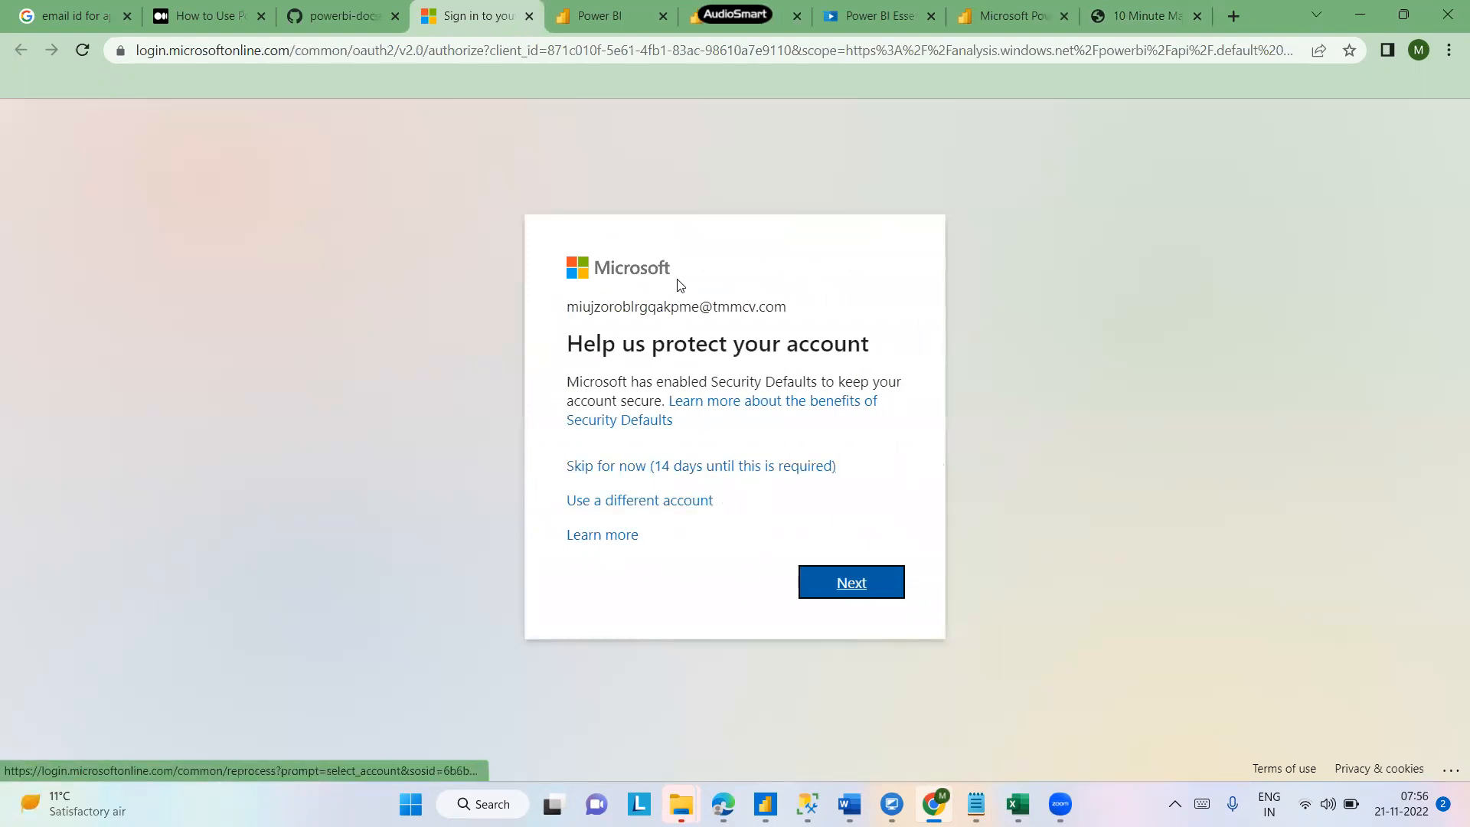
pyautogui.moveTo(569, 306); pyautogui.dragTo(796, 315)
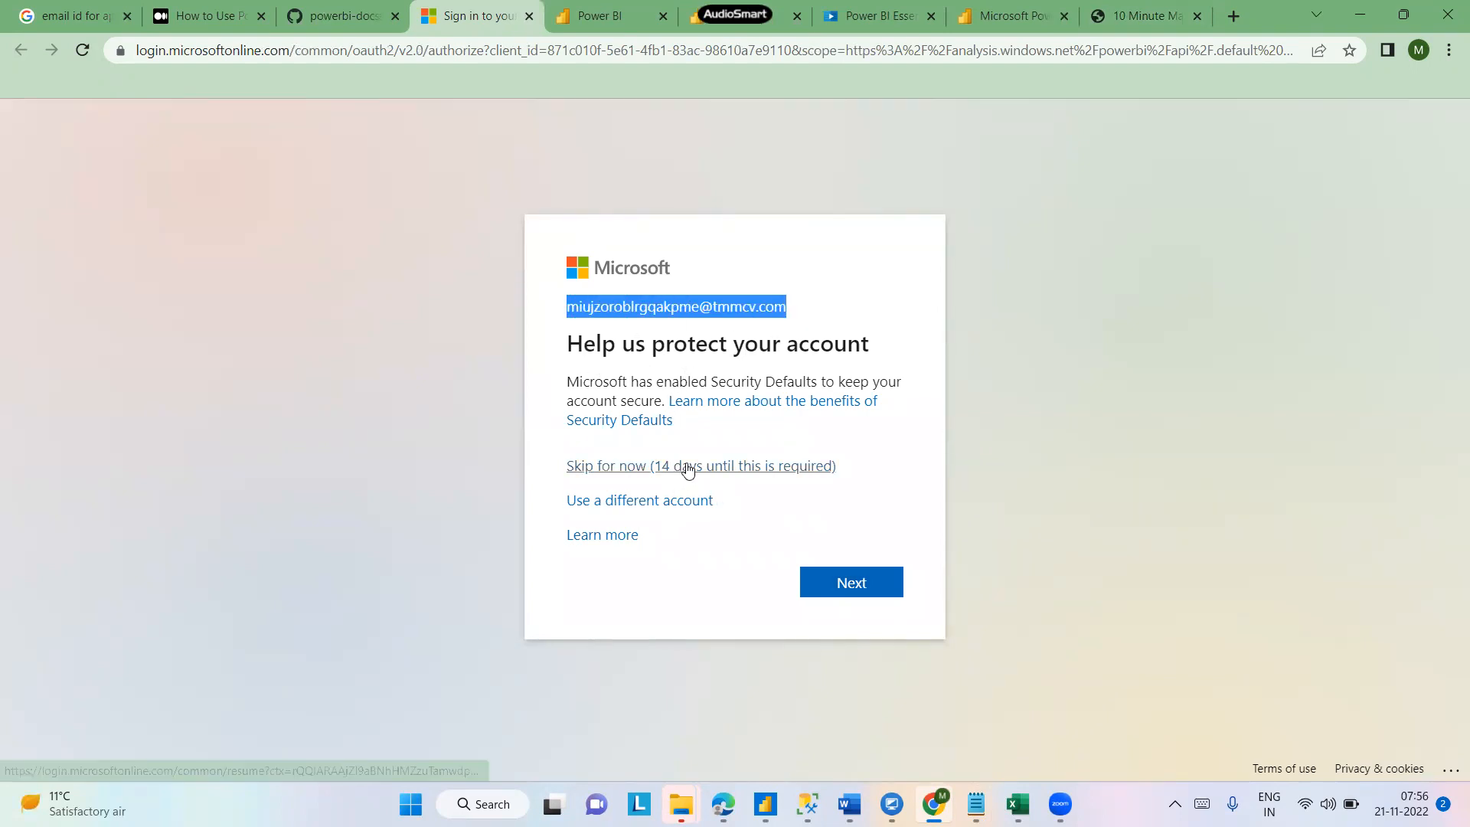
pyautogui.click(663, 503)
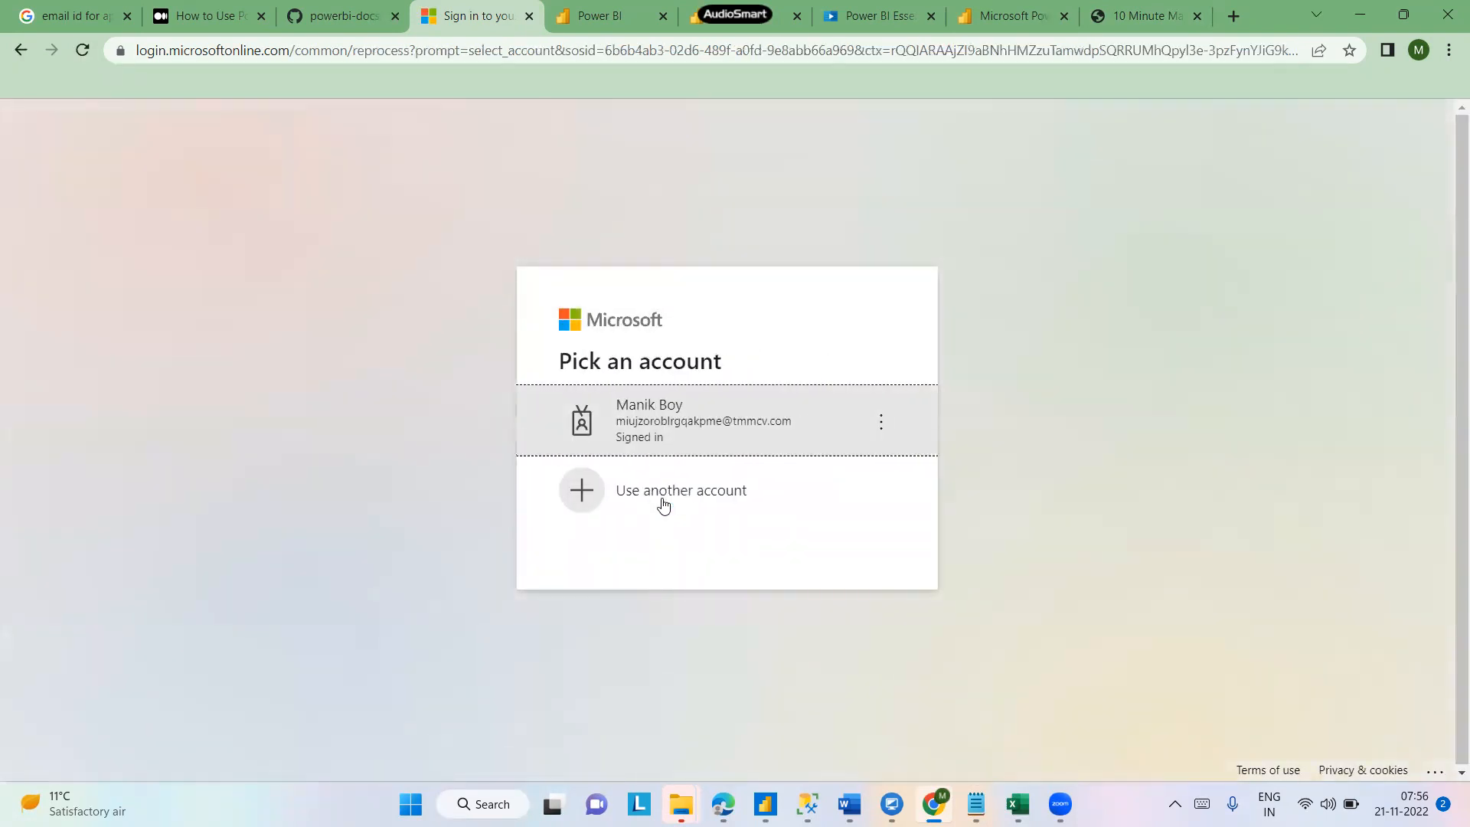
pyautogui.click(664, 504)
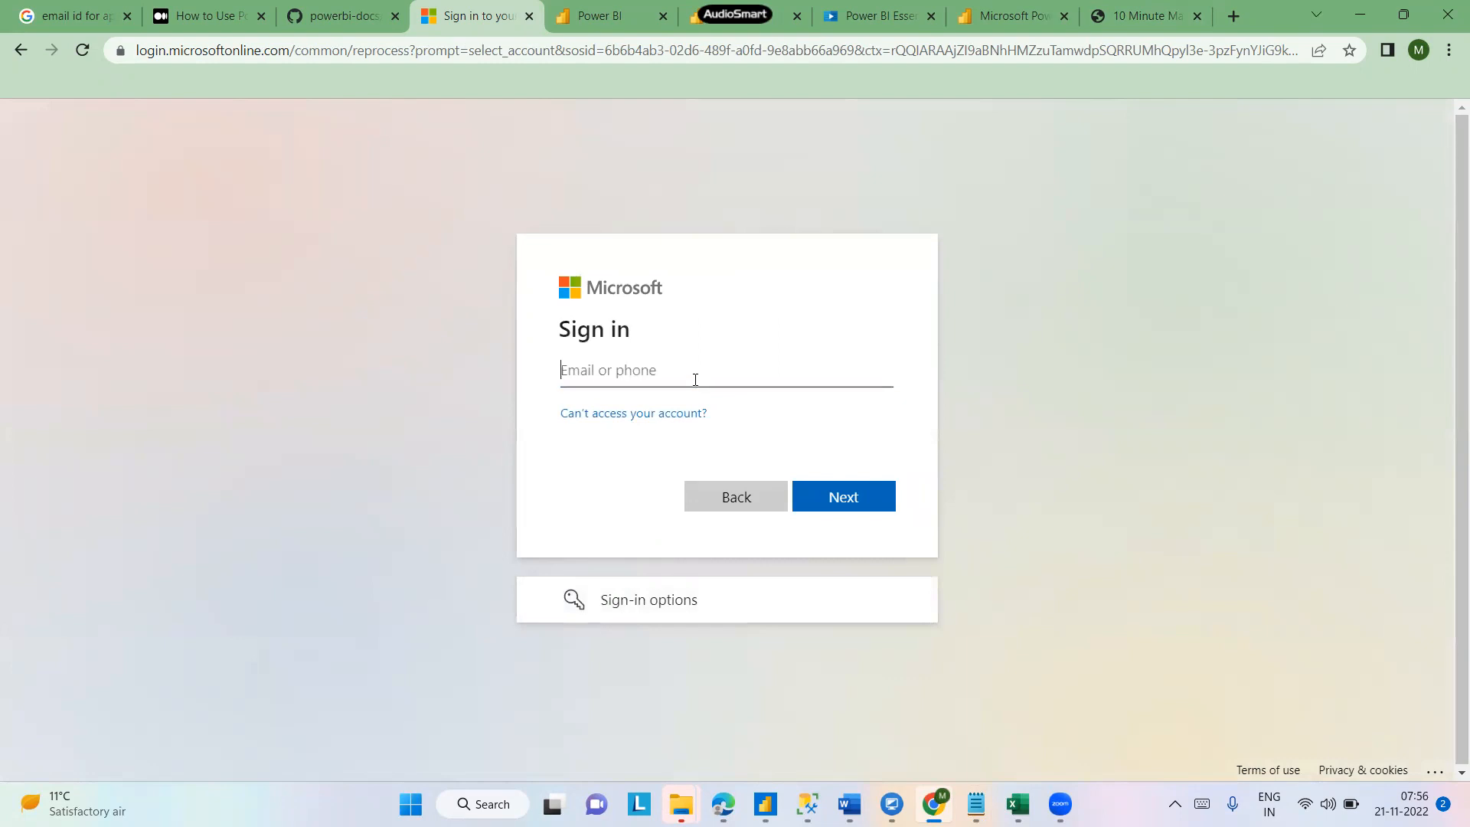
# - Try to sign in with the temporary email address copied from the notes
pyautogui.moveTo(975, 804)
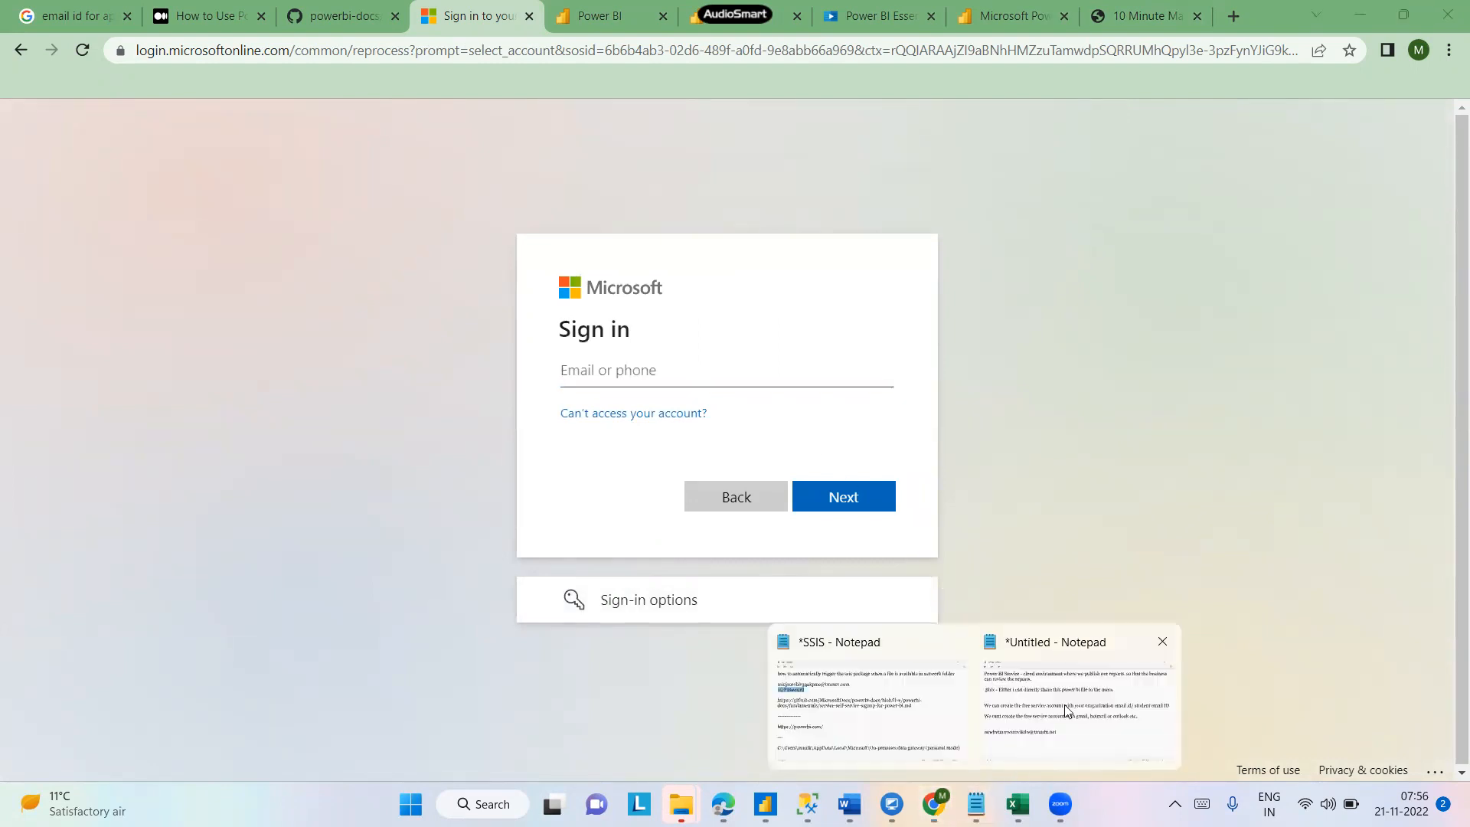
pyautogui.click(1065, 704)
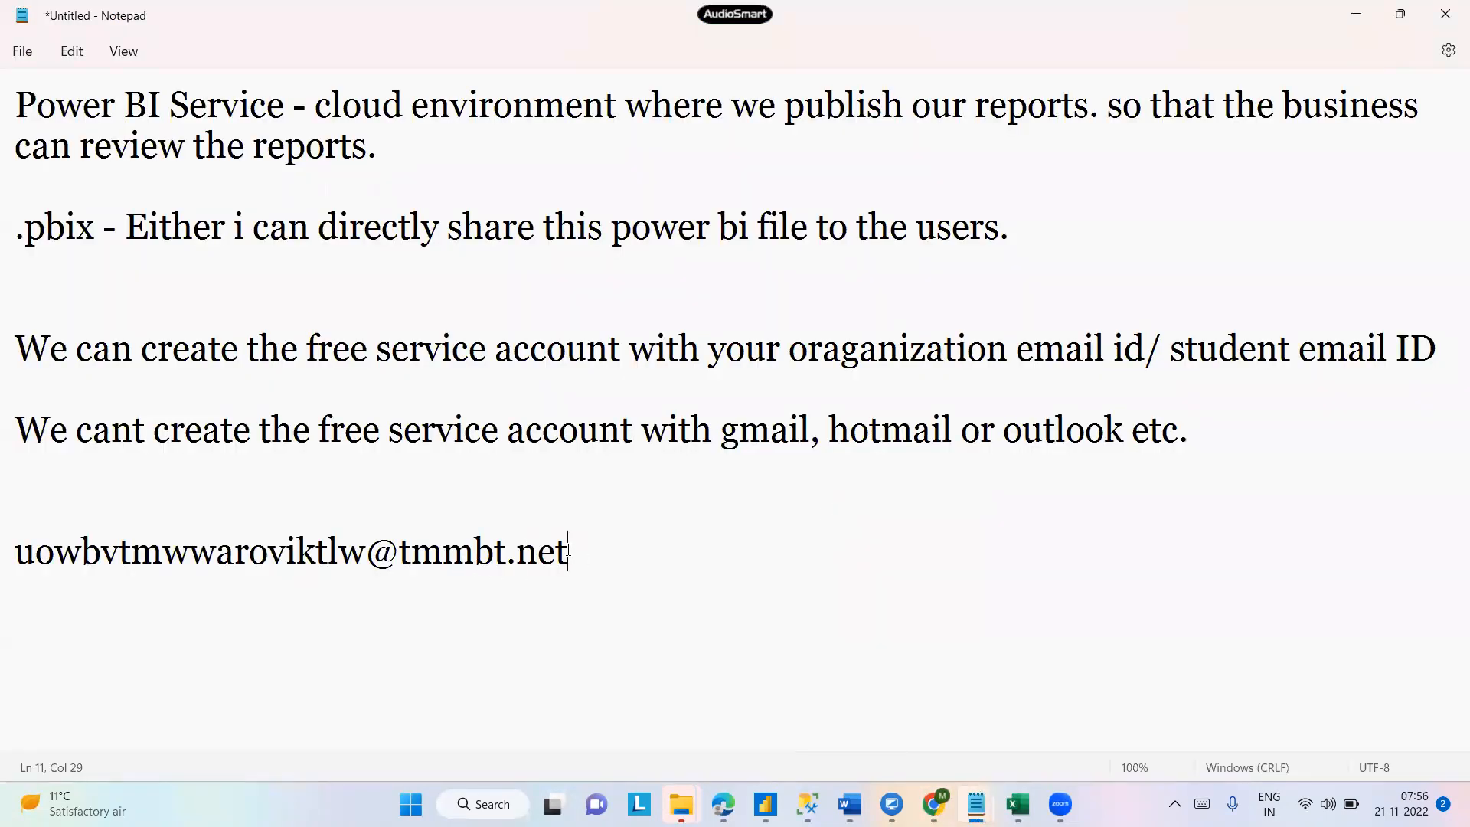
pyautogui.moveTo(567, 550); pyautogui.dragTo(8, 537)
pyautogui.hotkey('ctrl', 'c')
pyautogui.hotkey('alt', 'Tab')
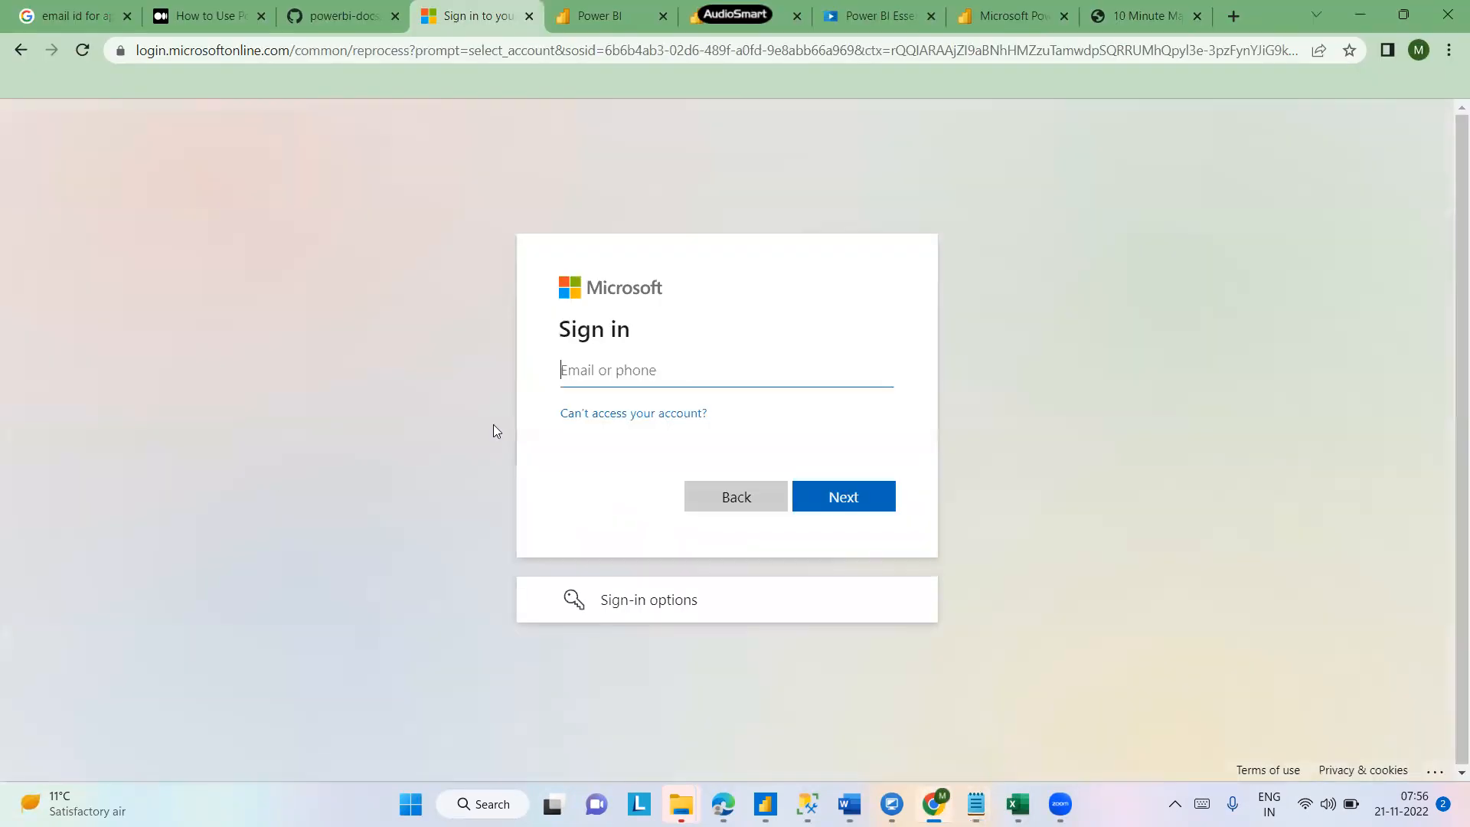
pyautogui.click(625, 376)
pyautogui.hotkey('ctrl', 'v')
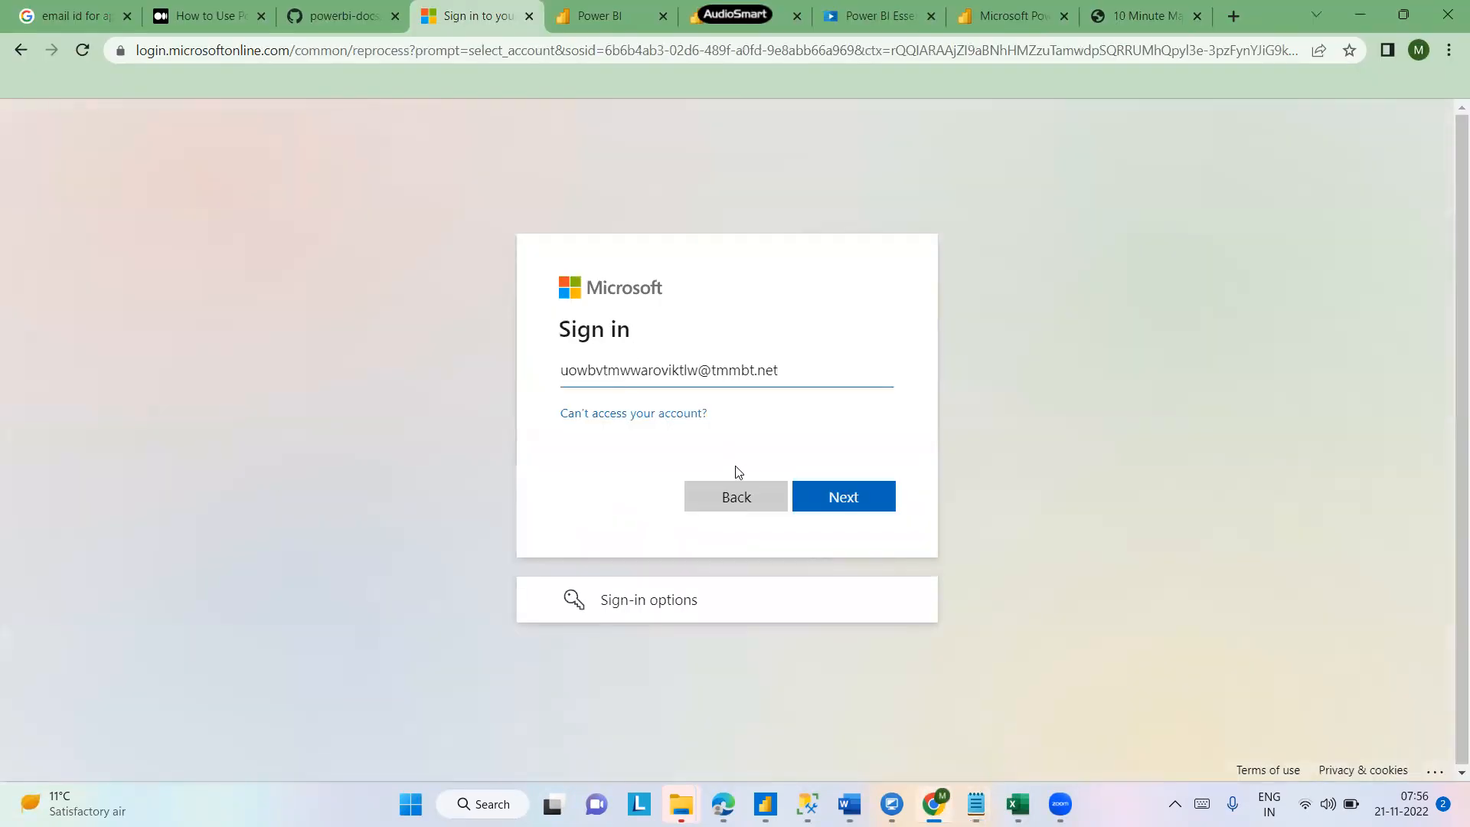
pyautogui.click(856, 494)
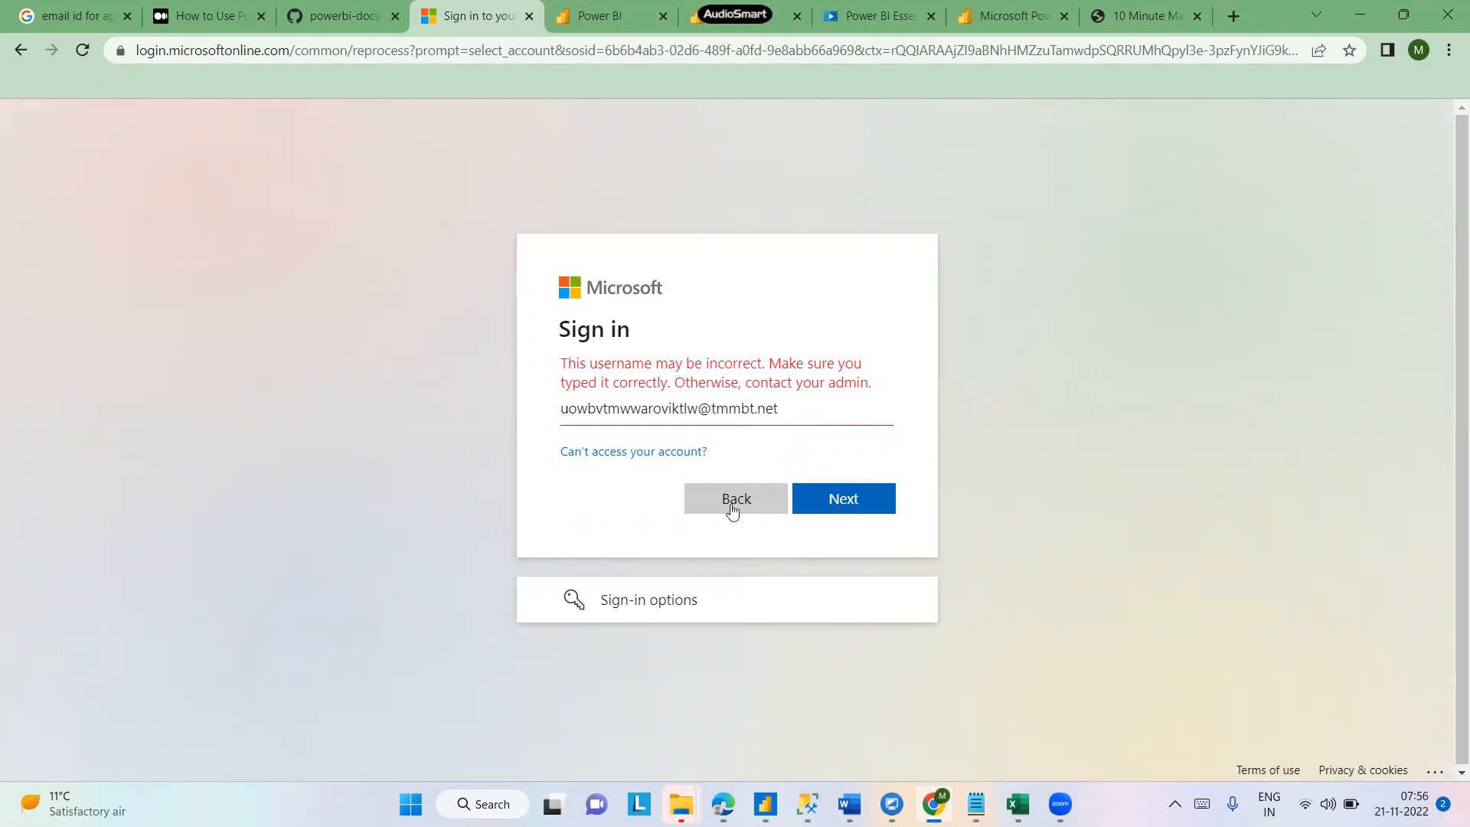
# - Try signing in to an organization by entering the temporary email address as the domain name
pyautogui.click(647, 599)
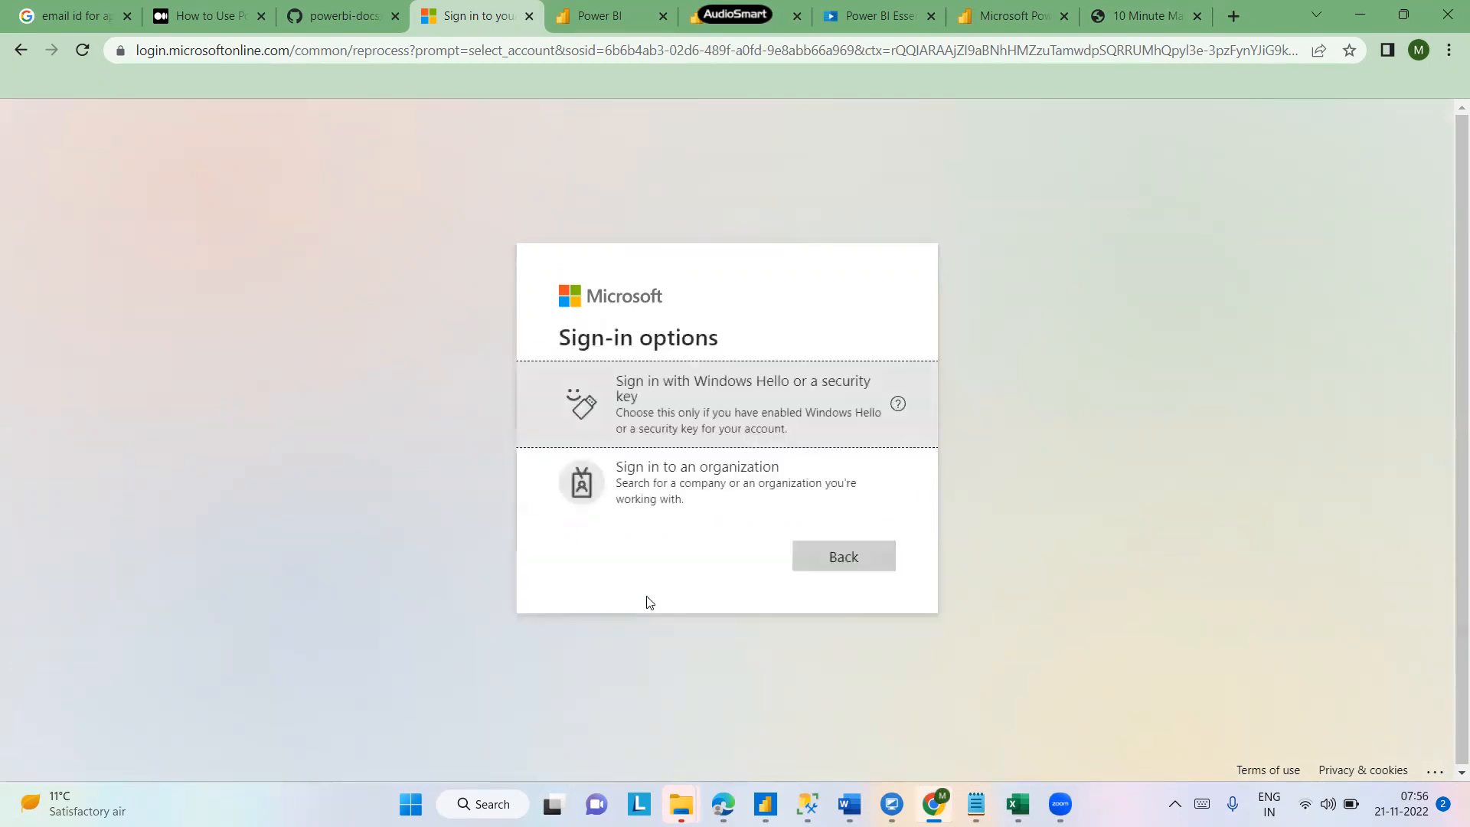
pyautogui.click(705, 484)
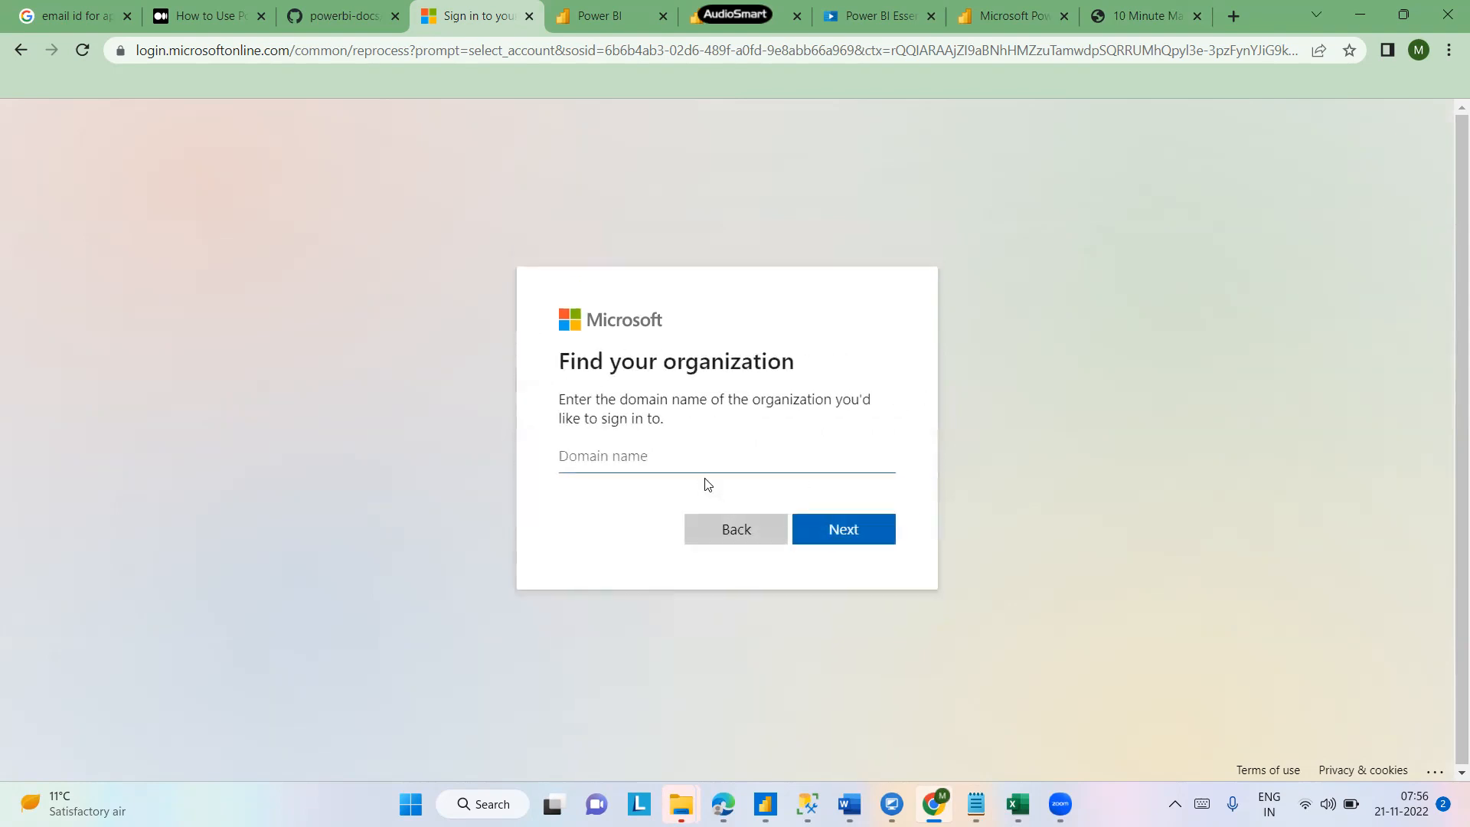
pyautogui.click(687, 470)
pyautogui.hotkey('ctrl', 'v')
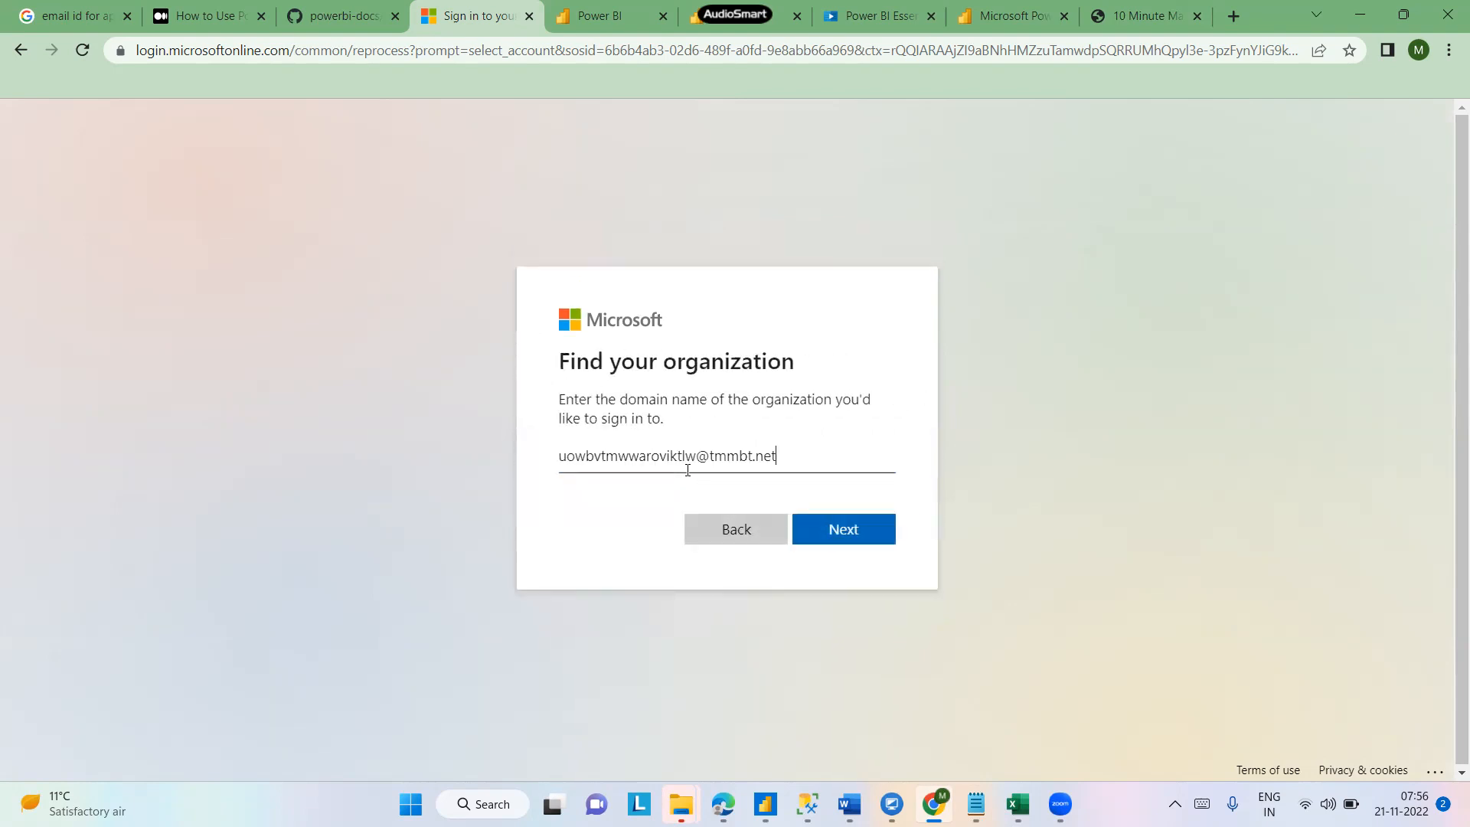
pyautogui.click(830, 527)
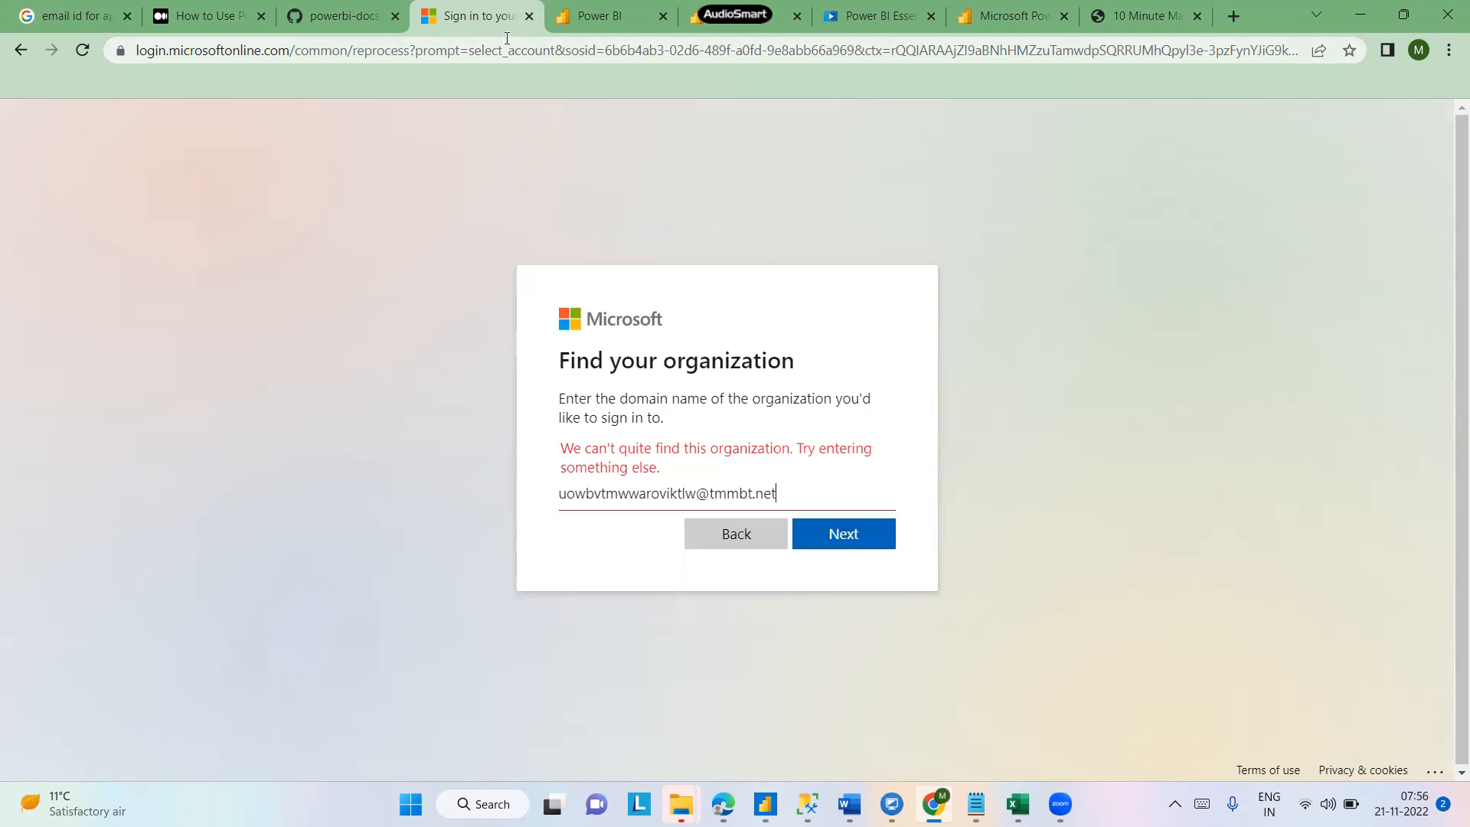
# - Open app.powerbi.com in a new browser tab
pyautogui.click(529, 17)
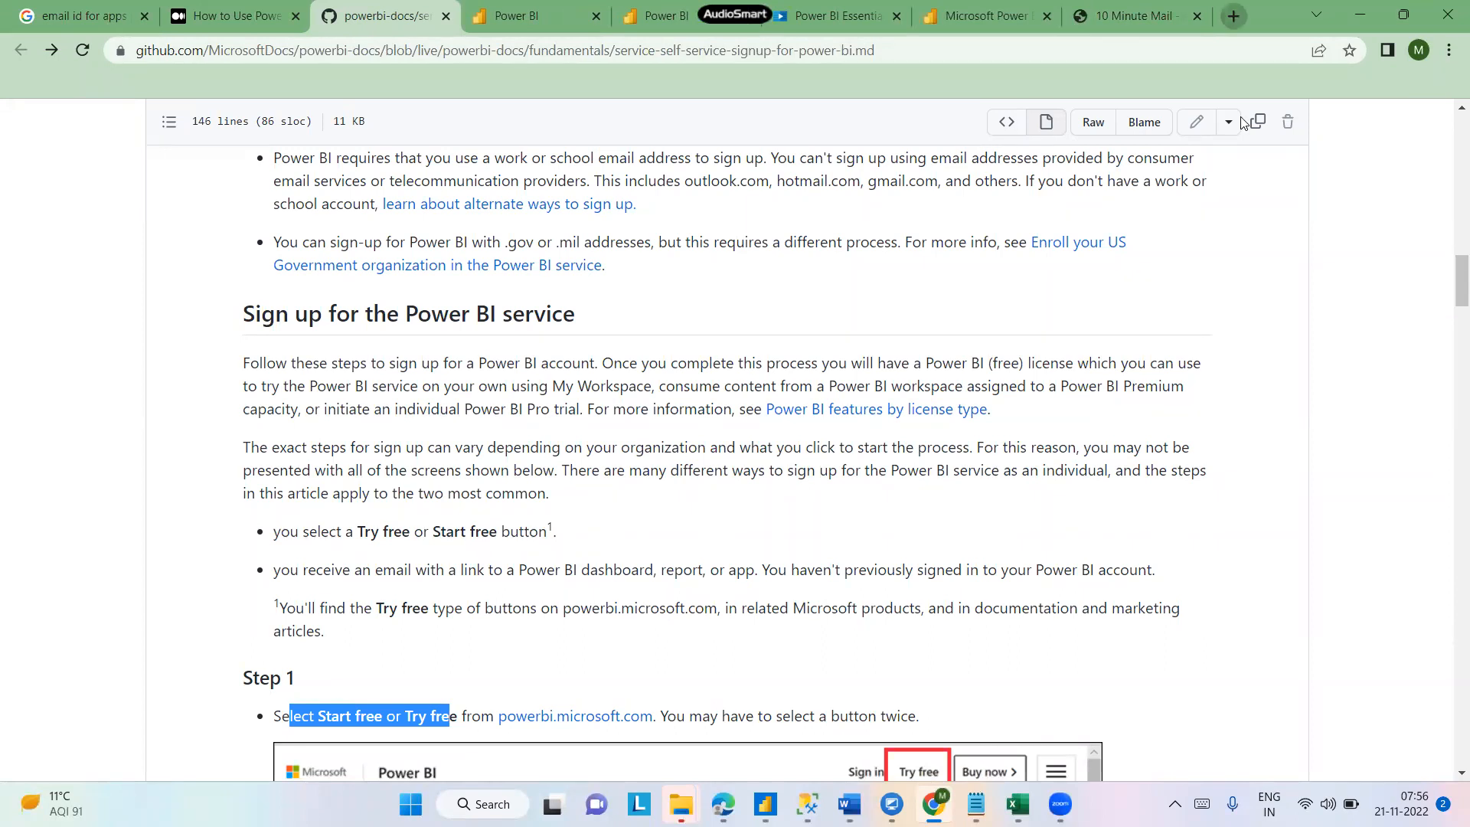
pyautogui.click(1233, 16)
pyautogui.write('app.powerbi.com')
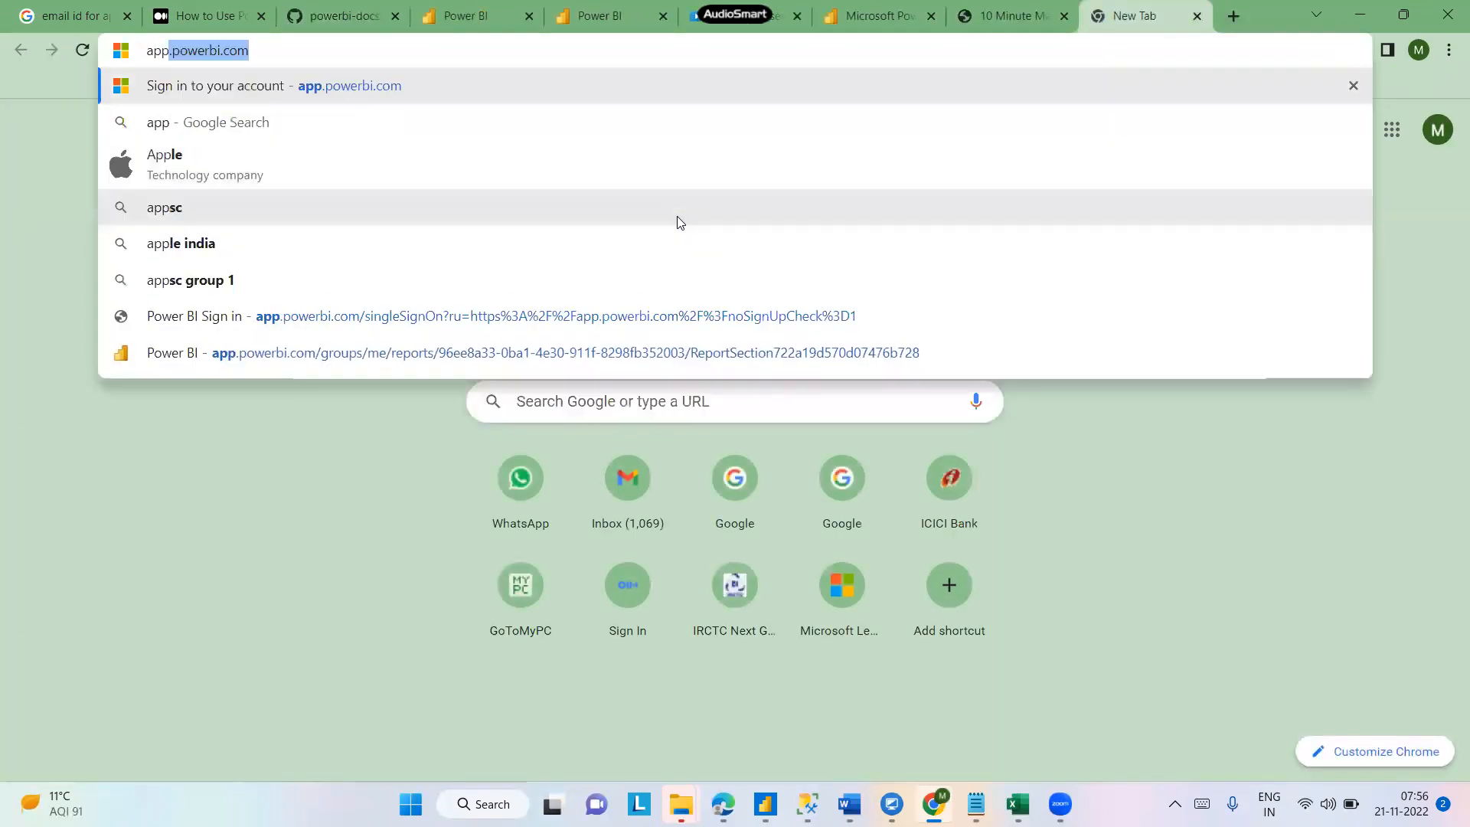
pyautogui.press('Right')
pyautogui.press('Return')
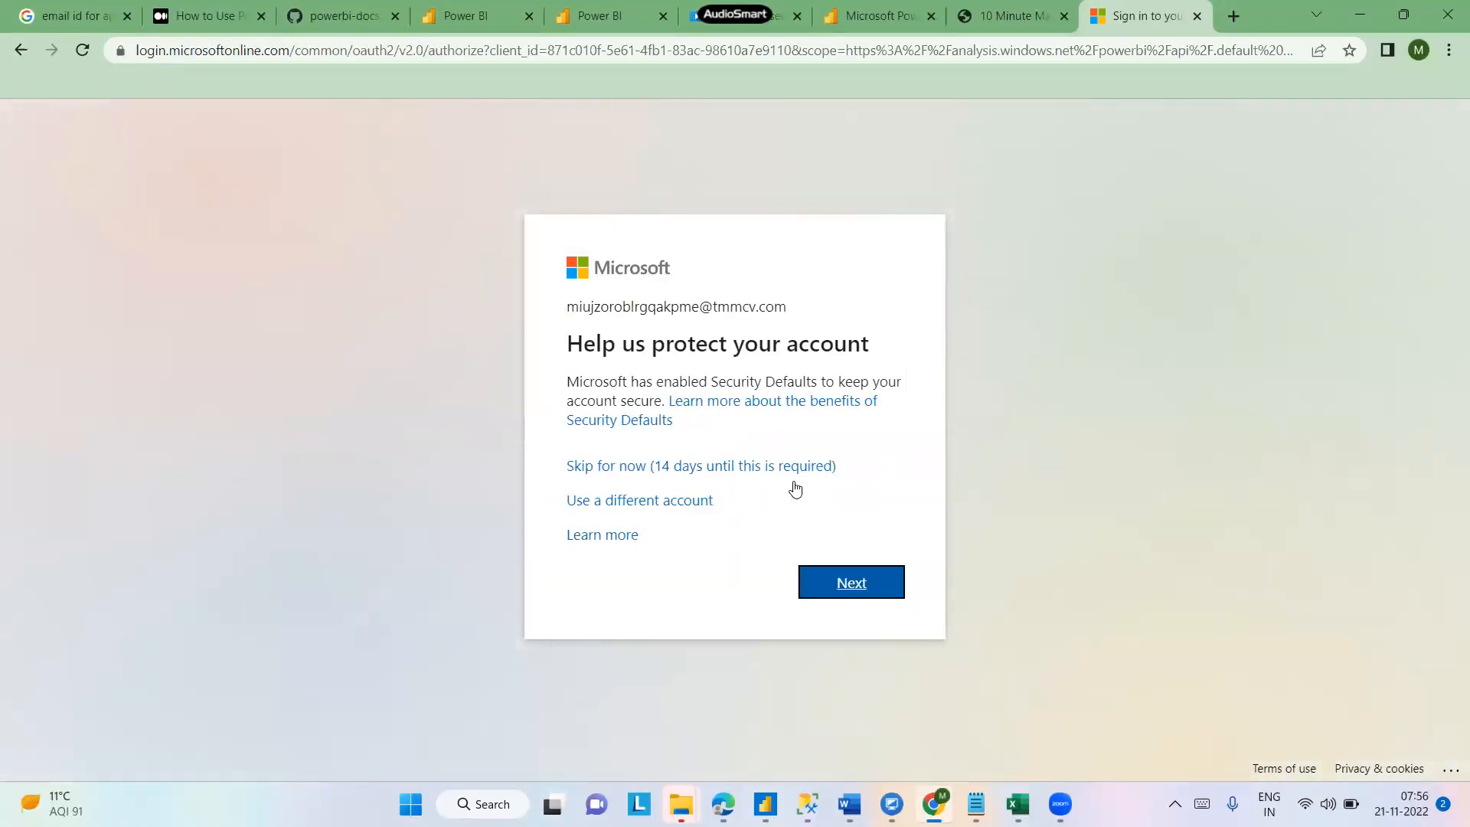
# - Choose another account and try again to sign in with the temporary email address
pyautogui.click(652, 505)
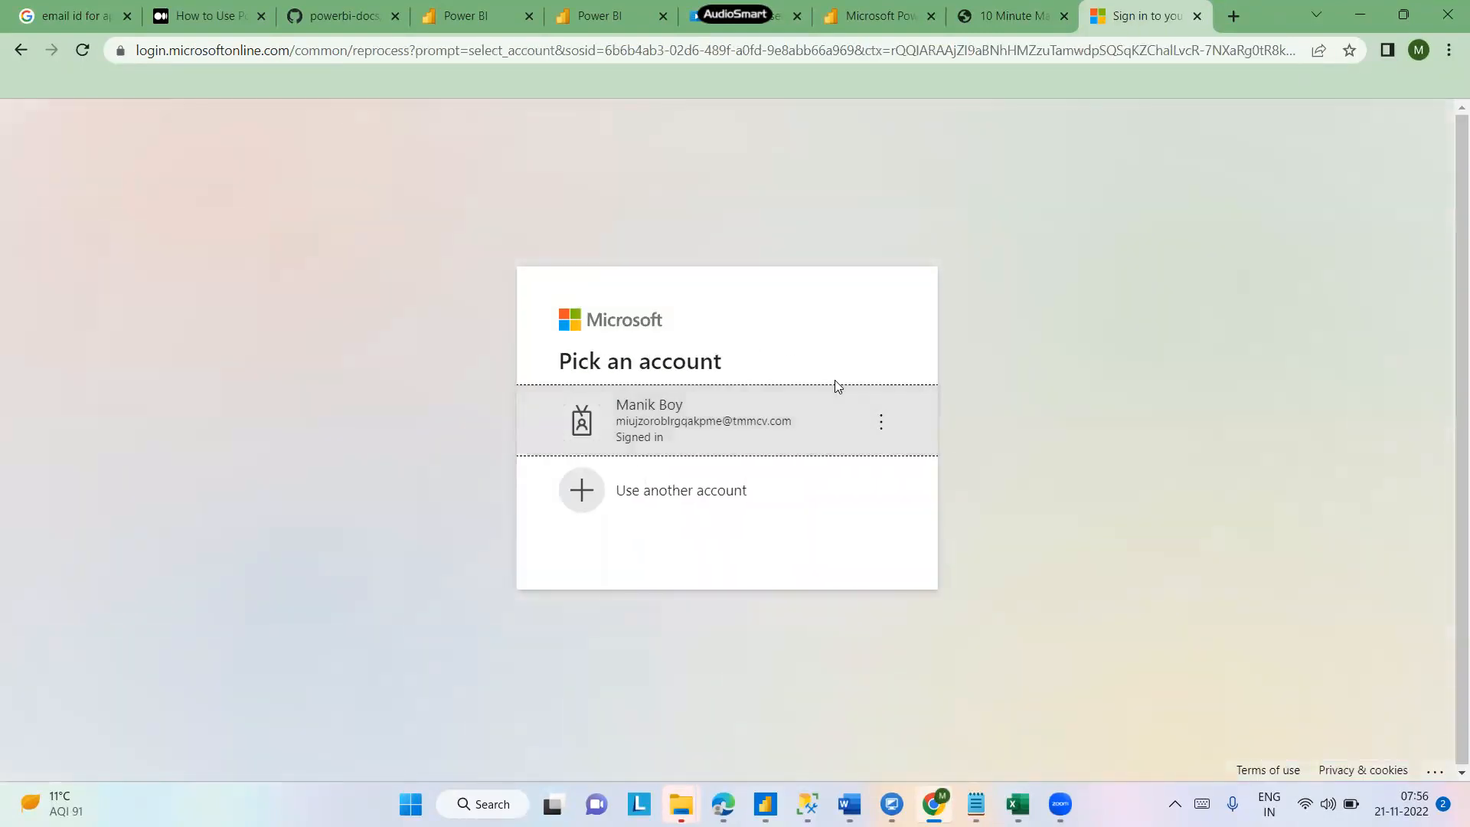
pyautogui.click(656, 505)
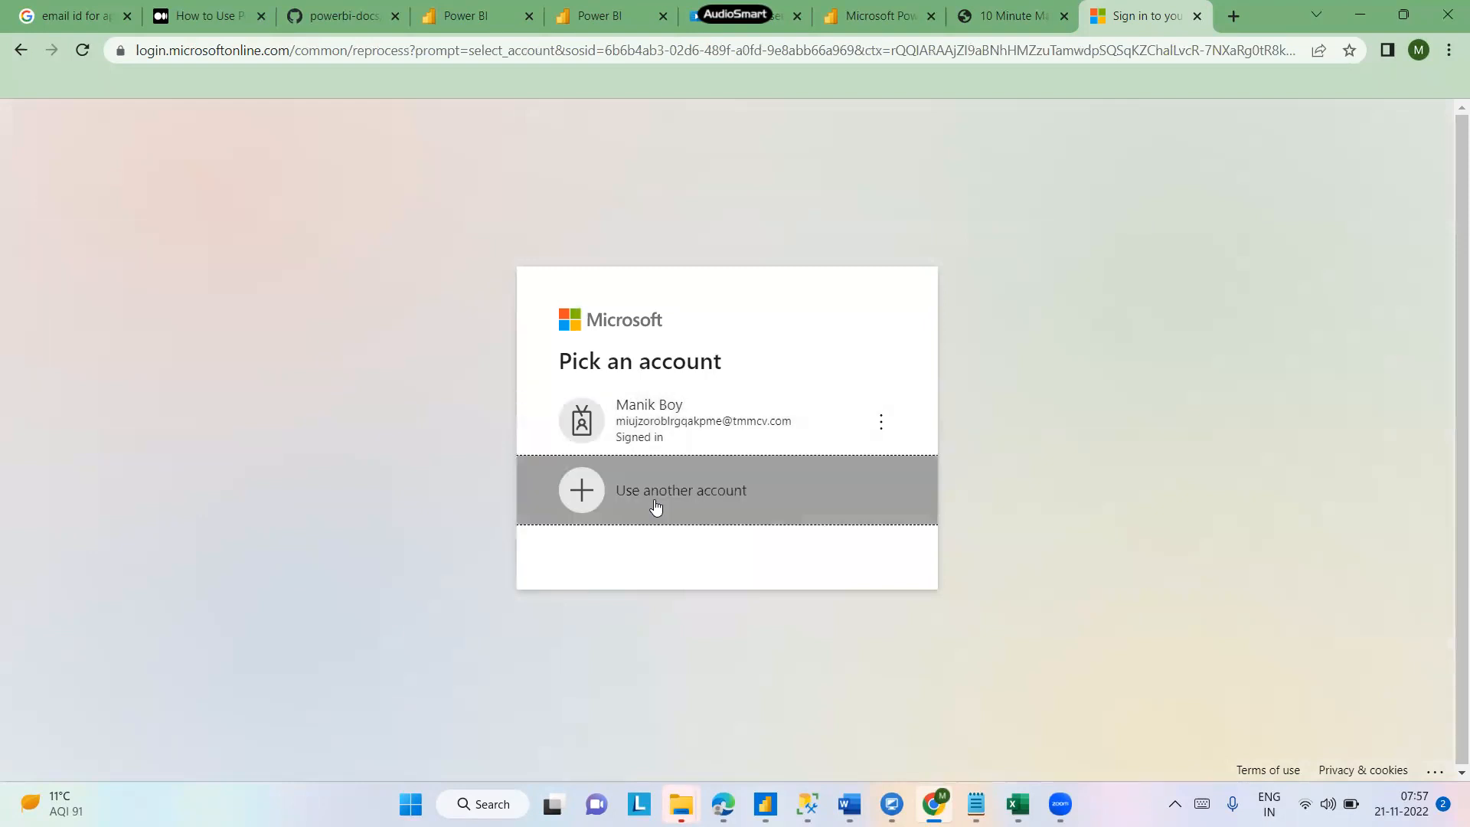
pyautogui.hotkey('ctrl', 'v')
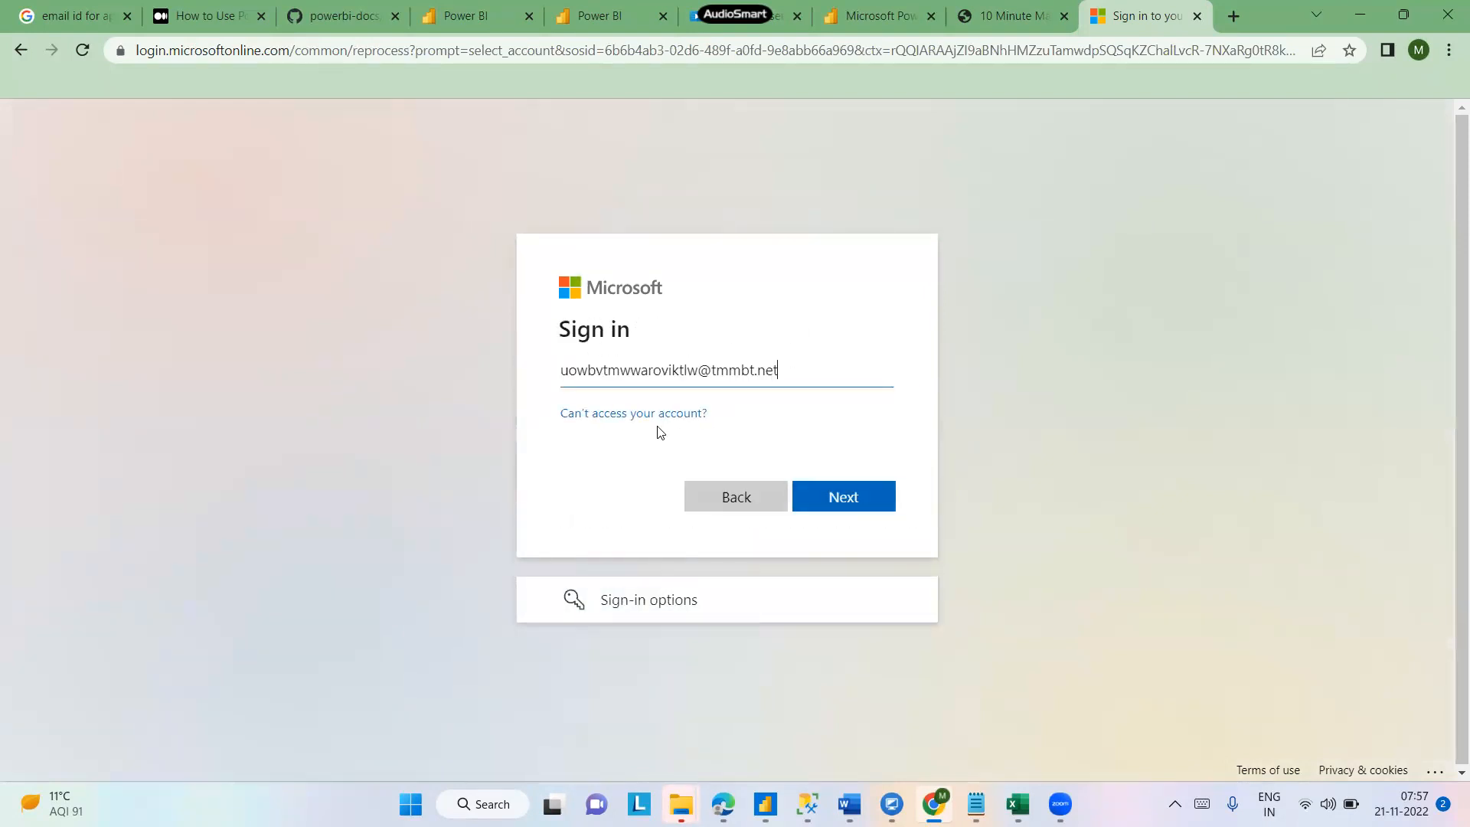
pyautogui.click(845, 499)
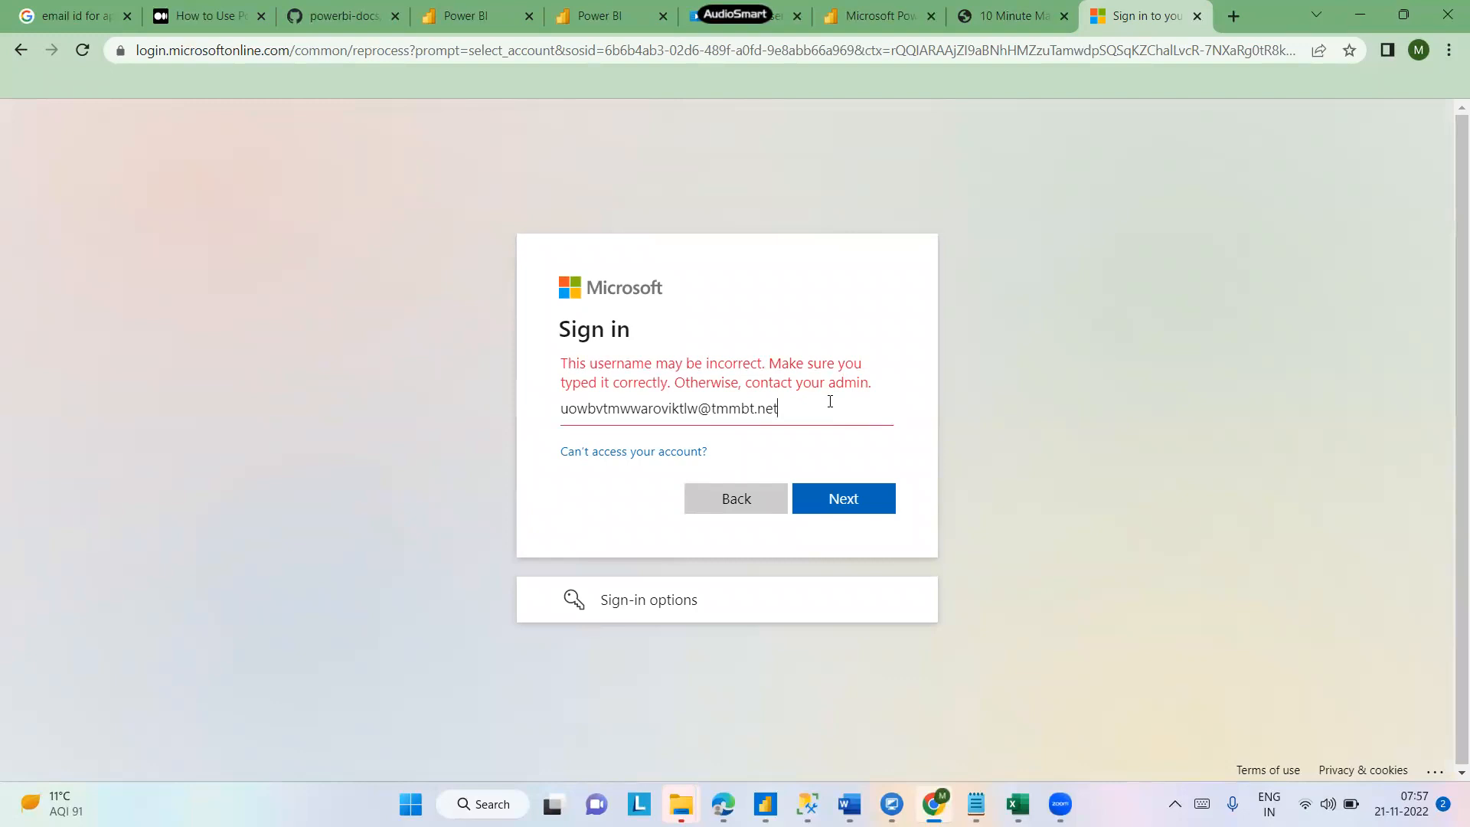
pyautogui.click(640, 452)
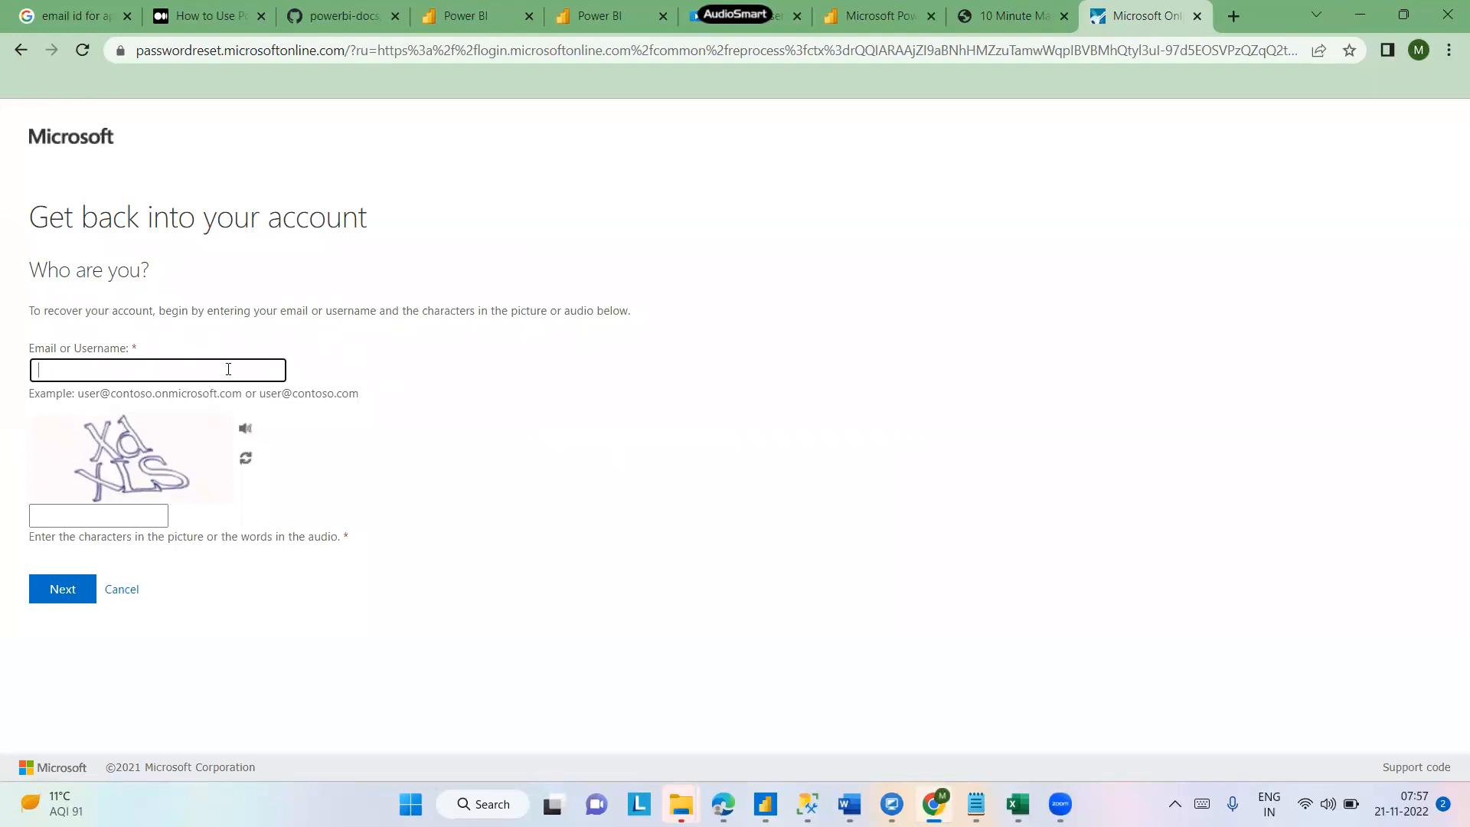
pyautogui.click(21, 50)
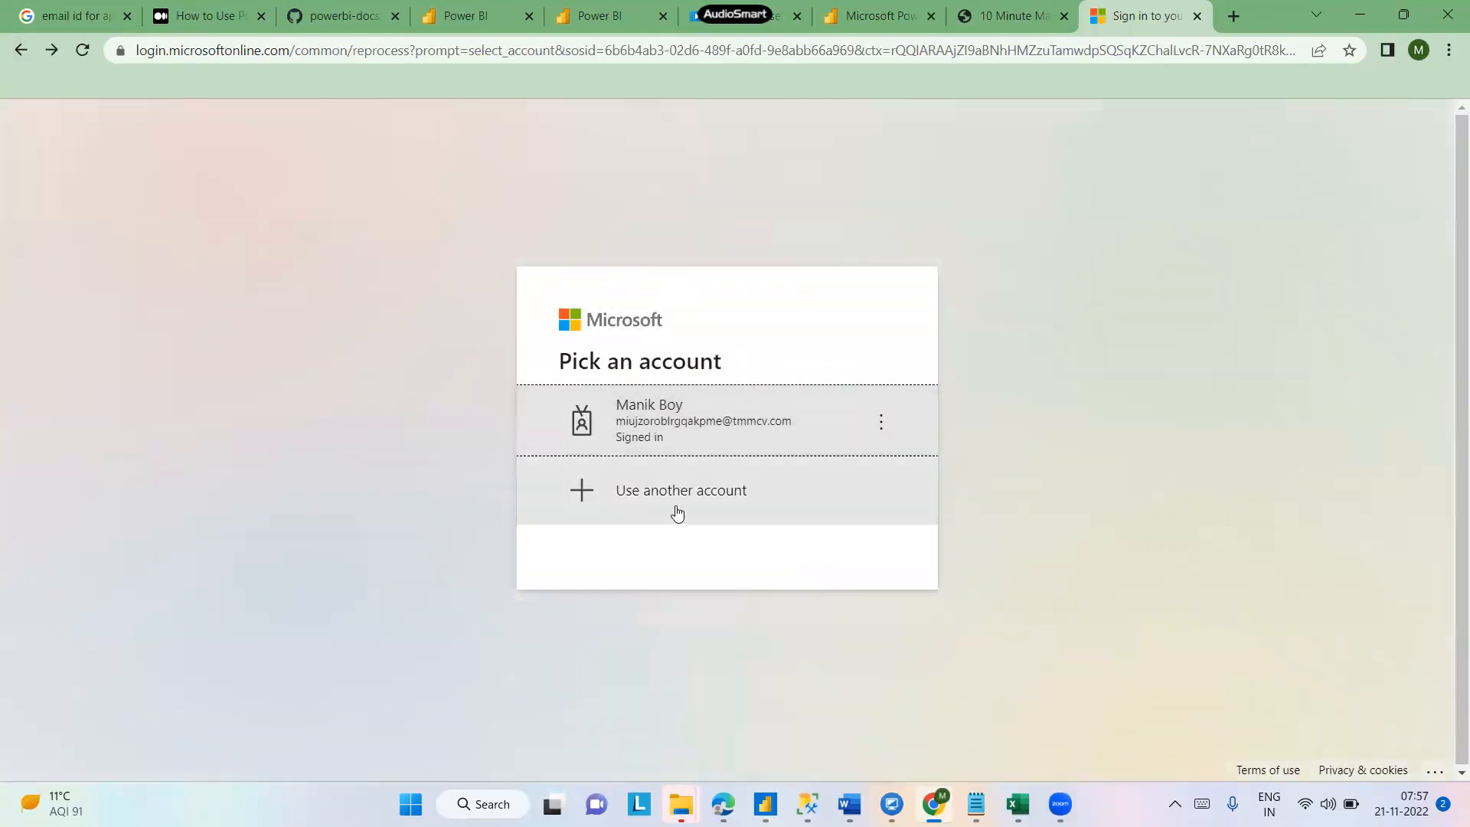
pyautogui.click(677, 513)
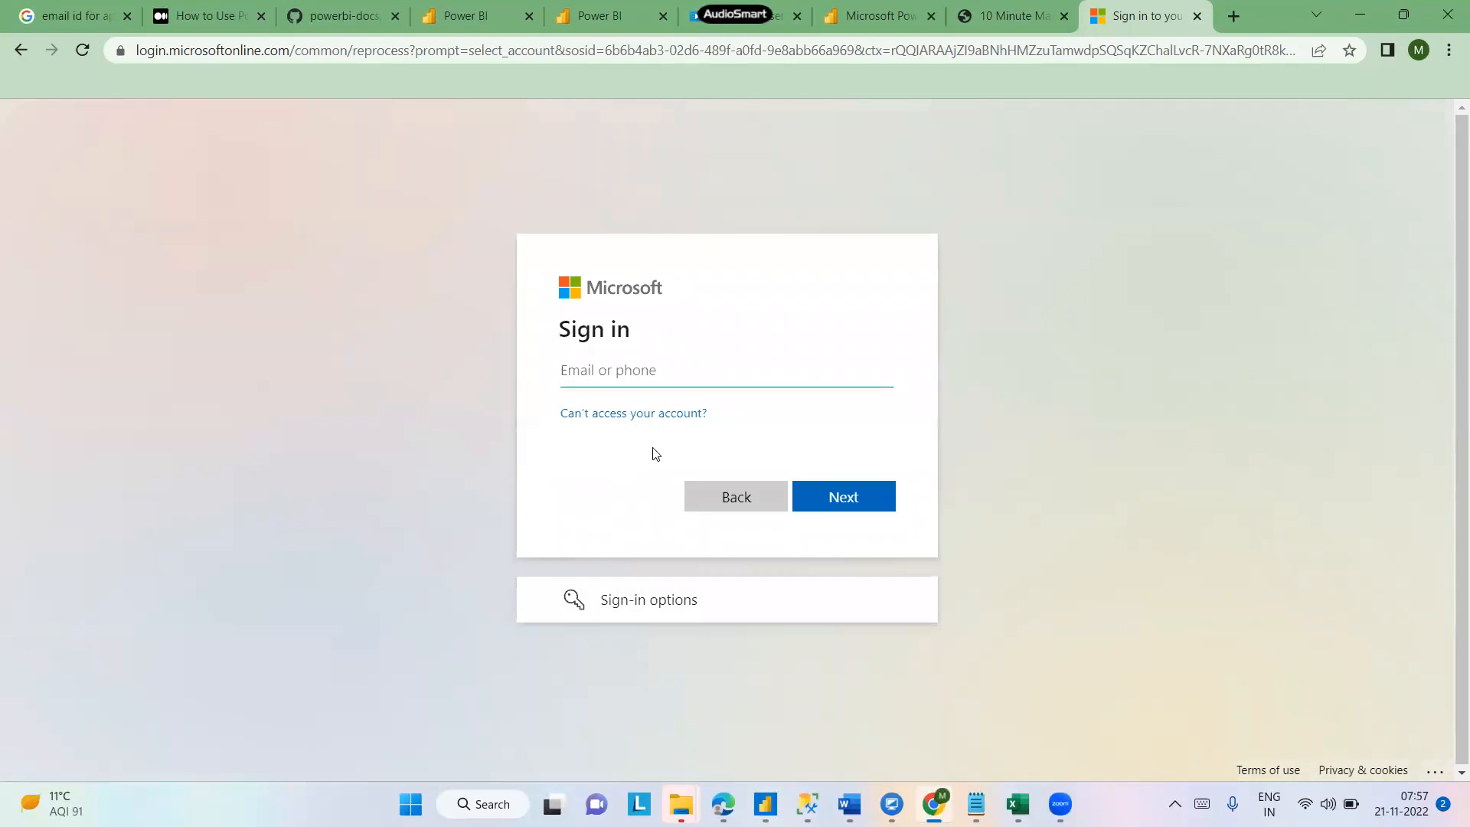
pyautogui.click(618, 602)
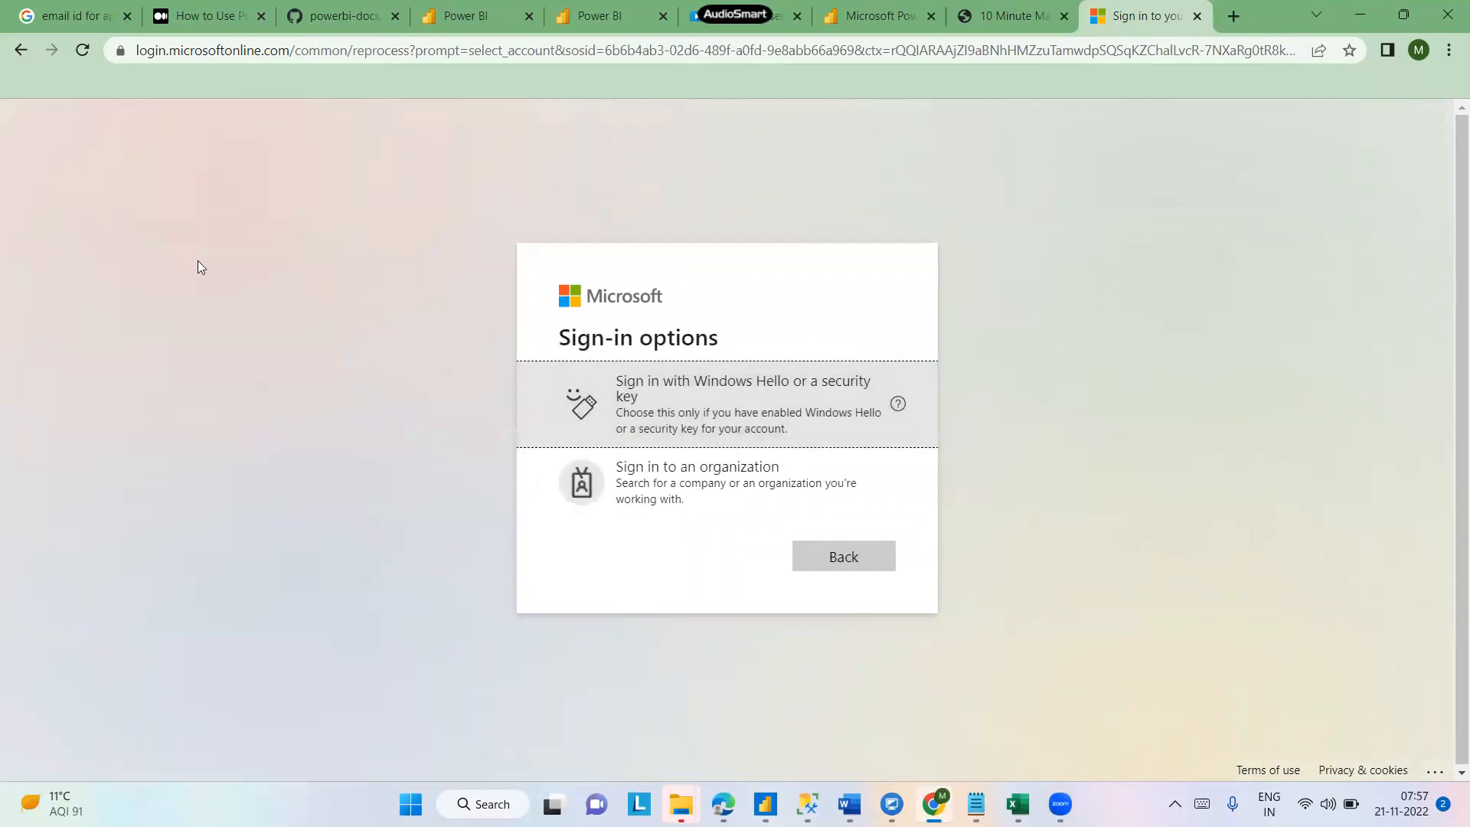
pyautogui.click(15, 60)
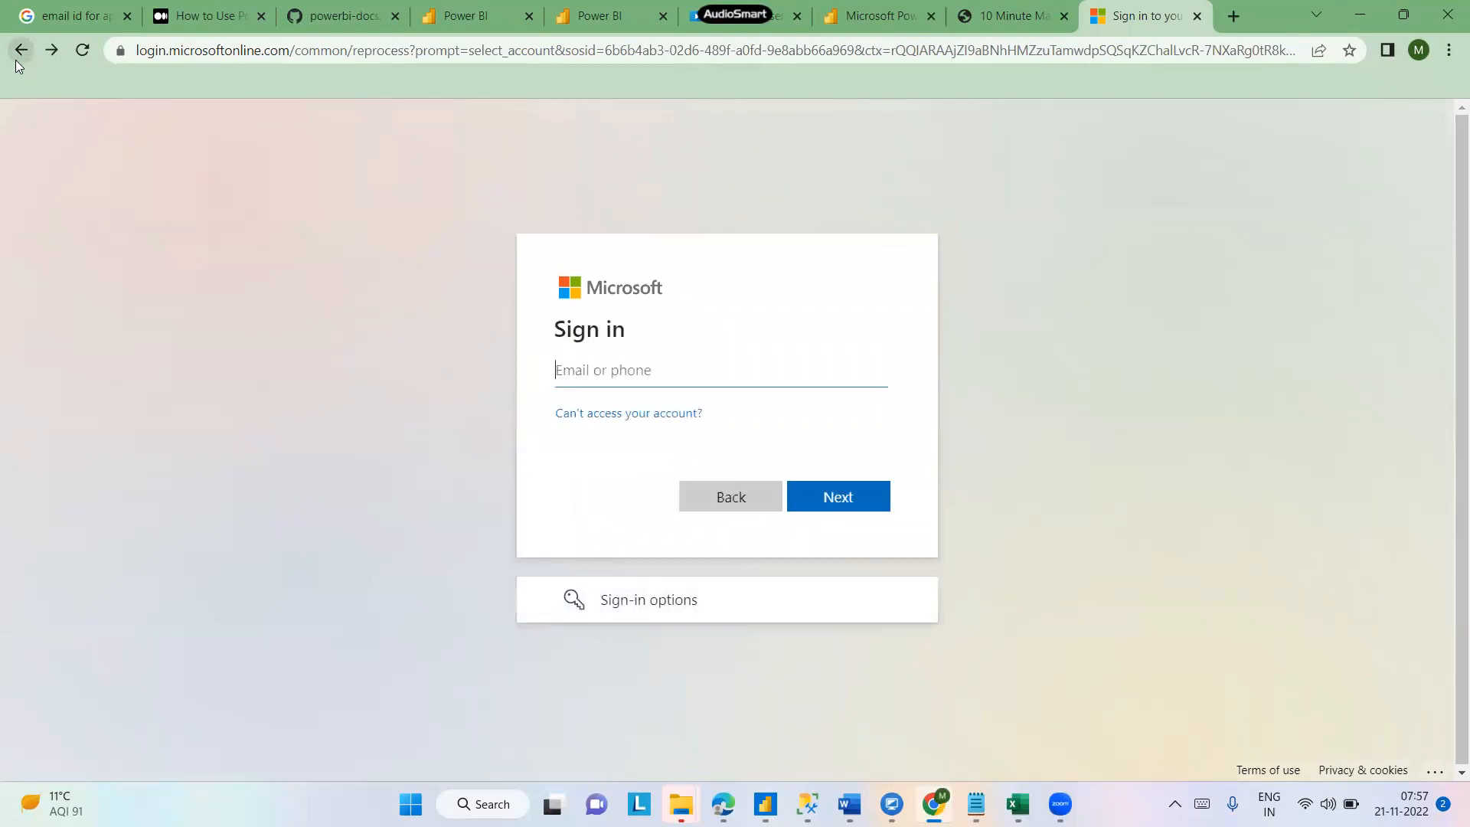
pyautogui.click(15, 60)
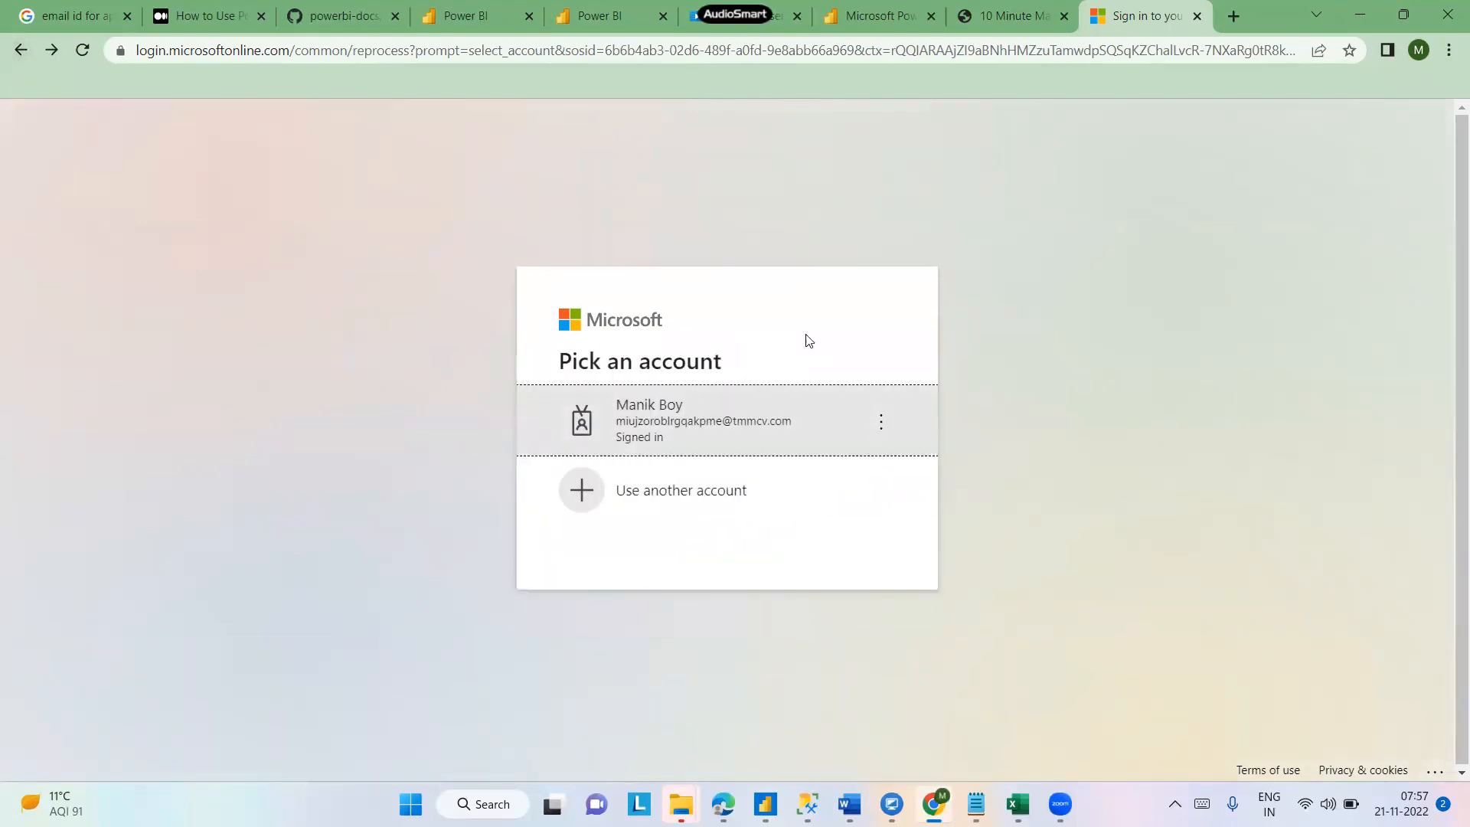
pyautogui.click(658, 52)
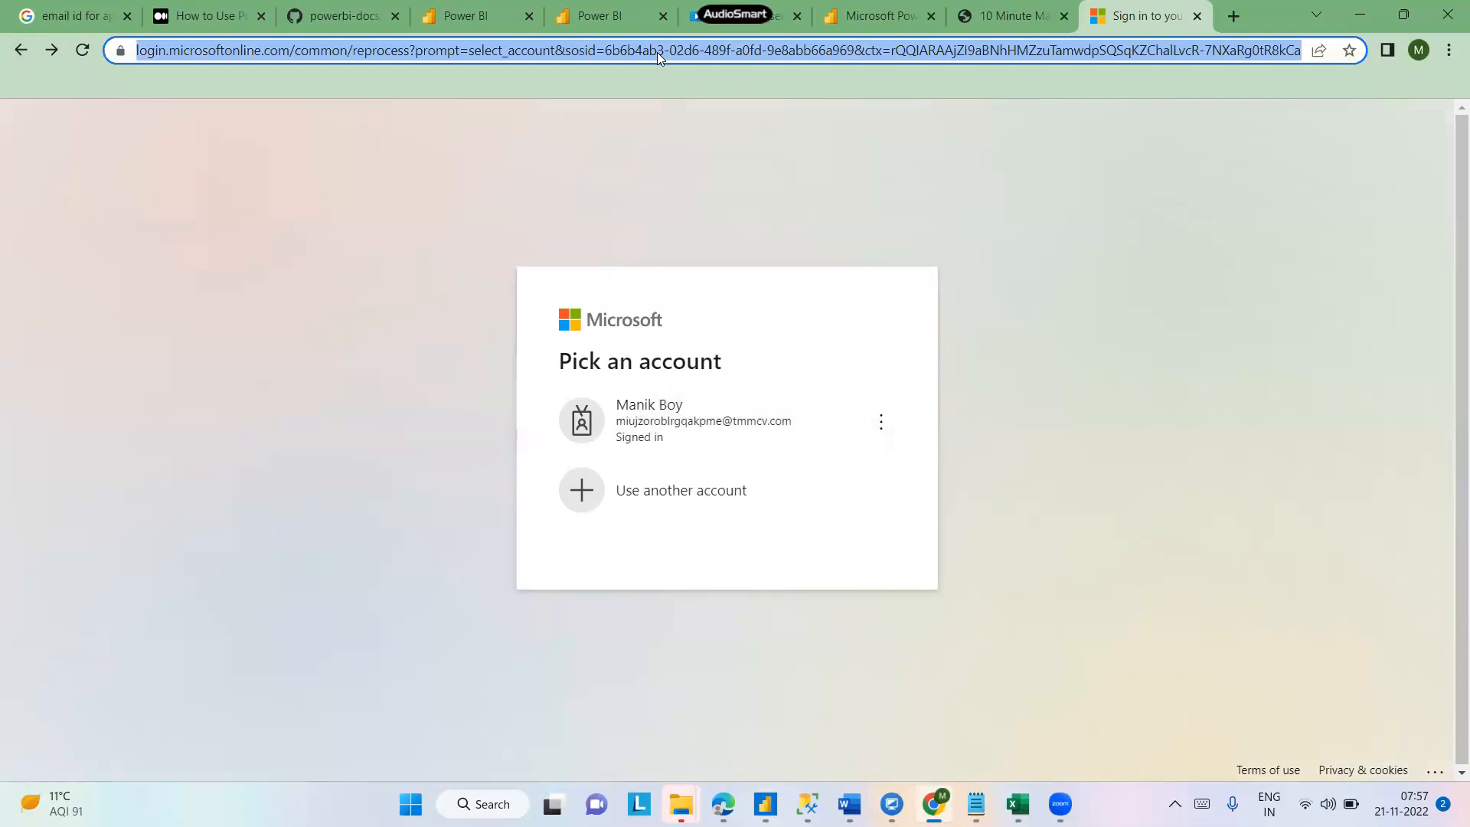
# - Search the web for app.powerbi.com free and open the Getting Started page's Try free sign-up
pyautogui.write('a')
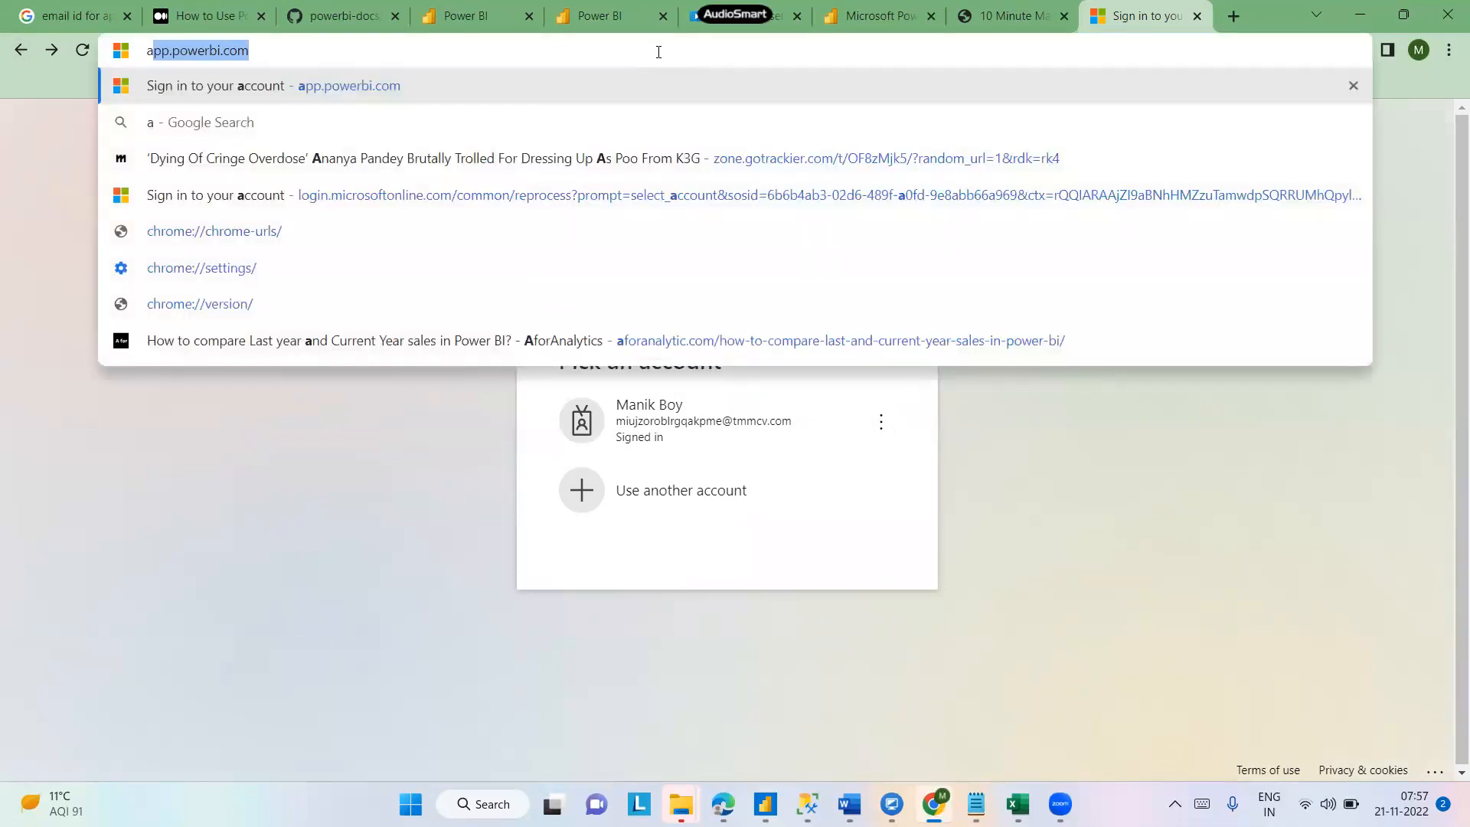
pyautogui.press('Right')
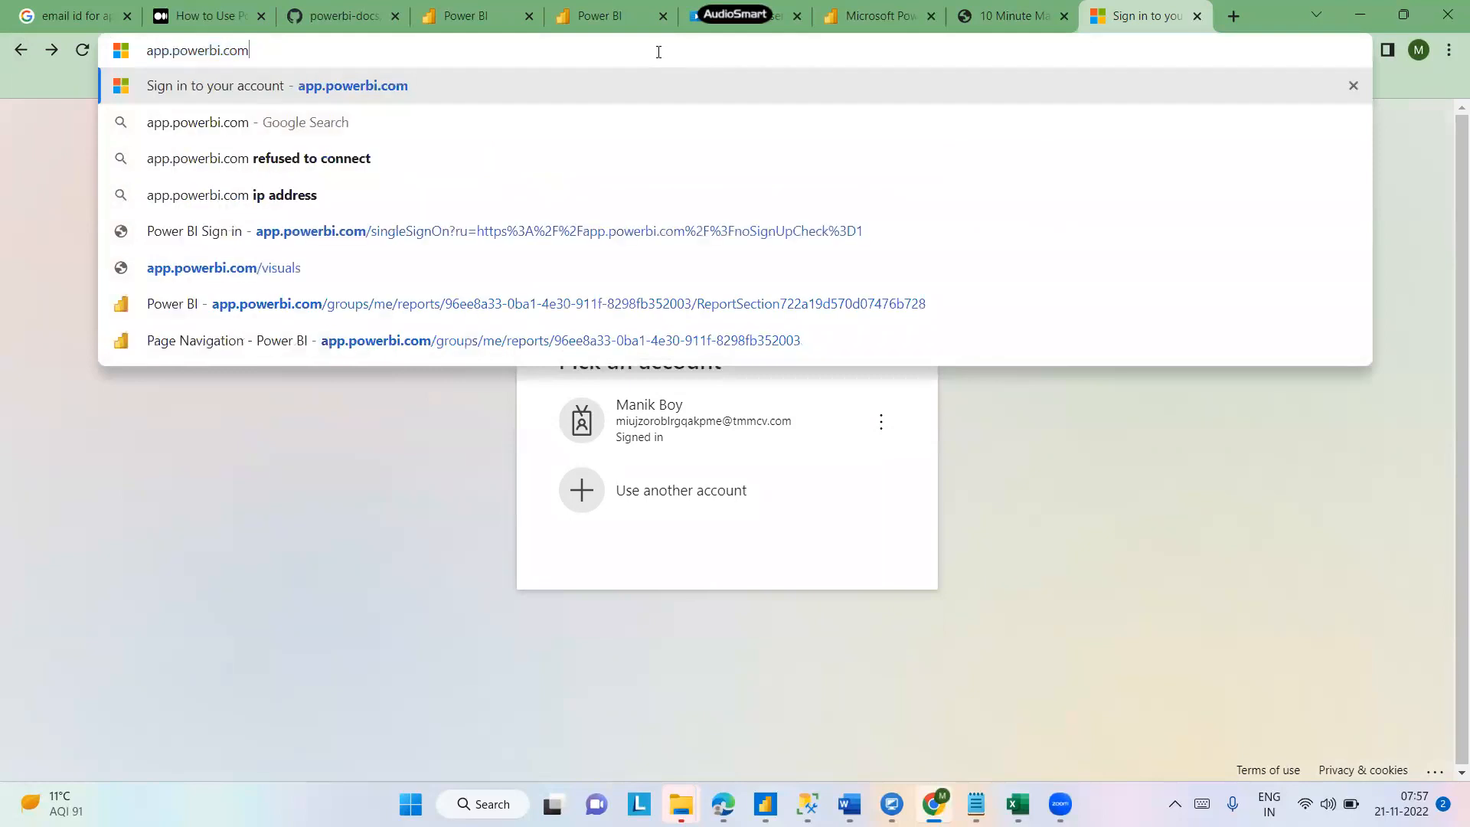
pyautogui.write('free')
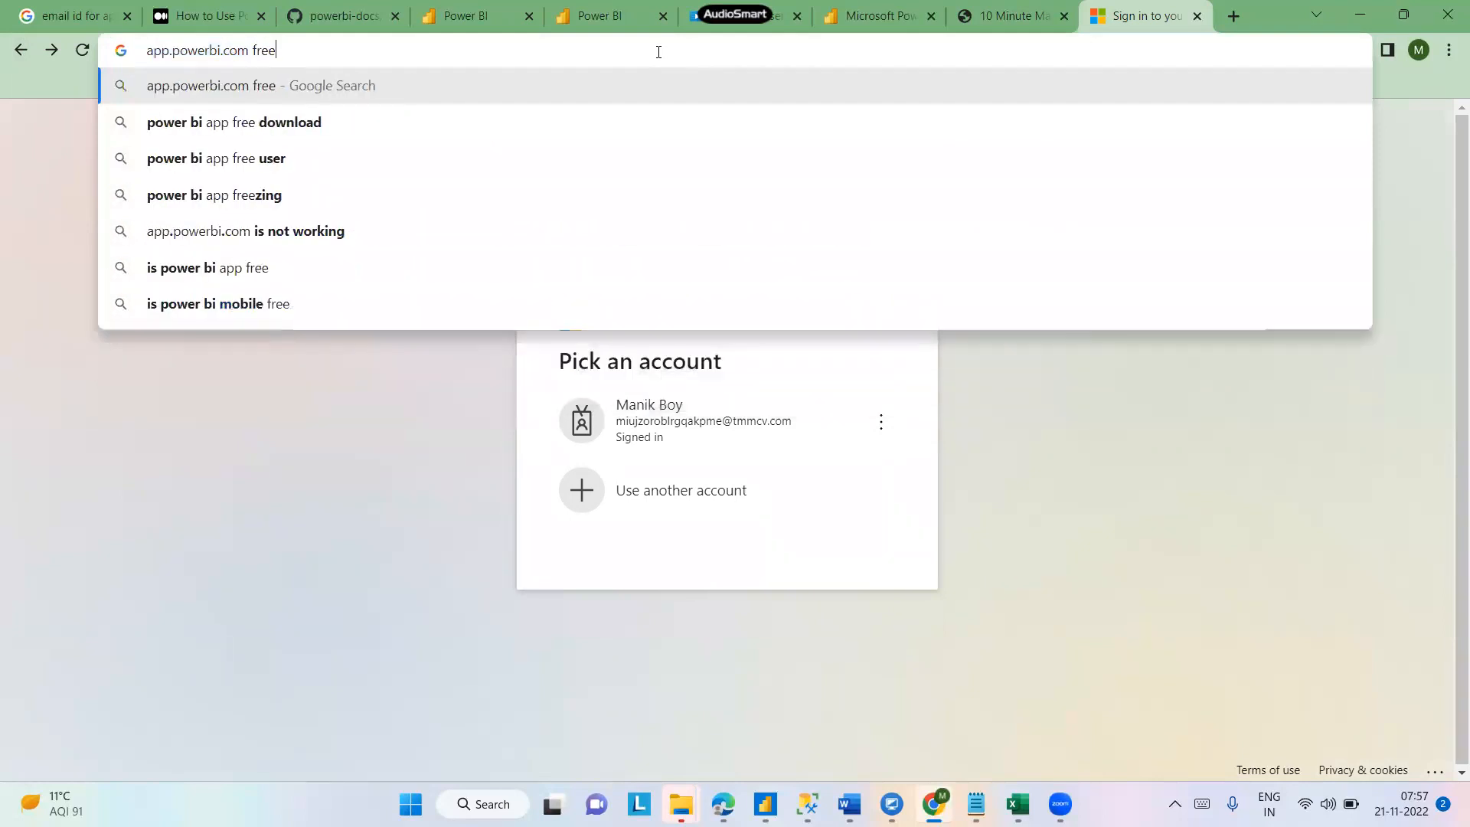
pyautogui.press('Return')
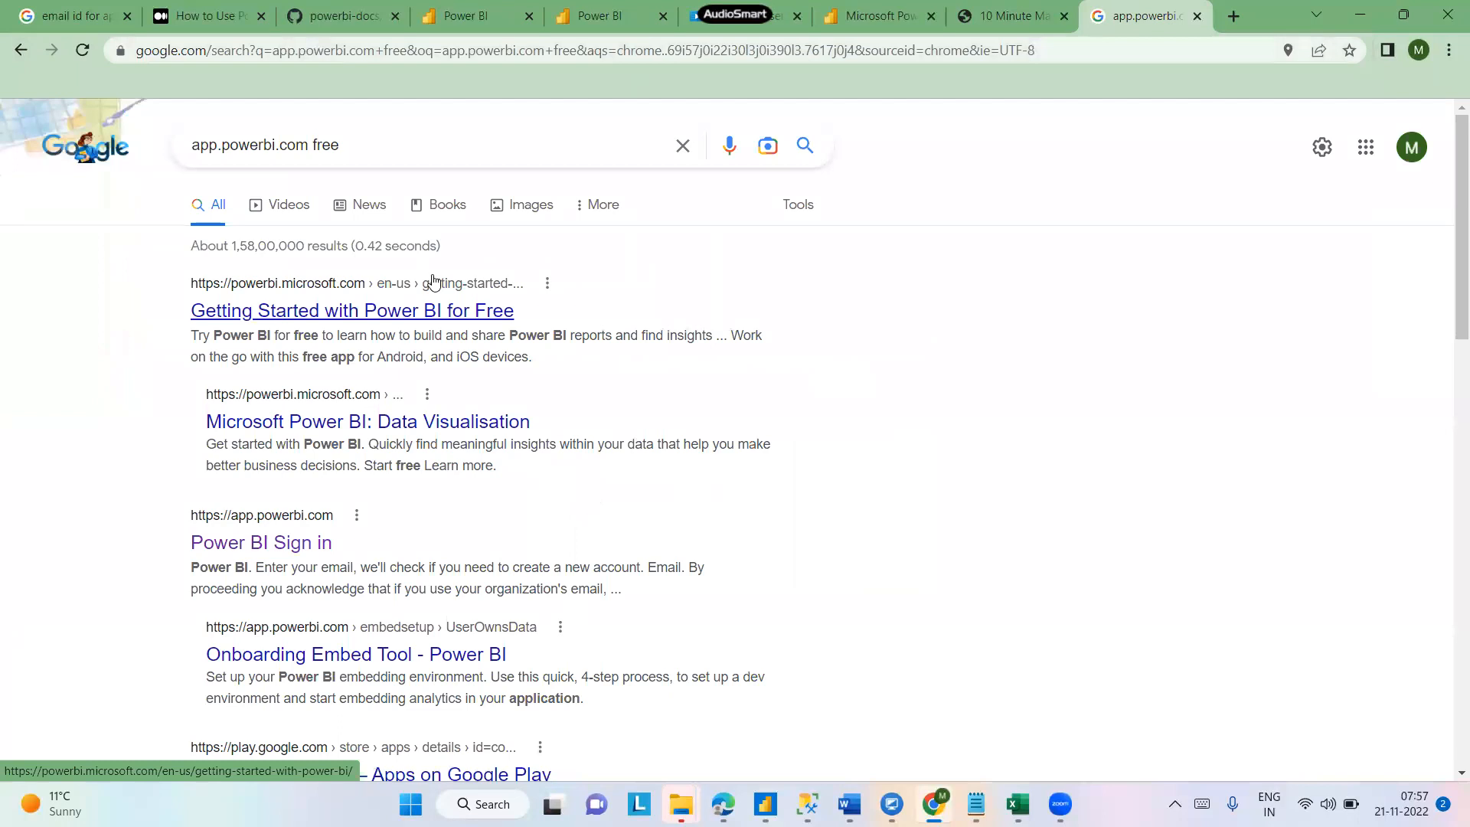
pyautogui.click(394, 315)
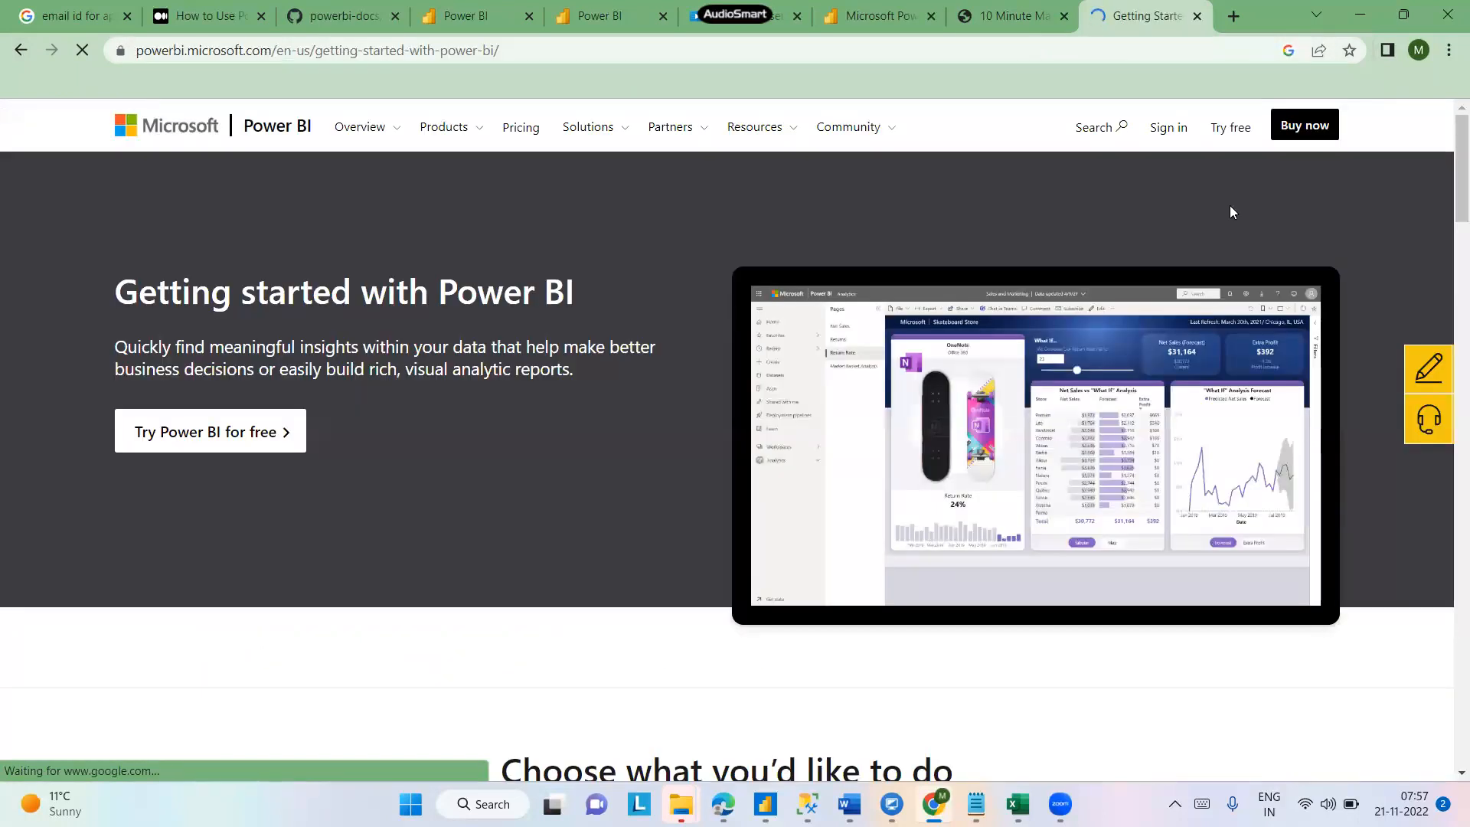
pyautogui.click(1229, 130)
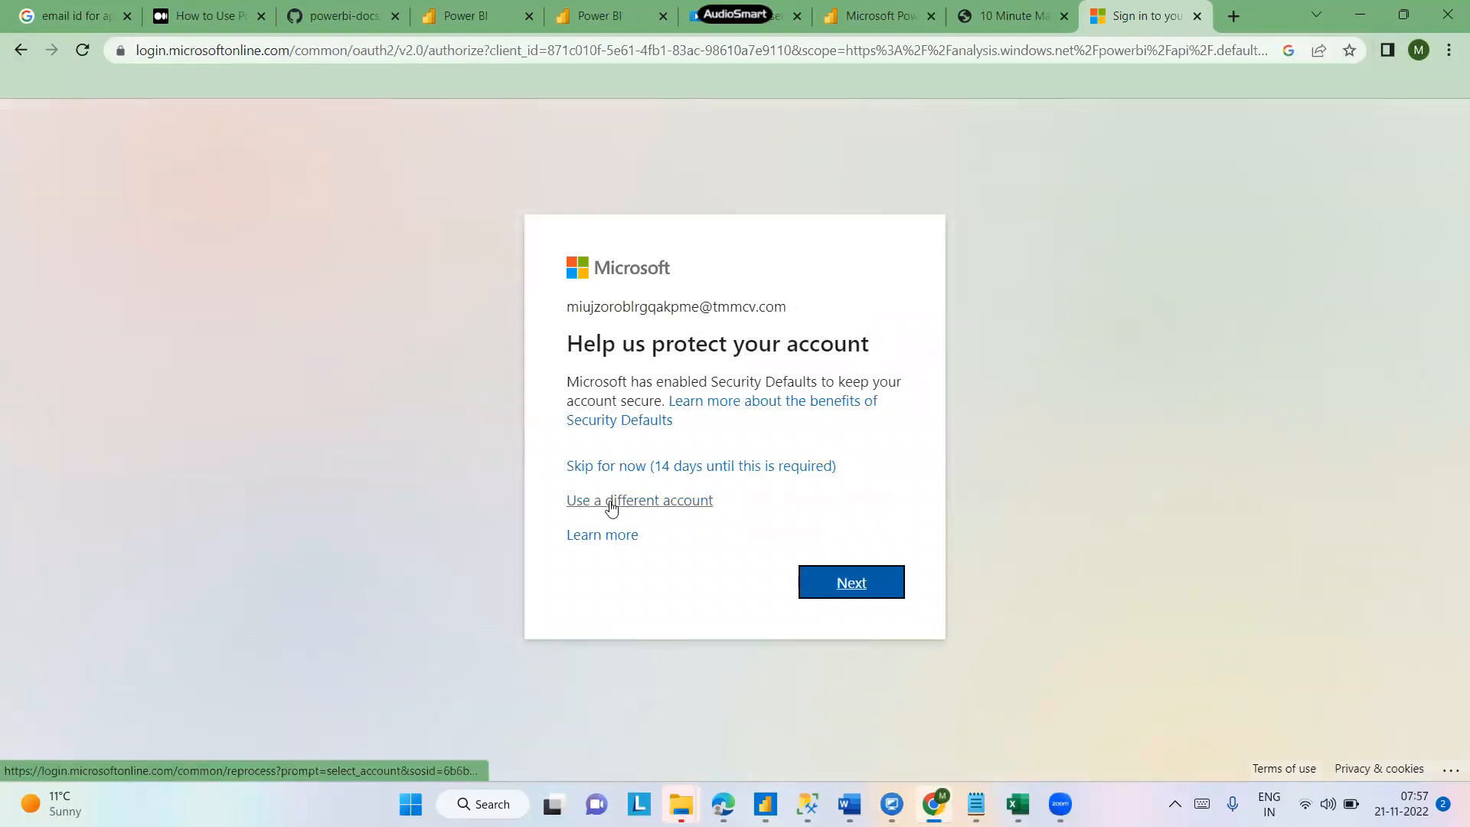
# - Try signing in with a different account by pasting the temporary email address
pyautogui.click(611, 503)
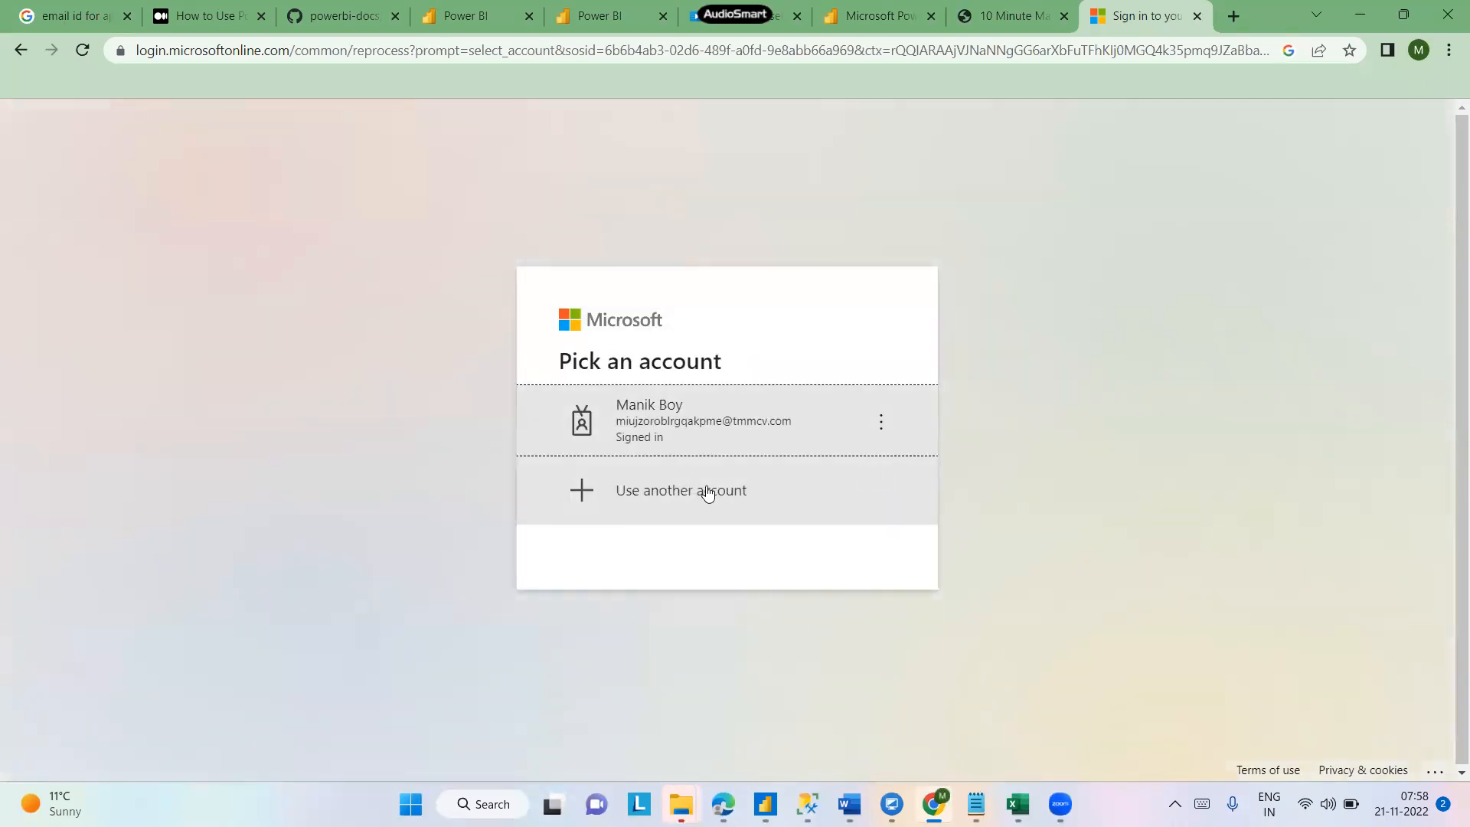
pyautogui.click(705, 493)
pyautogui.click(683, 370)
pyautogui.hotkey('ctrl', 'v')
pyautogui.click(842, 497)
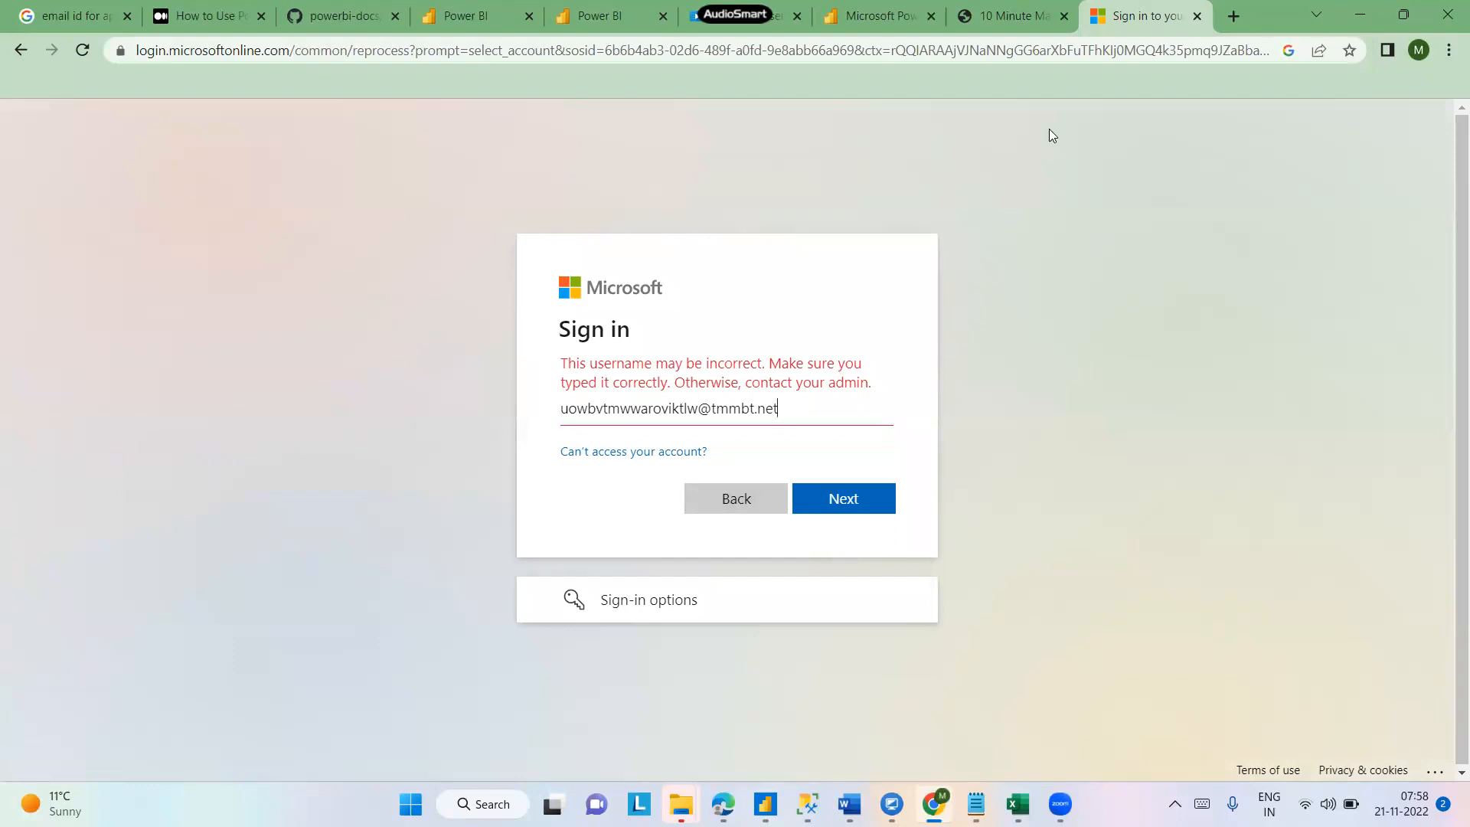
# - Check the temporary mailbox's inbox and return to the account picker
pyautogui.click(1034, 28)
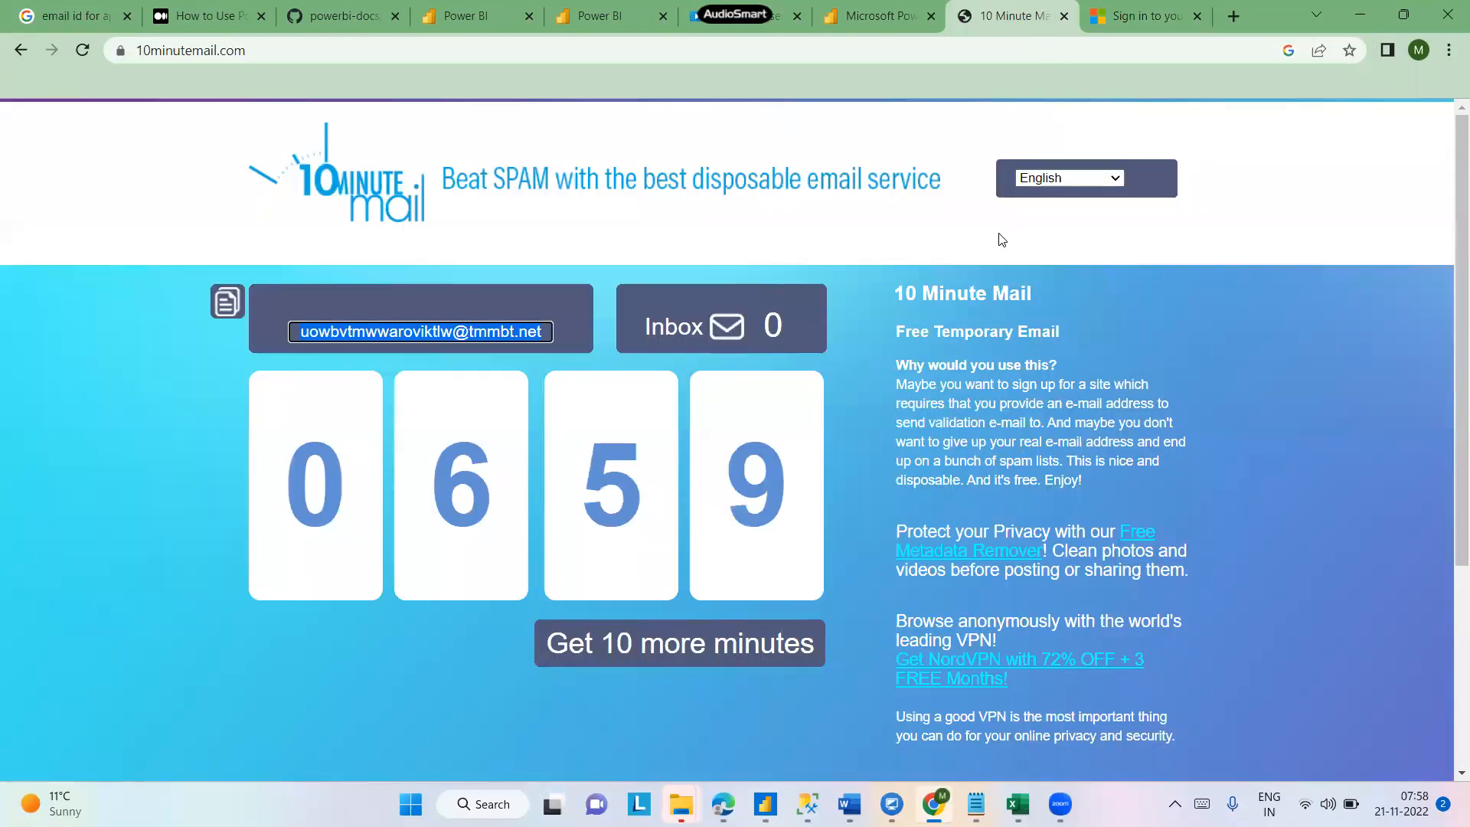
pyautogui.click(1128, 26)
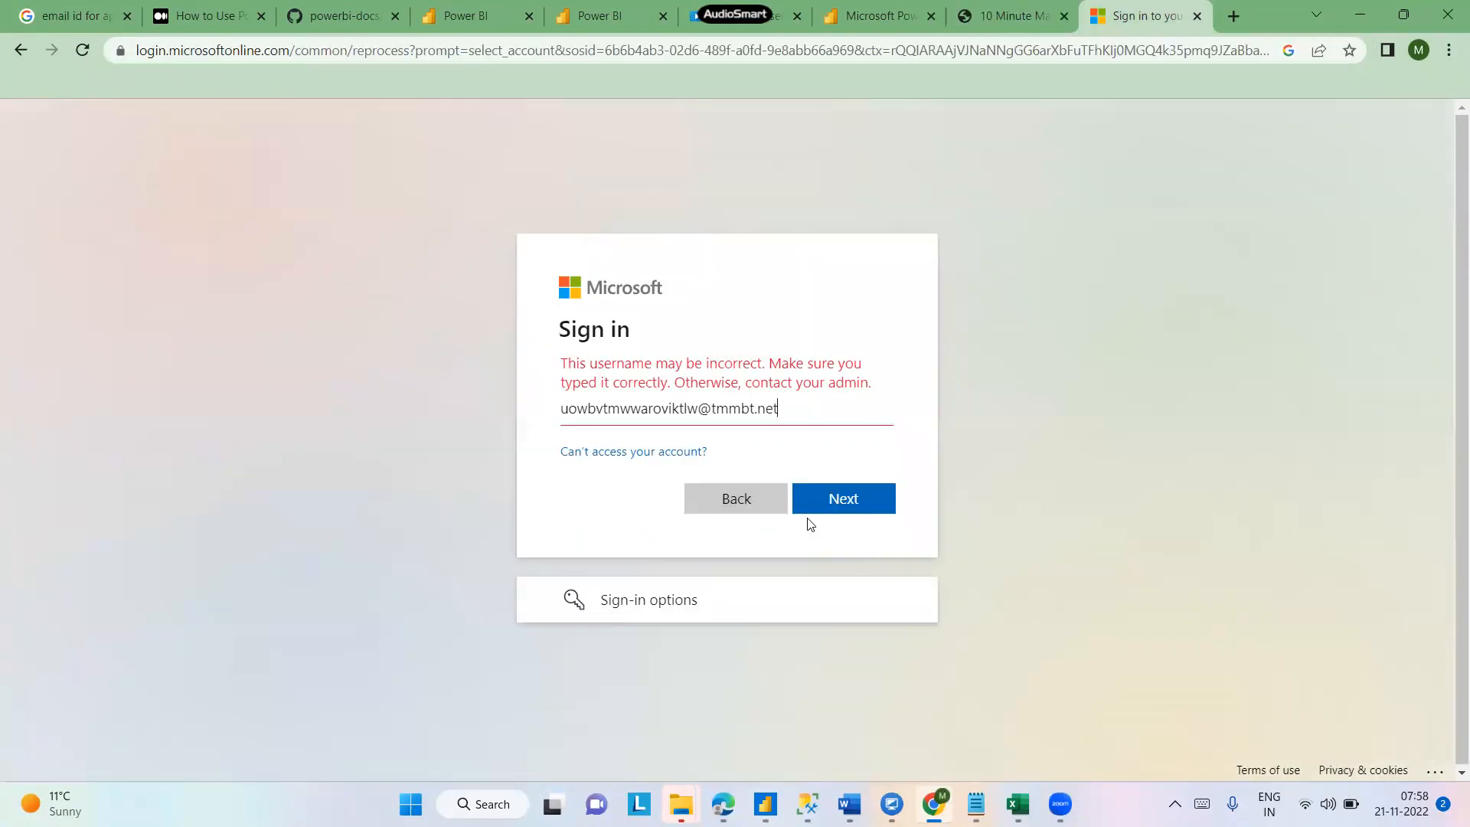
pyautogui.click(737, 505)
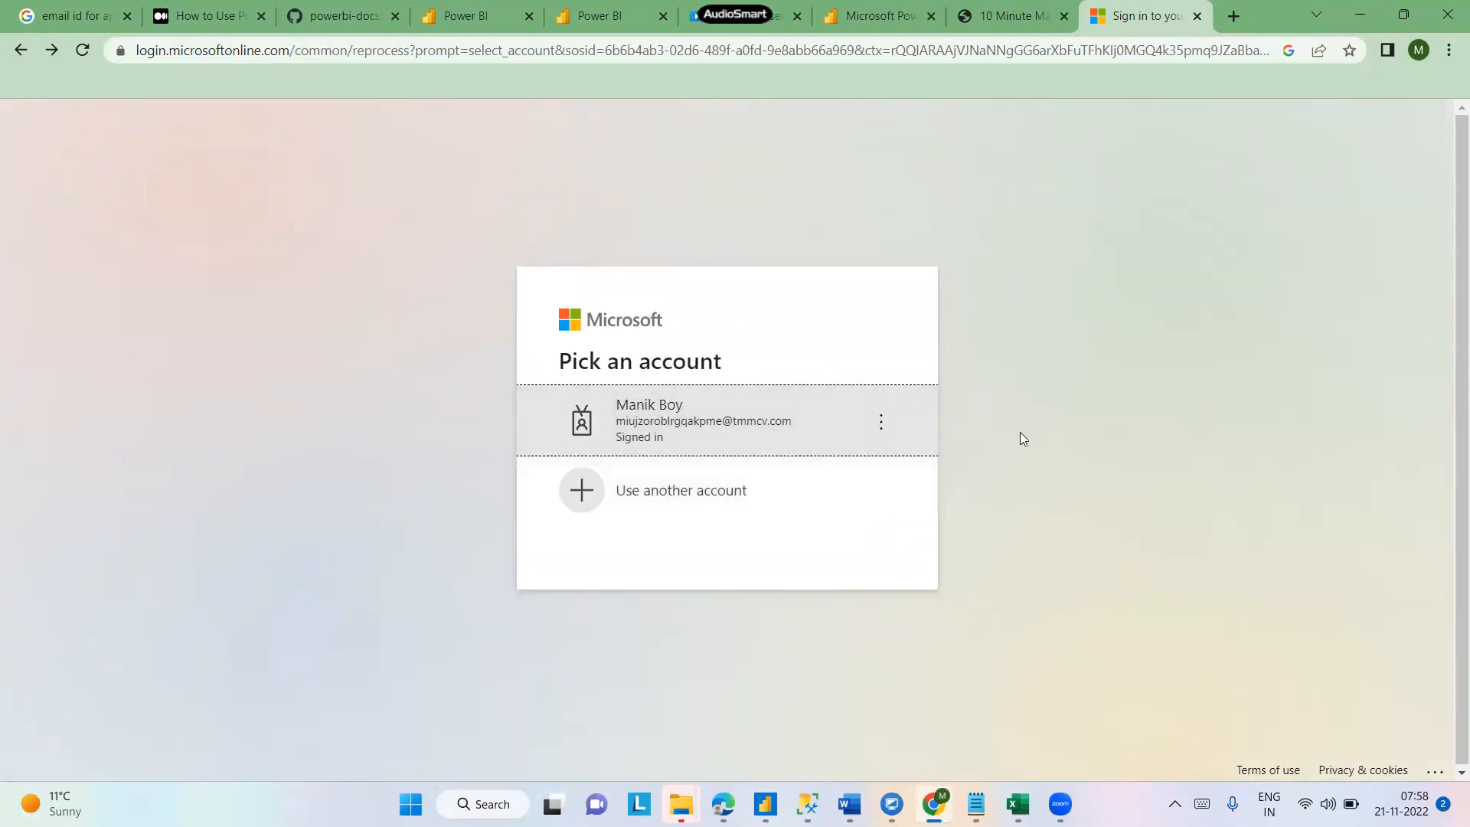
pyautogui.click(669, 496)
pyautogui.click(1035, 26)
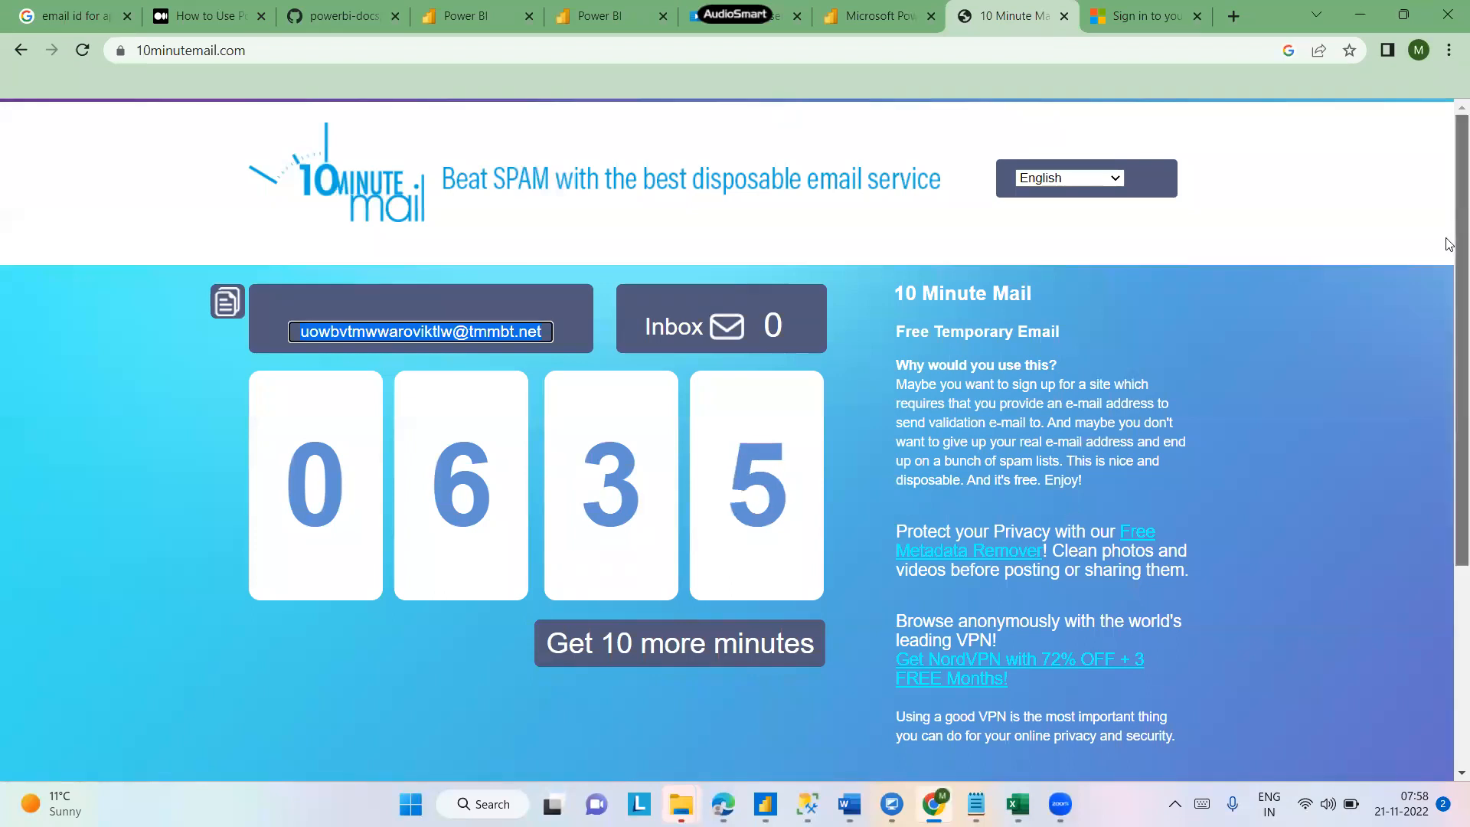
pyautogui.scroll(-3, 511, 505)
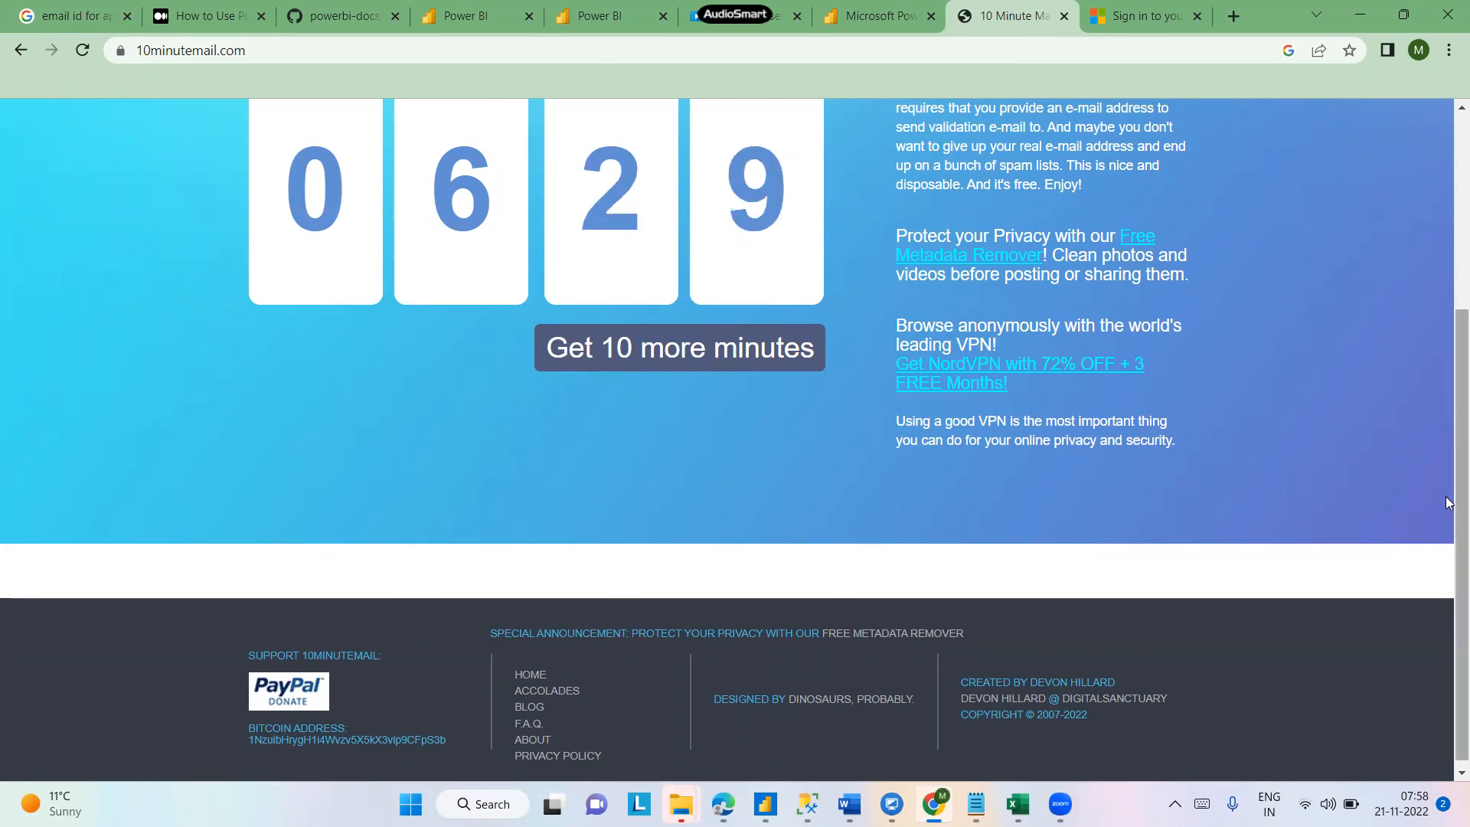
pyautogui.moveTo(1459, 500); pyautogui.dragTo(1458, 279)
# - Sign in with the already signed-in account and skip the security setup to open the Power BI home page
pyautogui.click(1155, 17)
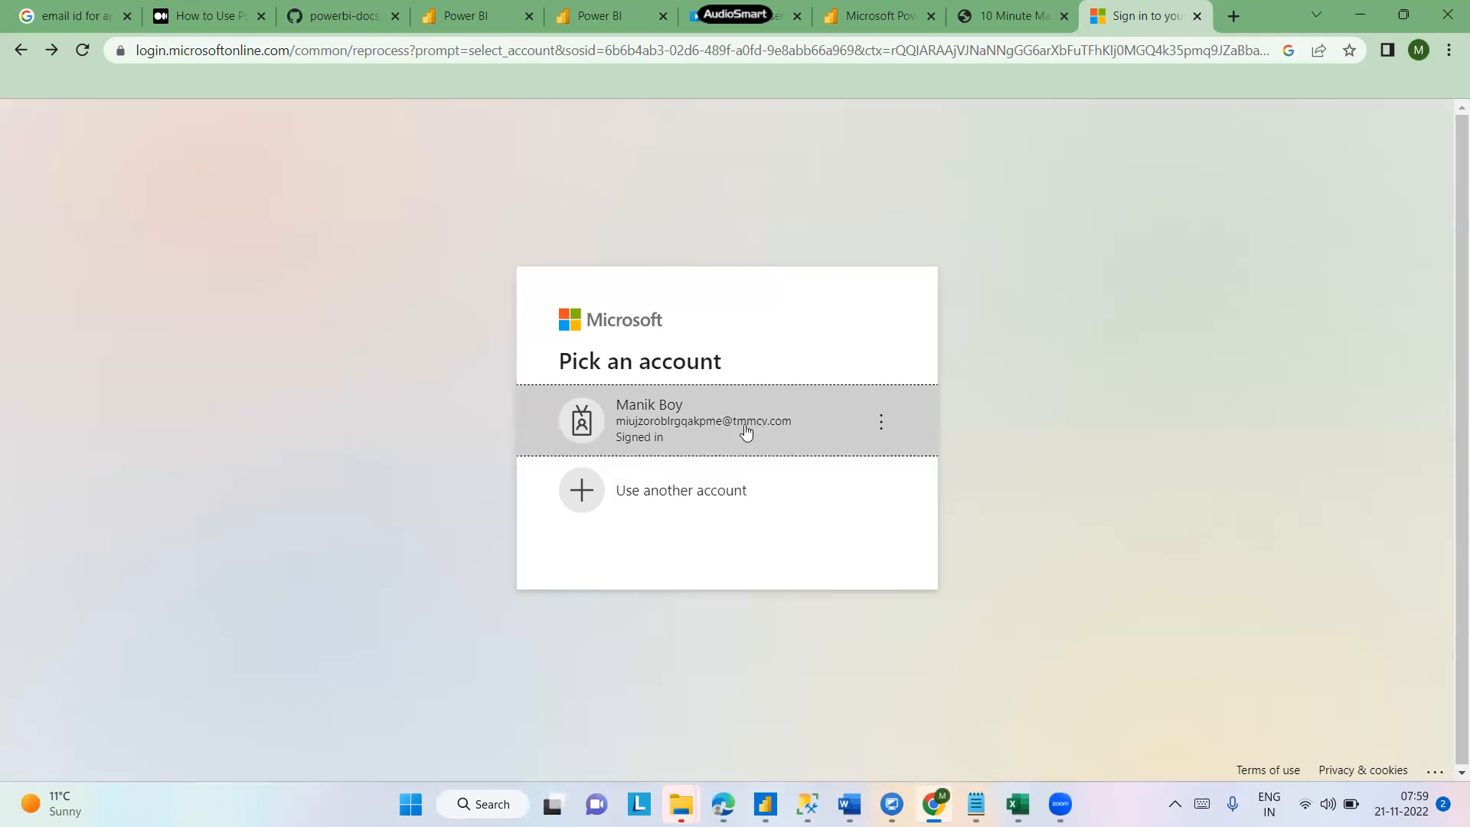
pyautogui.click(636, 418)
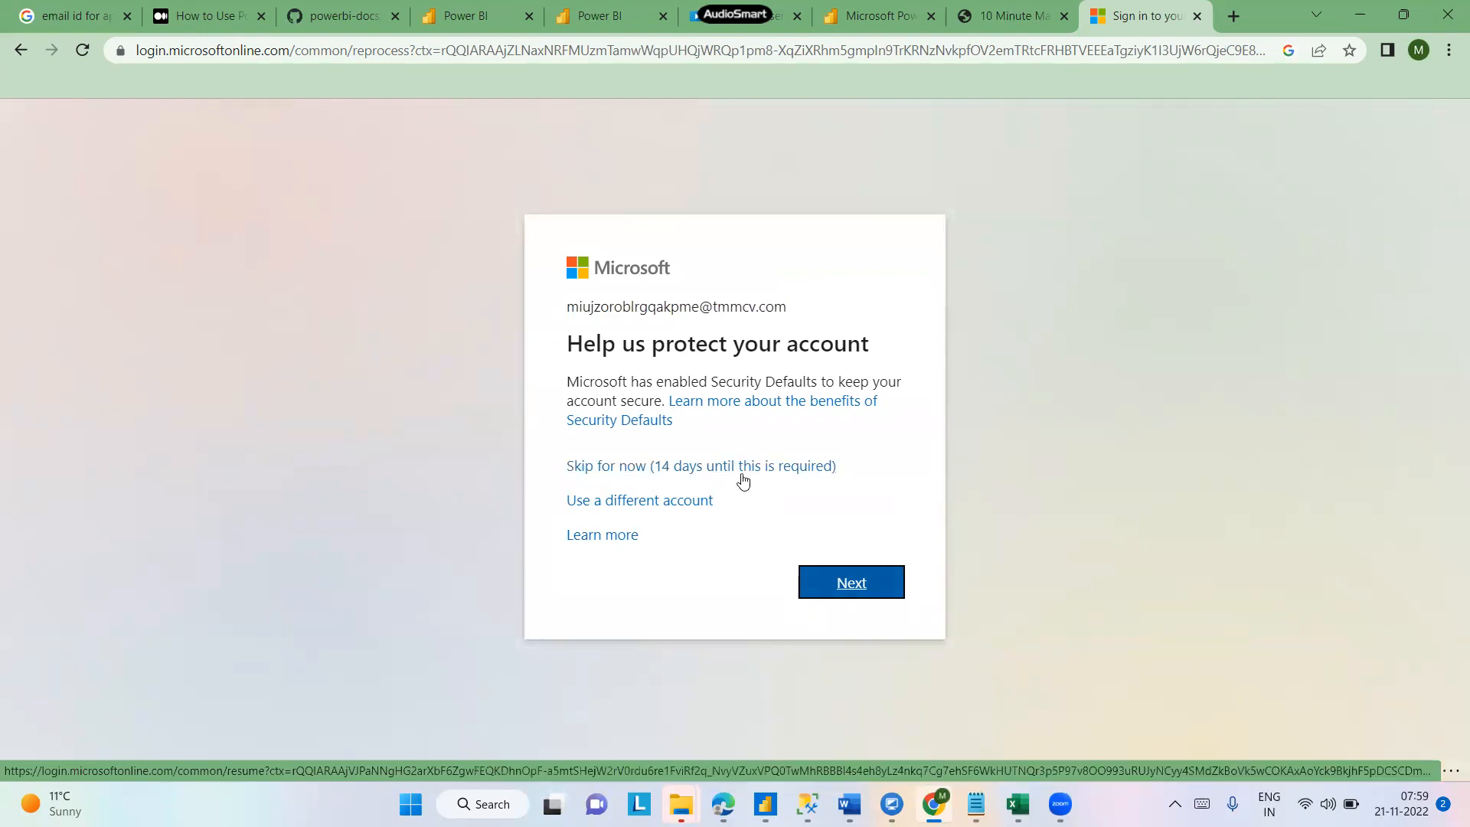
pyautogui.click(740, 470)
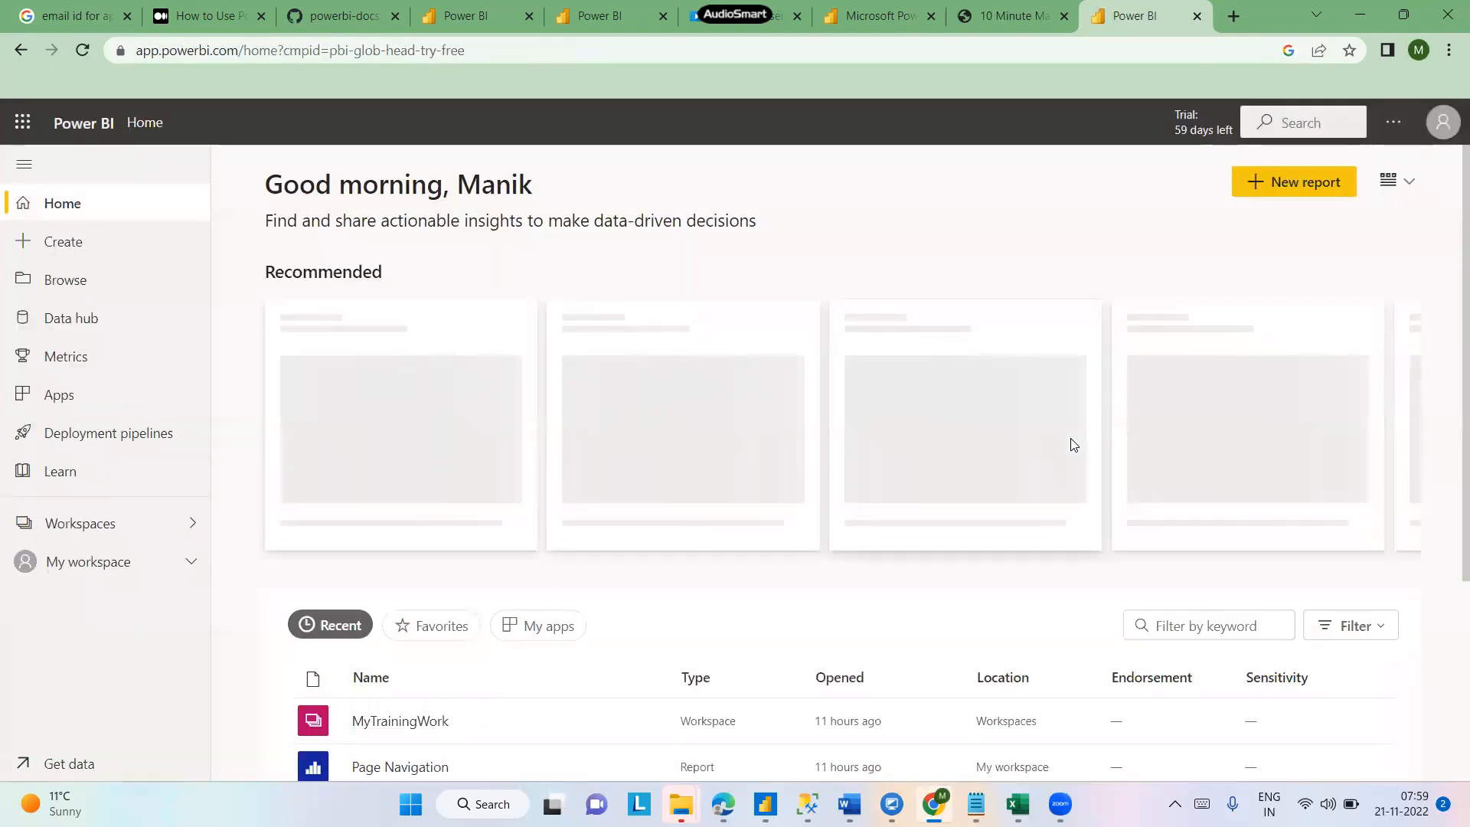
pyautogui.moveTo(1449, 281); pyautogui.dragTo(1446, 200)
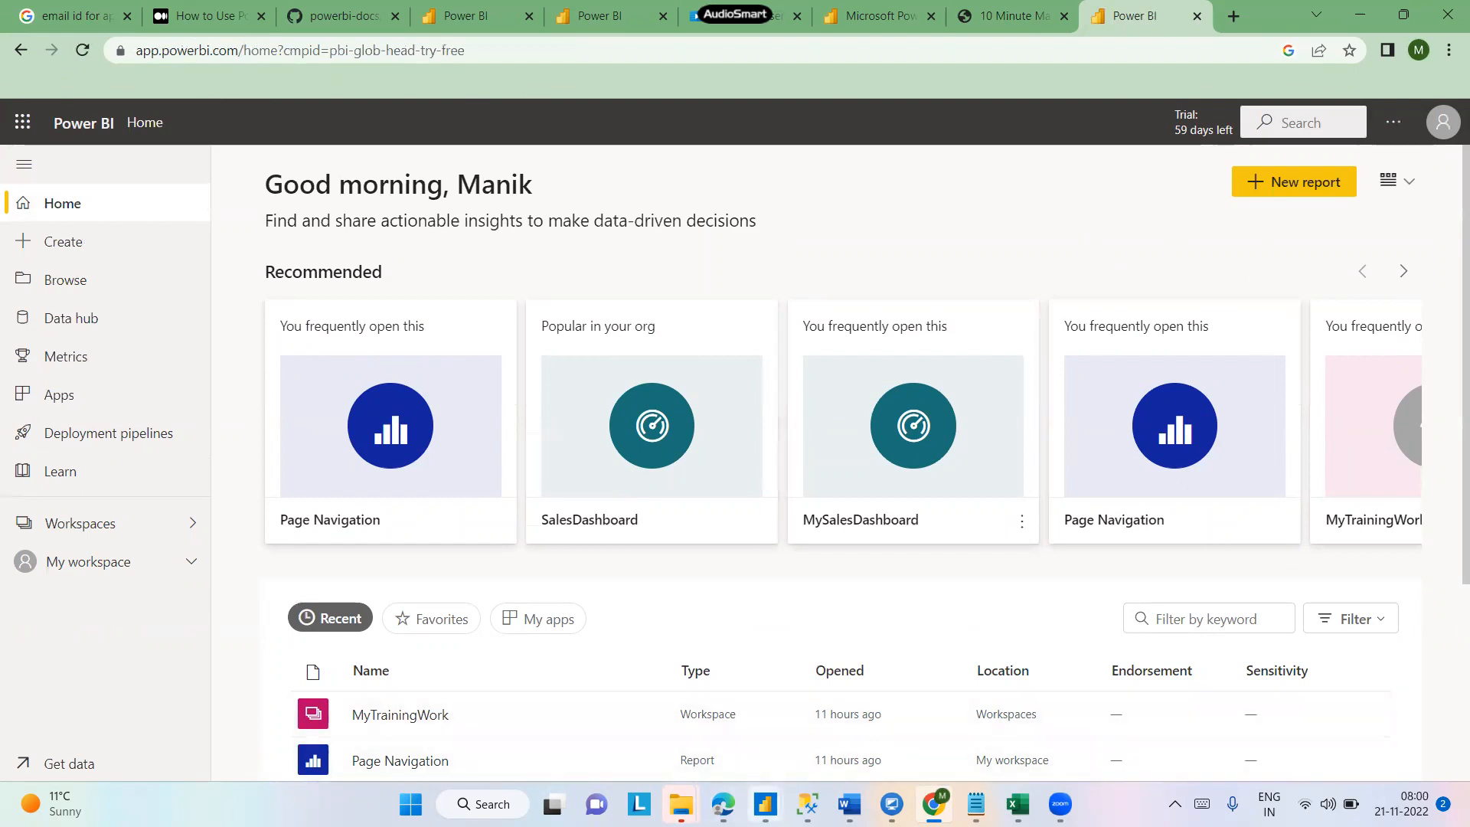
# - Switch to Power BI Desktop, save the report, and publish it to Power BI, replacing the existing dataset
pyautogui.moveTo(765, 804)
pyautogui.click(989, 713)
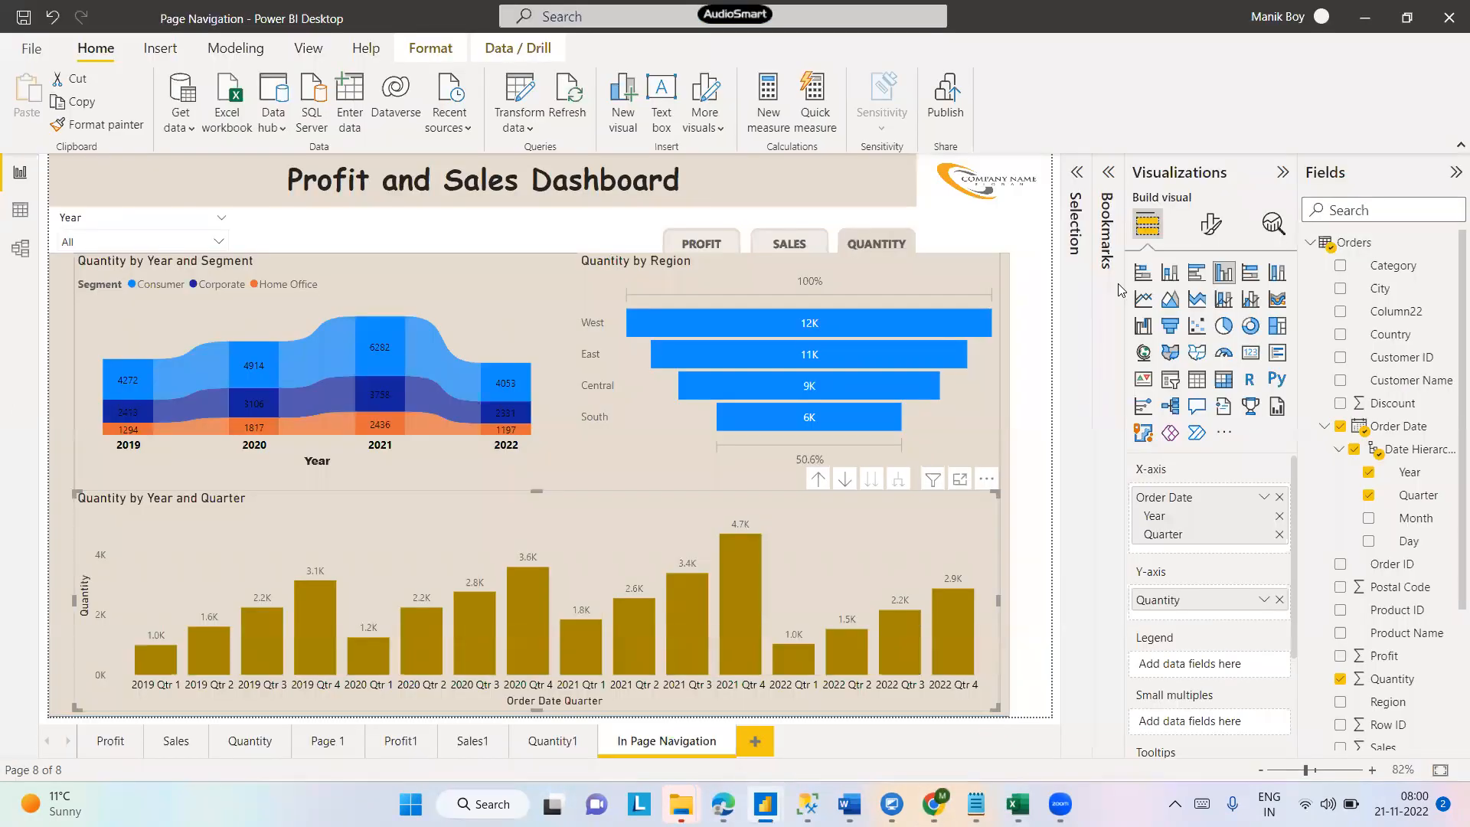
pyautogui.click(932, 99)
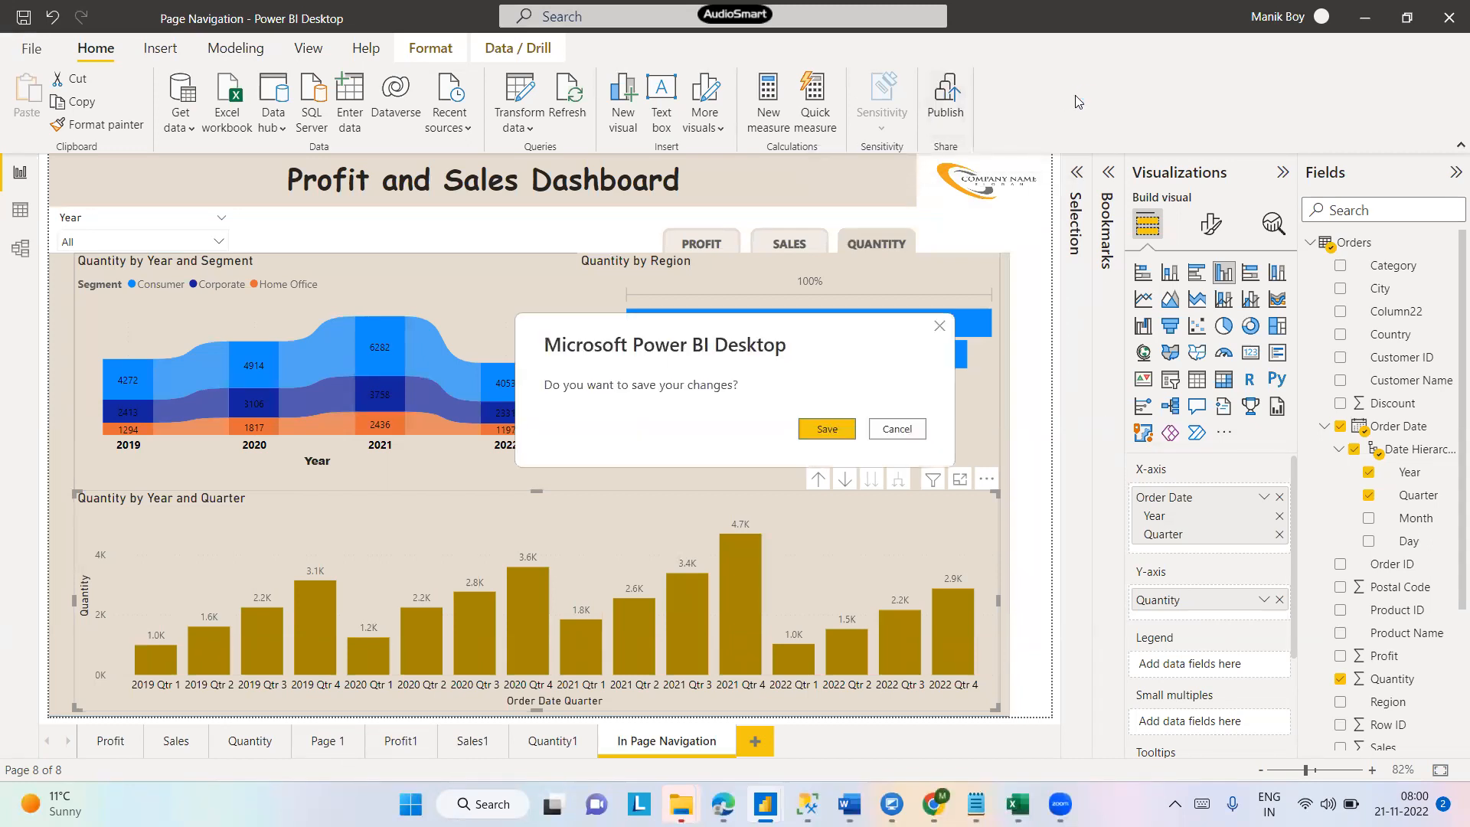
pyautogui.click(819, 432)
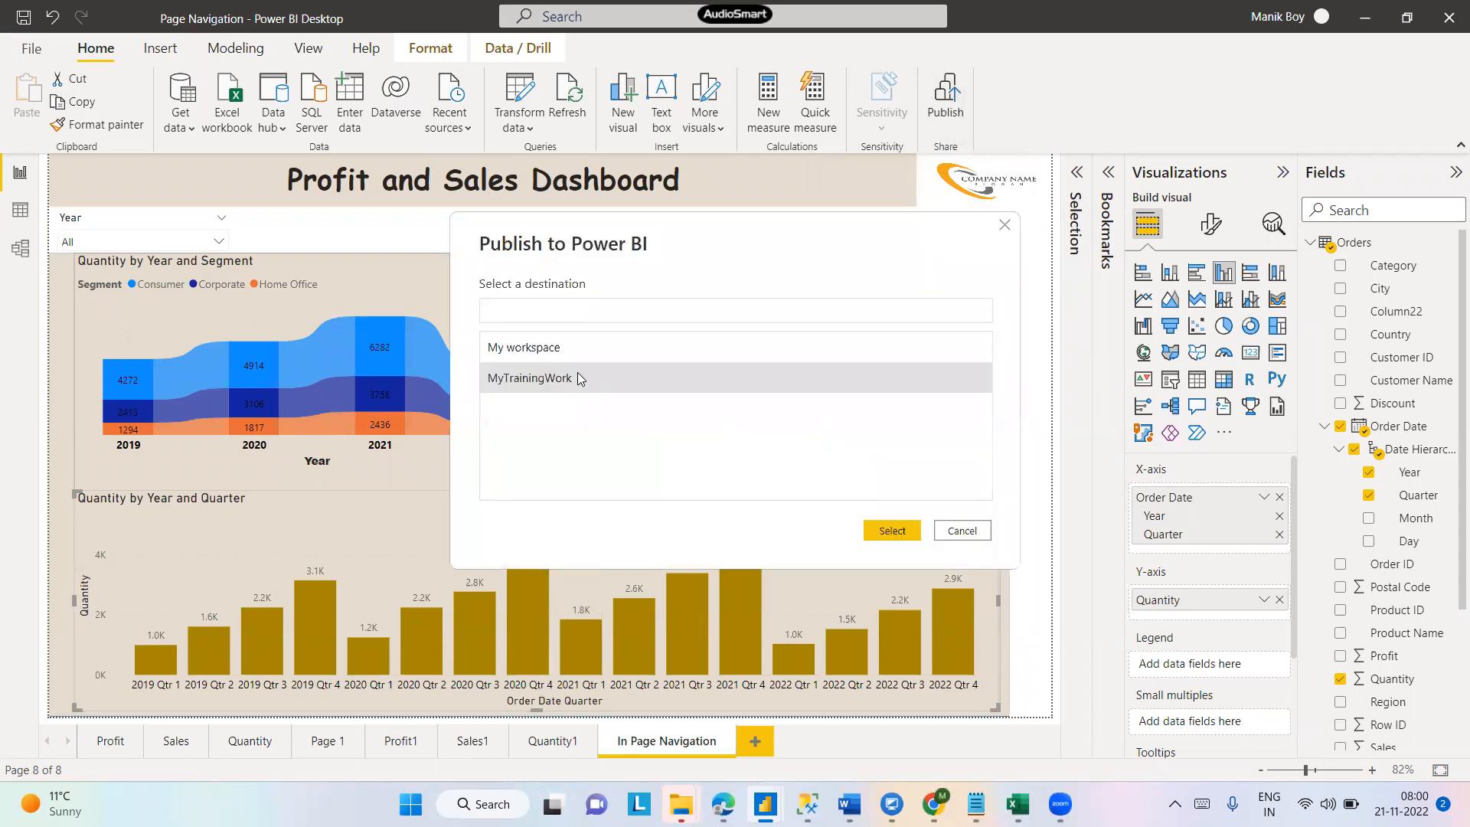
pyautogui.click(900, 535)
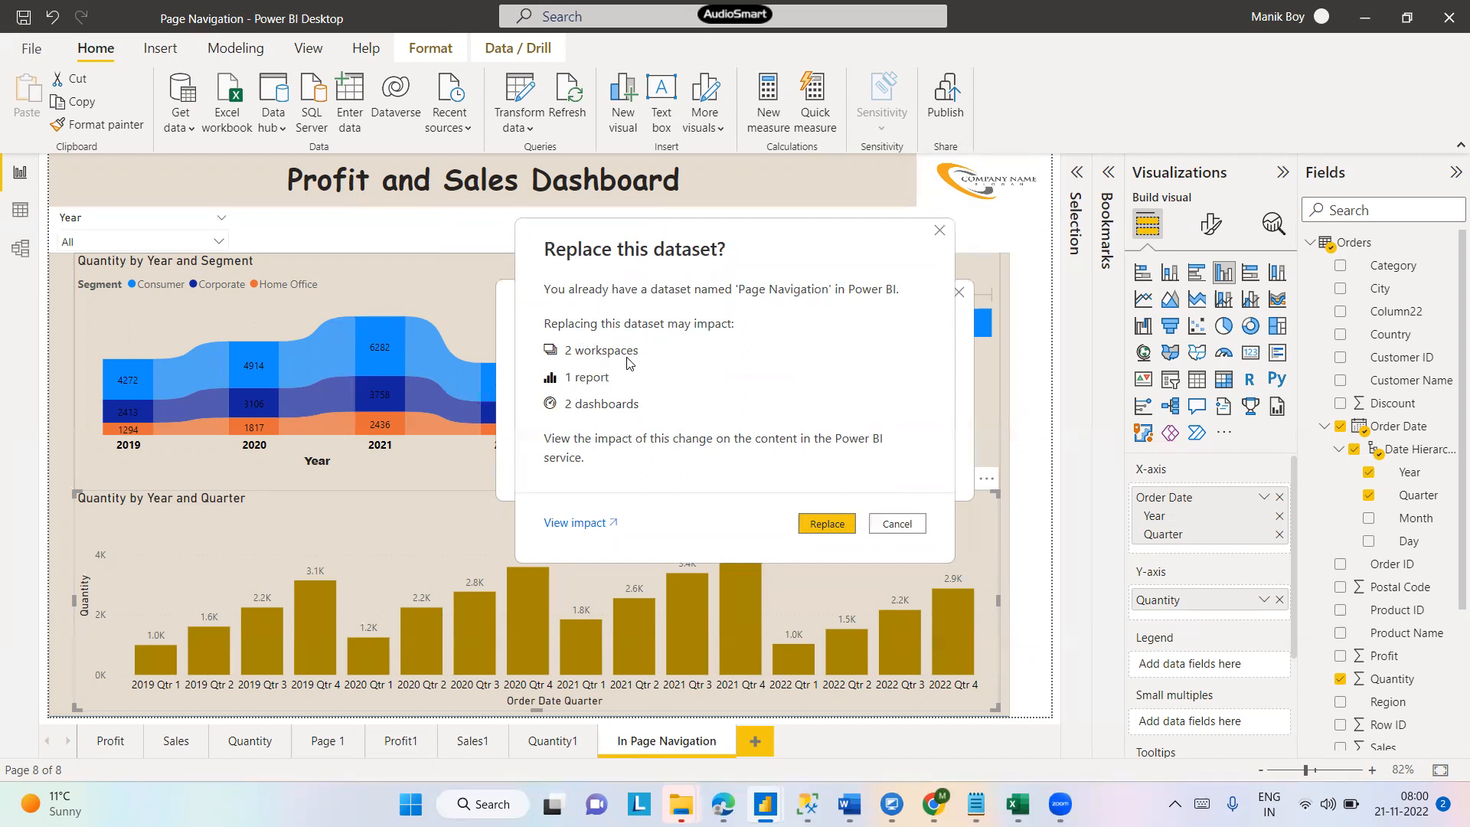
pyautogui.click(837, 528)
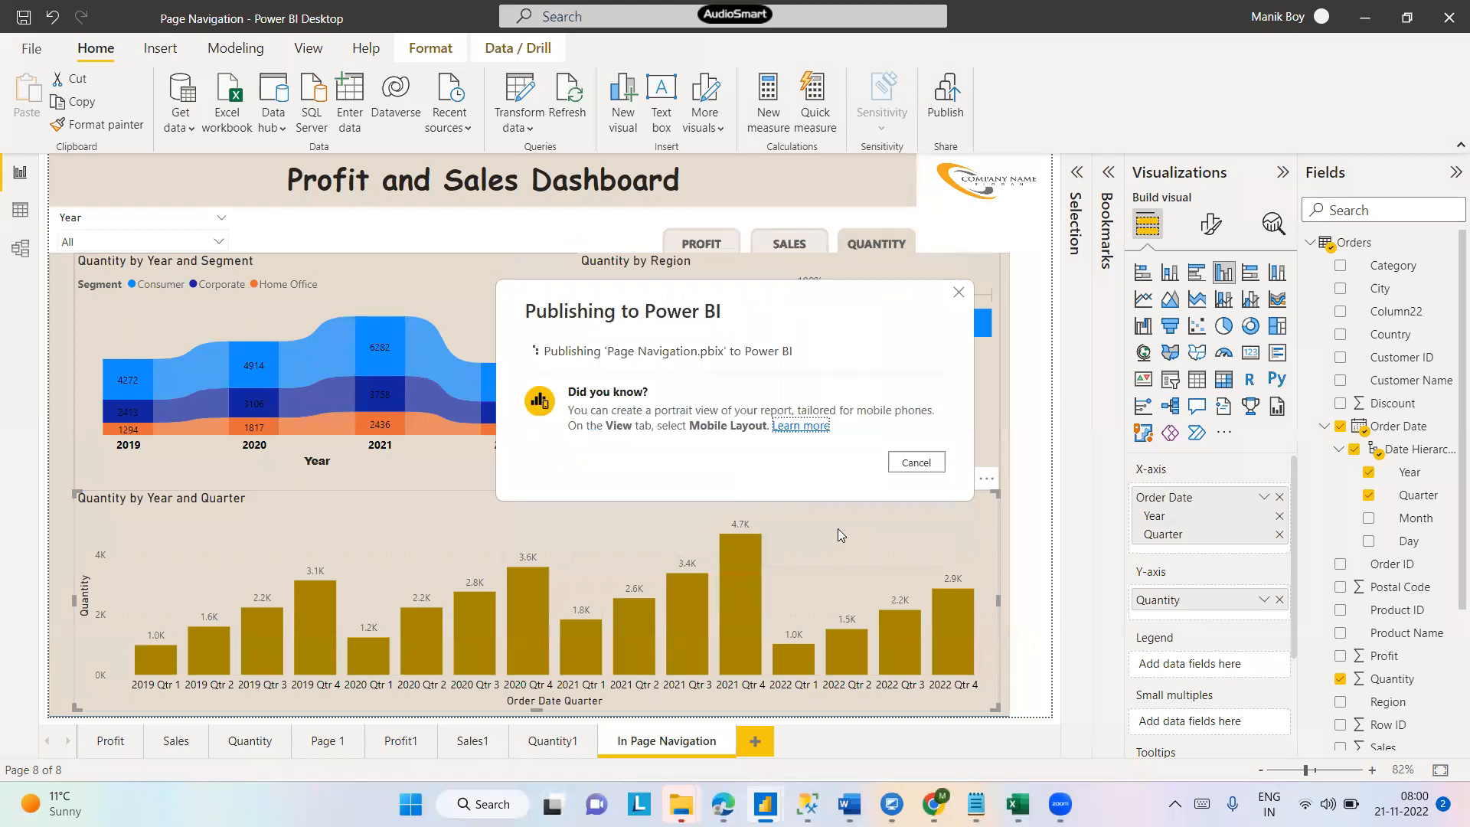
# - Switch to Notepad and add a 'Power Bi Service -' heading below the temporary email address
pyautogui.moveTo(975, 804)
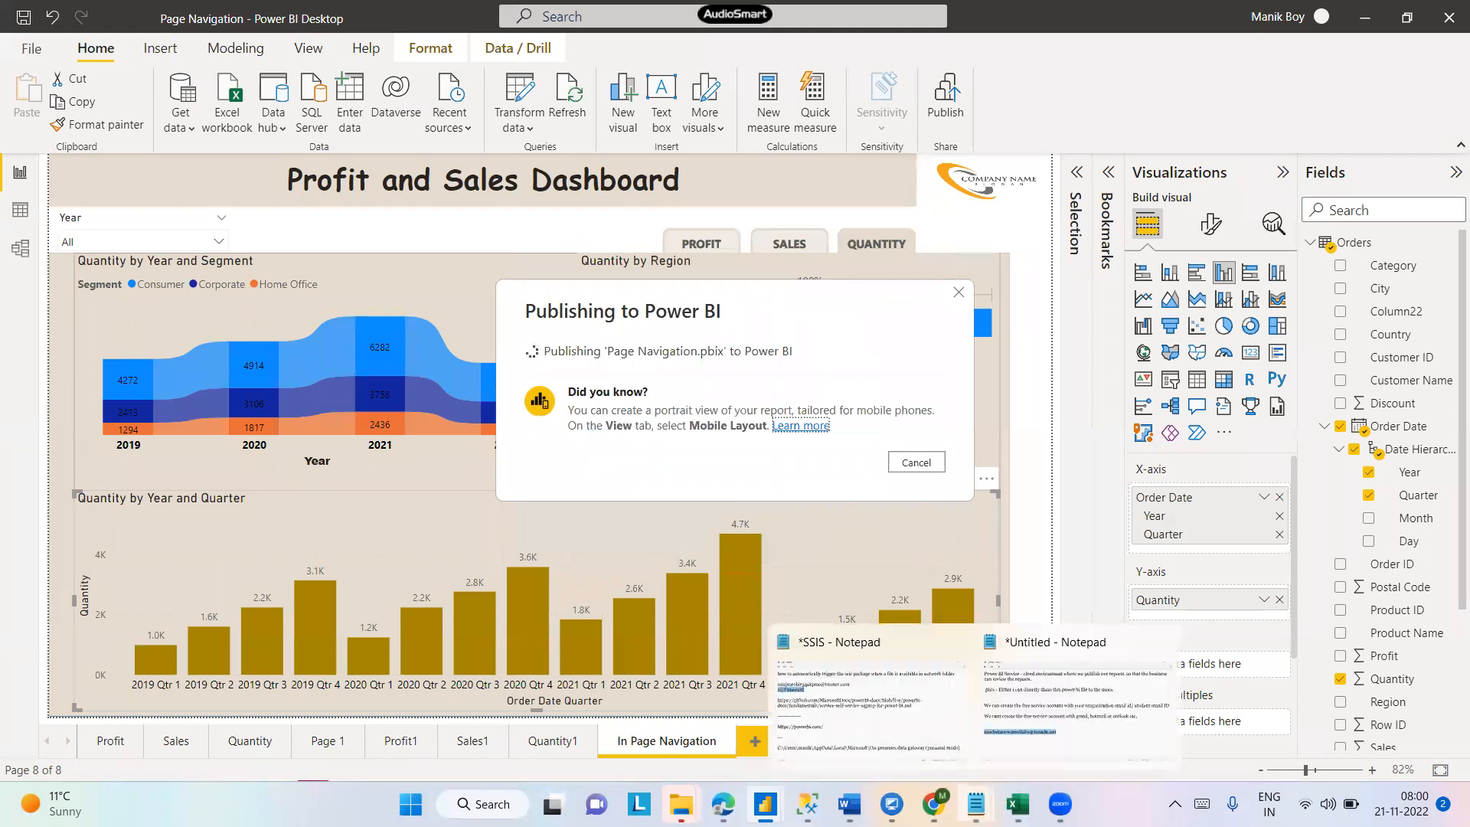
pyautogui.click(1018, 758)
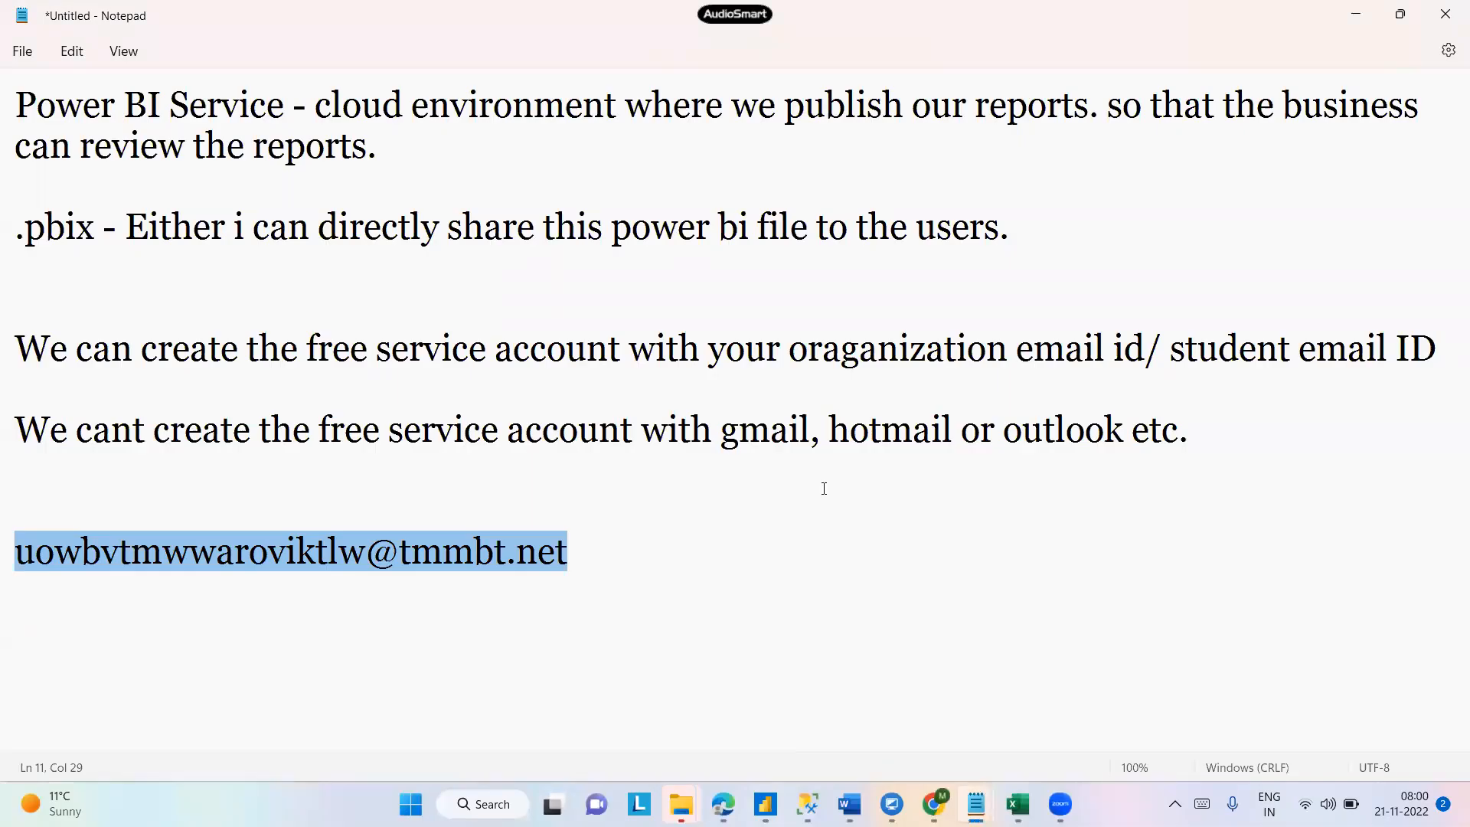
pyautogui.click(641, 545)
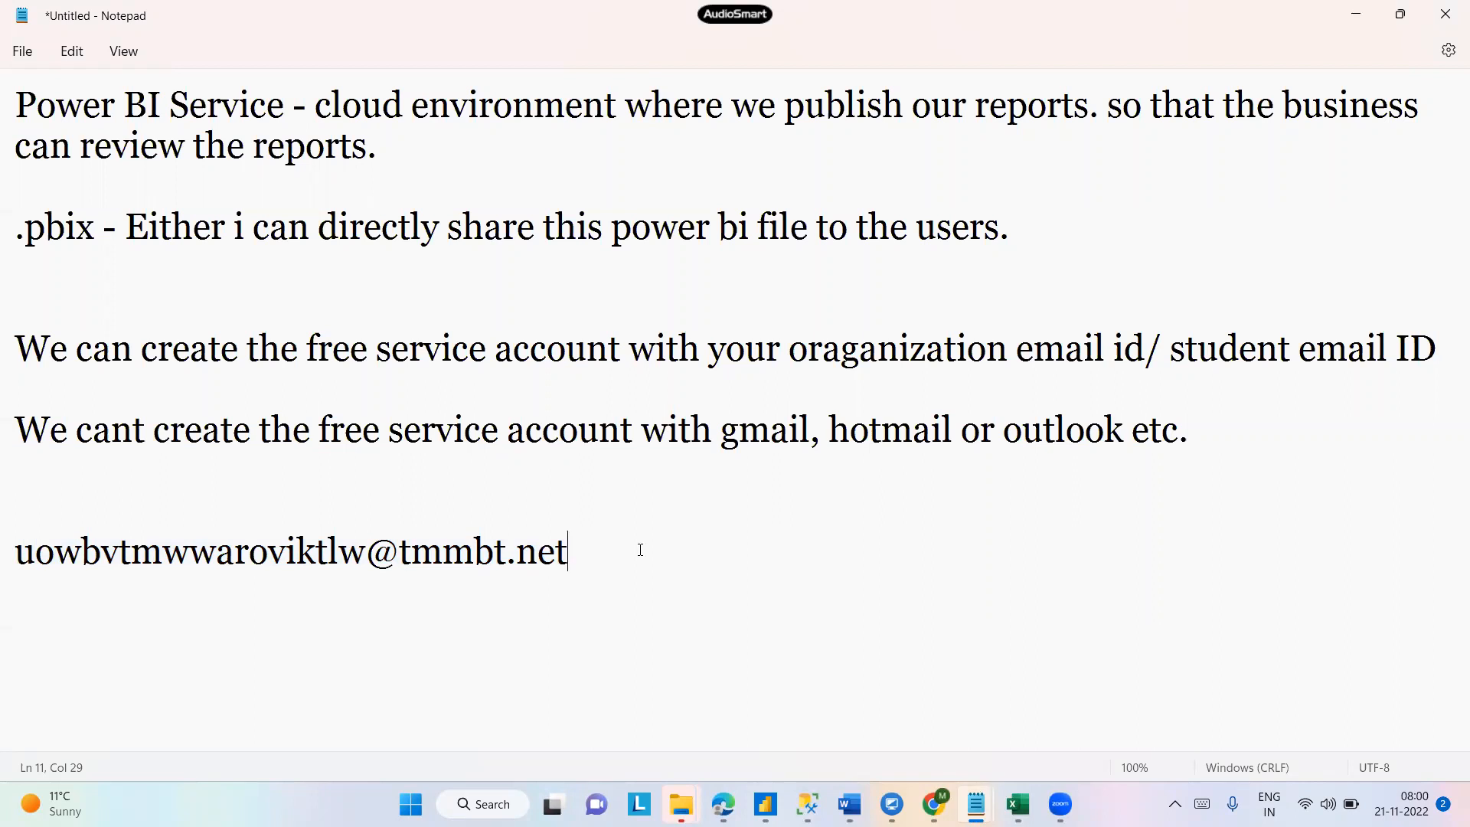
pyautogui.press('Return')
pyautogui.press('Return')
pyautogui.write('Power Bi Service -')
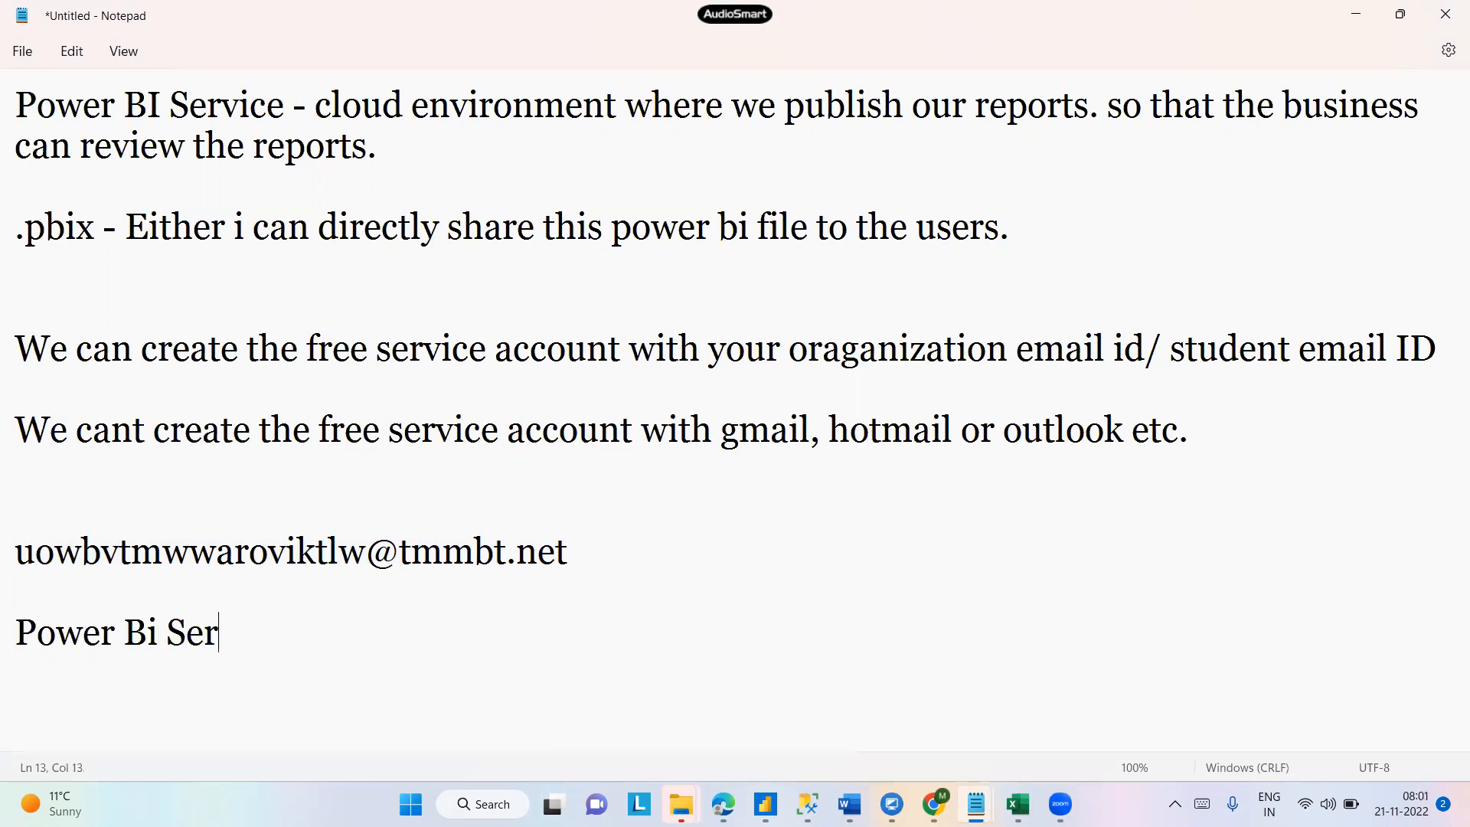
pyautogui.press('Return')
pyautogui.press('Return')
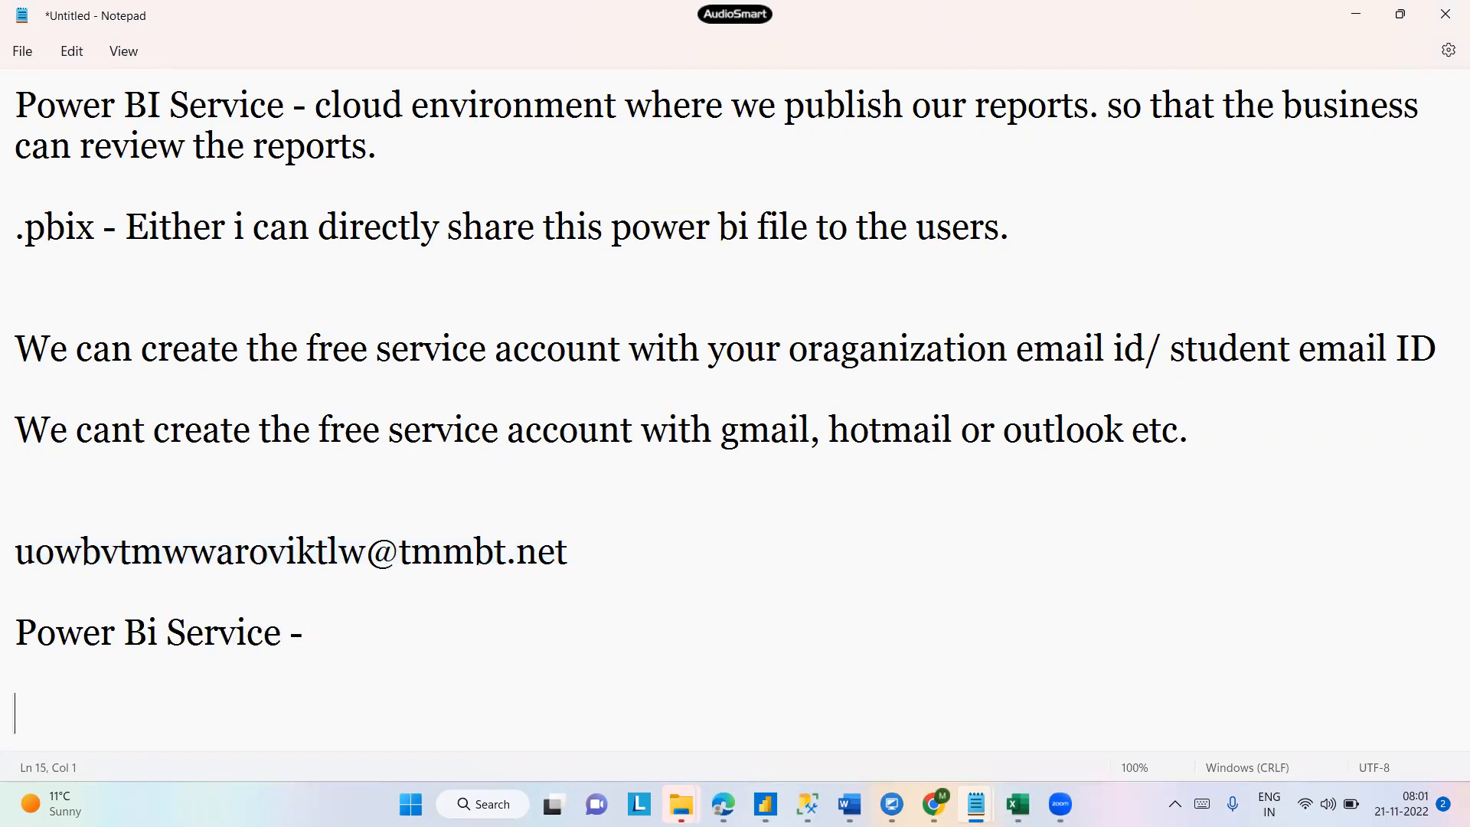
# - List 'Workspaces -', 'Reports -', 'Dashboards -', 'Datasets -' and 'Workbooks -' on separate lines under the heading
pyautogui.write('Workspaces -')
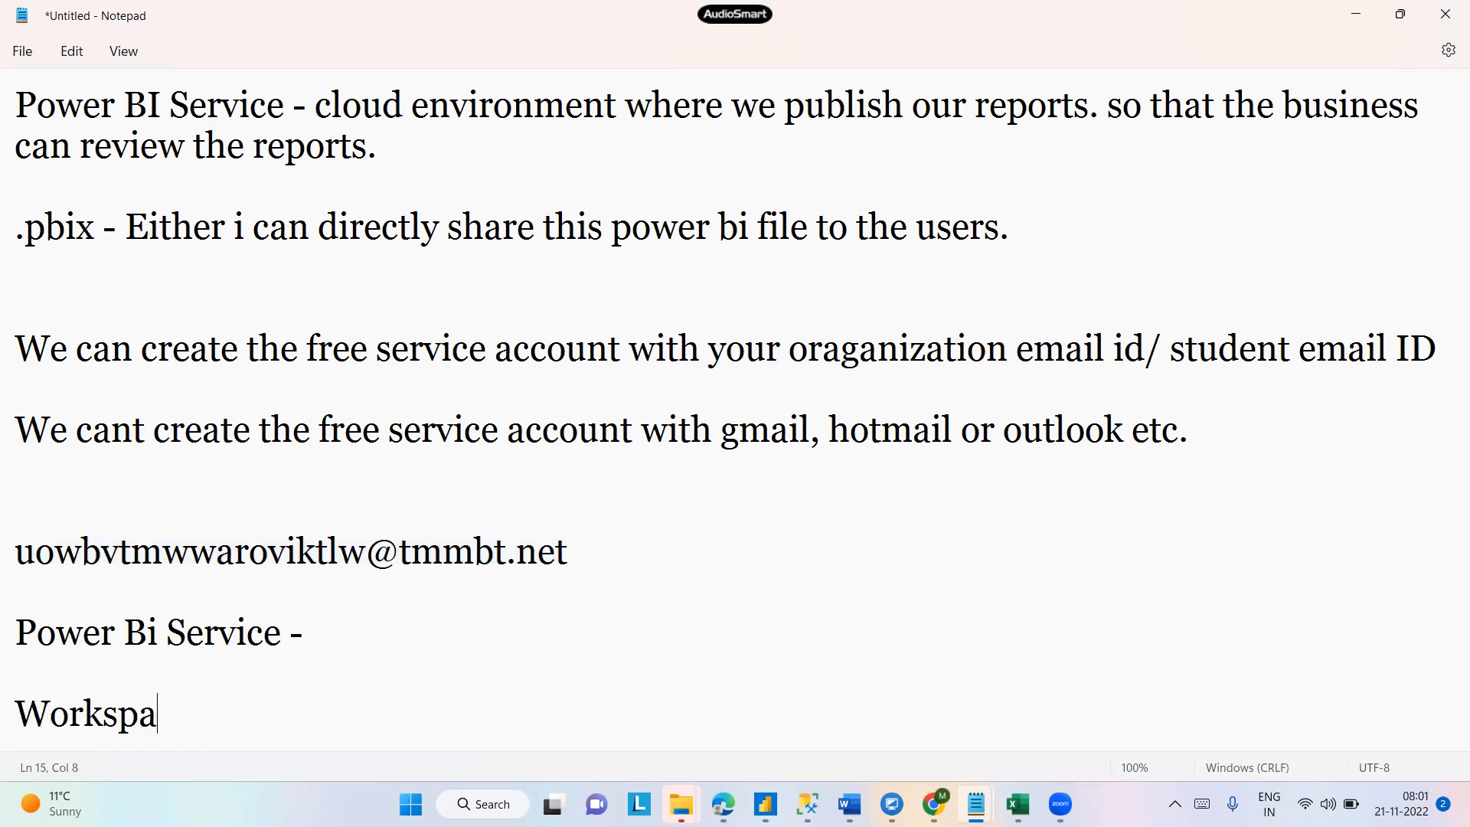
pyautogui.press('Return')
pyautogui.write('Reports -')
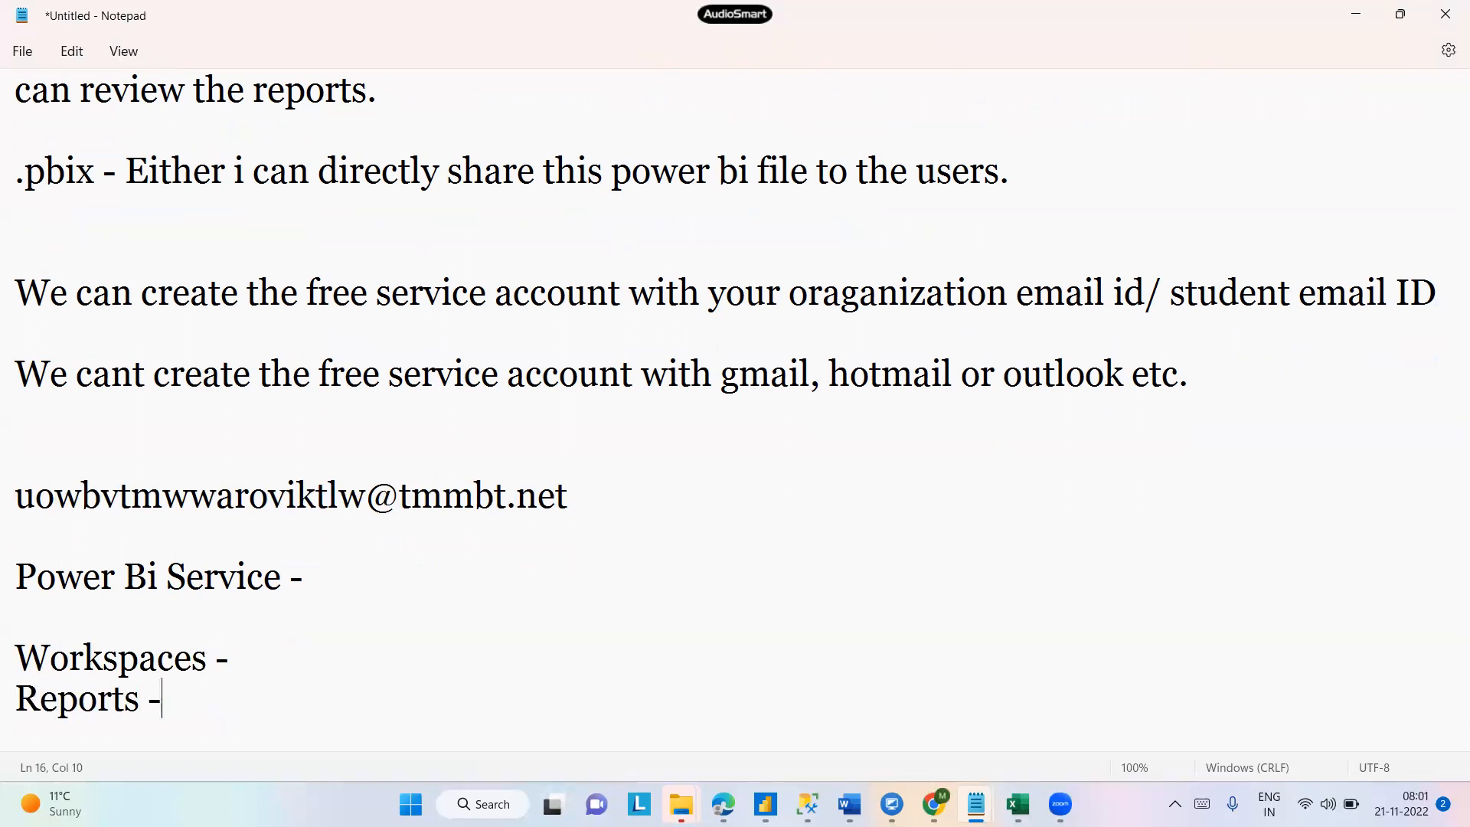
pyautogui.press('Return')
pyautogui.write('Dashboards -')
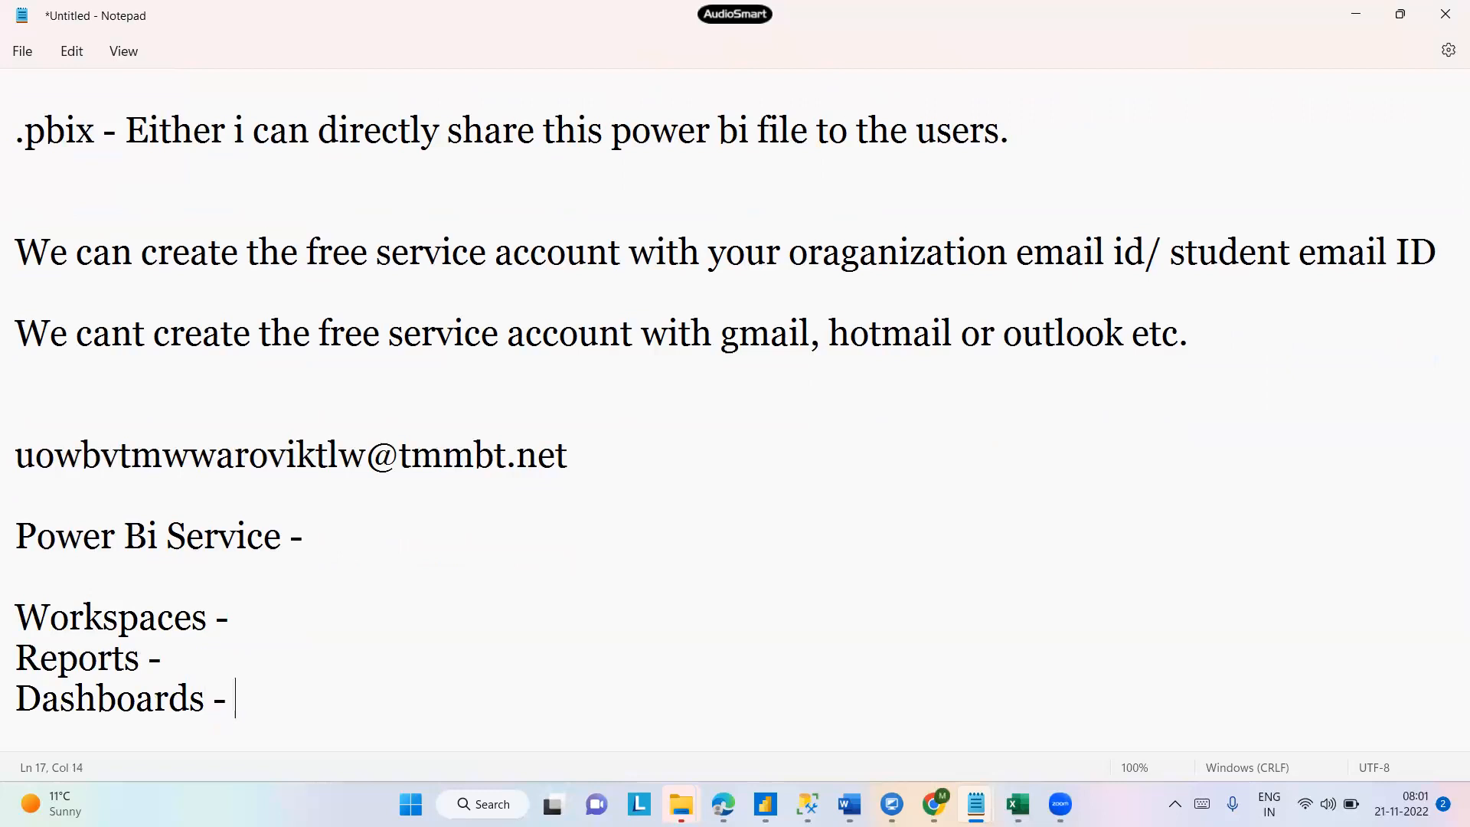
pyautogui.press('Return')
pyautogui.write('Dat')
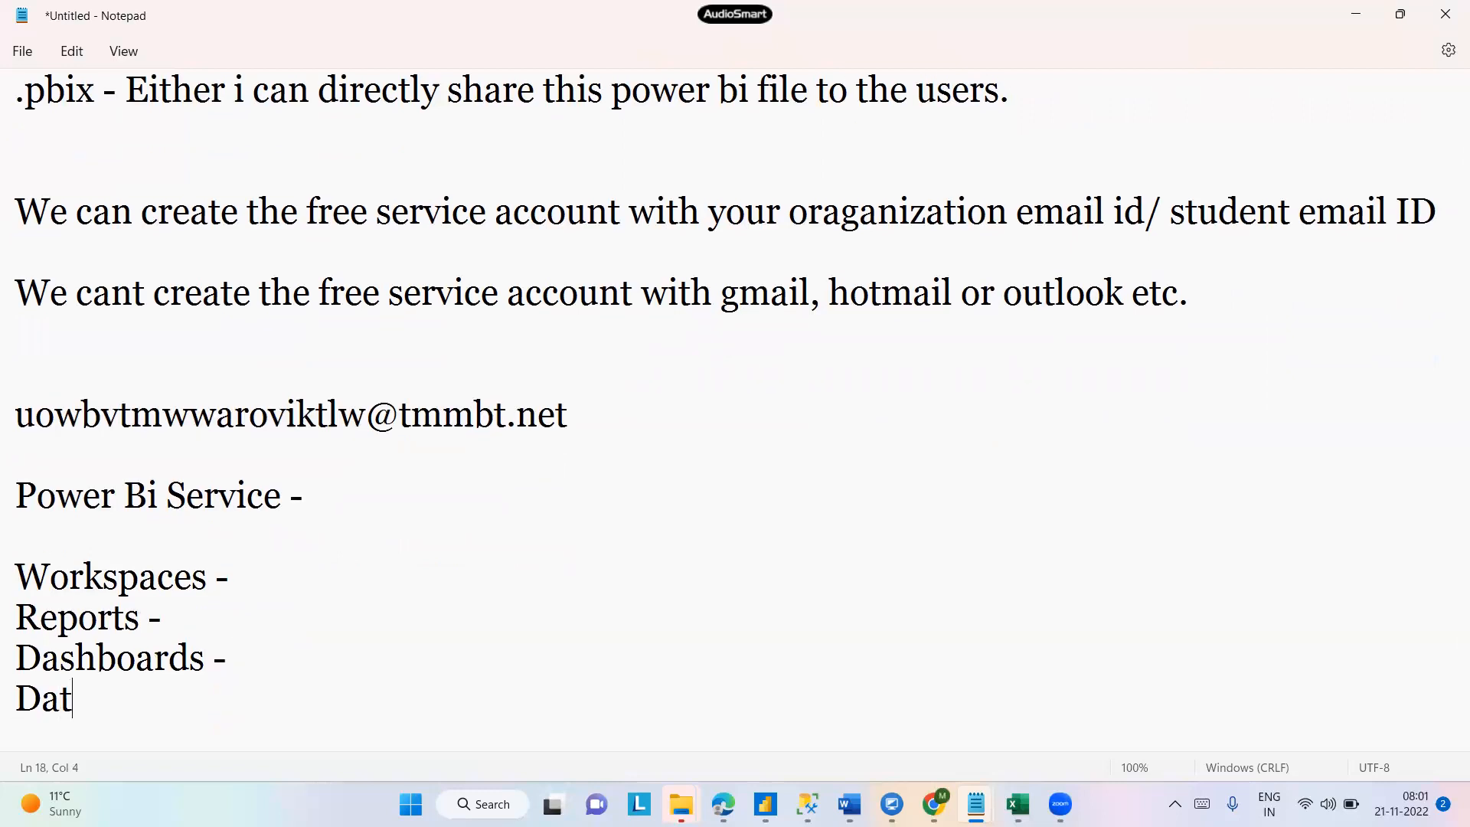
pyautogui.write('asets -')
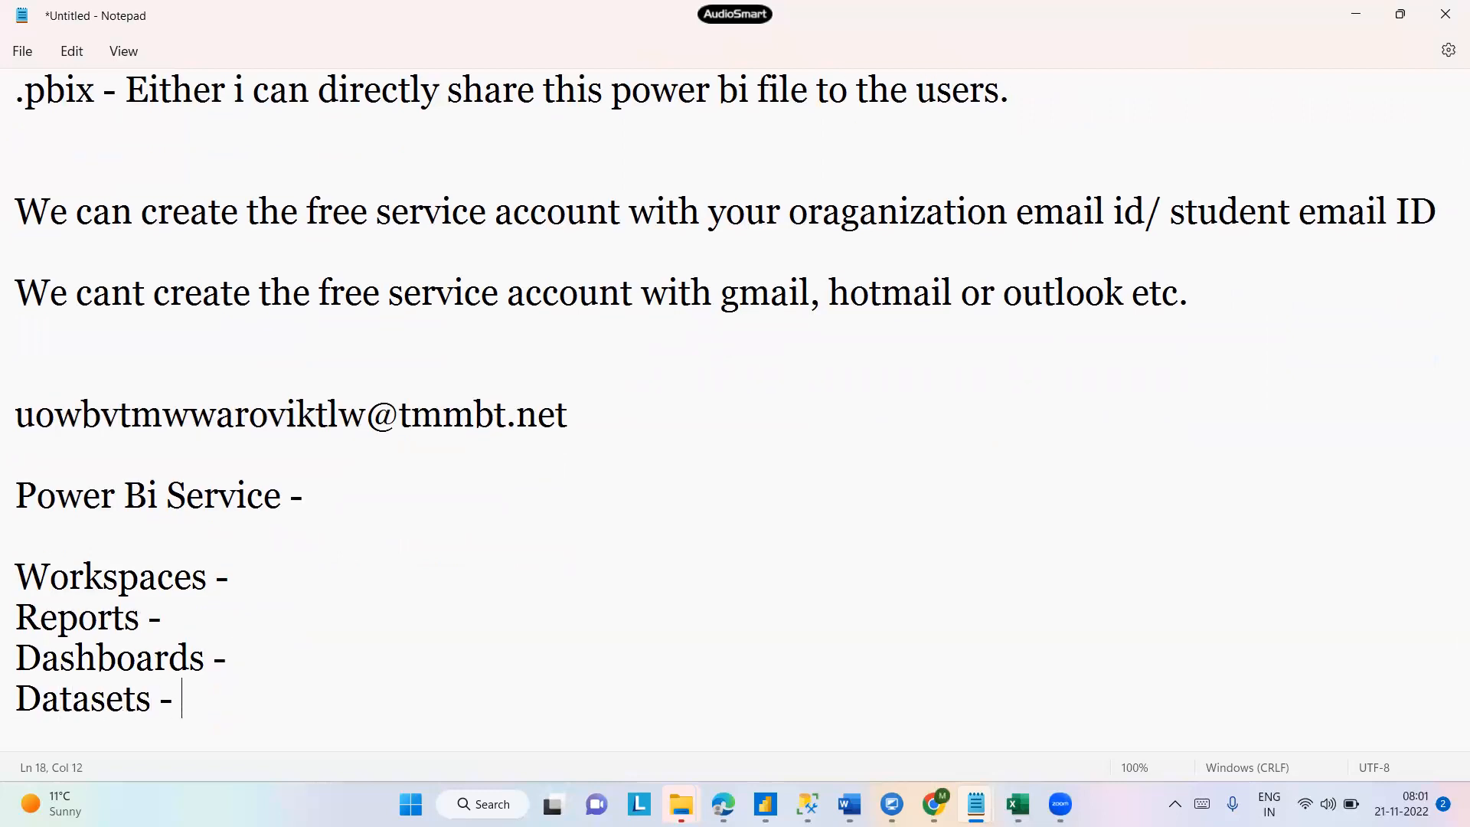
pyautogui.press('Return')
pyautogui.write('Workbooks -')
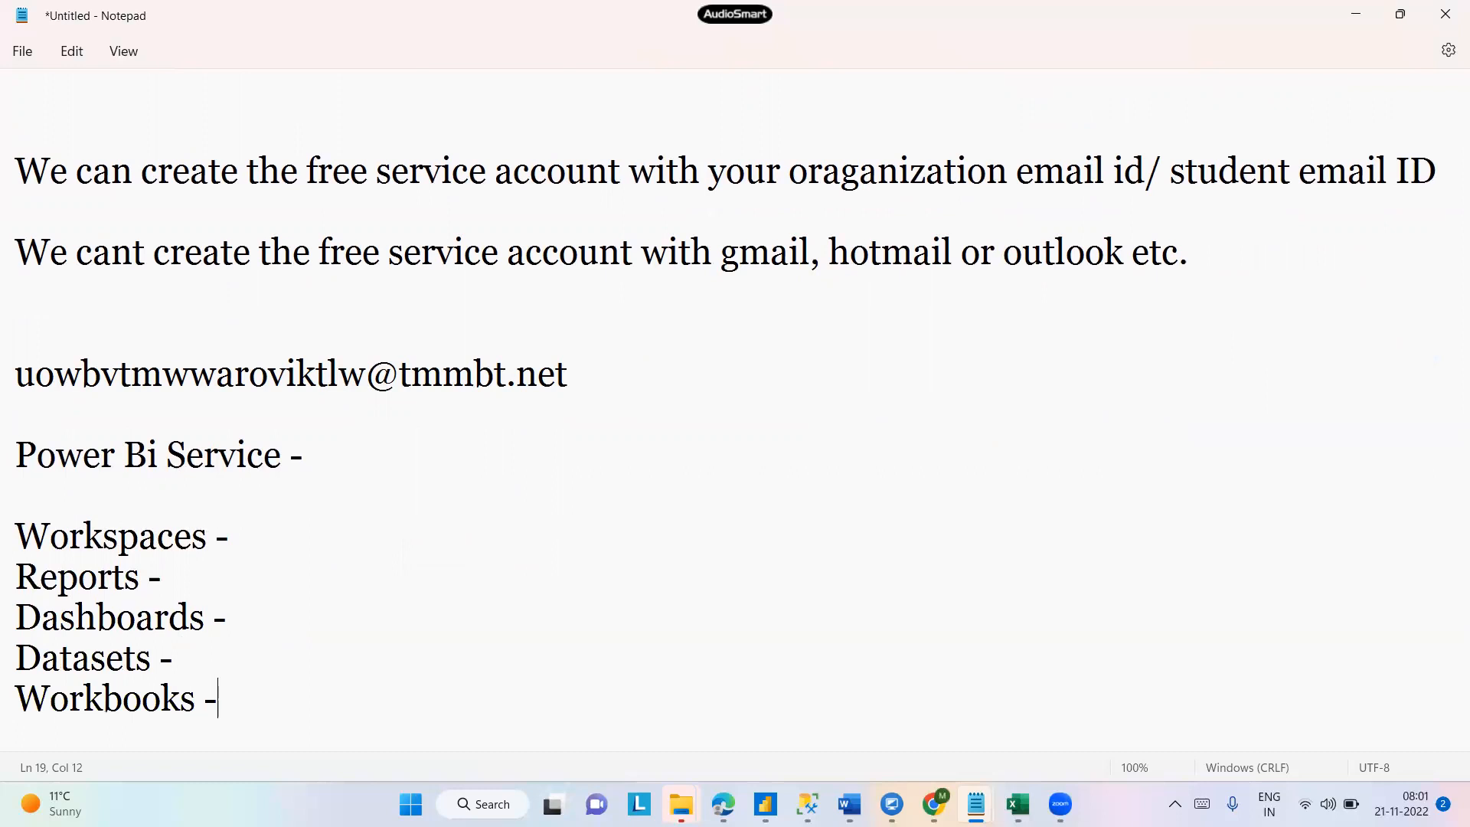
# - Switch back to the Power BI Service home page in the browser
pyautogui.click(337, 542)
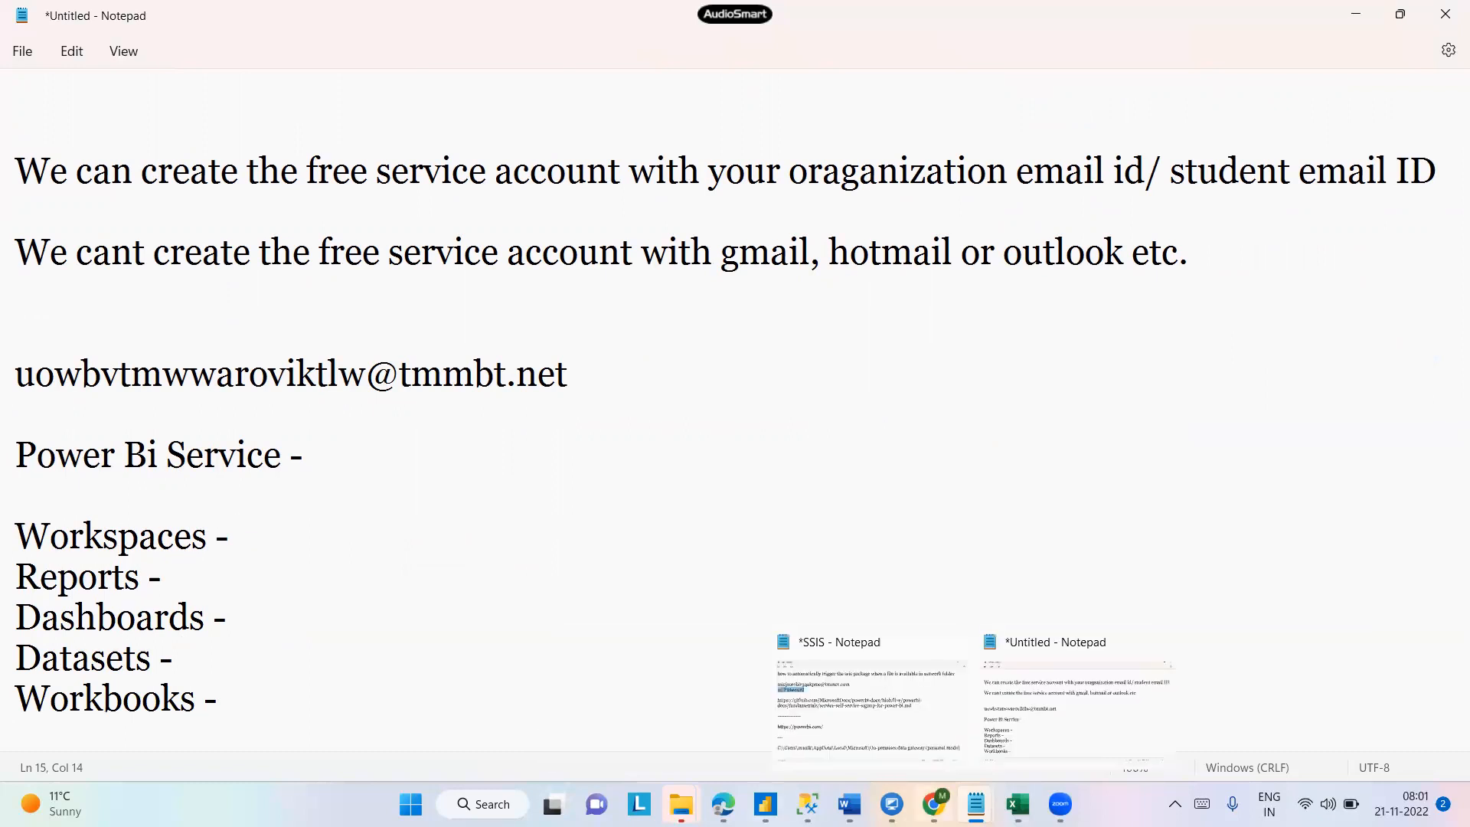
pyautogui.moveTo(934, 804)
pyautogui.click(946, 750)
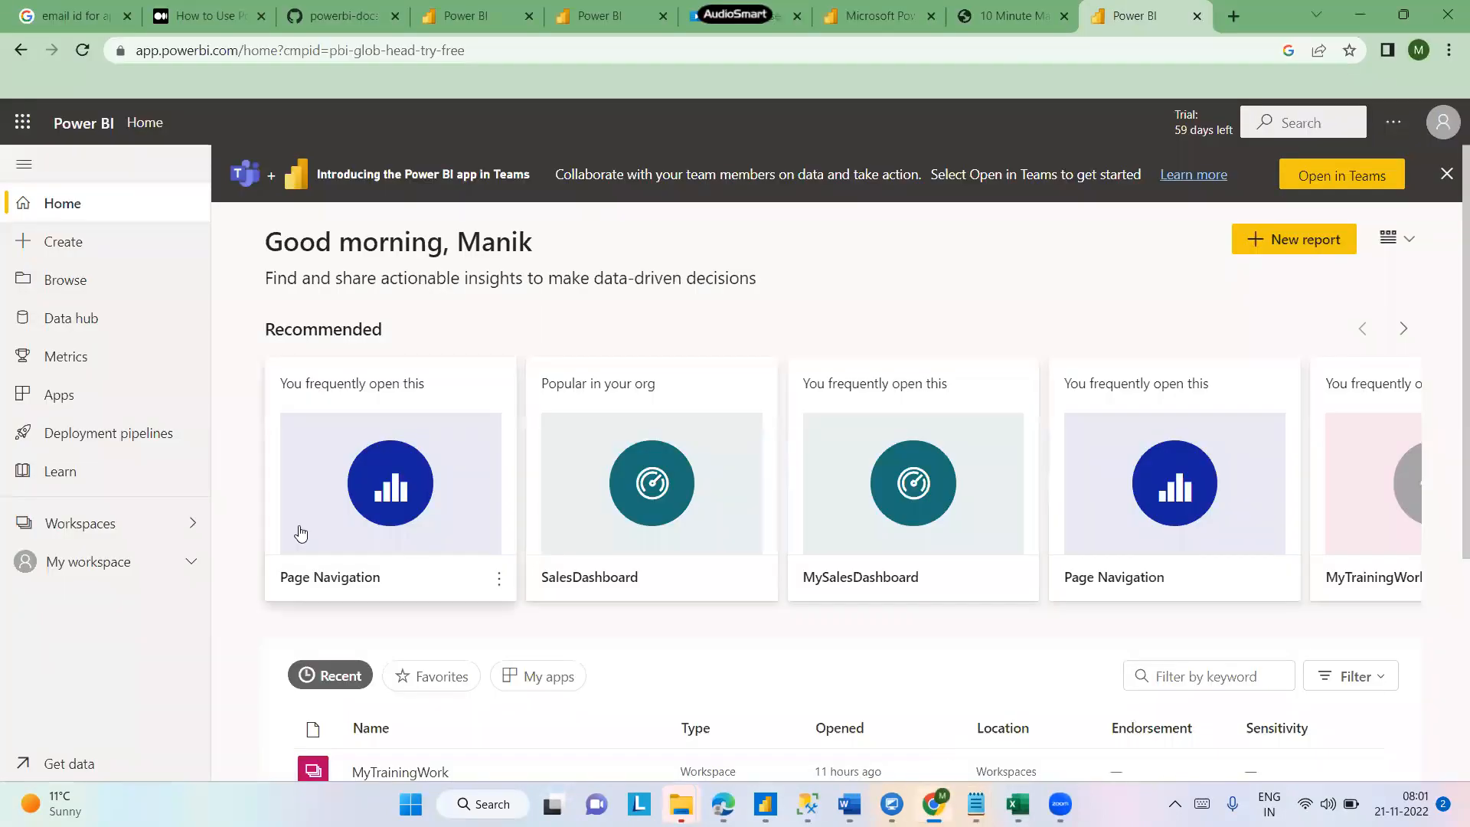
# - Switch to Notepad and highlight the 'Reports' entry in the Power BI Service notes
pyautogui.click(113, 524)
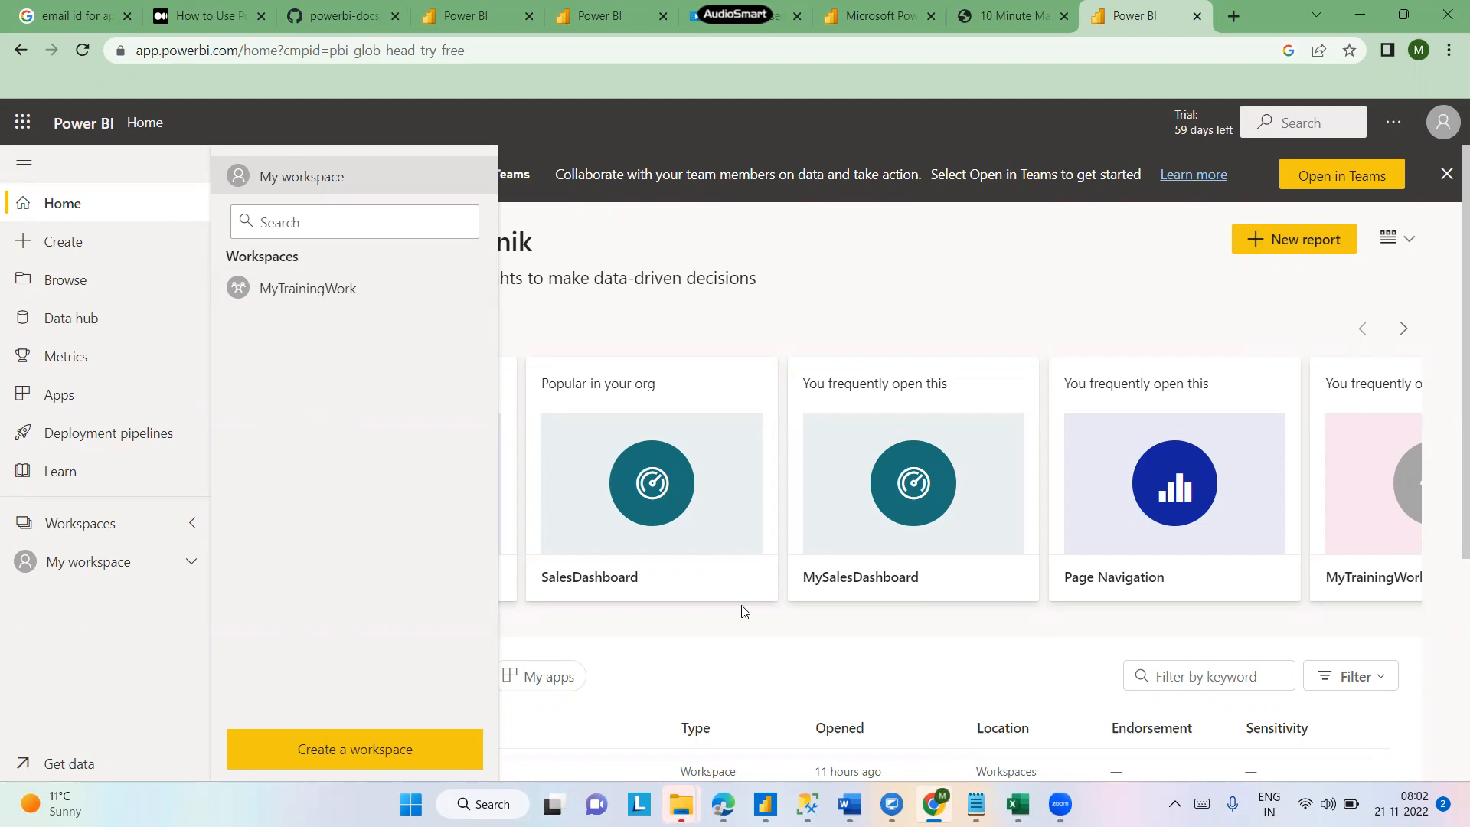
pyautogui.moveTo(975, 803)
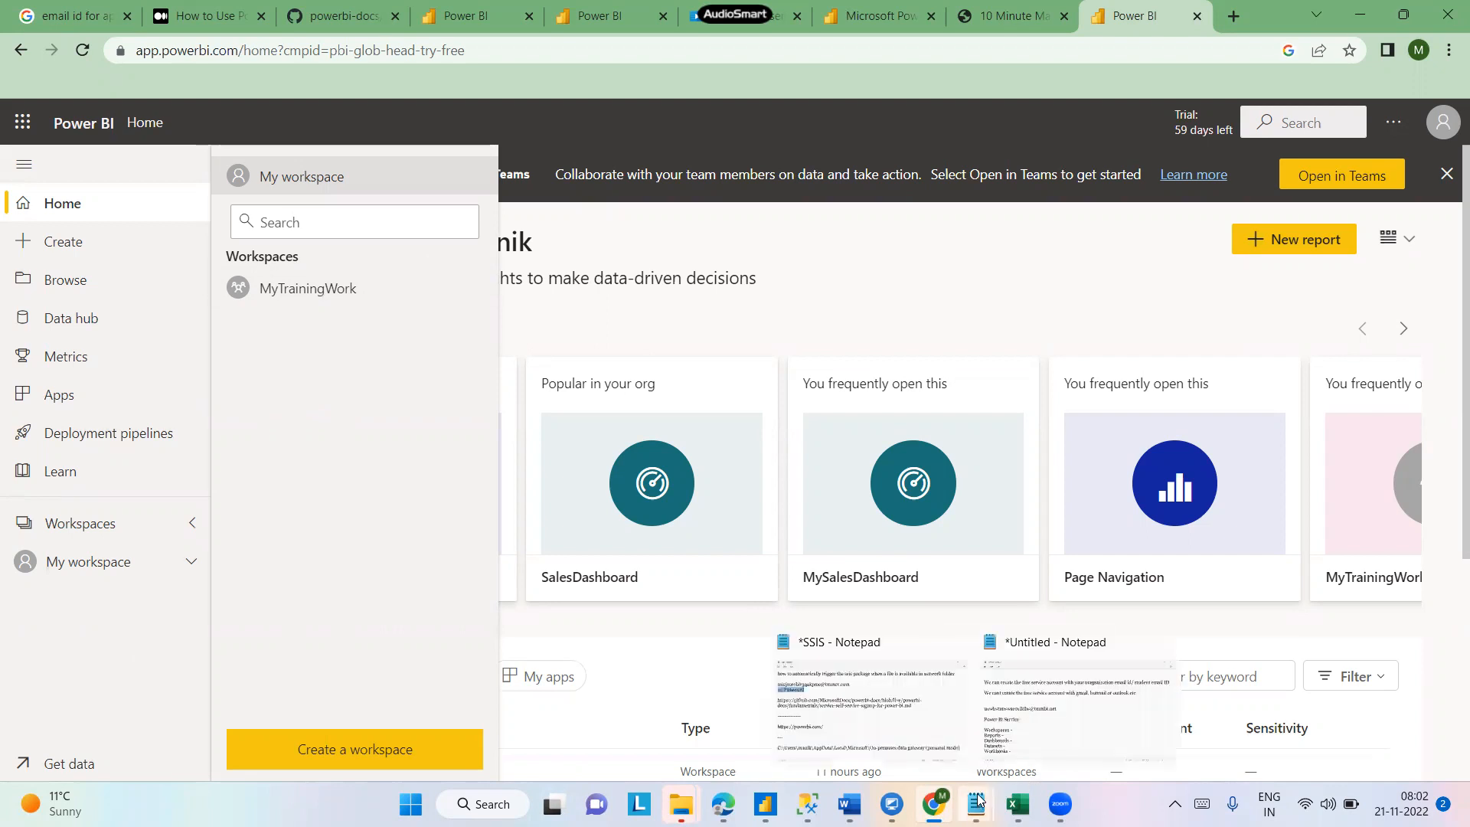
pyautogui.click(1060, 698)
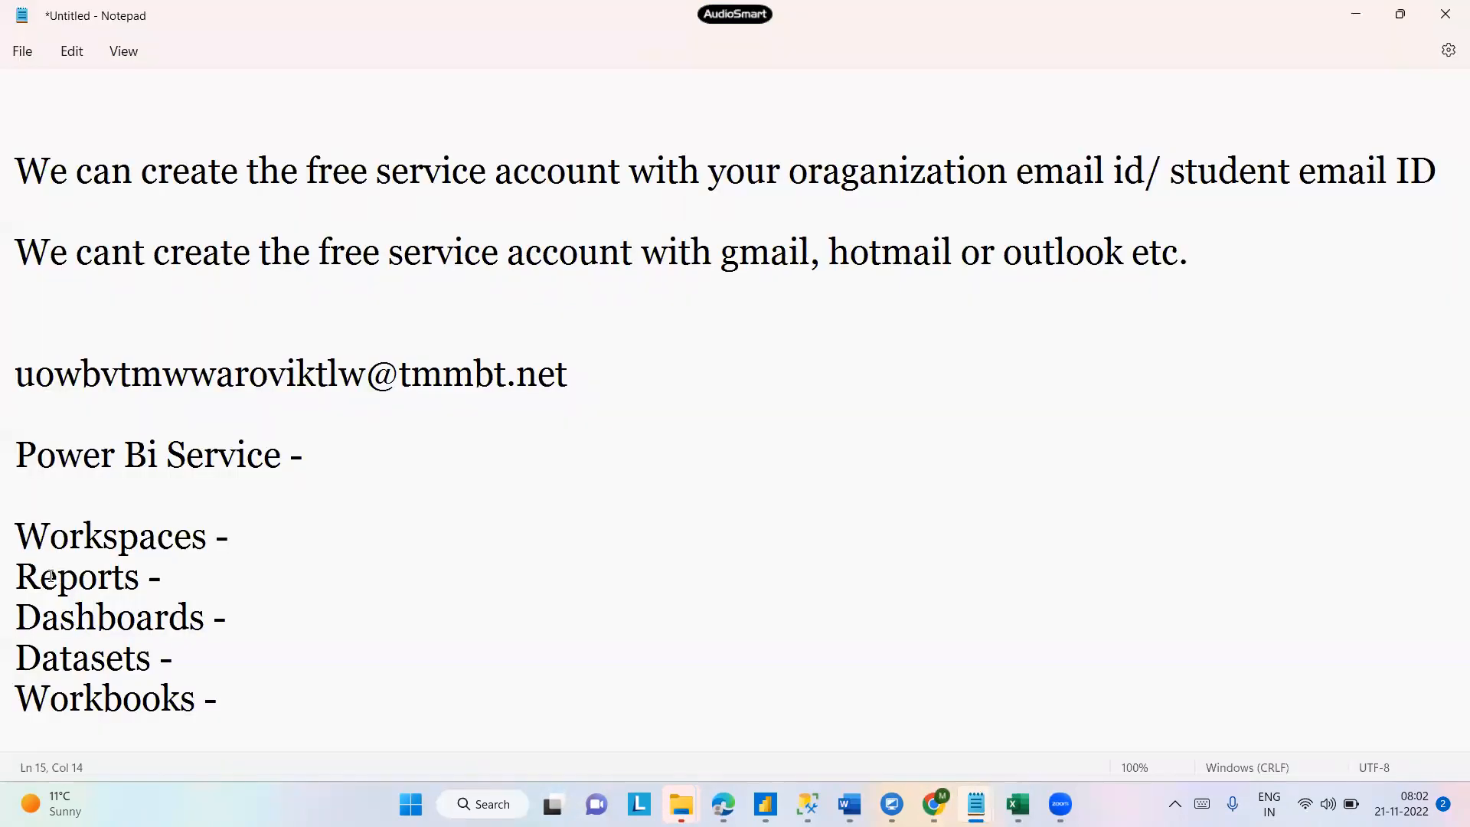
pyautogui.moveTo(15, 578); pyautogui.dragTo(155, 579)
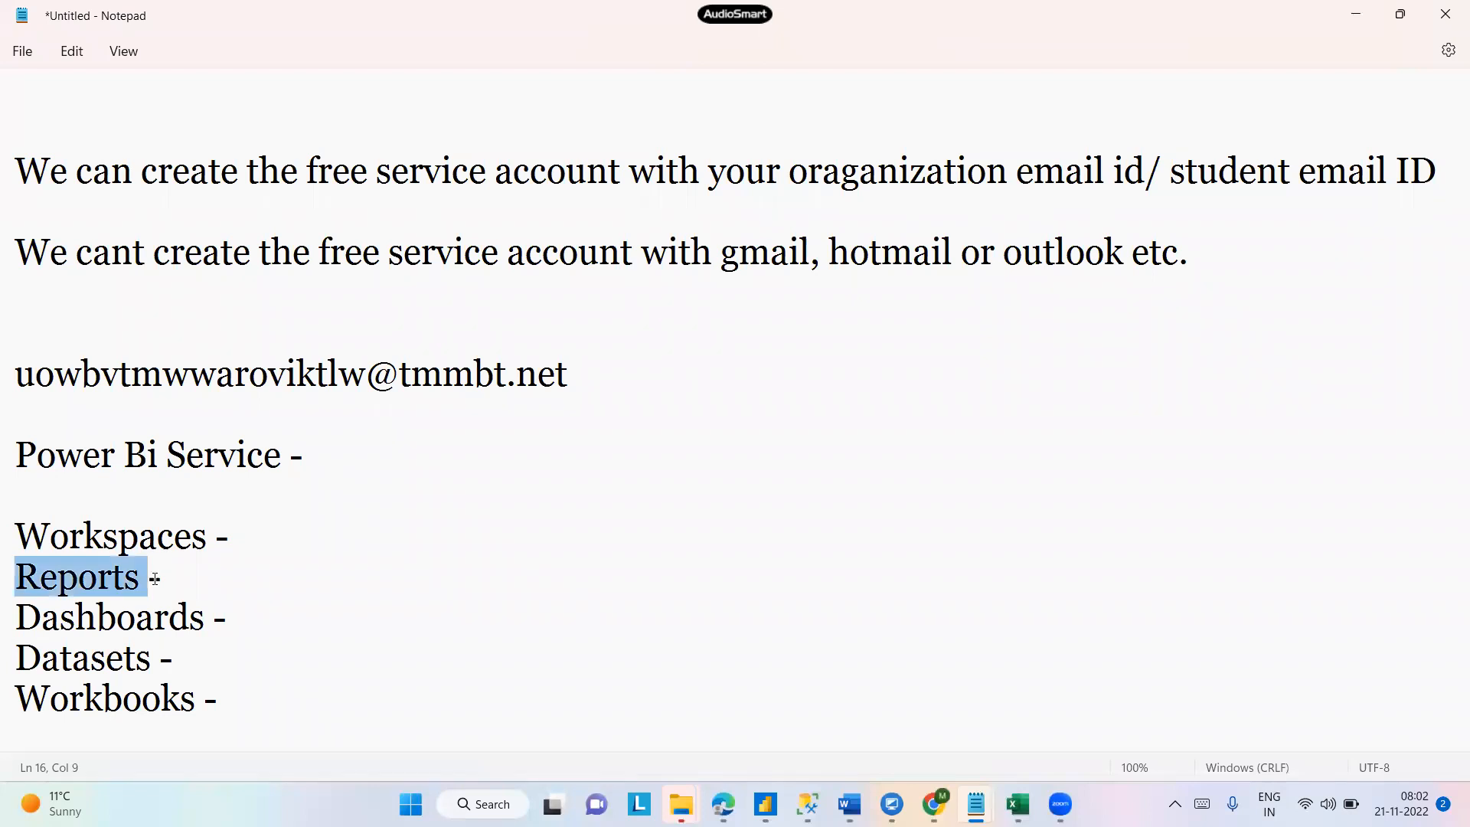
pyautogui.click(1356, 13)
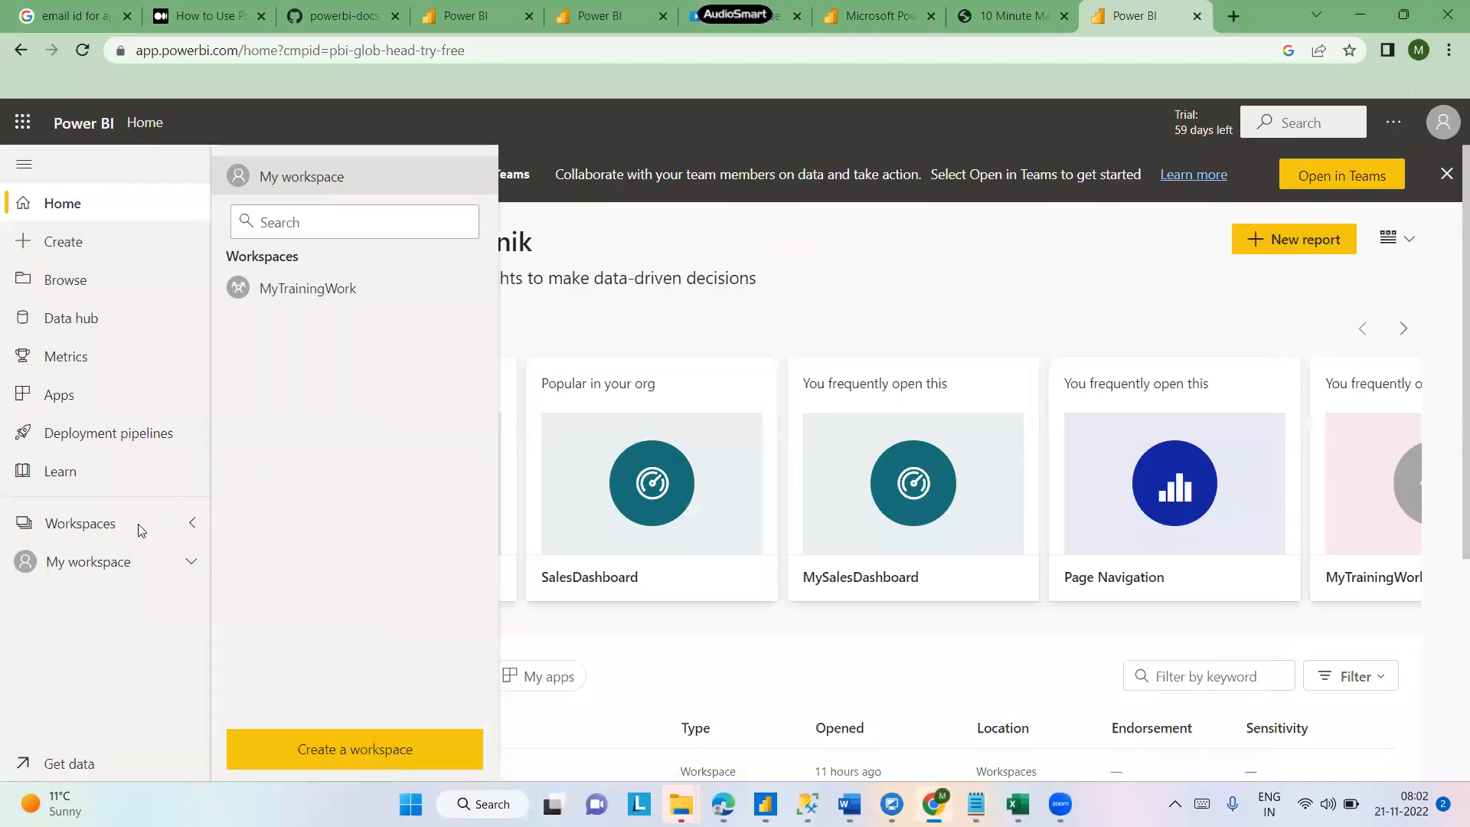
# - Open the MyTrainingWork workspace from the Workspaces list
pyautogui.click(193, 565)
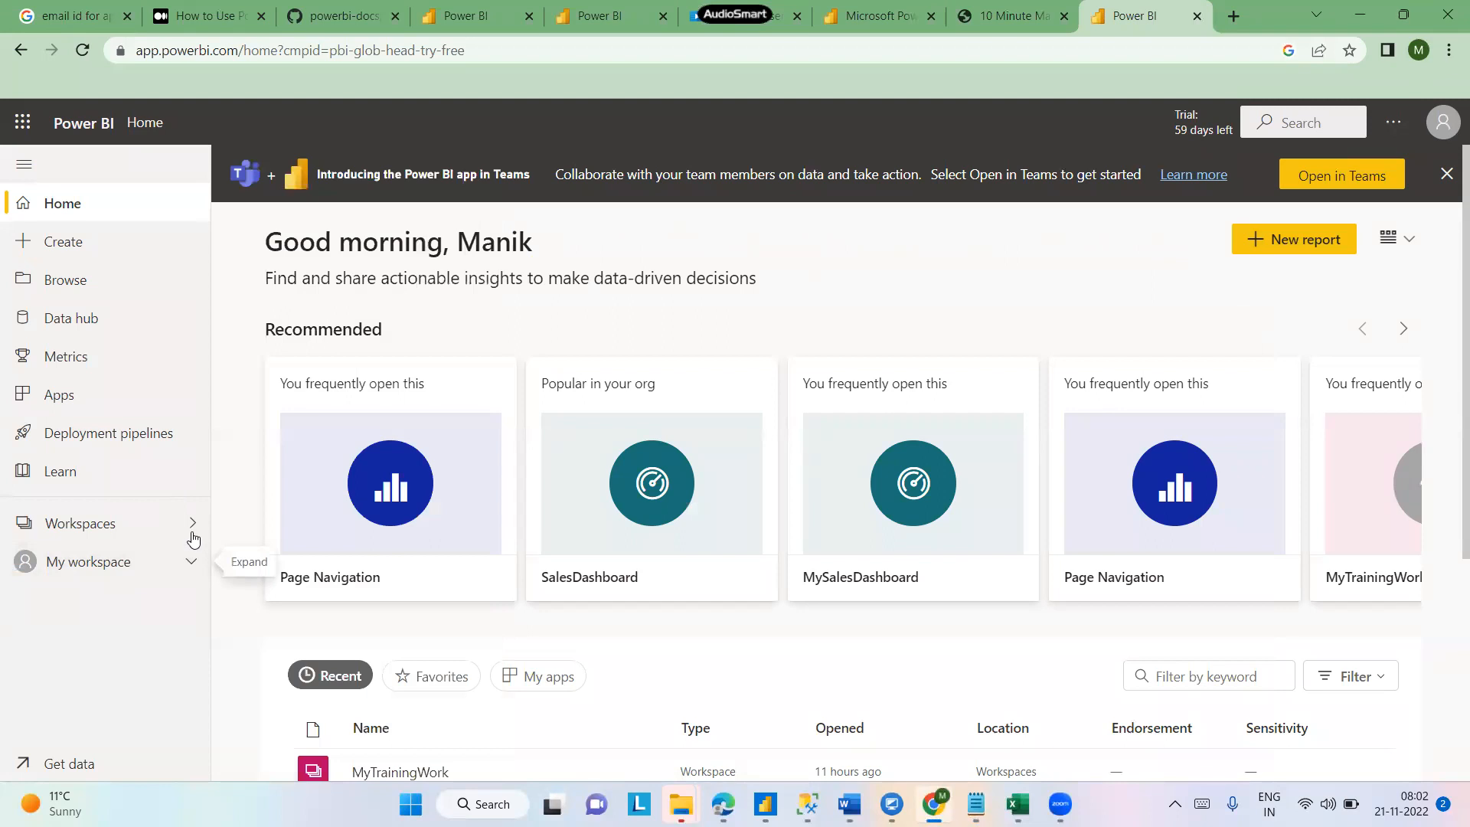
pyautogui.click(192, 534)
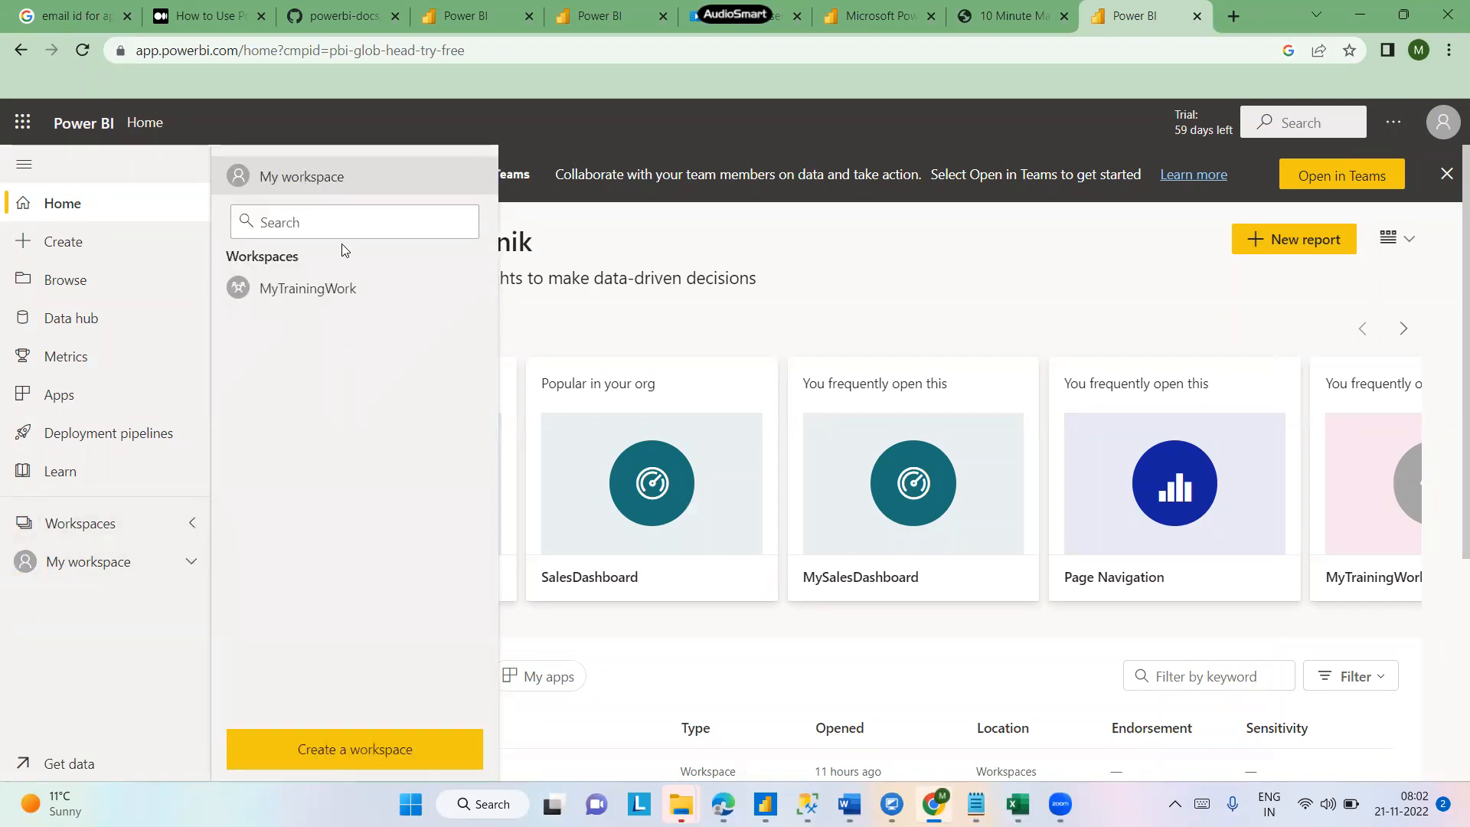
pyautogui.click(317, 297)
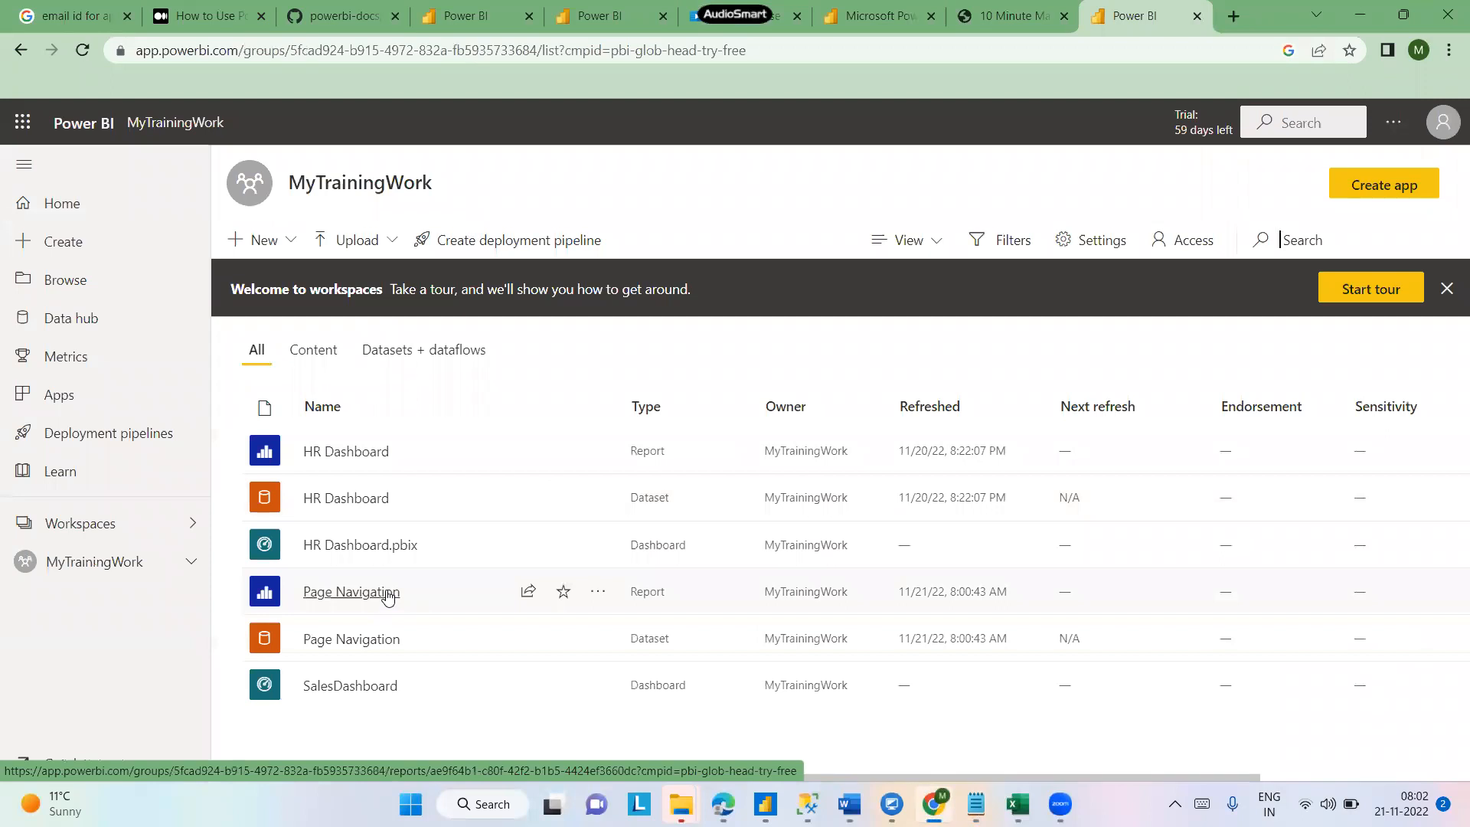
# - Switch to the Page Navigation file in Power BI Desktop and dismiss the publishing success dialog
pyautogui.hotkey('alt', 'Tab')
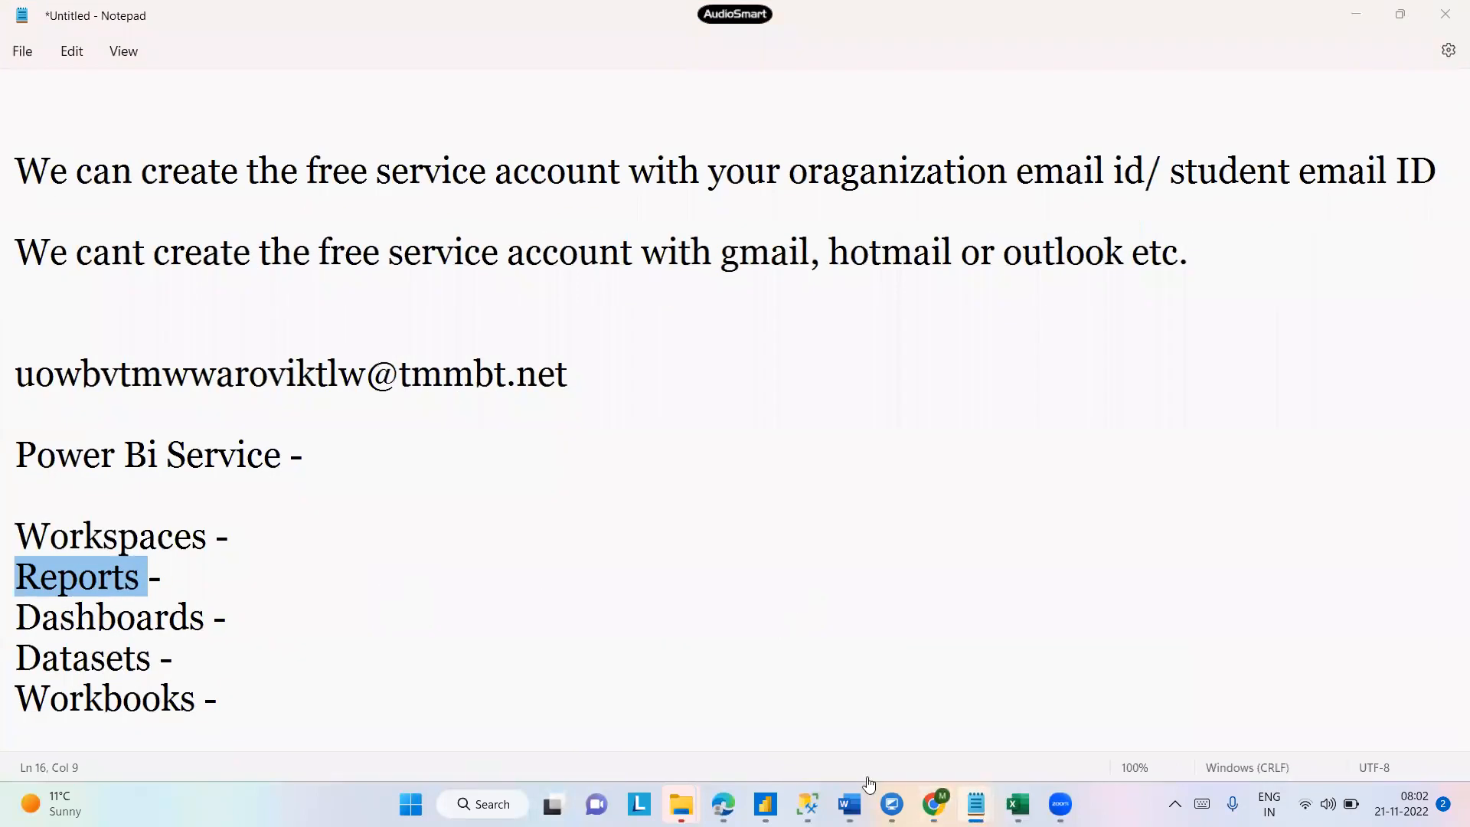
pyautogui.hotkey('alt', 'Tab')
pyautogui.moveTo(766, 802)
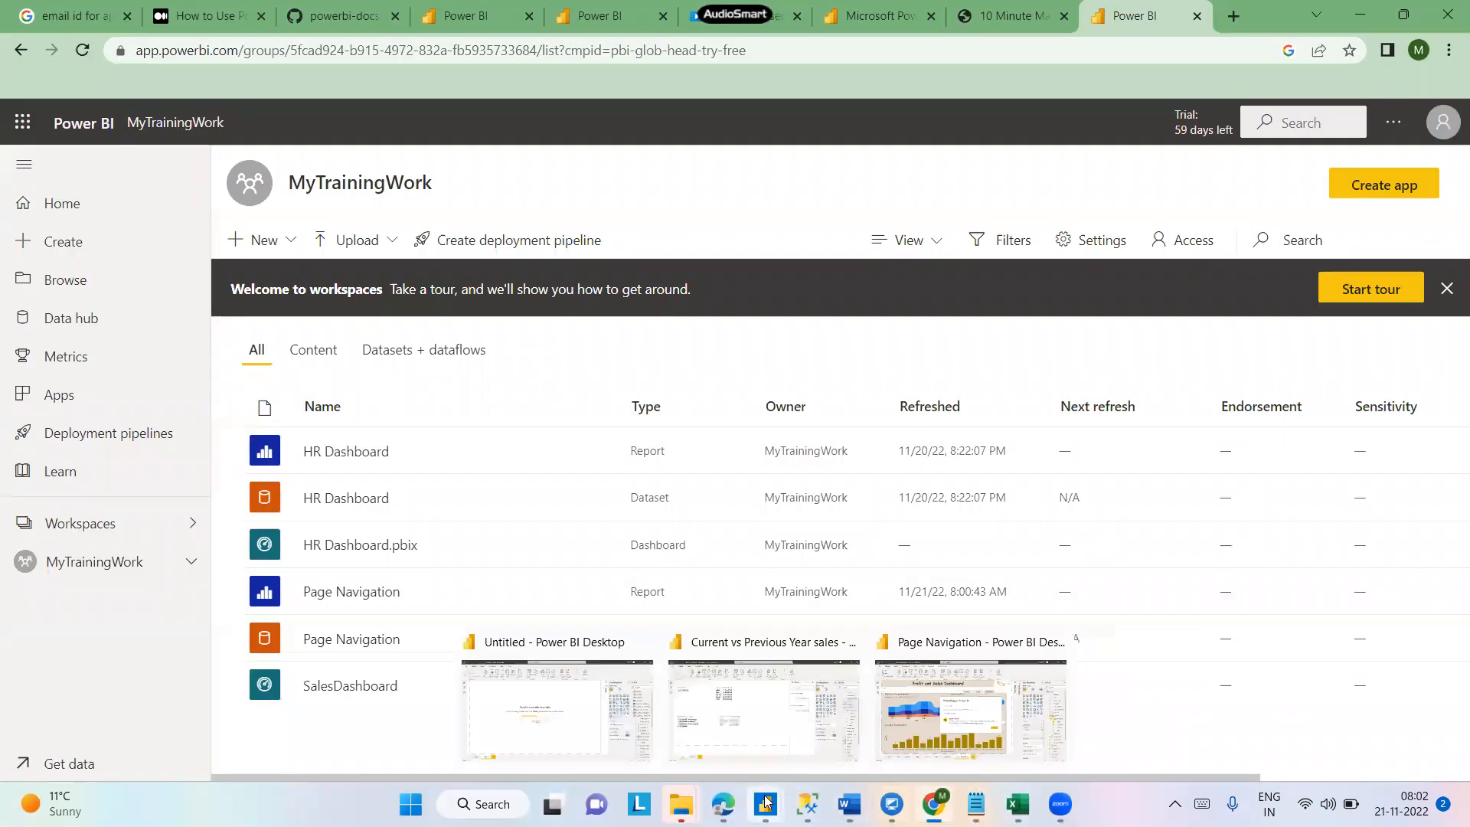
pyautogui.click(953, 700)
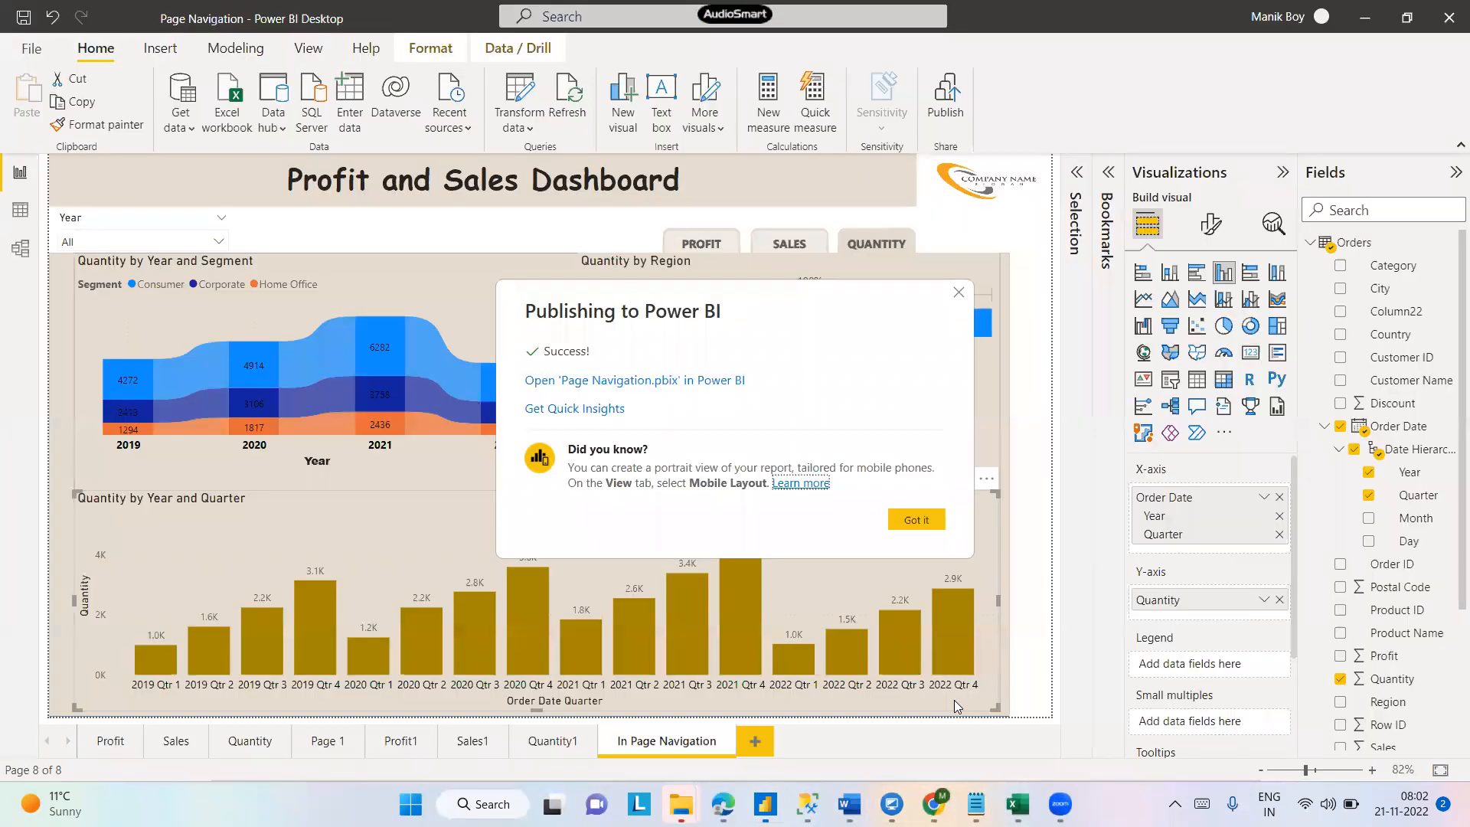
pyautogui.click(916, 520)
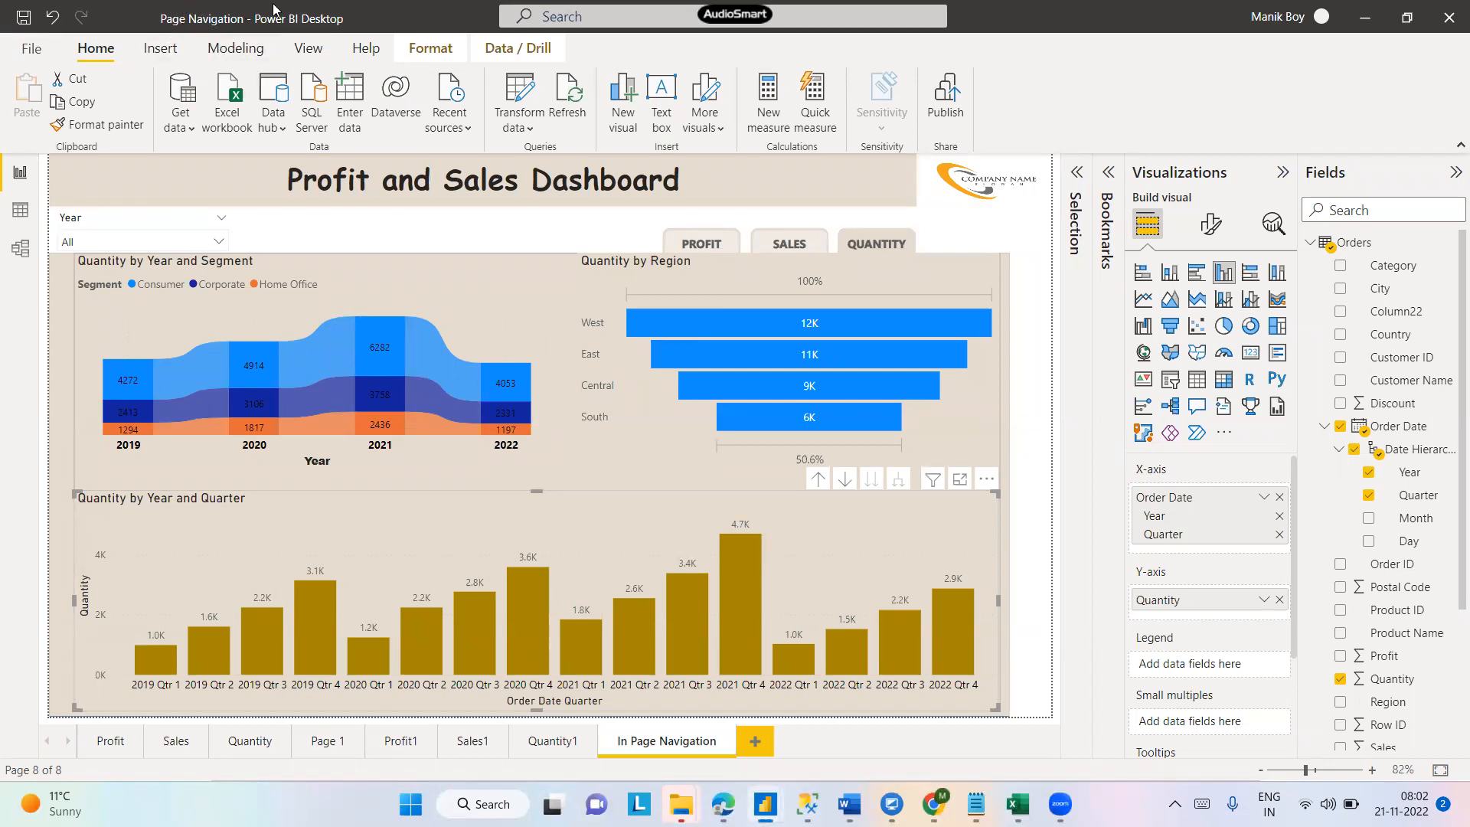
pyautogui.hotkey('alt', 'Tab')
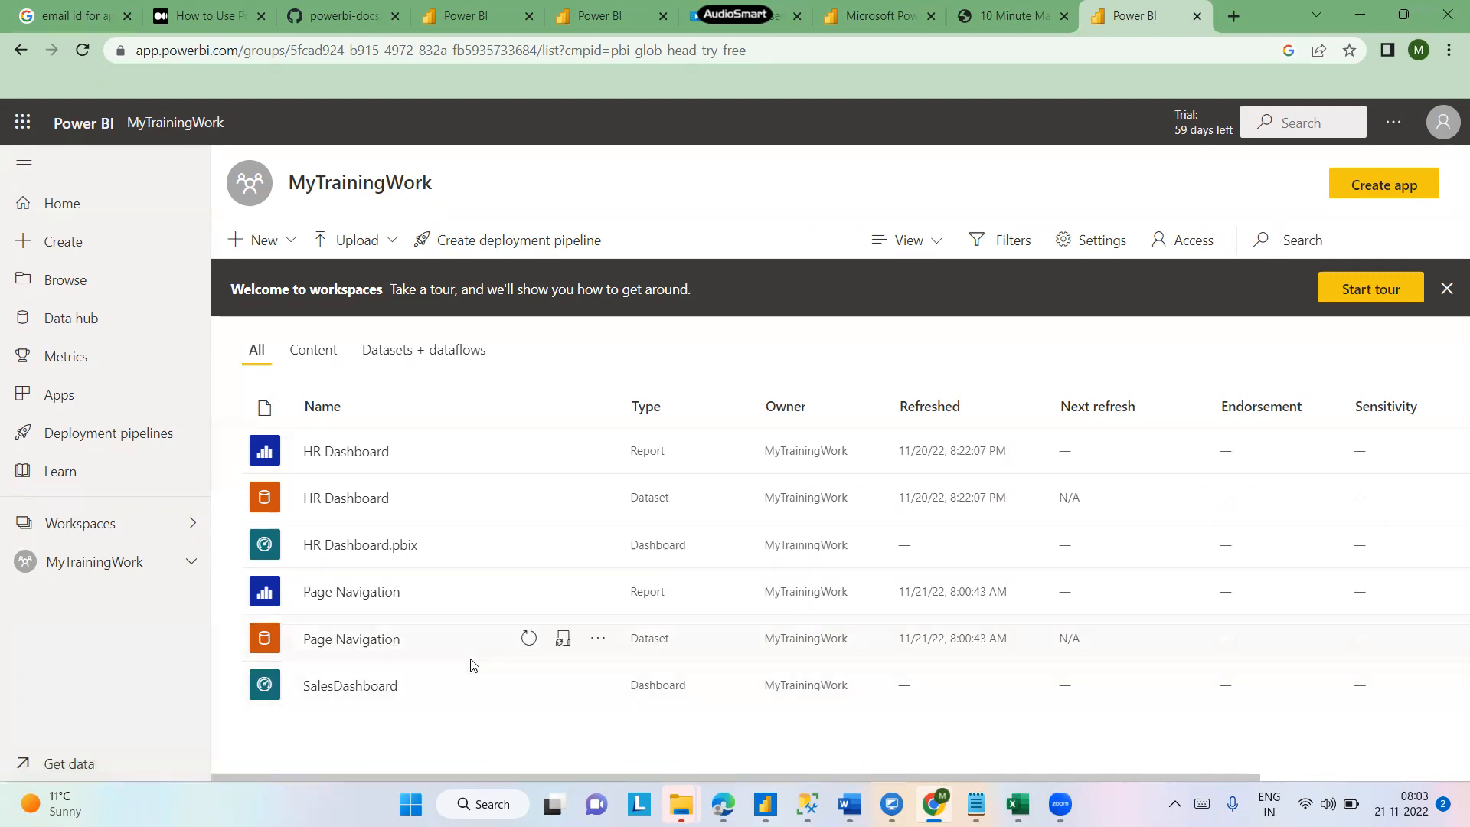
# - Return to Power BI Desktop and open the Get data list of common data sources
pyautogui.moveTo(807, 804)
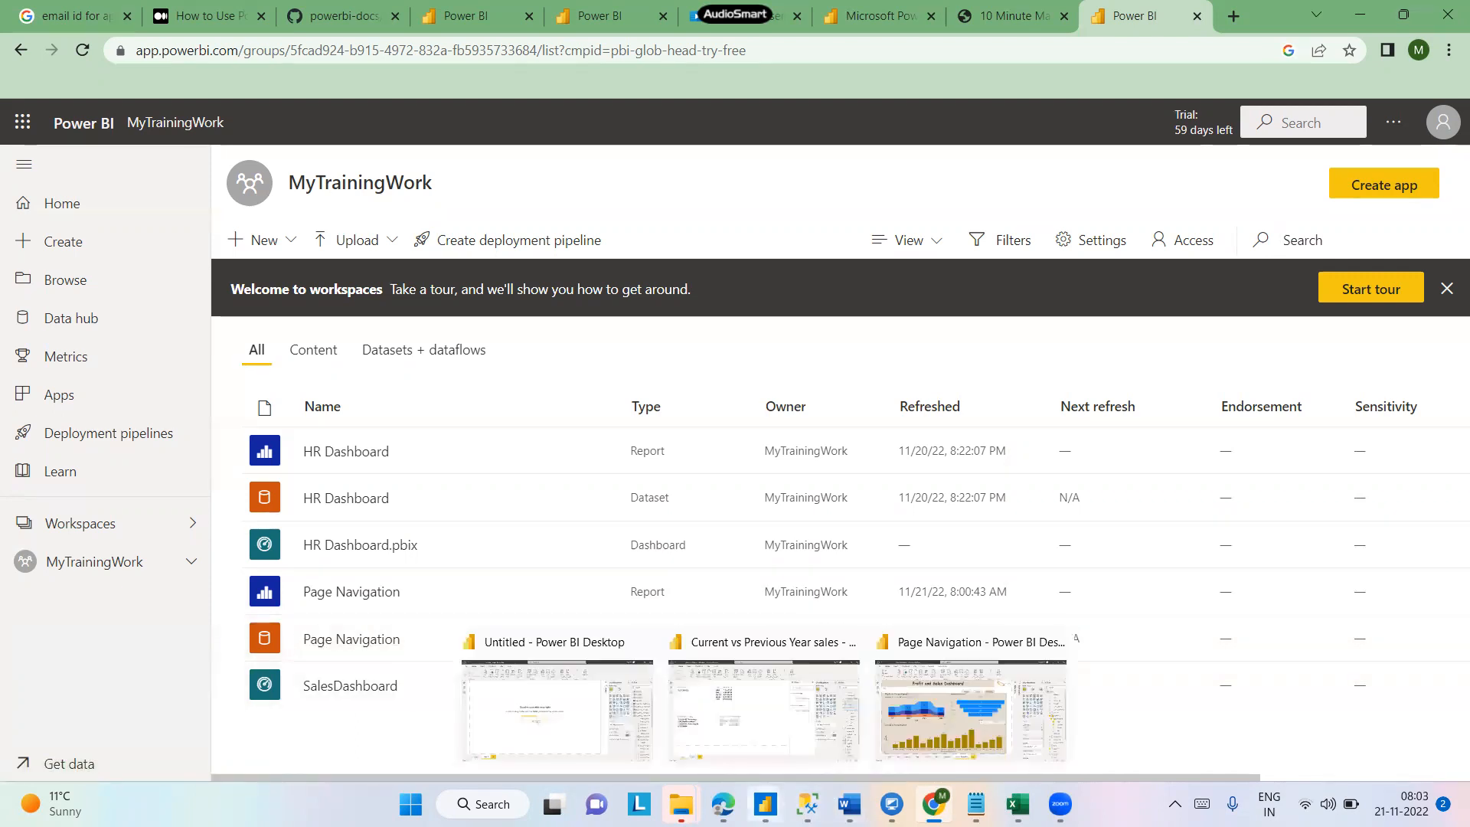
pyautogui.click(914, 732)
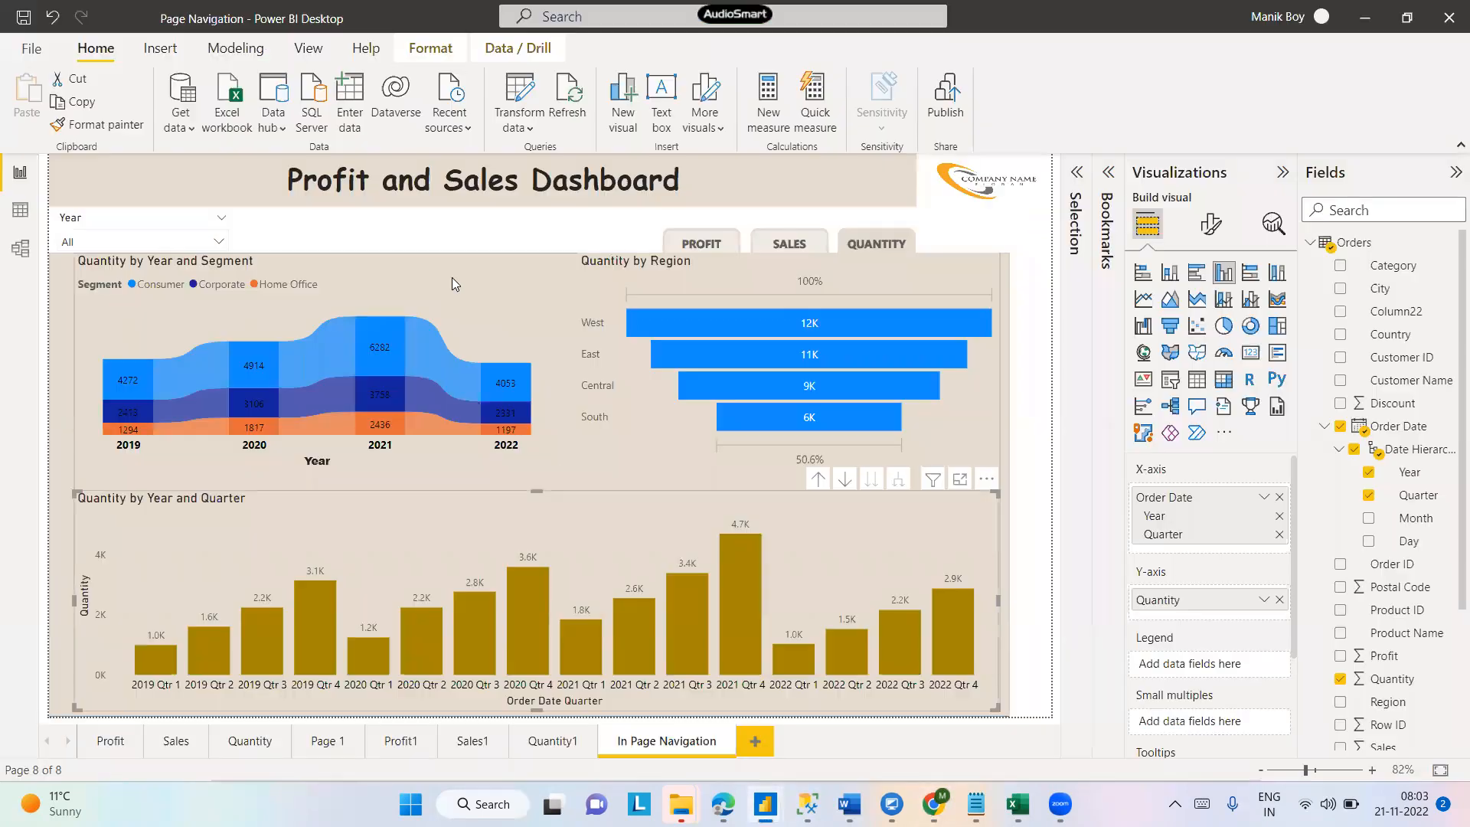
pyautogui.click(182, 129)
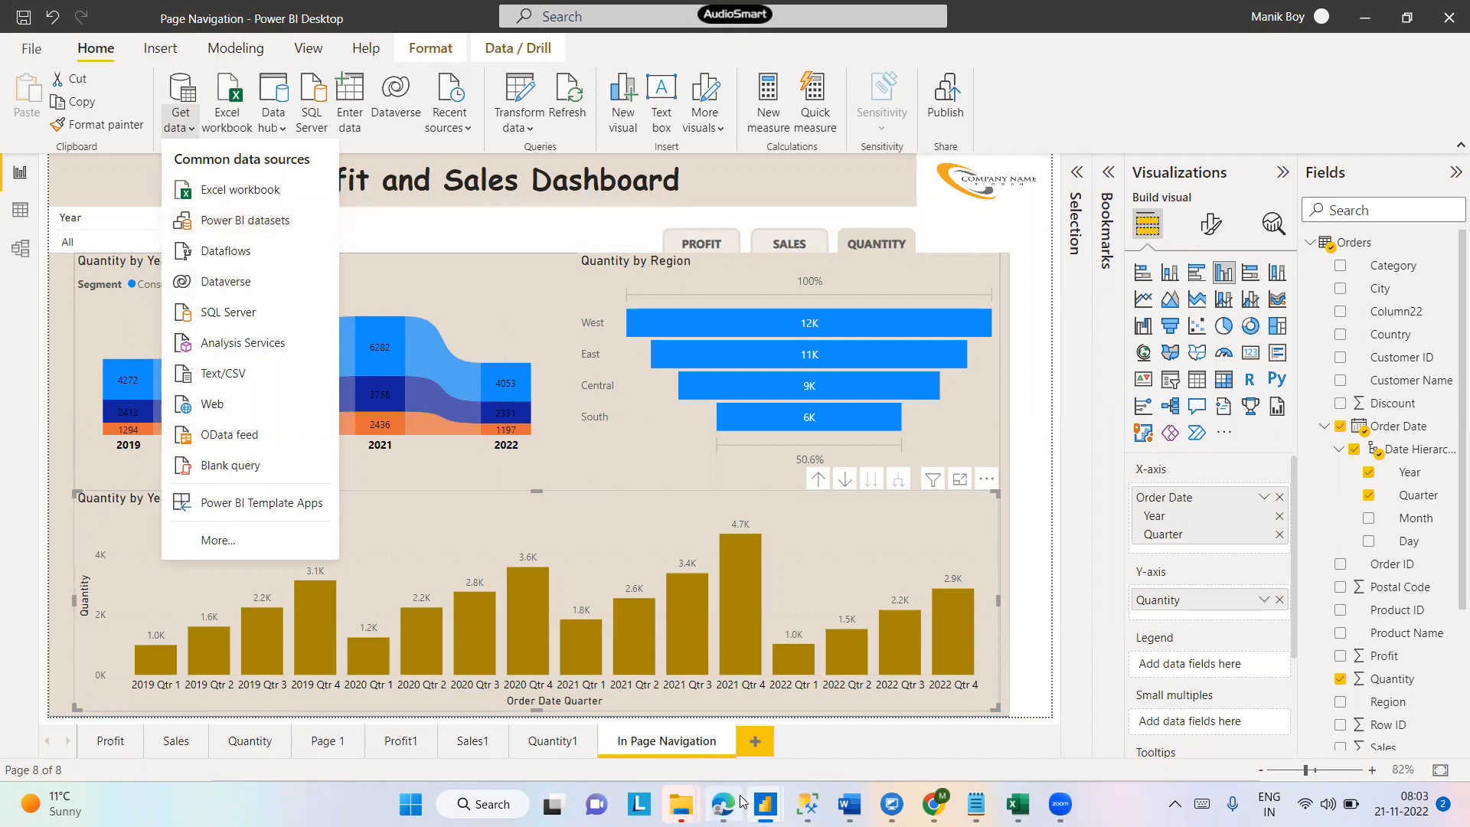
# - Back in the browser workspace, create a new report from the Page Navigation dataset
pyautogui.moveTo(933, 804)
pyautogui.click(986, 643)
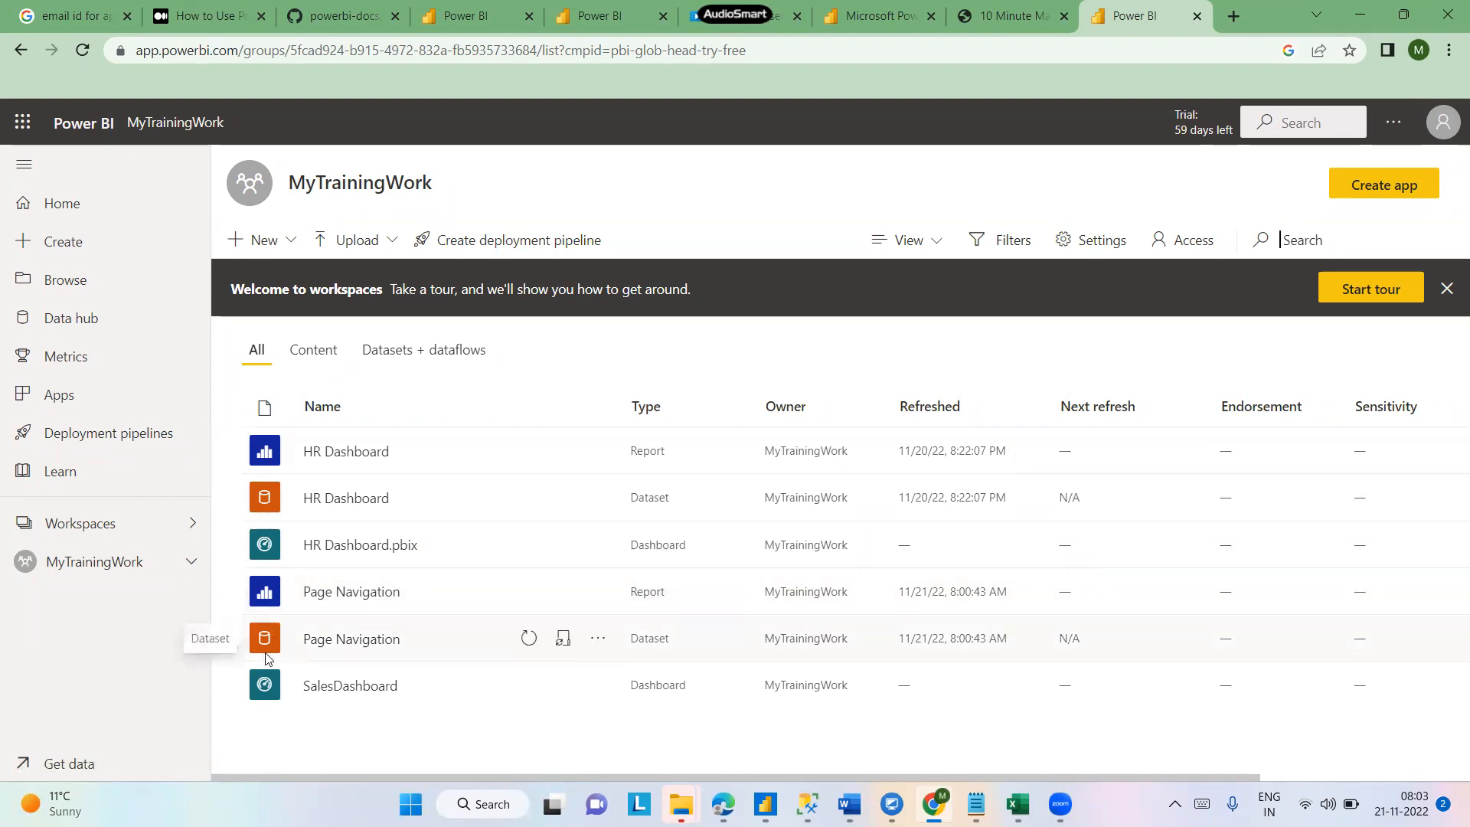
pyautogui.click(598, 642)
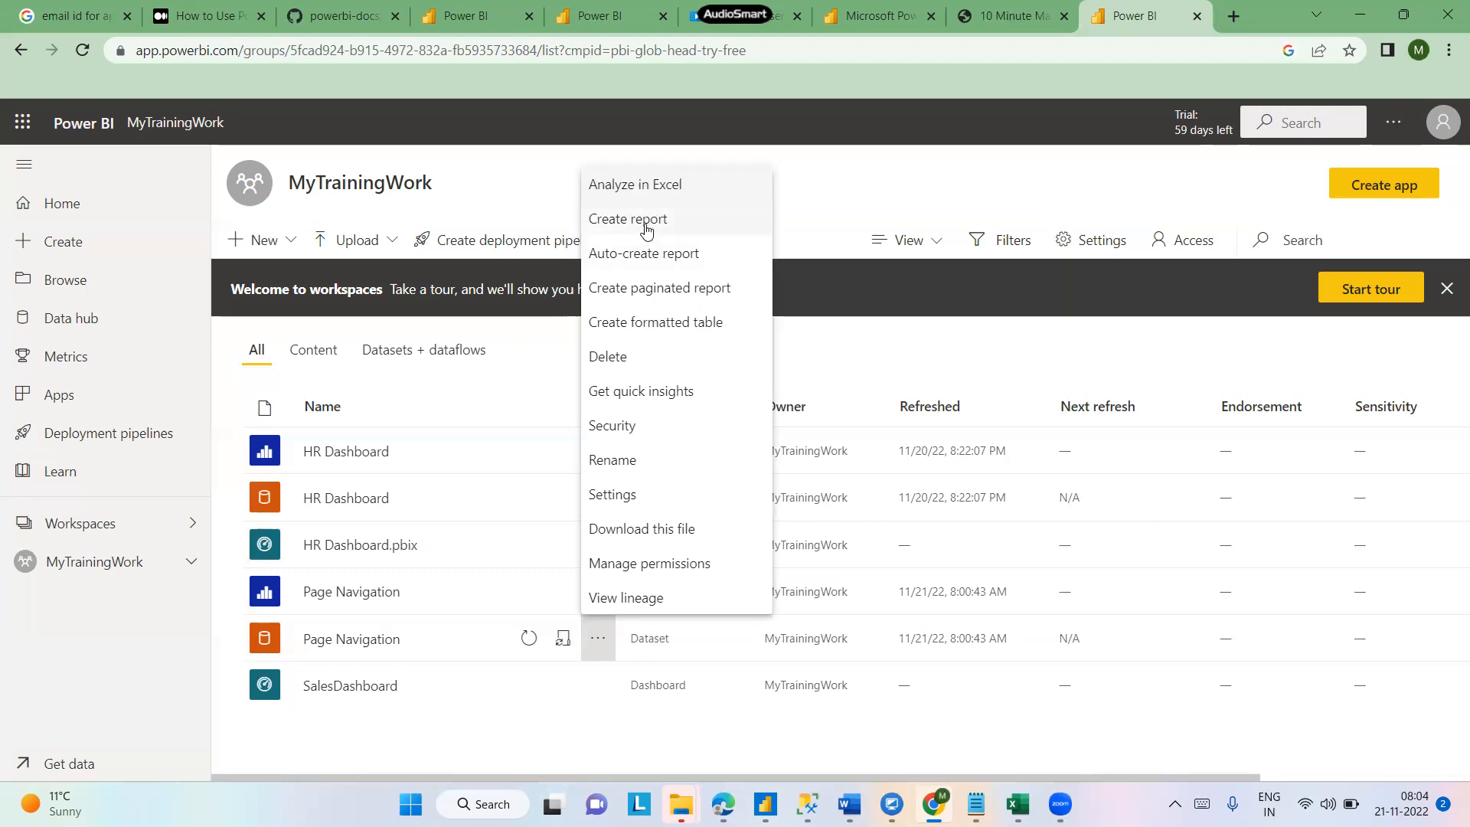
pyautogui.click(646, 221)
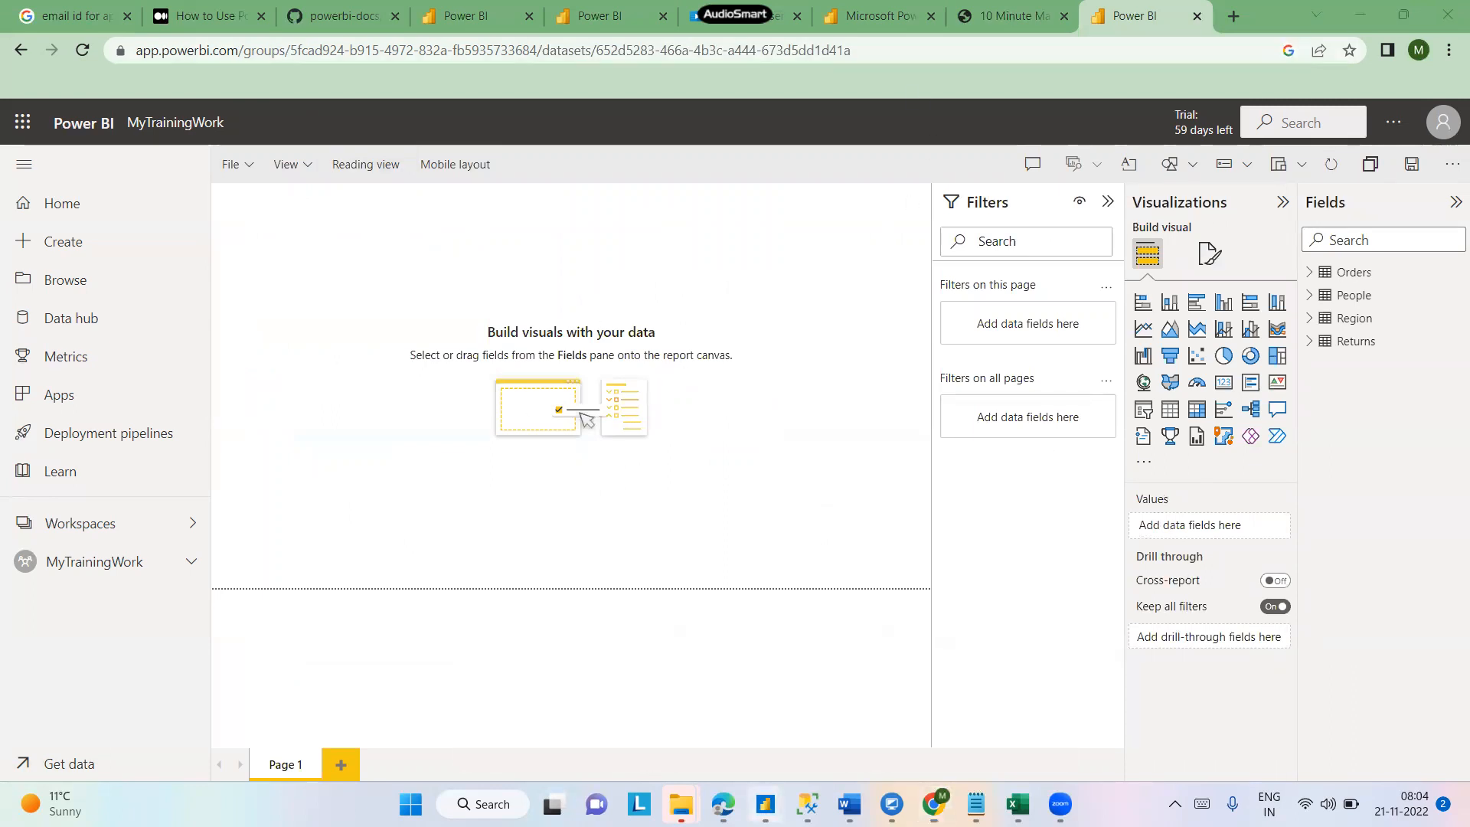
# - Add a stacked column chart visual to the blank report canvas
pyautogui.click(783, 754)
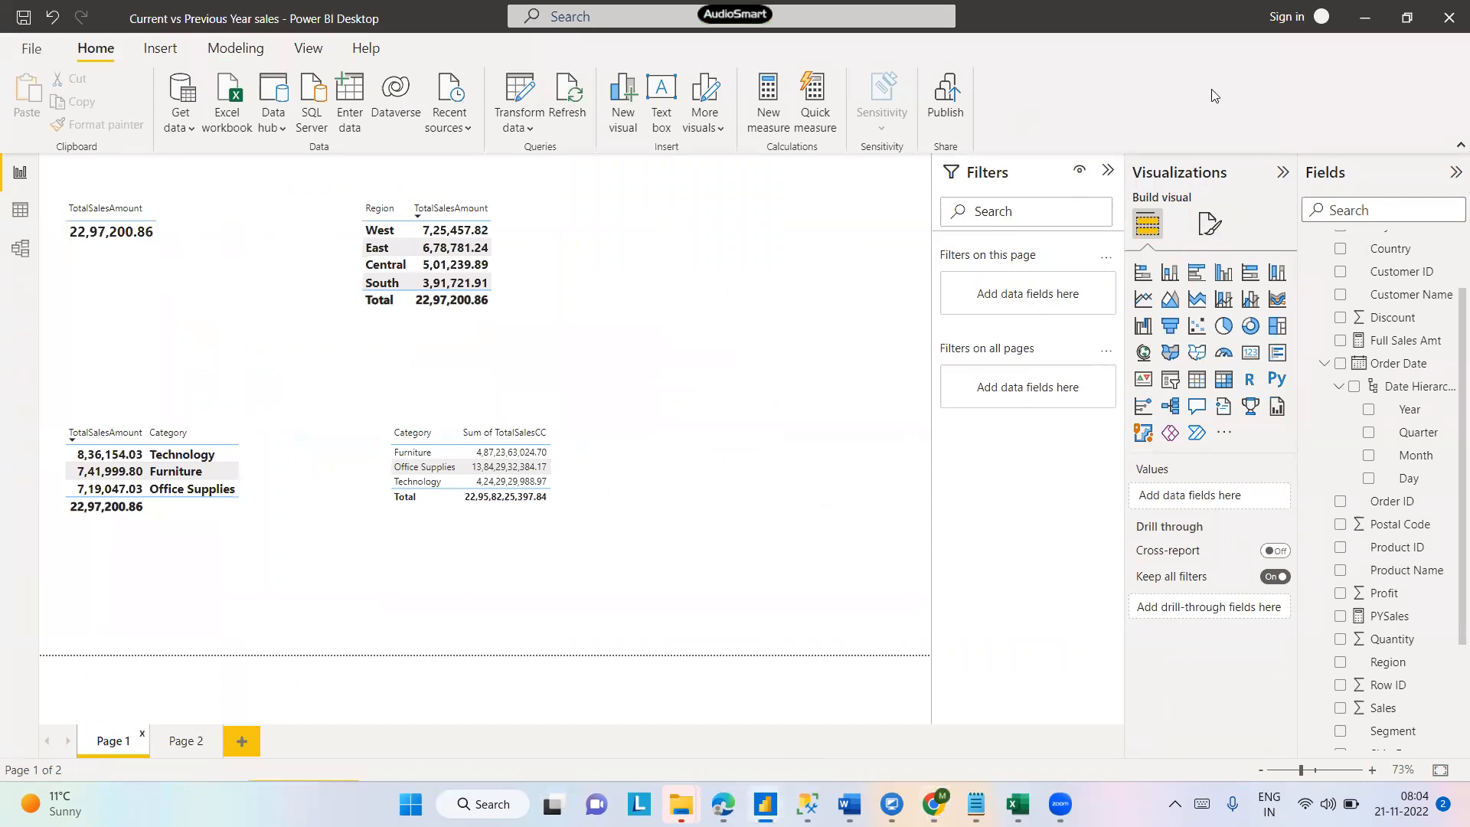
pyautogui.hotkey('alt', 'Tab')
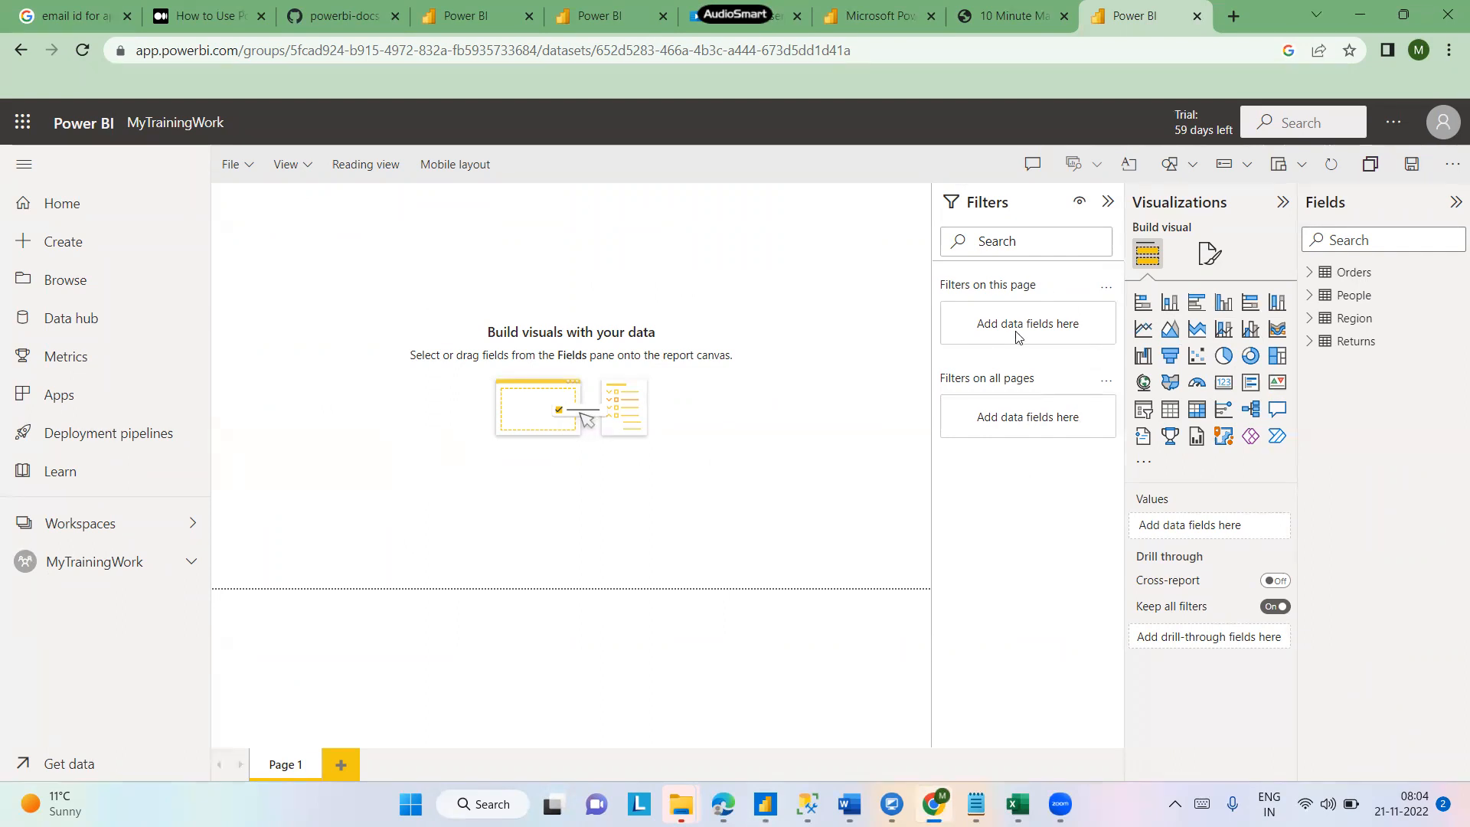
pyautogui.click(1167, 305)
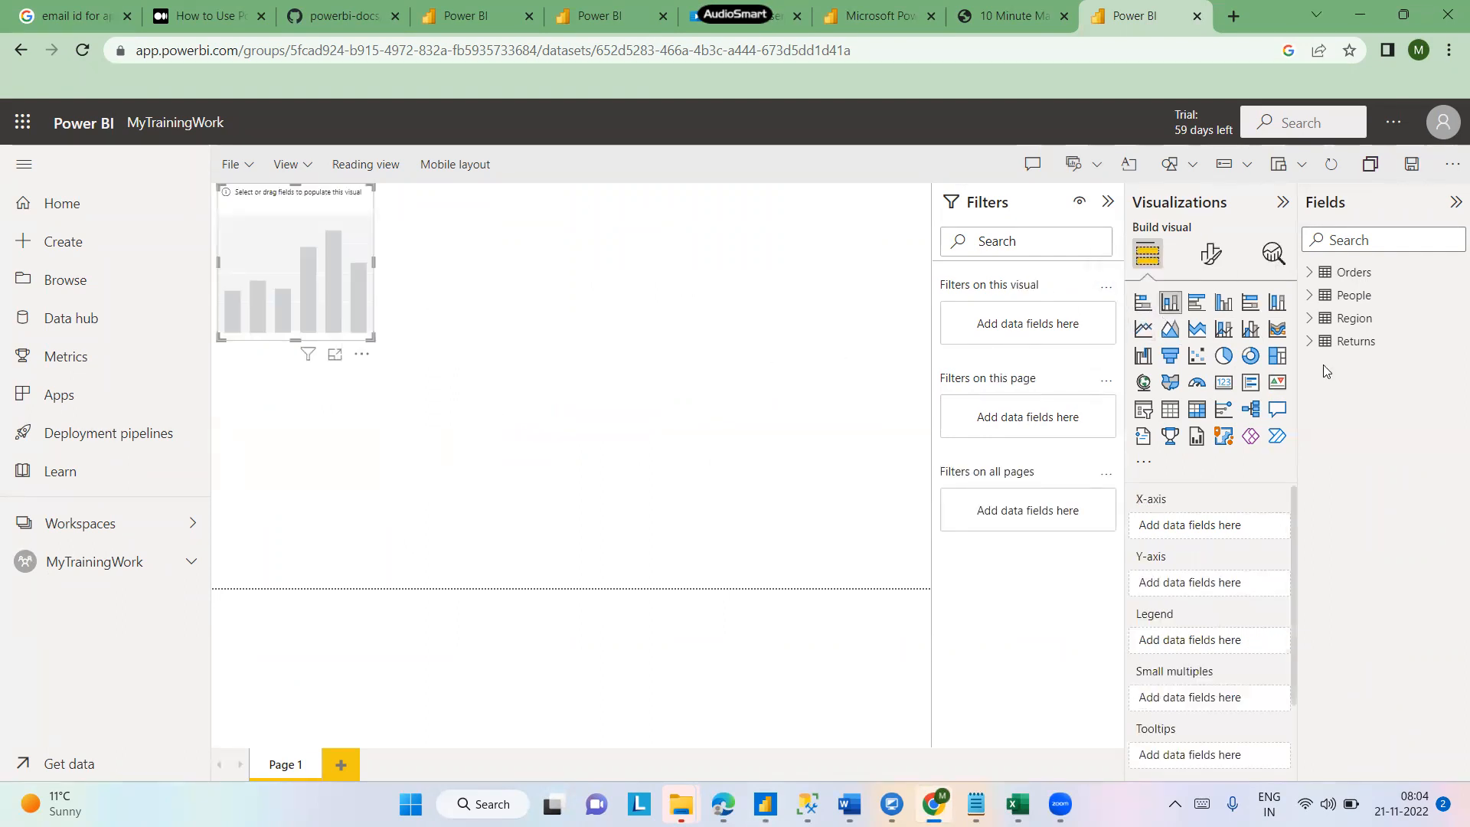
# - Expand the Orders, People, Region and Returns tables to examine their fields
pyautogui.click(1311, 273)
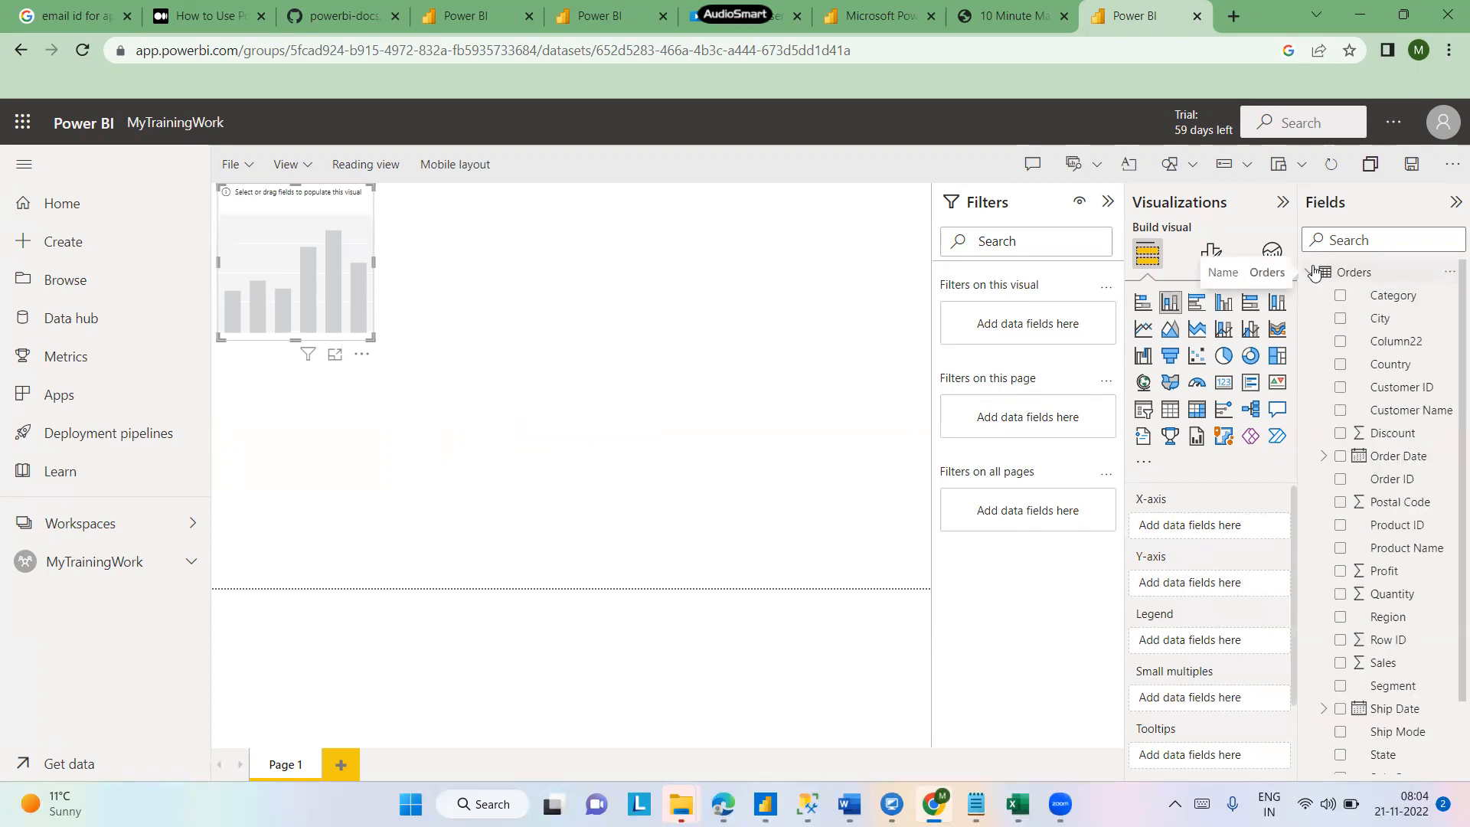
pyautogui.click(1308, 272)
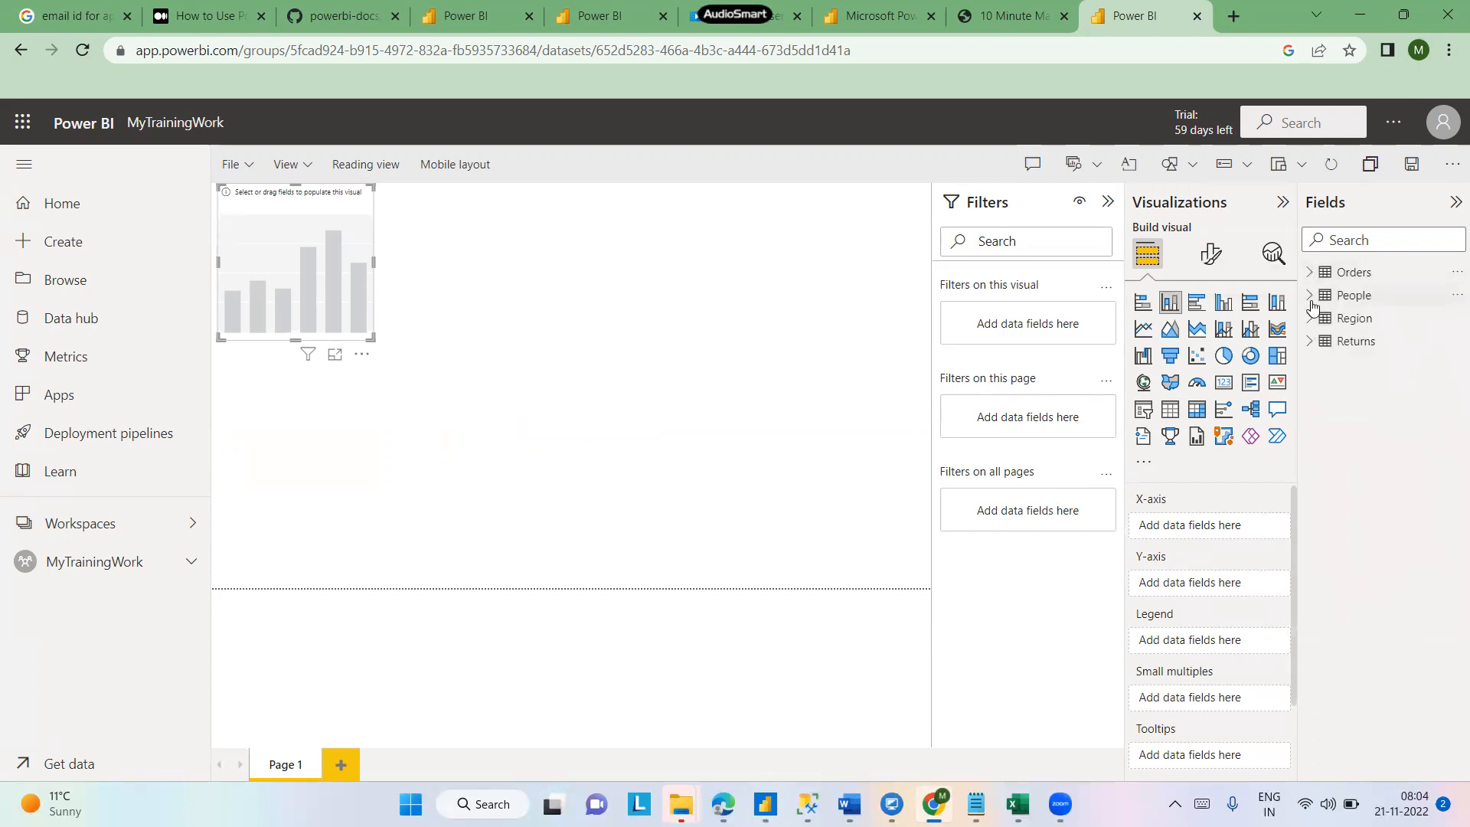
pyautogui.click(1310, 295)
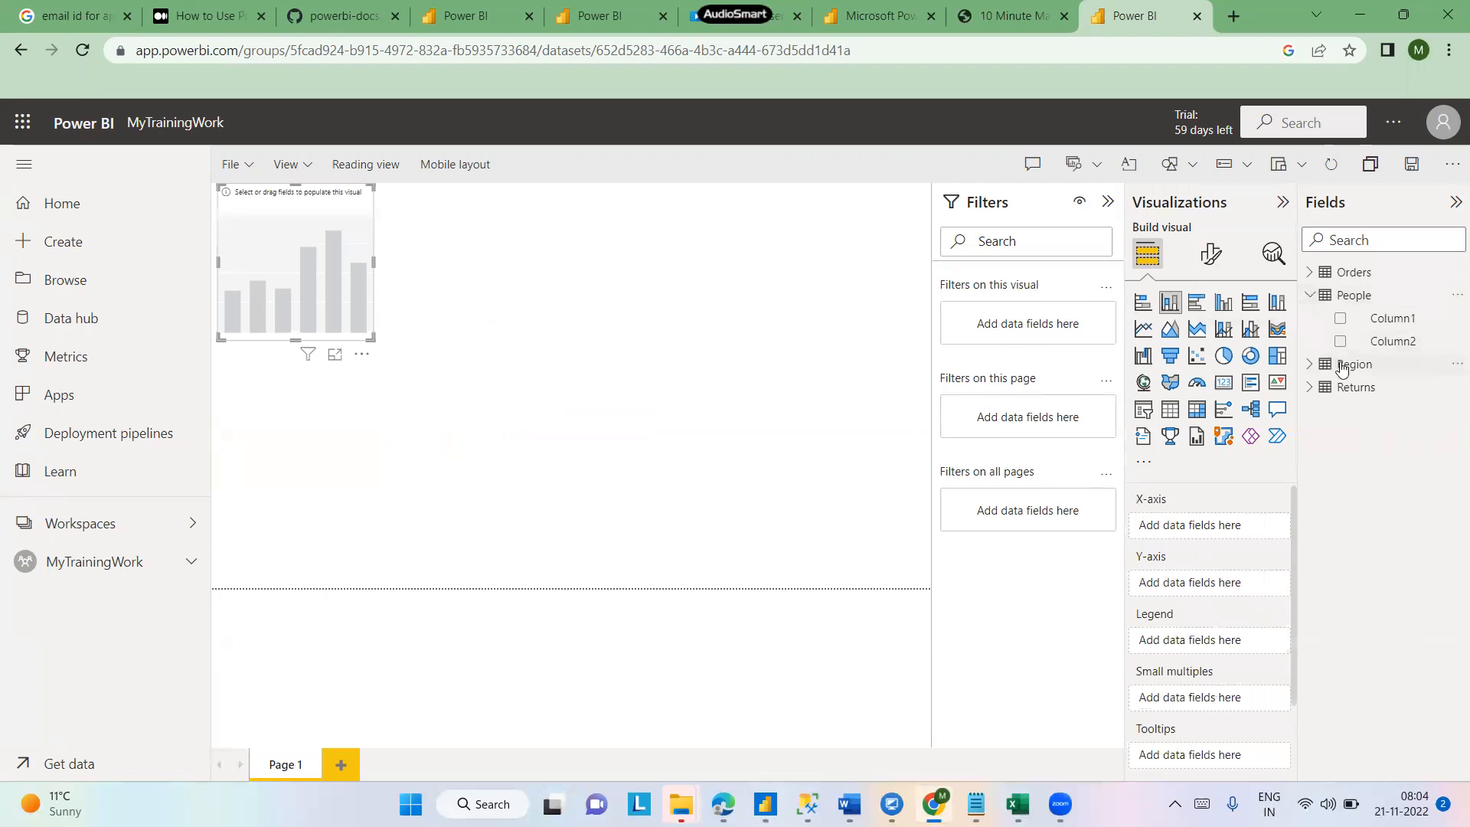
pyautogui.click(1308, 366)
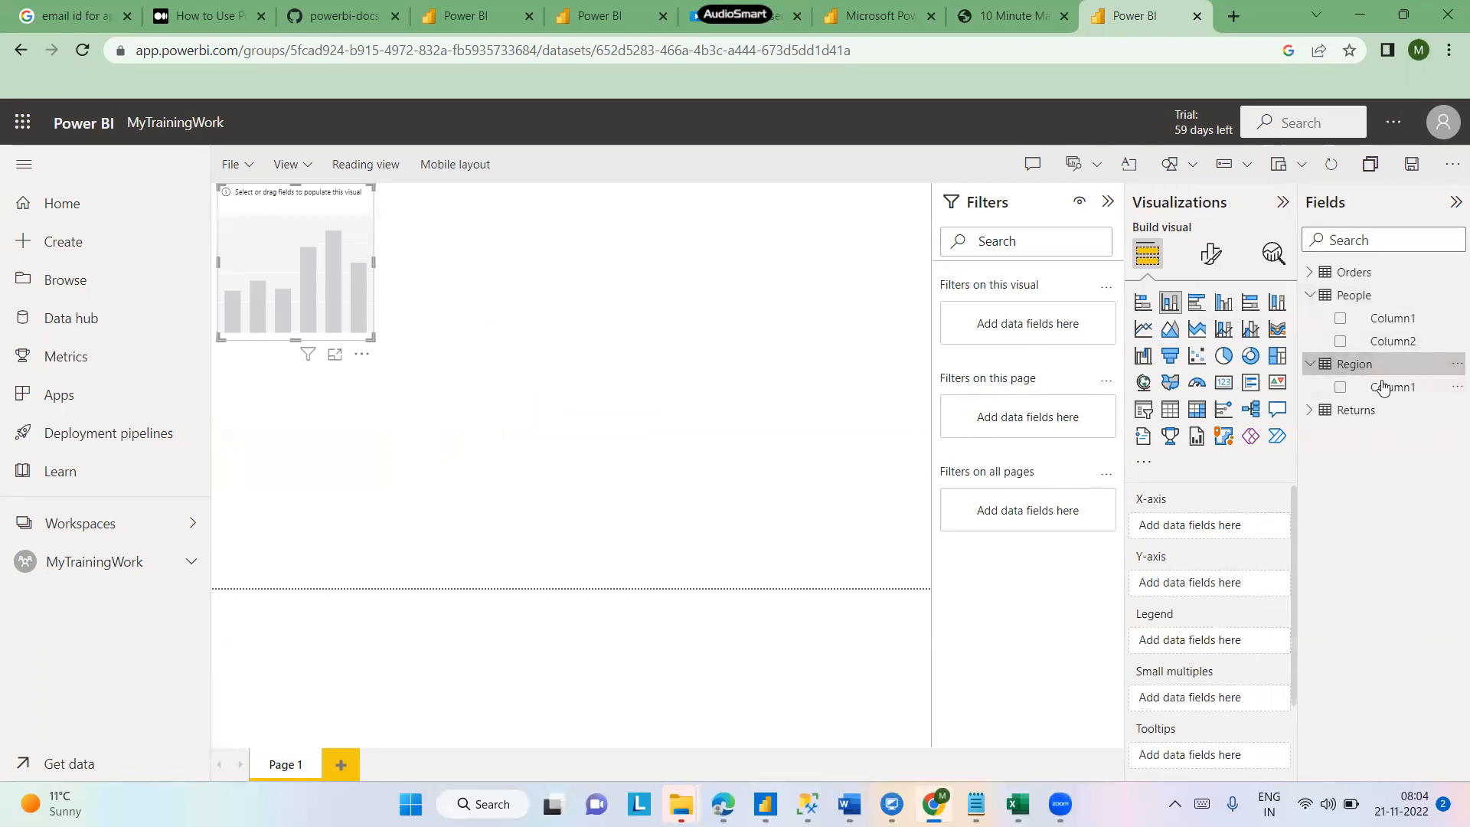
pyautogui.click(1344, 389)
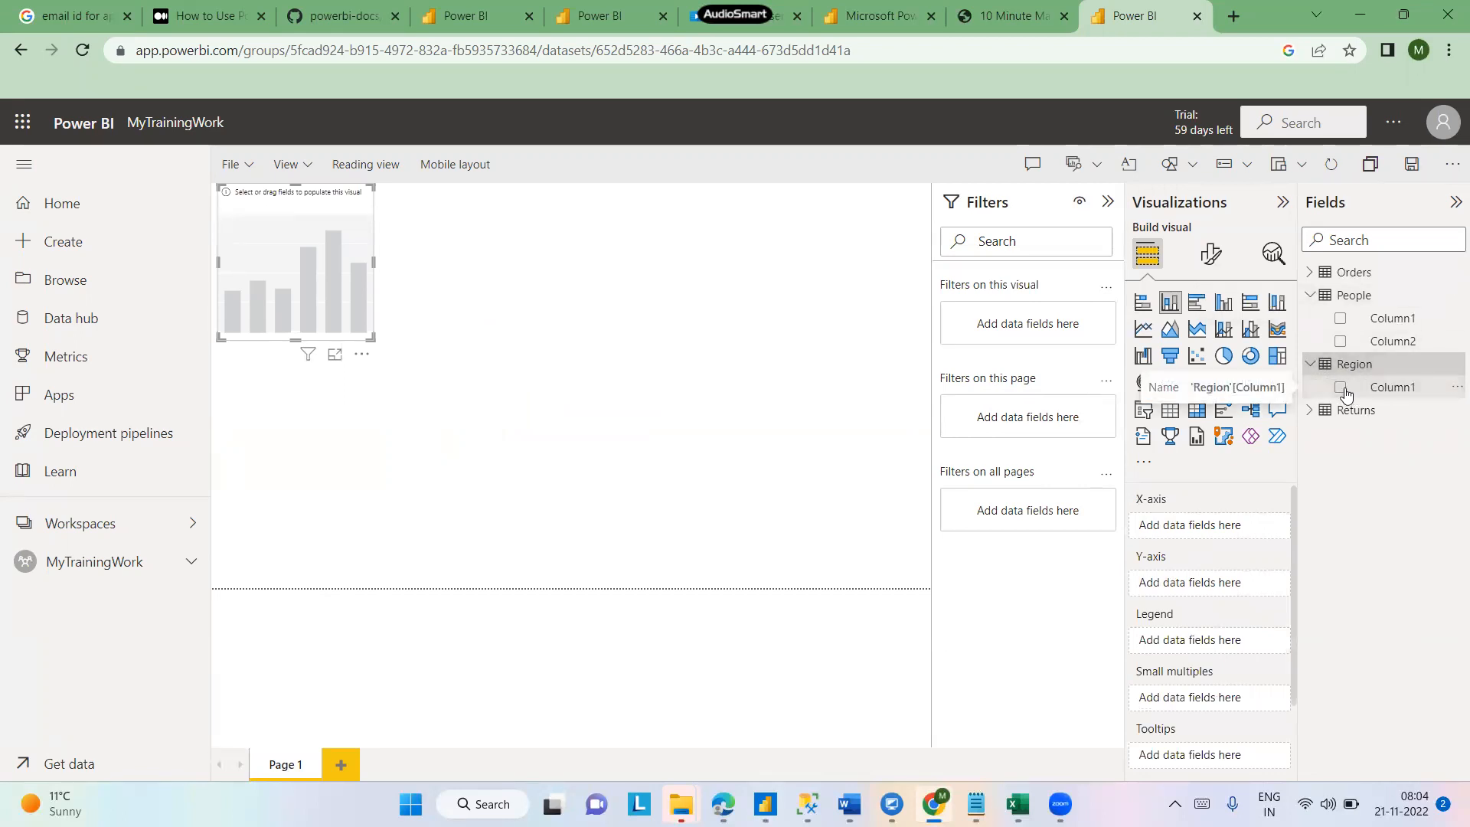
pyautogui.click(1341, 389)
pyautogui.click(1309, 411)
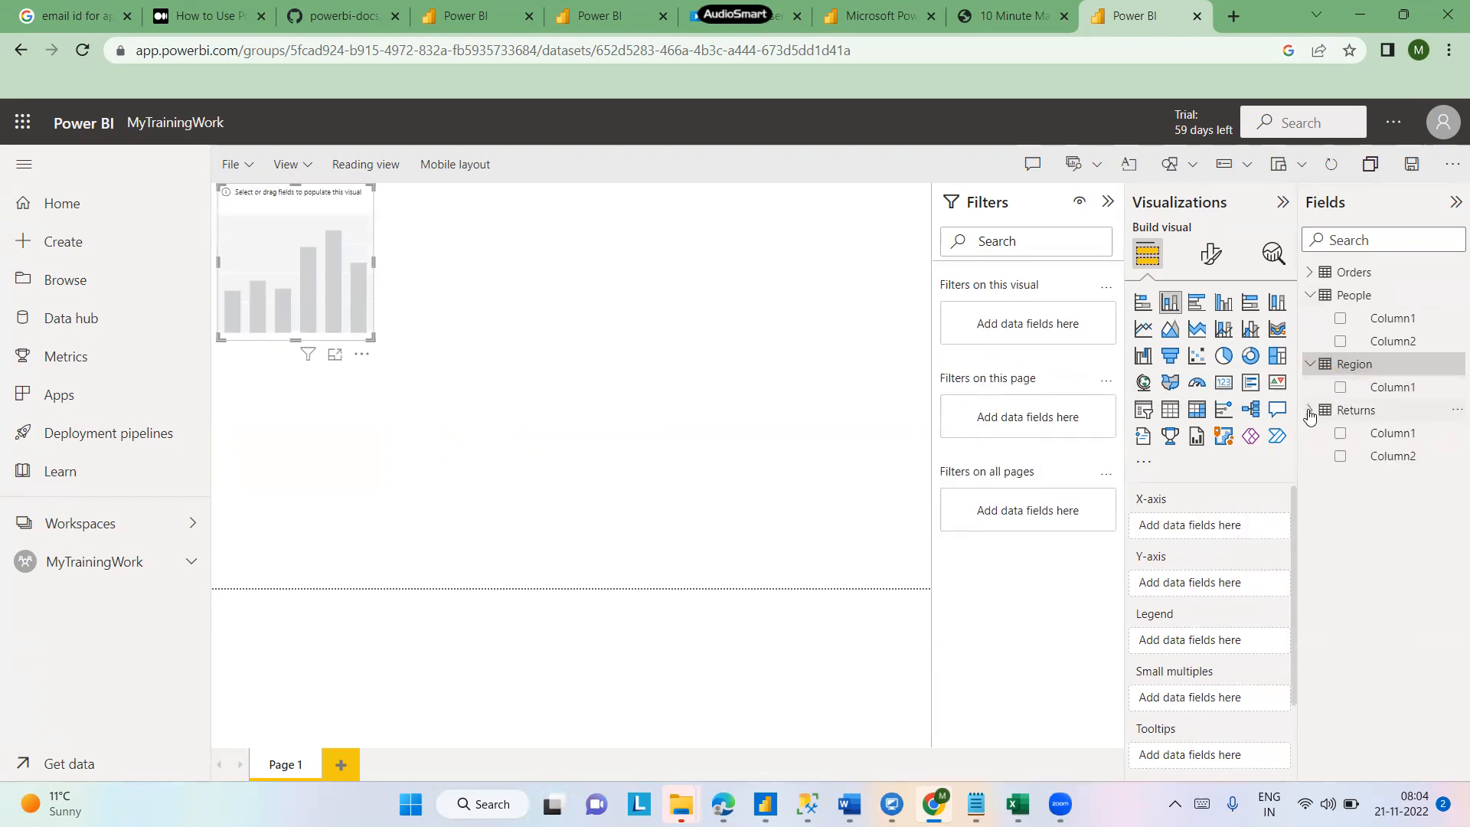
pyautogui.click(1310, 273)
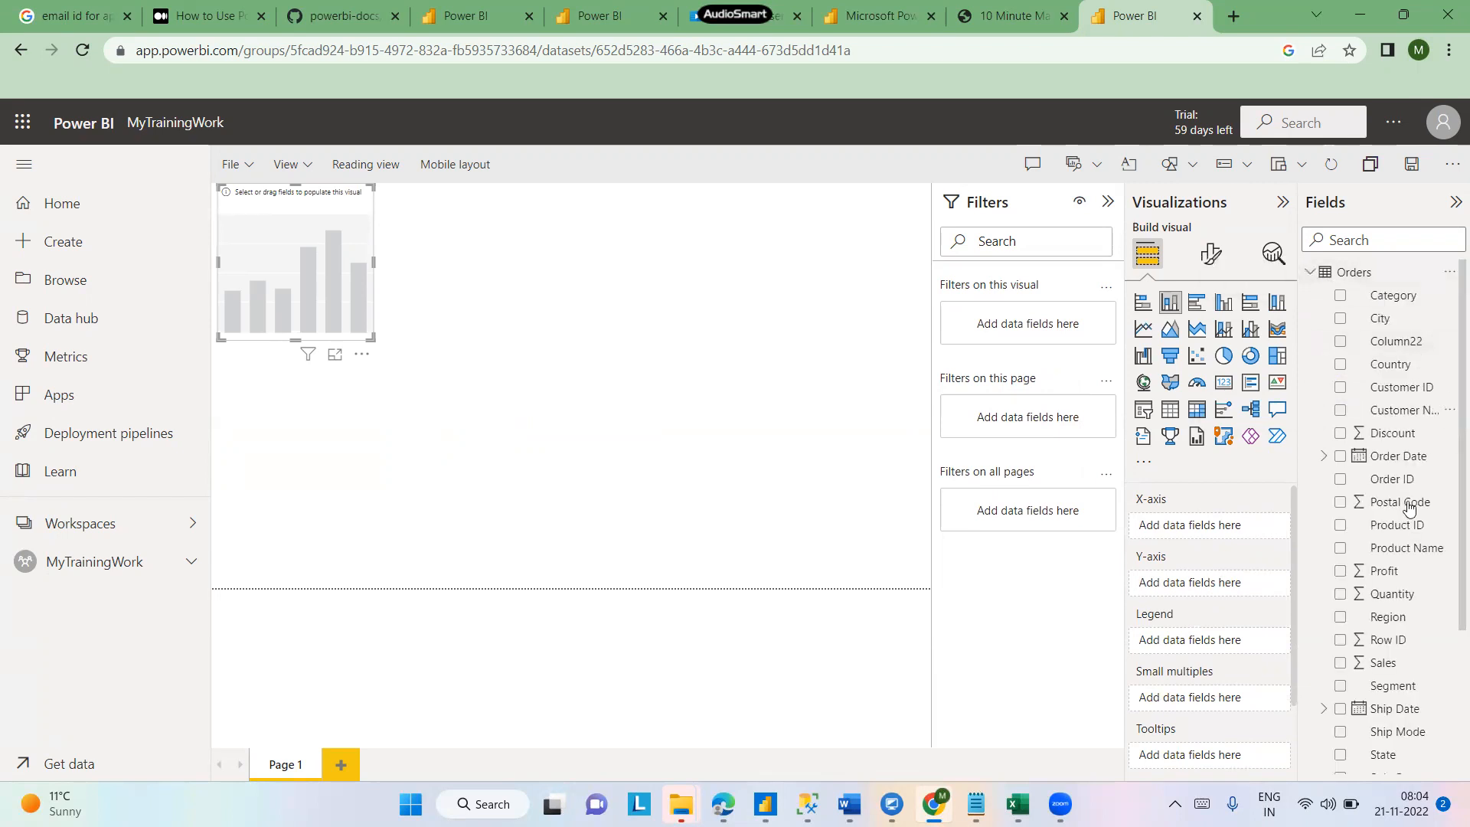
# - Fill the chart with Profit and Region from Orders, then enlarge the visual across the canvas
pyautogui.click(1340, 572)
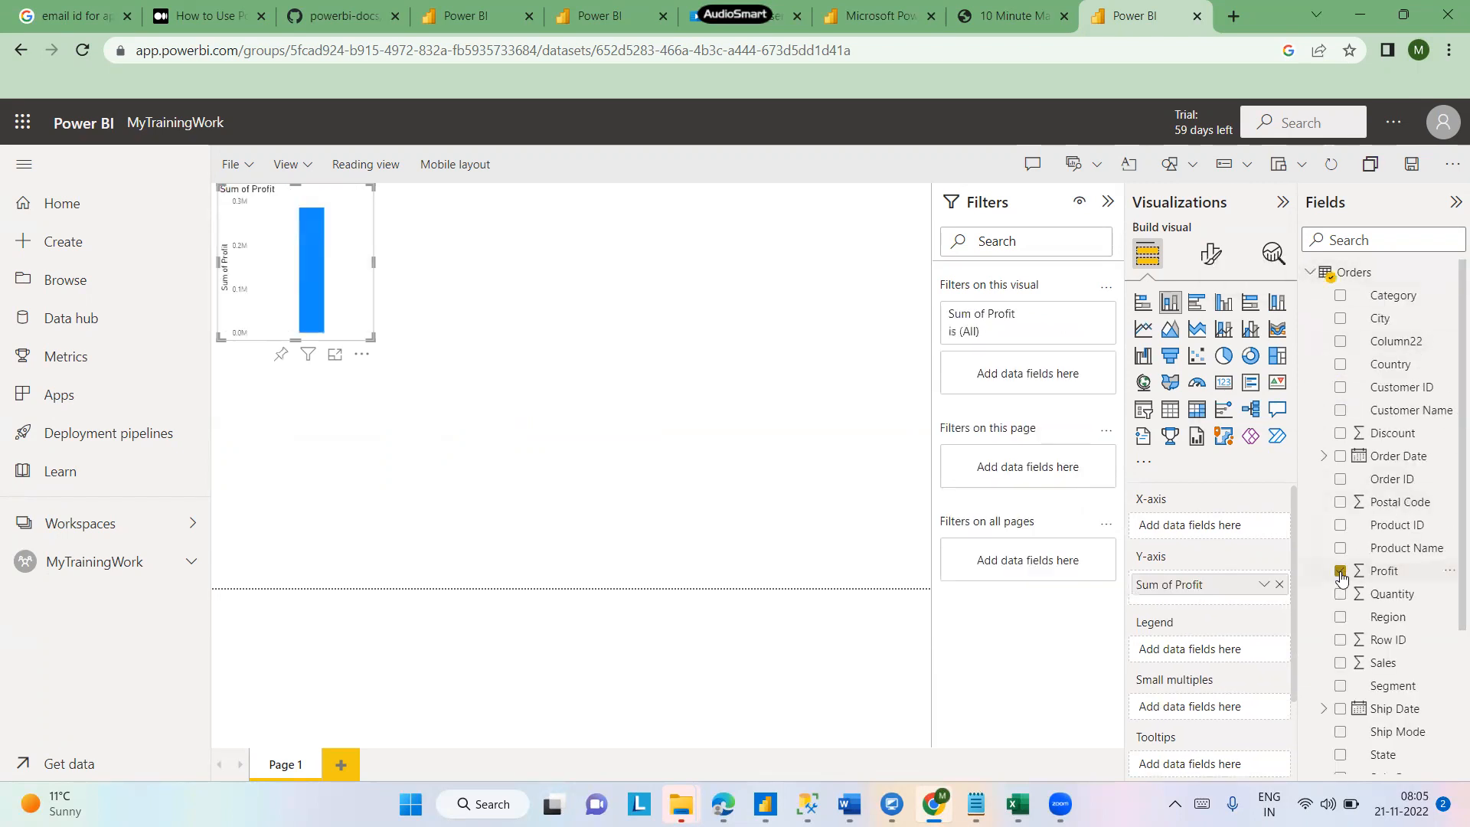
pyautogui.click(1341, 619)
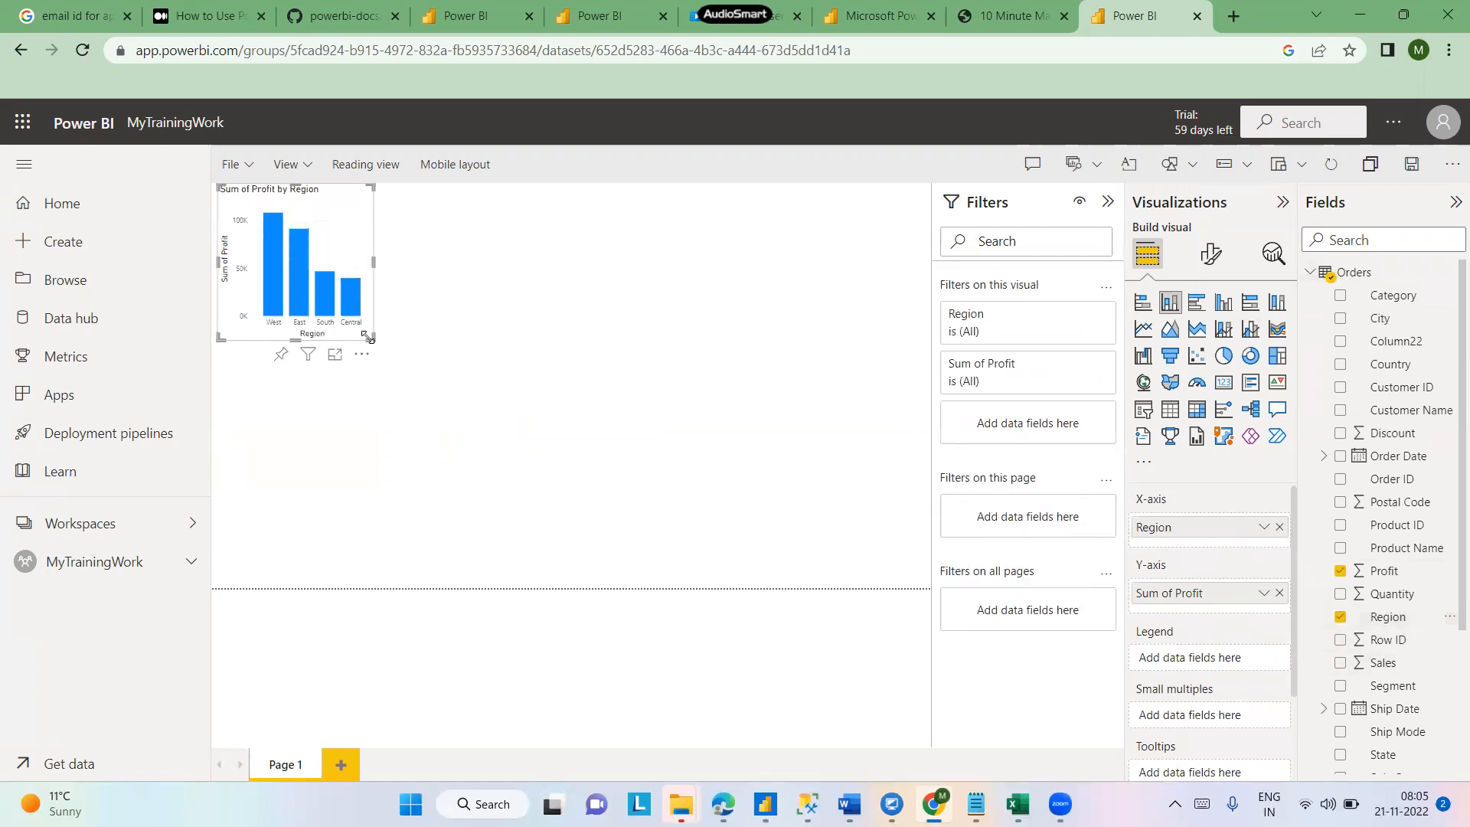
pyautogui.moveTo(367, 337); pyautogui.dragTo(703, 384)
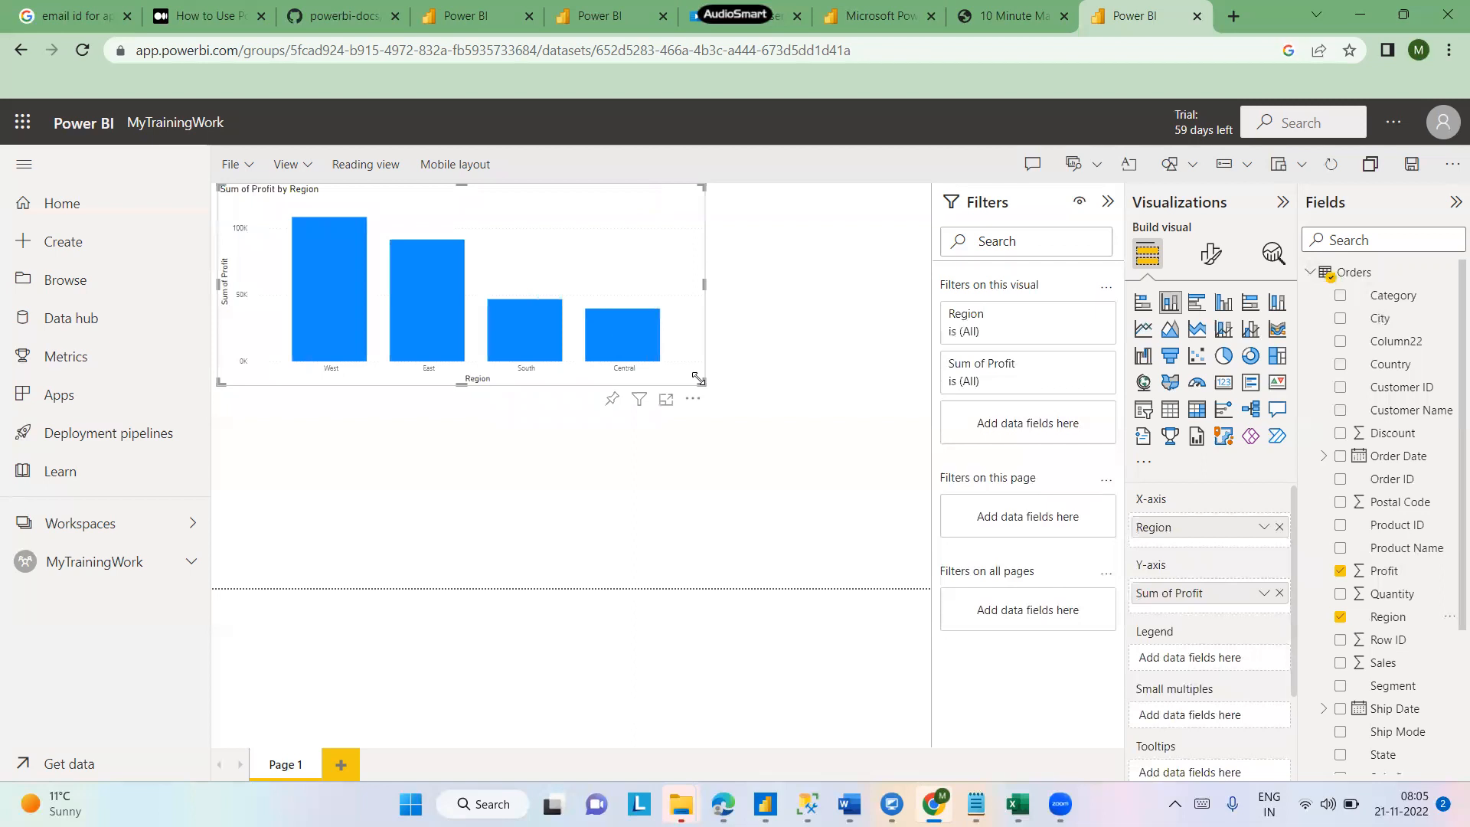
pyautogui.click(748, 478)
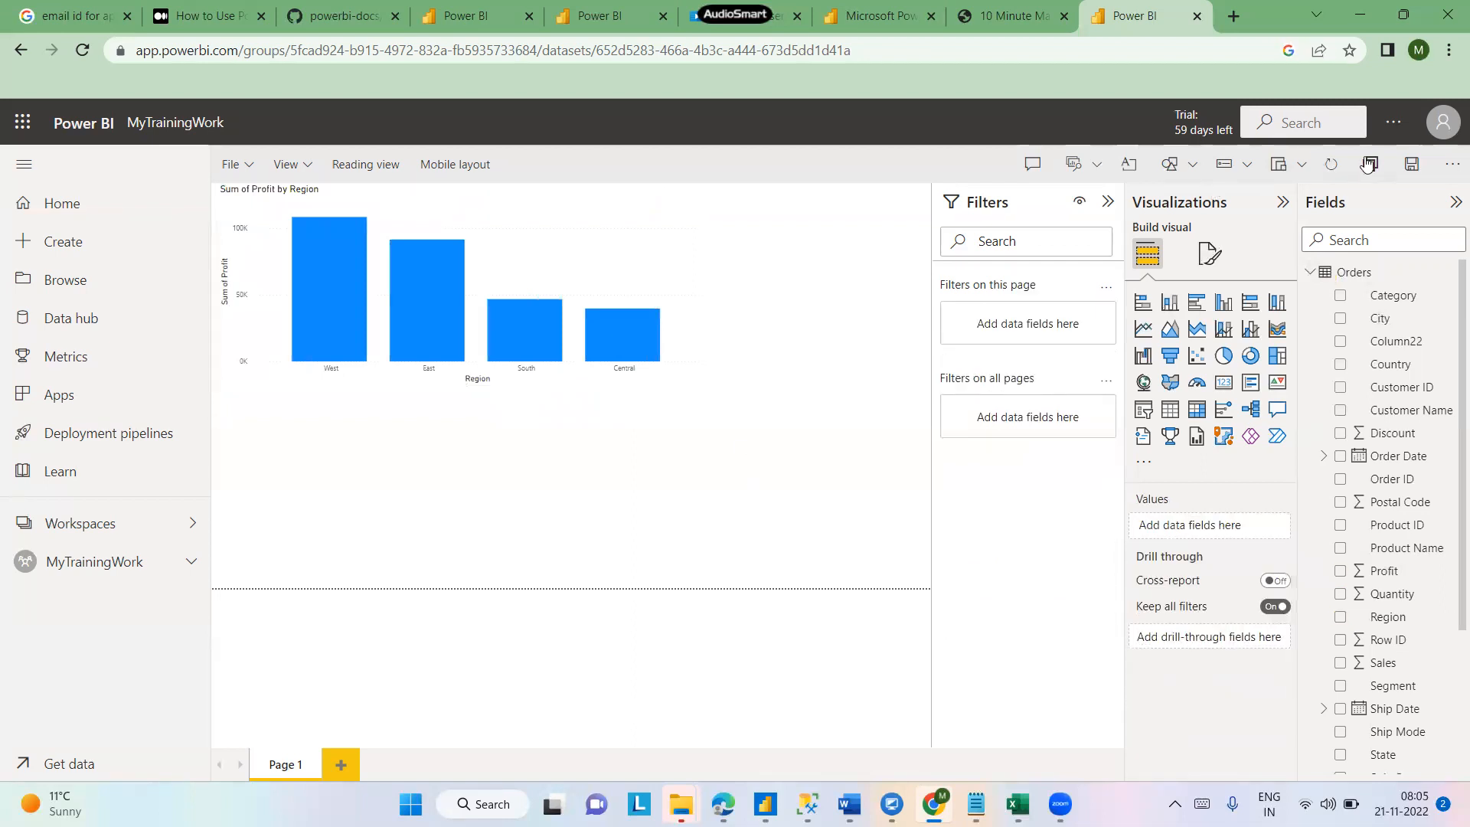
# - Save the new report as SampleReport in the MyTrainingWork workspace
pyautogui.click(1413, 167)
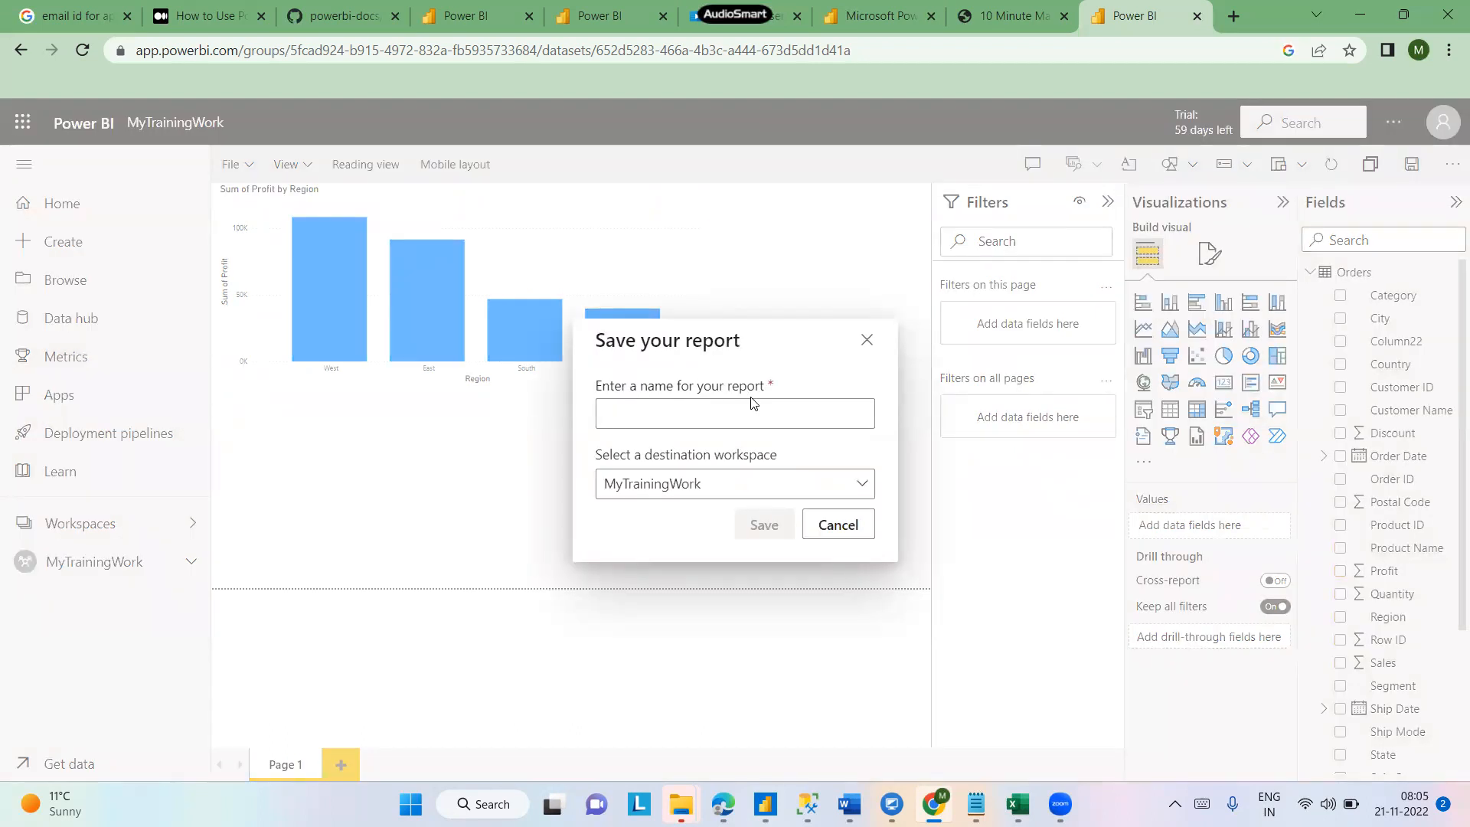
pyautogui.click(862, 484)
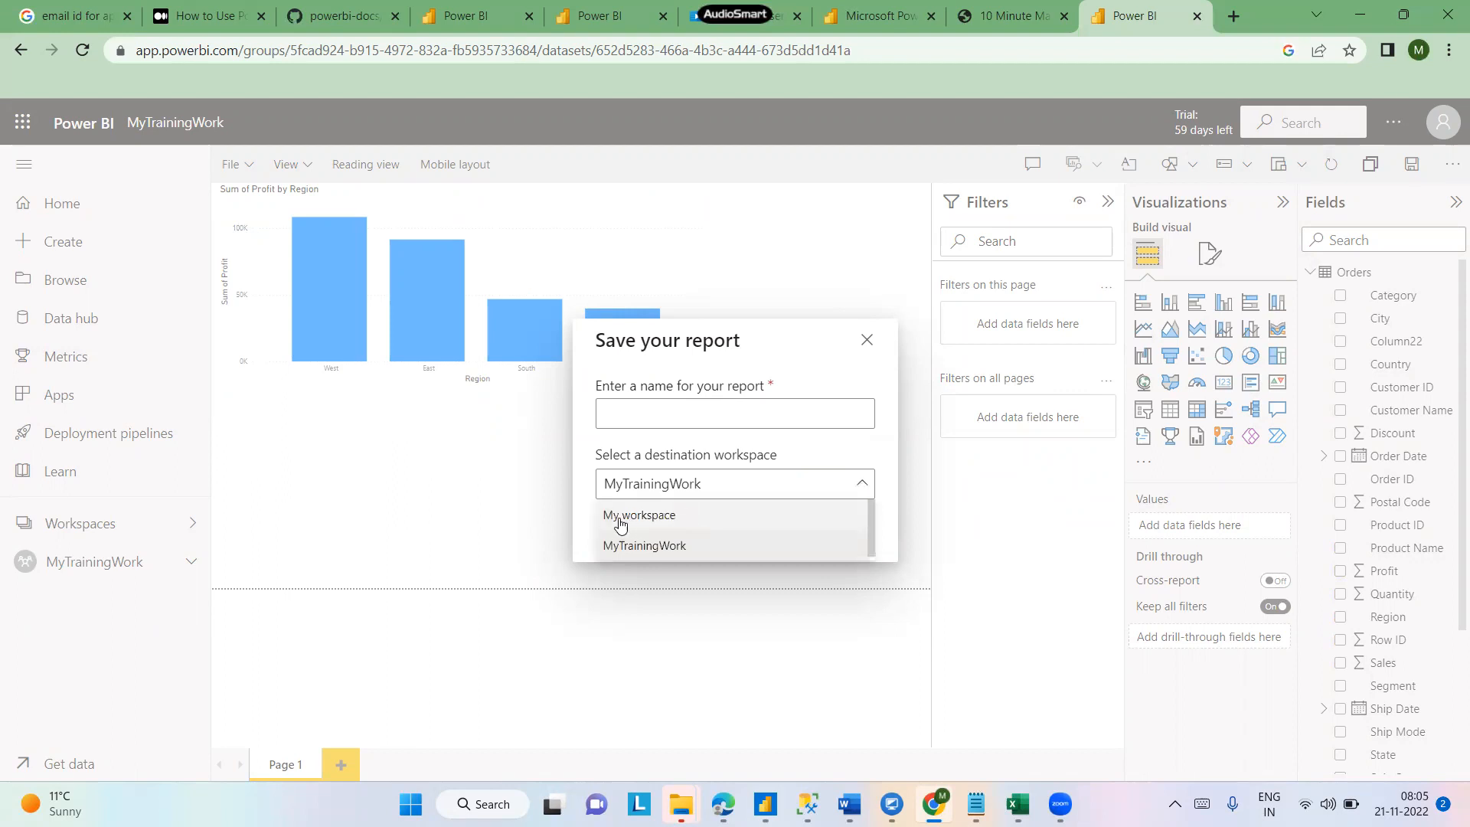
pyautogui.click(826, 448)
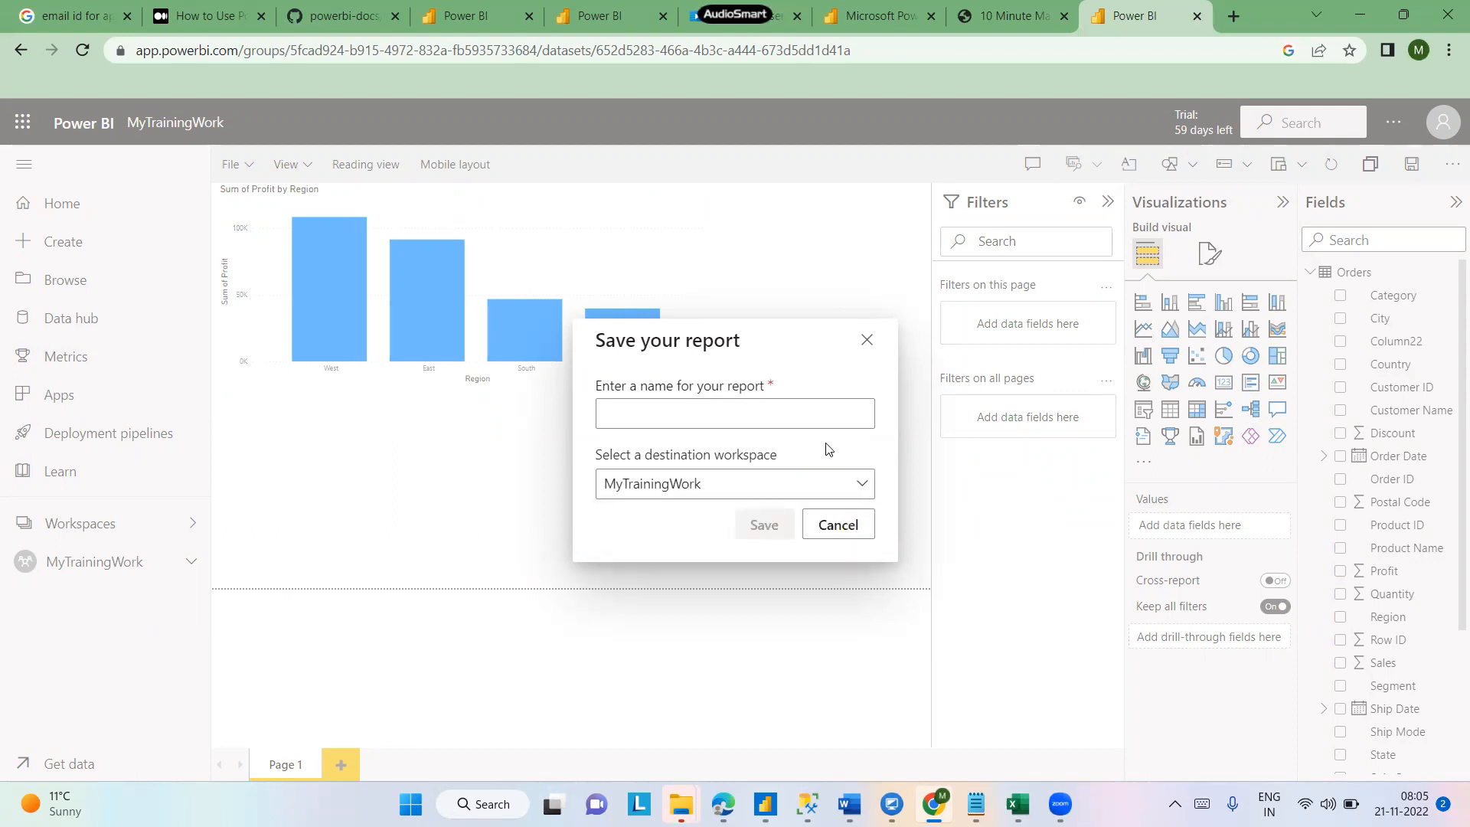
pyautogui.click(653, 411)
pyautogui.write('N')
pyautogui.press('BackSpace')
pyautogui.write('Samp')
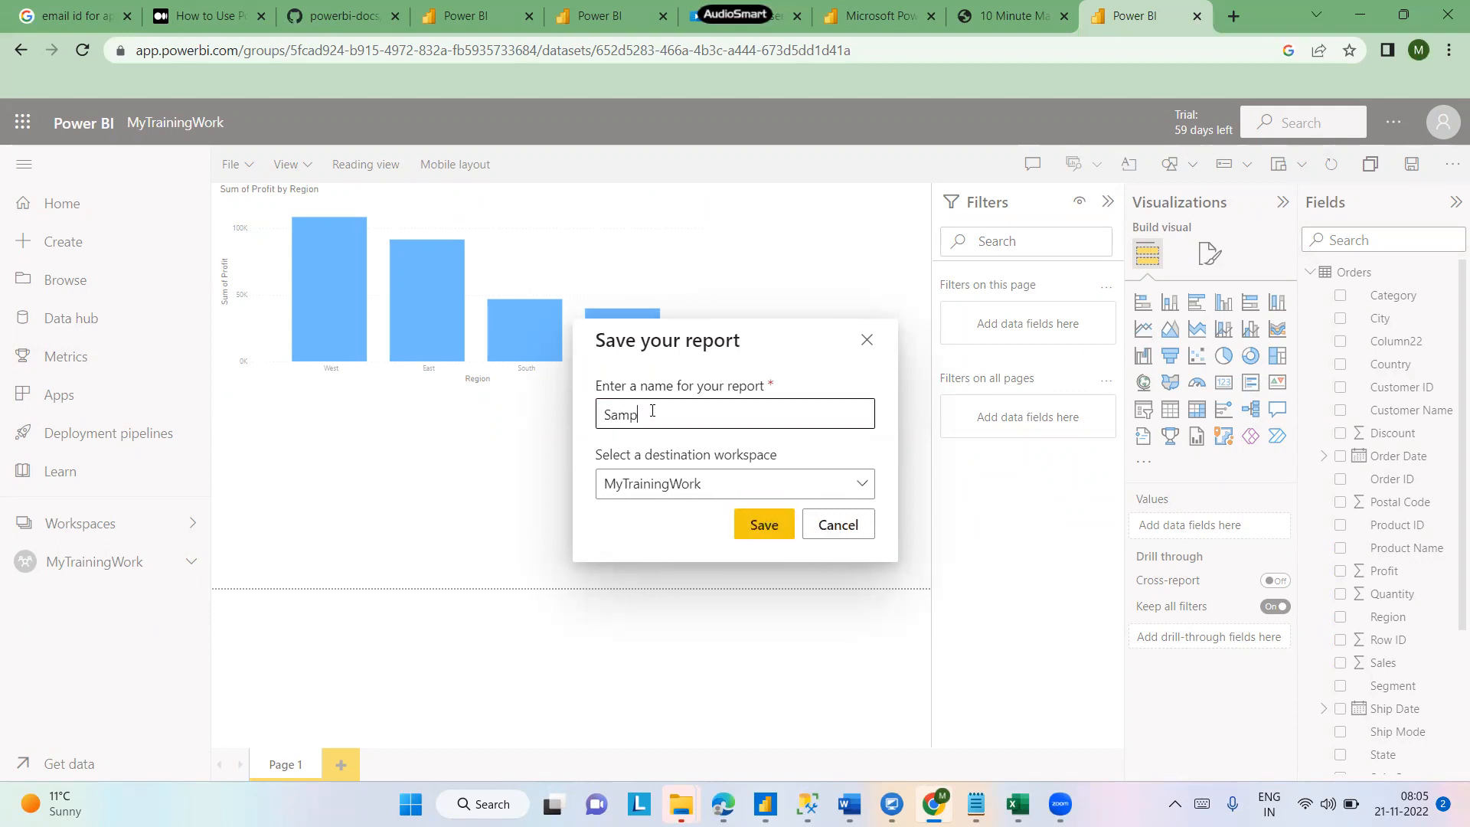
pyautogui.write('leReport')
pyautogui.click(763, 532)
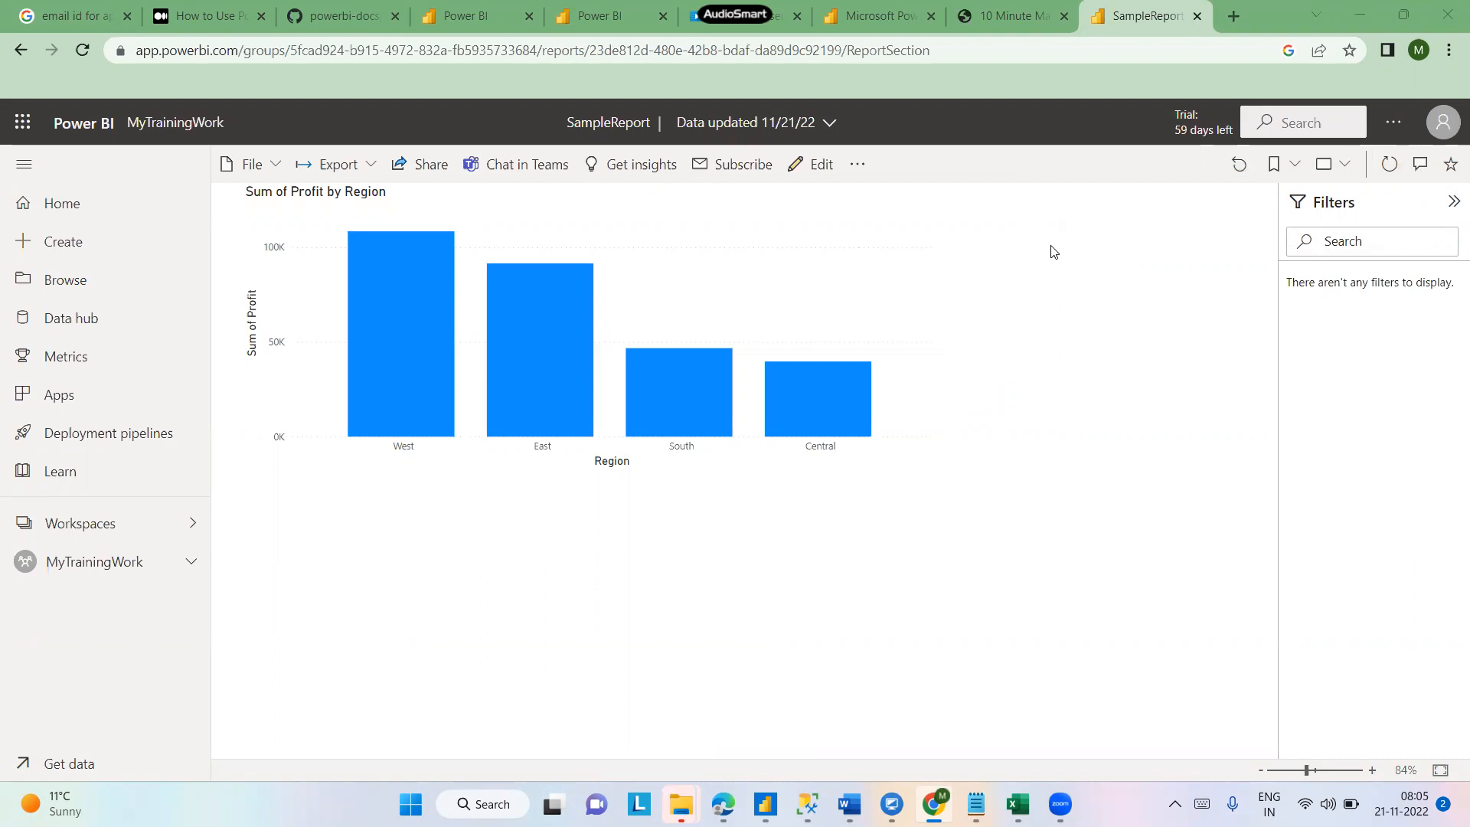
# - Open the Export options, then open the downloaded Page Navigation Excel workbook from the Downloads folder
pyautogui.click(374, 173)
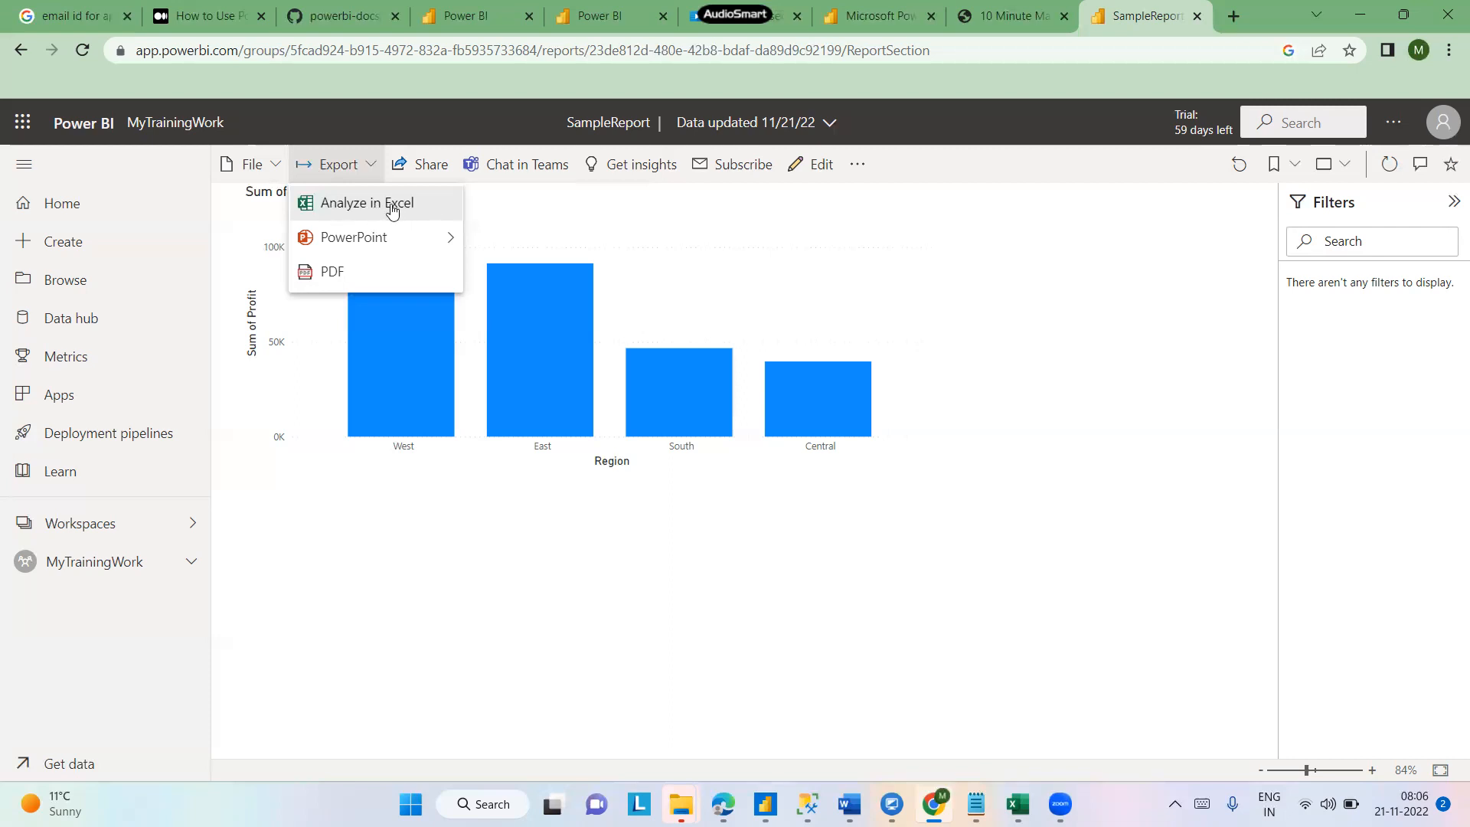
pyautogui.click(681, 803)
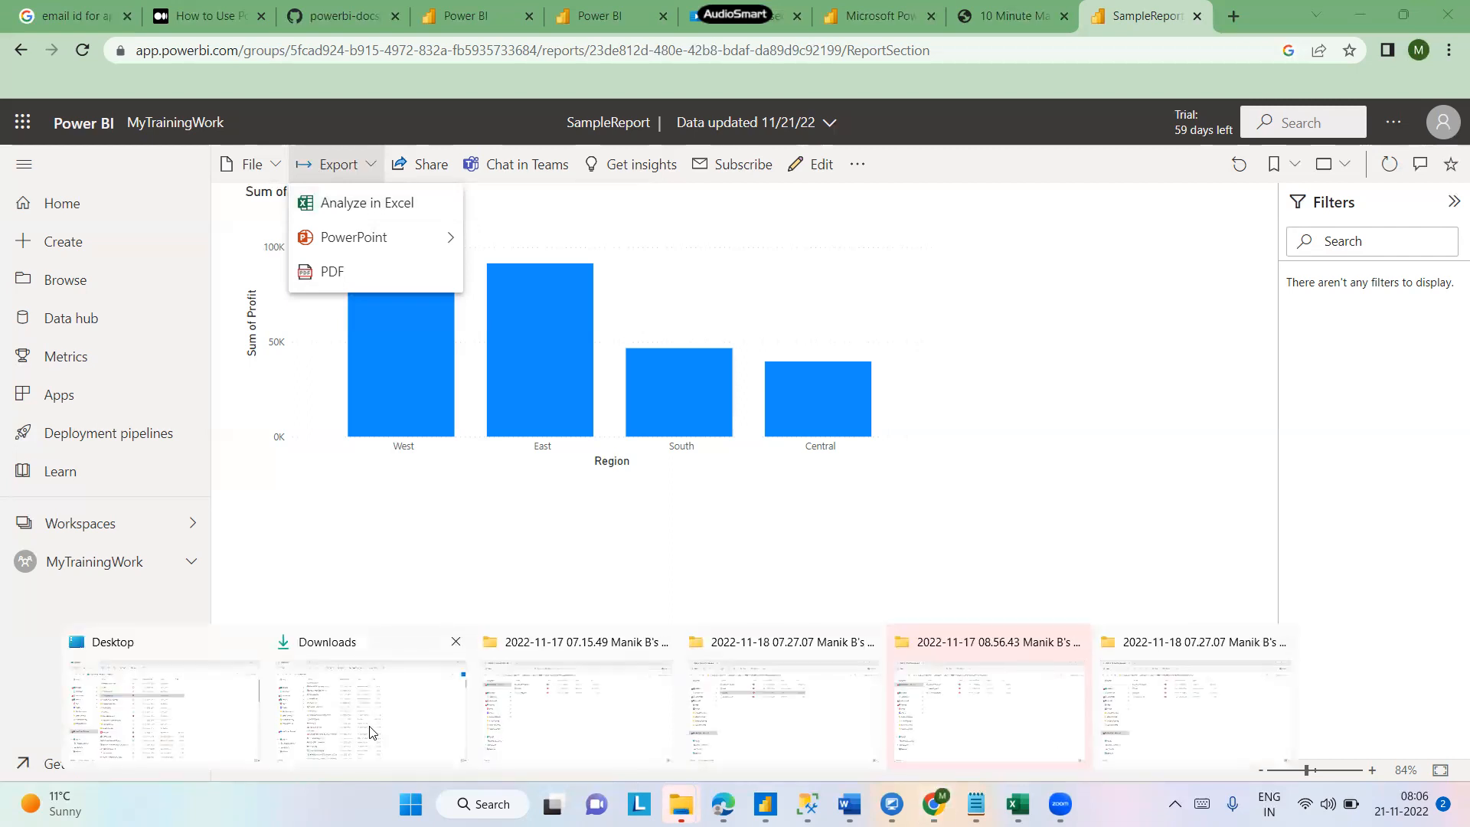
pyautogui.click(370, 733)
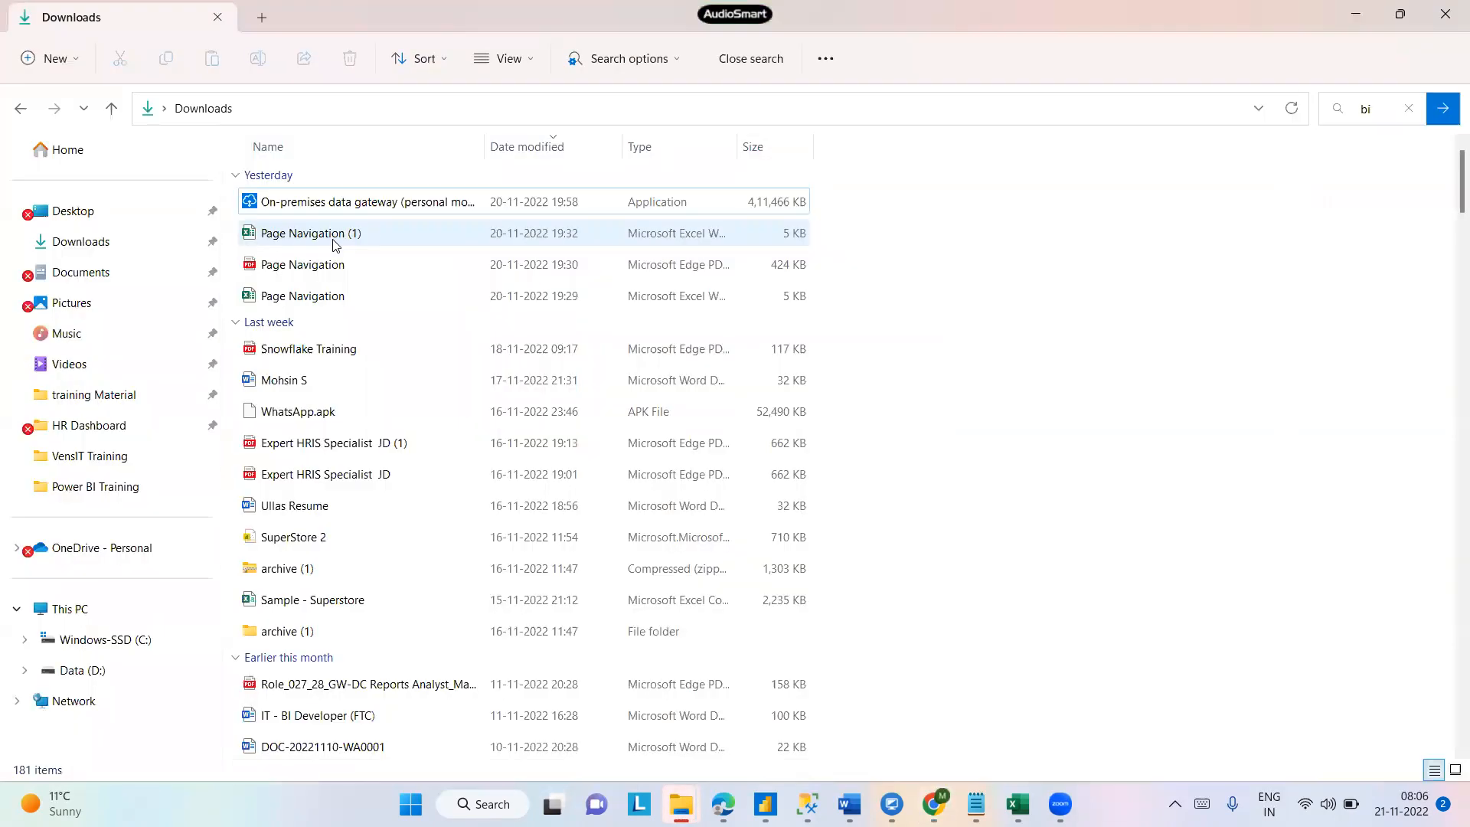
pyautogui.doubleClick(318, 299)
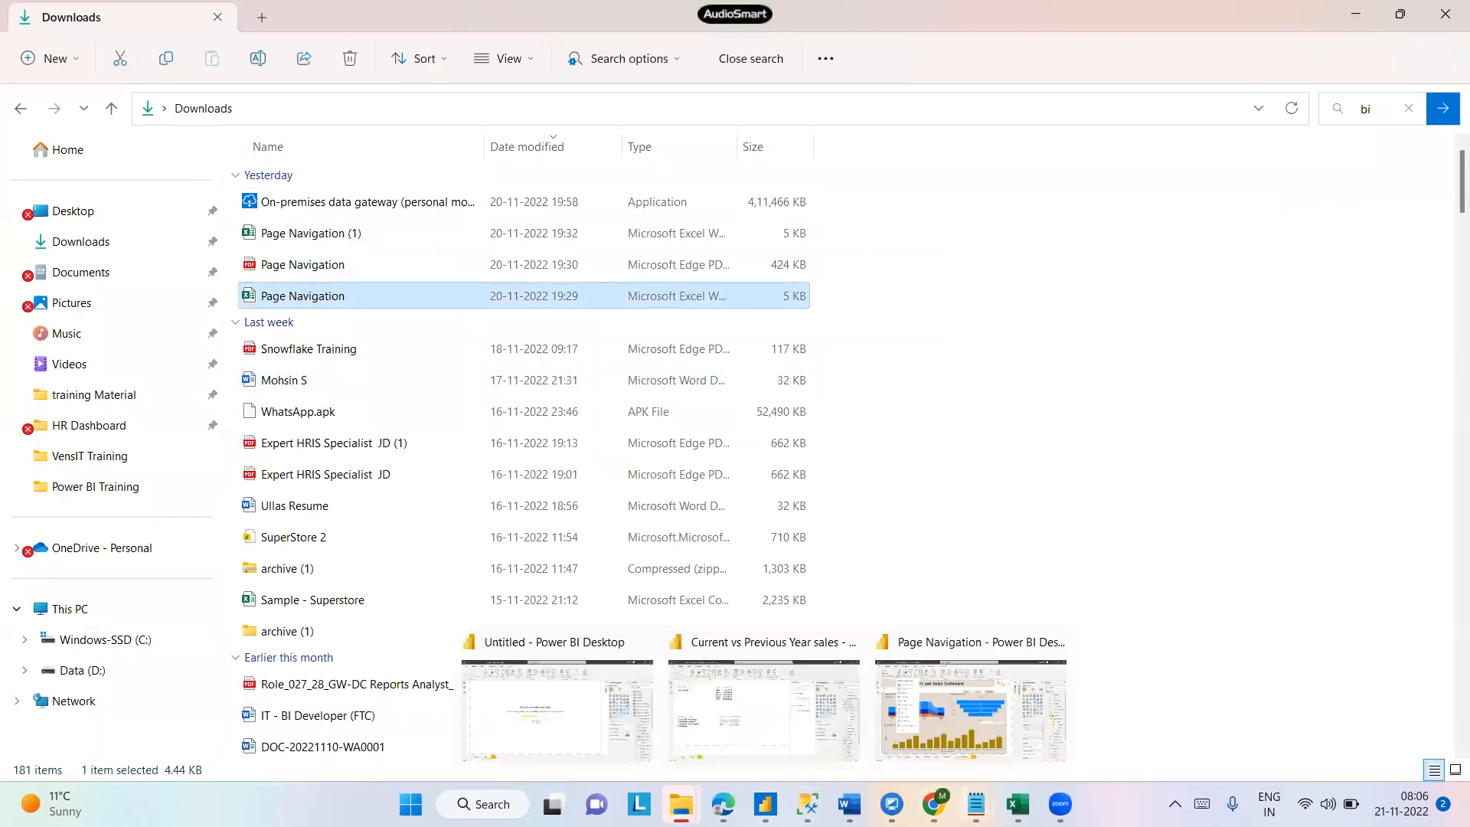
pyautogui.click(934, 804)
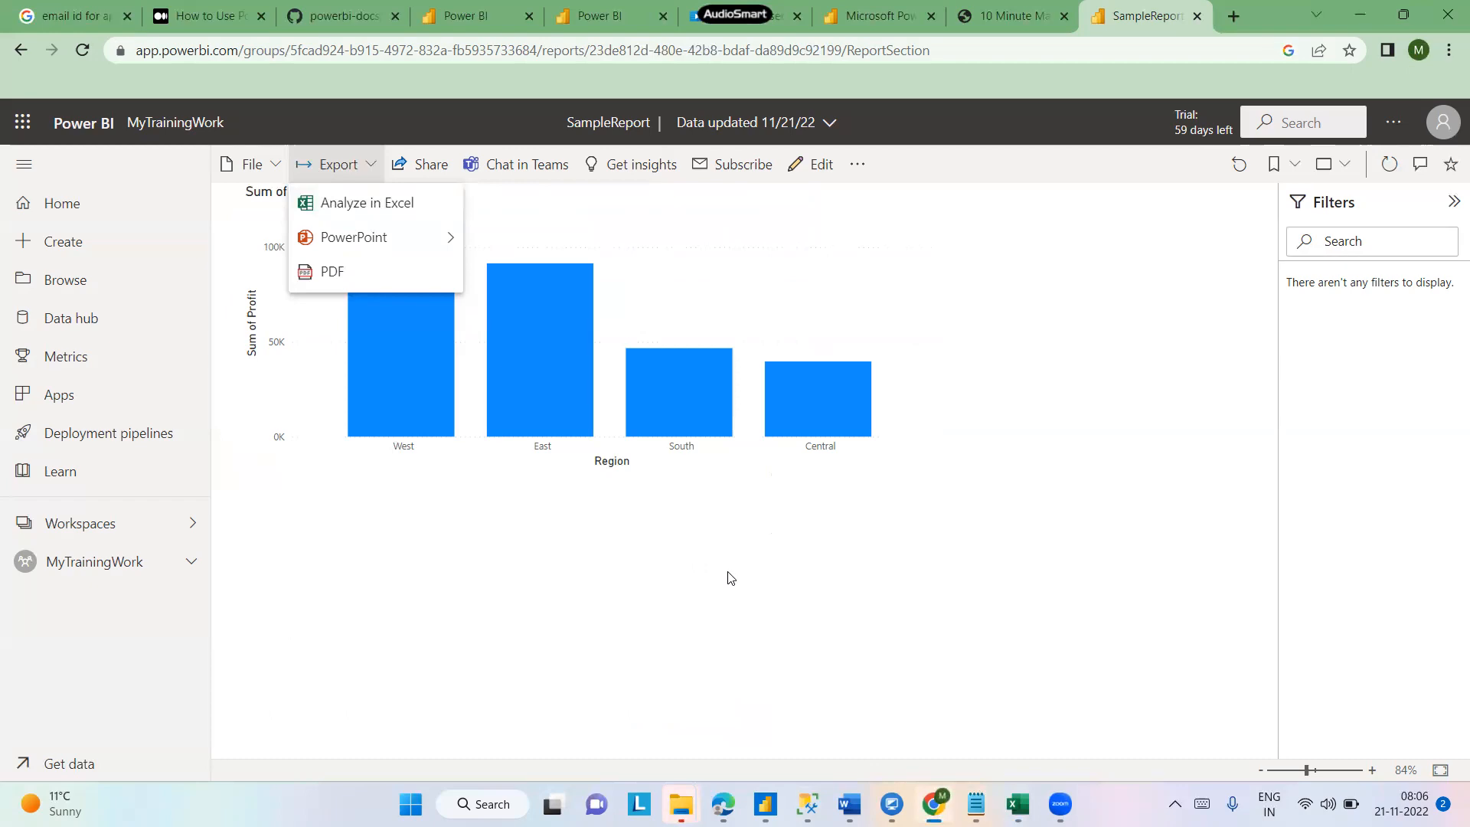
pyautogui.click(1015, 803)
pyautogui.moveTo(1017, 802)
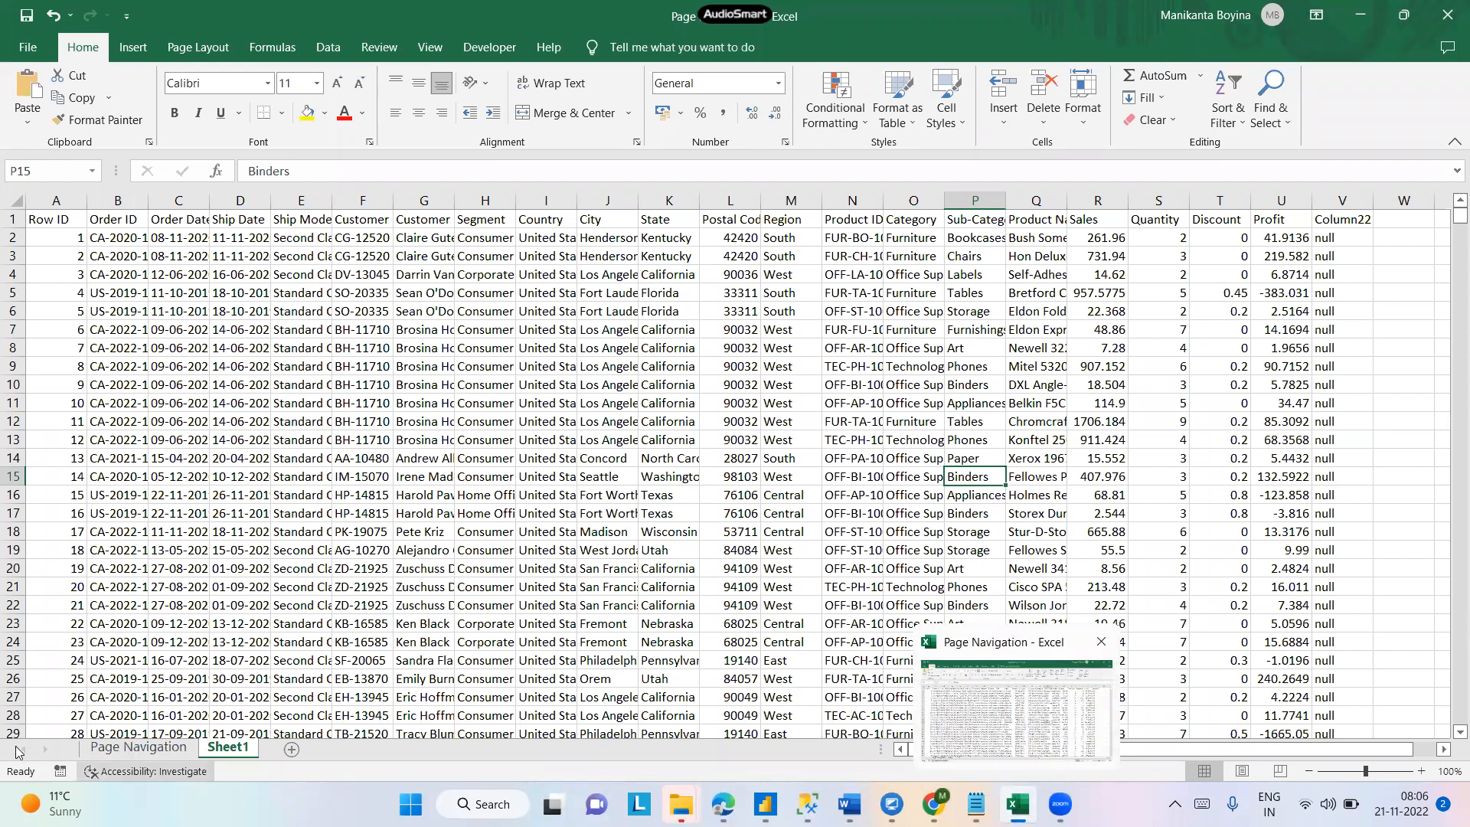
# - Examine the PivotTable on the Page Navigation sheet and expand the Model field list
pyautogui.click(96, 747)
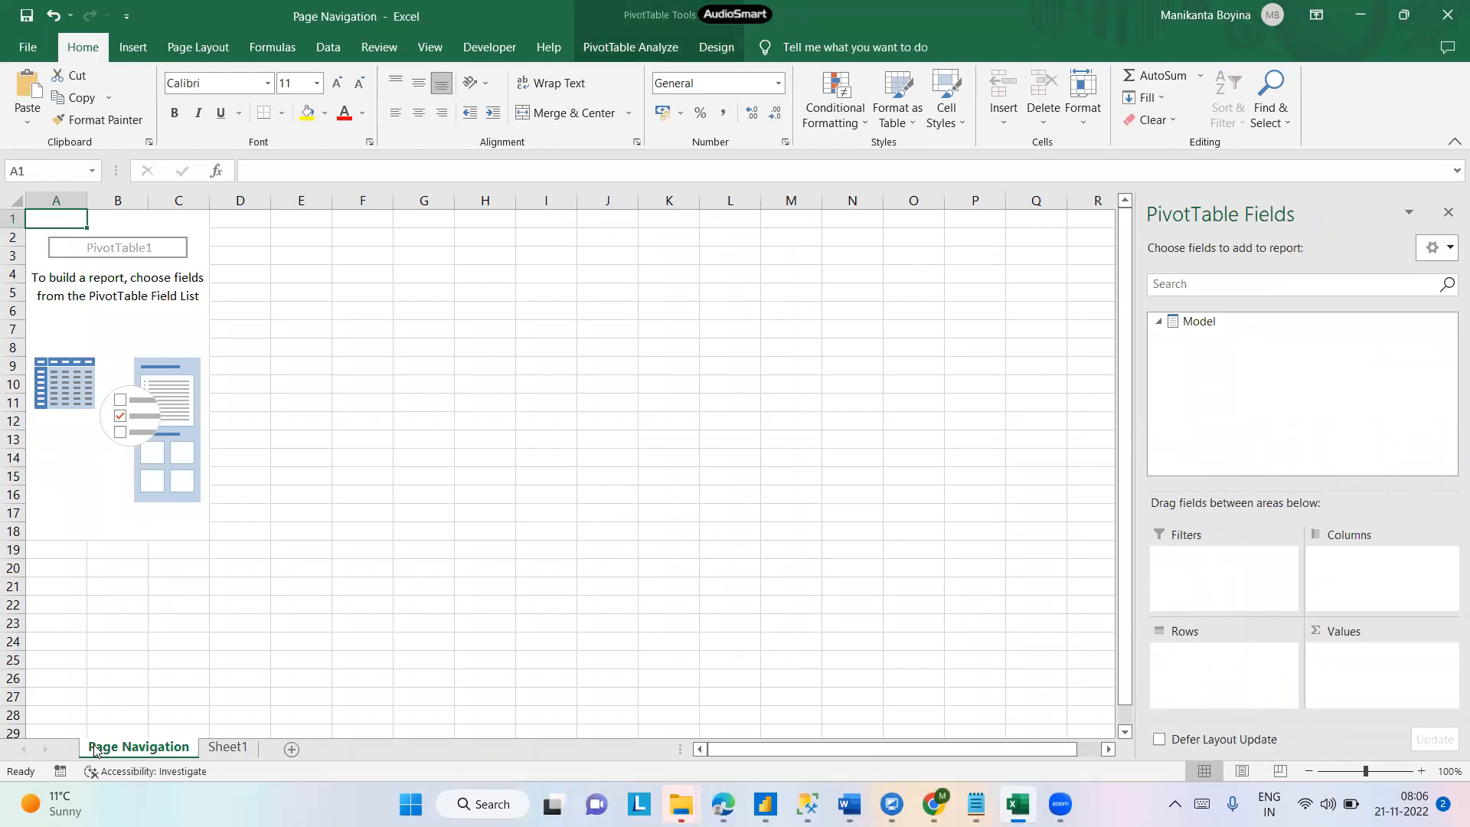
pyautogui.doubleClick(1191, 322)
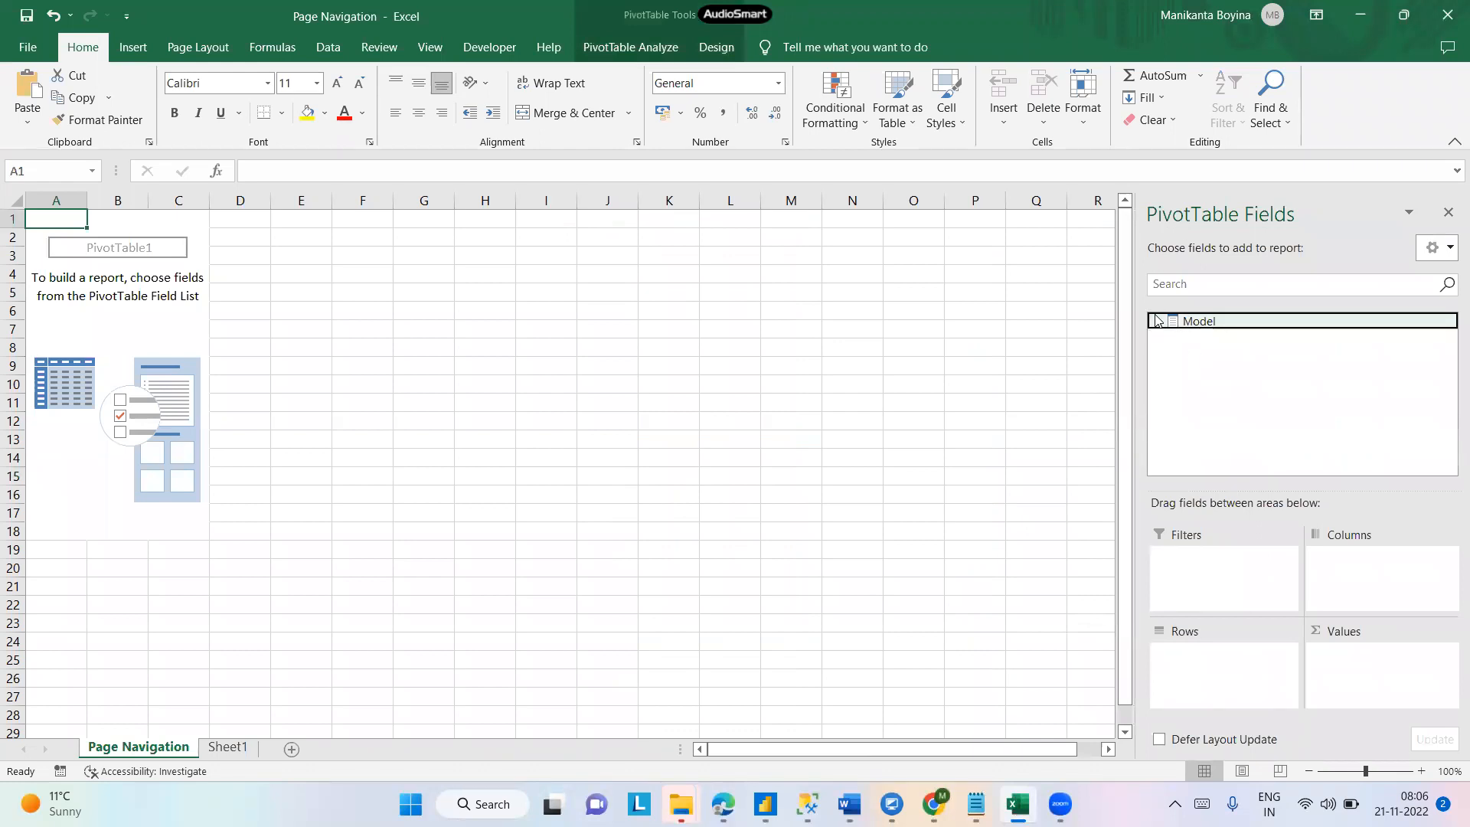
pyautogui.click(1158, 322)
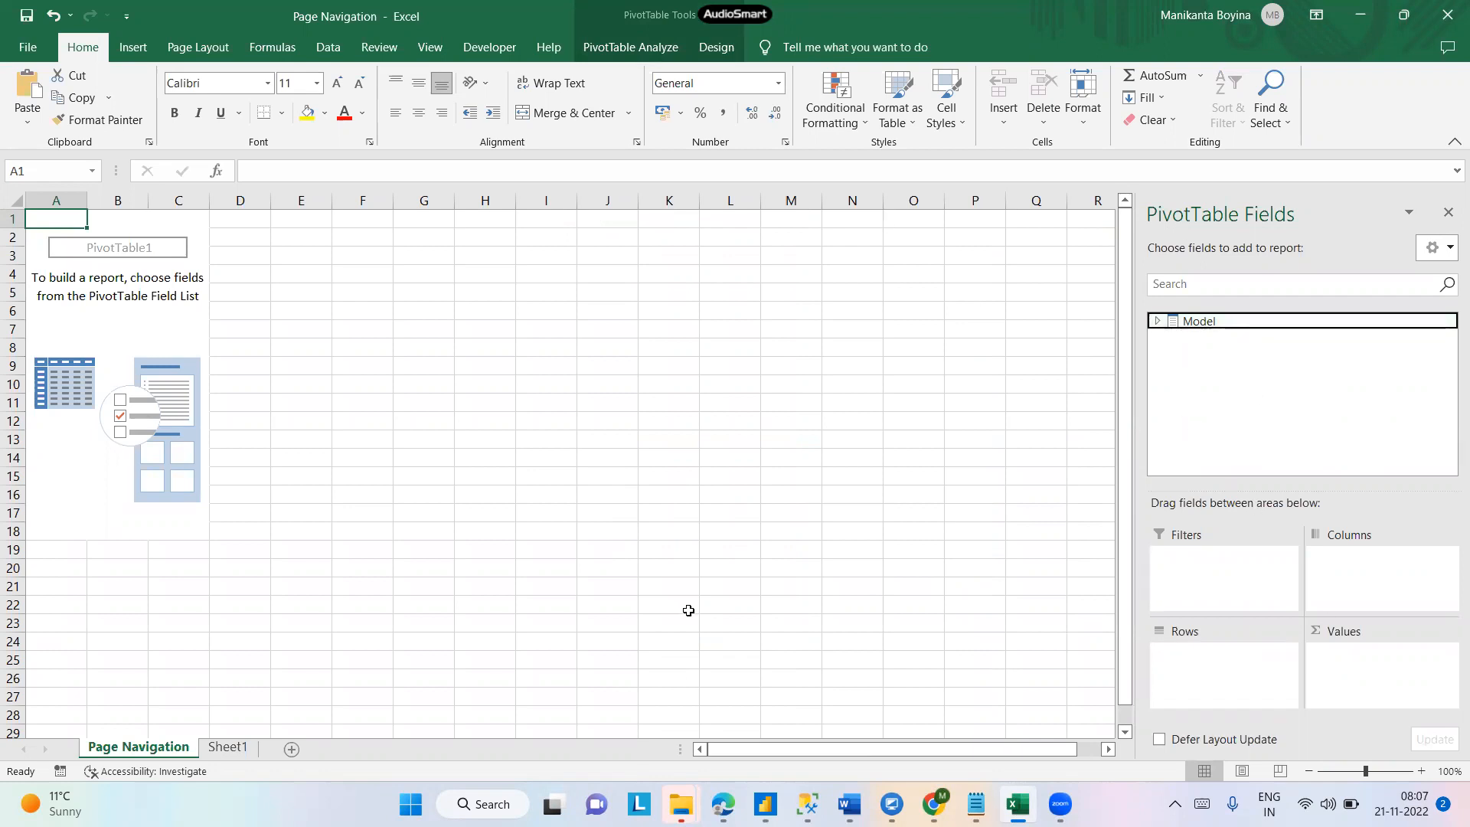
pyautogui.click(806, 294)
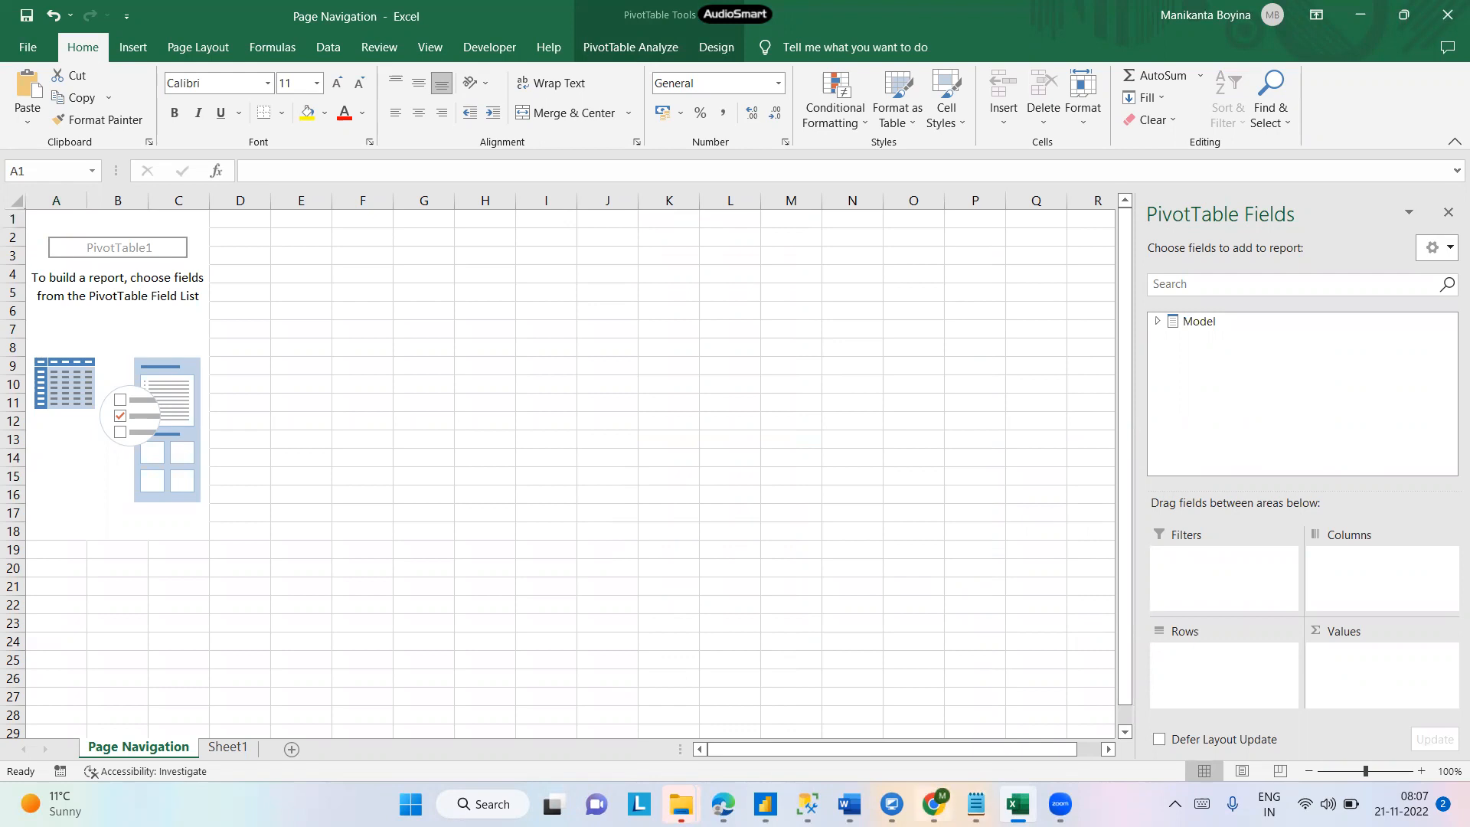
# - Return to SampleReport in the browser and open the Comments pane
pyautogui.click(932, 804)
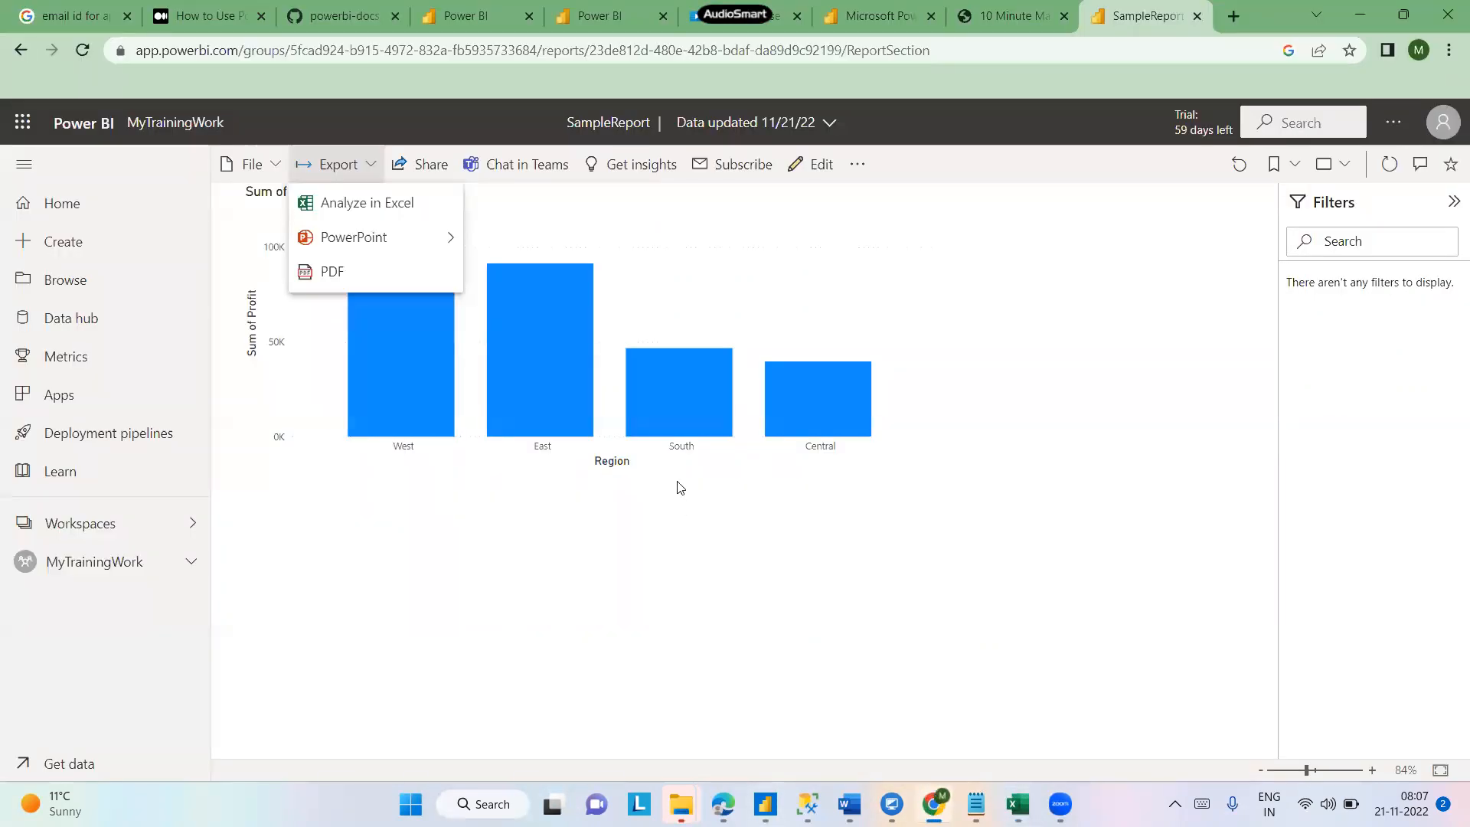
pyautogui.click(1005, 186)
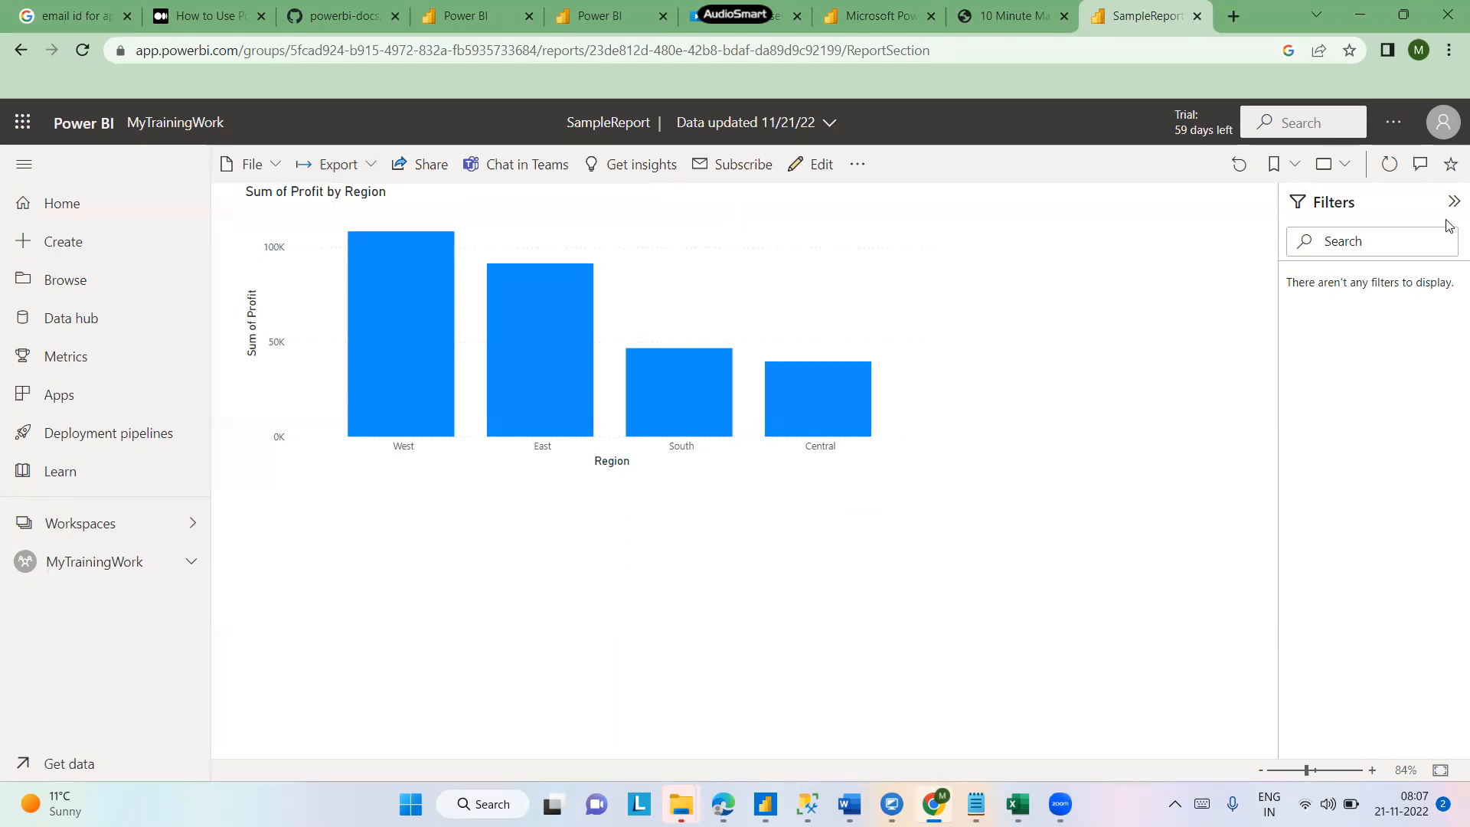
pyautogui.click(1421, 167)
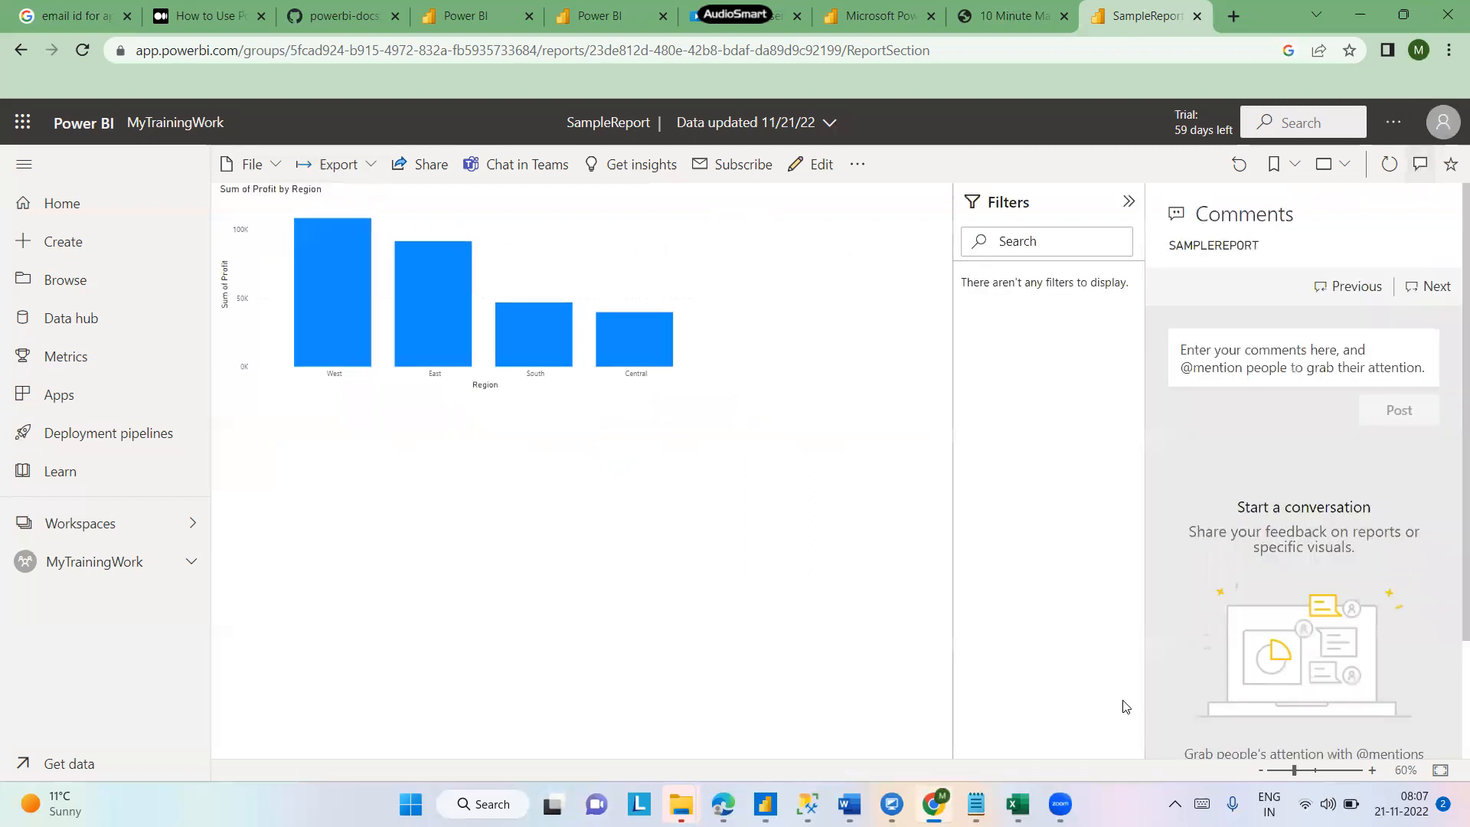
# - Draft the comment "I need the colours of the bars should be aligned org to color format"
pyautogui.click(1233, 346)
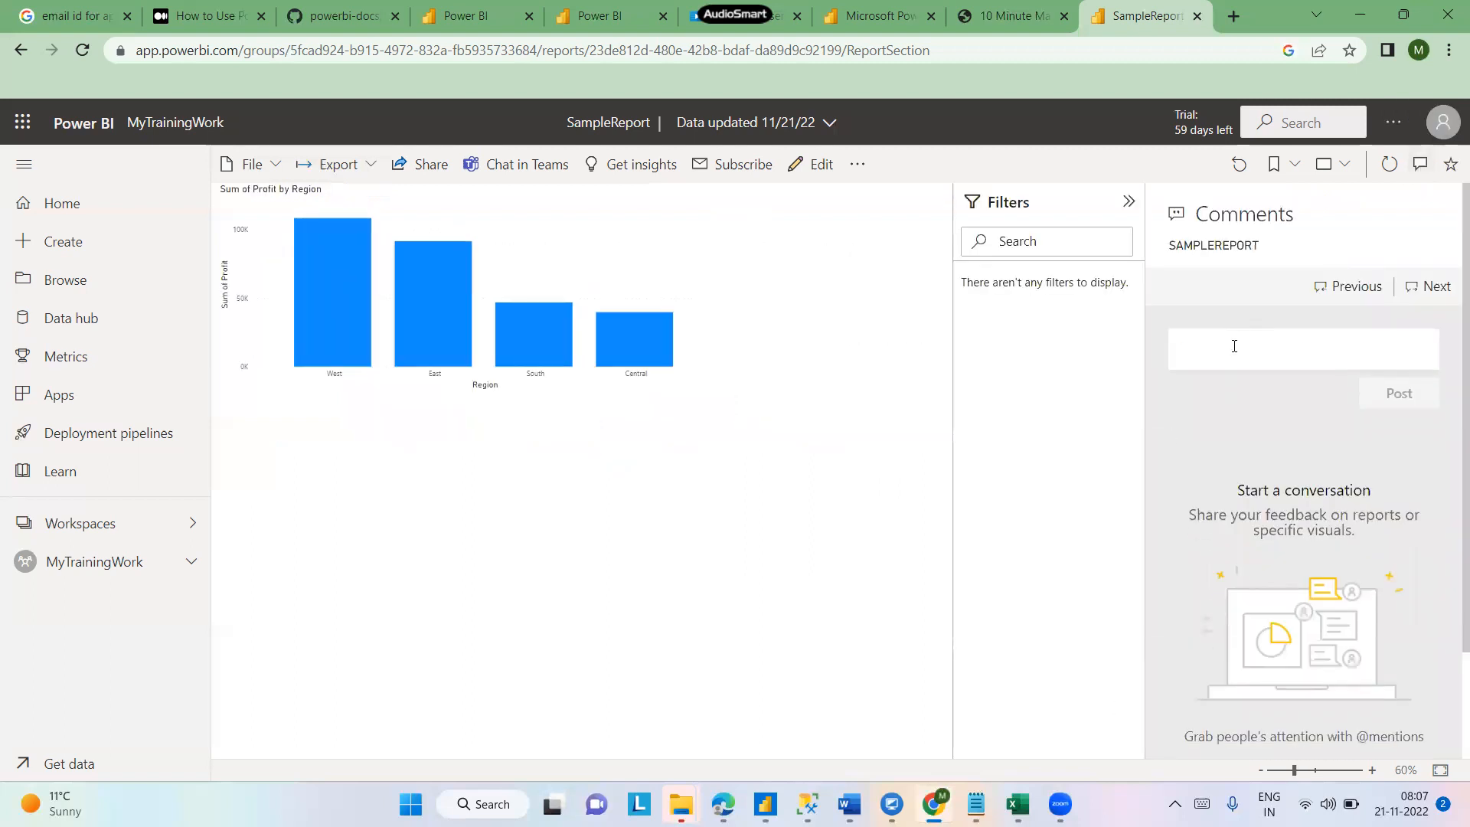
pyautogui.write('I')
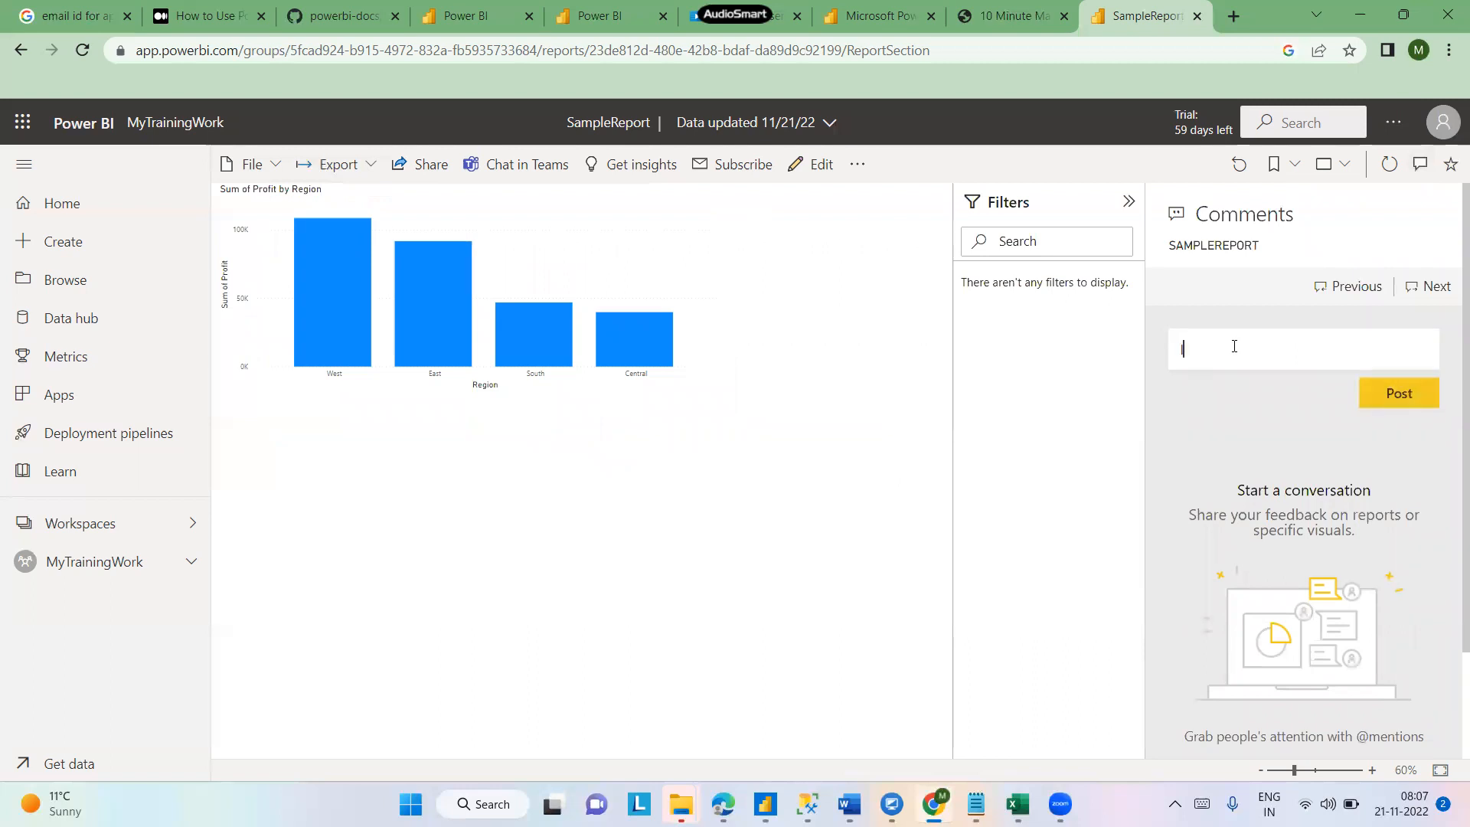
pyautogui.write(' need the colours of the bars should be al')
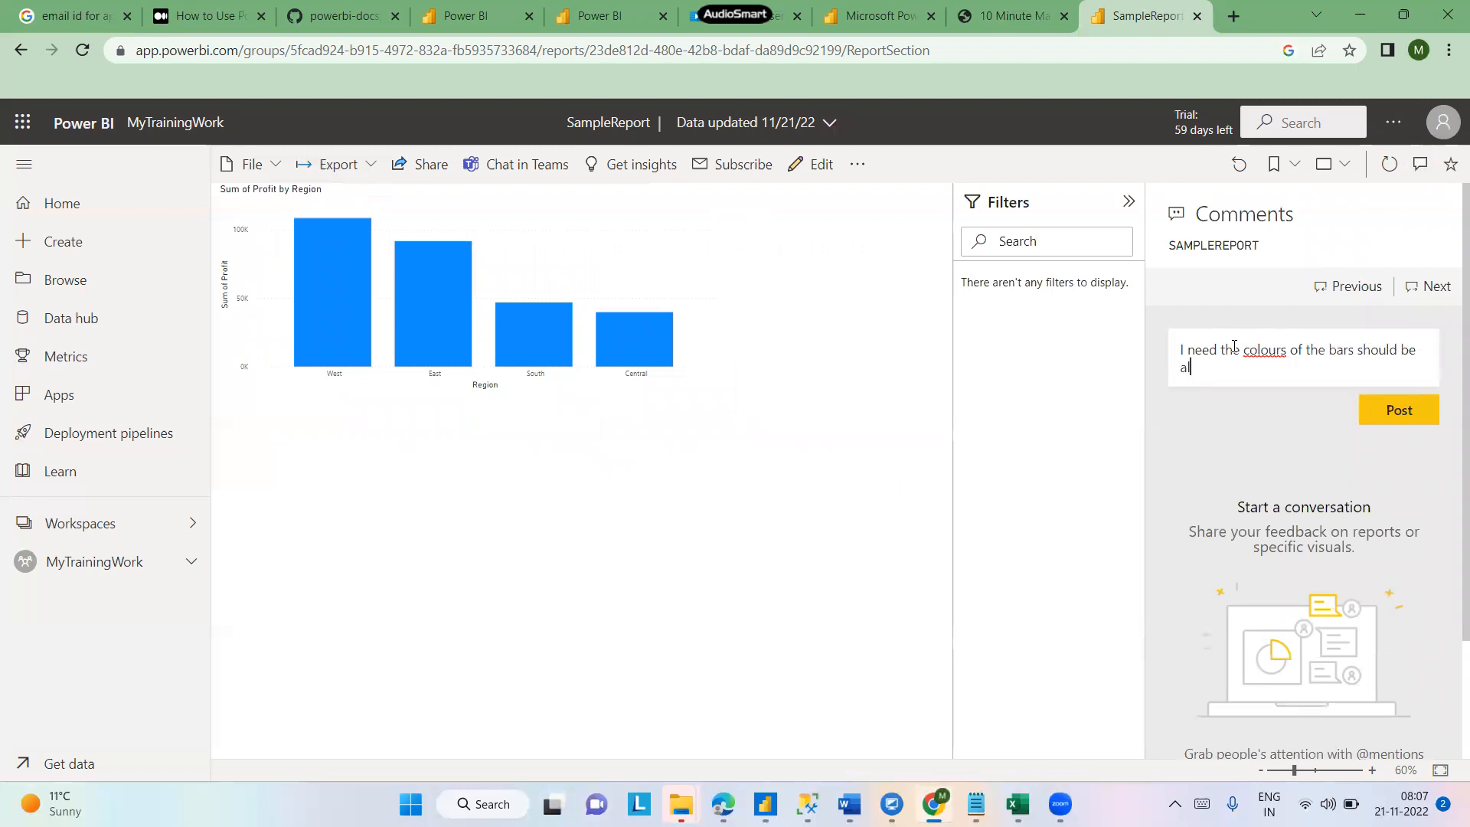
pyautogui.write('igned org to color p')
pyautogui.press('BackSpace')
pyautogui.write('format @')
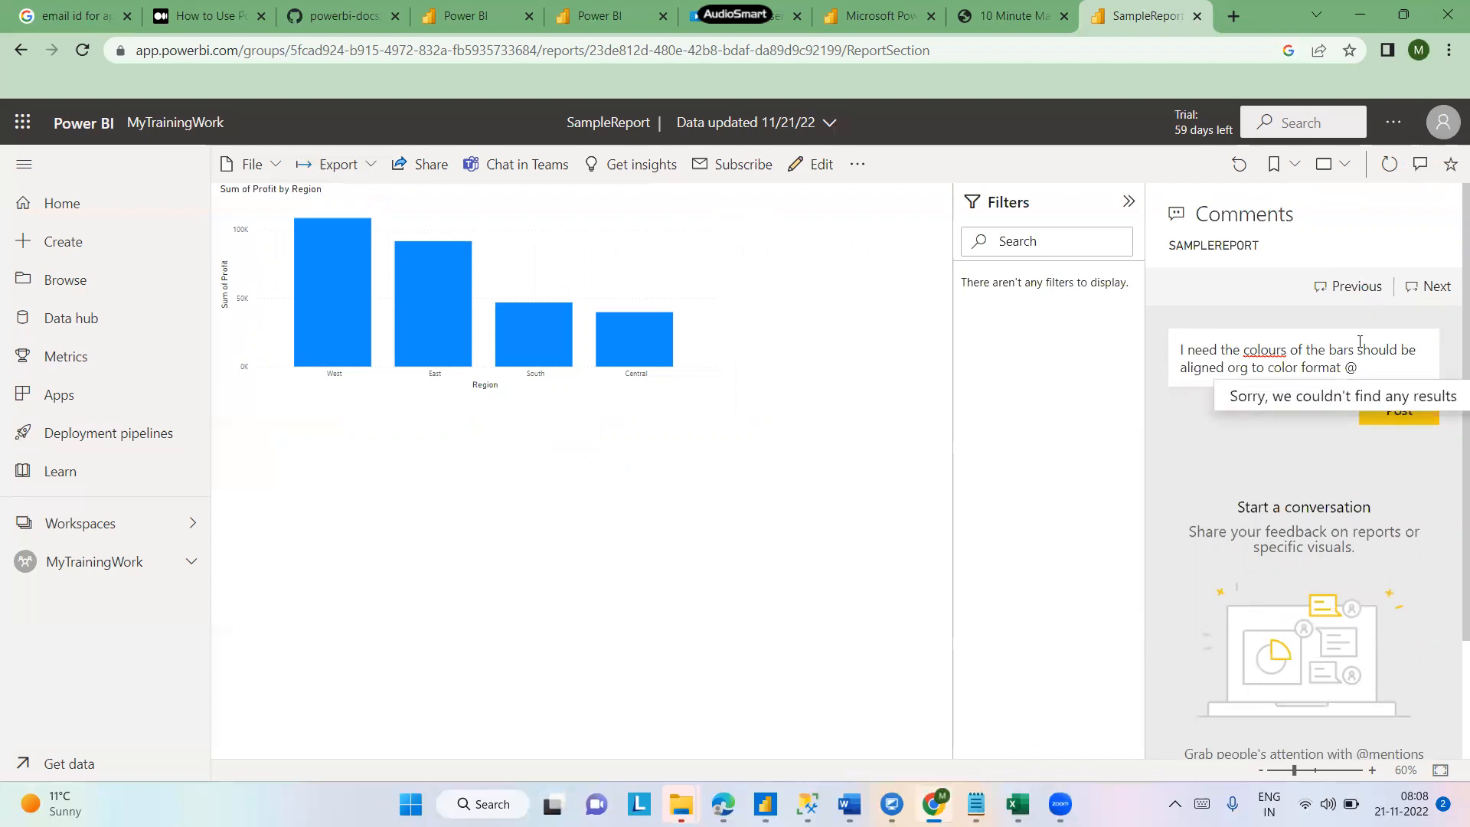
pyautogui.press('BackSpace')
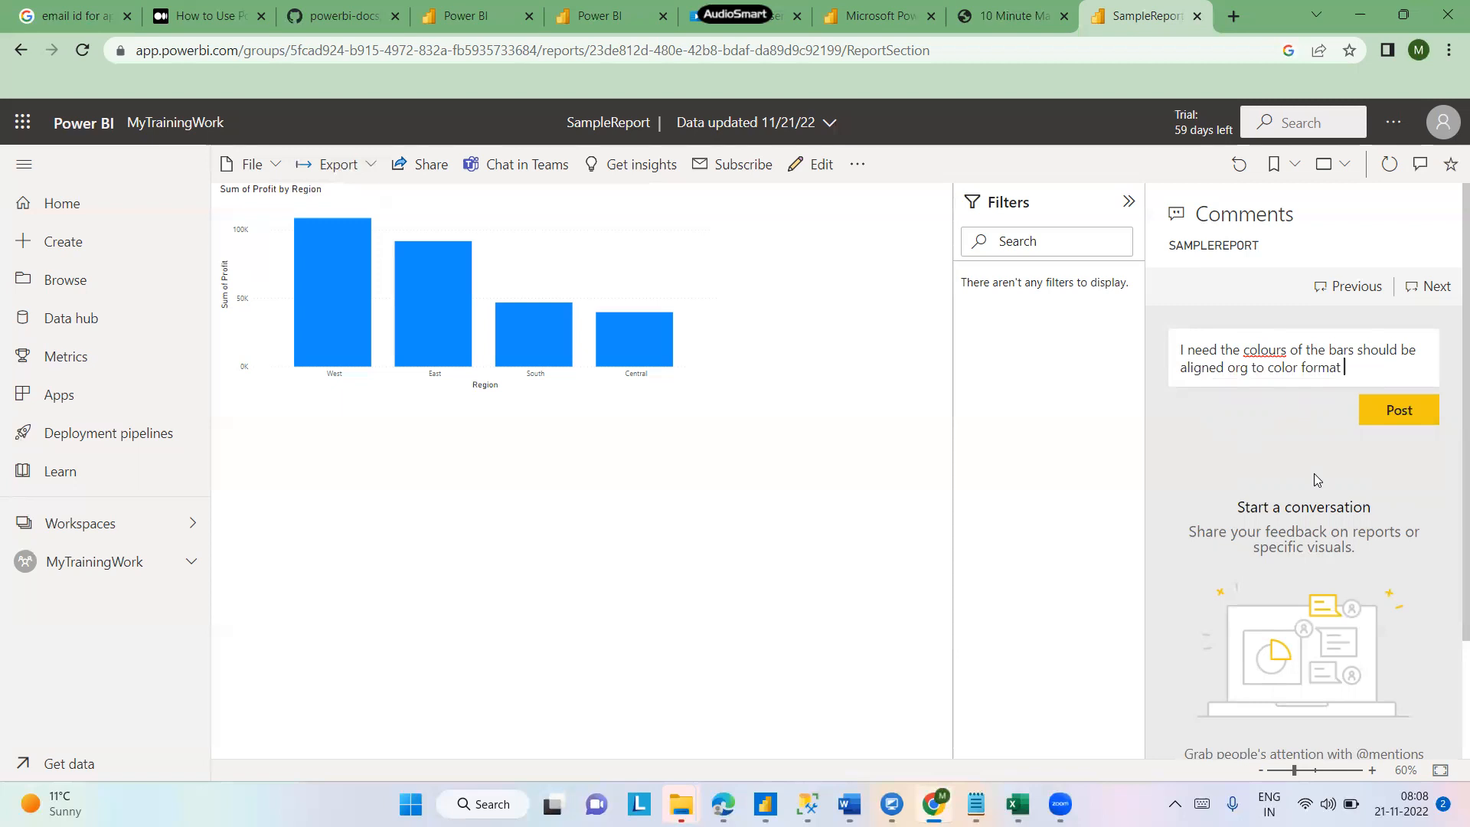
# - Delete the drafted comment text
pyautogui.scroll(-3, 1450, 471)
pyautogui.scroll(3, 1448, 326)
pyautogui.moveTo(1361, 365); pyautogui.dragTo(1155, 325)
pyautogui.press('BackSpace')
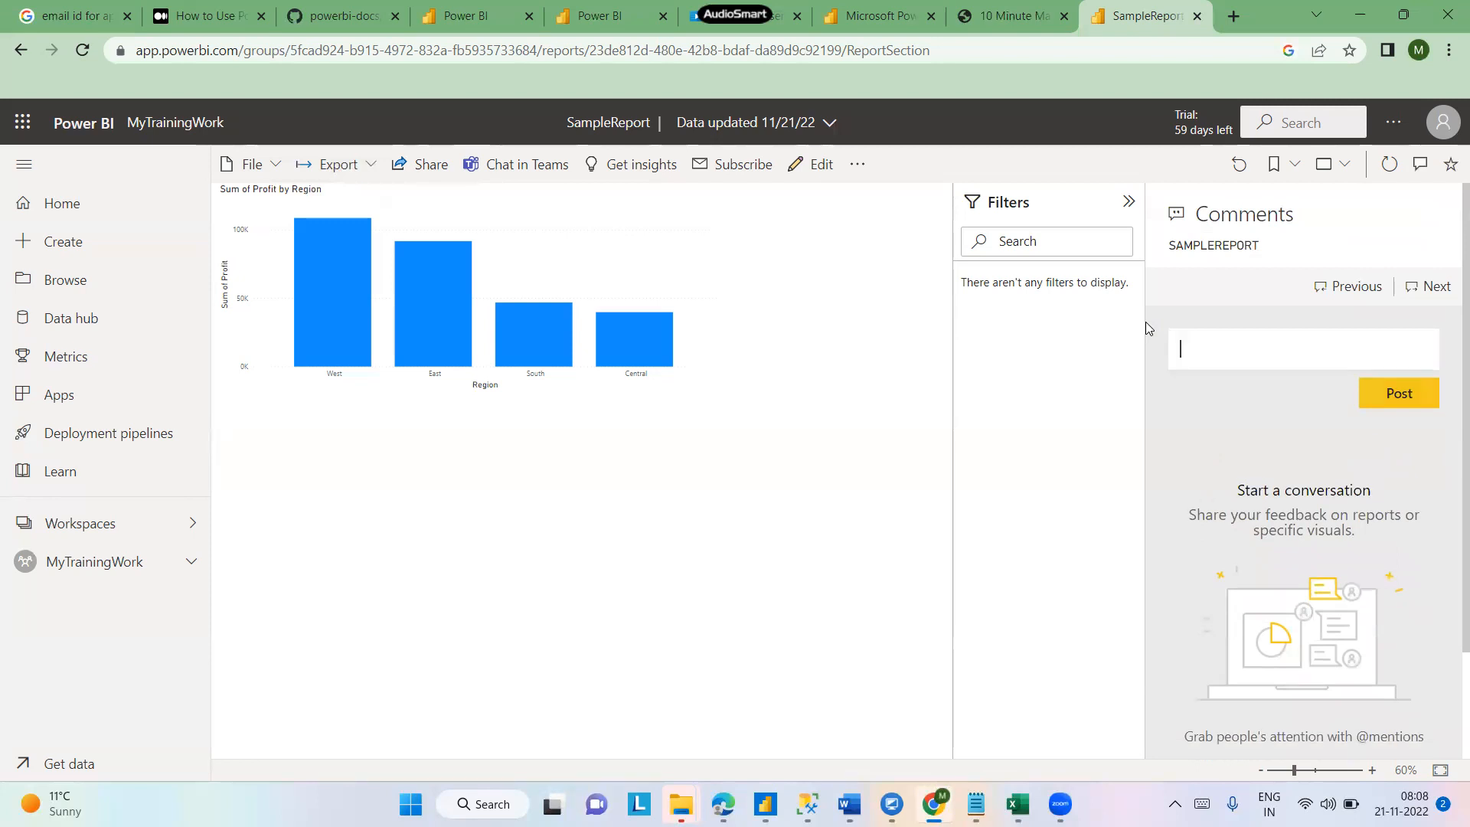
# - Reopen the Comments pane and collapse the Filters pane
pyautogui.click(1419, 165)
pyautogui.click(1419, 165)
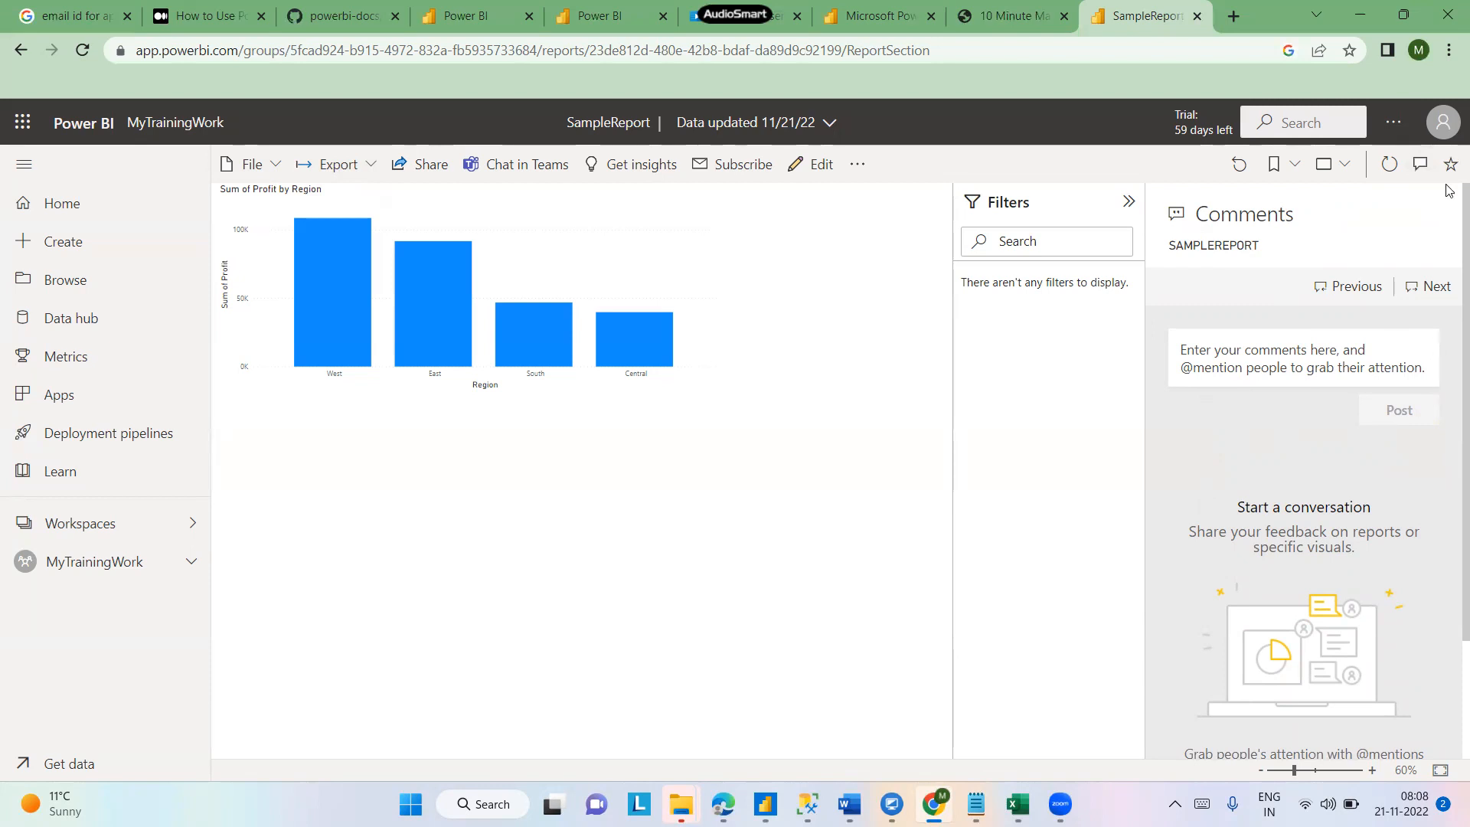
pyautogui.click(1128, 202)
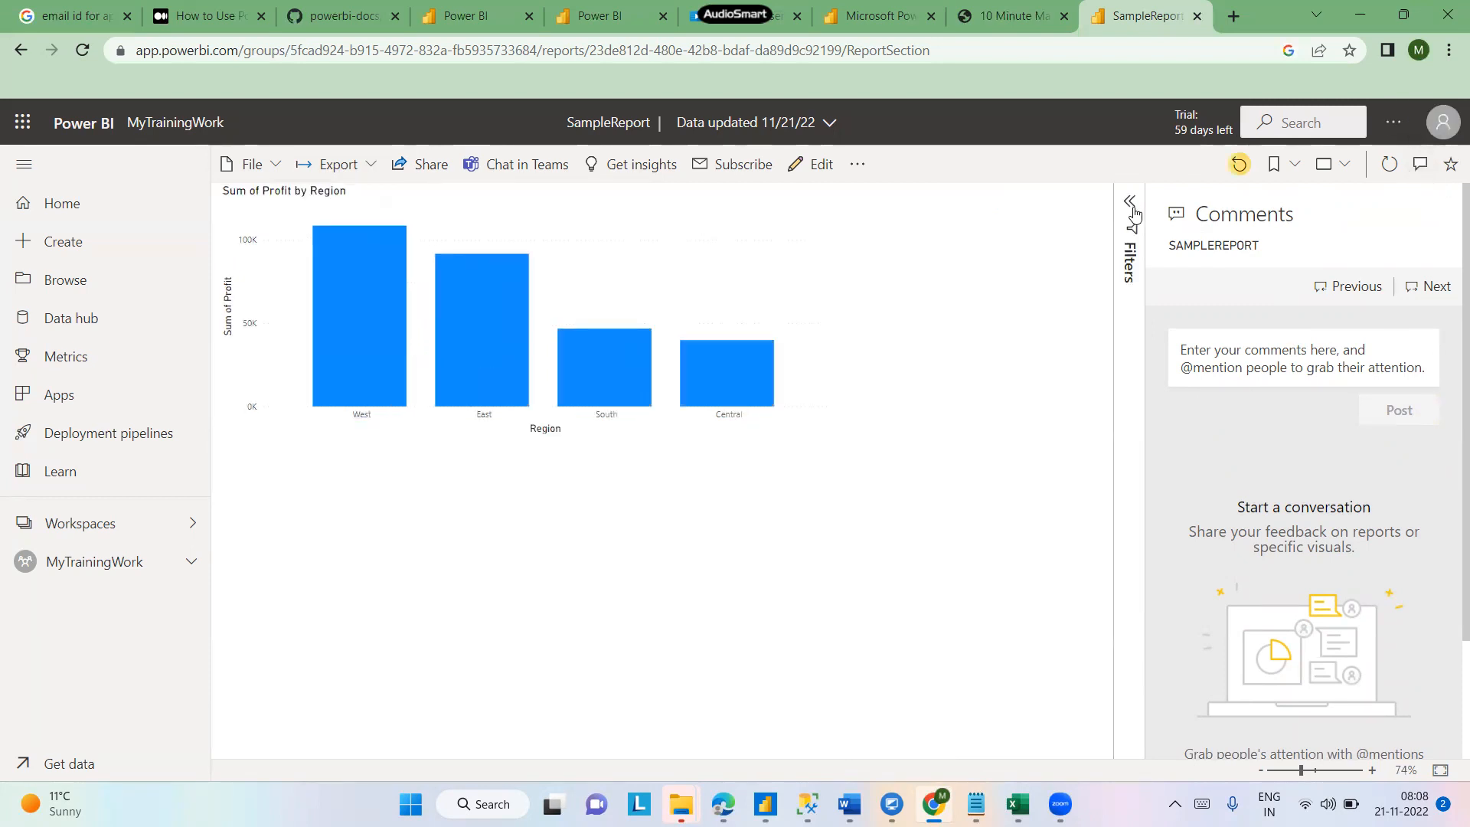
pyautogui.click(272, 166)
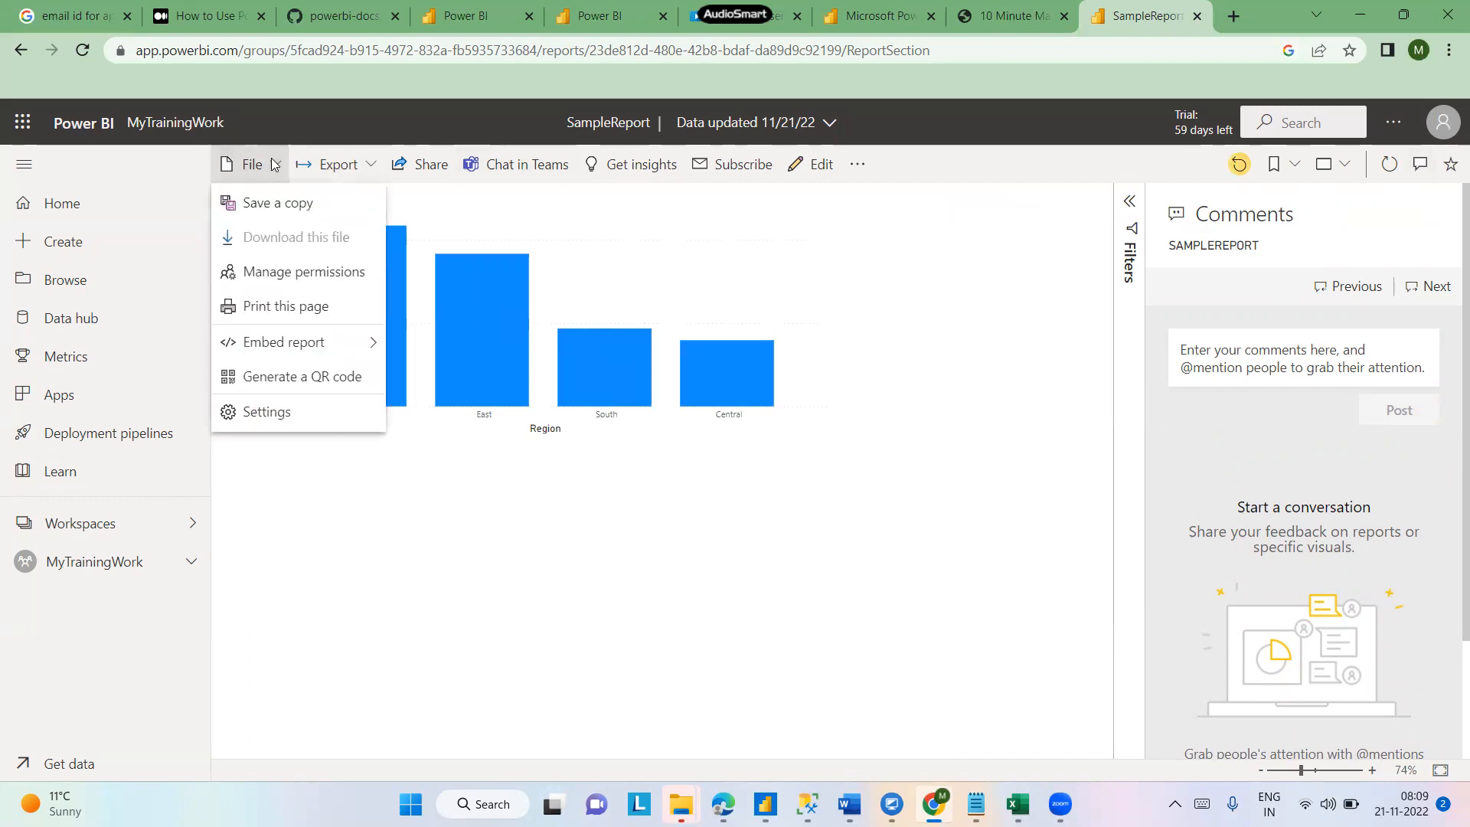
pyautogui.click(371, 169)
pyautogui.click(371, 168)
pyautogui.moveTo(356, 253)
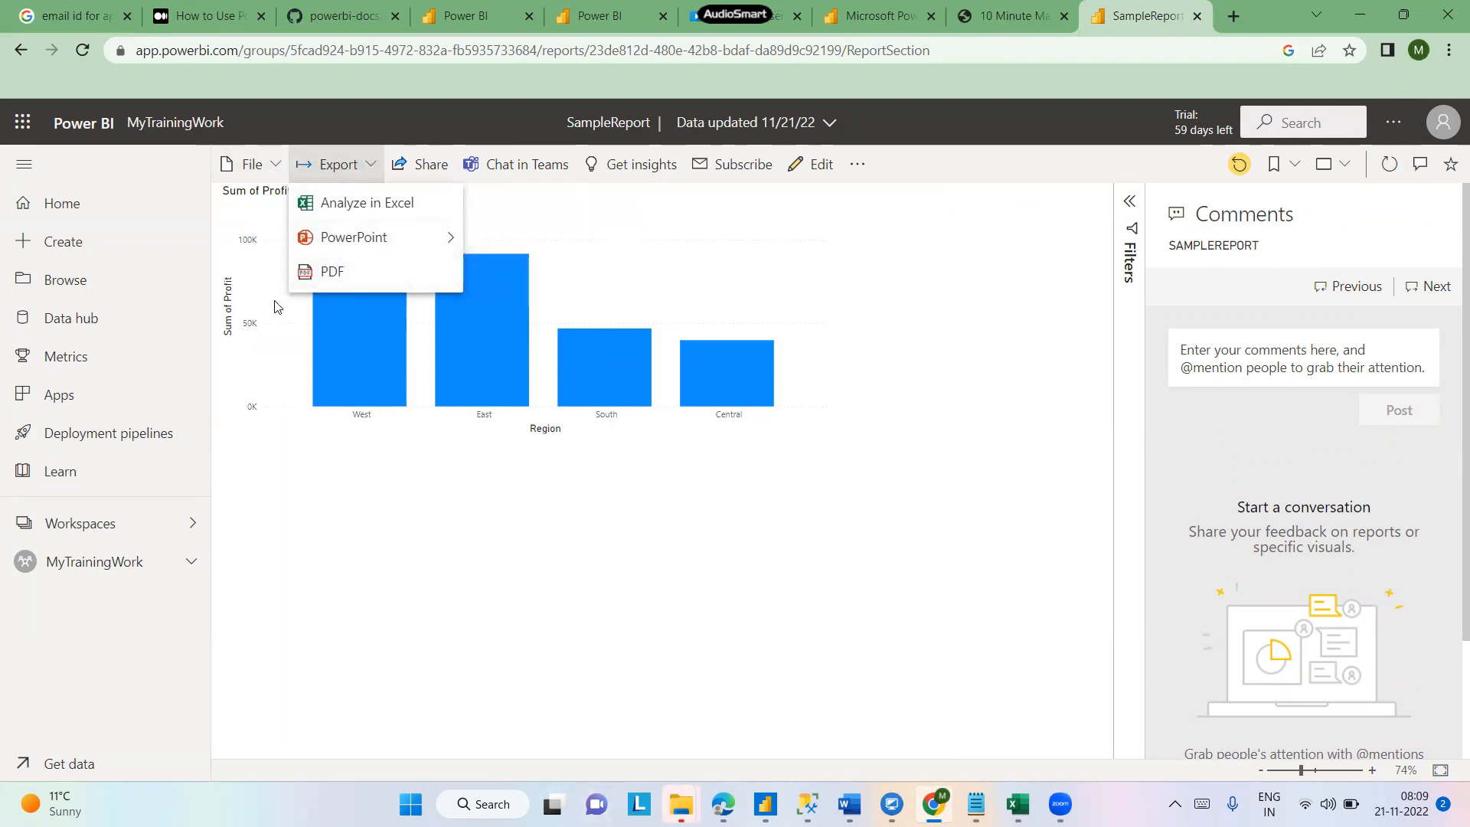
# - Switch SampleReport into edit mode and save the report
pyautogui.click(192, 565)
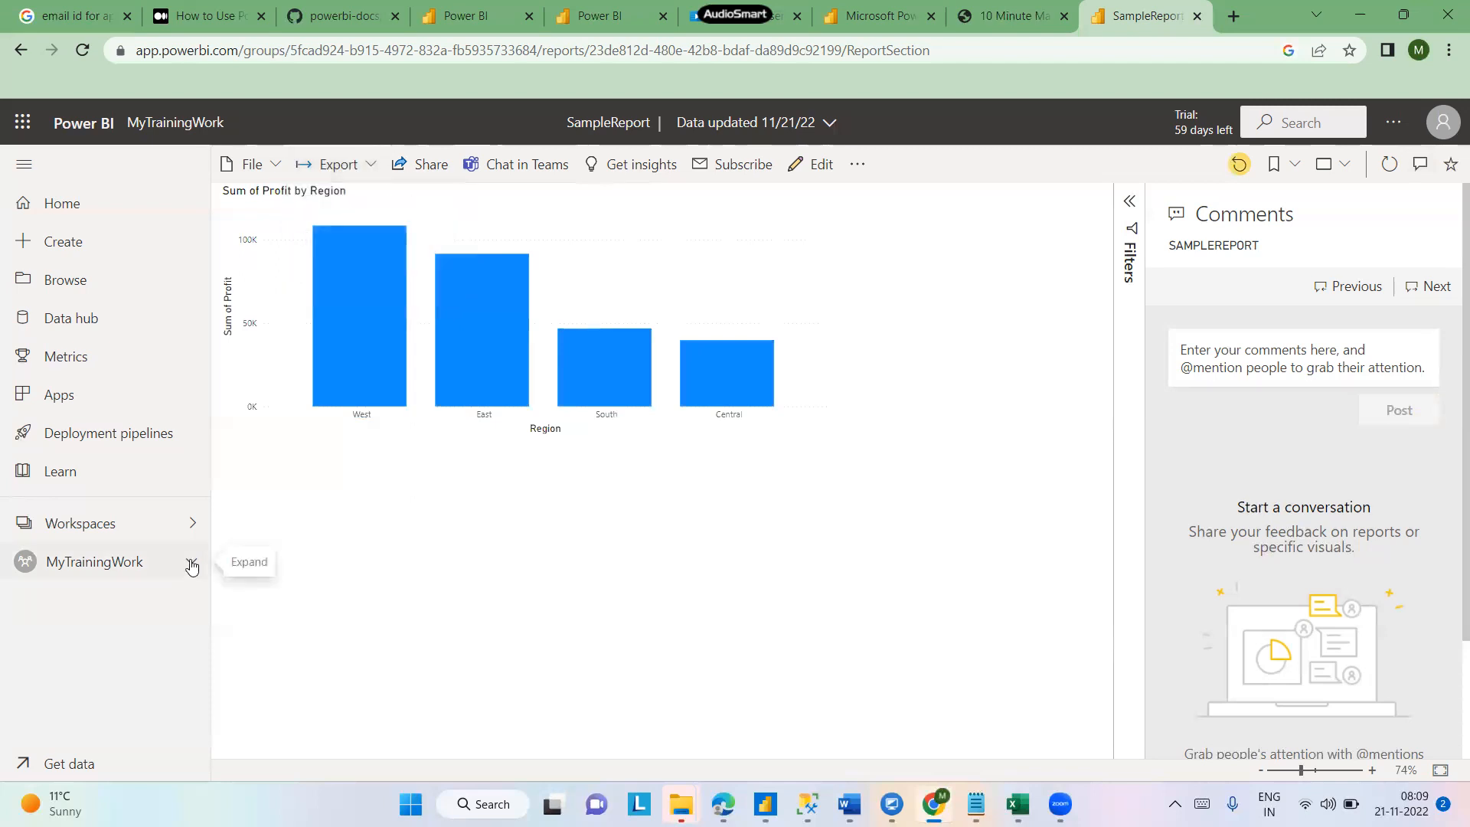
pyautogui.click(818, 169)
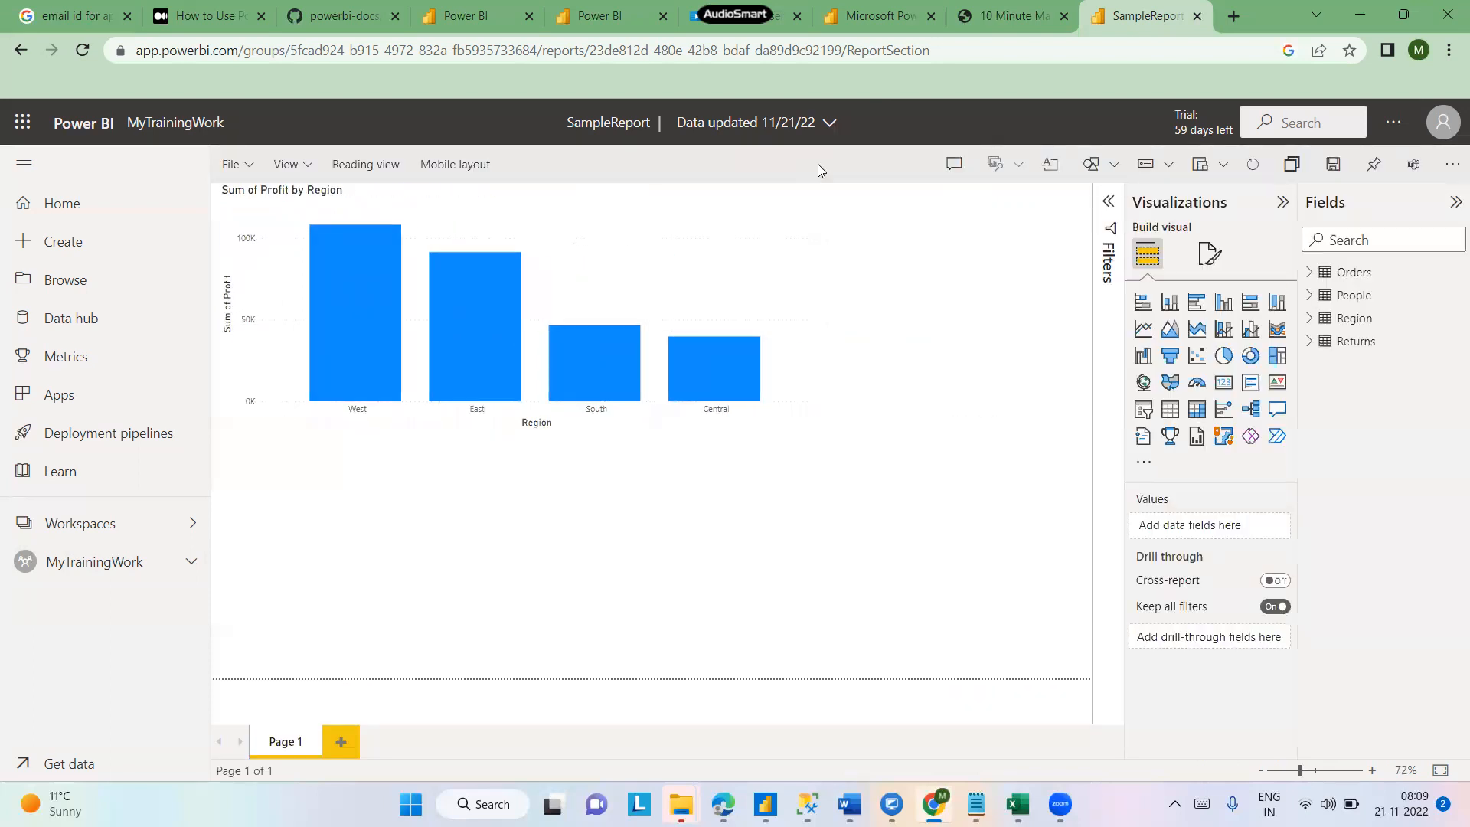
pyautogui.click(1341, 167)
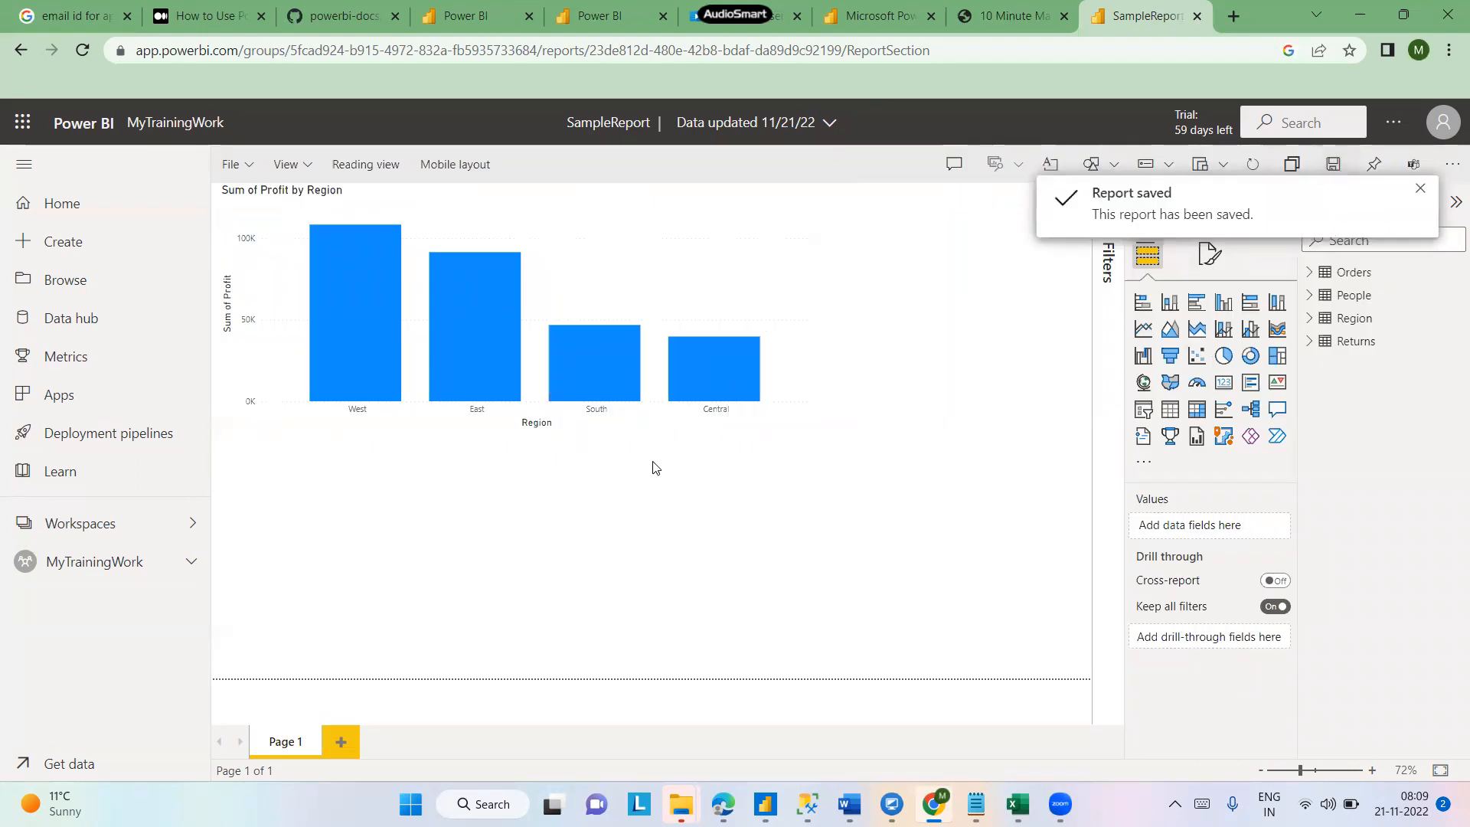
# - Open the MyTrainingWork workspace and expand its navigation list of dashboards and reports
pyautogui.click(192, 526)
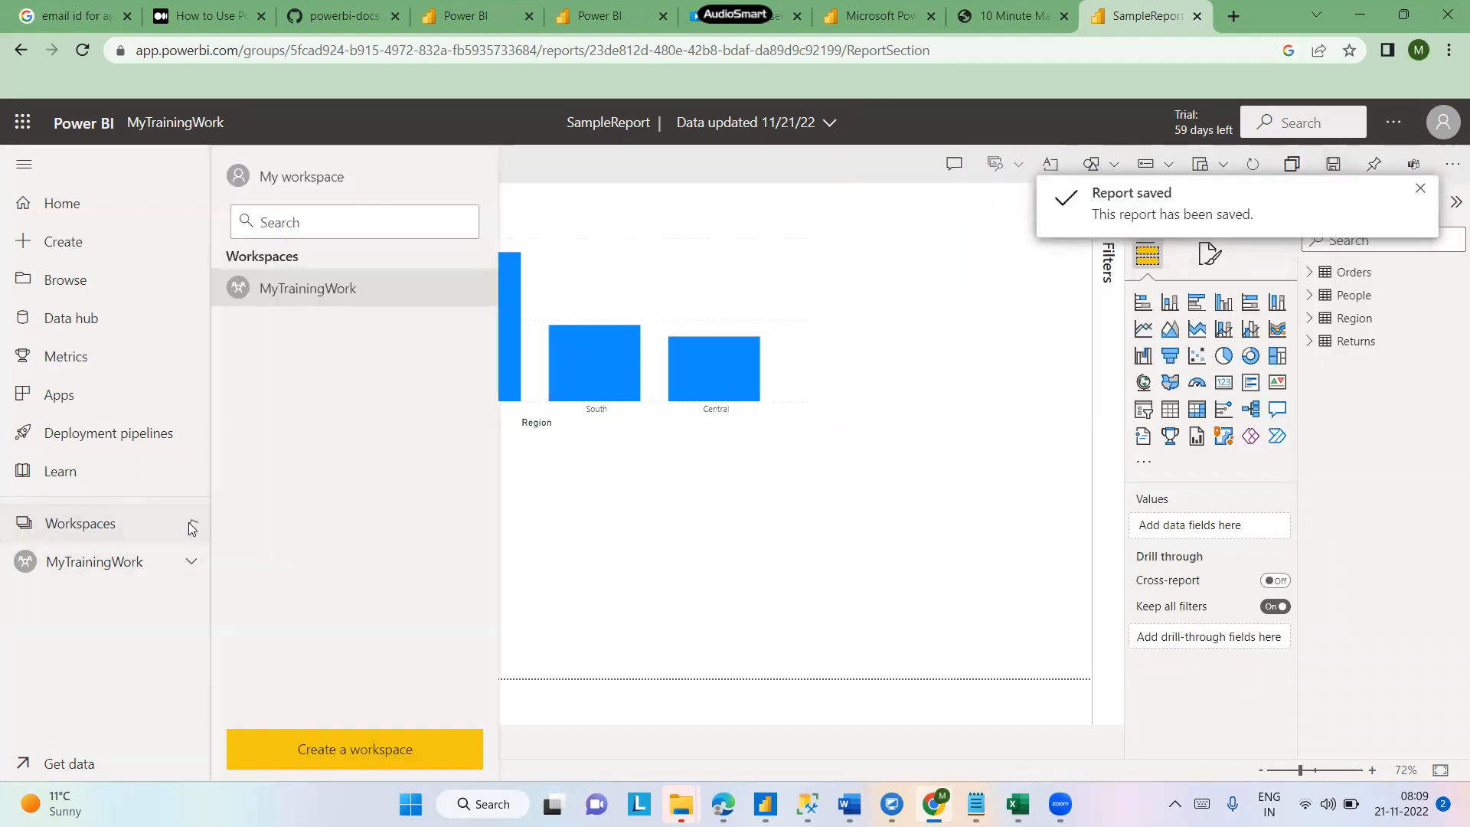
pyautogui.click(121, 563)
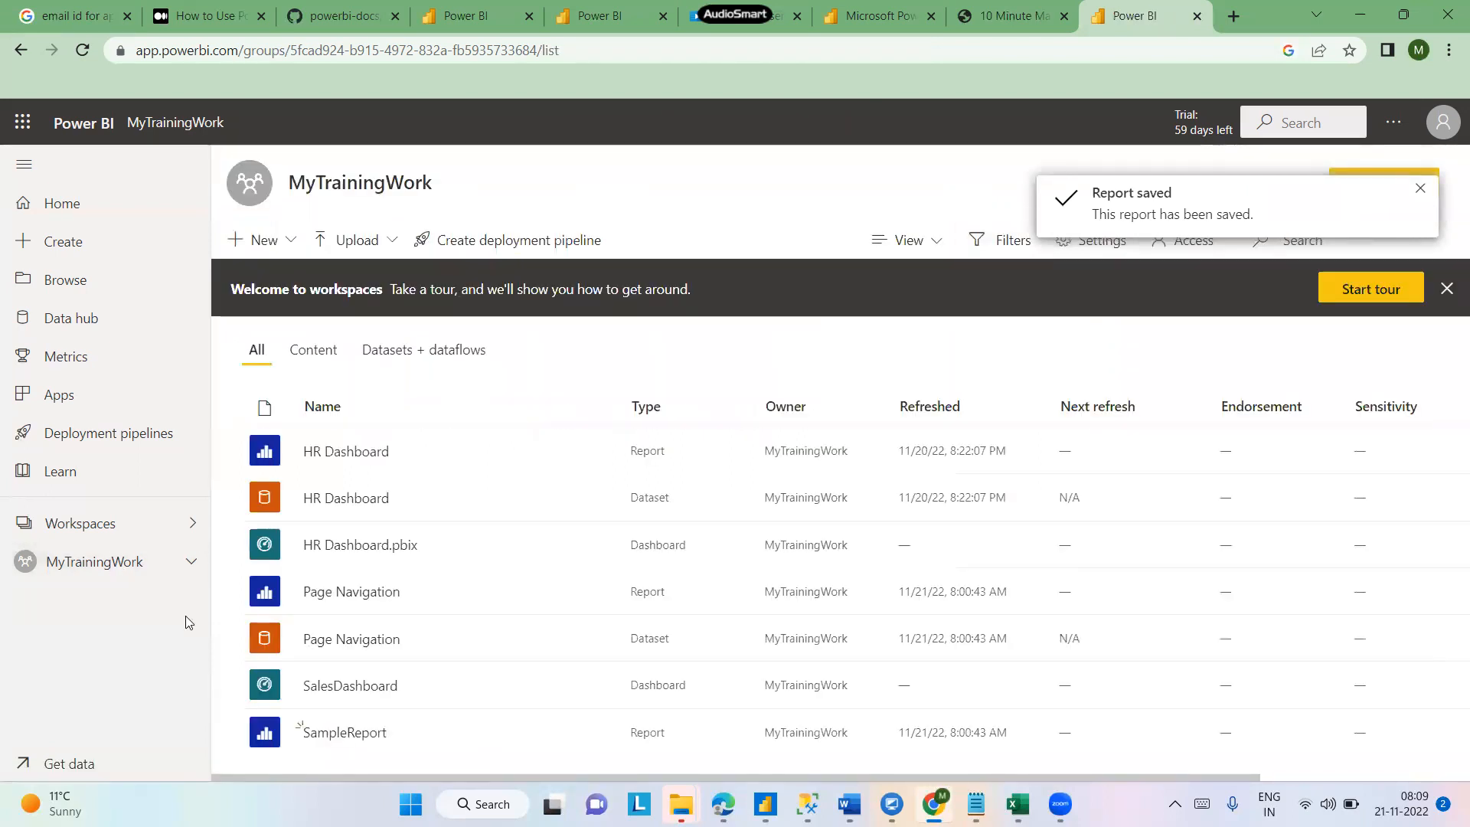
pyautogui.click(191, 561)
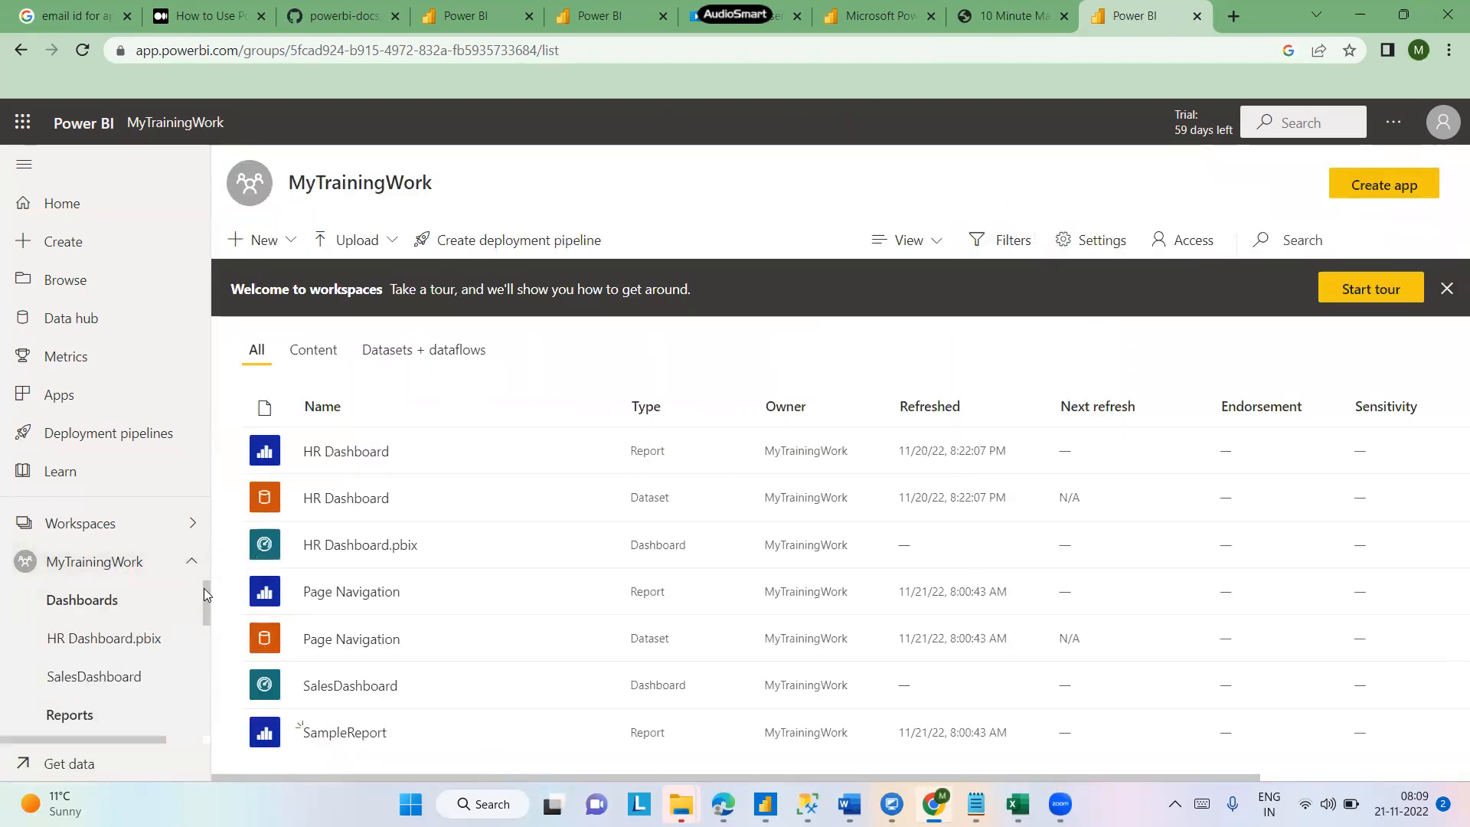
pyautogui.moveTo(205, 591); pyautogui.dragTo(206, 592)
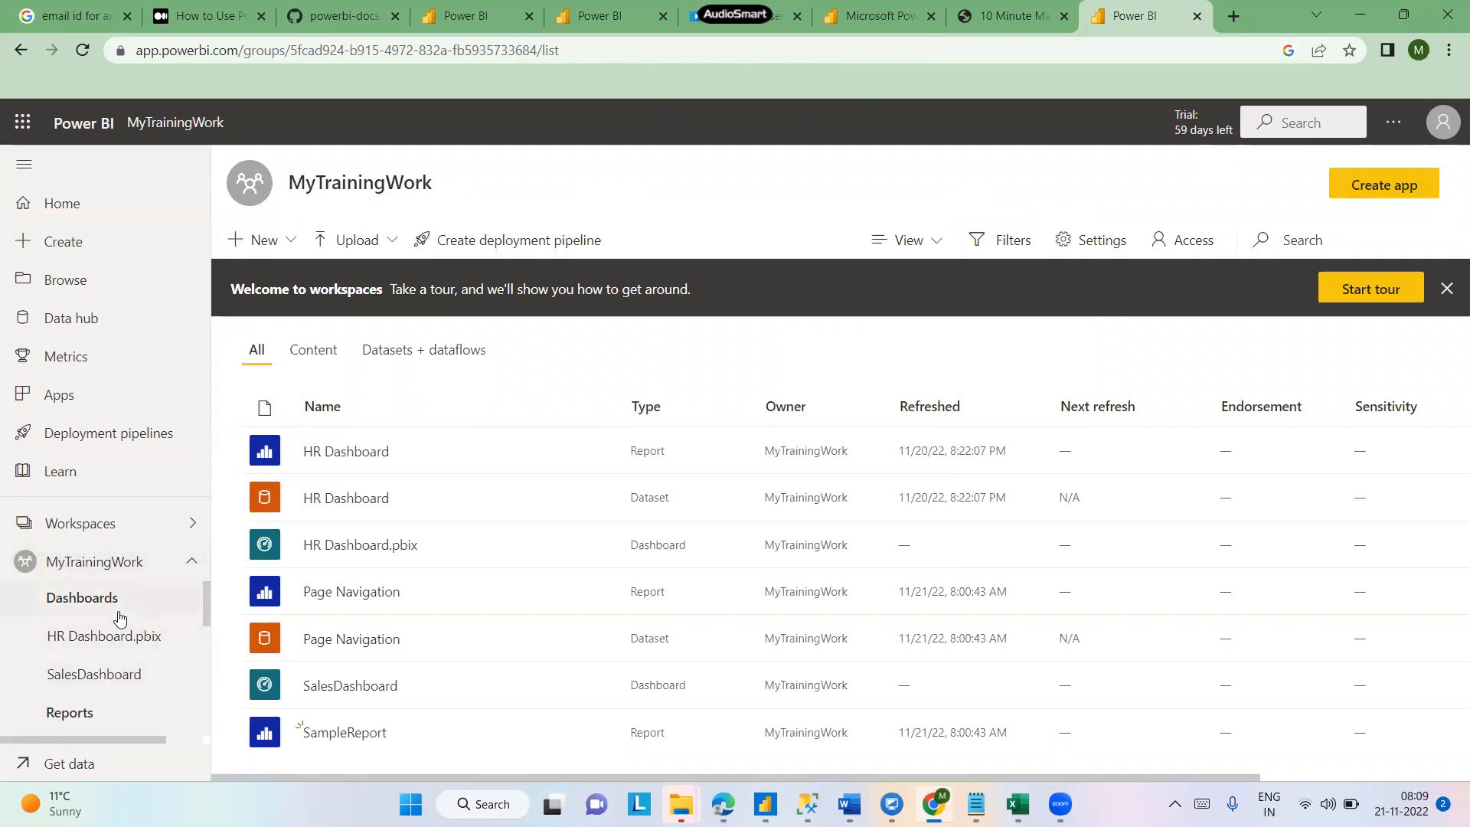
# - Open the HR Dashboard.pbix dashboard and then the SalesDashboard dashboard from the workspace navigation
pyautogui.click(111, 640)
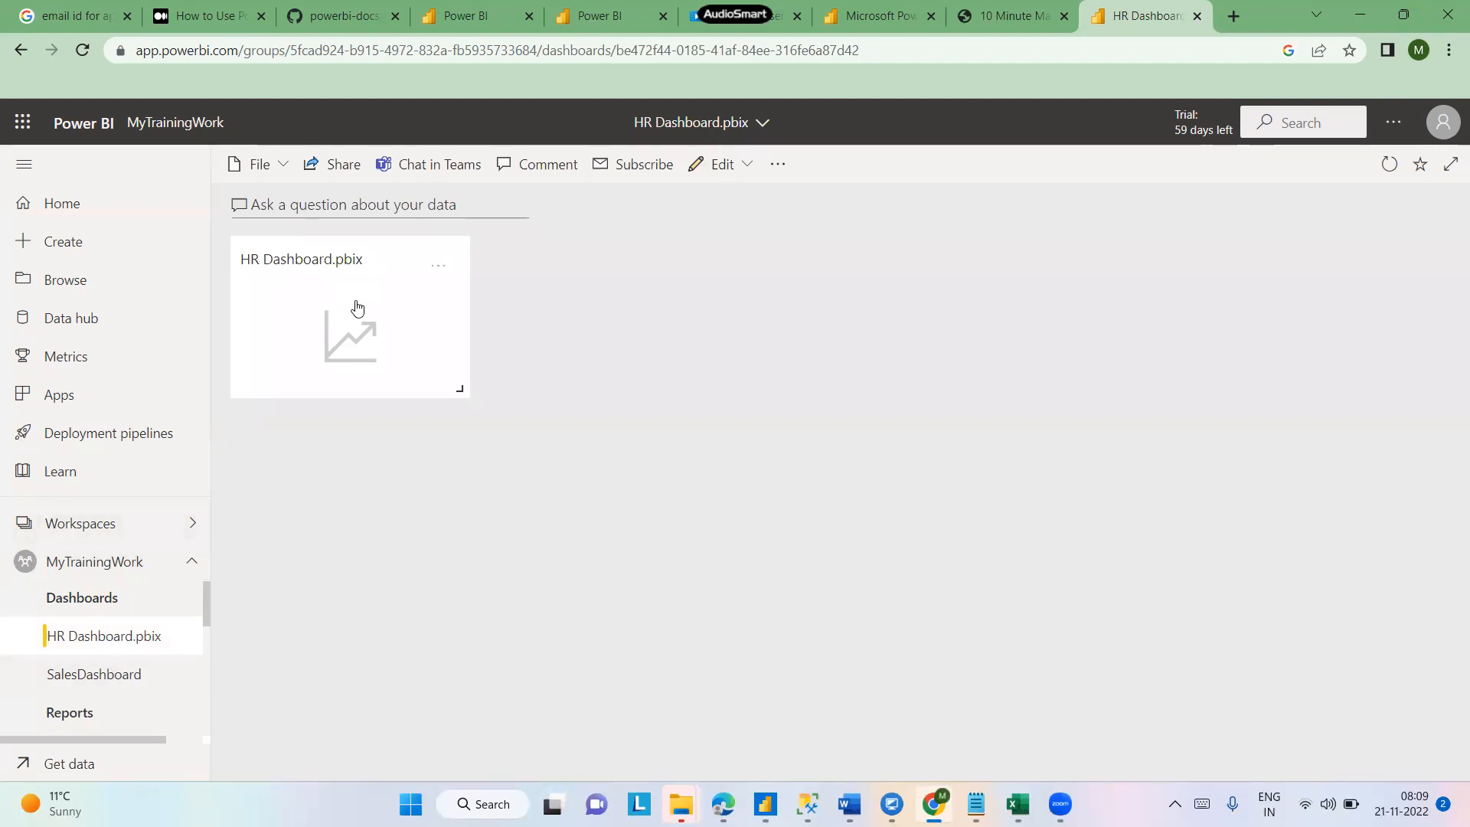
pyautogui.click(132, 671)
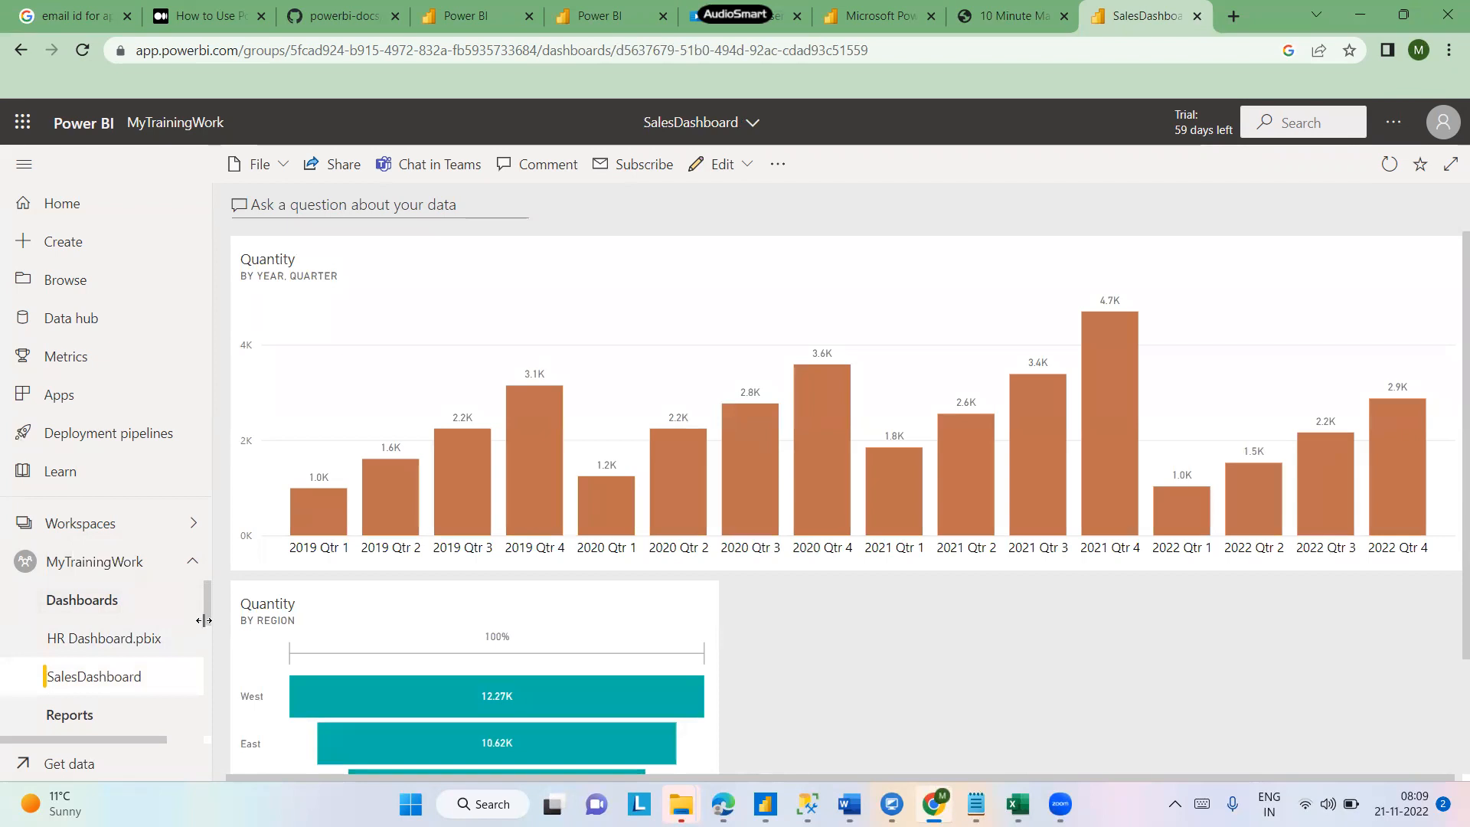
# - Open the Page Navigation report from the workspace's list of reports
pyautogui.moveTo(203, 610); pyautogui.dragTo(205, 653)
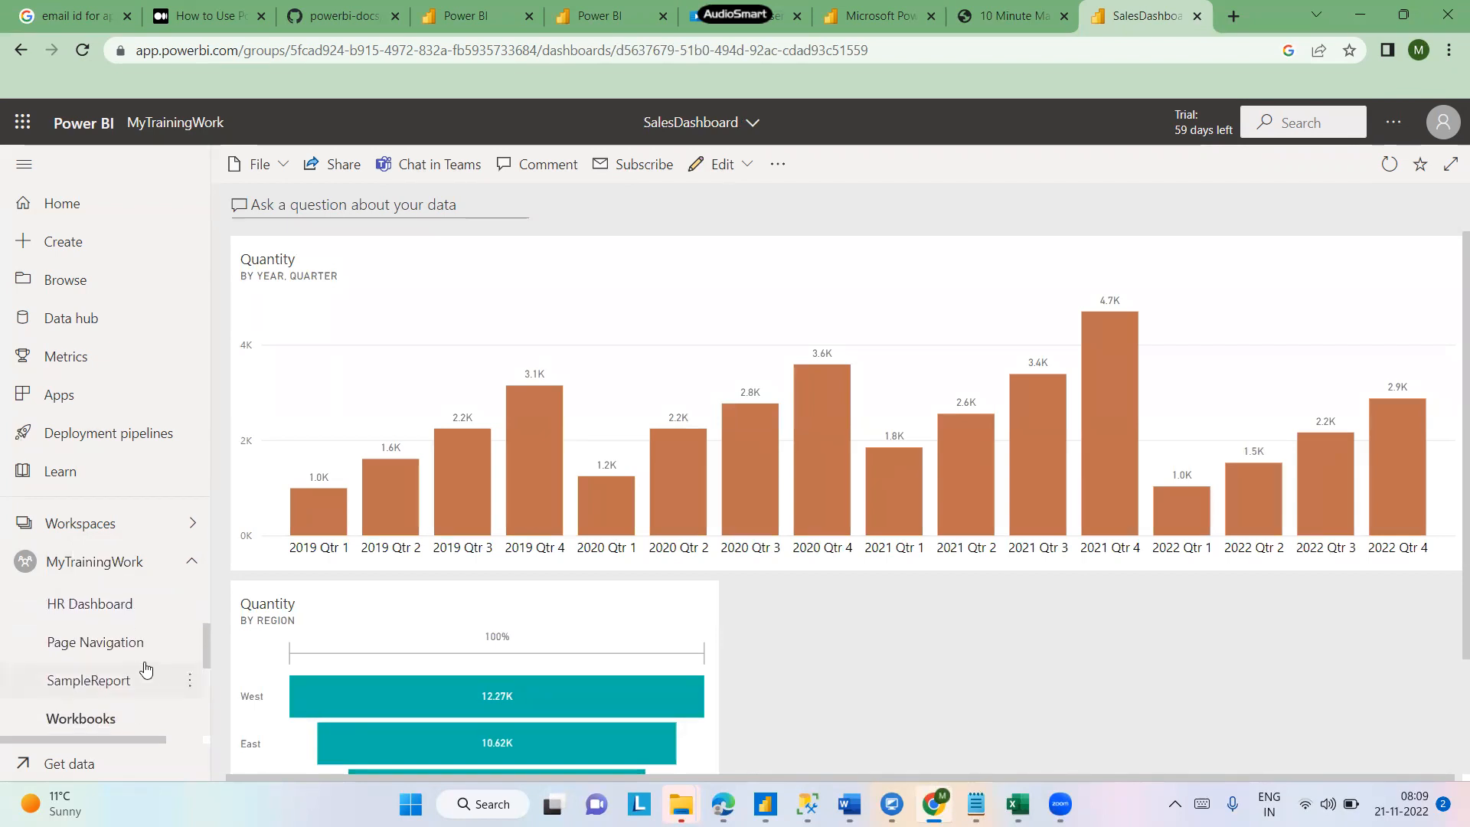
pyautogui.click(107, 605)
pyautogui.click(105, 651)
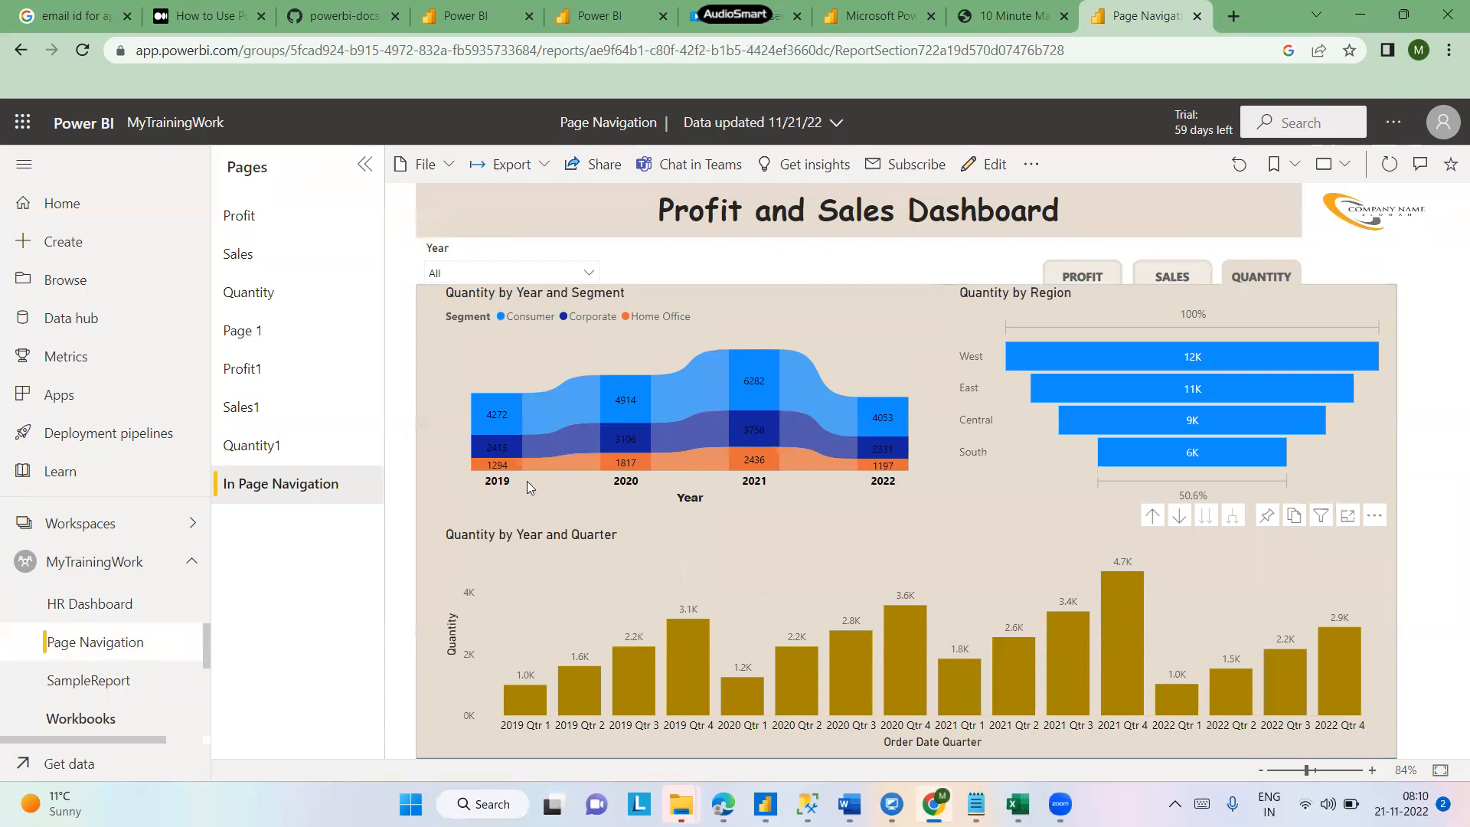
# - Export the Page Navigation report to PDF with current values, exporting only the current page
pyautogui.click(451, 170)
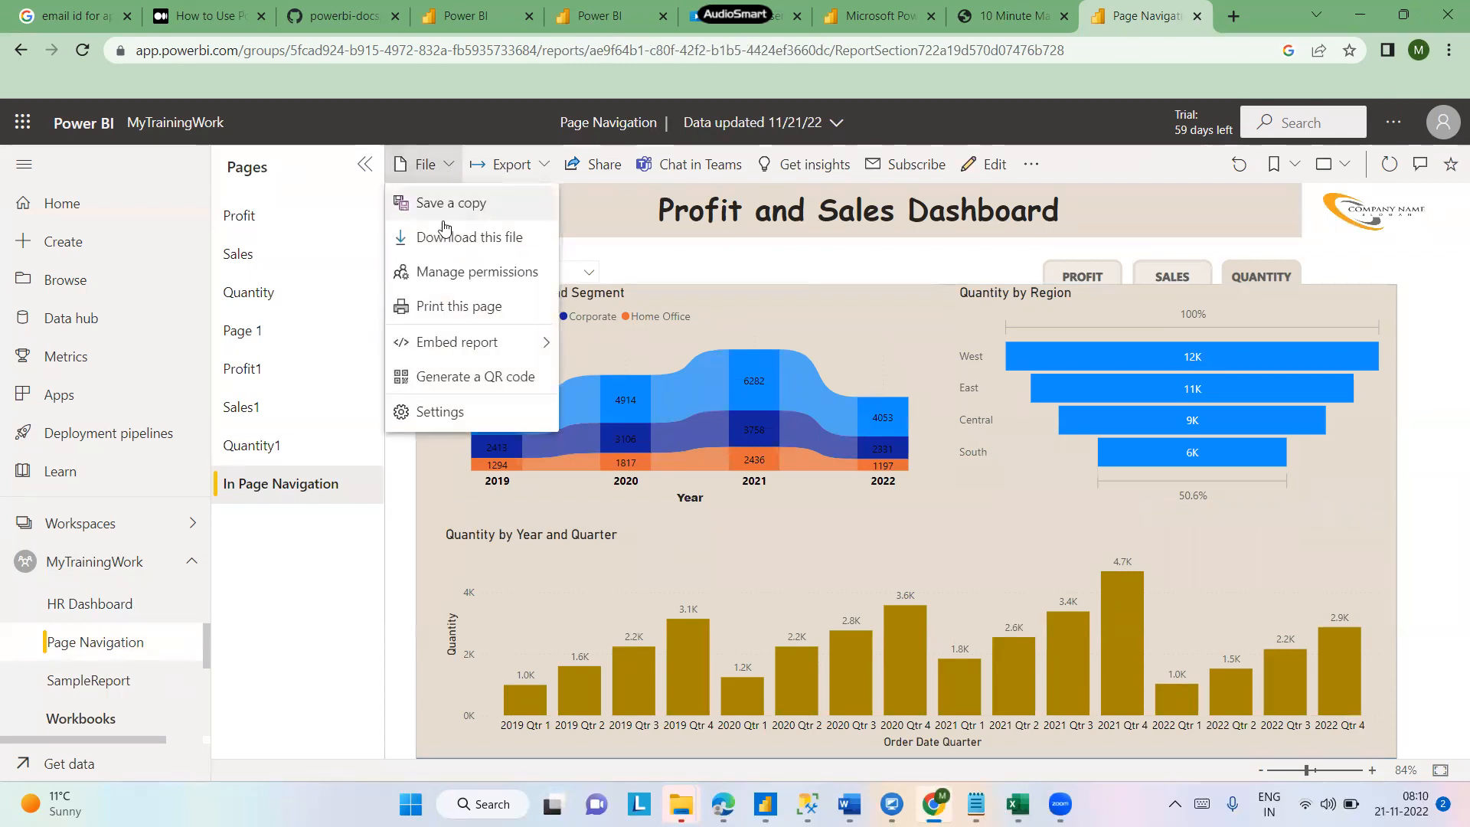
pyautogui.click(541, 163)
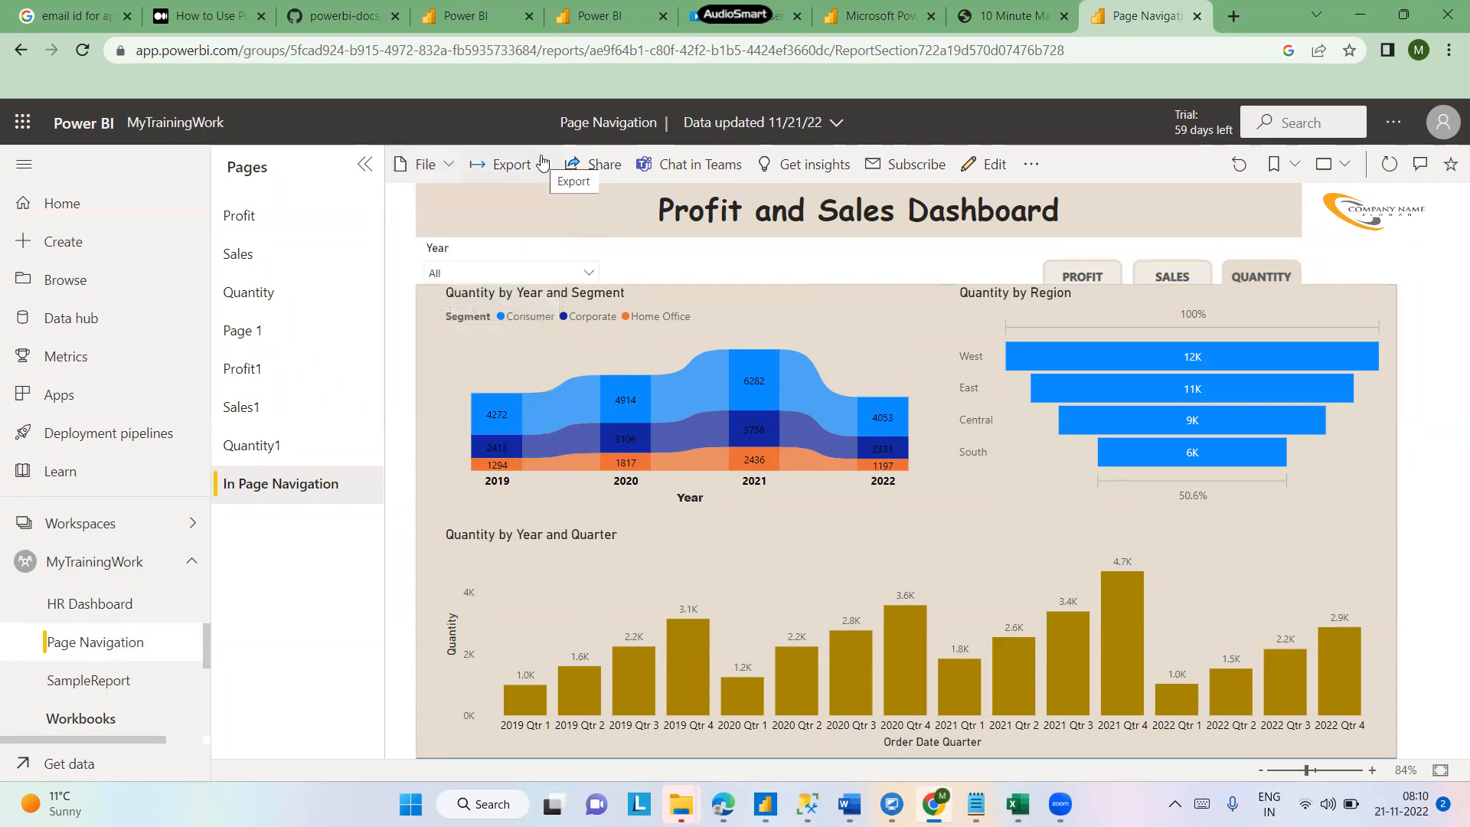
pyautogui.click(538, 162)
pyautogui.moveTo(521, 249)
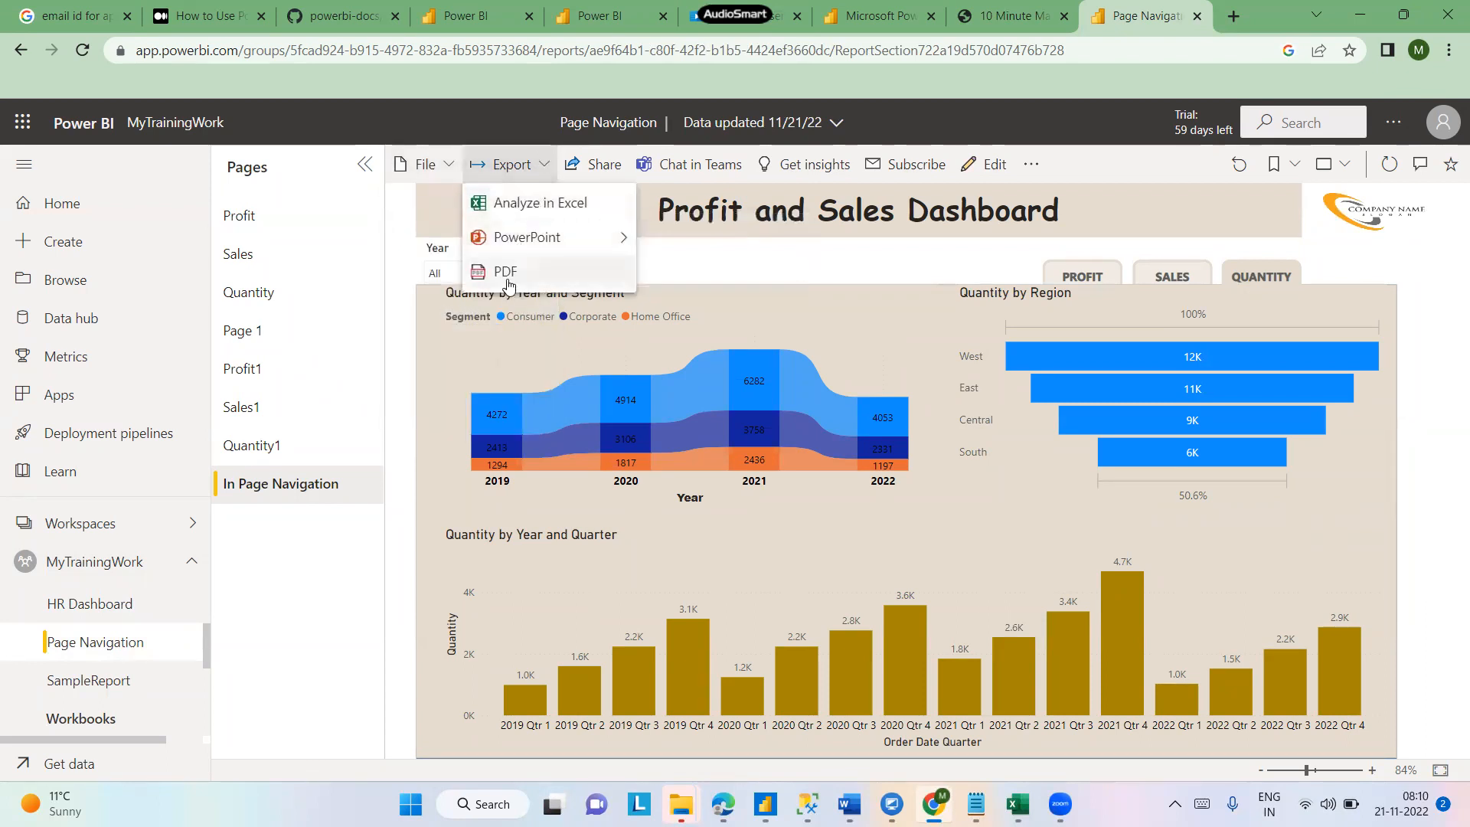
pyautogui.click(509, 276)
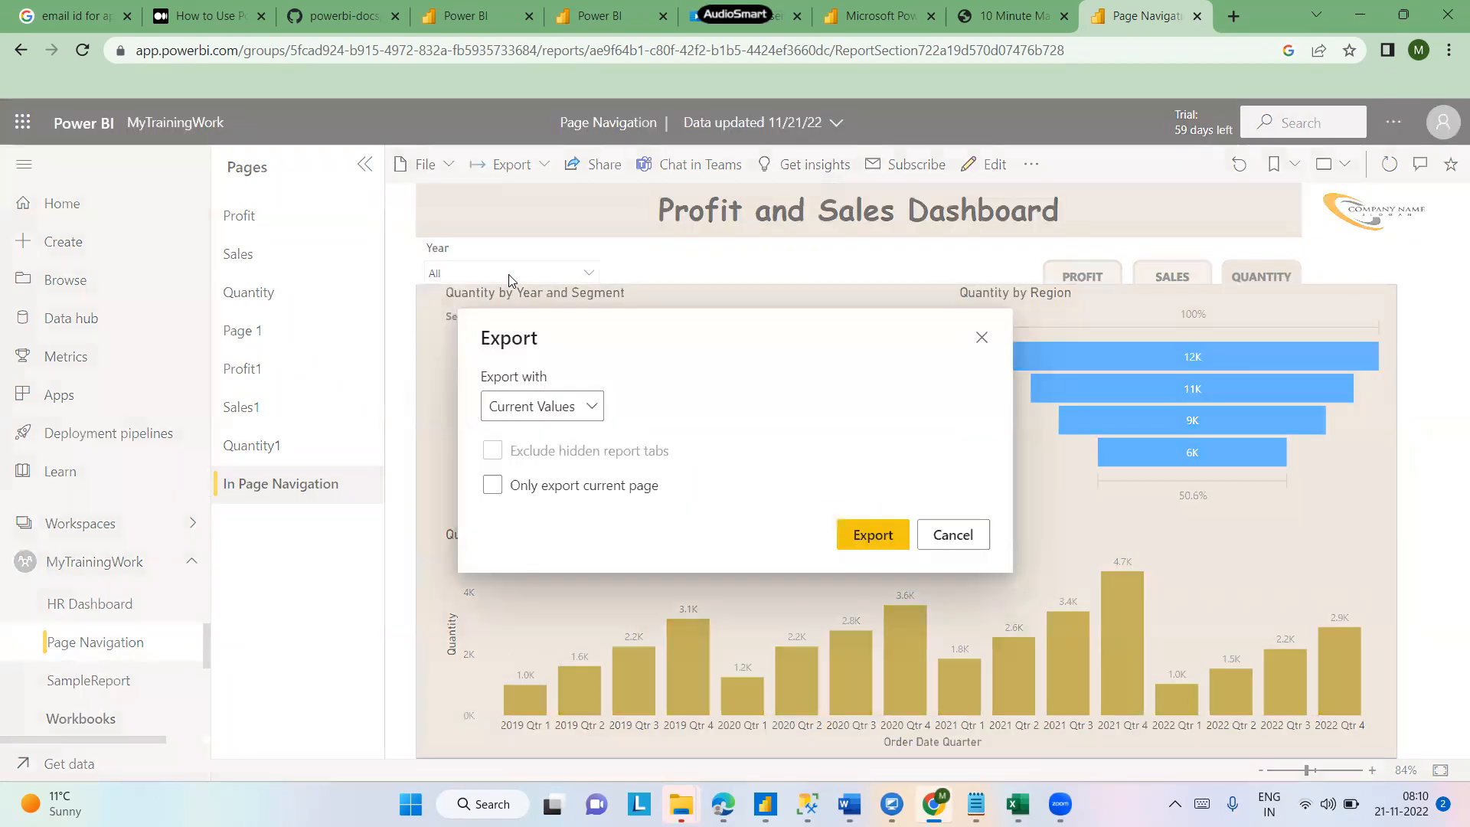
pyautogui.click(593, 410)
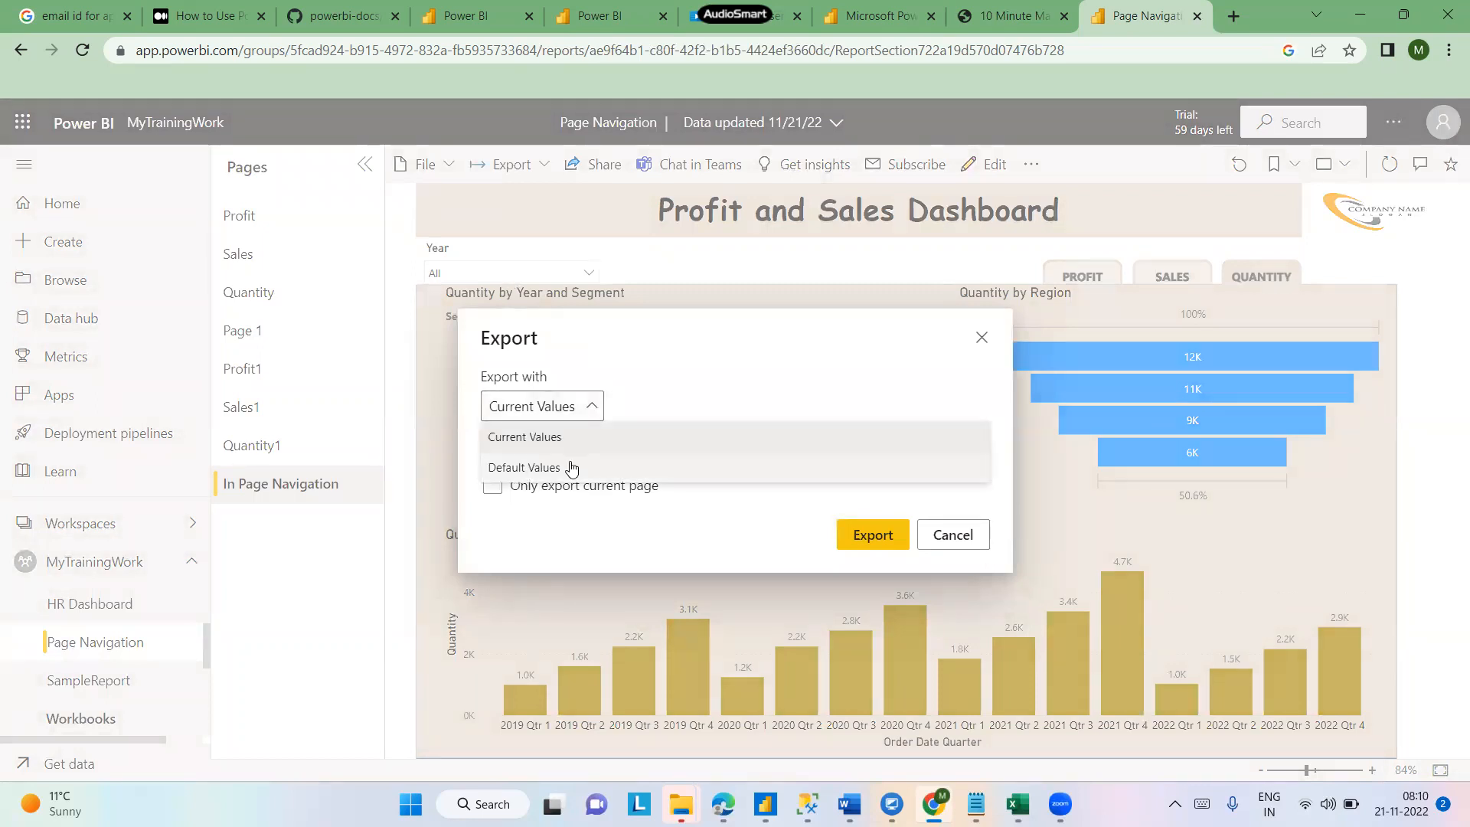
pyautogui.click(737, 374)
pyautogui.click(492, 486)
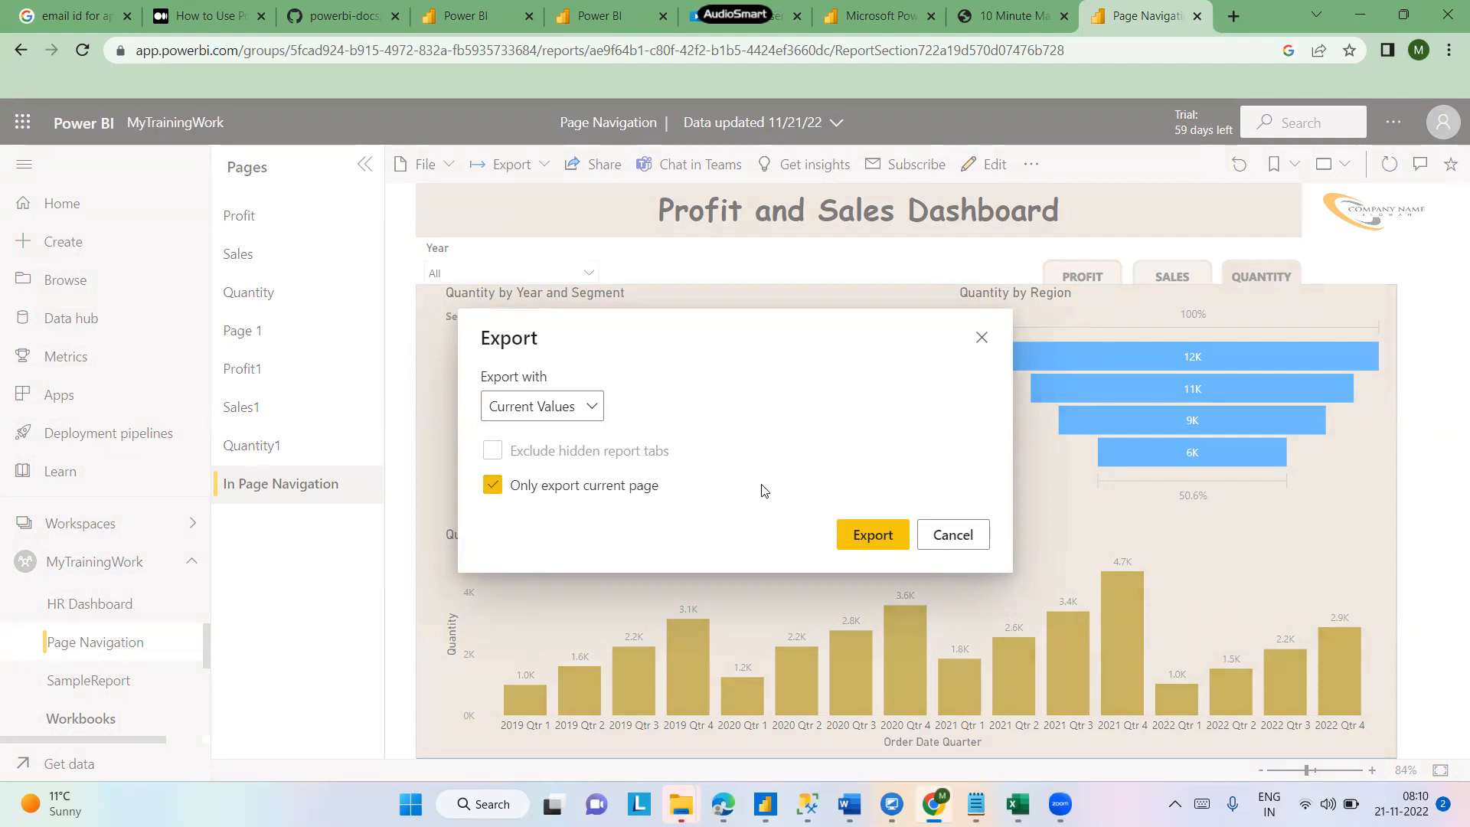
pyautogui.click(857, 539)
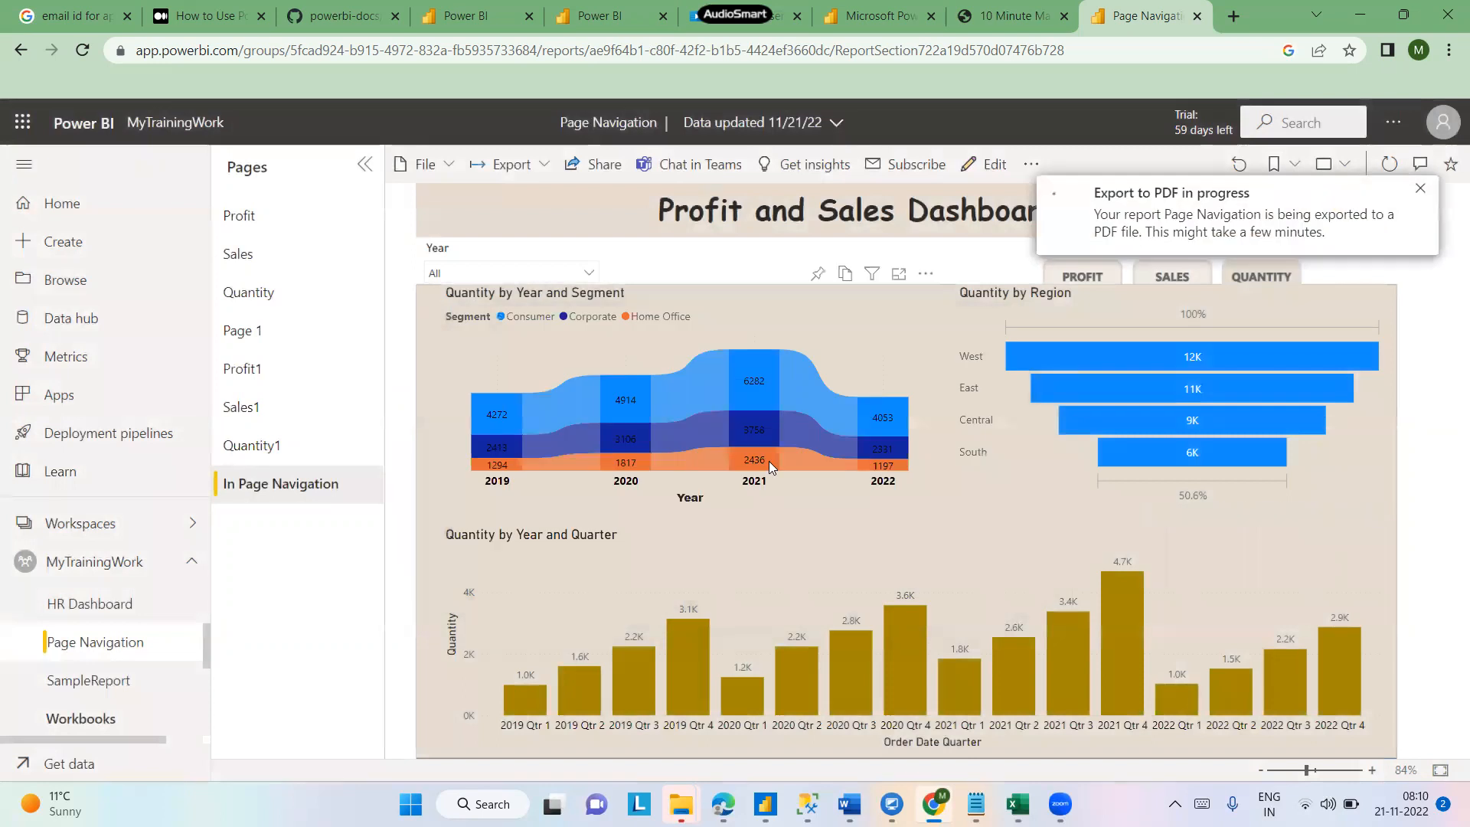
# - Open the downloaded Page Navigation PDF from the Downloads folder and scroll through its contents
pyautogui.moveTo(768, 461)
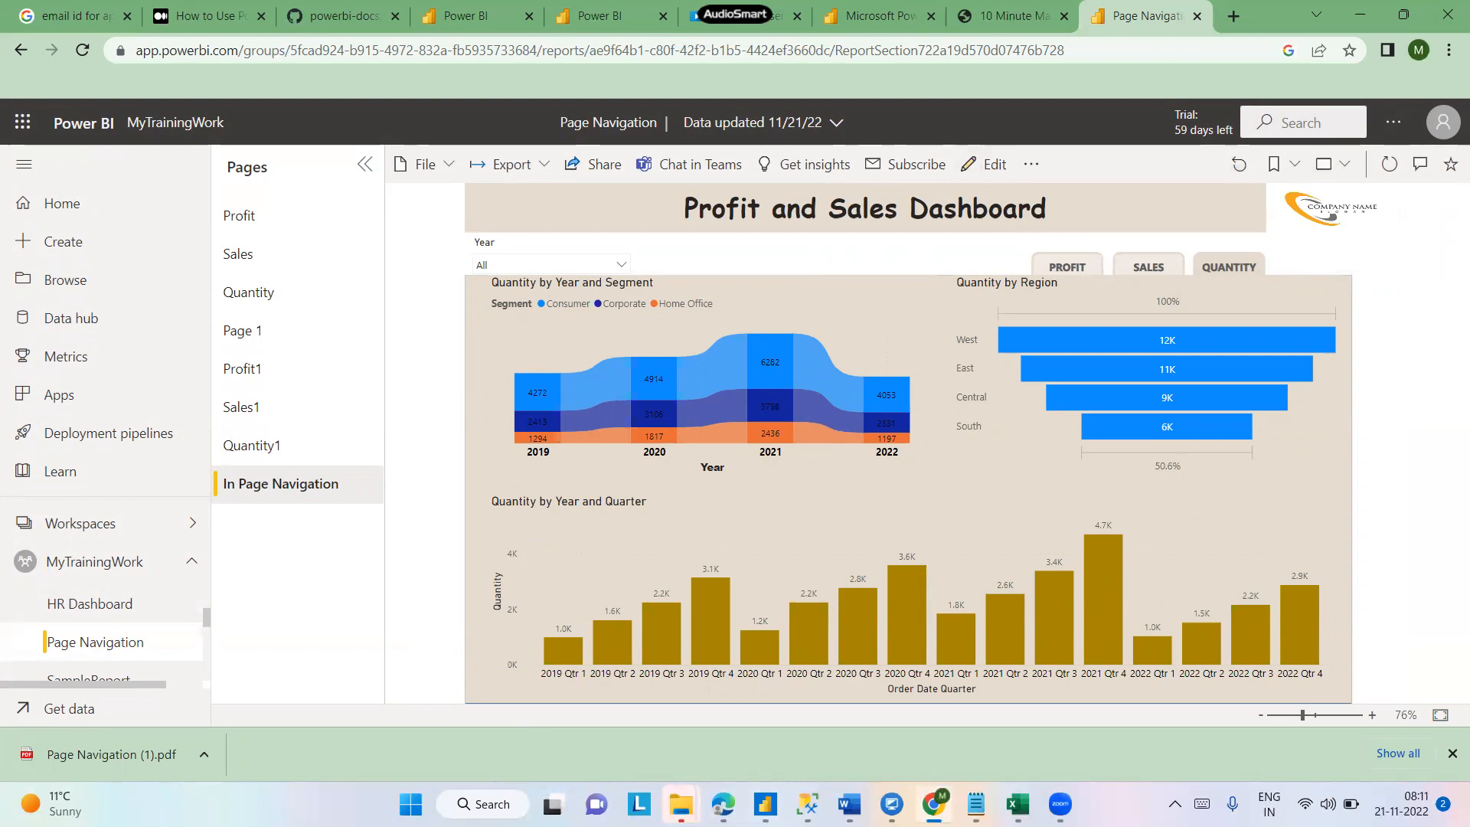
pyautogui.moveTo(681, 804)
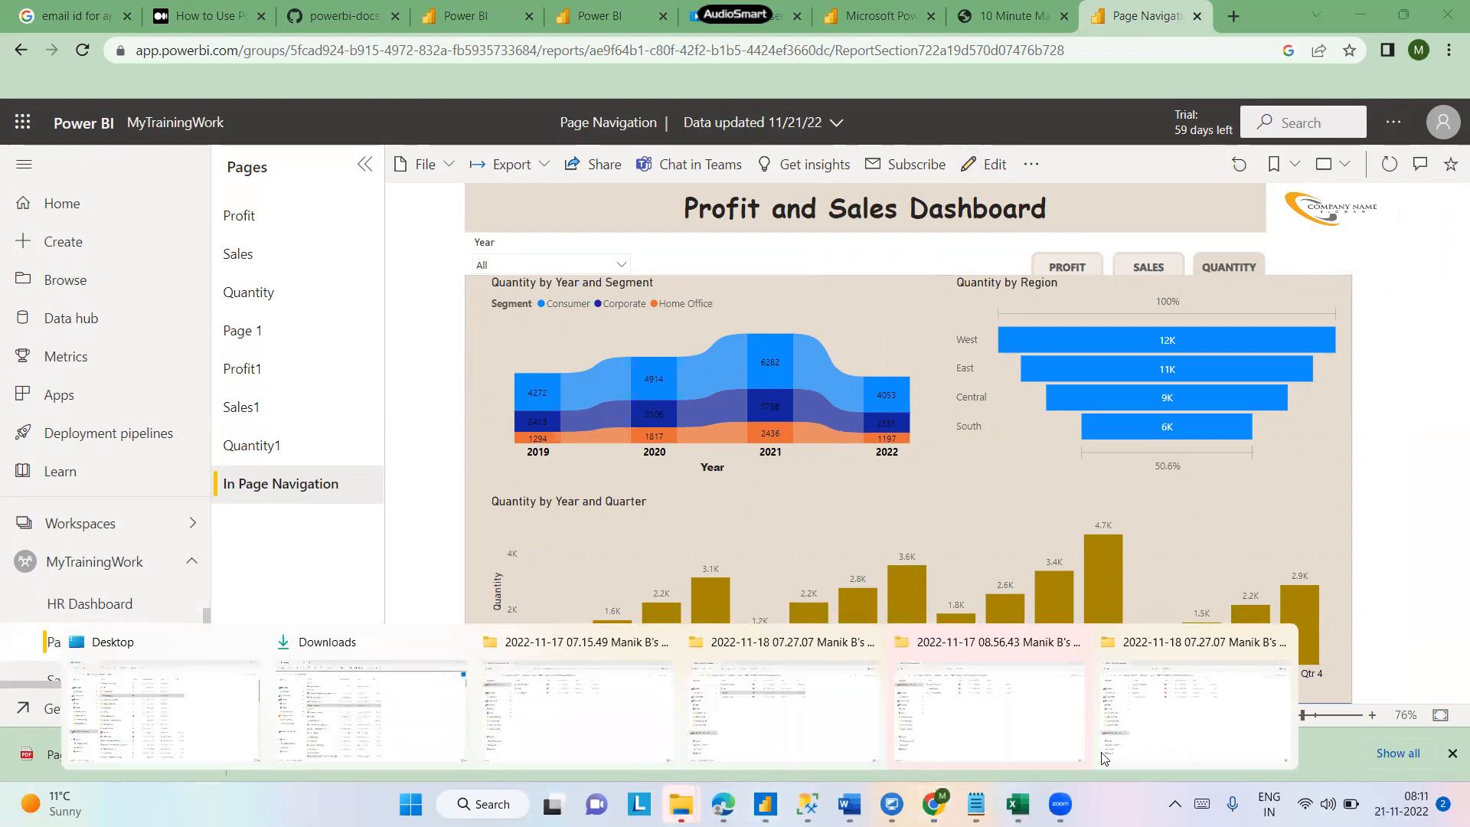
pyautogui.click(321, 736)
pyautogui.click(325, 203)
pyautogui.doubleClick(326, 203)
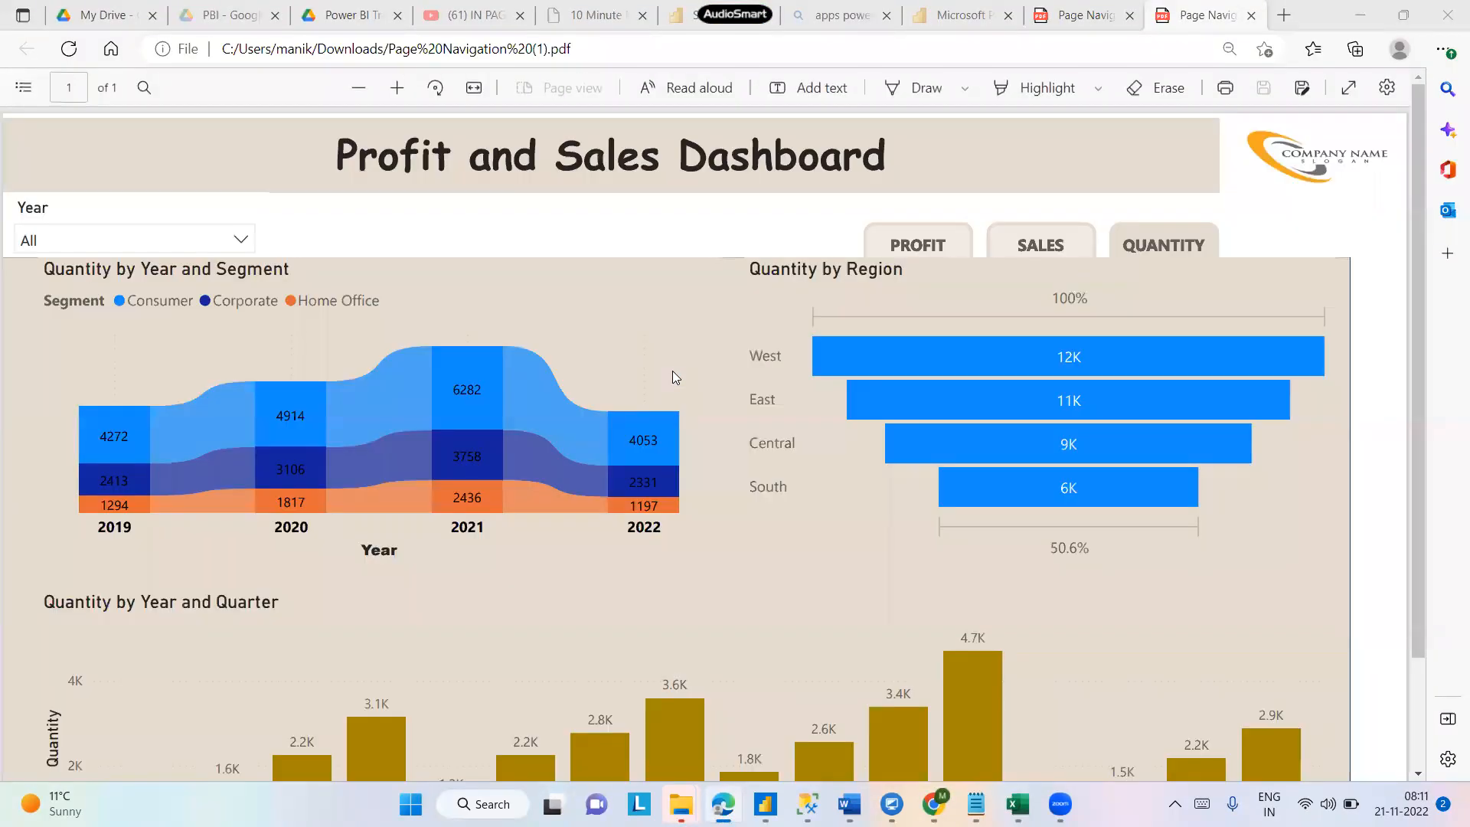
pyautogui.moveTo(1419, 219); pyautogui.dragTo(1397, 582)
pyautogui.moveTo(1402, 519); pyautogui.dragTo(1431, 583)
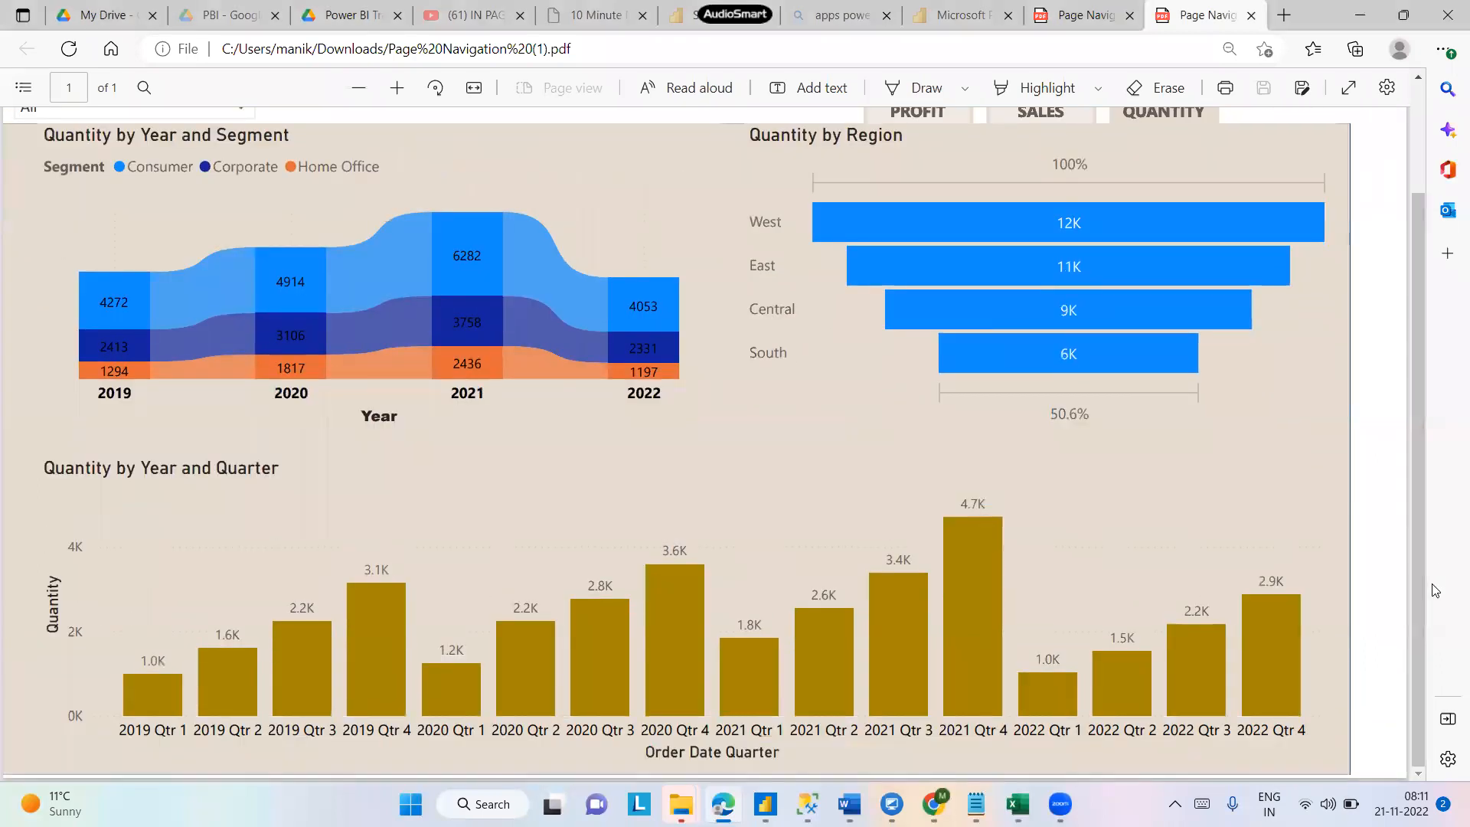
pyautogui.moveTo(1415, 779); pyautogui.dragTo(1415, 109)
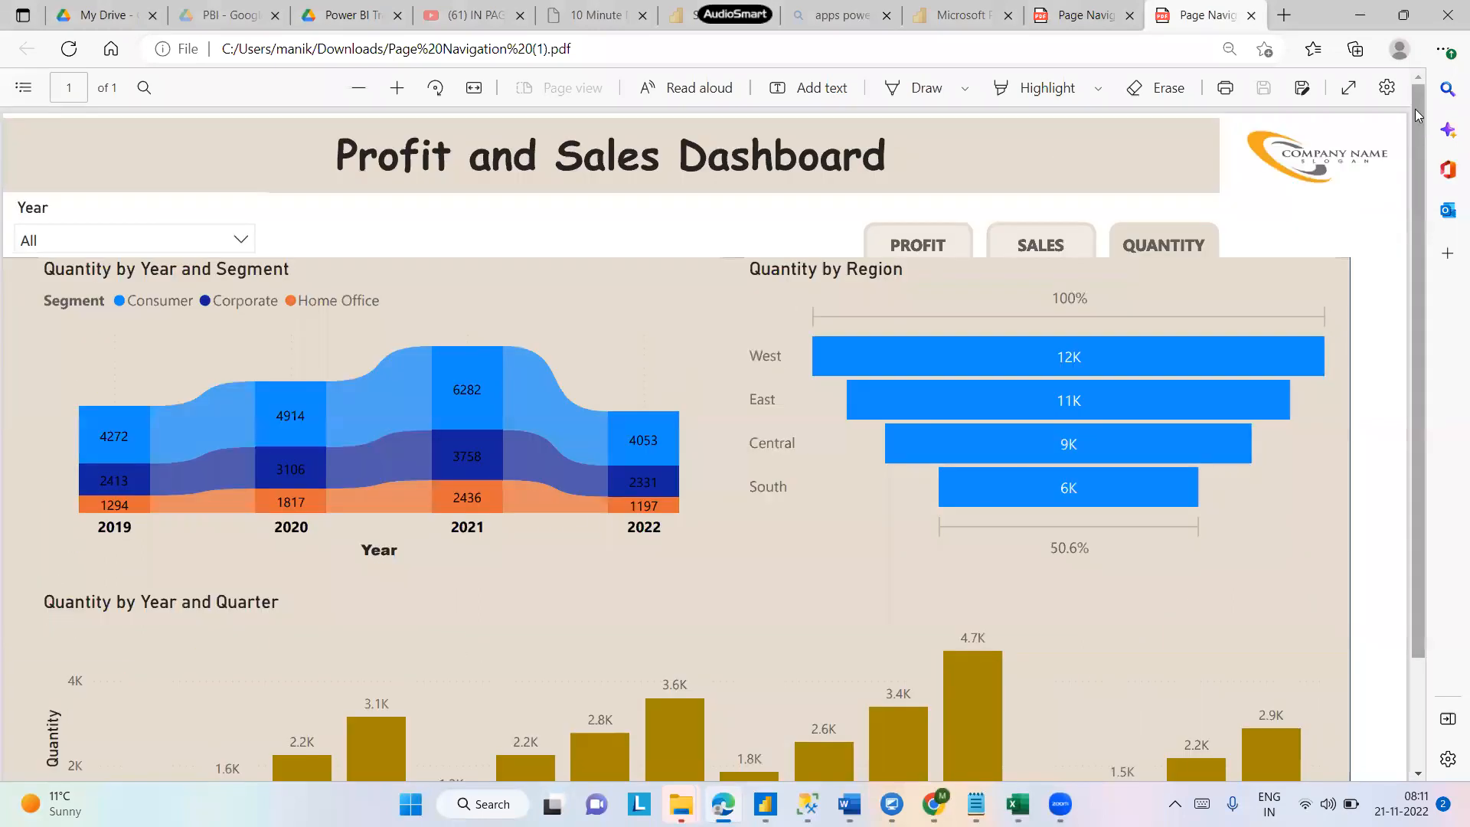
# - Close the PDF tabs, minimize the second browser window and return to the Power BI report
pyautogui.click(1407, 15)
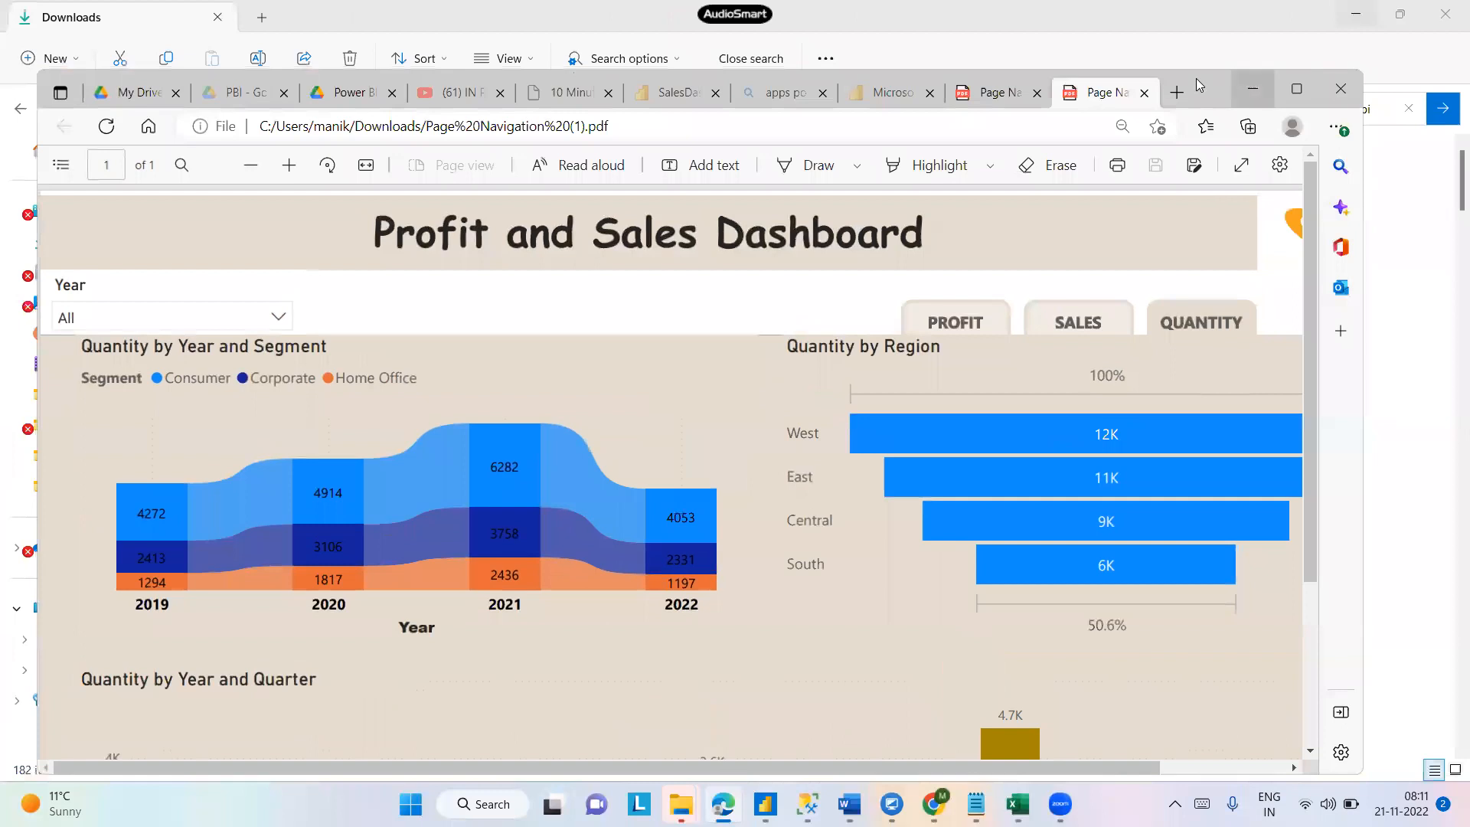
pyautogui.click(1144, 93)
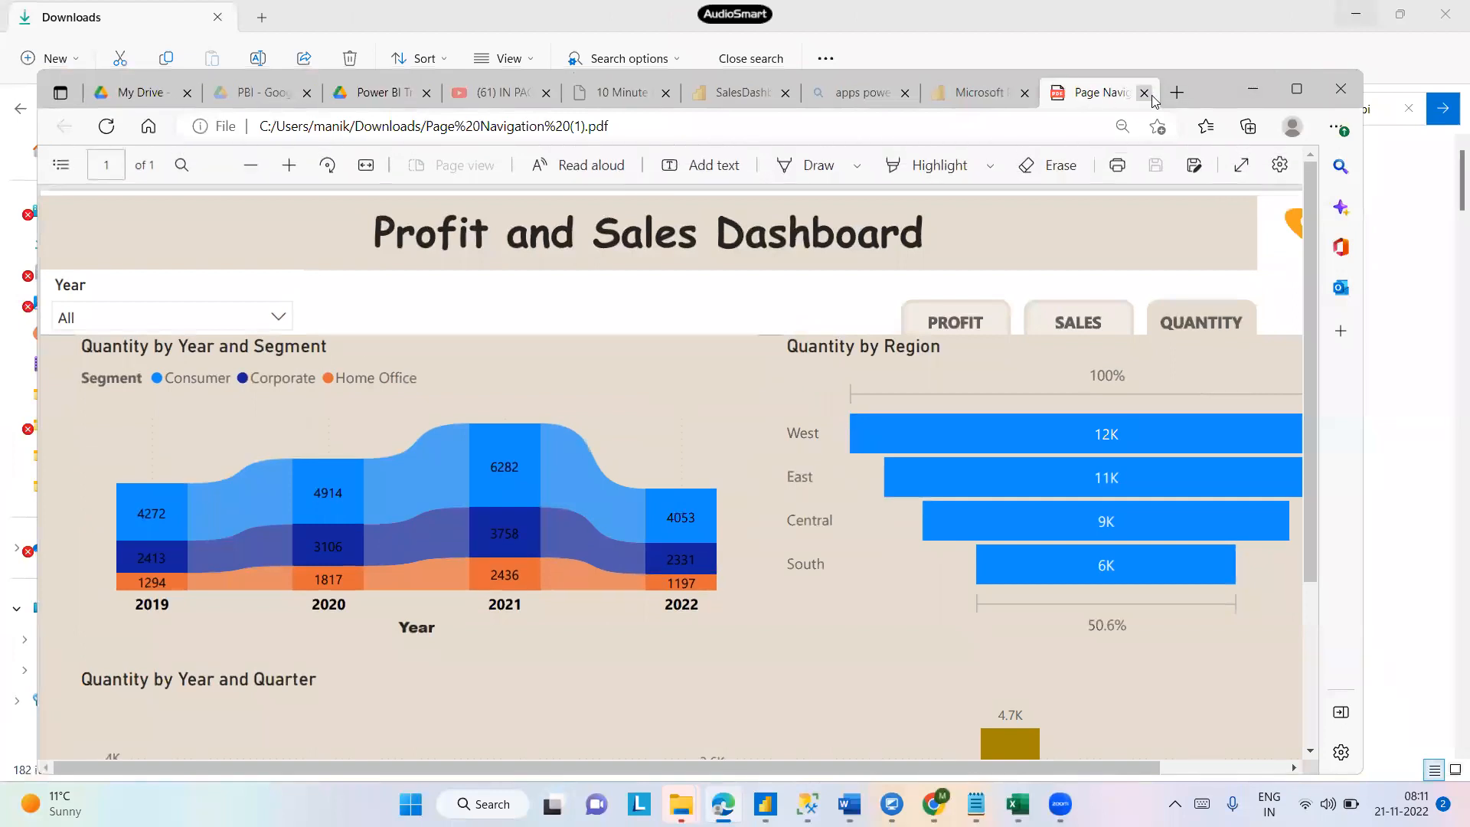
pyautogui.click(1144, 93)
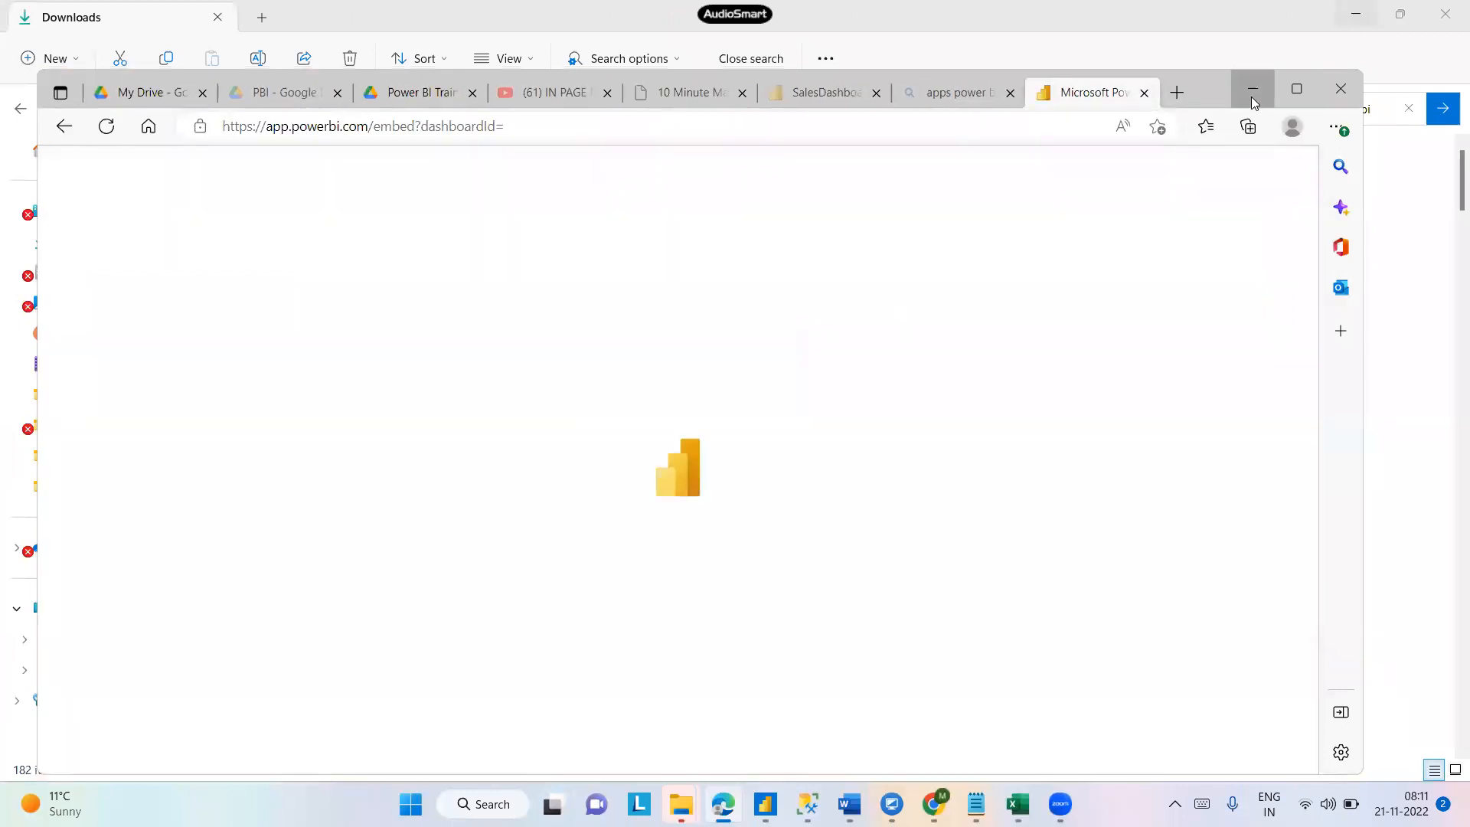
pyautogui.click(1251, 93)
pyautogui.moveTo(933, 804)
pyautogui.click(880, 705)
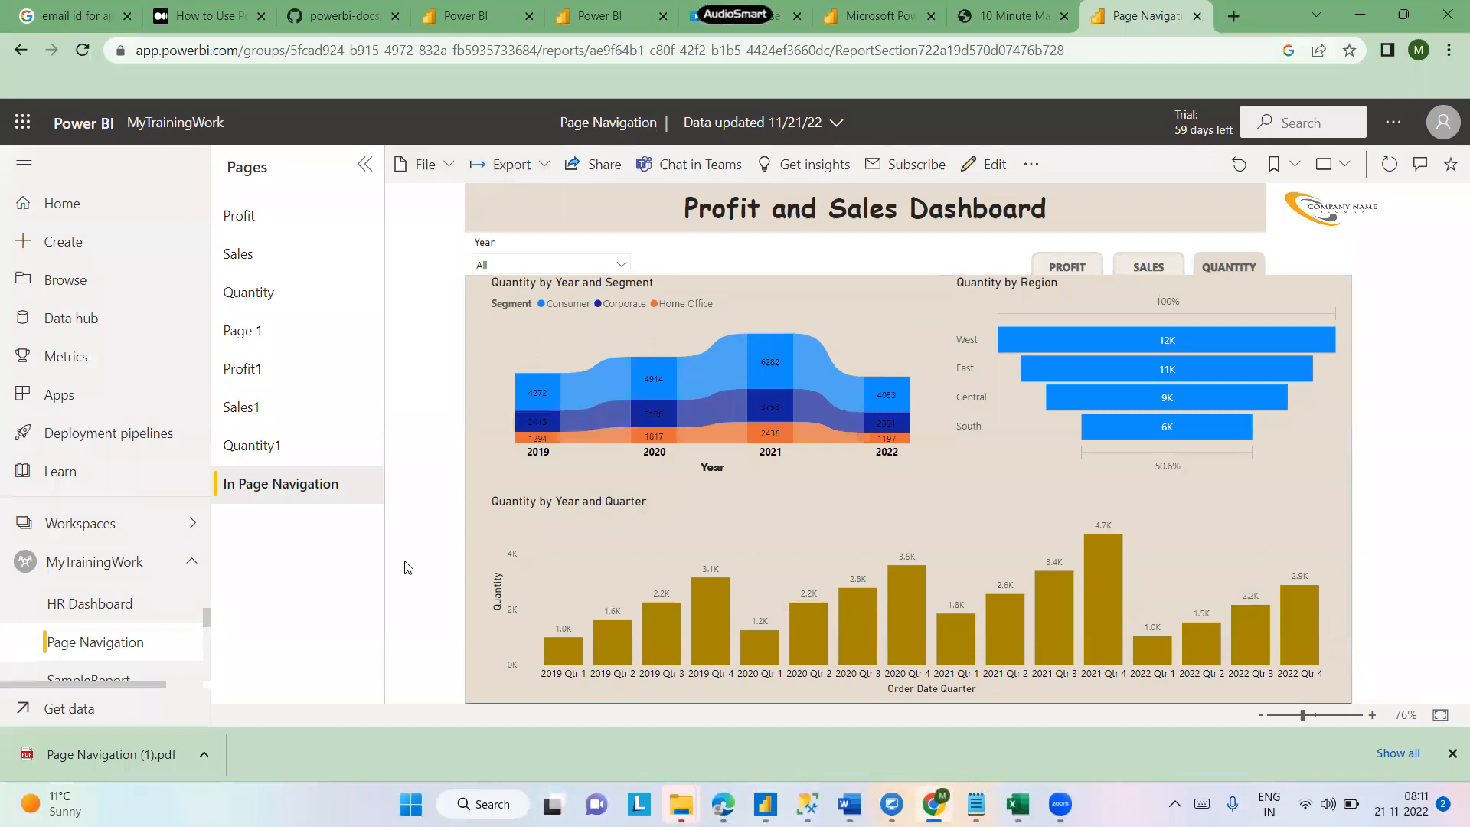
# - Try adding a new email subscription for the In Page Navigation page, then close the subscription pane
pyautogui.click(888, 165)
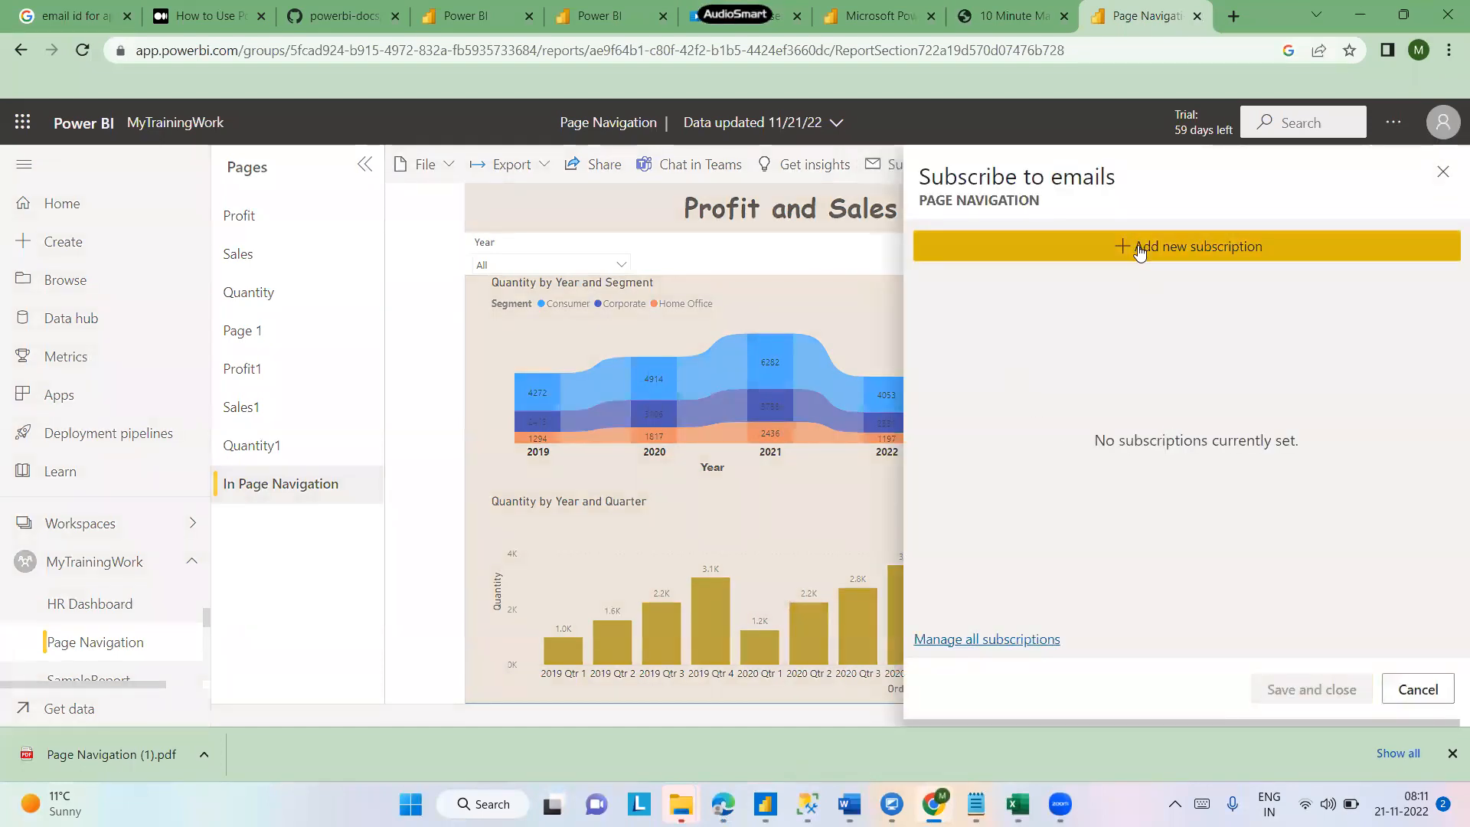
pyautogui.click(1138, 252)
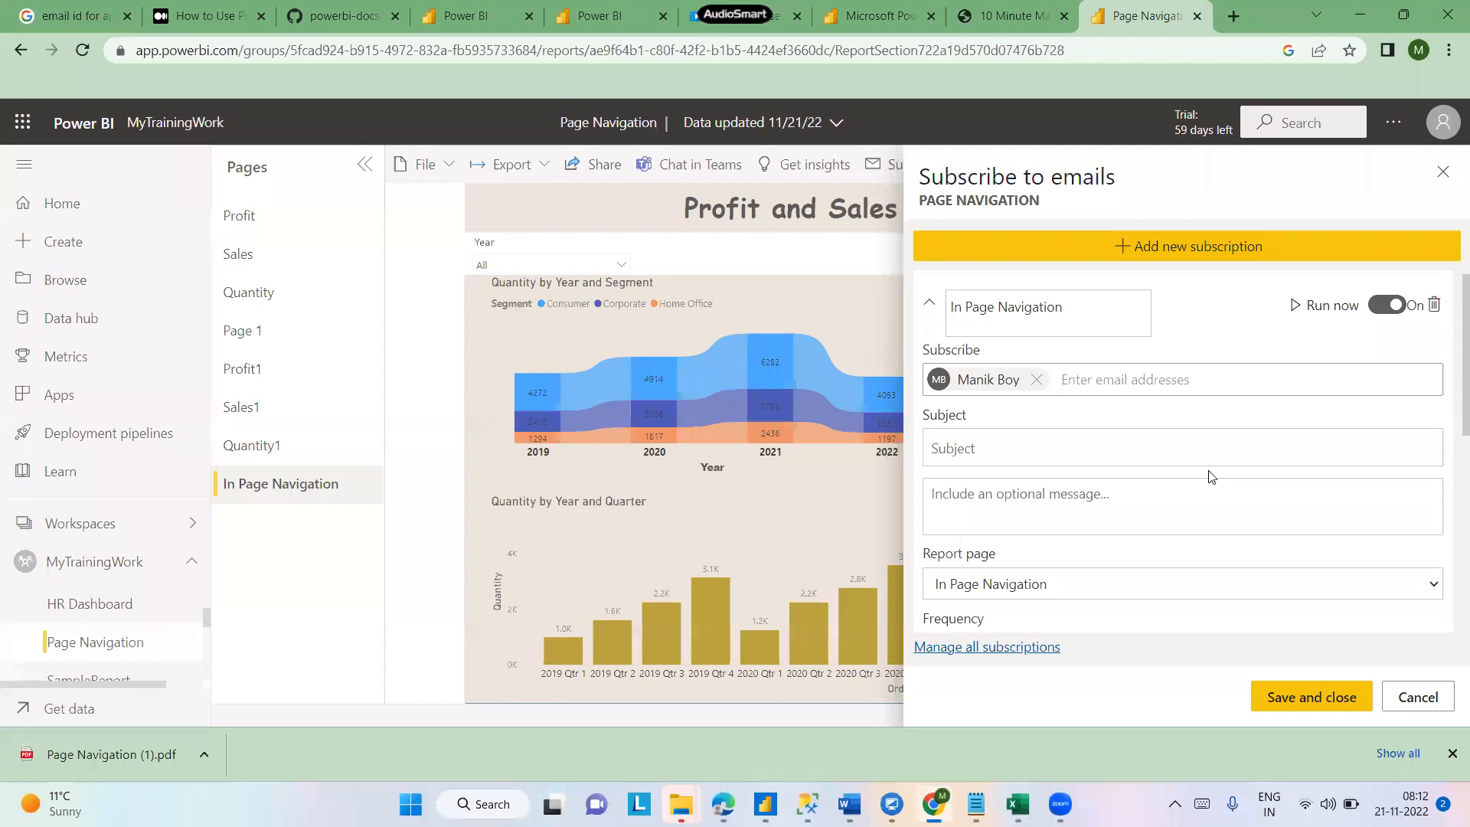
pyautogui.click(1092, 381)
pyautogui.click(1092, 382)
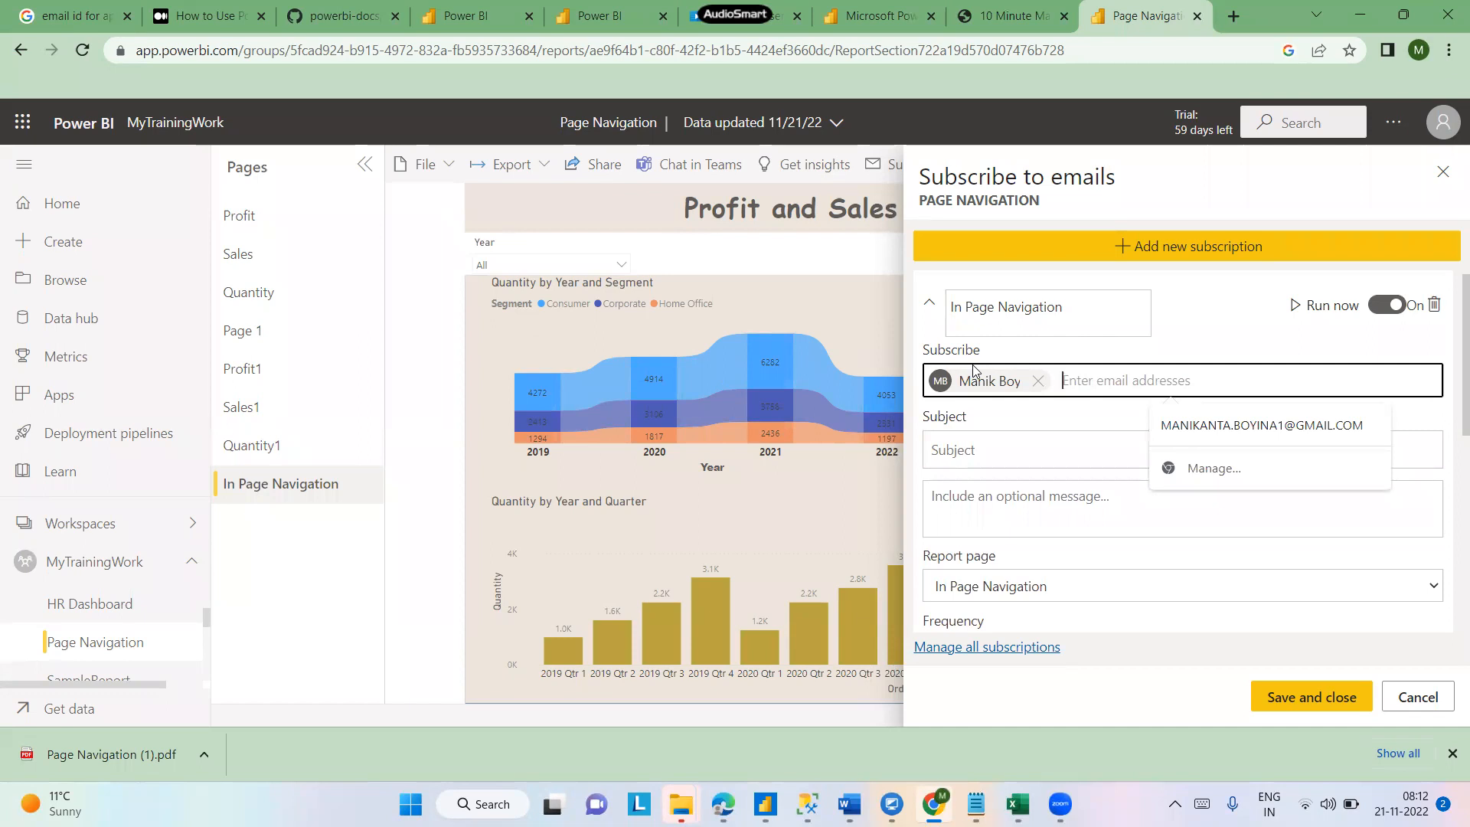
pyautogui.click(978, 458)
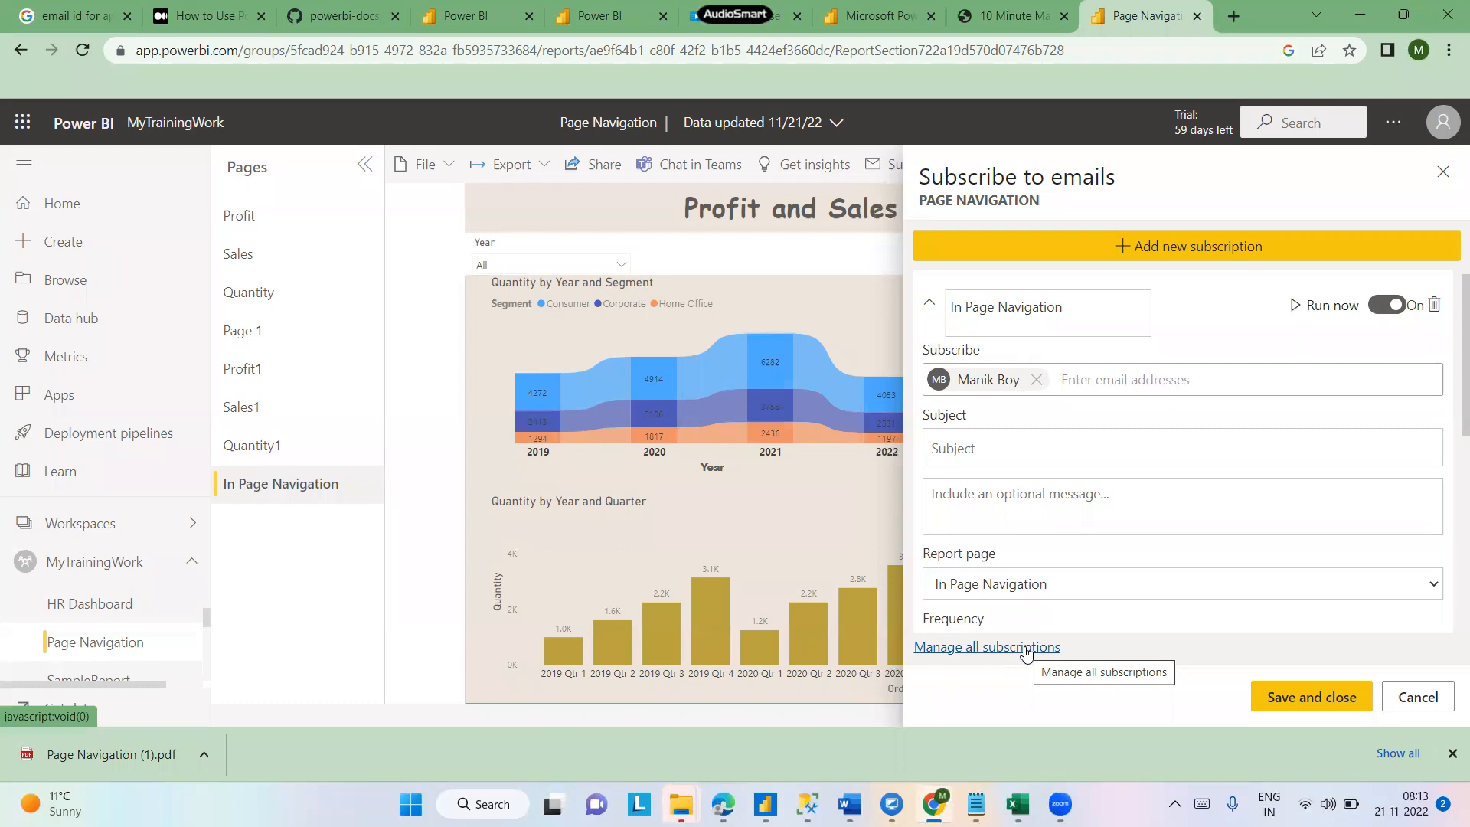
pyautogui.click(1432, 587)
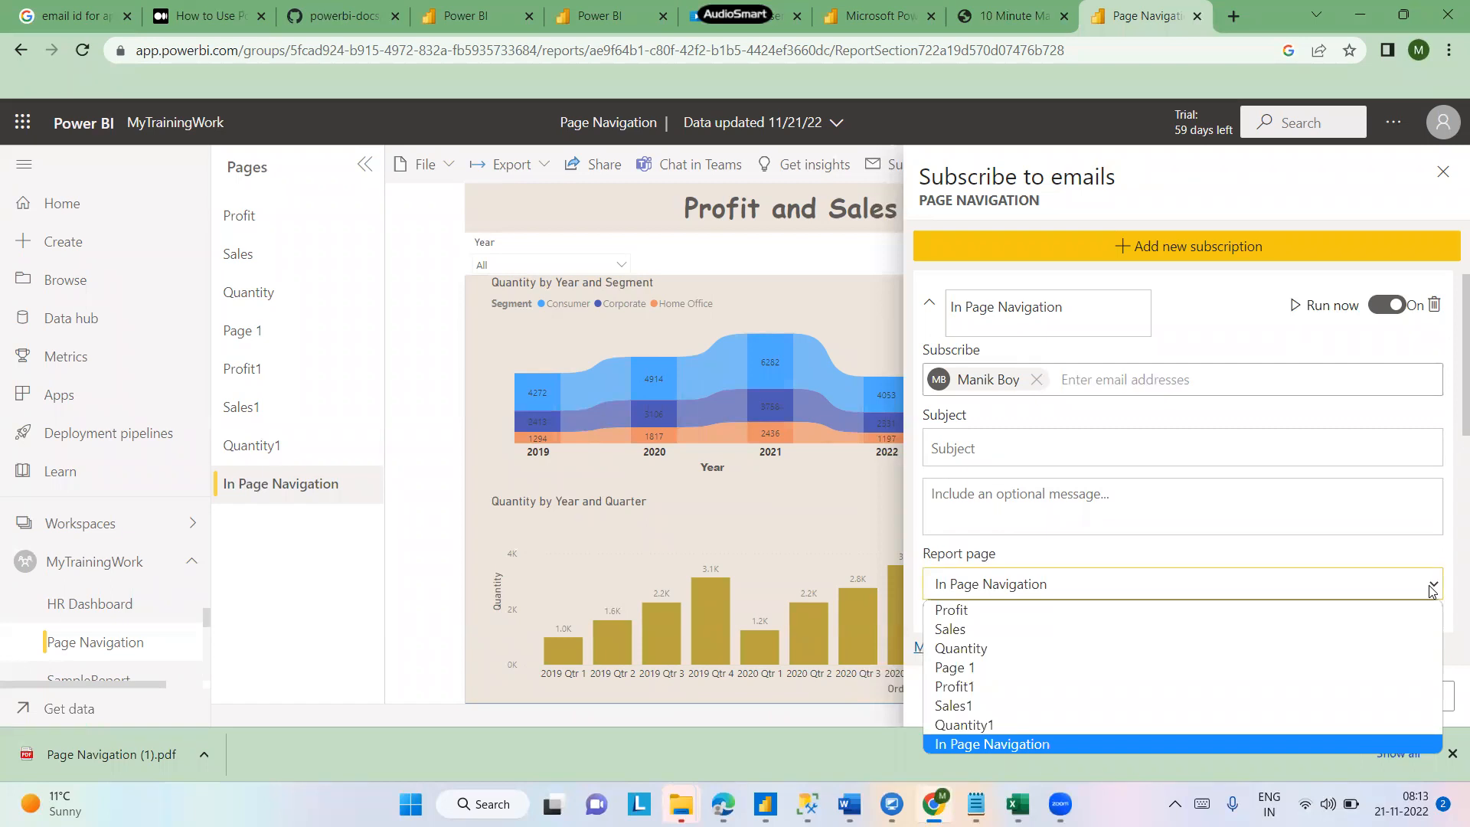
pyautogui.click(1432, 587)
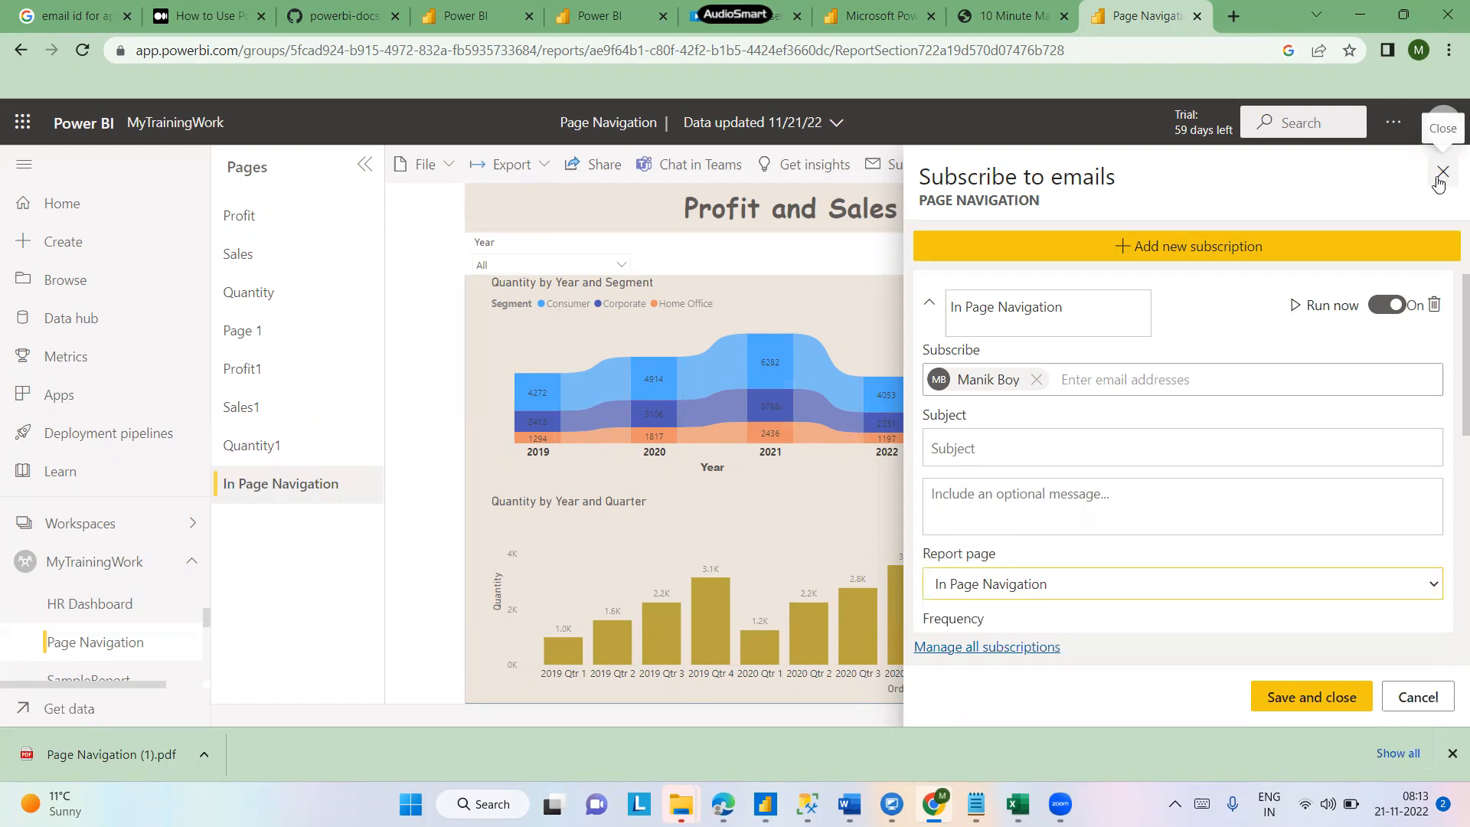
pyautogui.click(1439, 181)
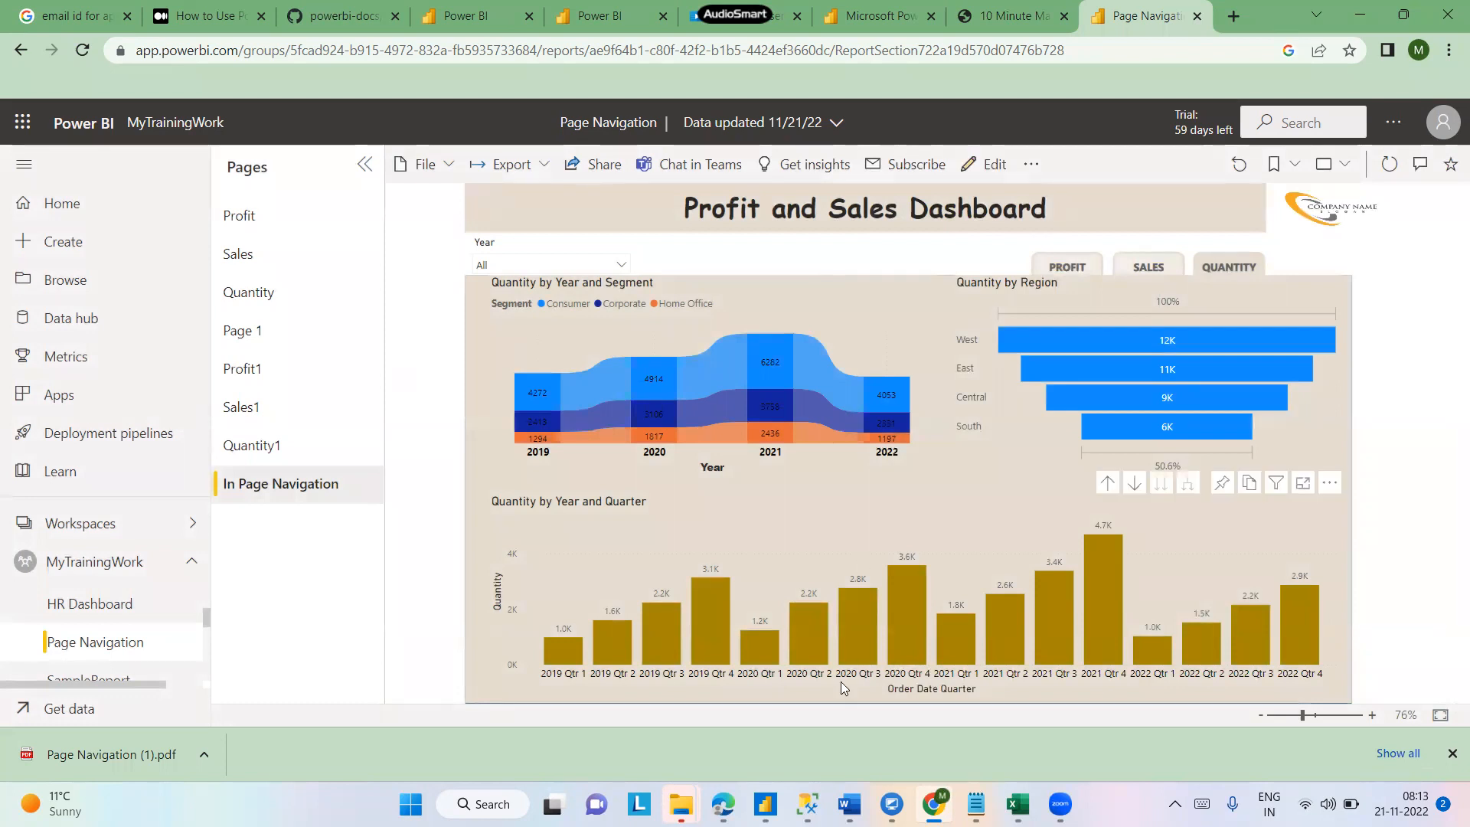
# - Switch to Notepad and add 'you can tile the visual' after the Dashboards heading
pyautogui.moveTo(975, 800)
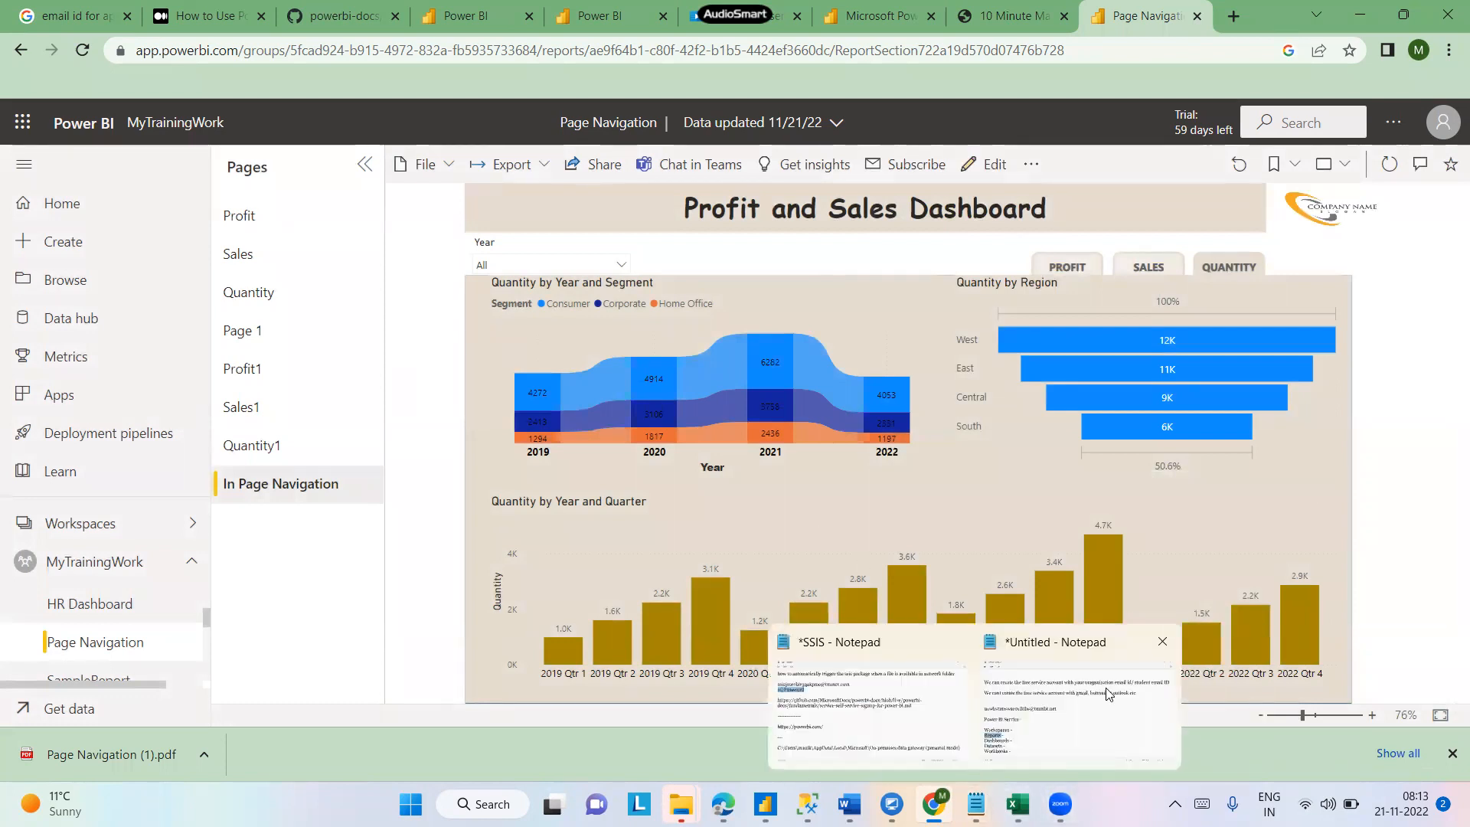
pyautogui.click(1107, 694)
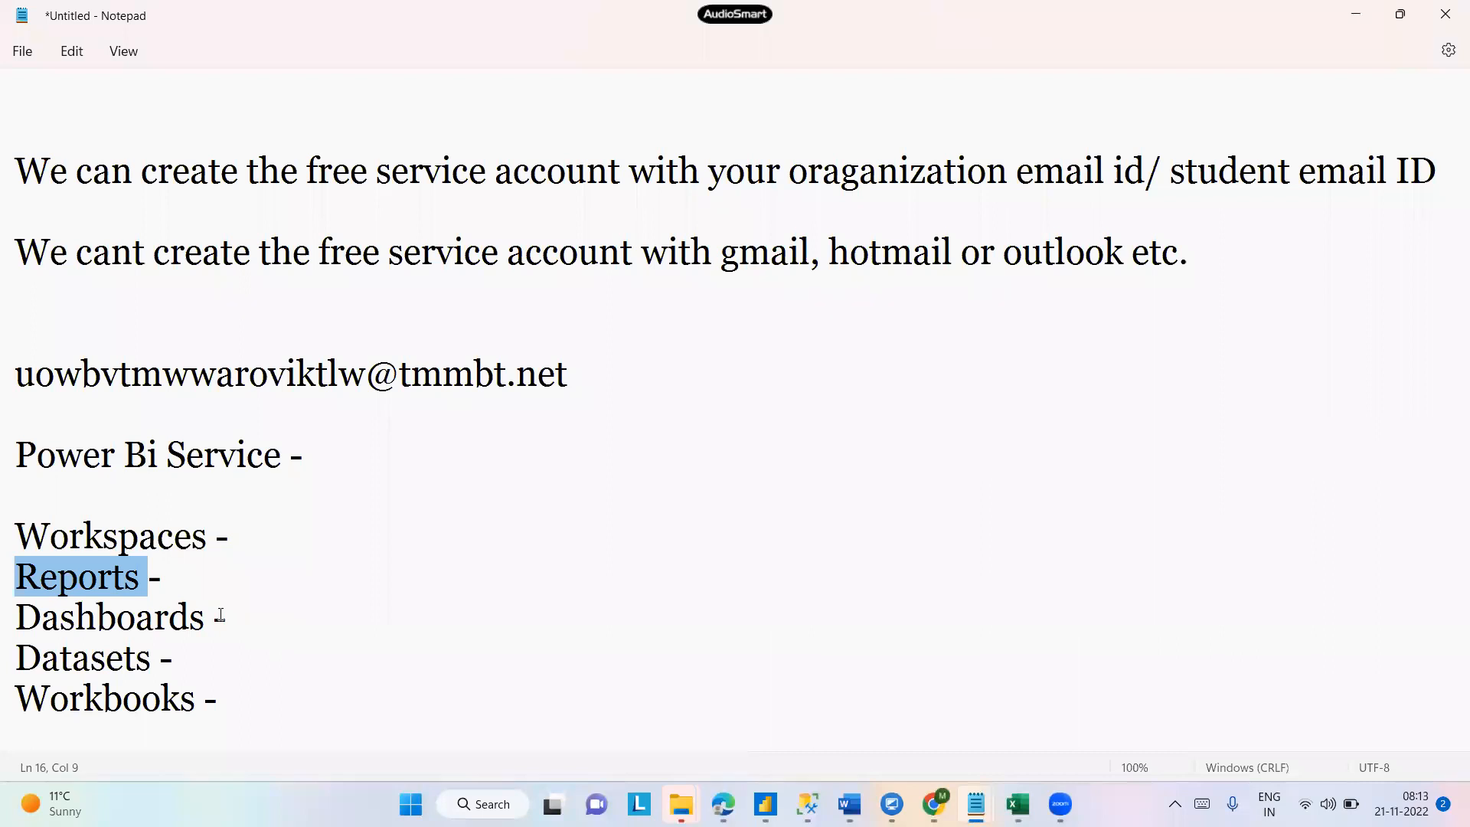
pyautogui.moveTo(193, 655); pyautogui.dragTo(17, 616)
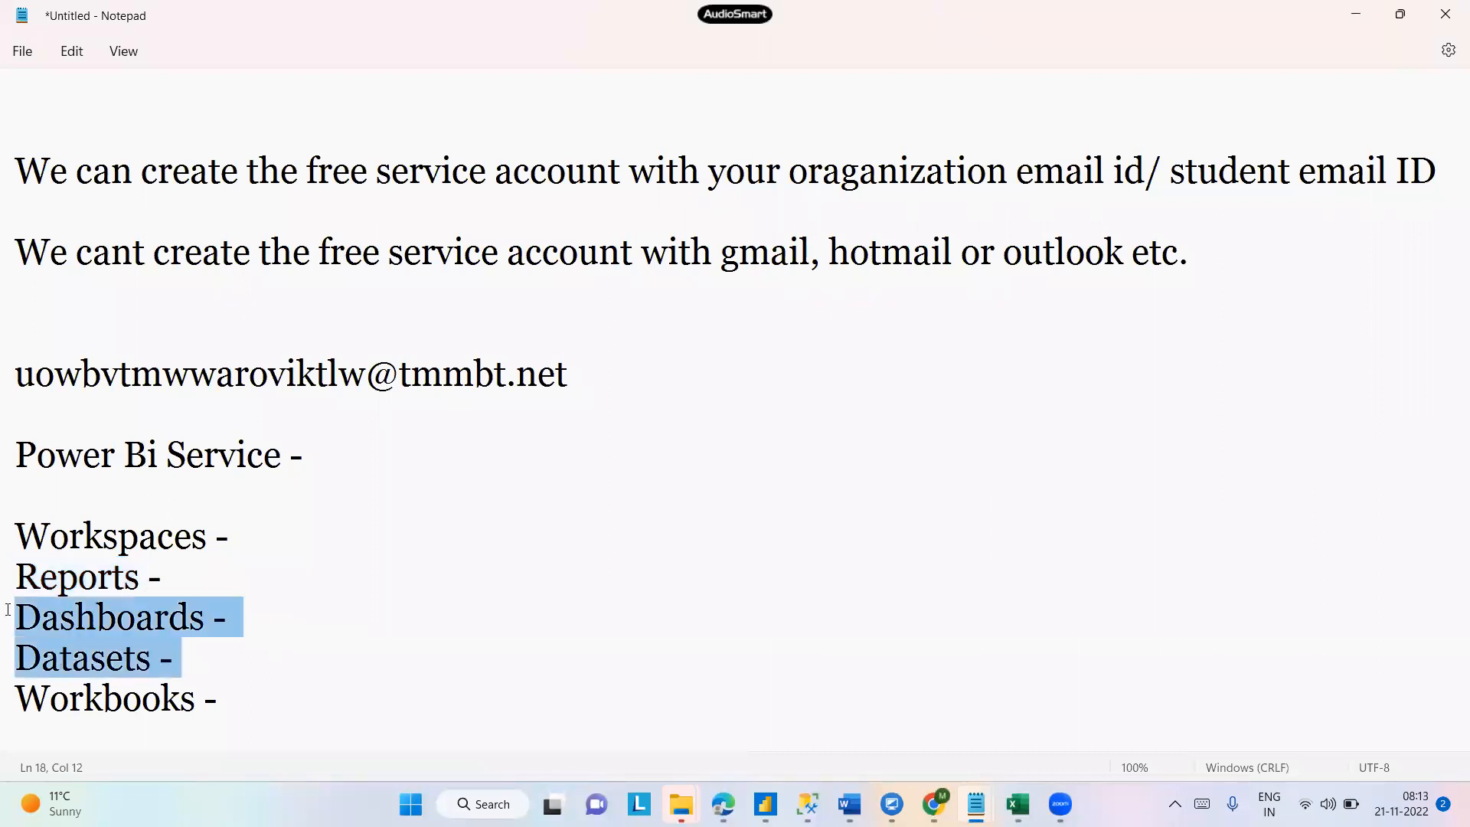
pyautogui.click(285, 656)
pyautogui.click(273, 625)
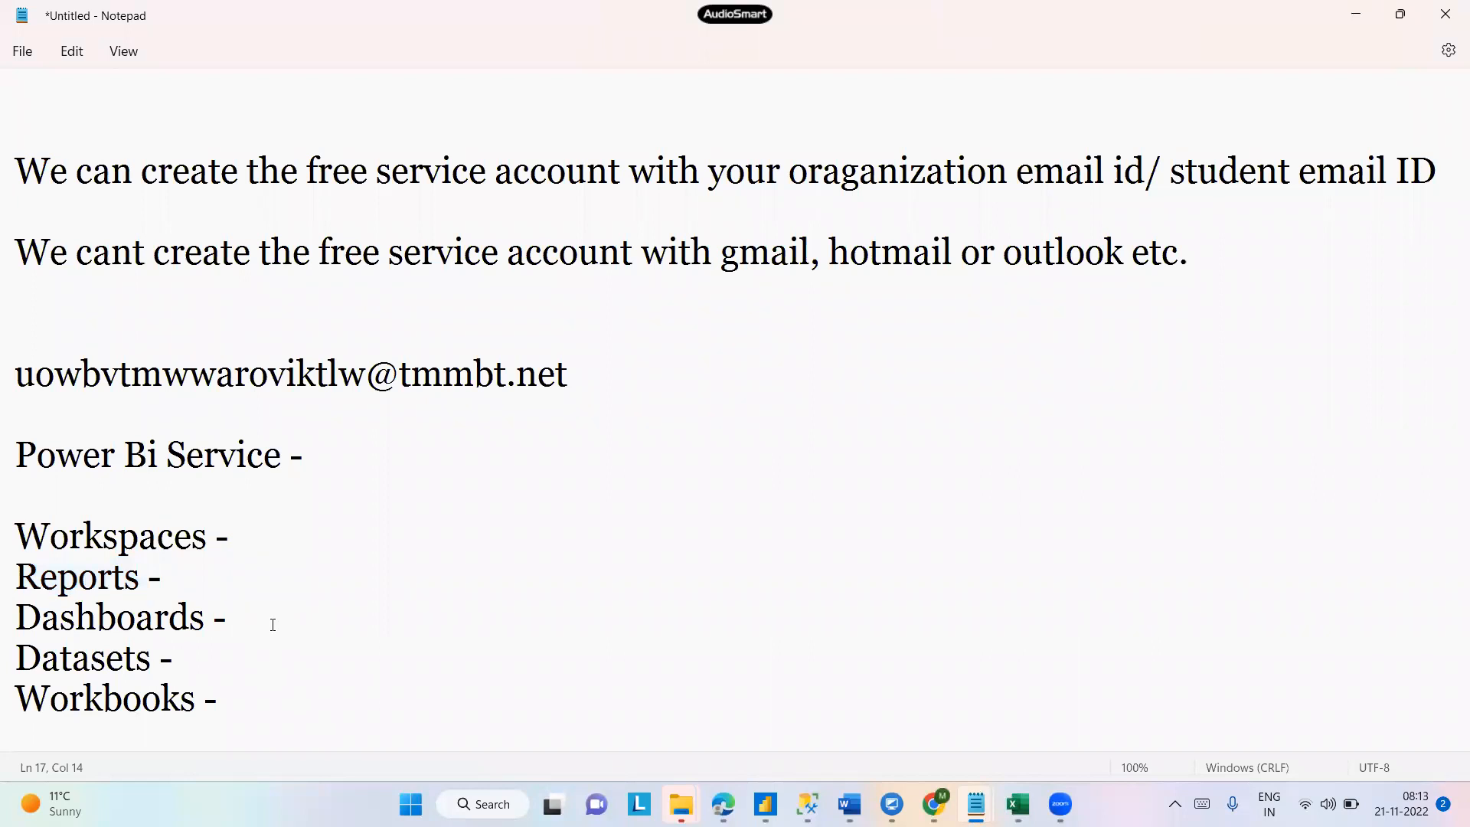
pyautogui.write('you can tile the visual')
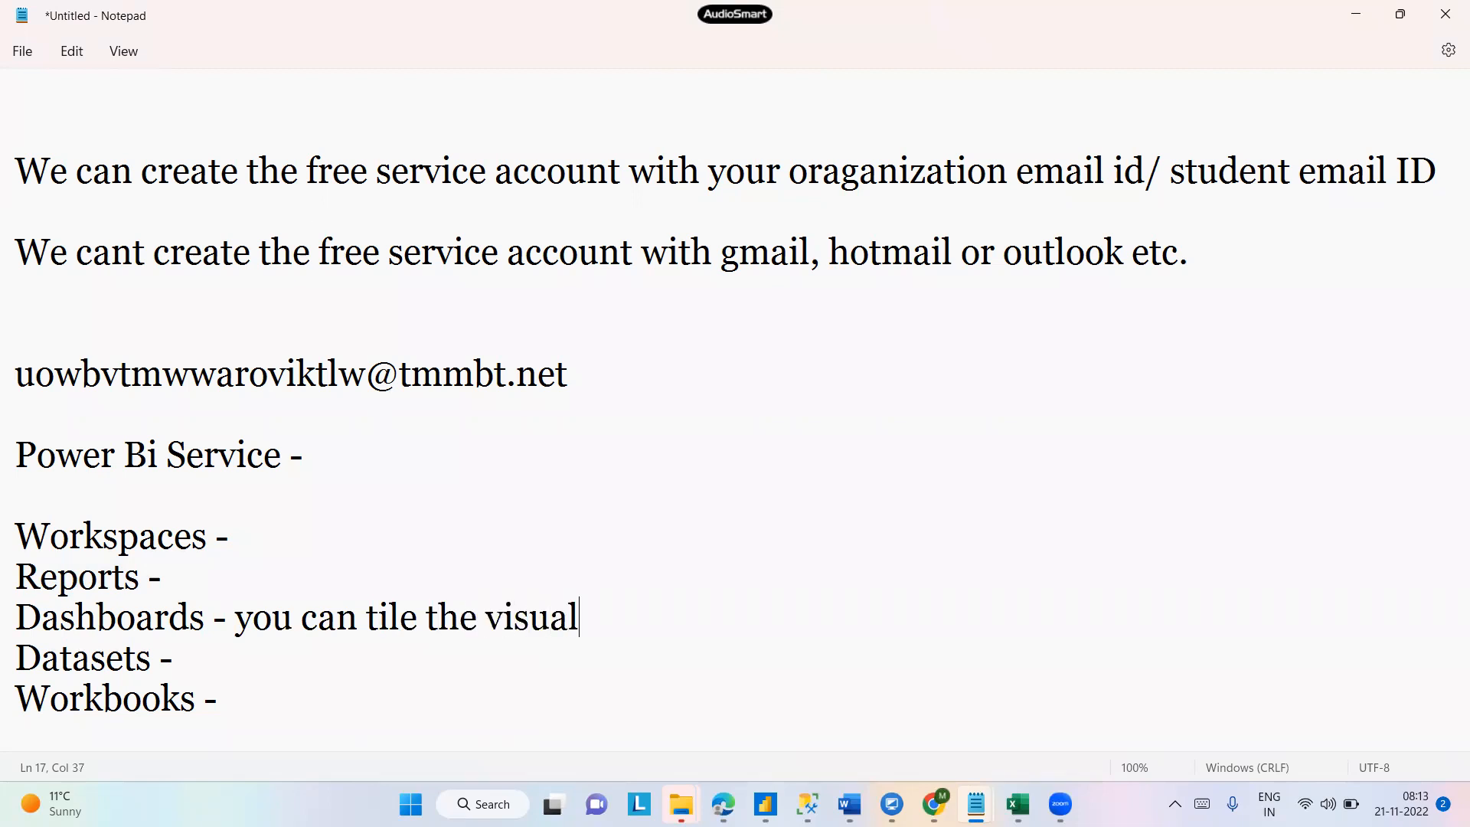
# - Edit the Dashboards note to read 'you can pin the tiles the visual in the dashboard.'
pyautogui.click(368, 621)
pyautogui.write('pin the')
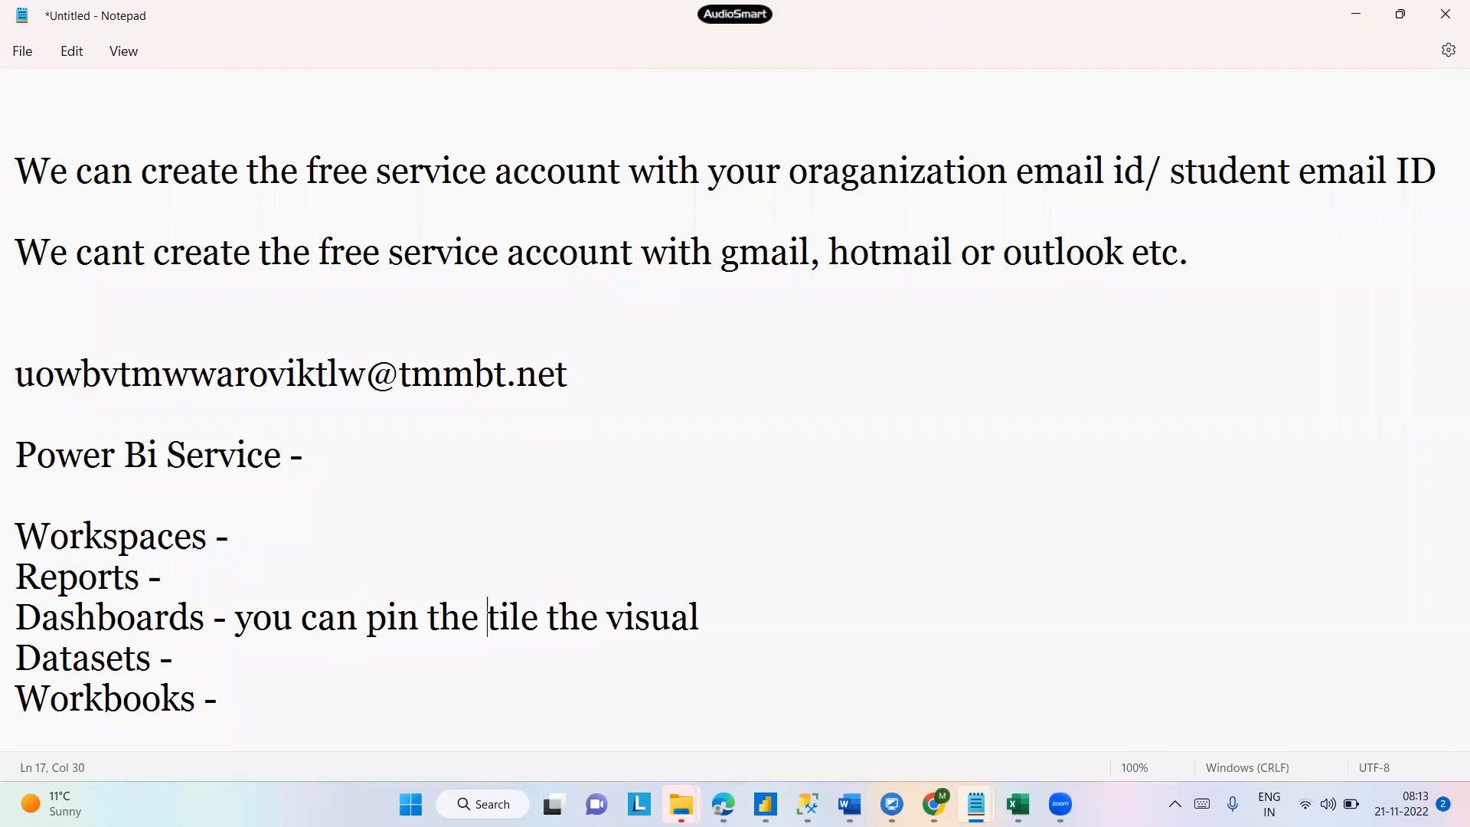
pyautogui.press('Right')
pyautogui.press('Right')
pyautogui.press('Right')
pyautogui.press('Right')
pyautogui.write('s')
pyautogui.press('Right')
pyautogui.press('Right')
pyautogui.press('Right')
pyautogui.press('Right')
pyautogui.press('Right')
pyautogui.press('Right')
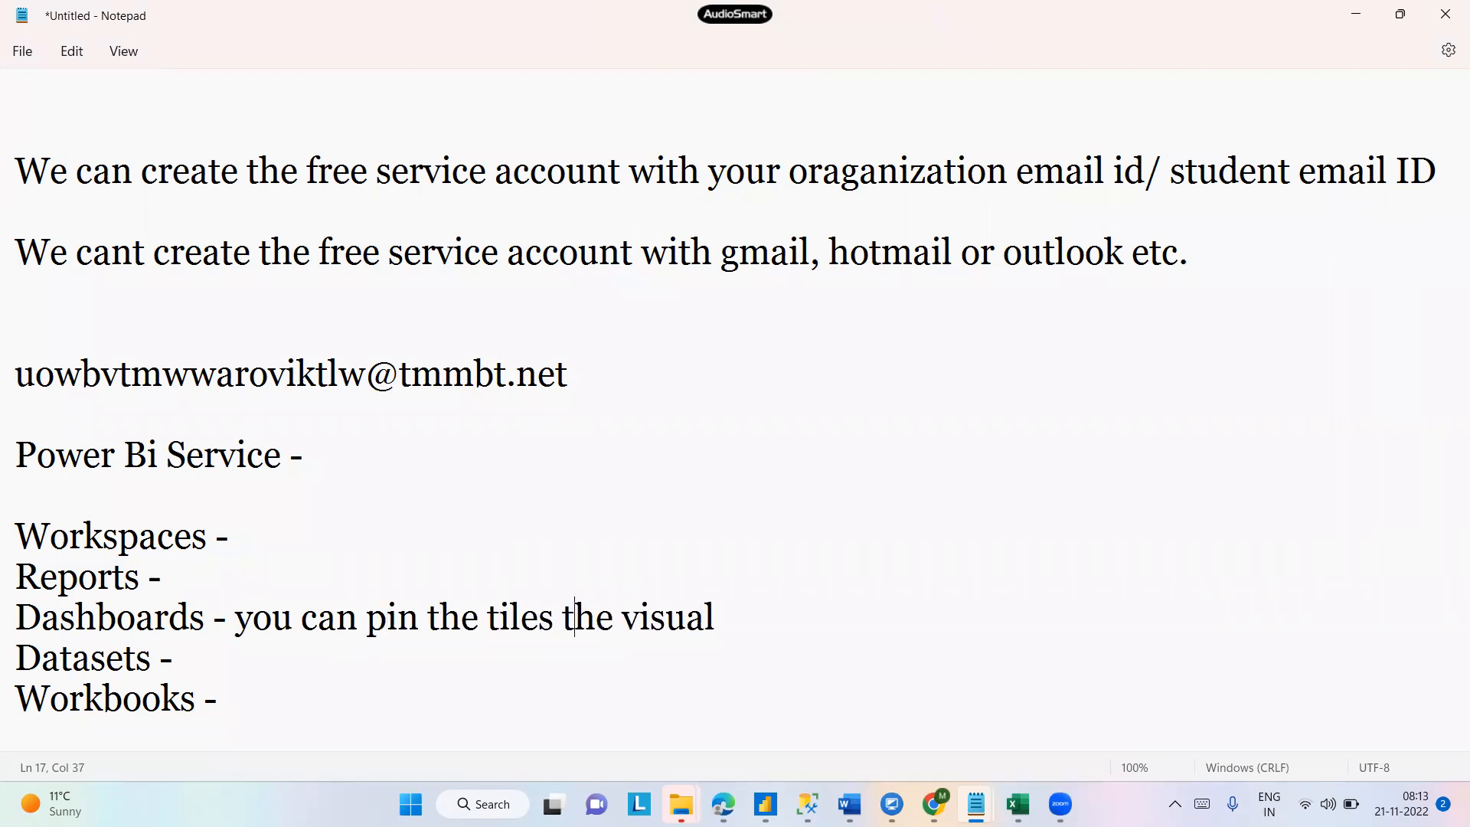
pyautogui.press('Right')
pyautogui.press('Right')
pyautogui.press('Right')
pyautogui.press('Right')
pyautogui.press('Right')
pyautogui.write('in the dashb')
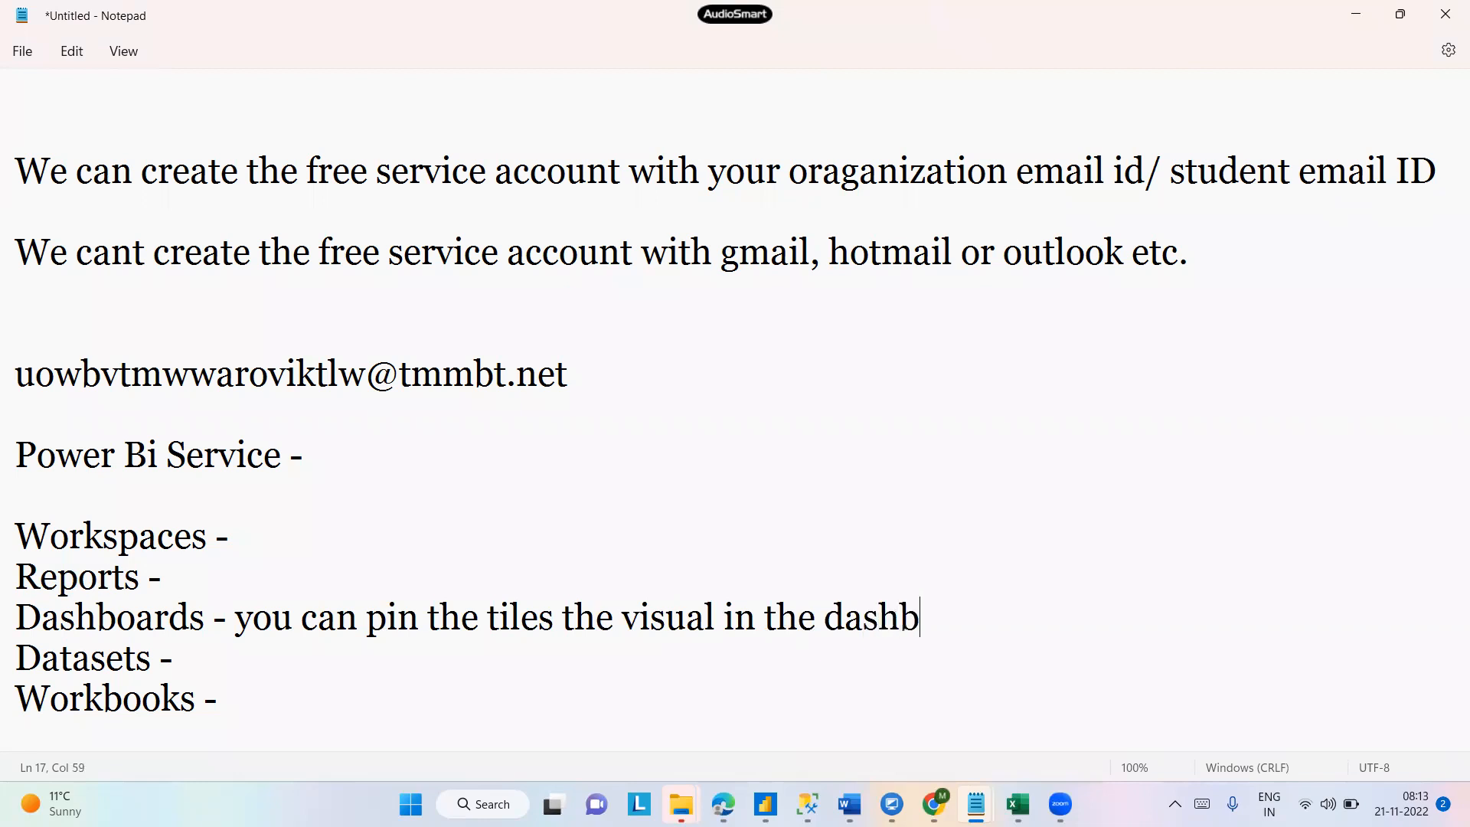
pyautogui.write('oard.')
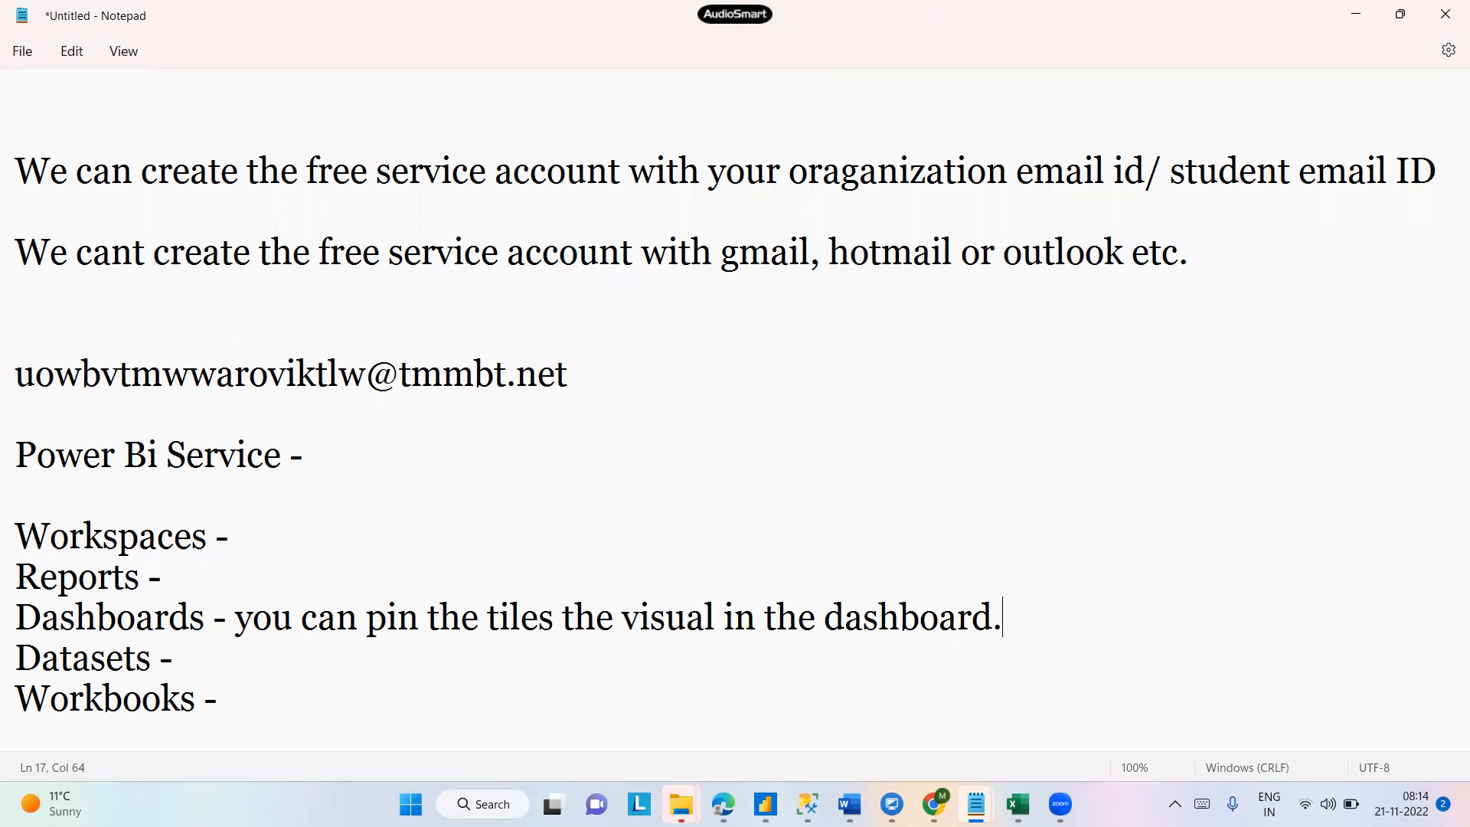
pyautogui.write('Yes.')
pyautogui.press('Tab')
pyautogui.click(553, 617)
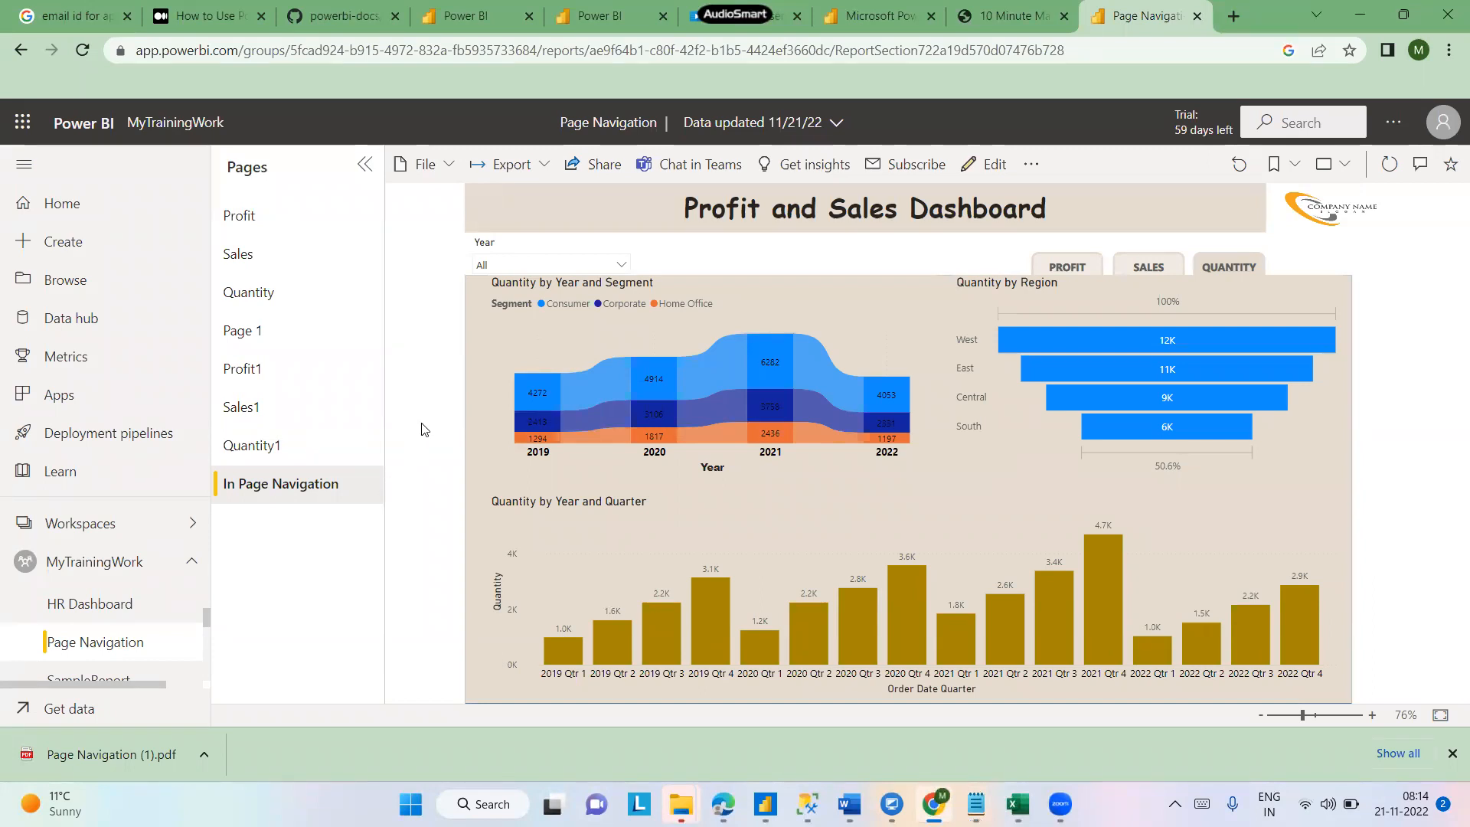
# - Open the Profit page of the Page Navigation report
pyautogui.click(622, 265)
pyautogui.click(712, 261)
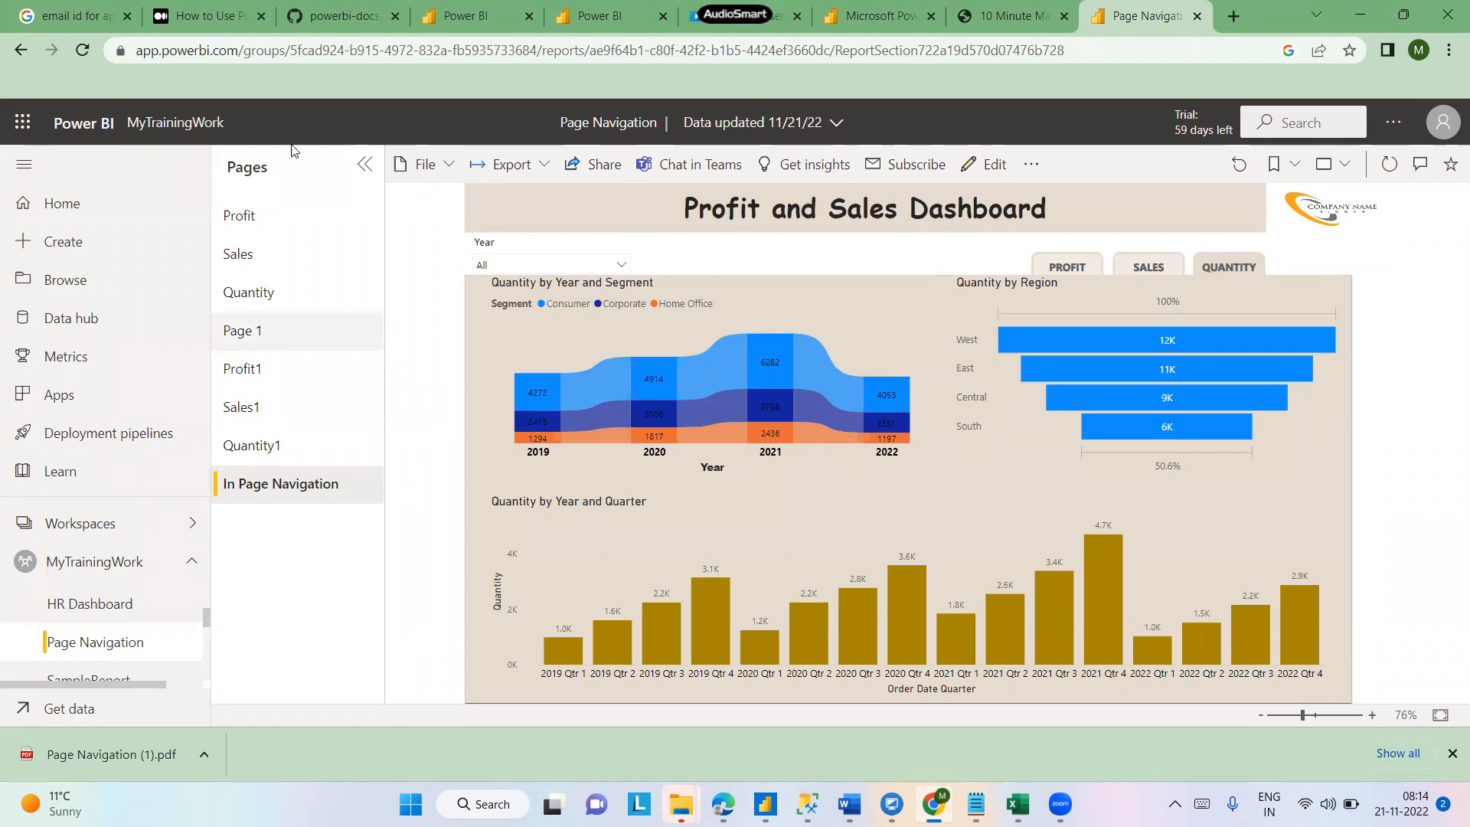
pyautogui.click(246, 227)
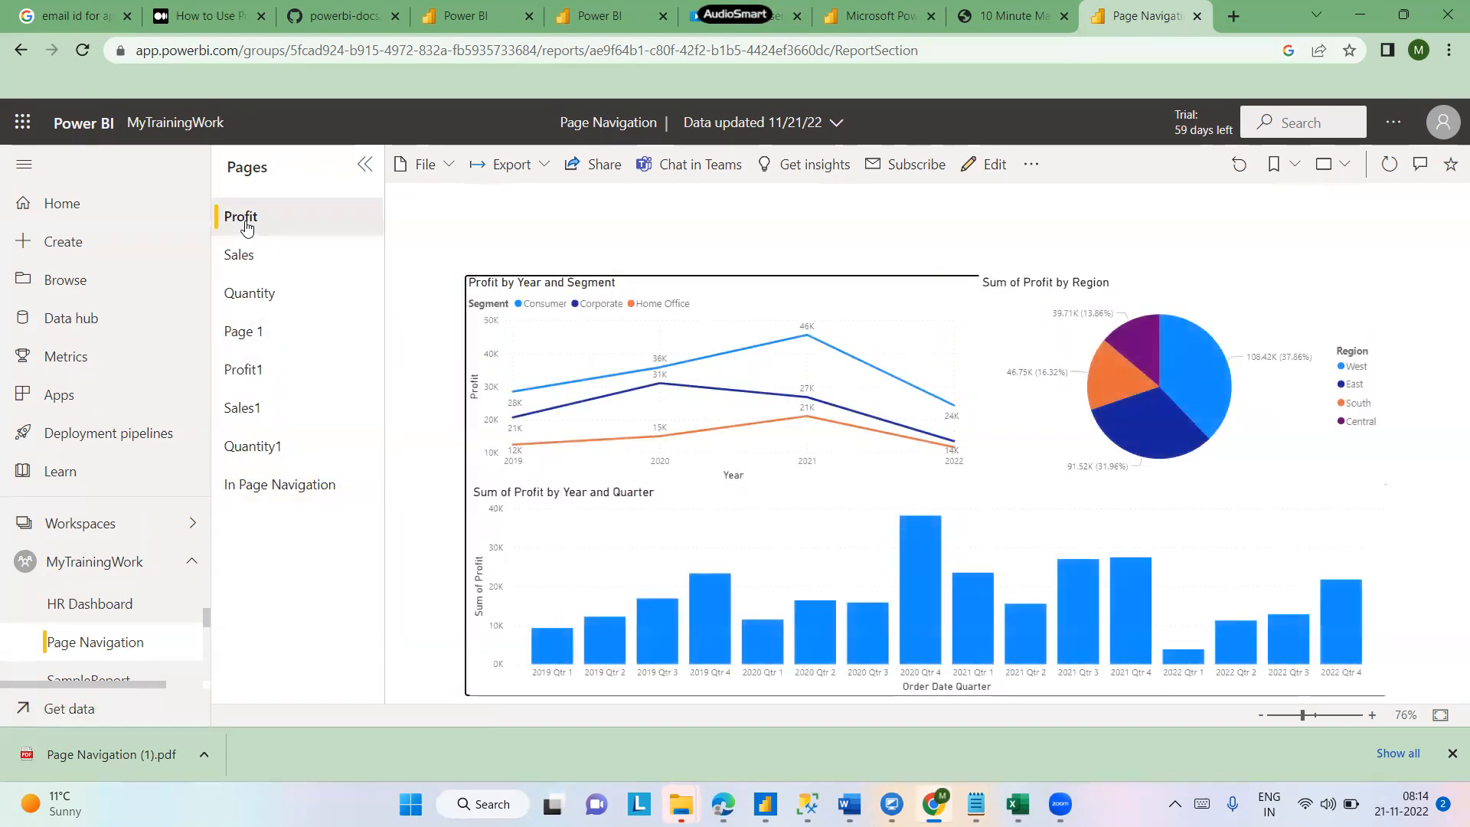
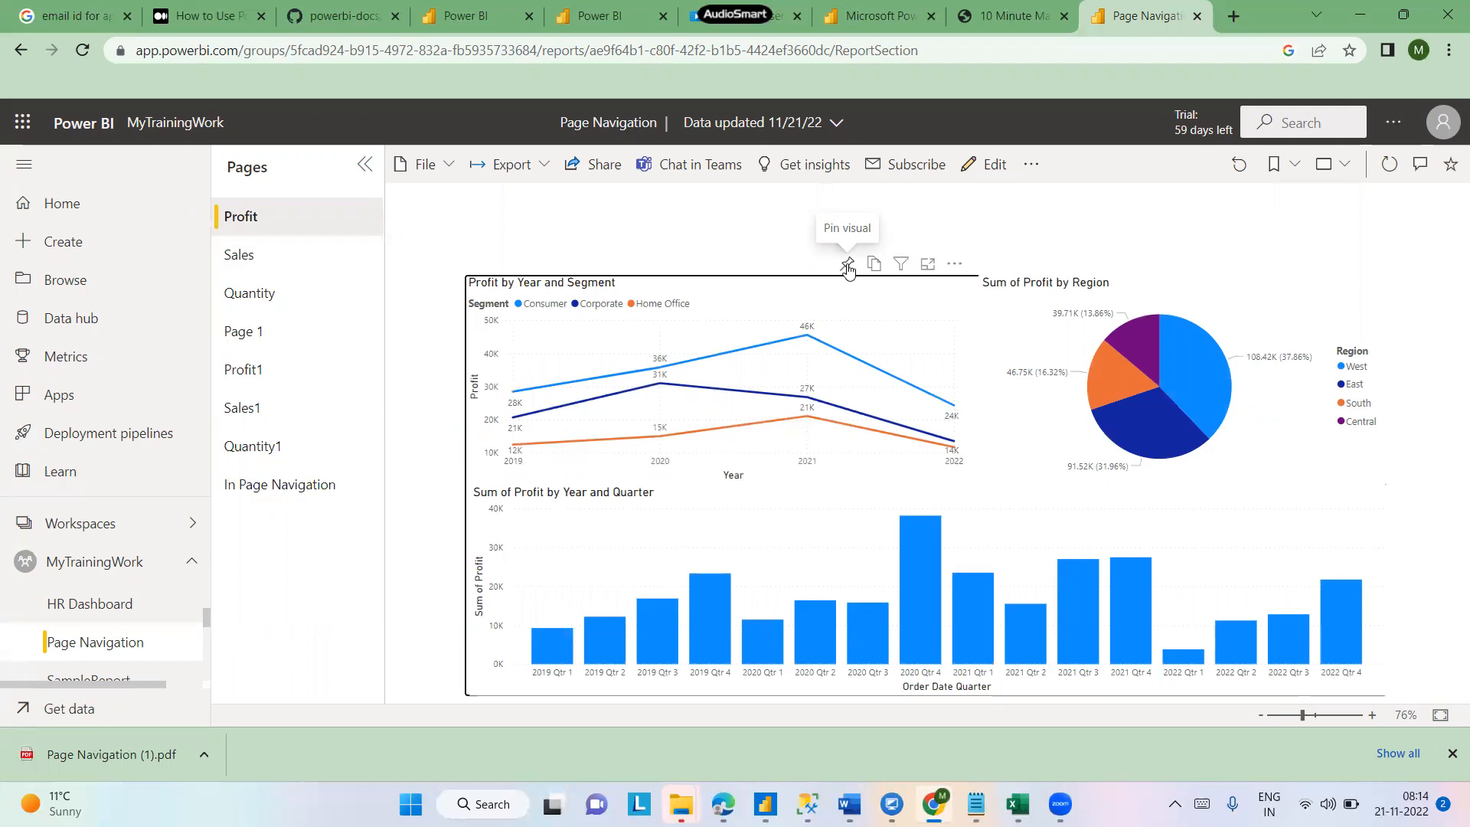
# - Pin the Profit by Year and Segment visual to a new dashboard named Sample Dashboard
pyautogui.click(848, 266)
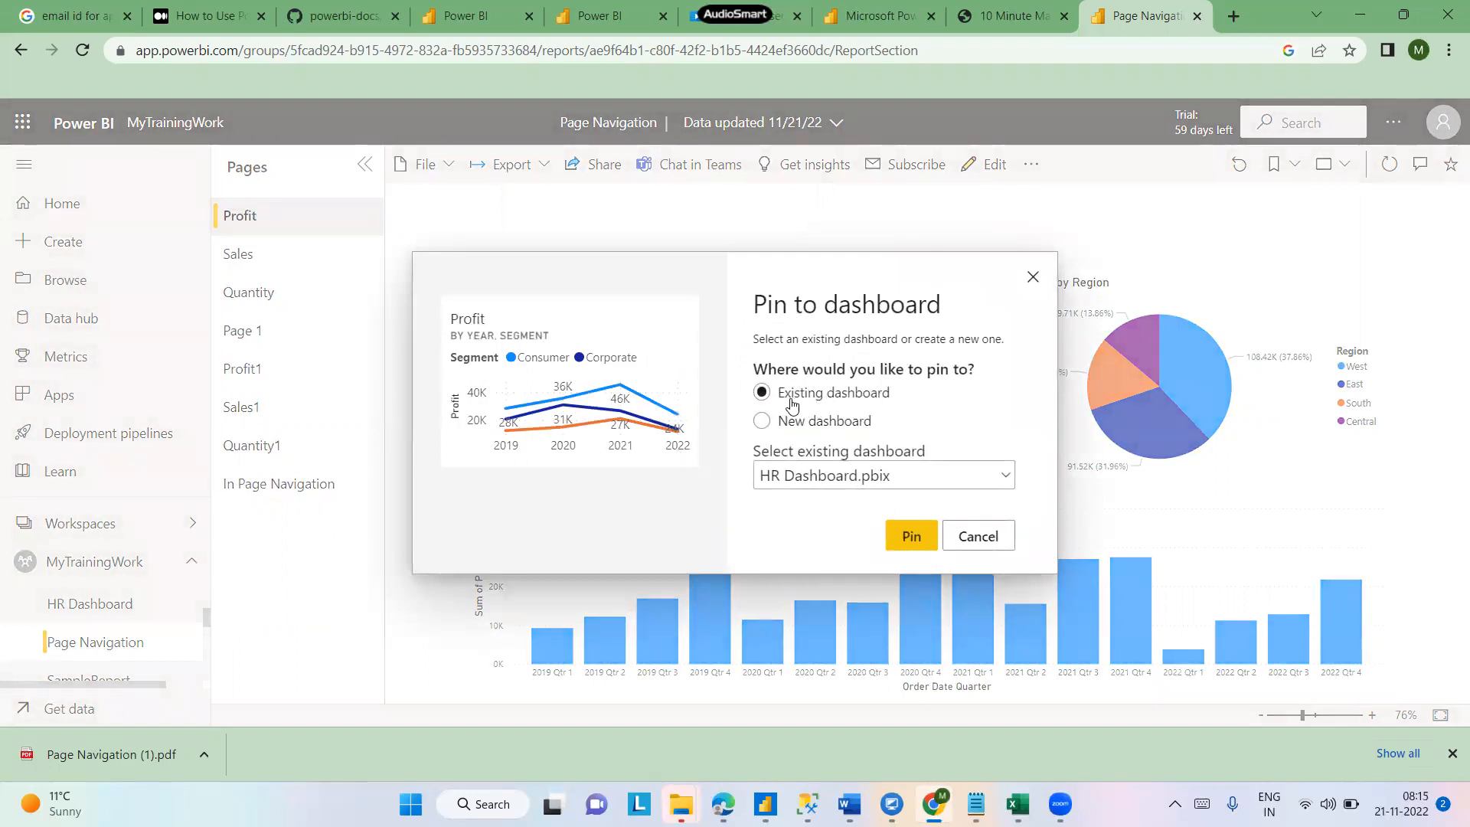
pyautogui.click(816, 427)
pyautogui.click(1001, 477)
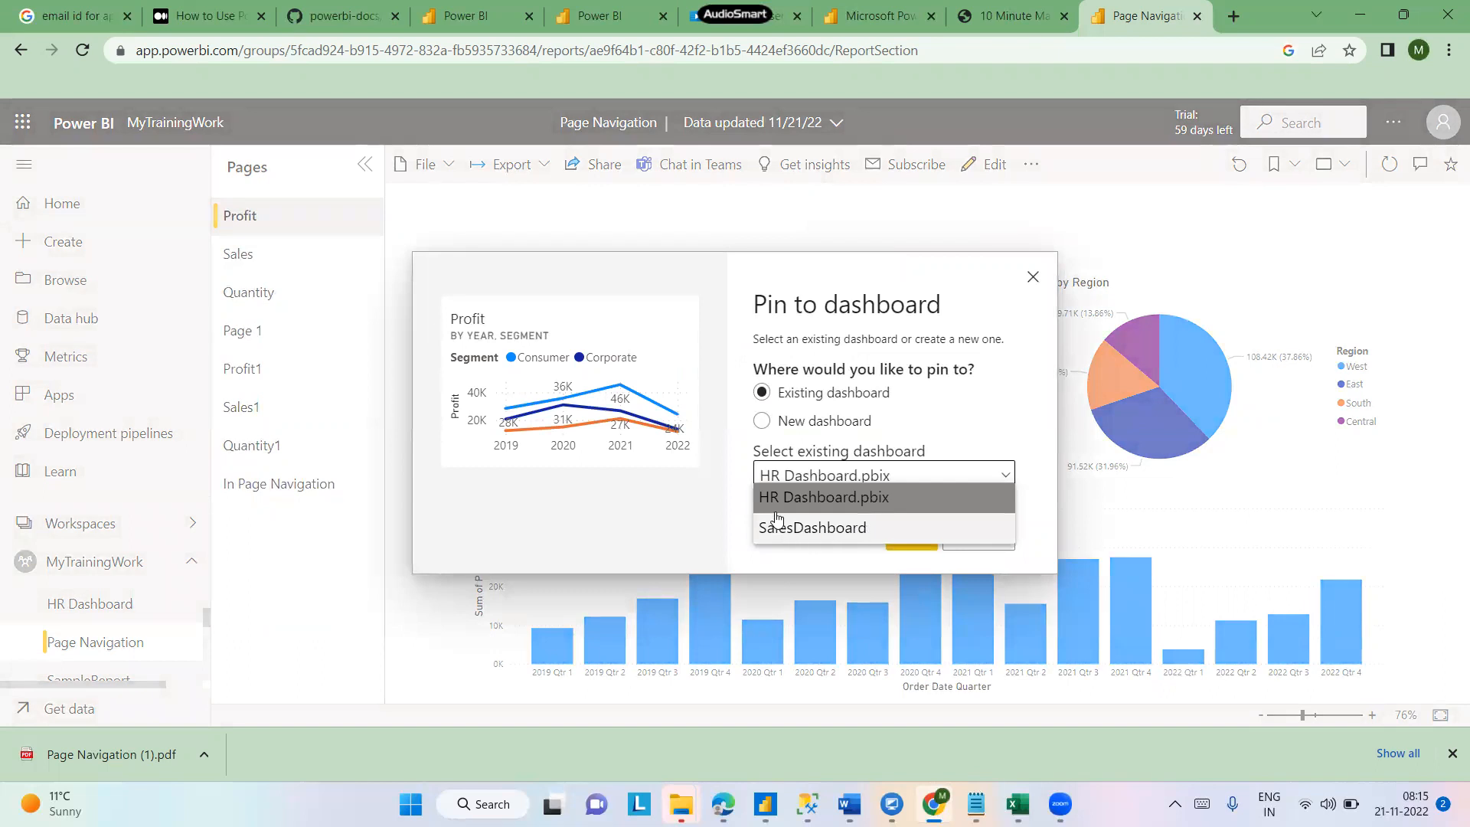
pyautogui.click(764, 423)
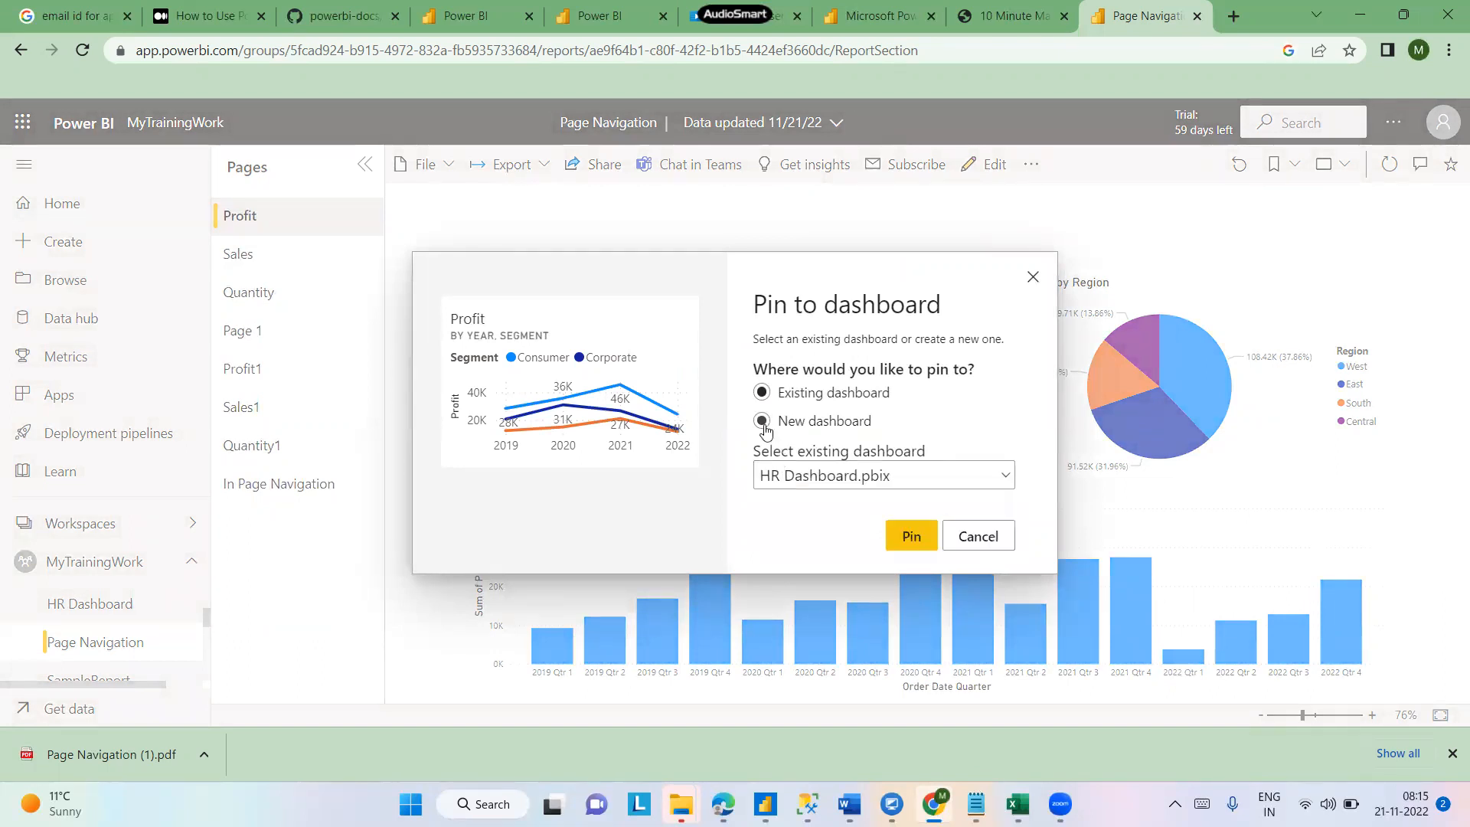
pyautogui.click(762, 422)
pyautogui.write('ample Dasb')
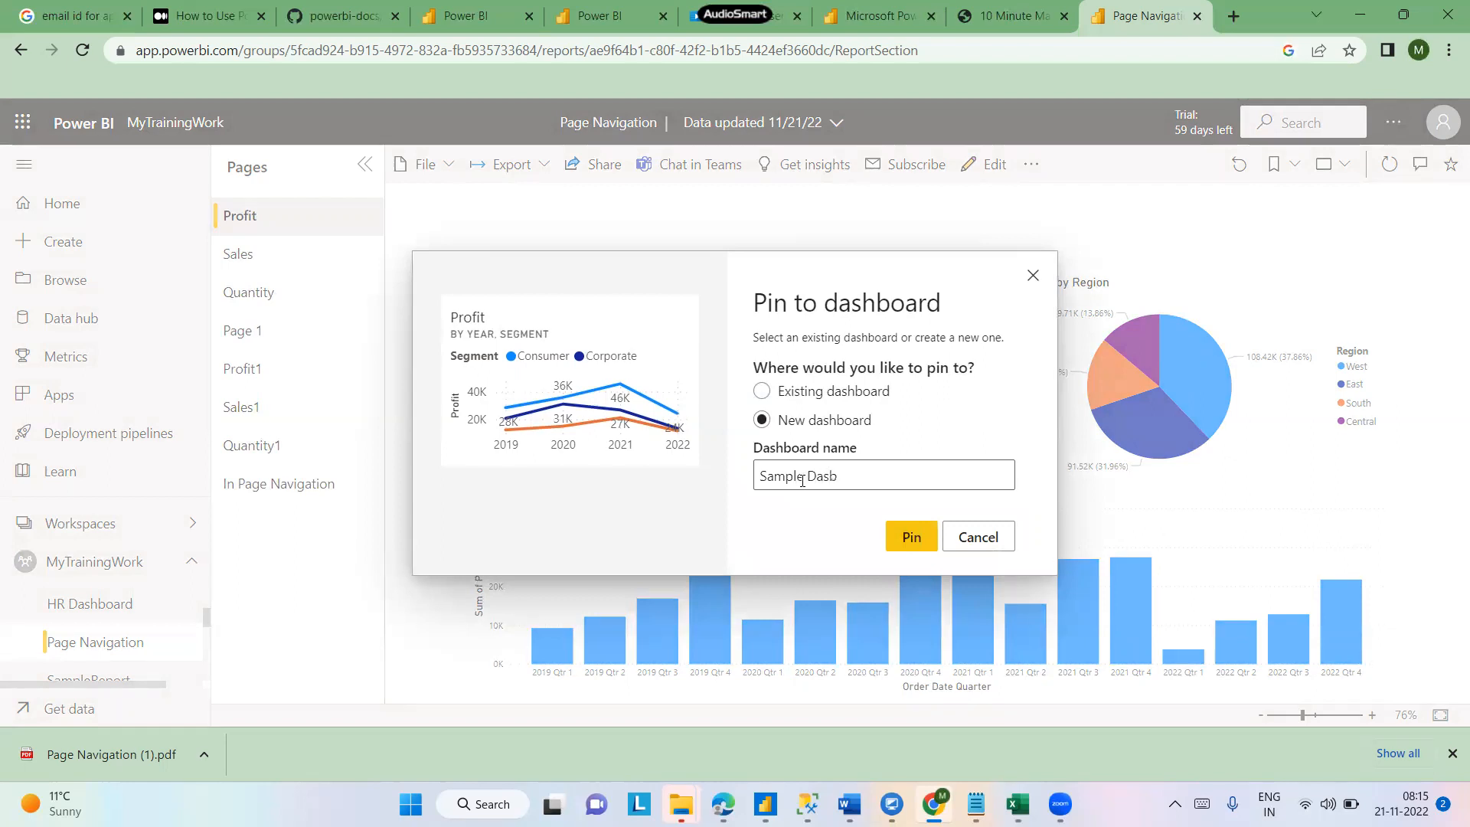
pyautogui.press('BackSpace')
pyautogui.write('hboar')
pyautogui.write('rd')
pyautogui.click(919, 538)
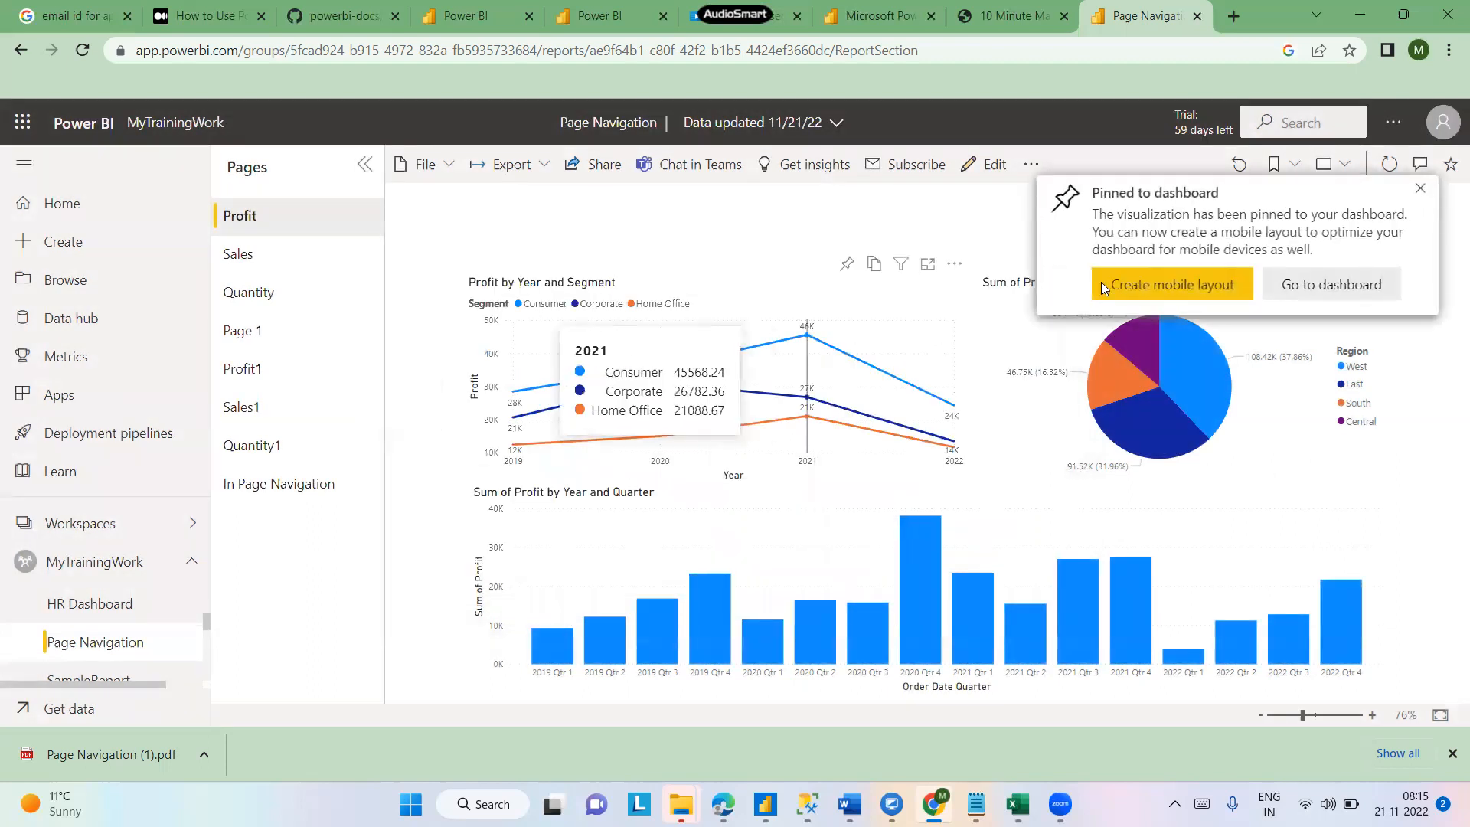
# - Go to the new dashboard and view its title details
pyautogui.click(1331, 284)
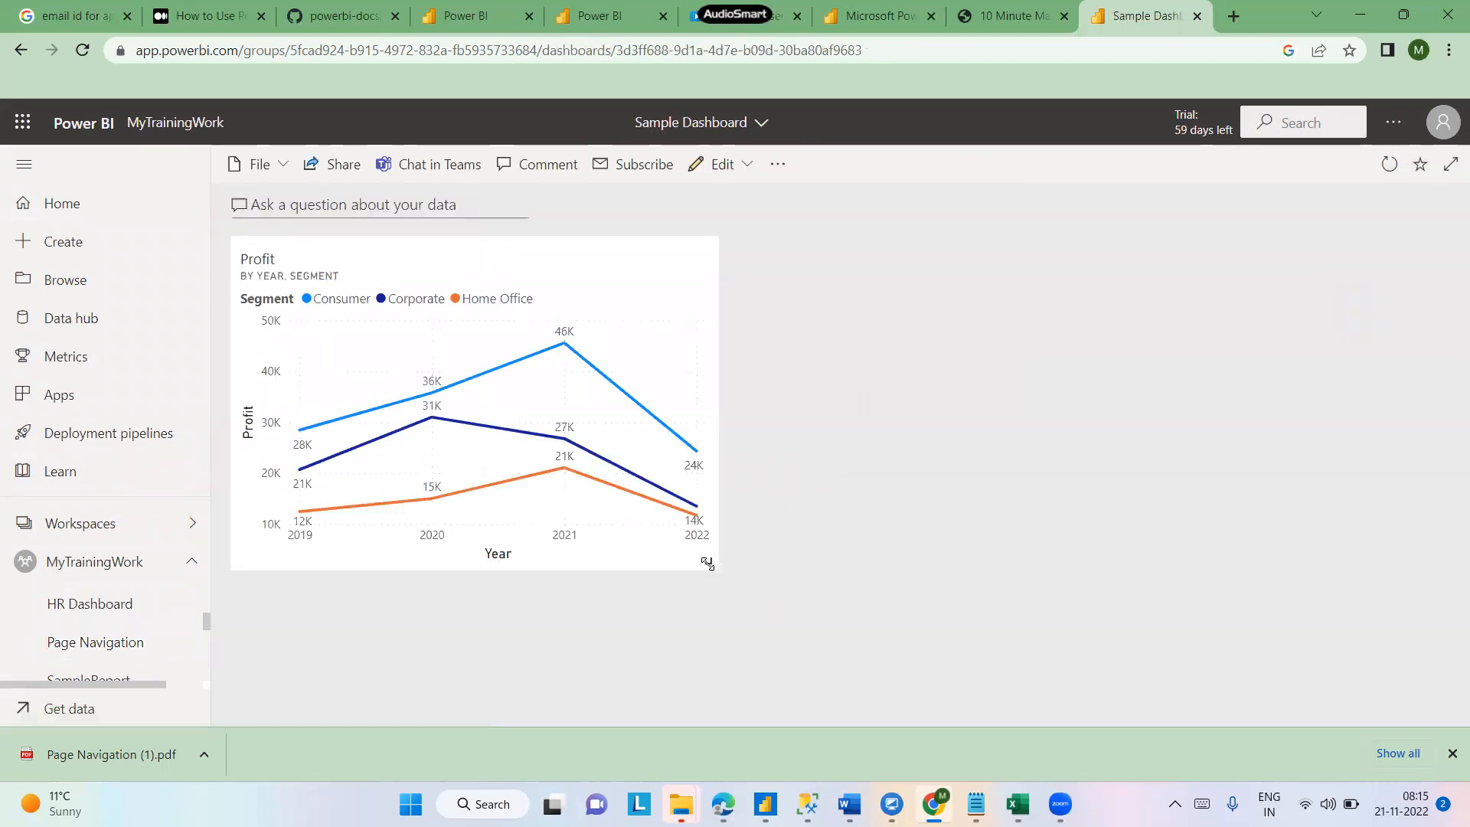
pyautogui.moveTo(710, 565); pyautogui.dragTo(746, 488)
pyautogui.click(761, 124)
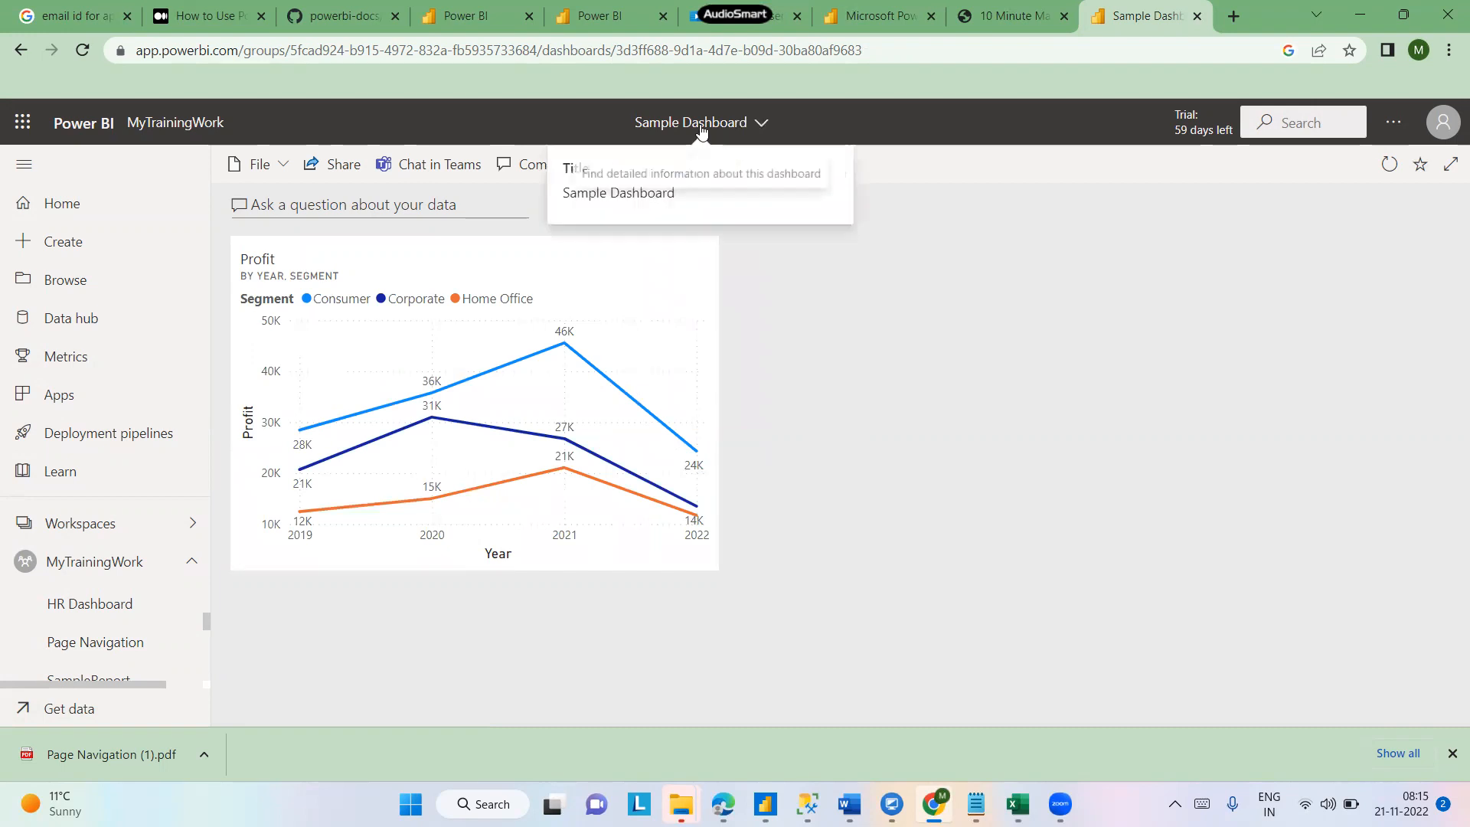
pyautogui.click(981, 352)
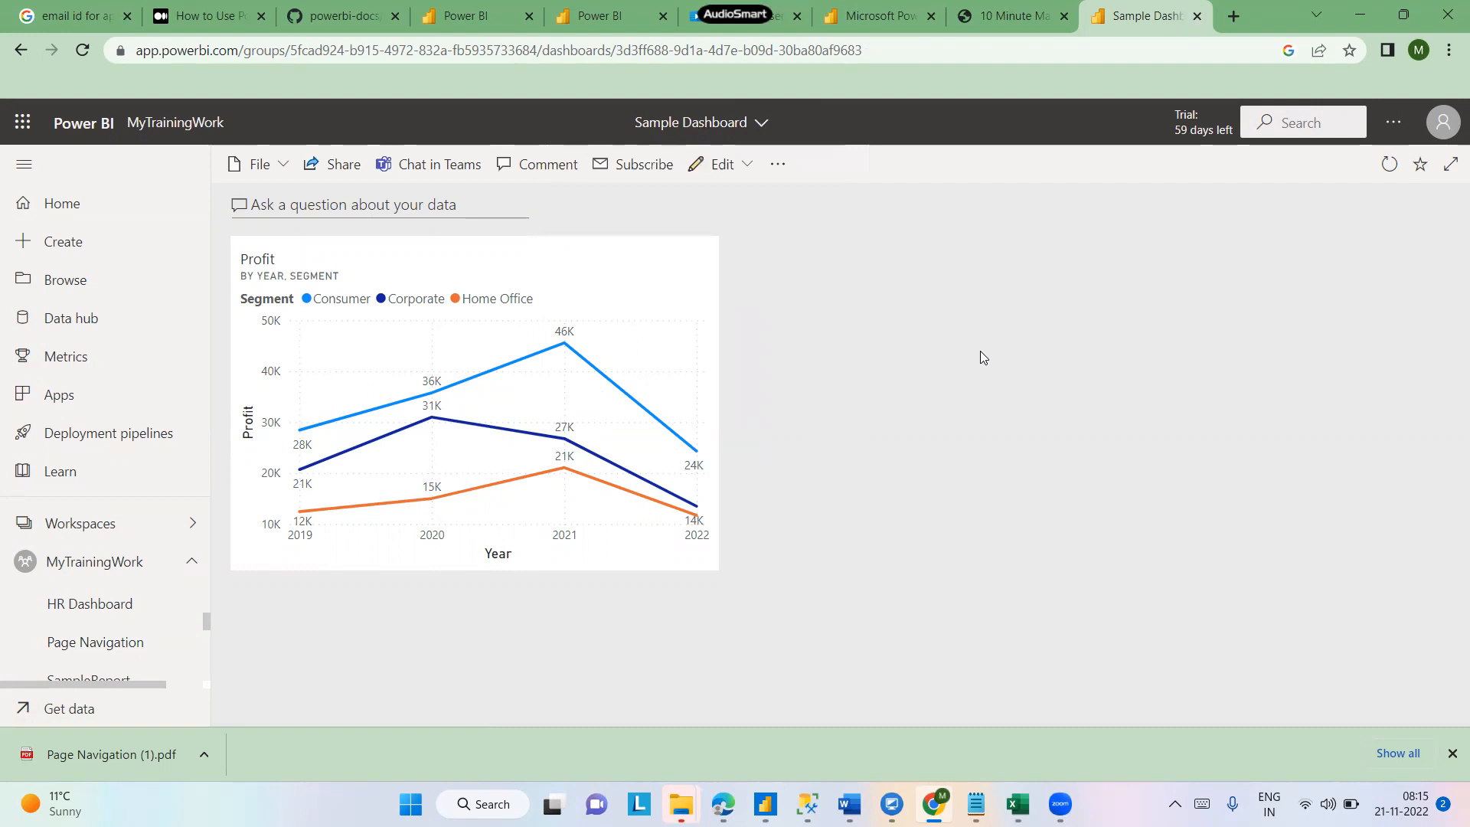
# - Open the dashboard theme settings and preview the Dark, Color-blind friendly and Custom themes
pyautogui.click(720, 165)
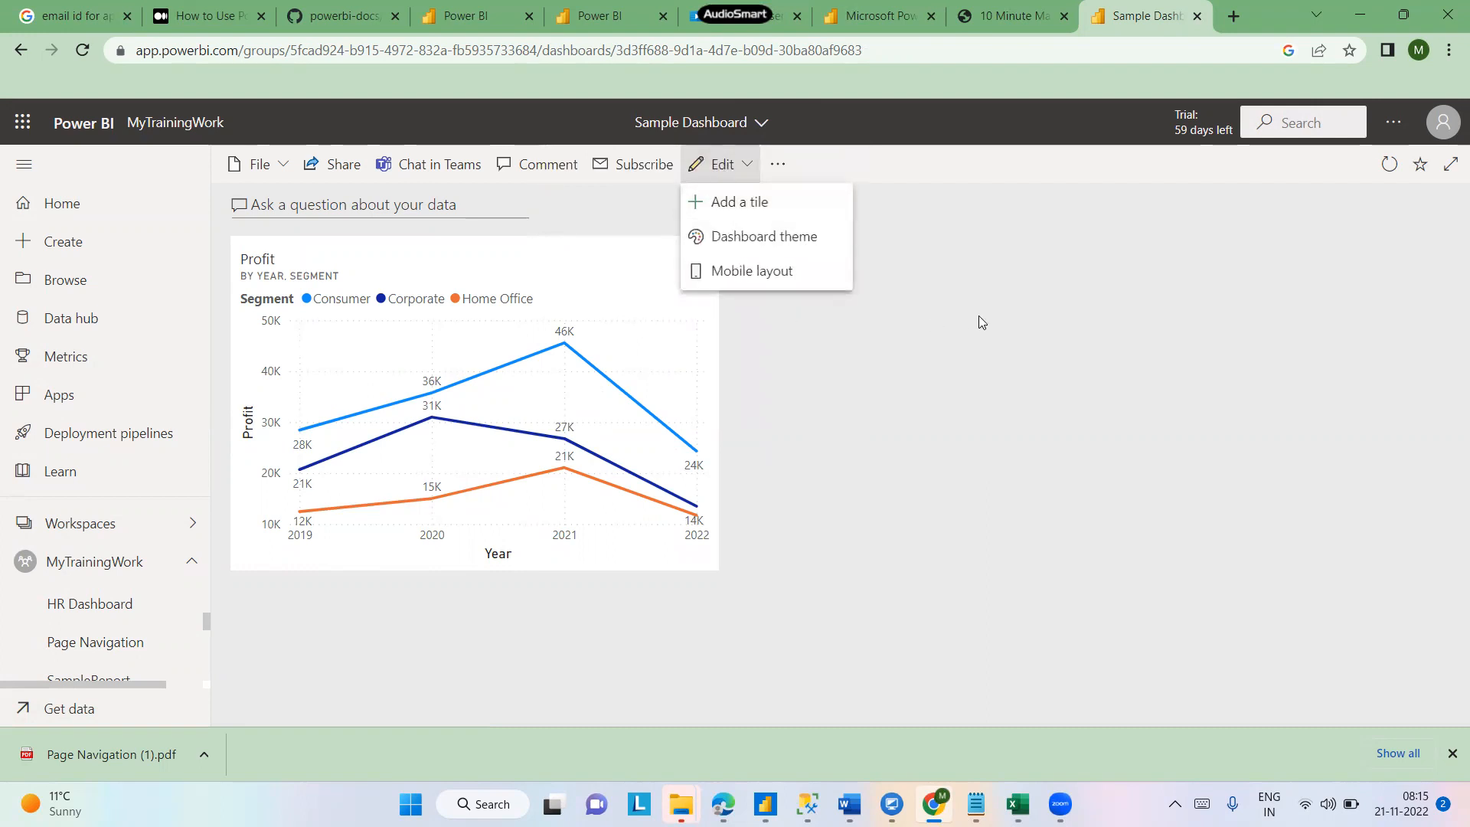
pyautogui.click(780, 238)
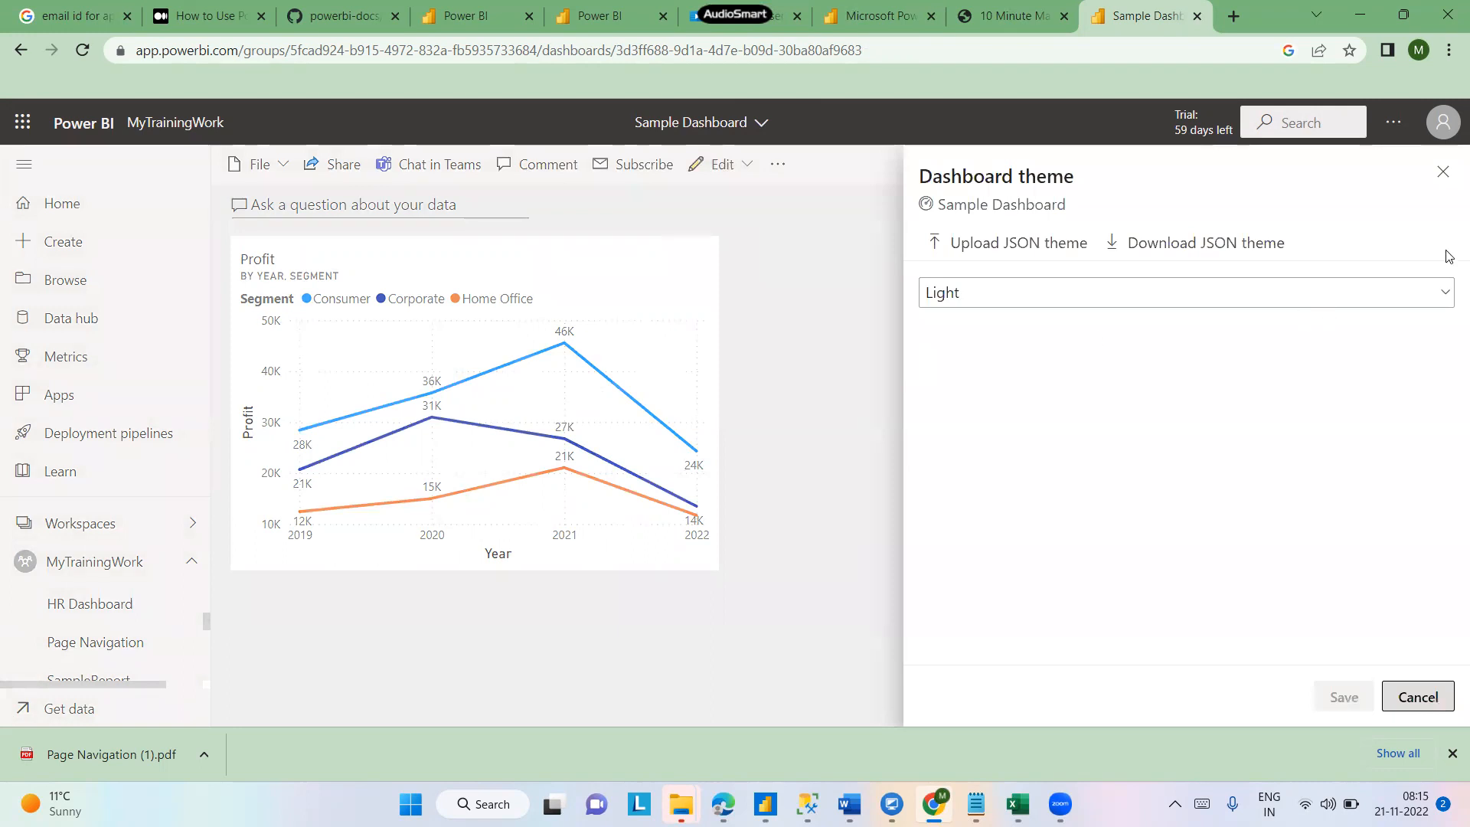
pyautogui.click(1445, 297)
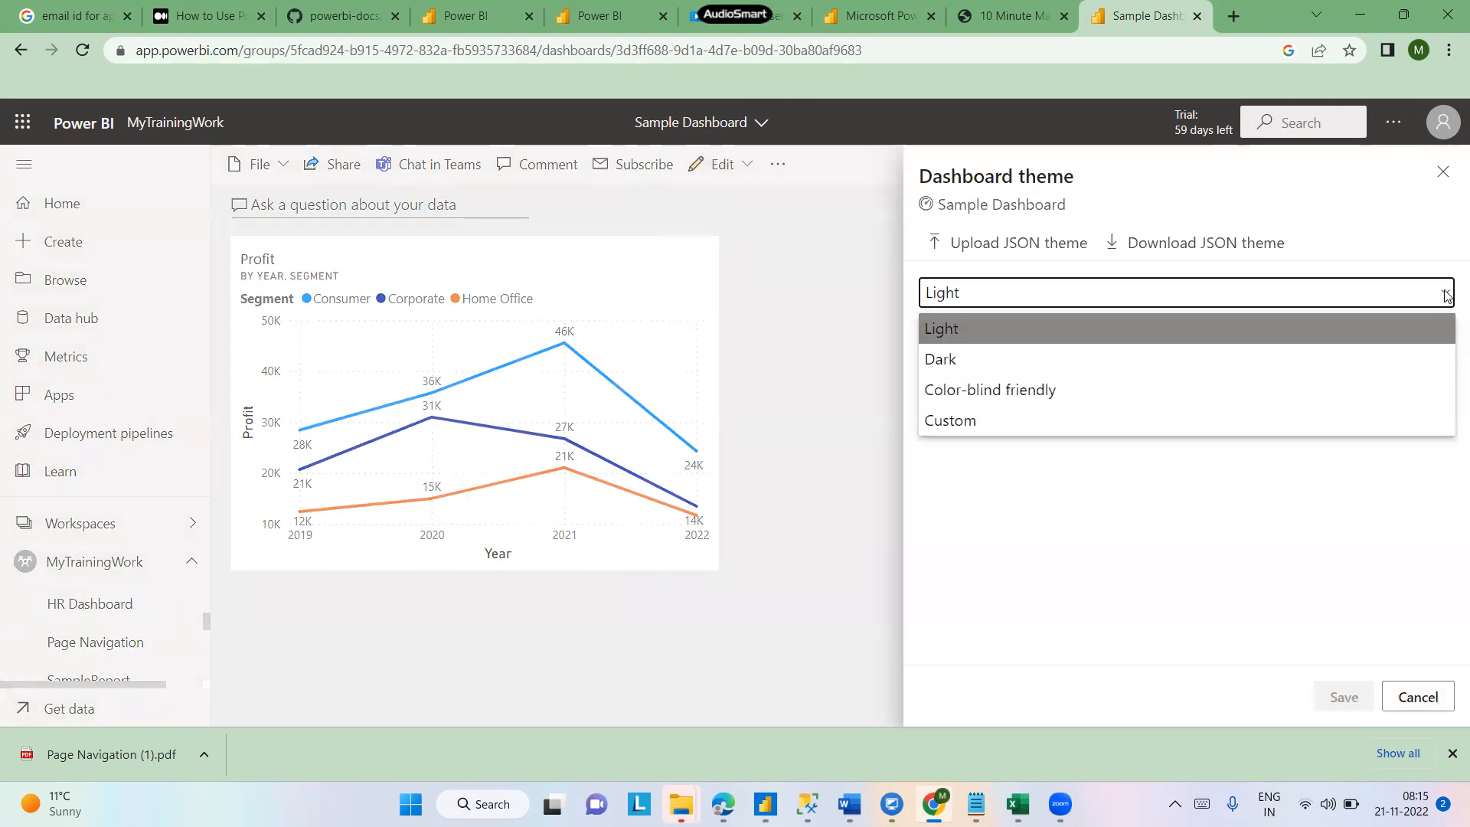
pyautogui.click(938, 368)
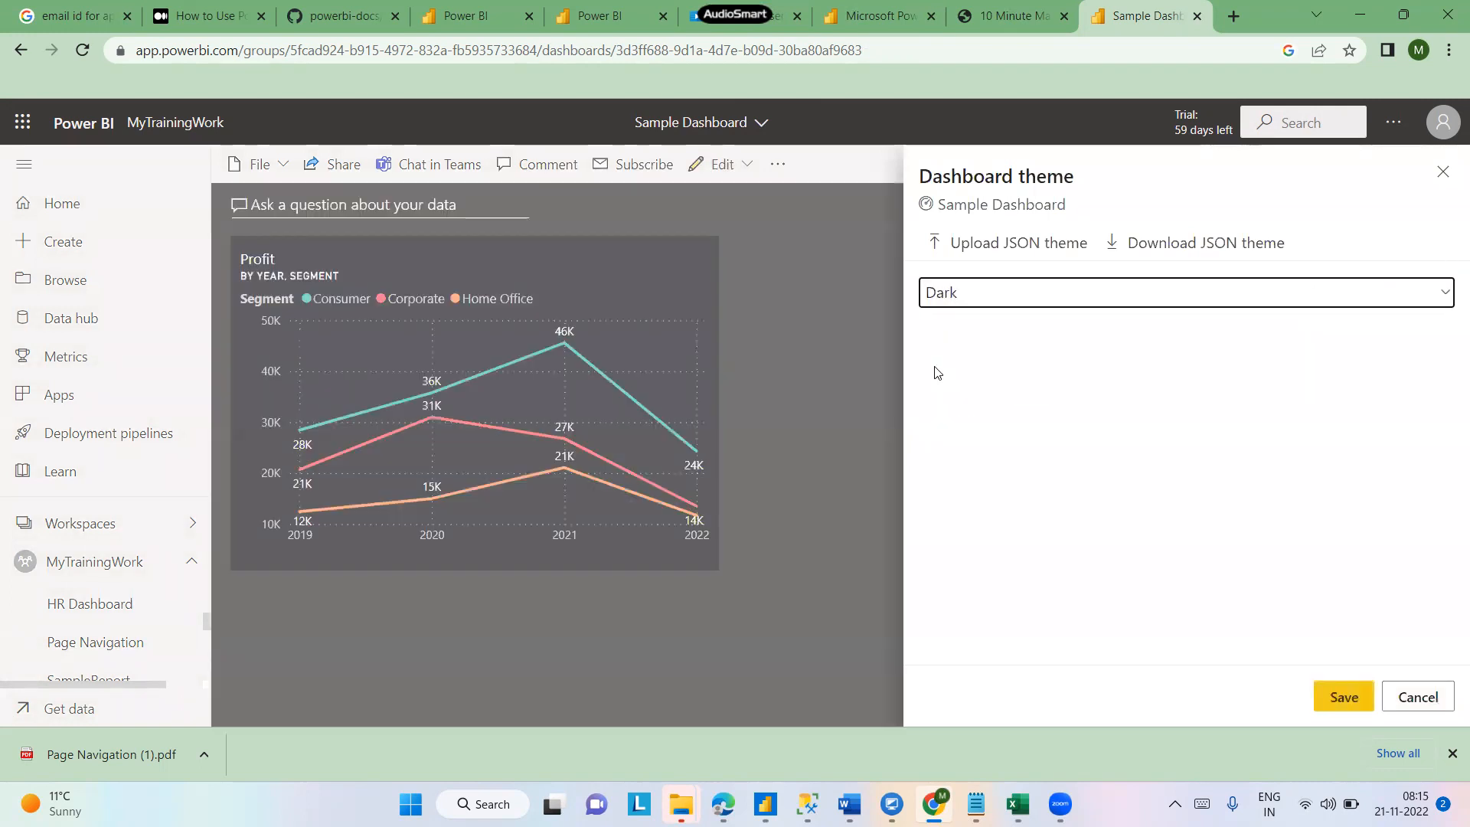
pyautogui.click(1253, 306)
pyautogui.click(1028, 392)
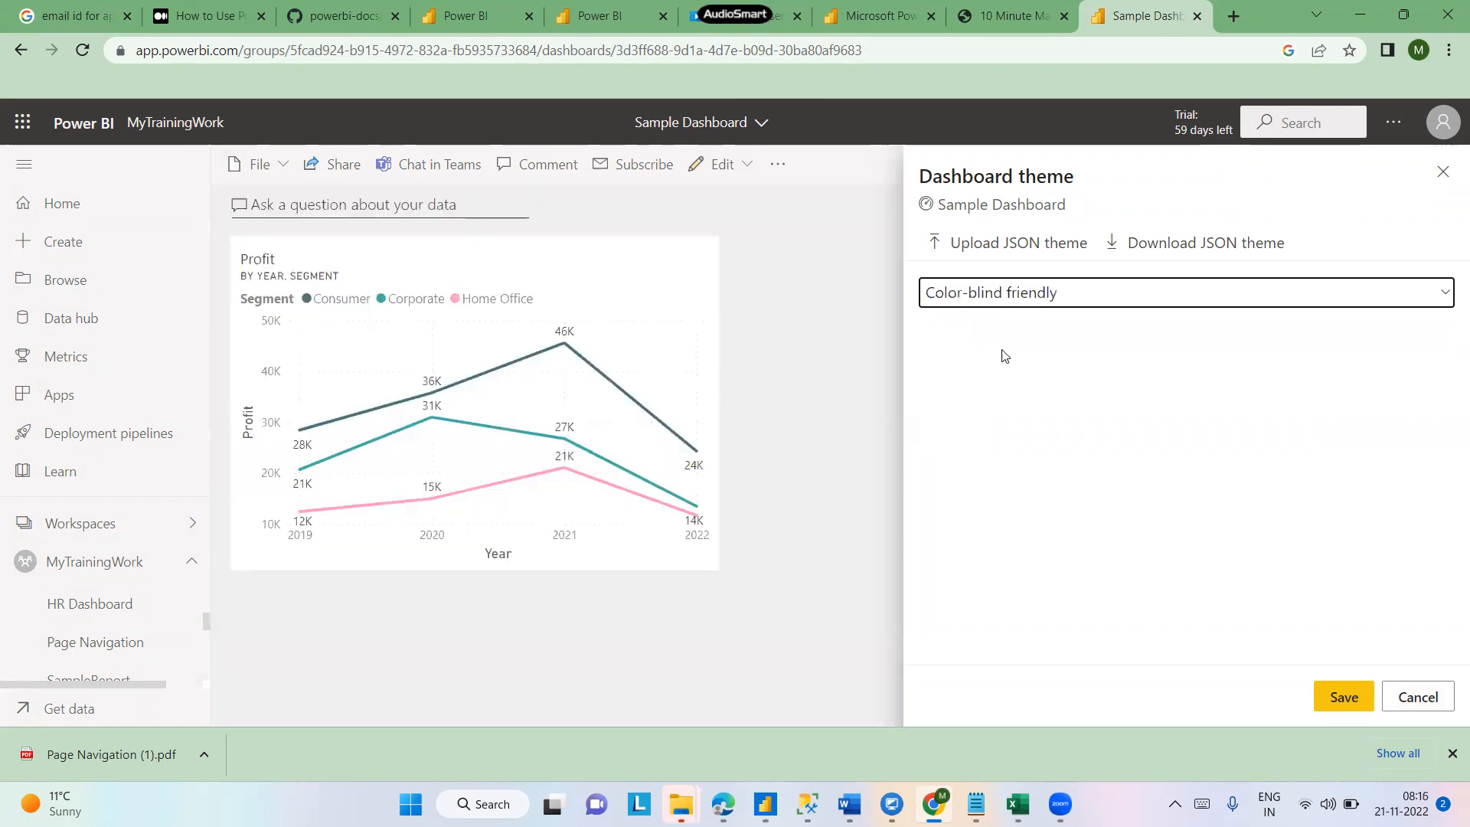
pyautogui.click(972, 292)
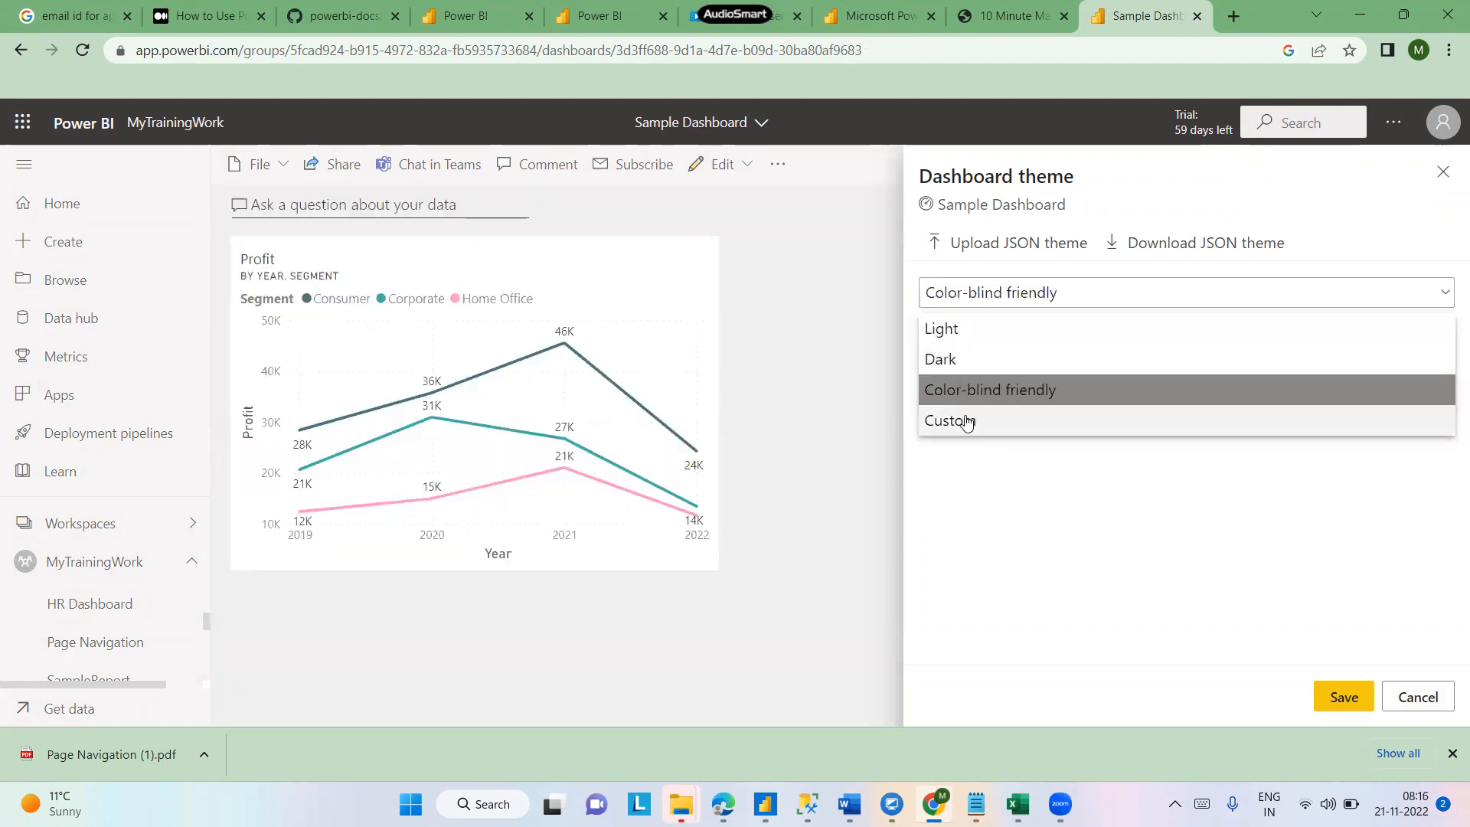
pyautogui.click(966, 420)
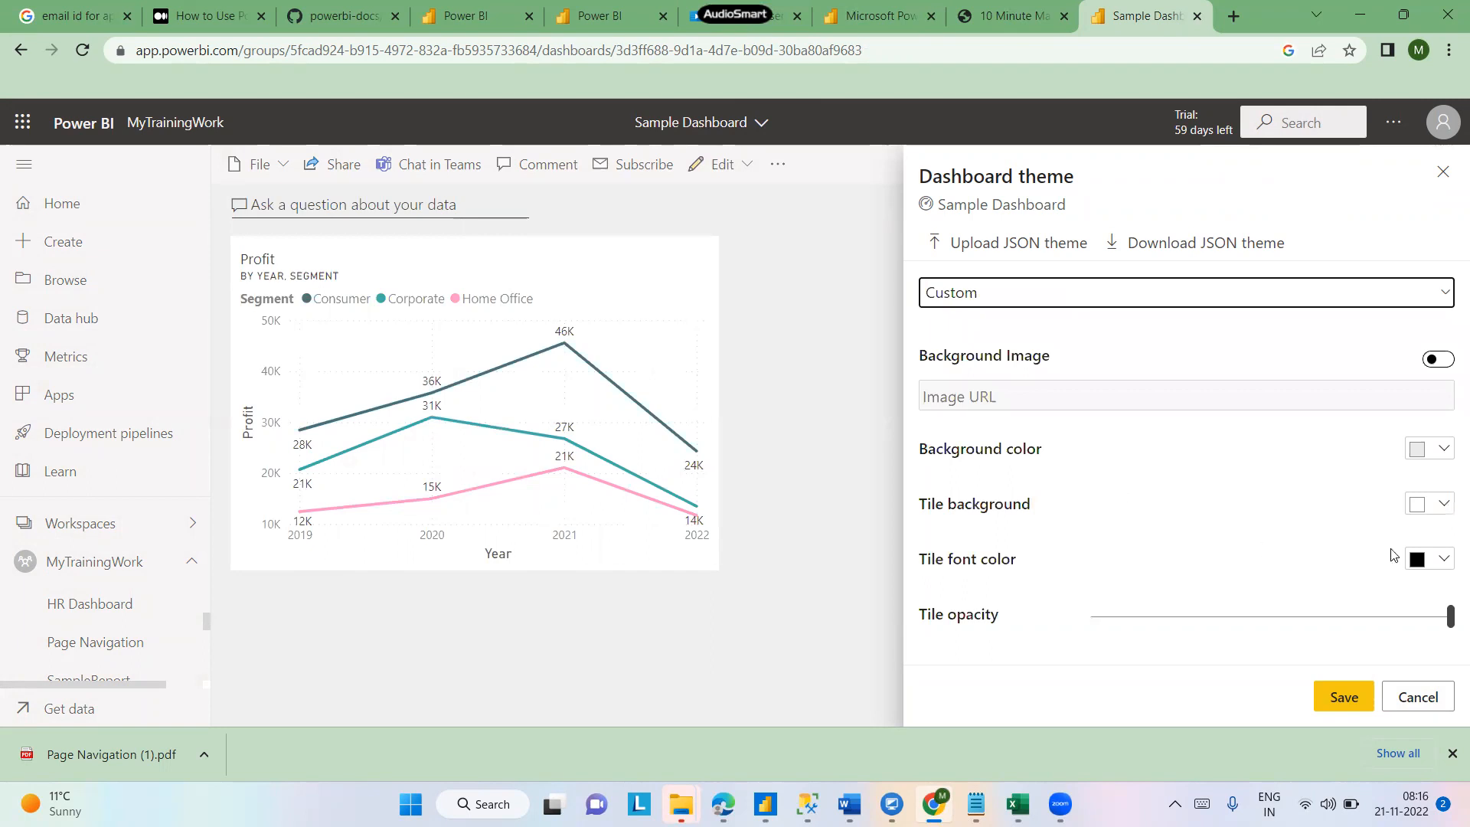
# - Try a teal tile font colour in the custom theme before returning it to black
pyautogui.click(1439, 565)
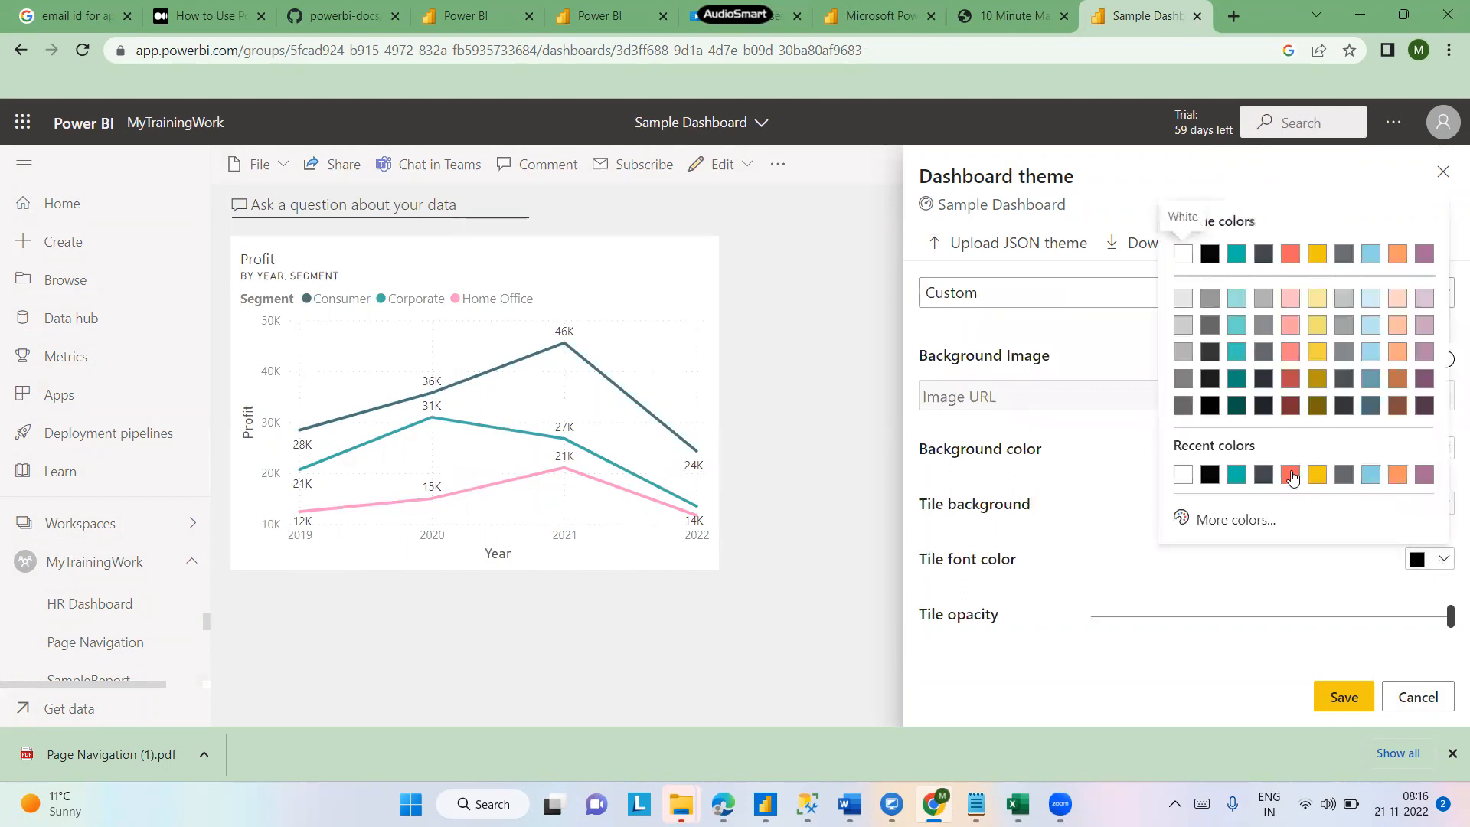
pyautogui.click(1240, 483)
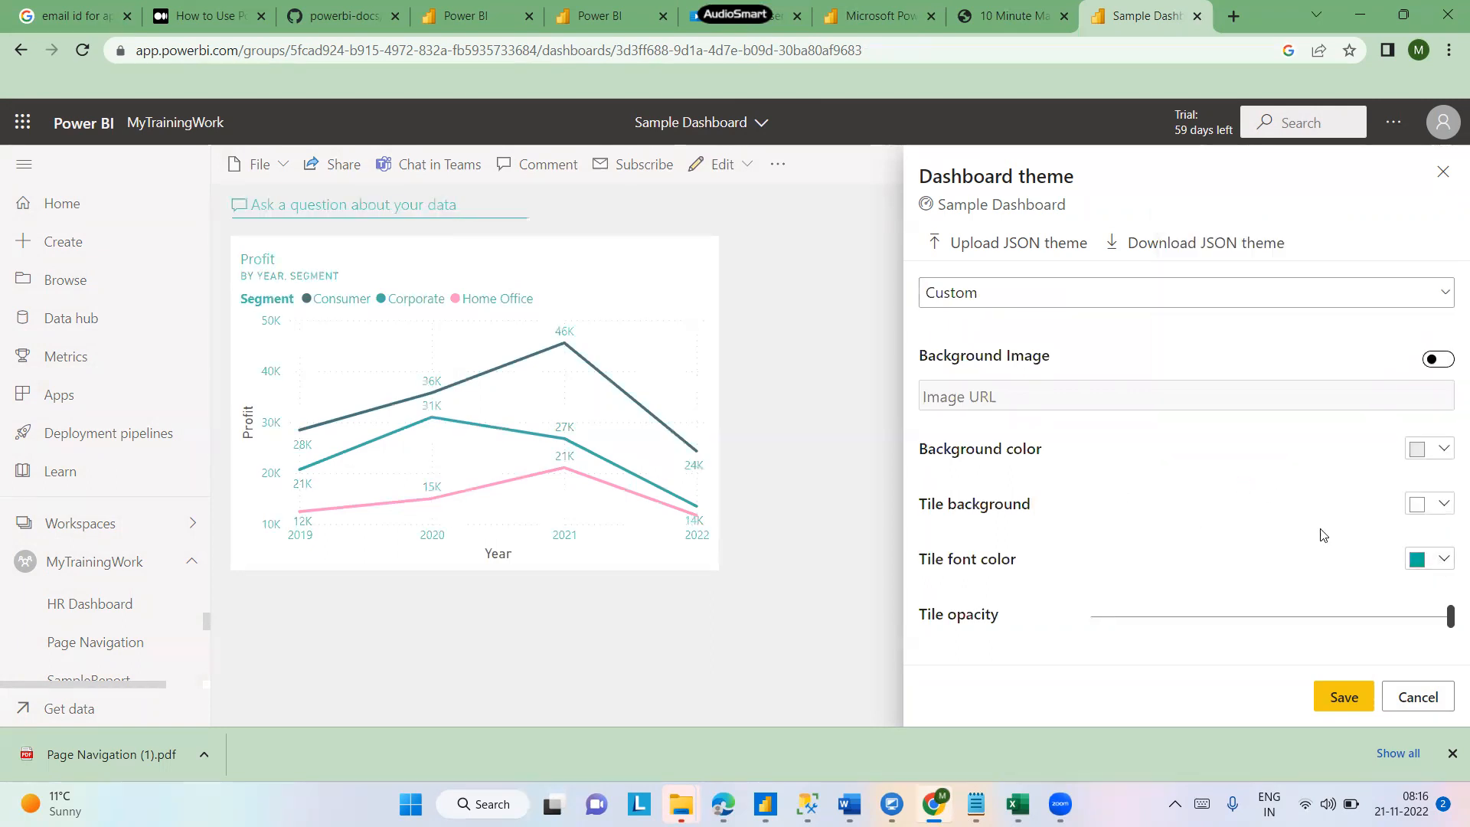
pyautogui.click(1439, 559)
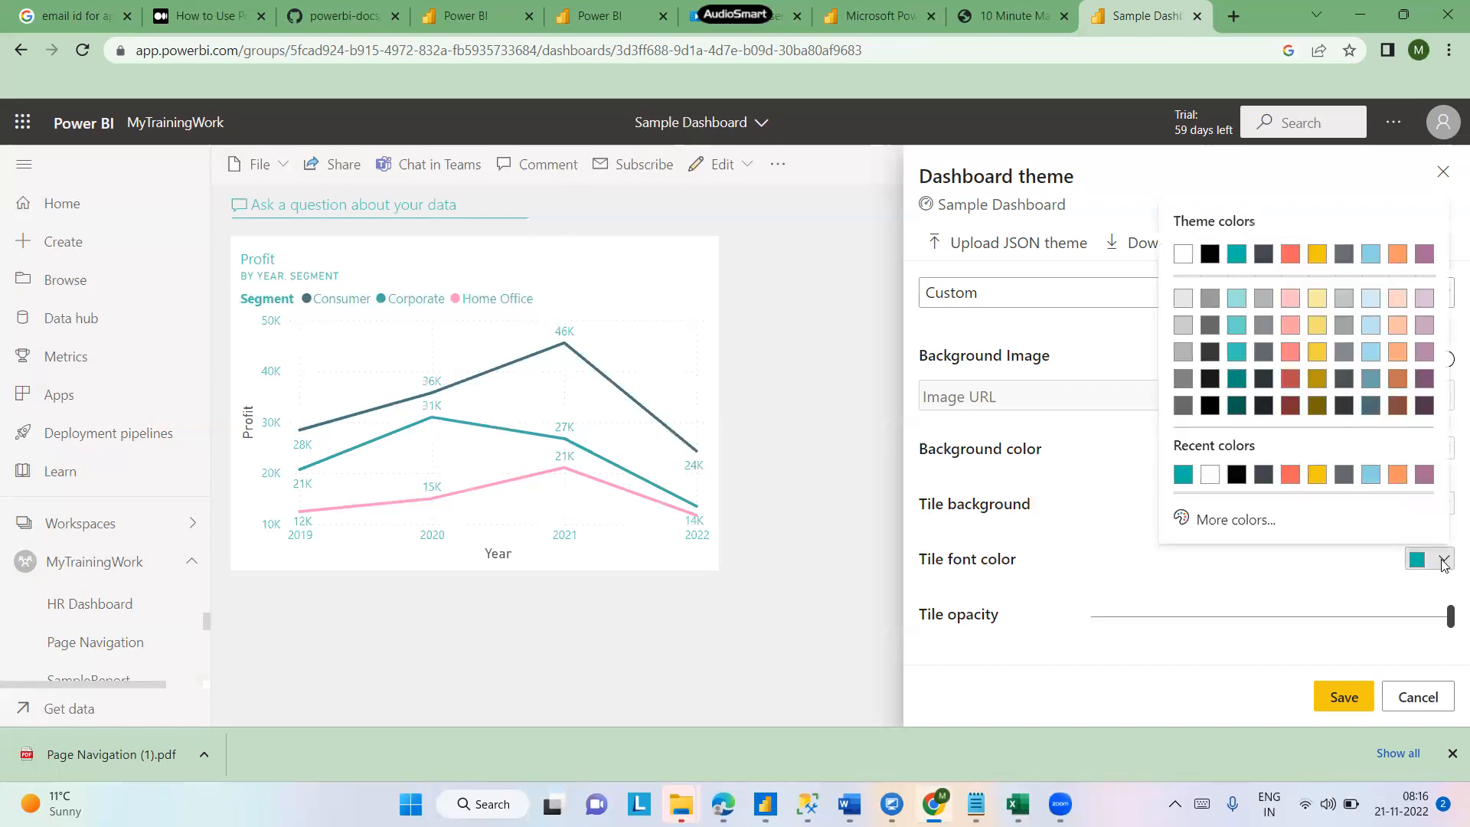
pyautogui.click(1236, 476)
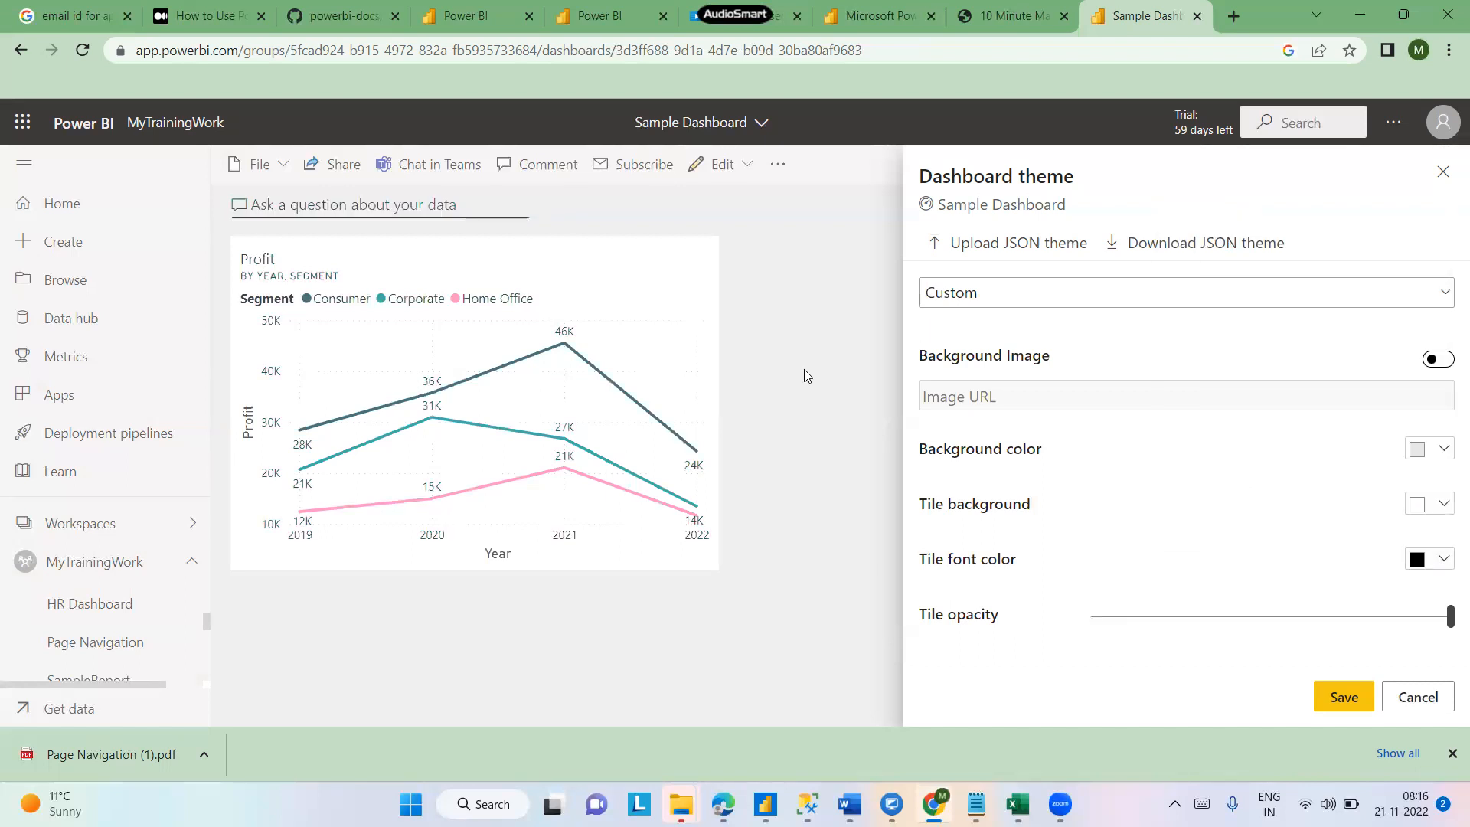
# - Switch the dashboard theme to Light and close the theme pane
pyautogui.click(1077, 305)
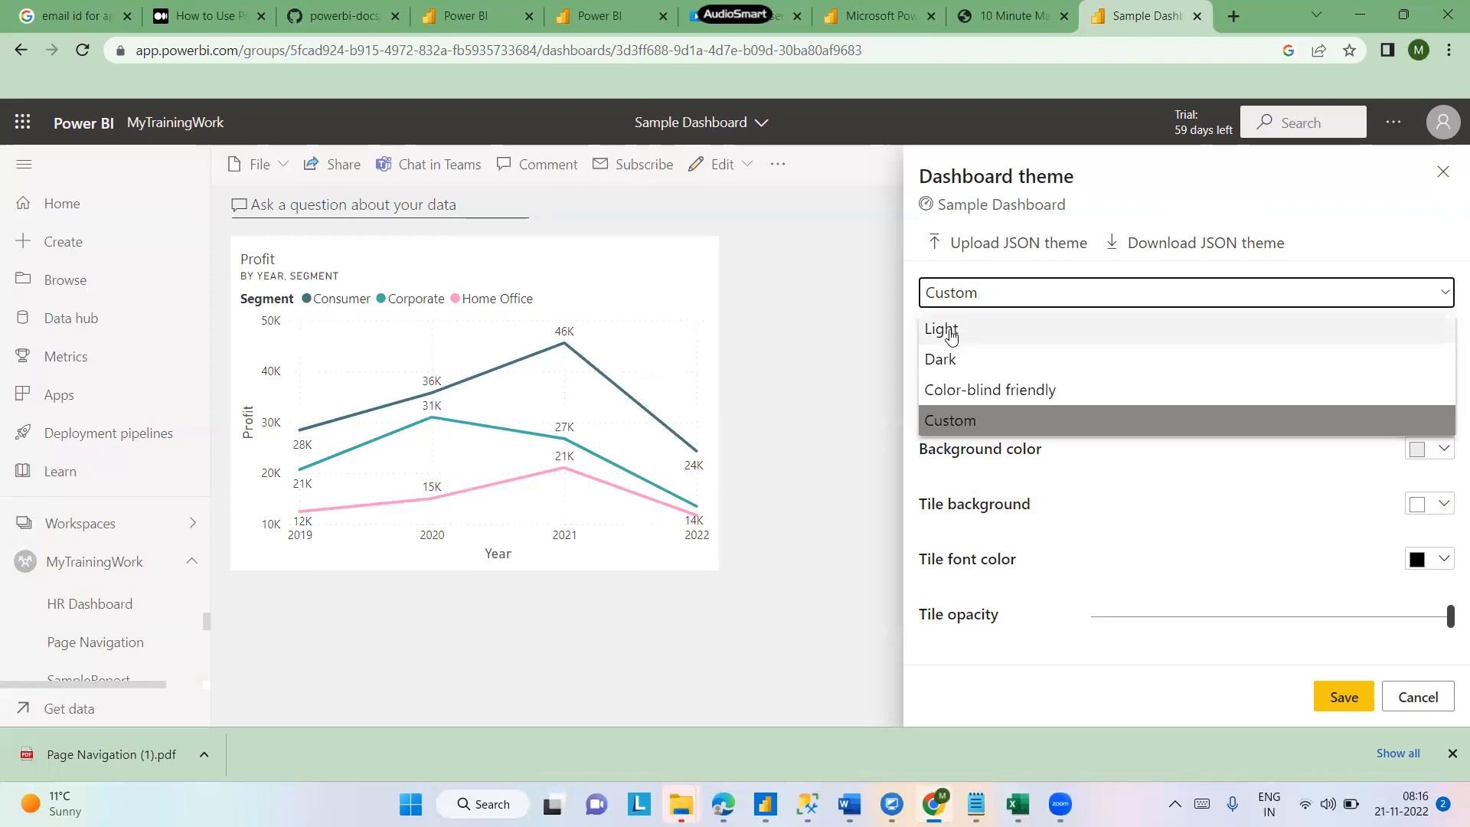
pyautogui.click(940, 329)
pyautogui.click(785, 330)
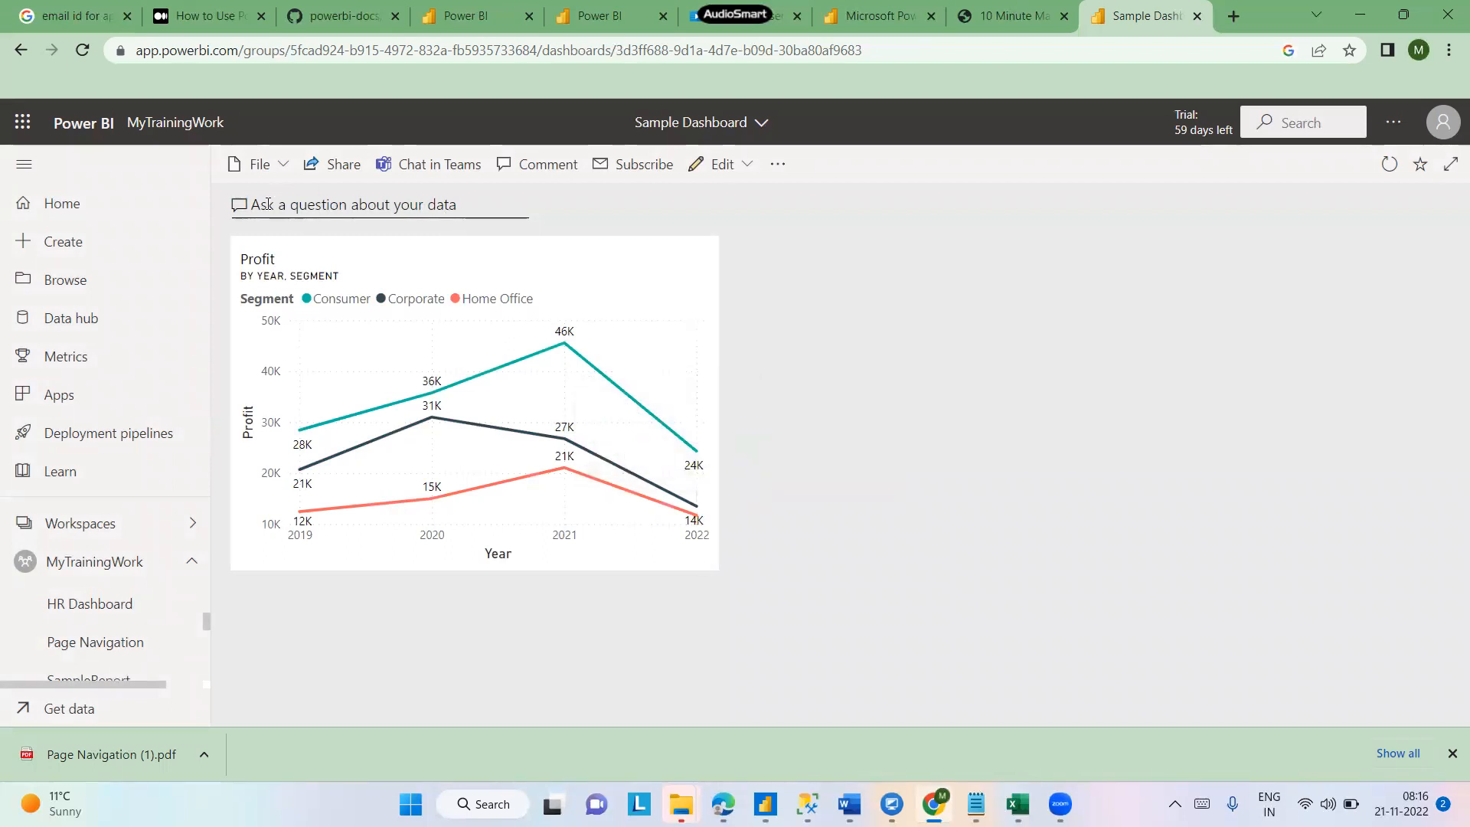
# - Ask Q&A for the maximum sale using the suggested question
pyautogui.click(444, 207)
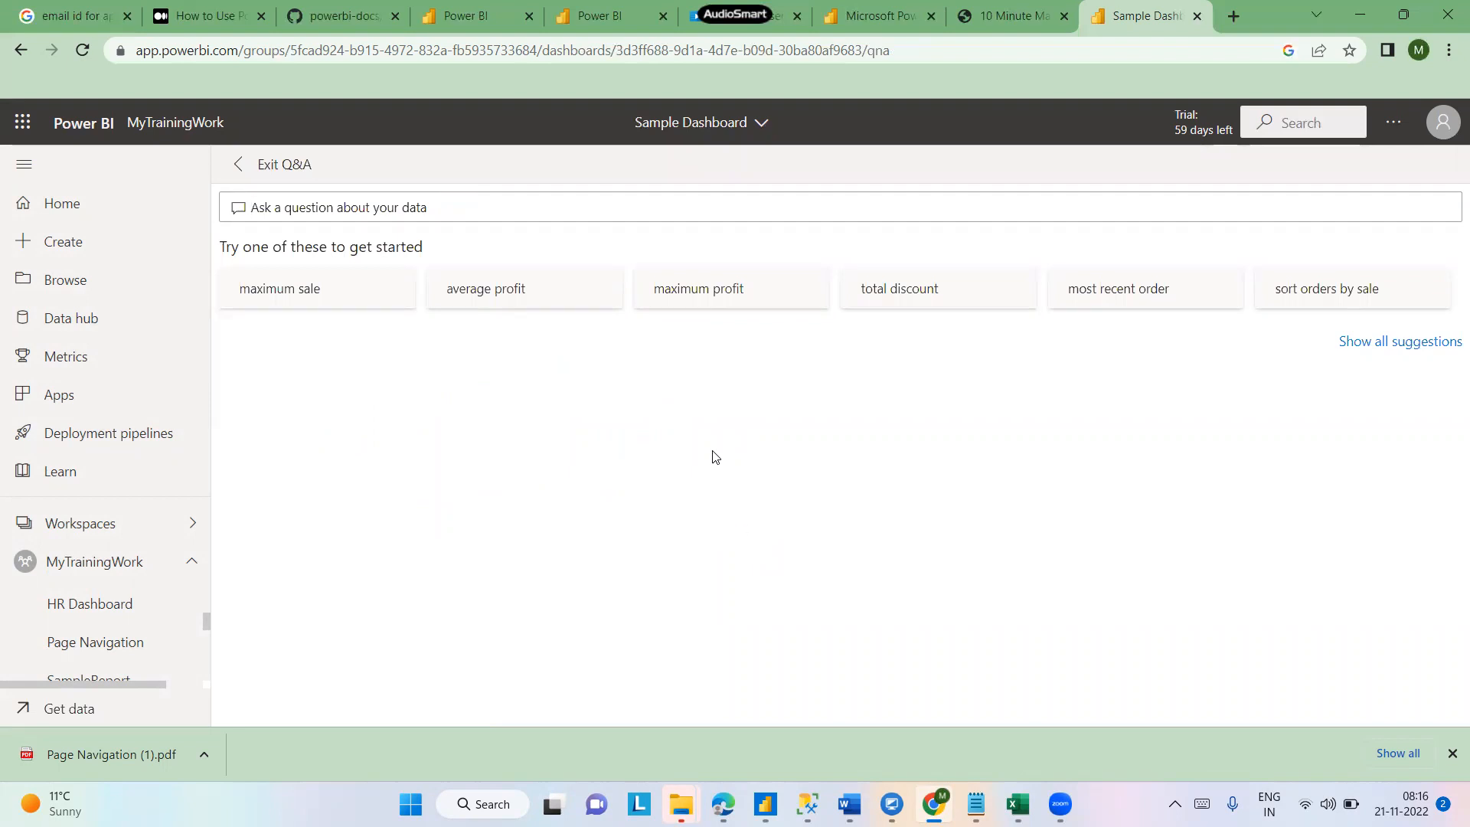
pyautogui.click(314, 297)
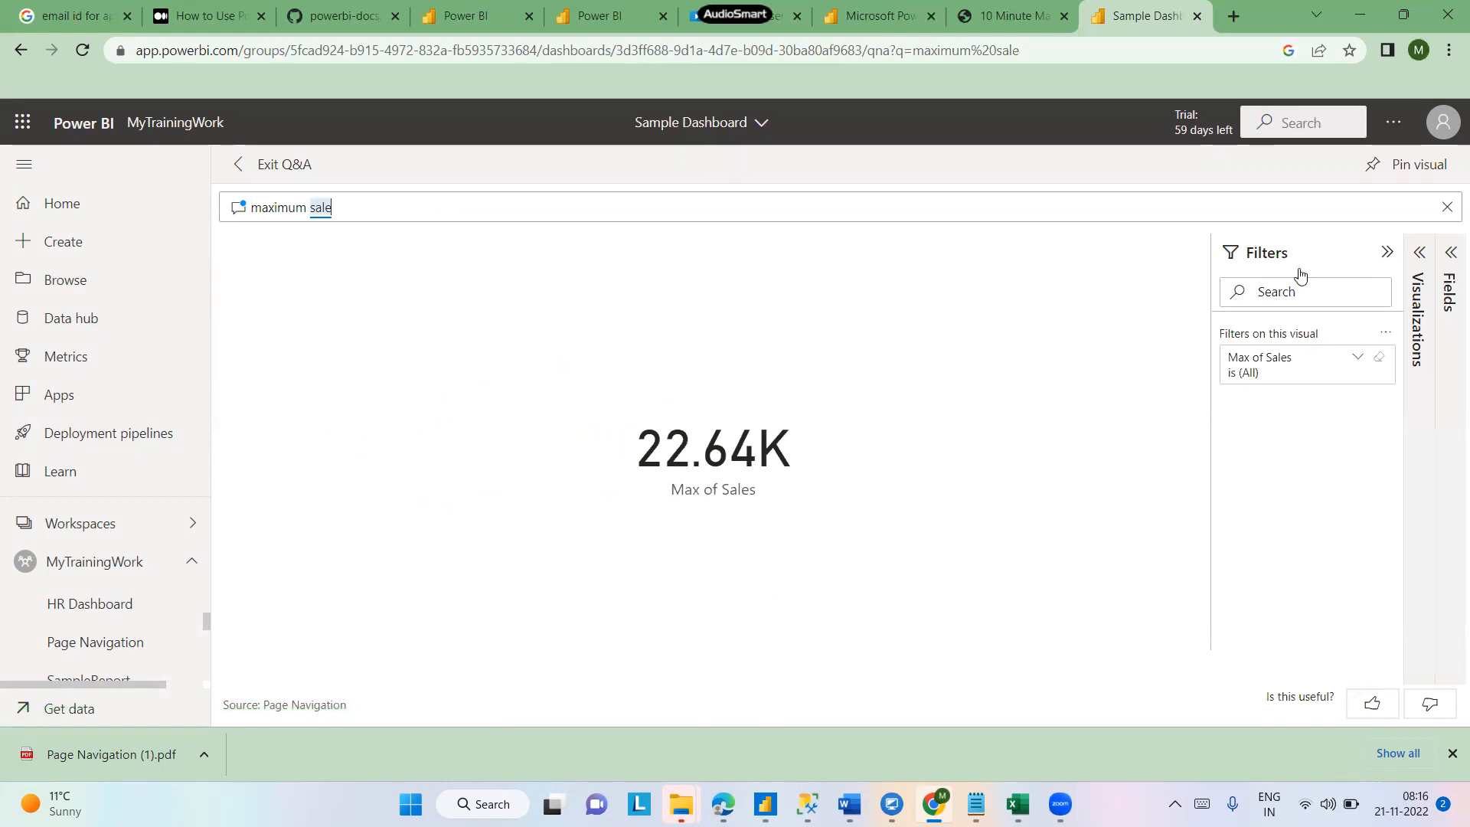
# - Pin the maximum sale Q&A visual to the existing Sample Dashboard and go to the dashboard
pyautogui.click(1416, 165)
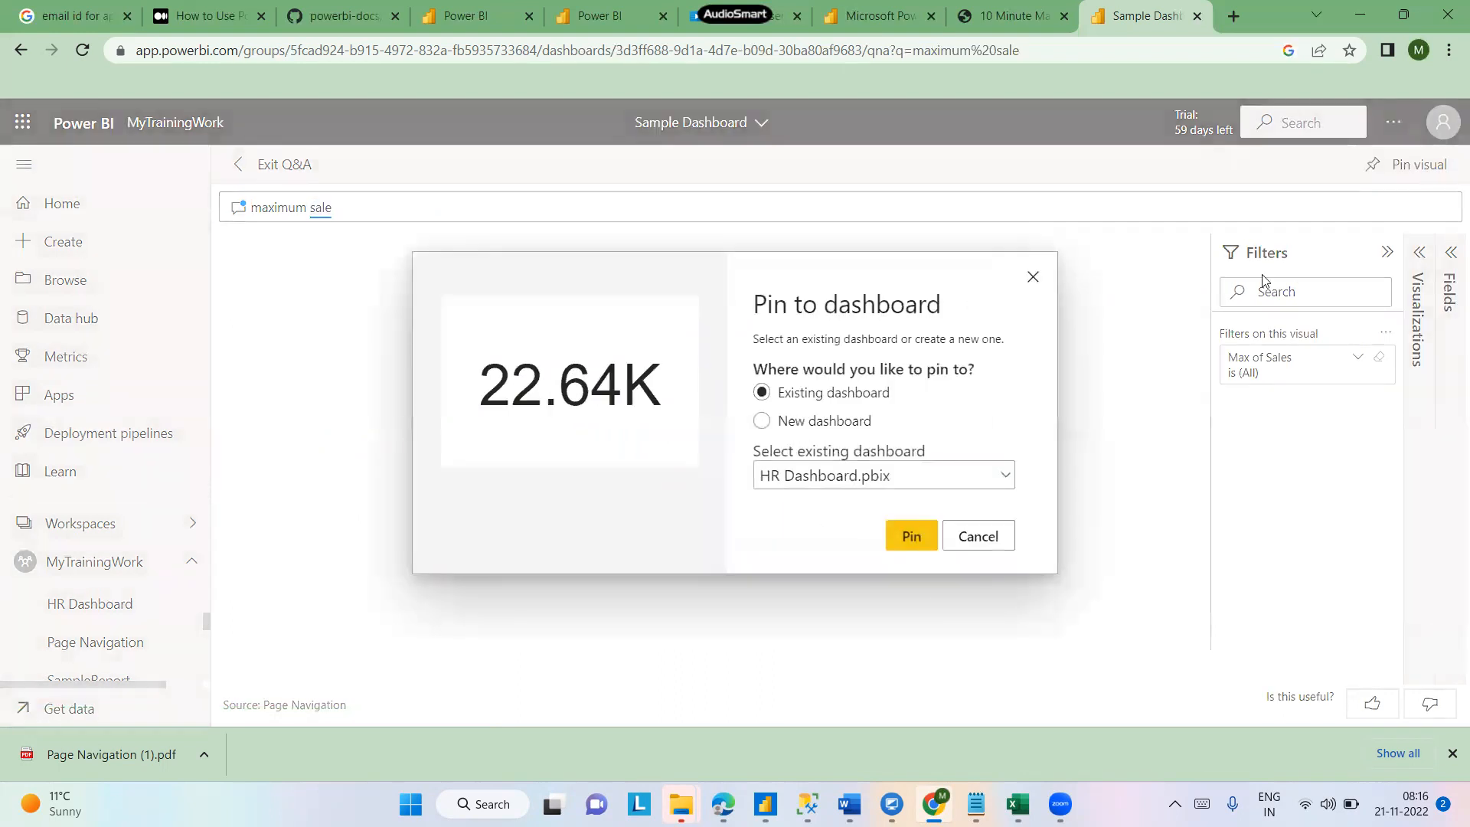
pyautogui.click(1007, 482)
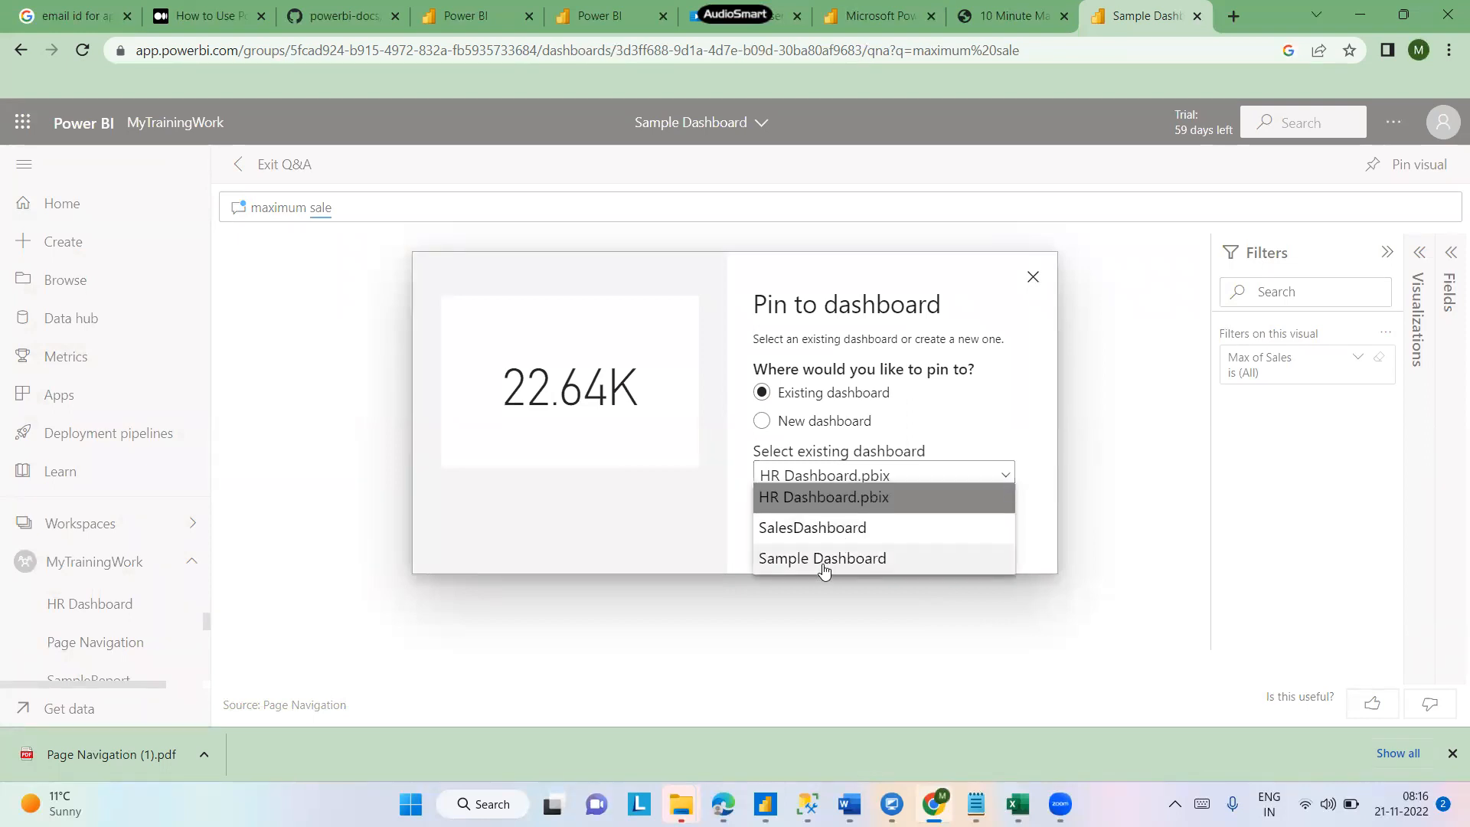
pyautogui.click(824, 563)
pyautogui.click(910, 539)
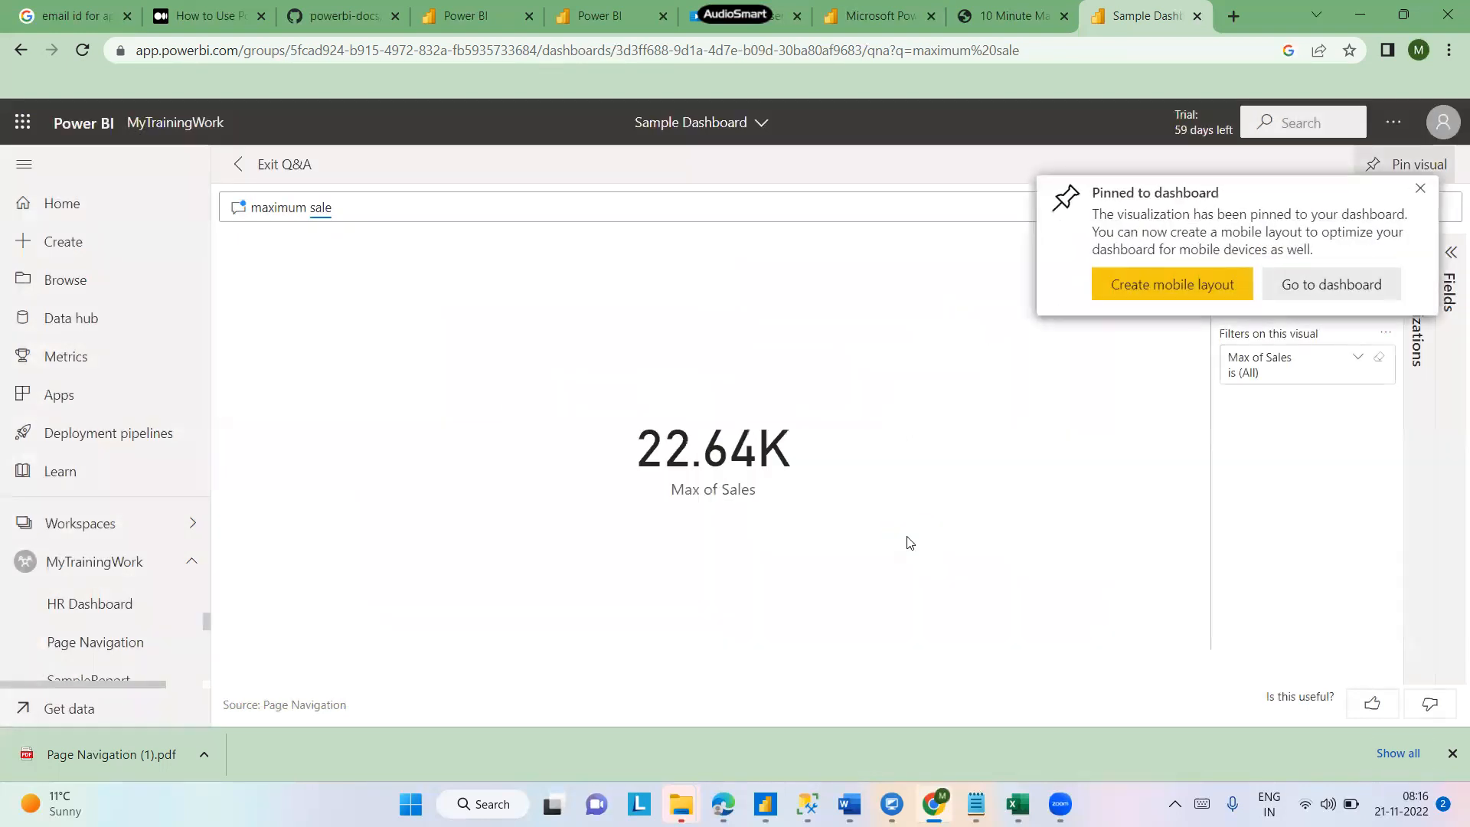
pyautogui.click(1294, 301)
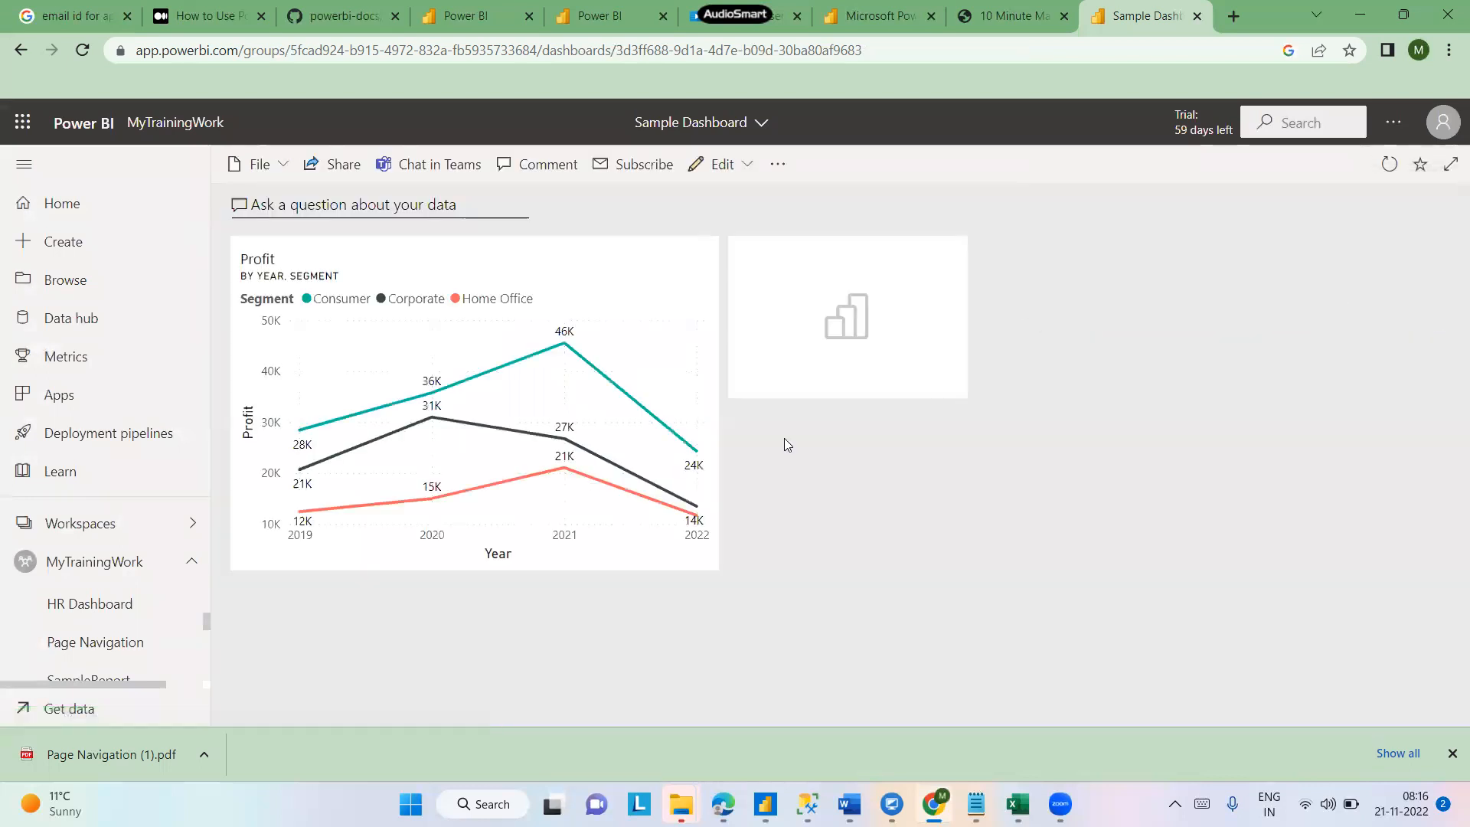
# - Rearrange the tiles so the Max of Sales card sits top-left with the Profit chart below it
pyautogui.moveTo(847, 282)
pyautogui.mouseDown()
pyautogui.moveTo(965, 301)
pyautogui.moveTo(820, 283)
pyautogui.mouseUp()
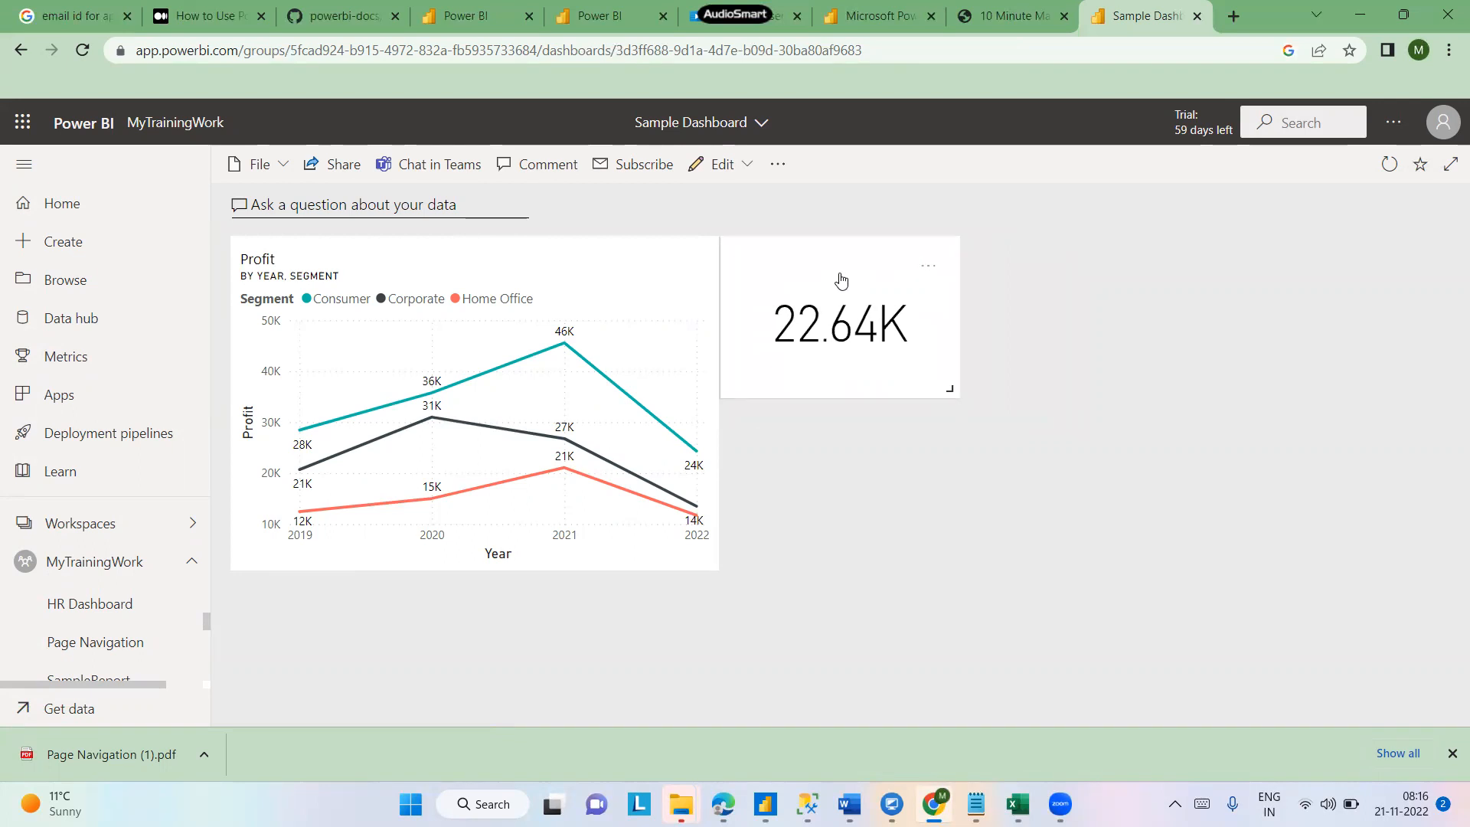
pyautogui.moveTo(545, 256); pyautogui.dragTo(827, 459)
pyautogui.moveTo(839, 282); pyautogui.dragTo(318, 272)
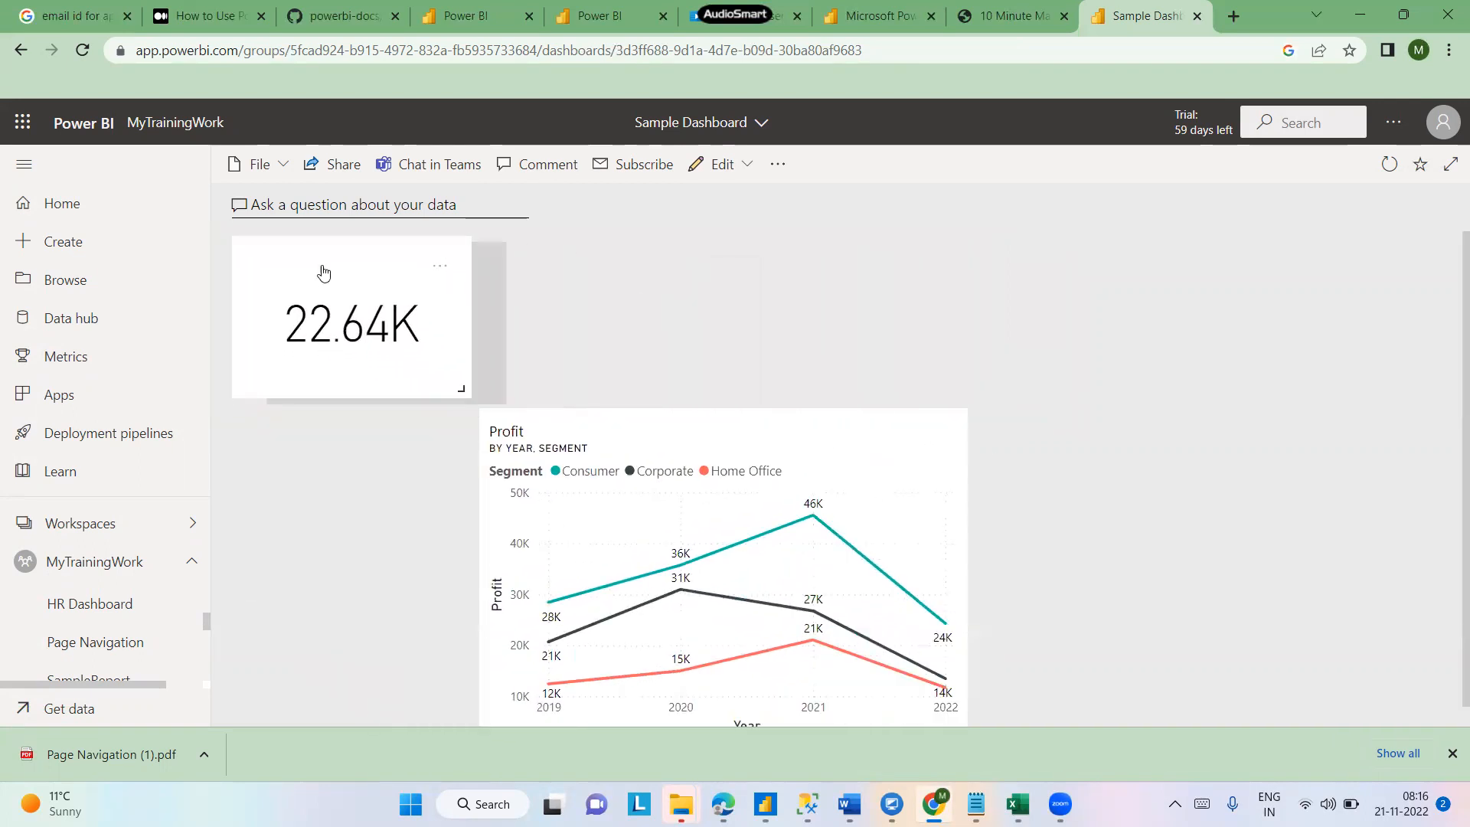
pyautogui.moveTo(561, 426); pyautogui.dragTo(298, 433)
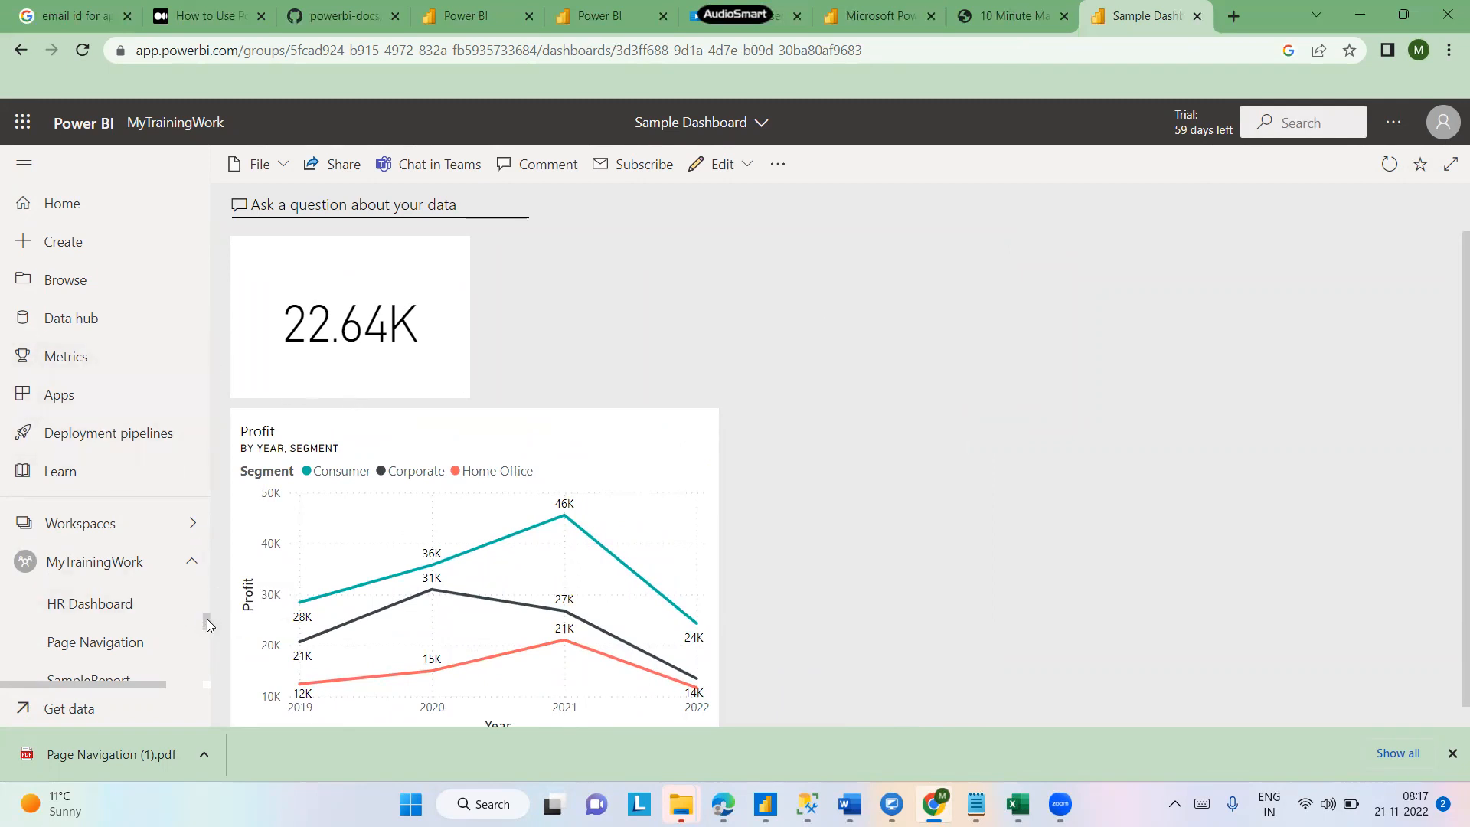
# - Open the Get Data page from the workspace navigation and browse its content options
pyautogui.moveTo(207, 628)
pyautogui.mouseDown()
pyautogui.moveTo(200, 663)
pyautogui.moveTo(200, 642)
pyautogui.mouseUp()
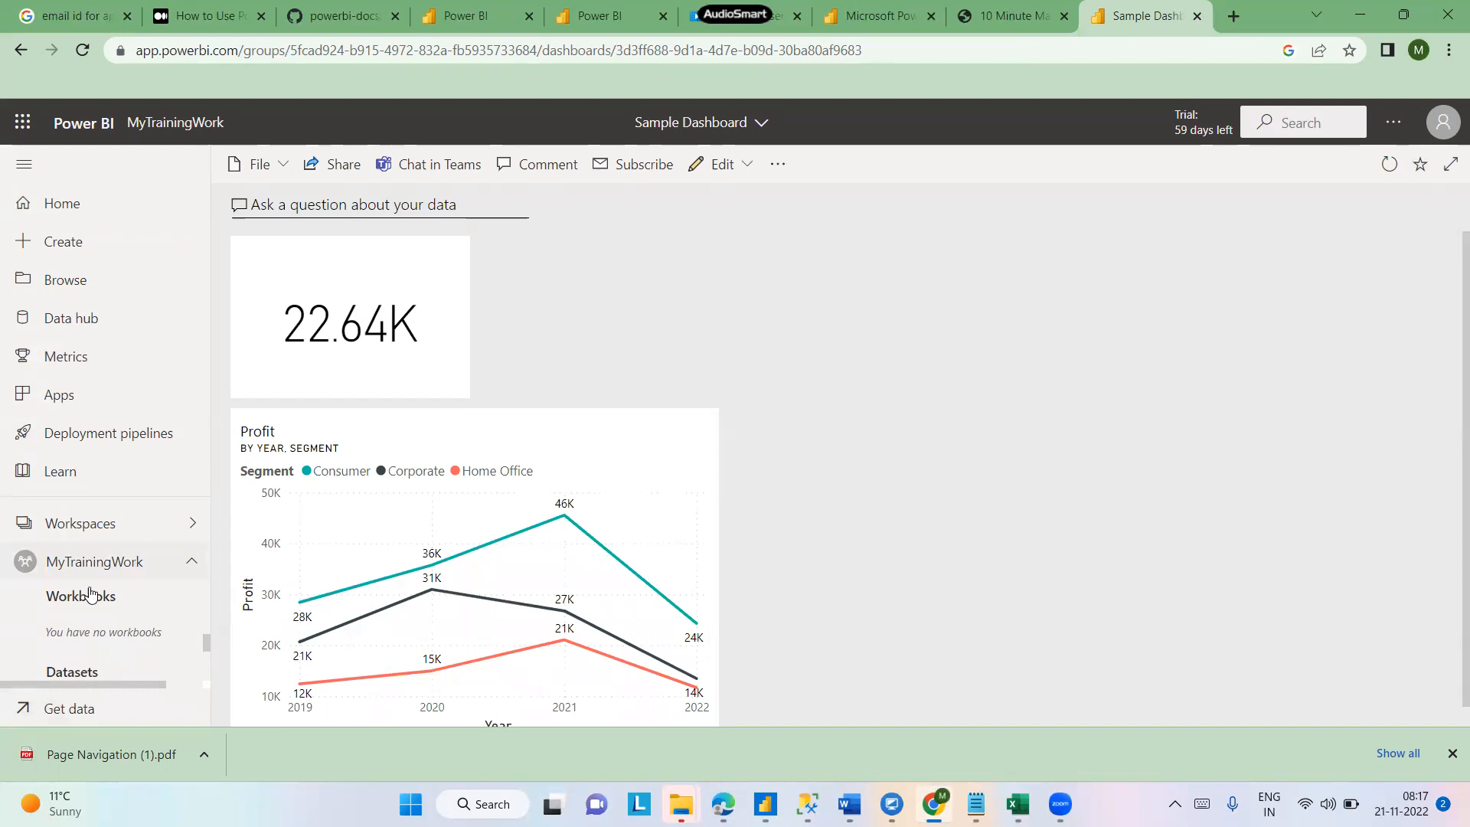
pyautogui.click(79, 601)
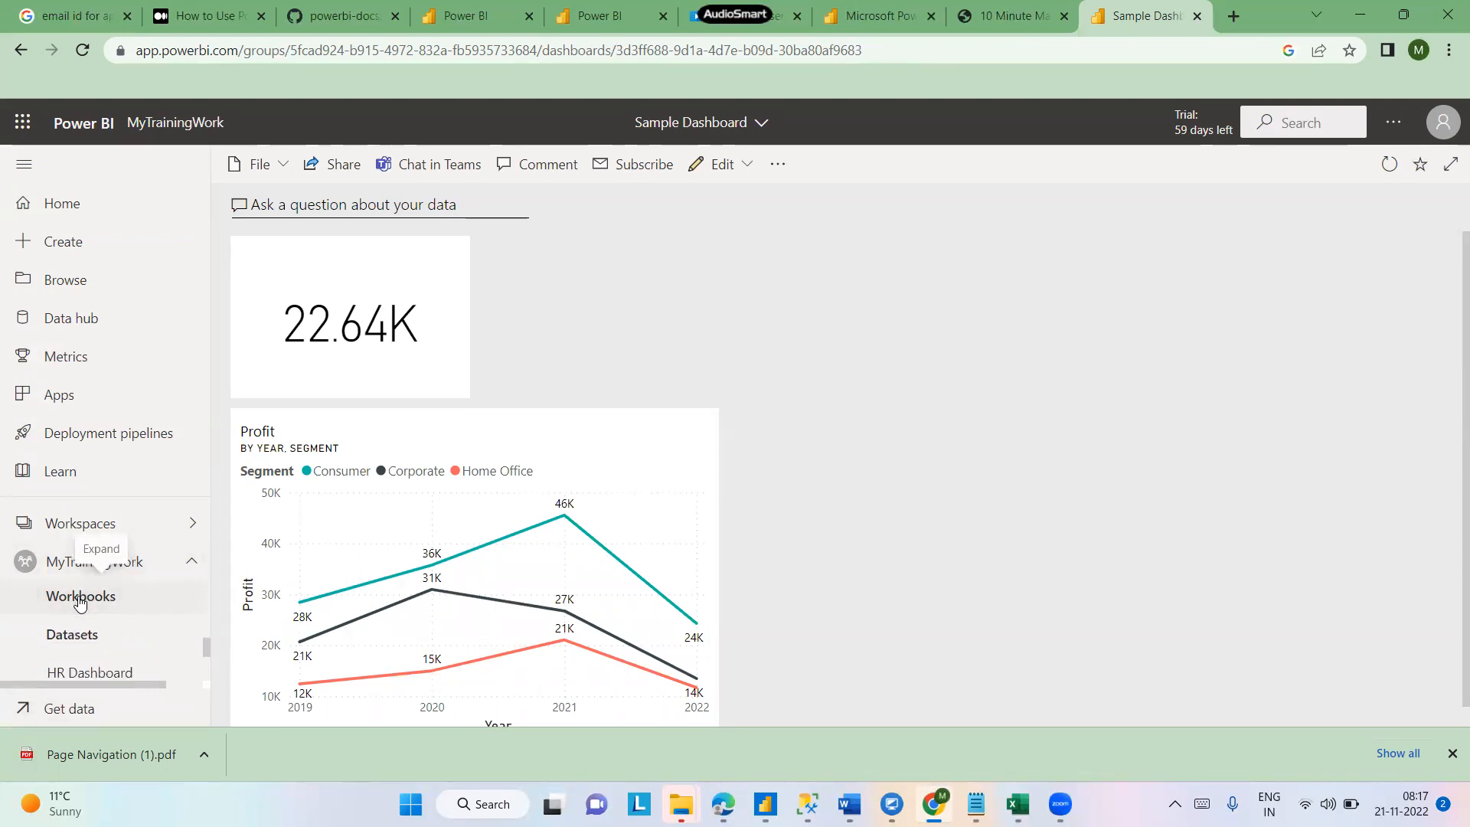
pyautogui.click(56, 714)
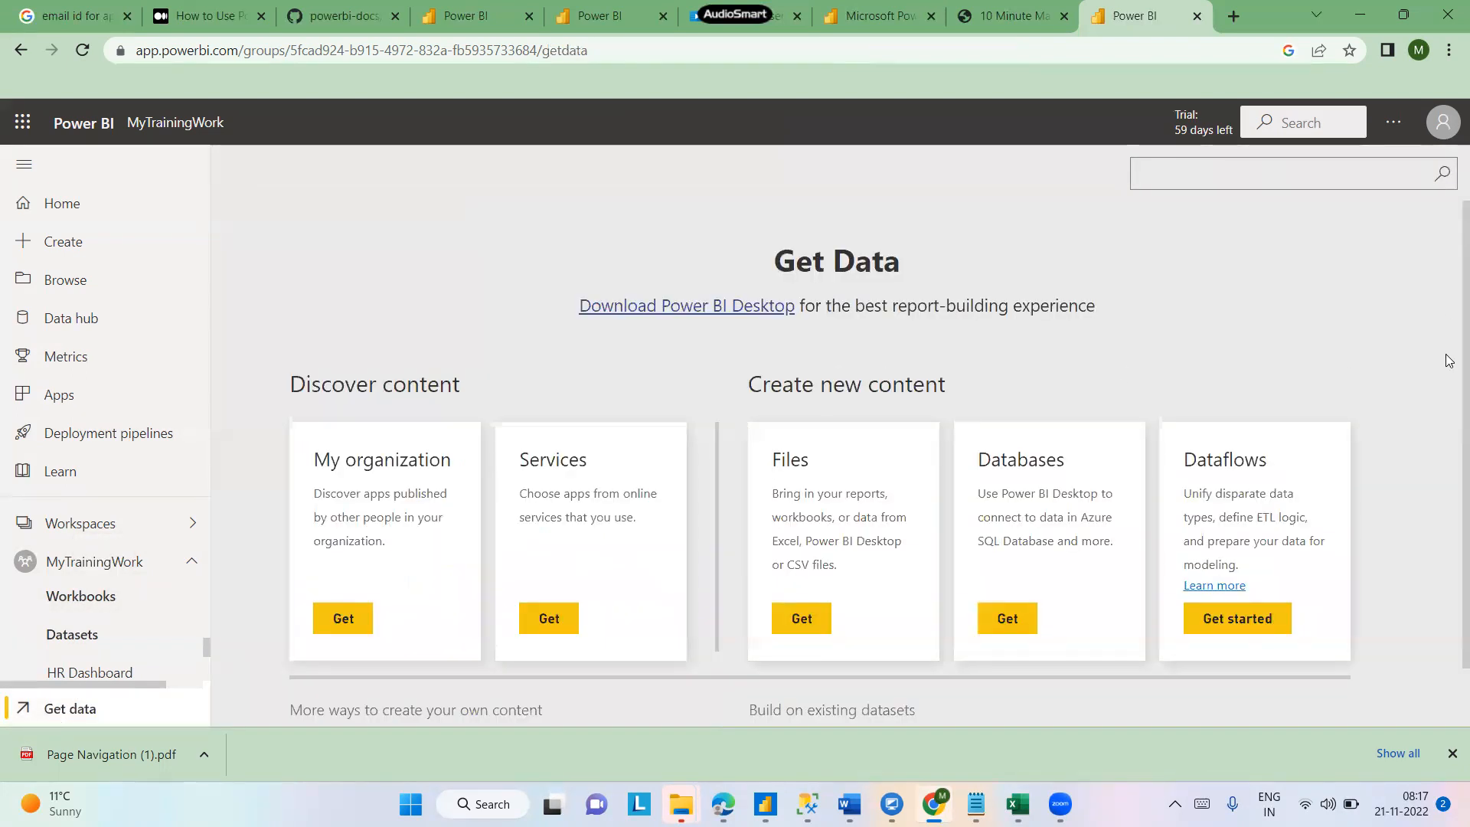
pyautogui.scroll(-1, 1446, 304)
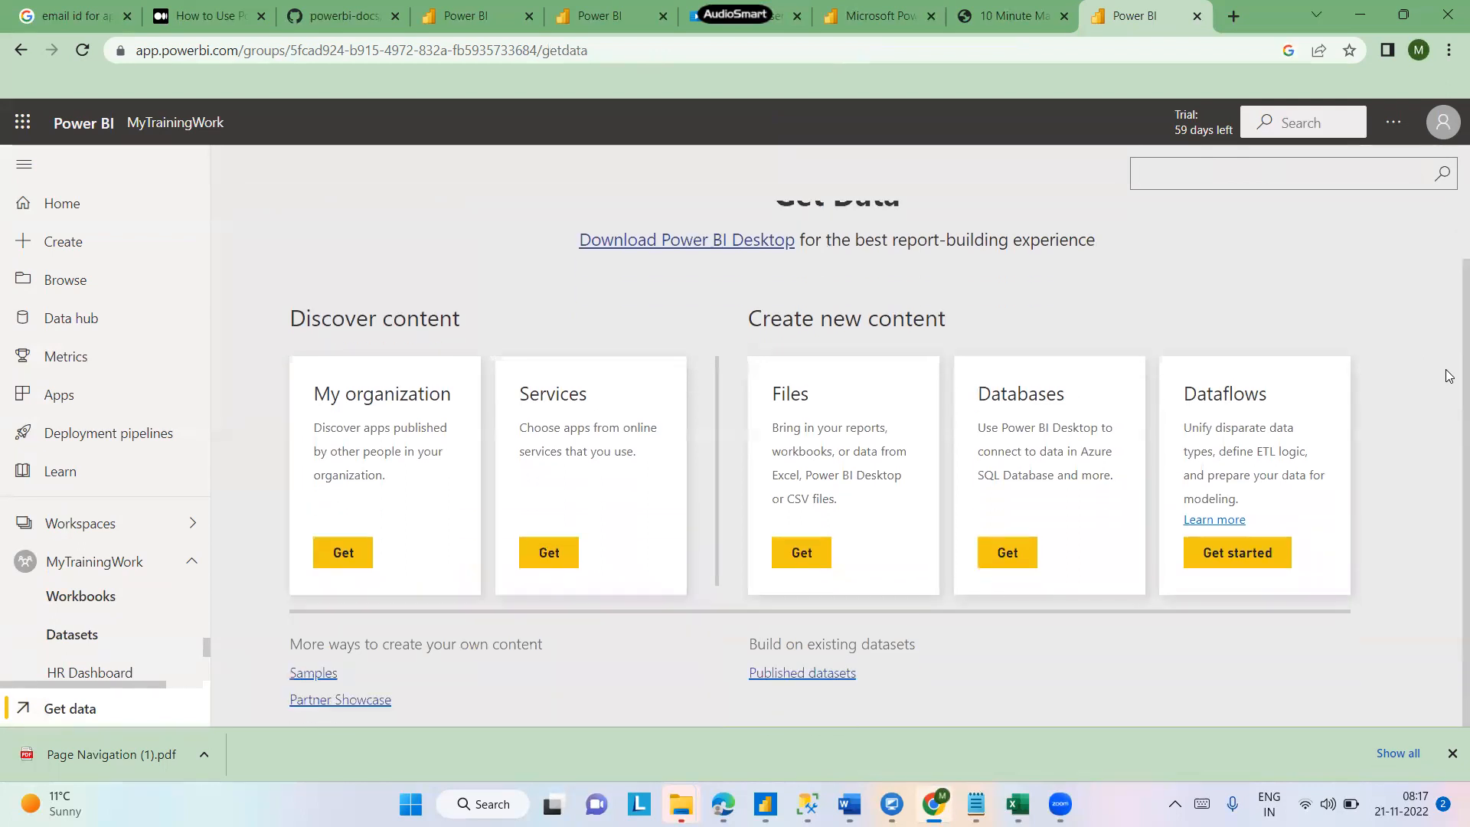
# - Import the Data Set Excel file into the workspace as a local file through Get Data Files
pyautogui.click(816, 556)
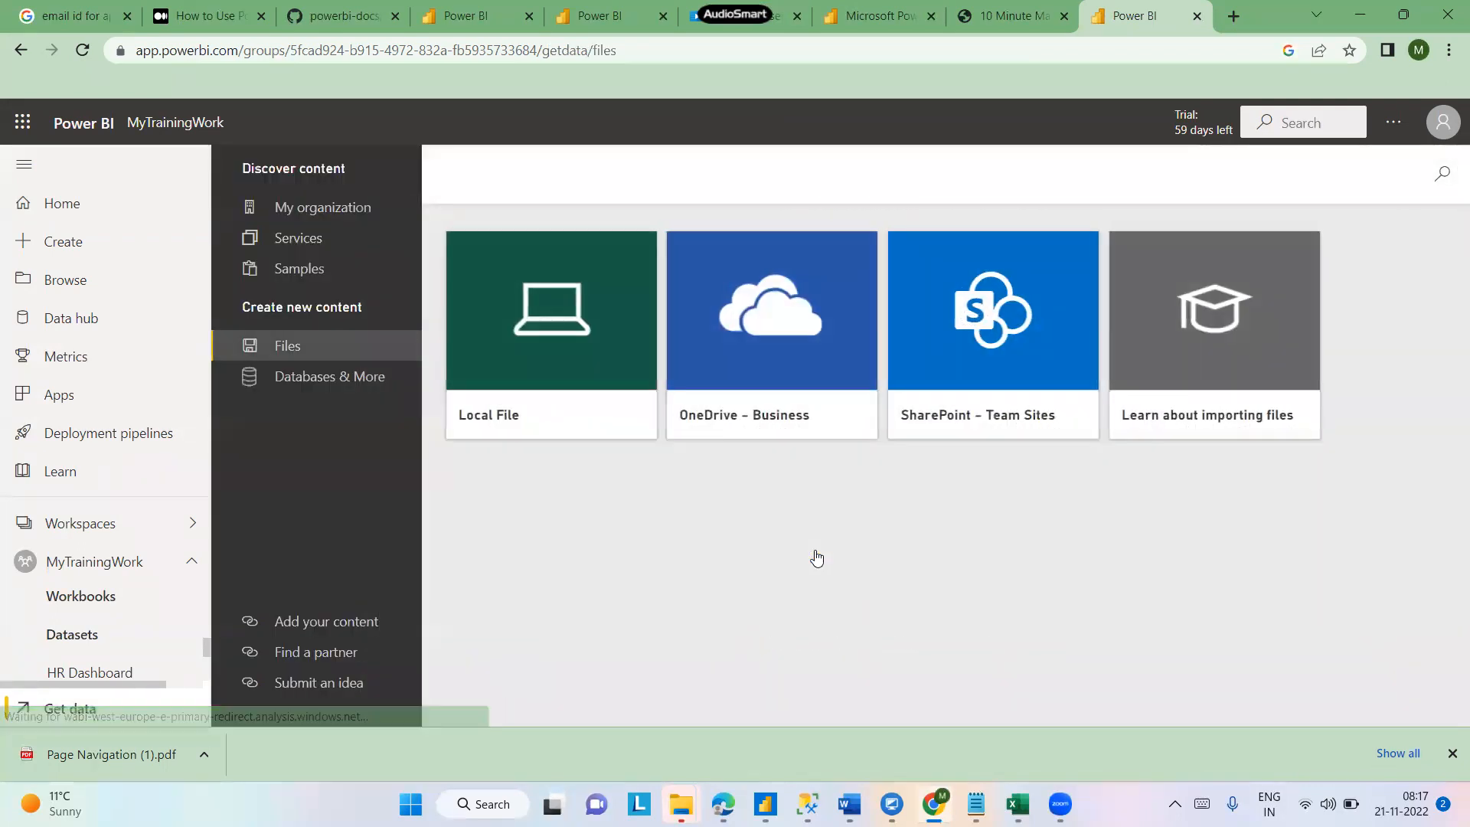
pyautogui.click(589, 354)
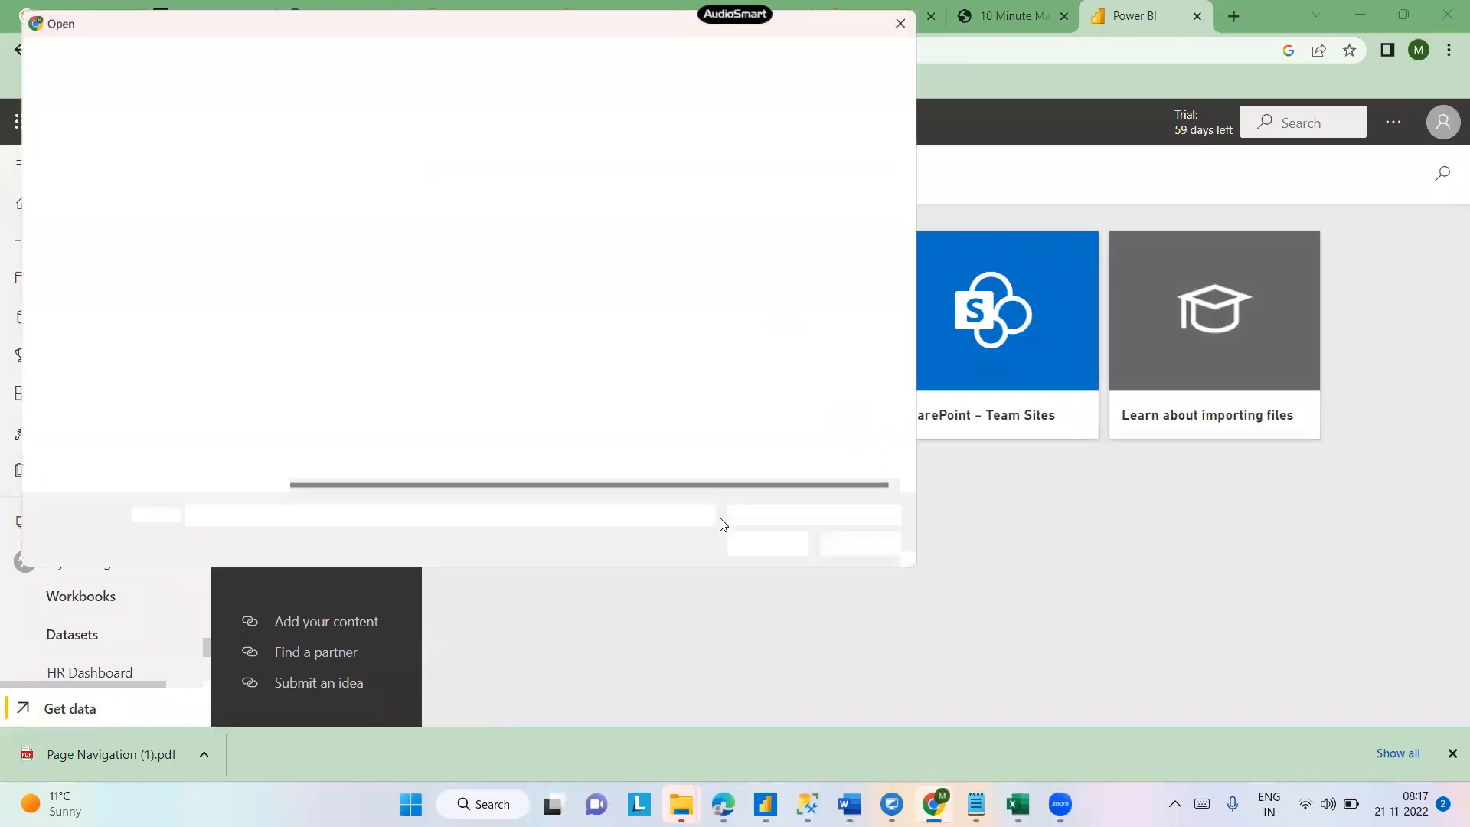
pyautogui.click(329, 154)
pyautogui.click(778, 552)
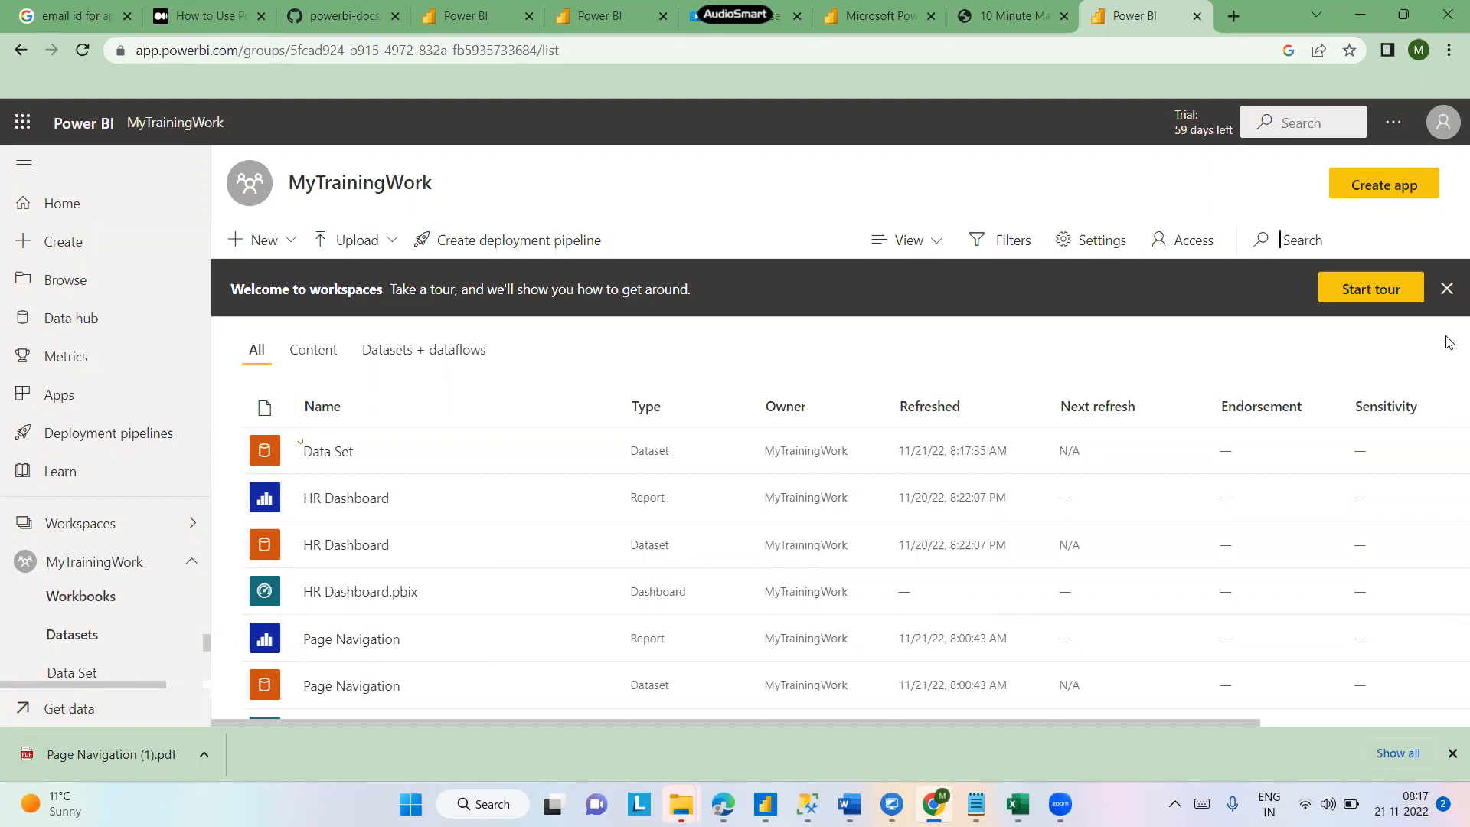
# - Dismiss the workspaces welcome banner and compare the Content and All views of the workspace item list
pyautogui.click(1447, 289)
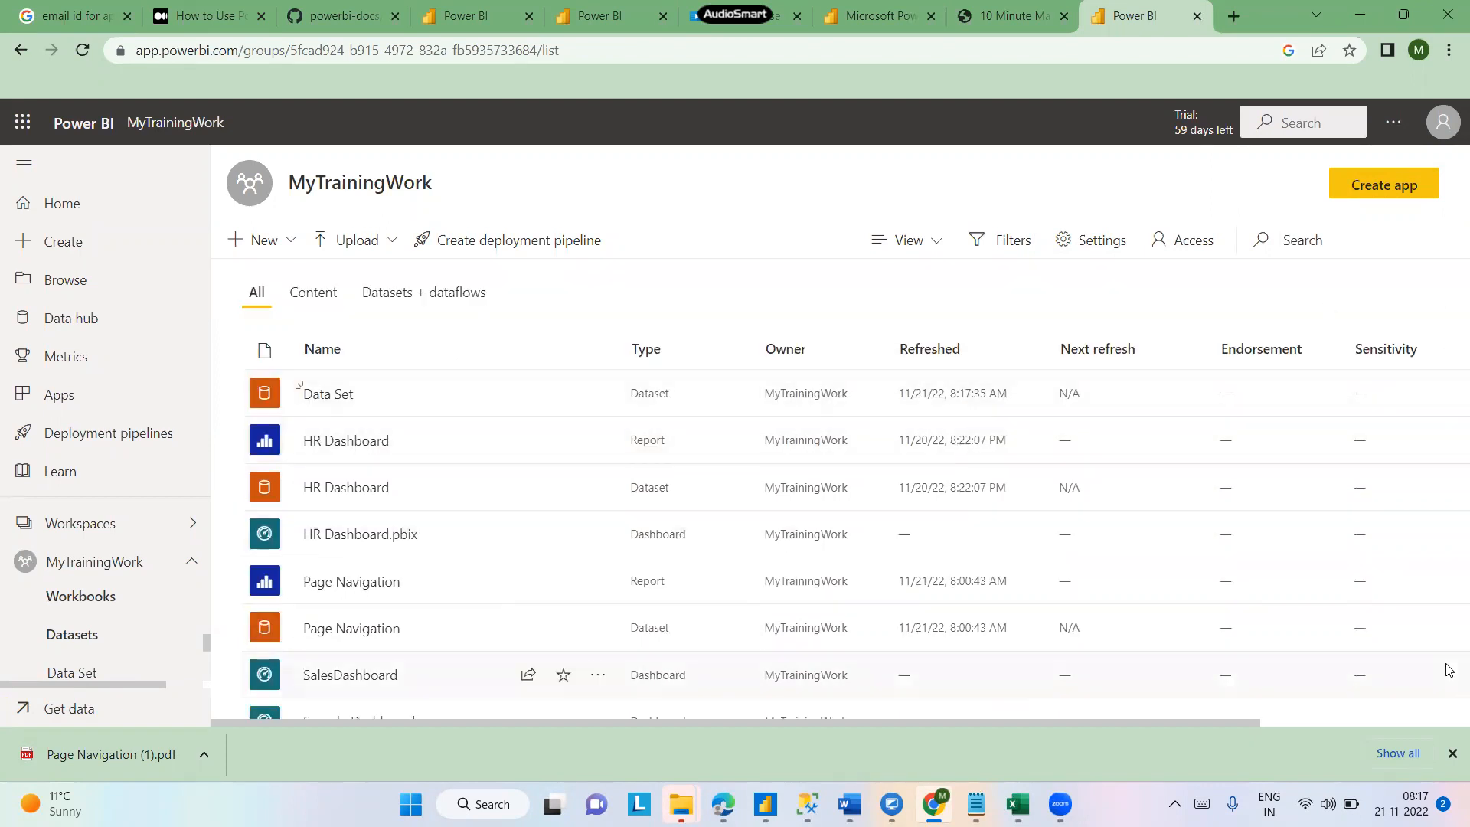
pyautogui.click(306, 295)
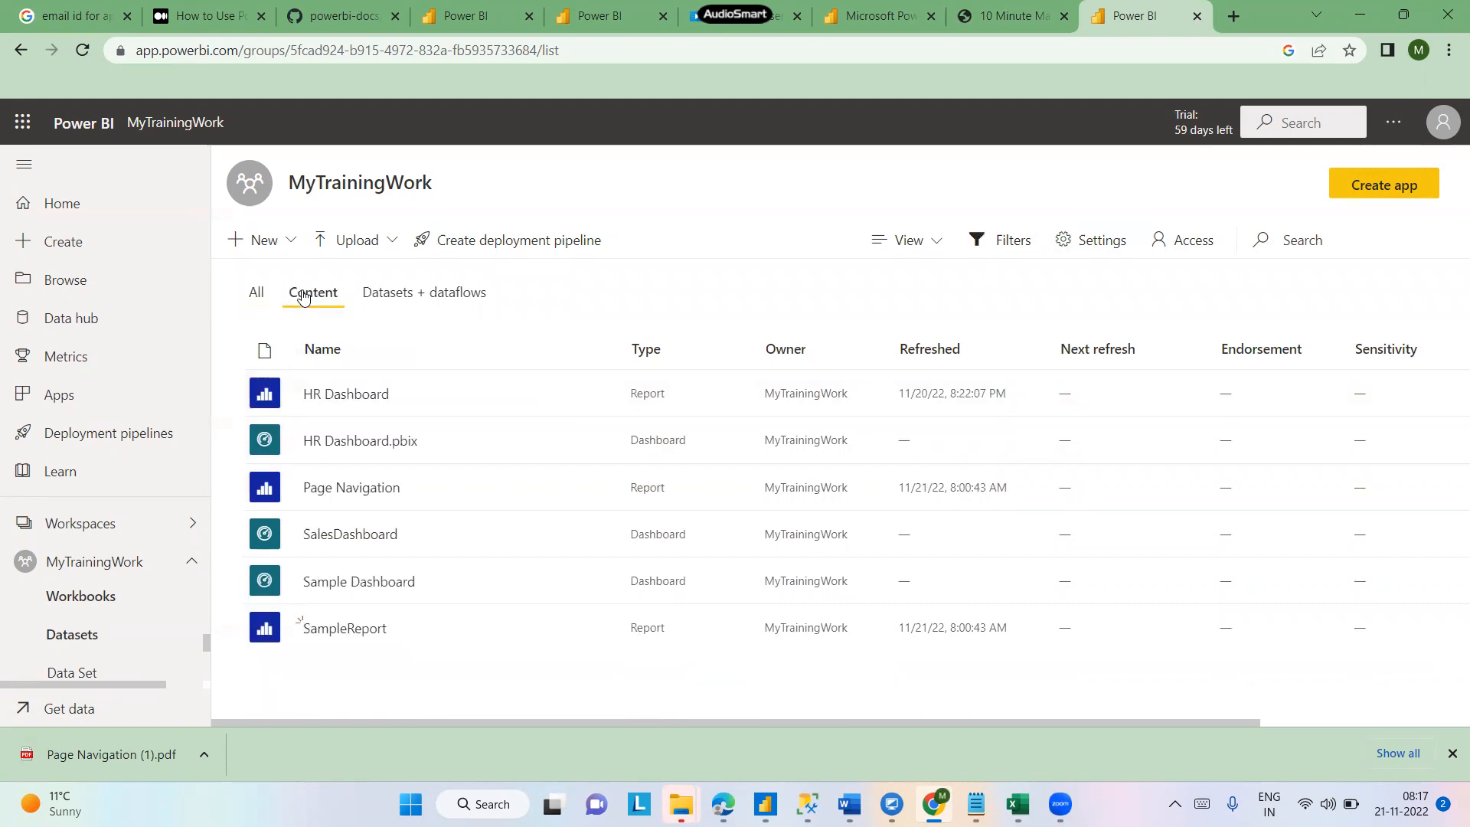
pyautogui.click(254, 298)
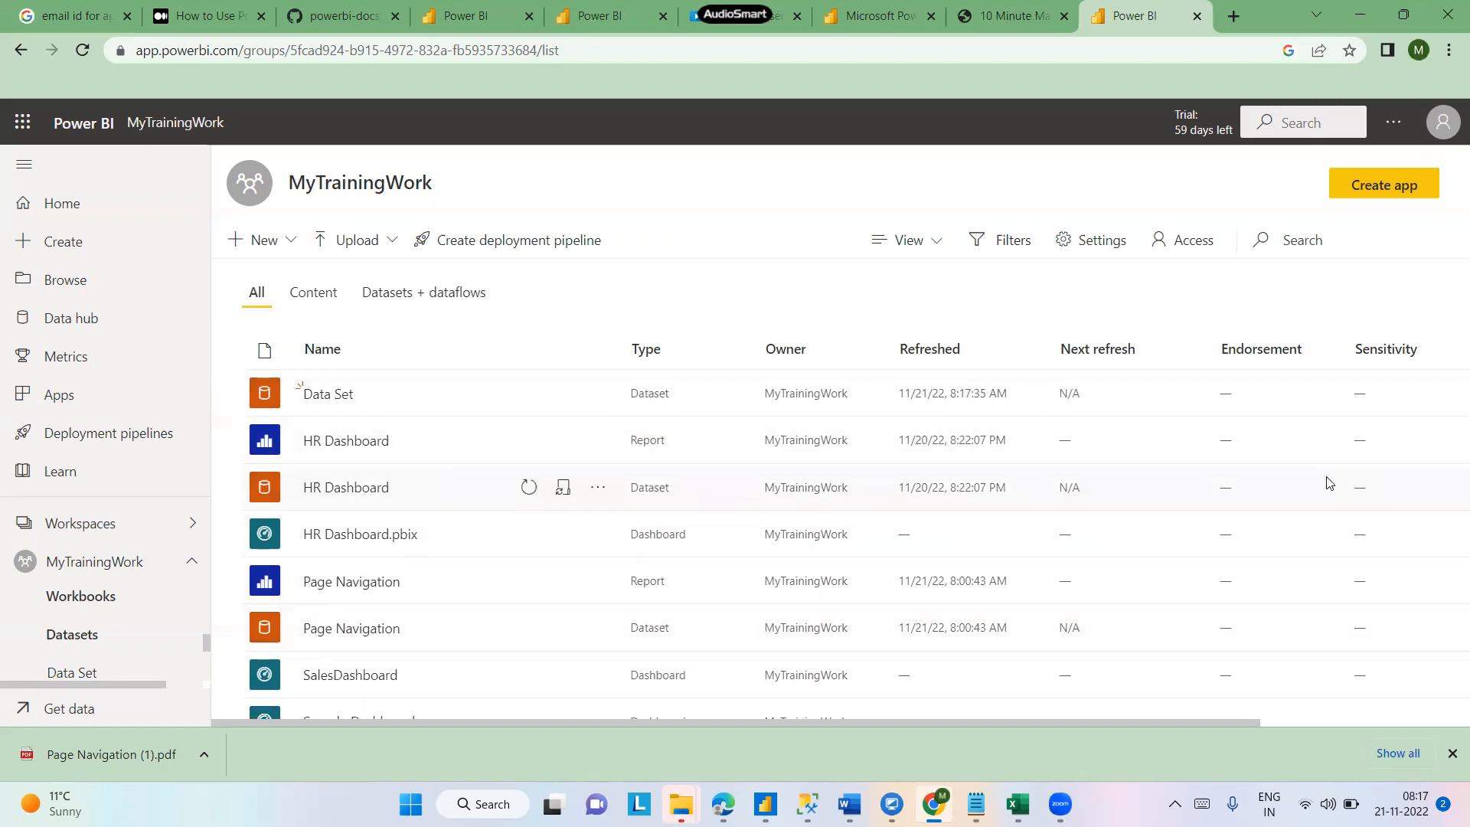
pyautogui.press('Right')
pyautogui.press('Right')
pyautogui.press('Right')
pyautogui.press('Right')
pyautogui.press('Right')
pyautogui.press('Right')
pyautogui.press('Right')
pyautogui.press('Right')
pyautogui.press('Right')
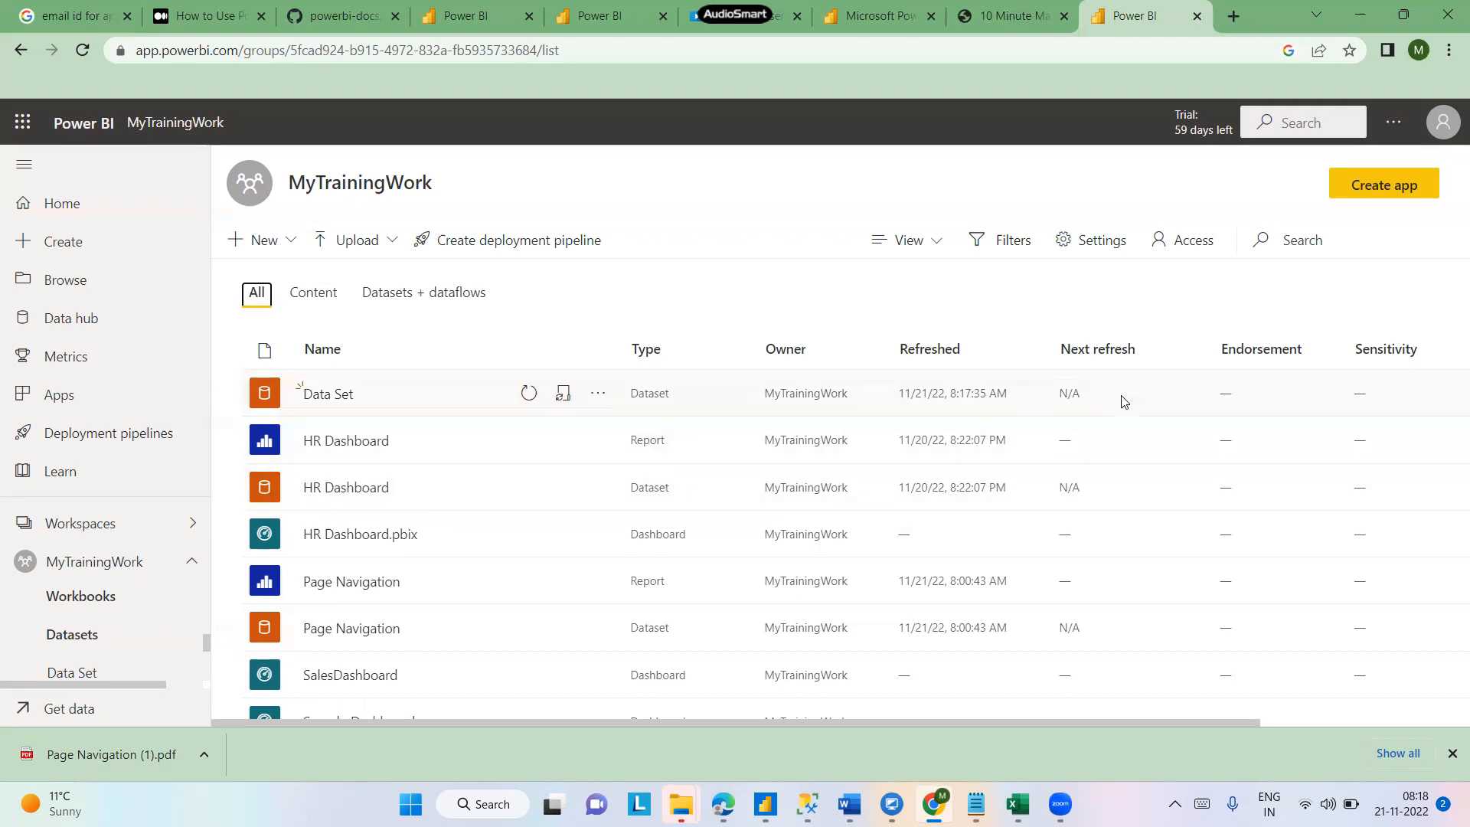
# - Open the Data Set dataset's details page and expand the workspace's Workbooks section
pyautogui.click(416, 400)
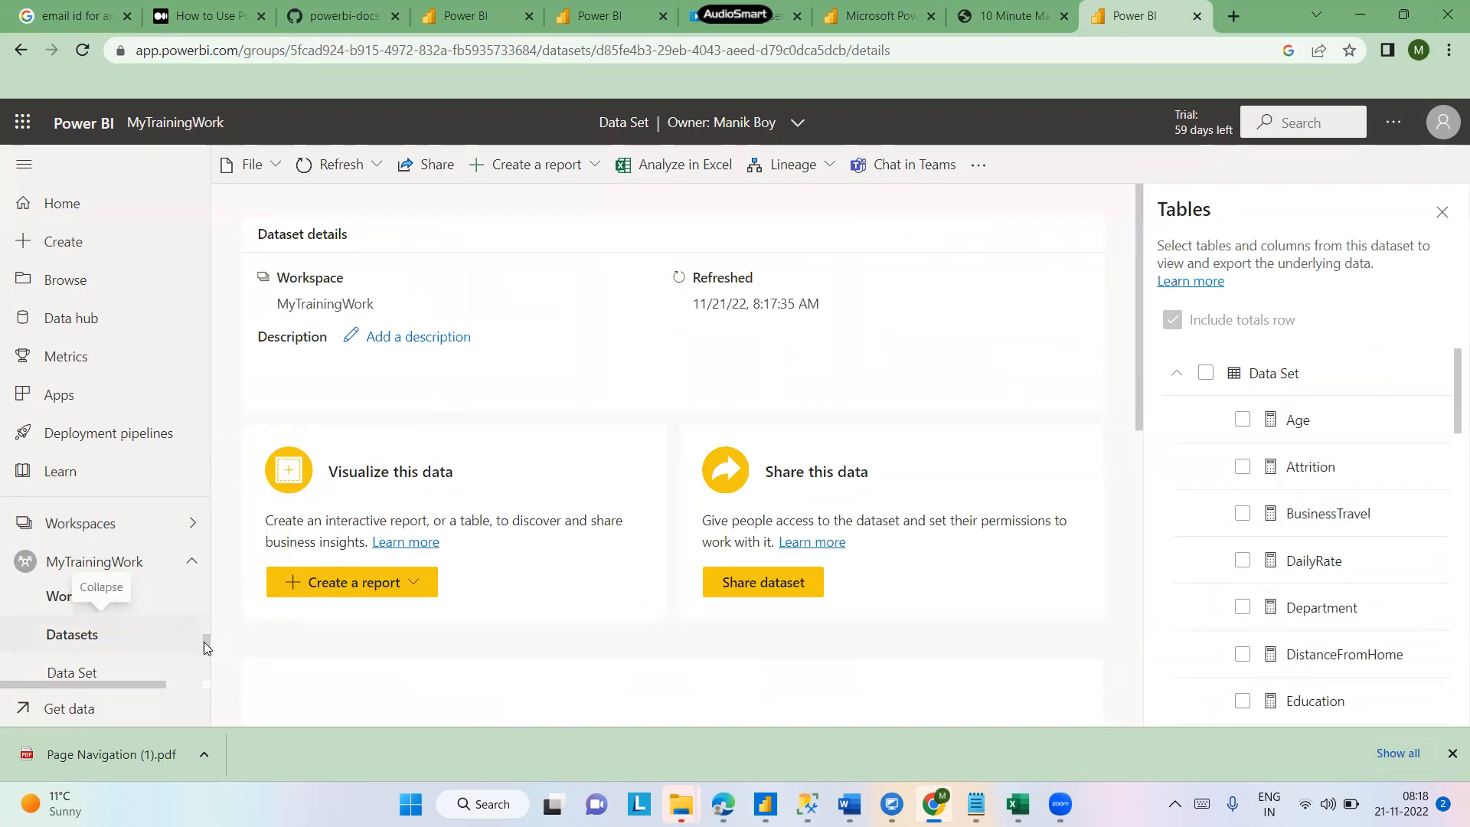
pyautogui.scroll(5, 208, 635)
pyautogui.scroll(-3, 208, 631)
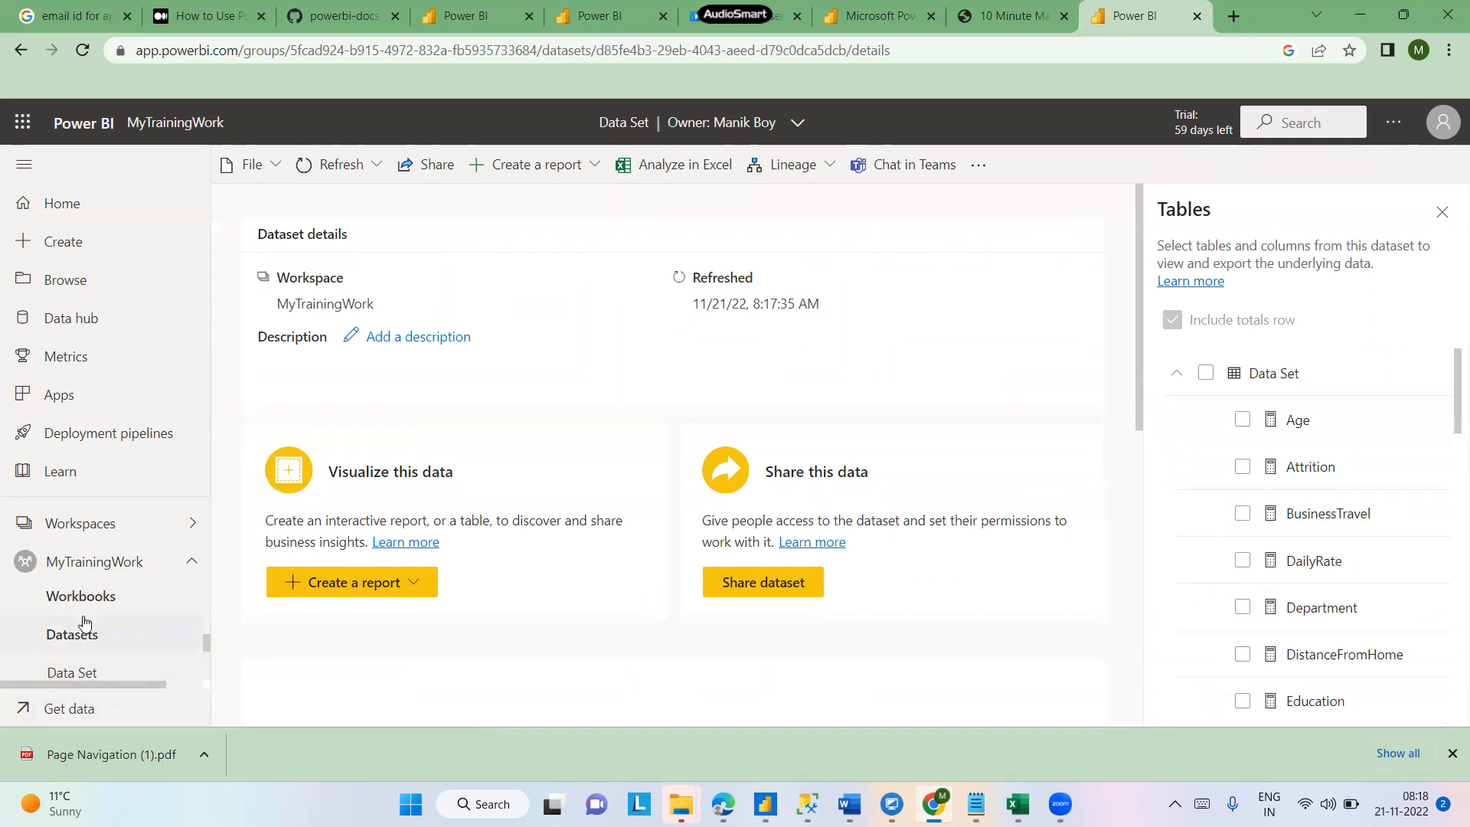
pyautogui.click(55, 604)
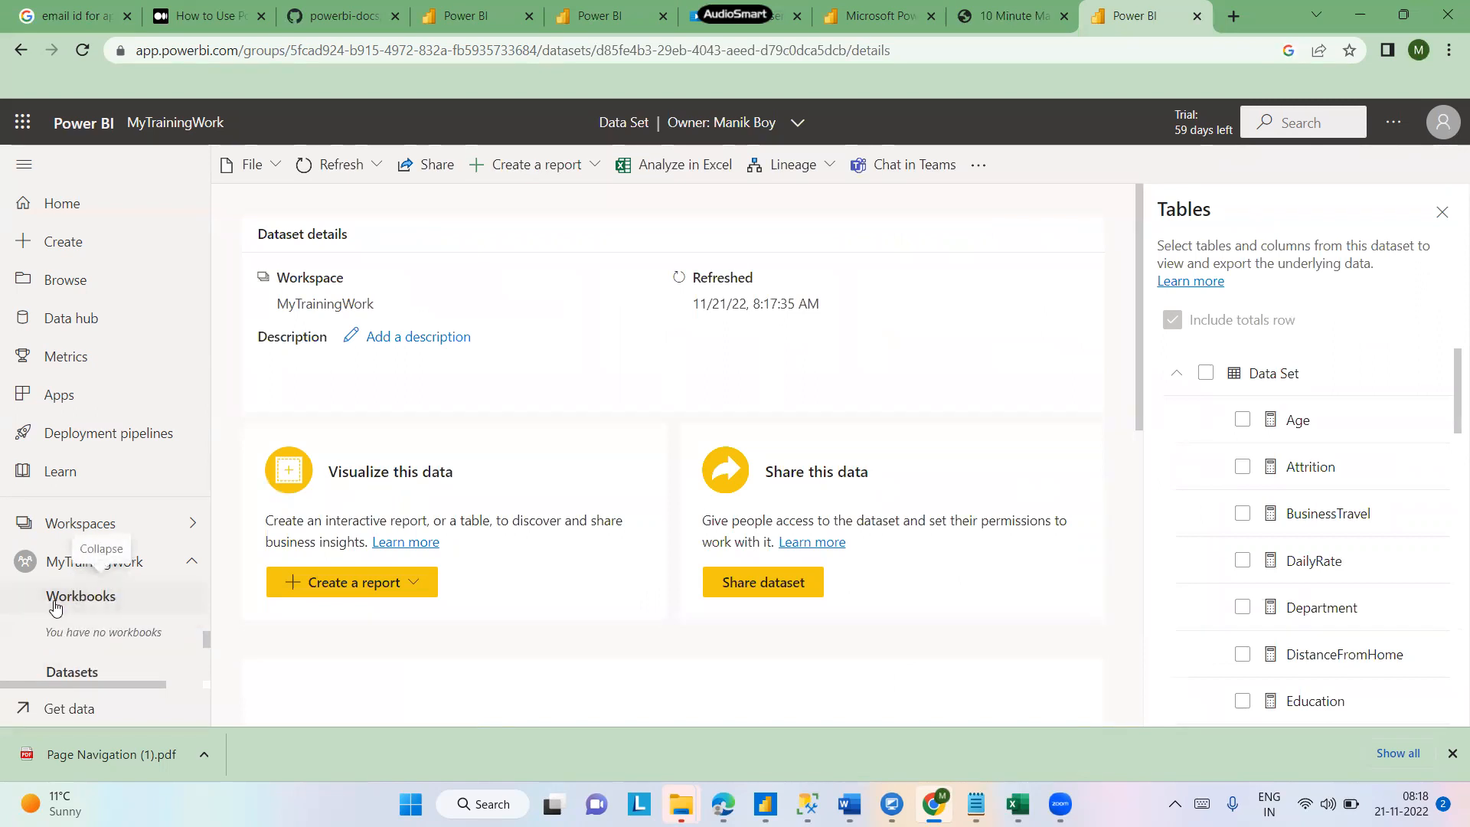
# - Import the Sample - Superstore Excel file from the Downloads folder as a local file
pyautogui.click(61, 718)
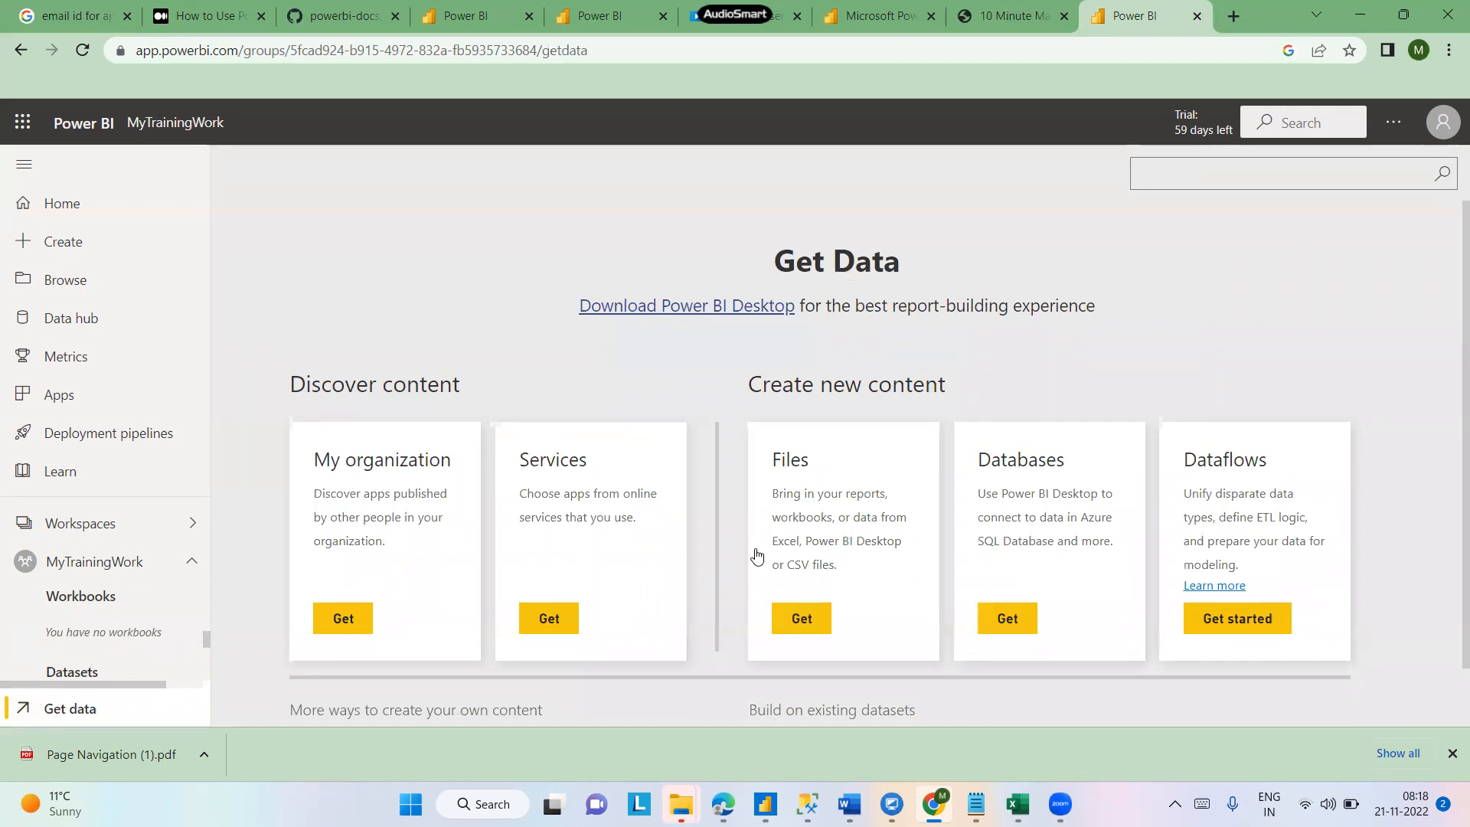
pyautogui.click(802, 618)
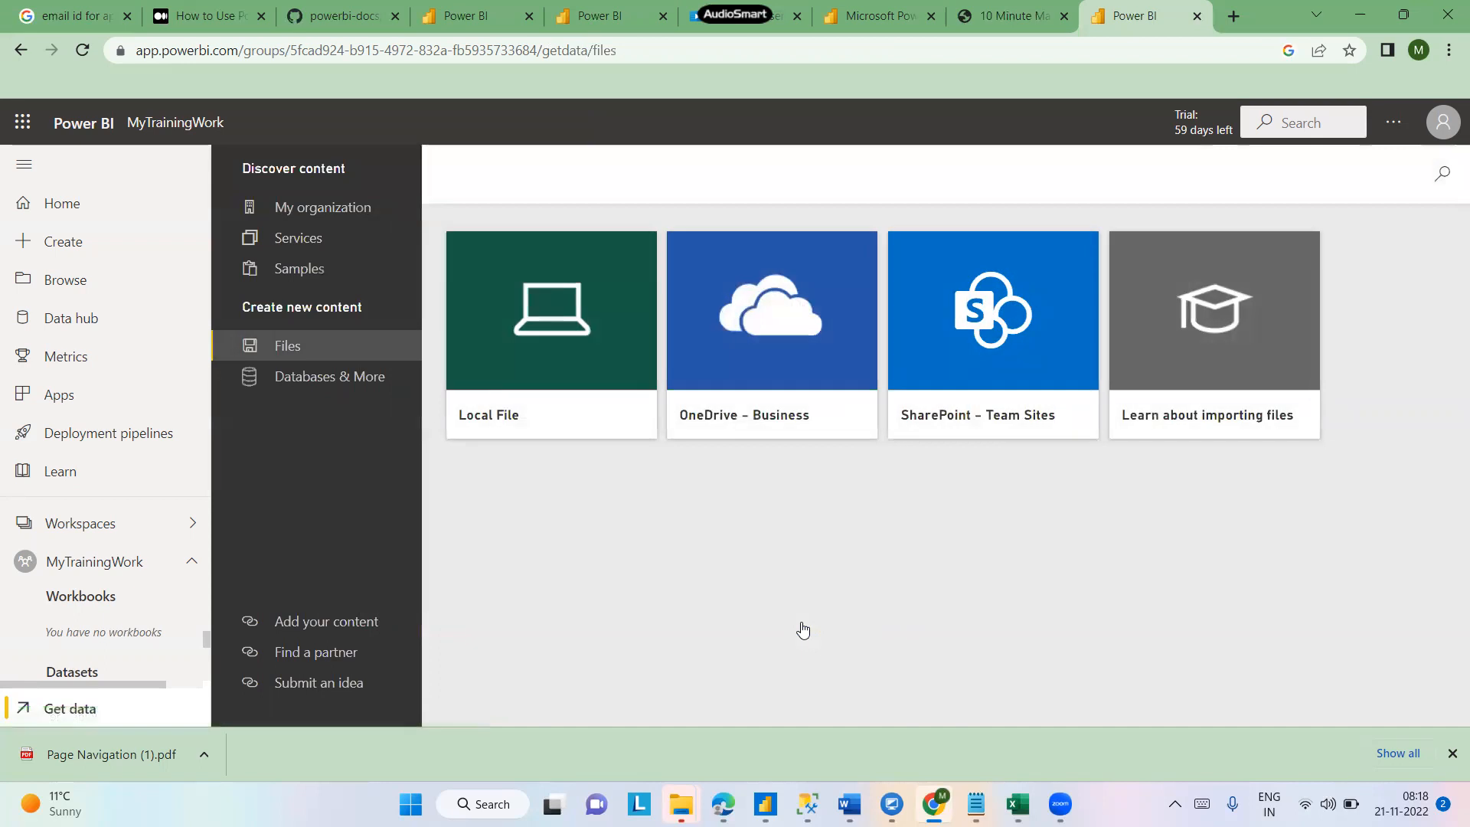
pyautogui.click(583, 334)
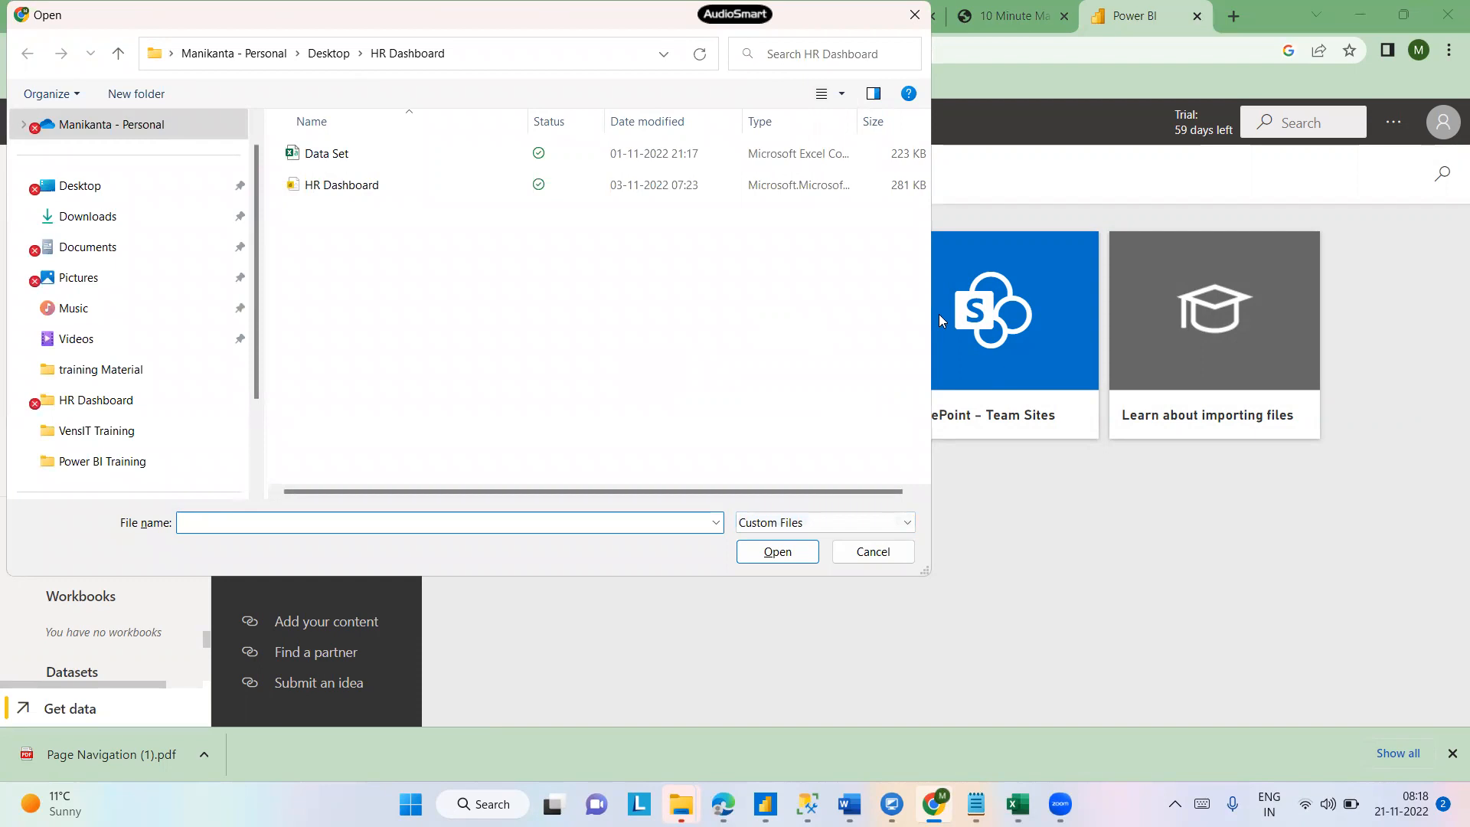
pyautogui.moveTo(933, 321); pyautogui.dragTo(1214, 321)
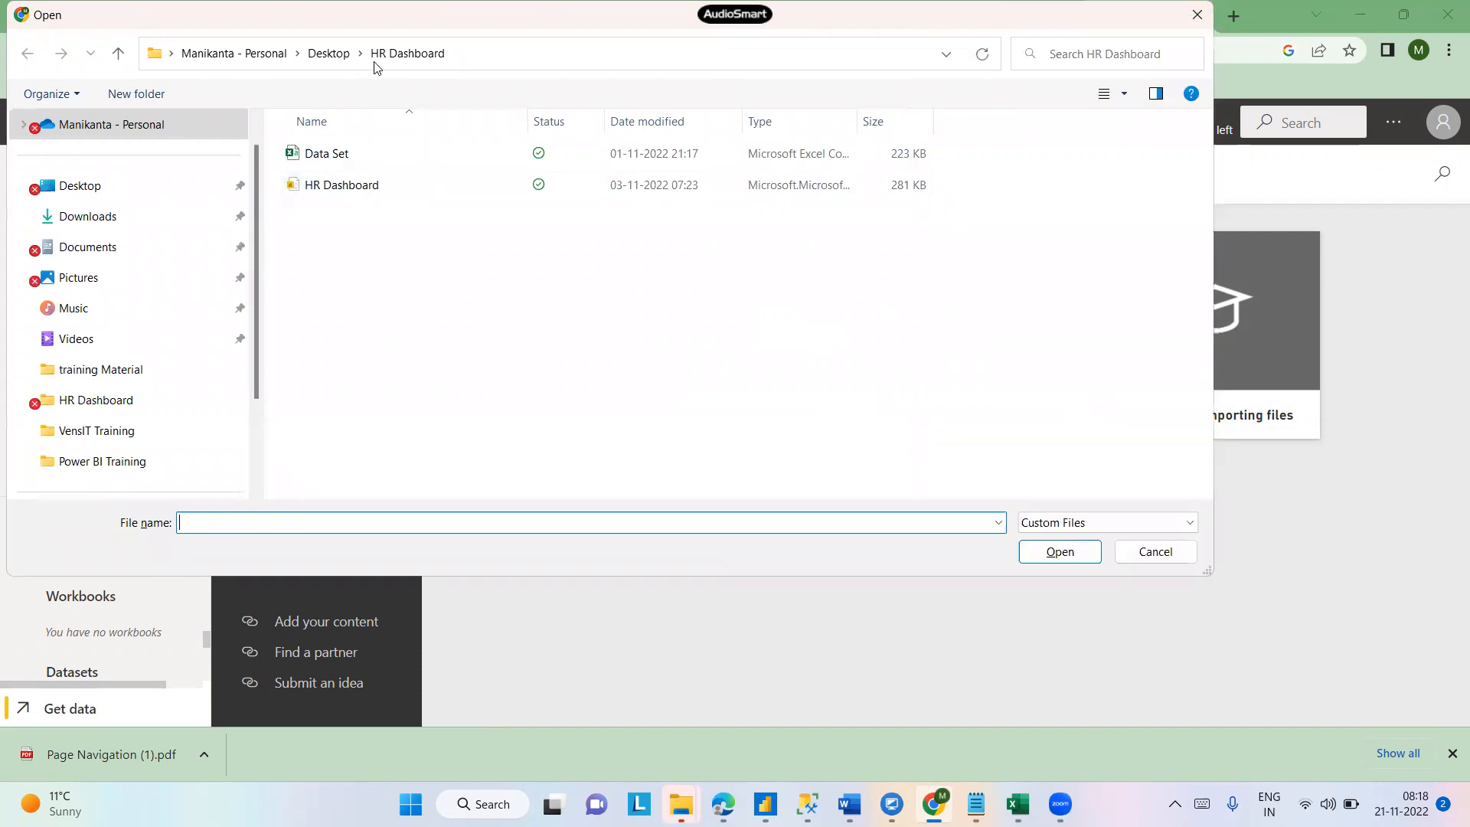
pyautogui.click(330, 55)
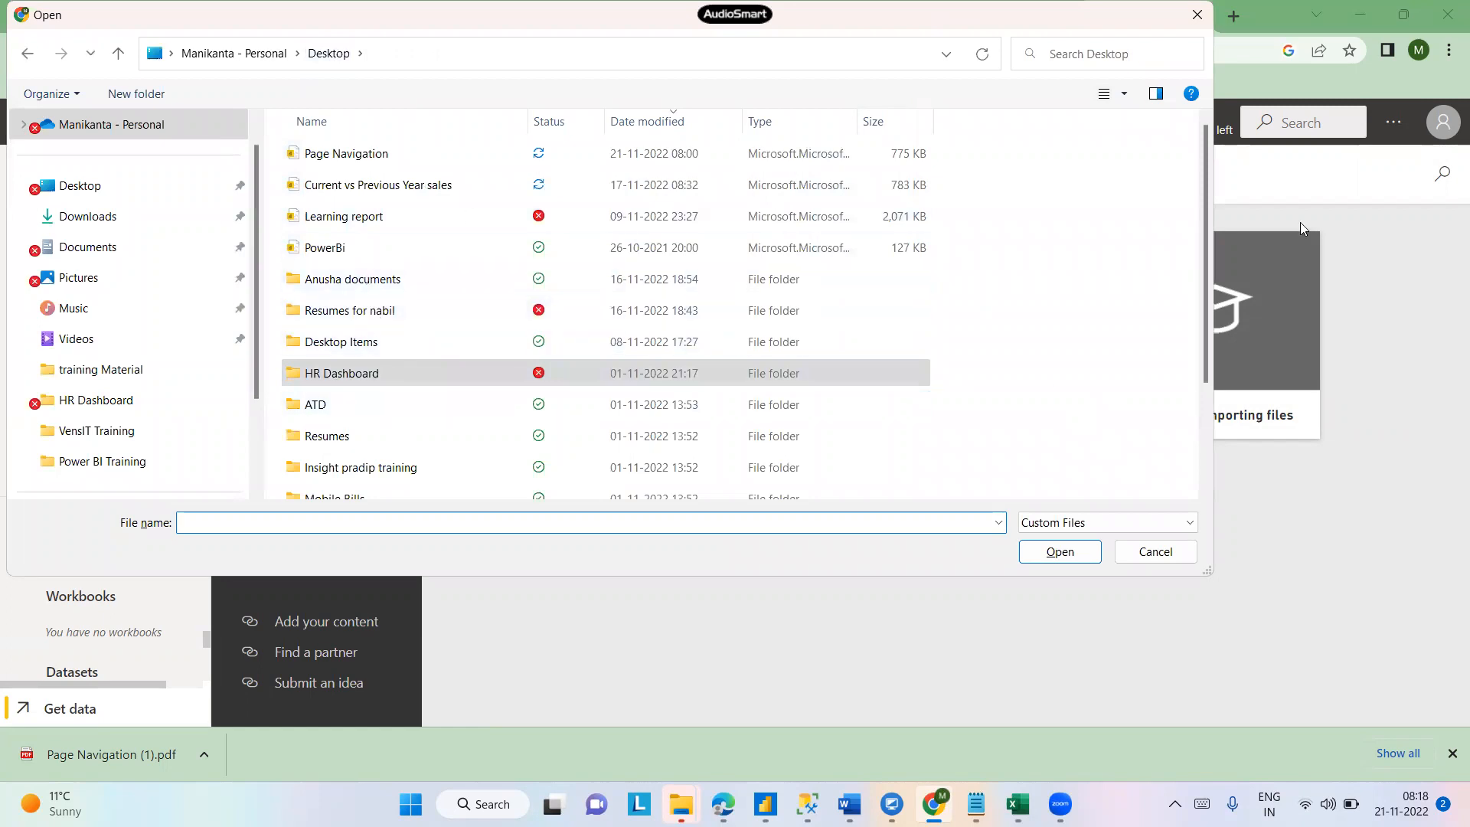
pyautogui.moveTo(1206, 203); pyautogui.dragTo(1201, 375)
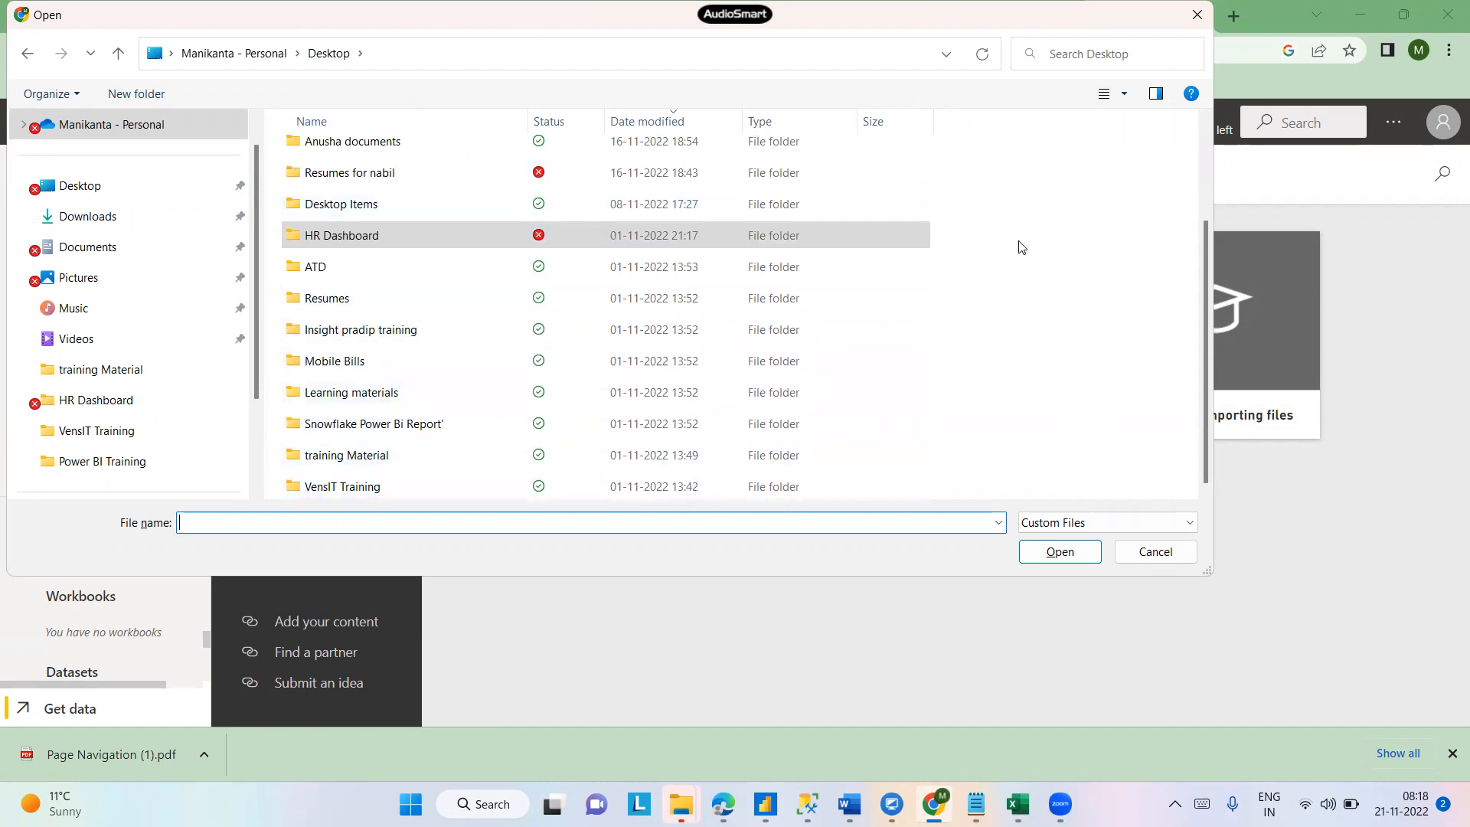
pyautogui.moveTo(1206, 277); pyautogui.dragTo(1207, 124)
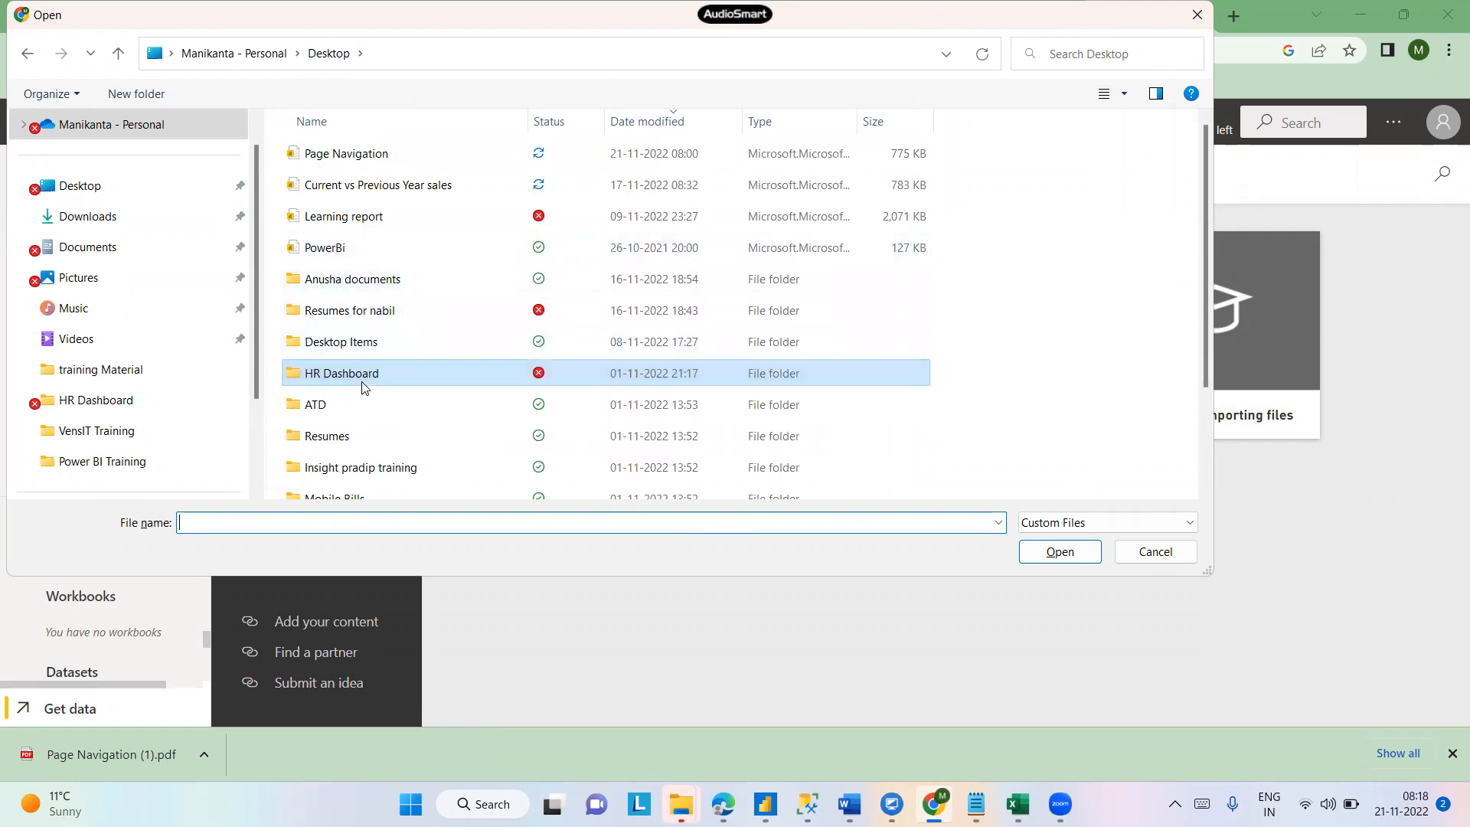
pyautogui.click(120, 216)
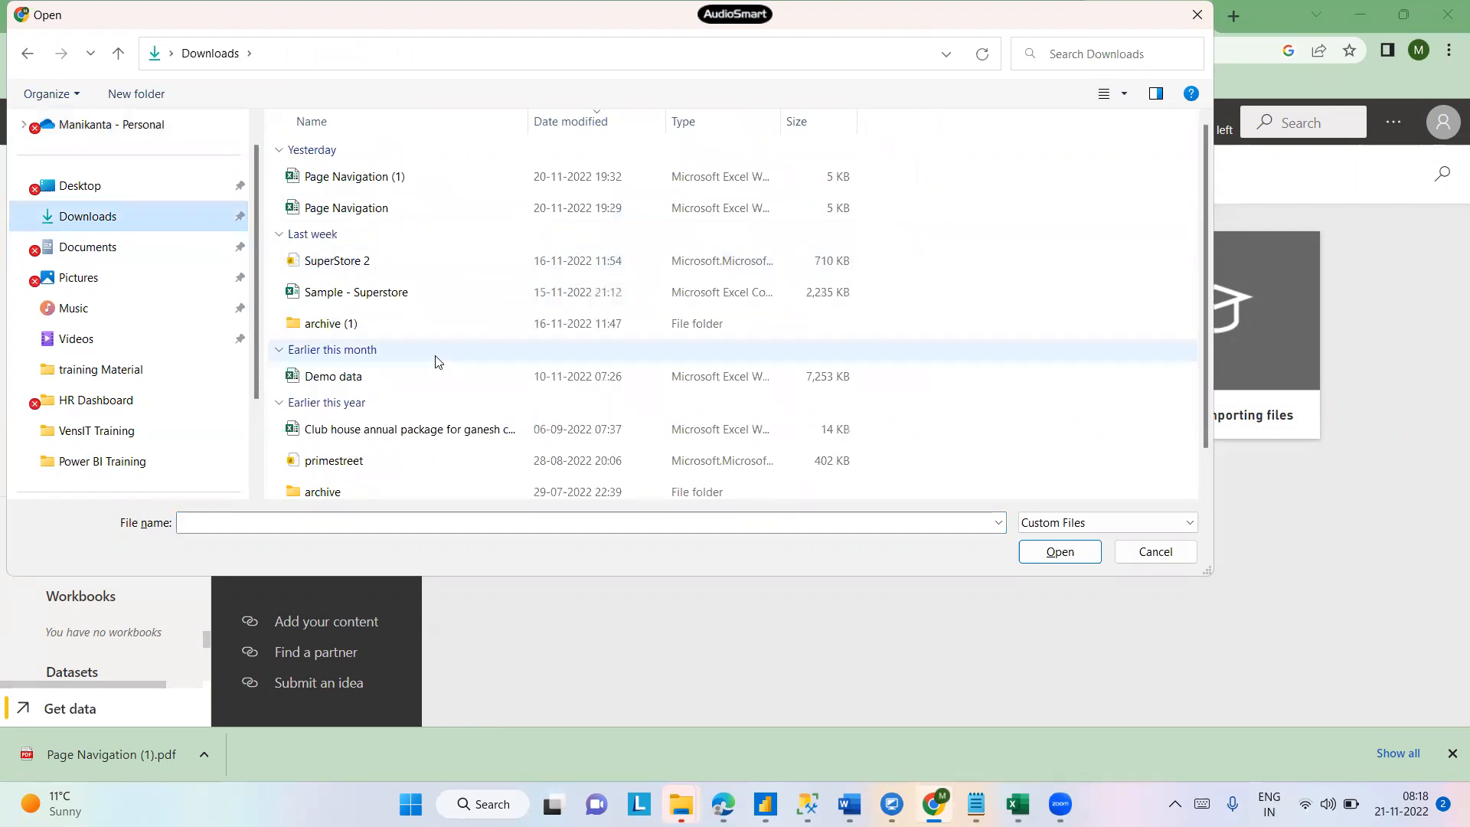
pyautogui.click(357, 299)
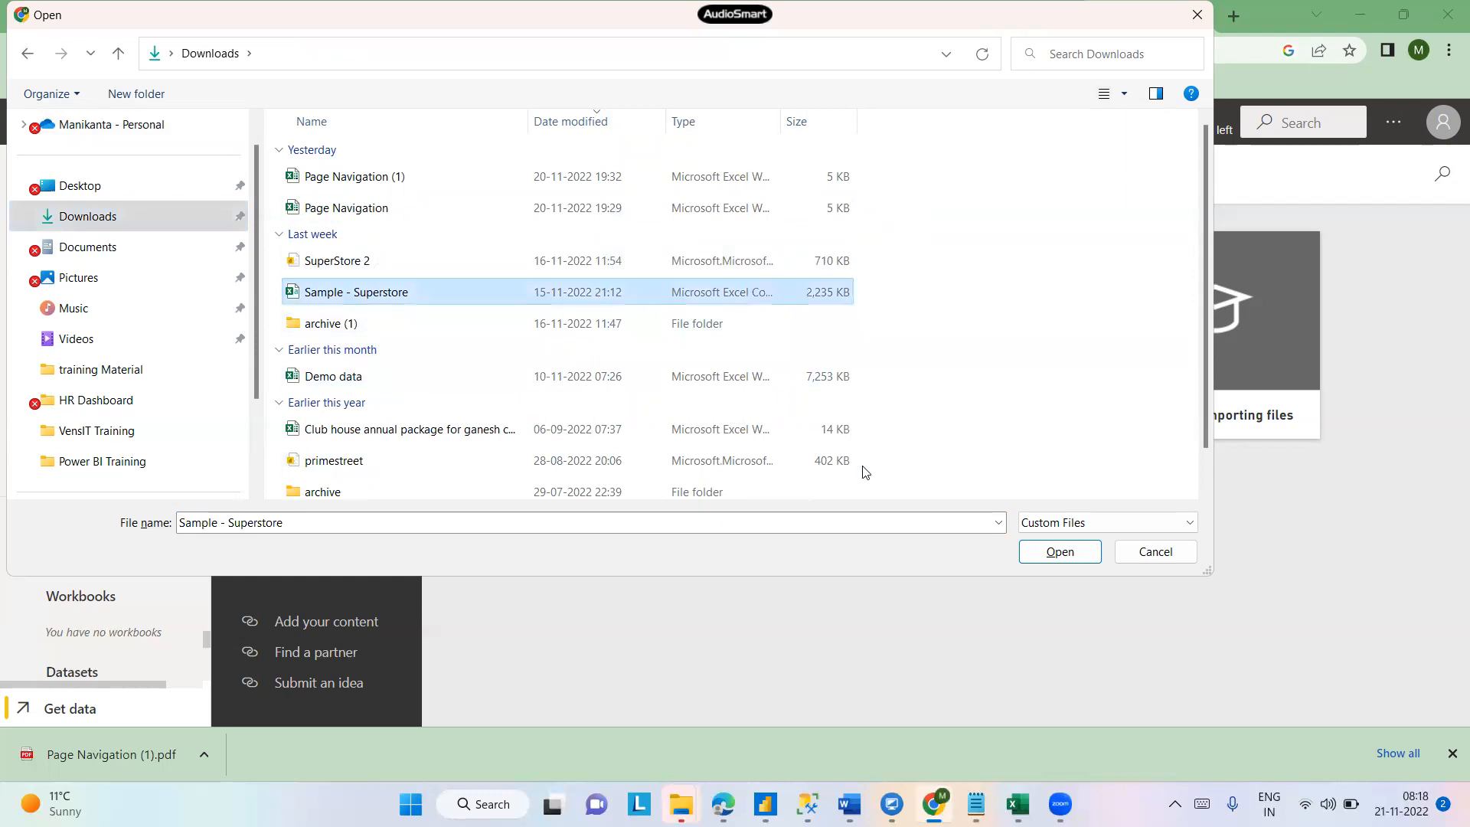
pyautogui.click(1086, 561)
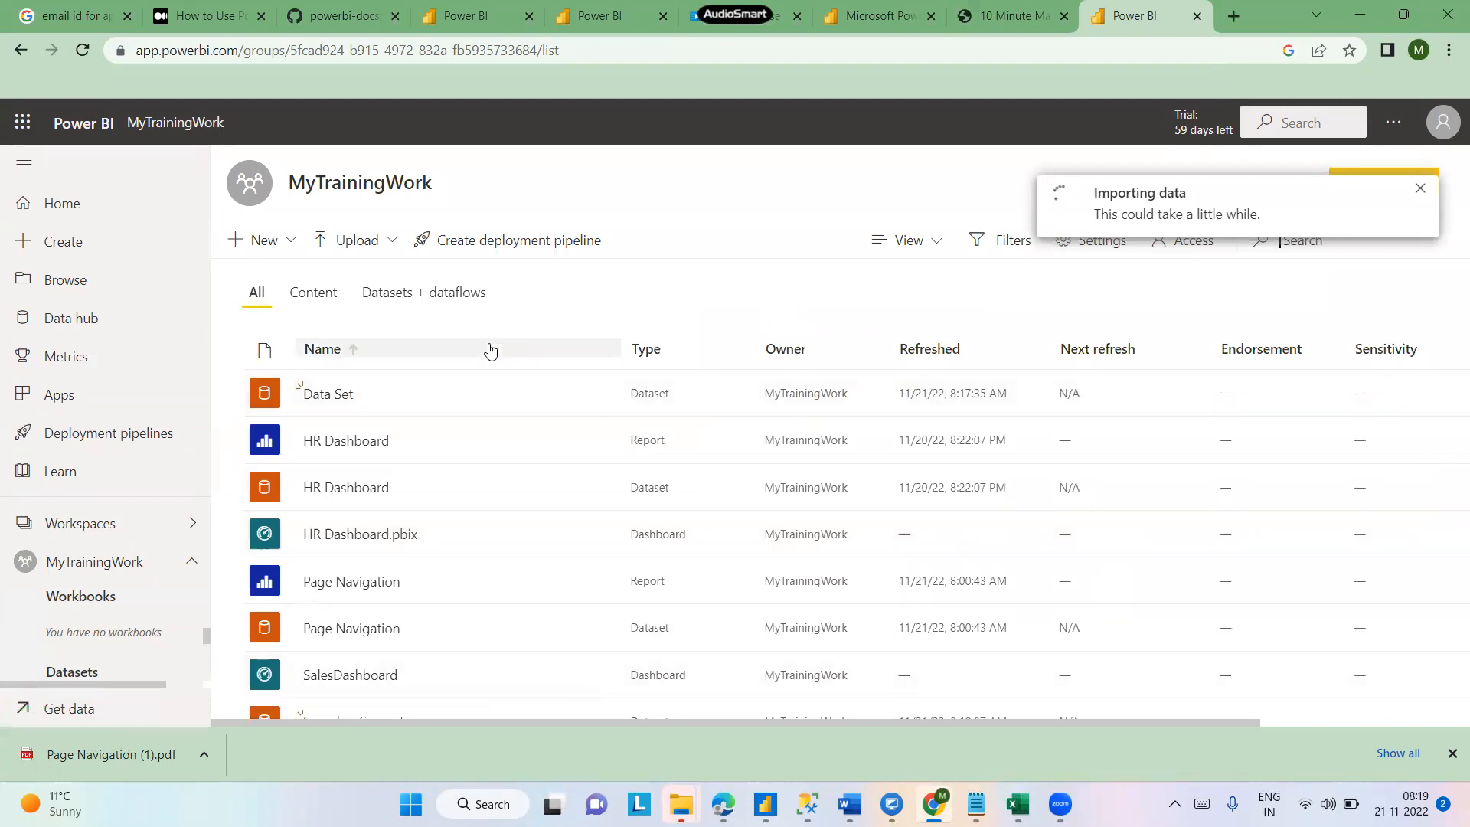
# - Browse the Downloads folder in File Explorer to locate the Demo data Excel file
pyautogui.moveTo(681, 803)
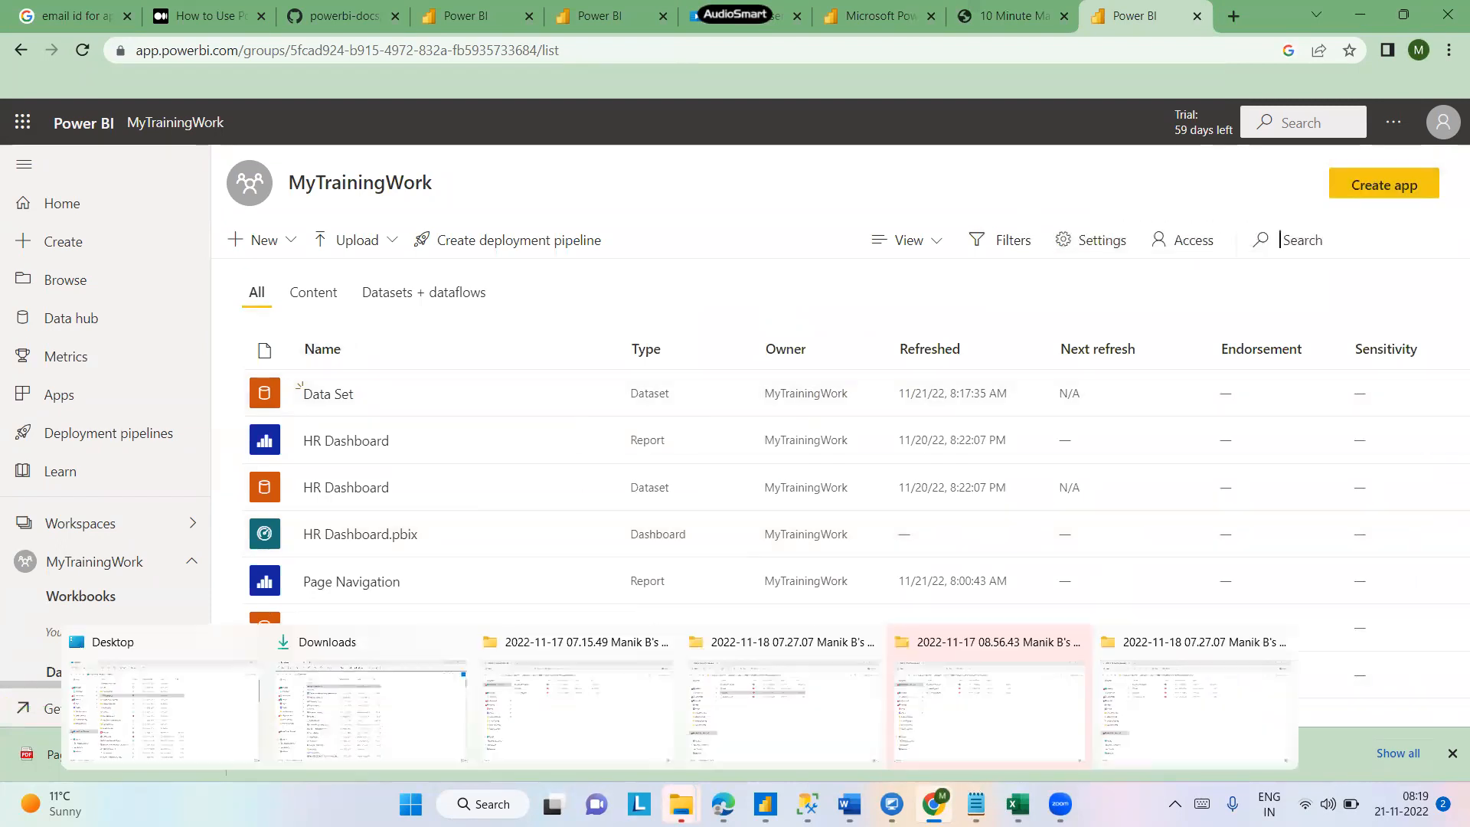
pyautogui.click(306, 720)
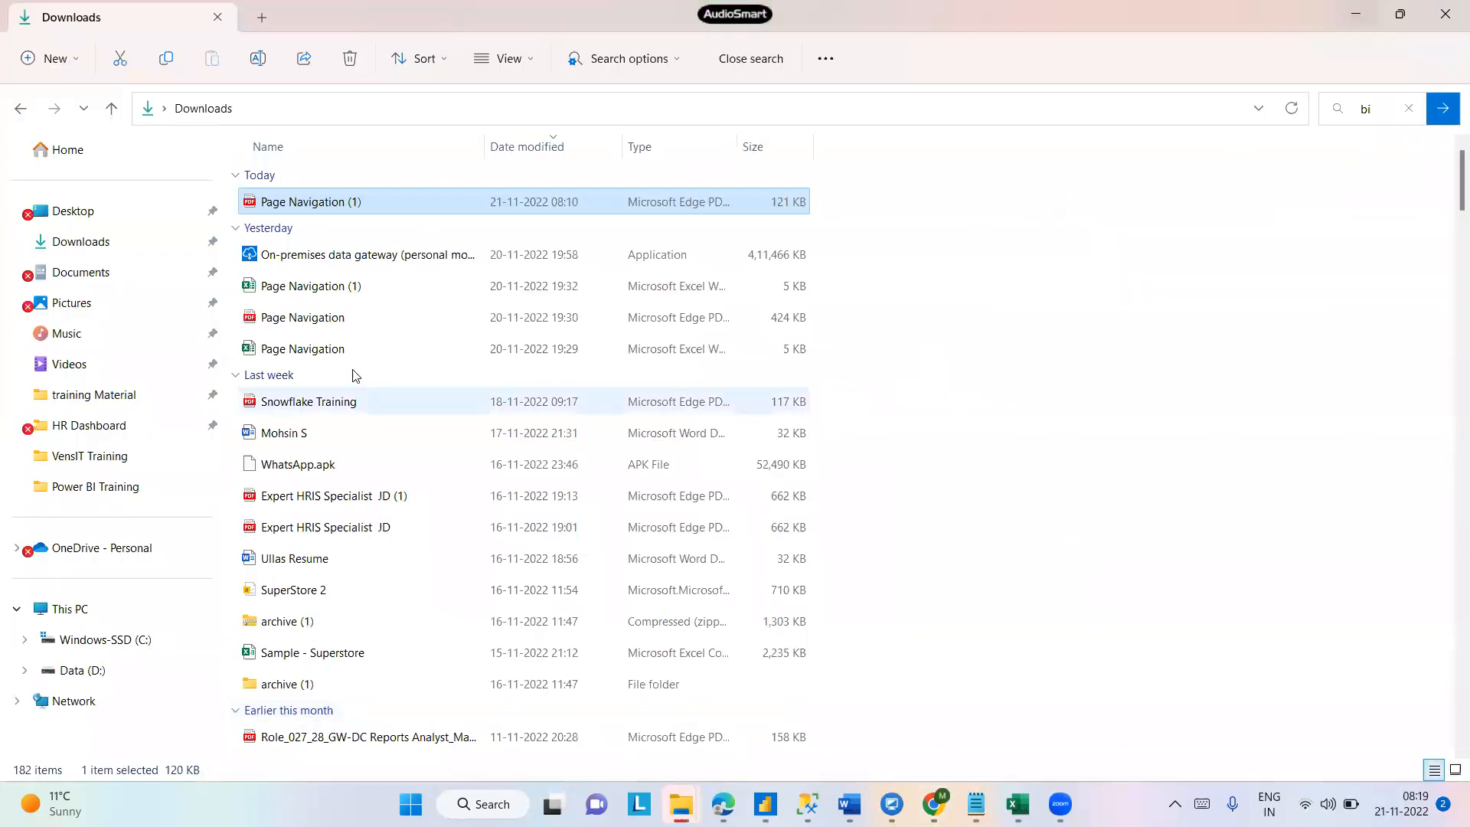
pyautogui.click(323, 353)
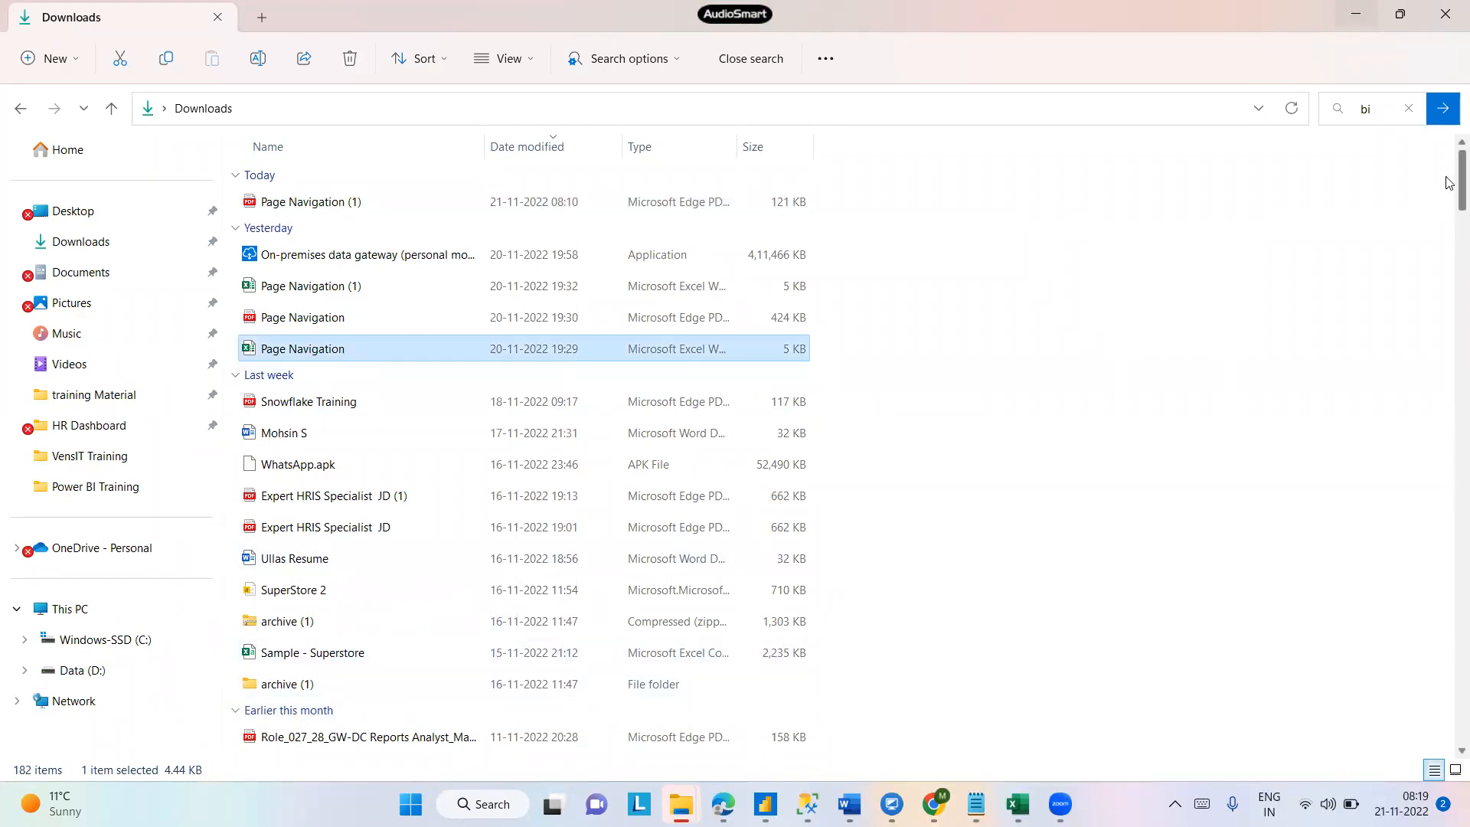
pyautogui.scroll(-5, 1449, 206)
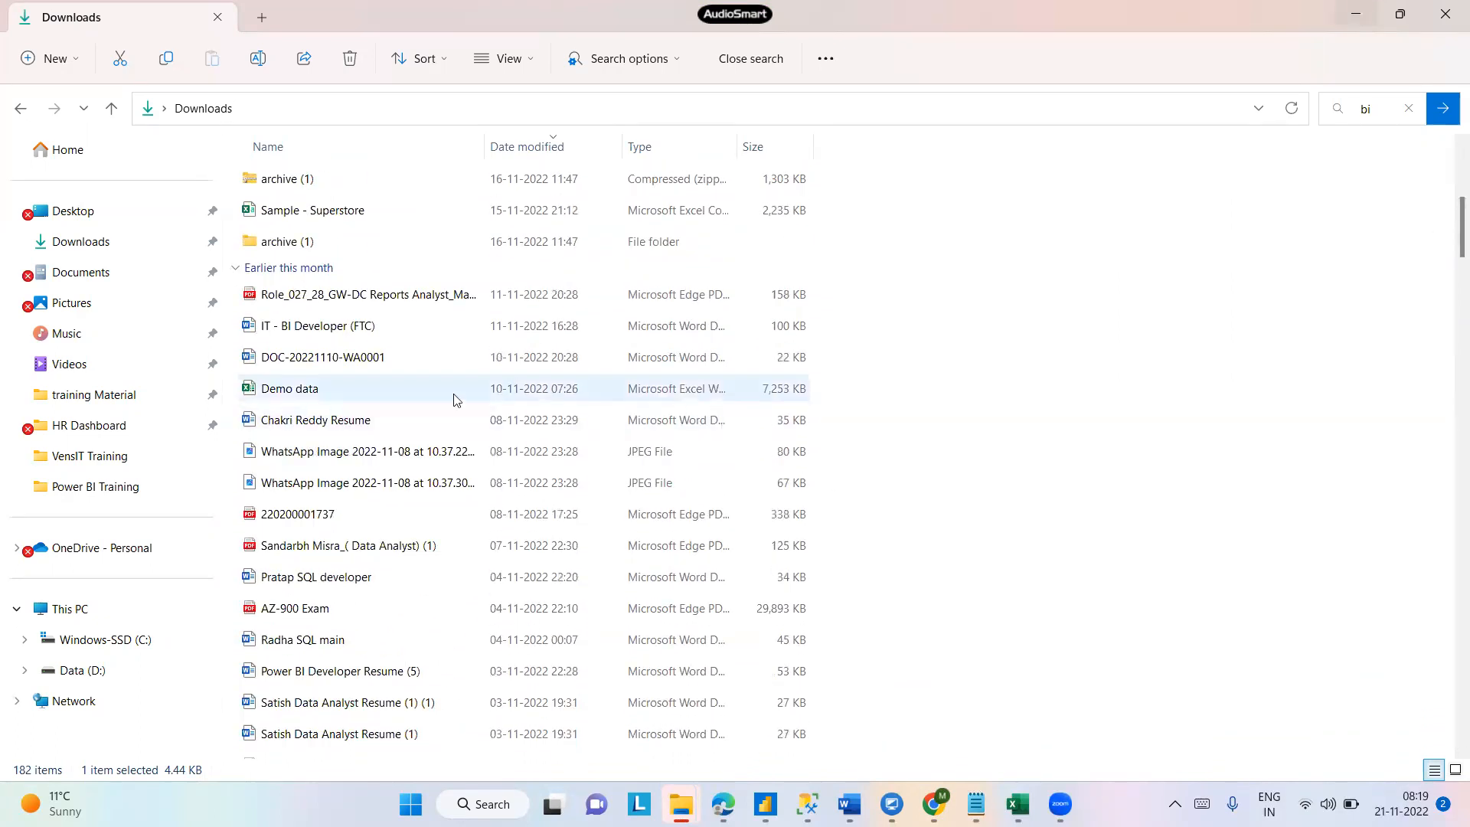
pyautogui.click(289, 390)
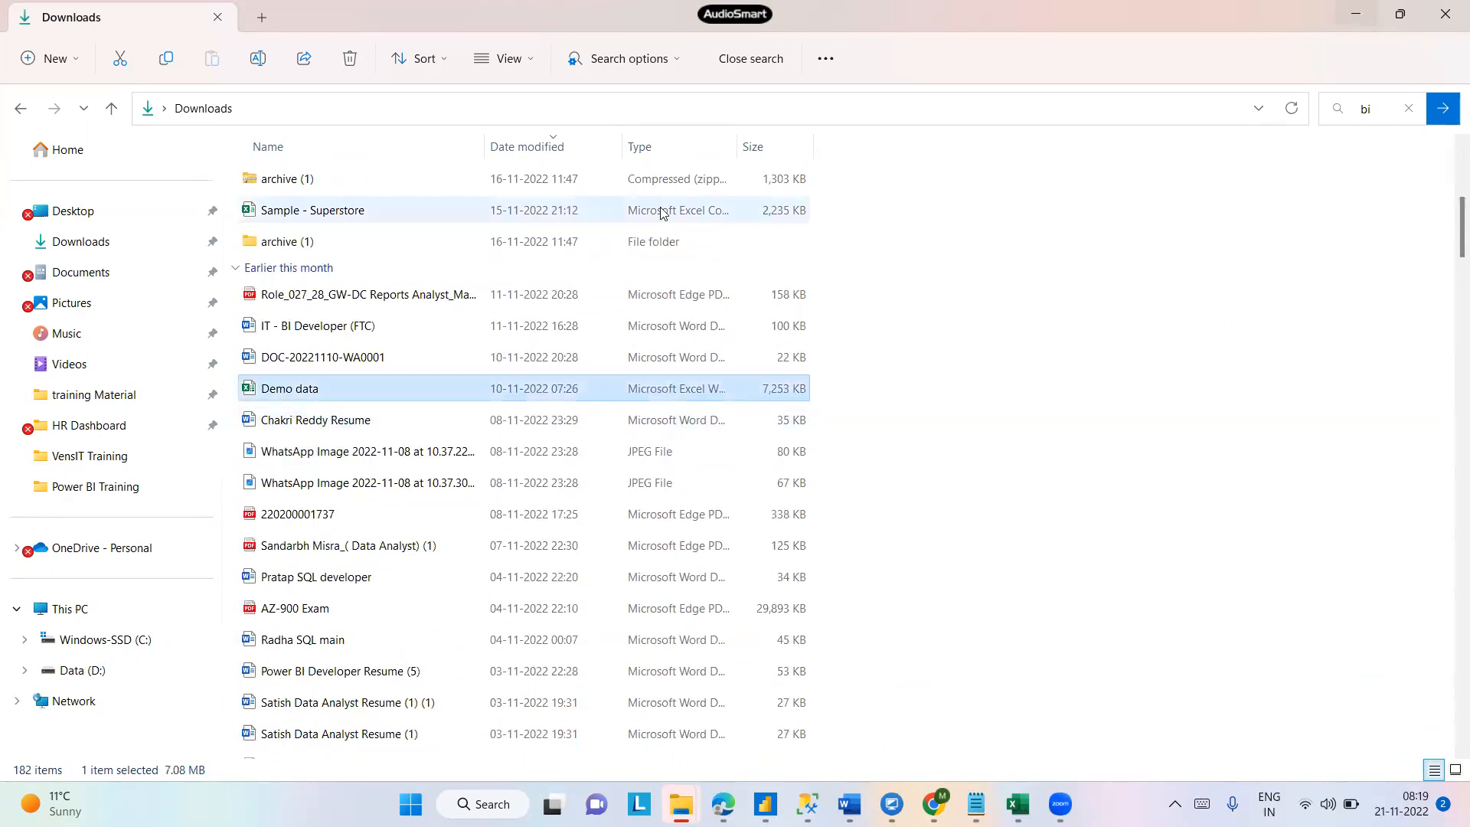
pyautogui.click(562, 109)
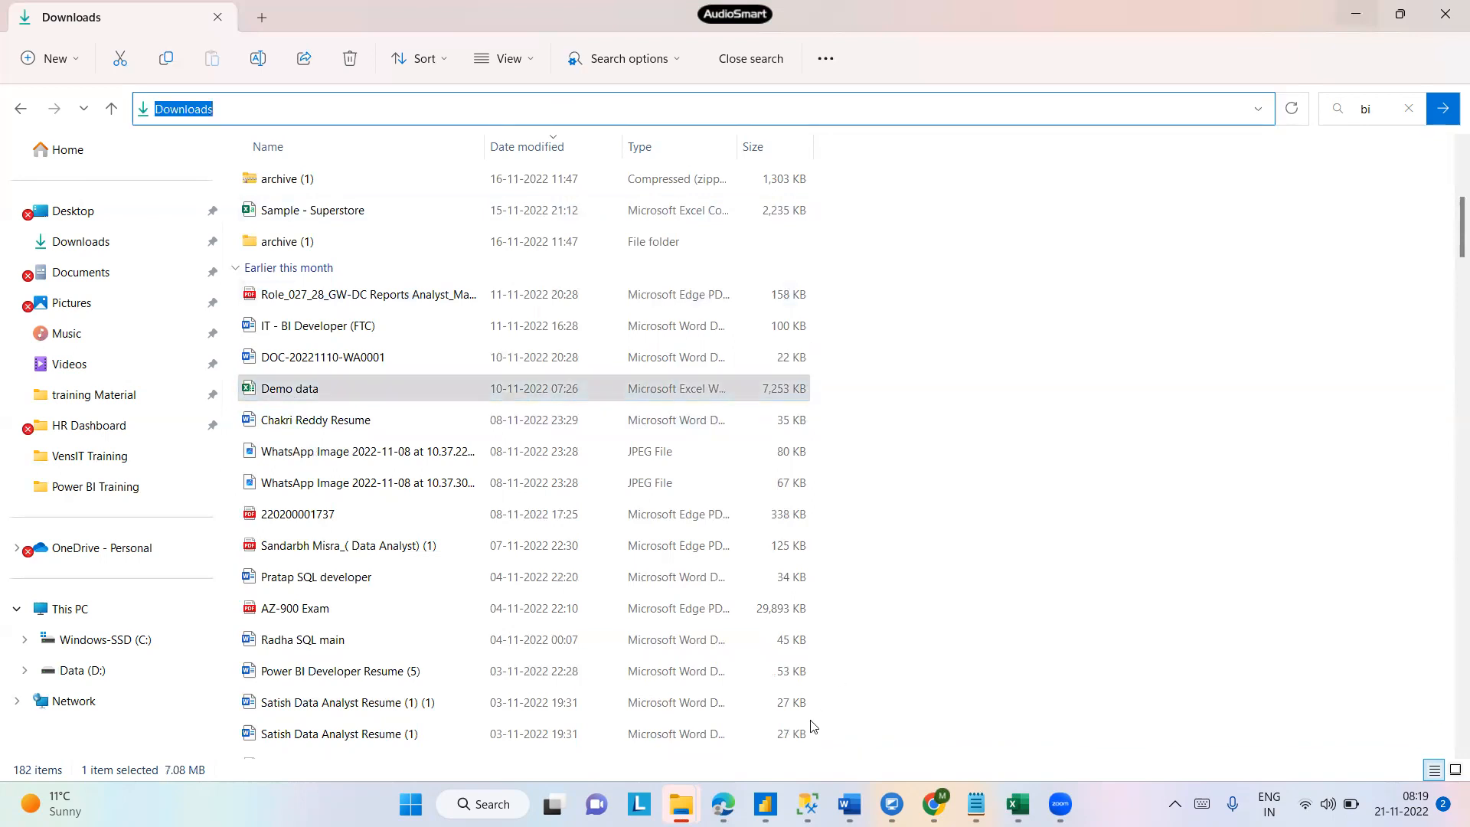
pyautogui.click(934, 802)
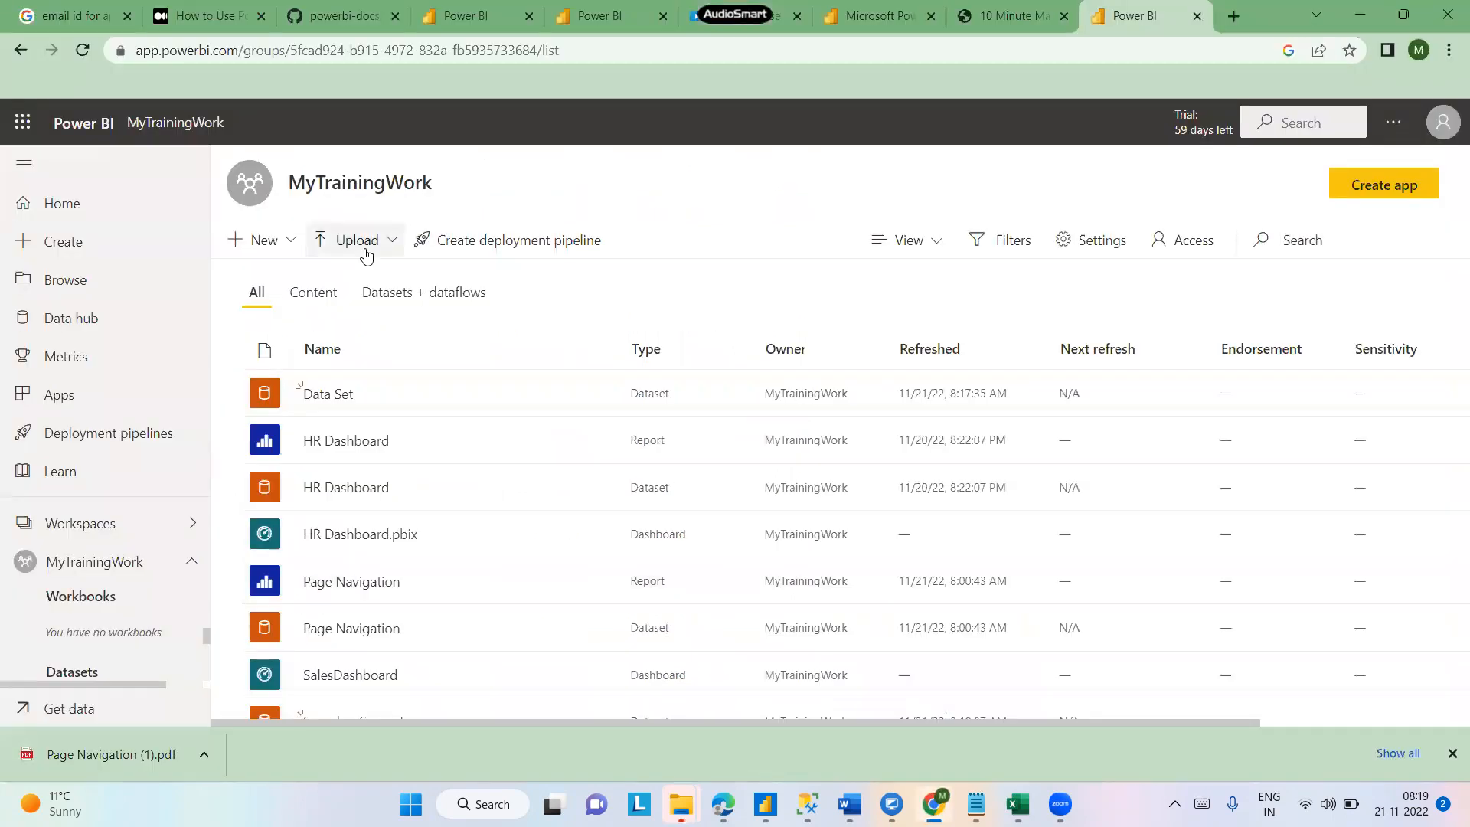
# - Upload the Demo data Excel file to Power BI as a workbook using the local file Upload option
pyautogui.click(78, 711)
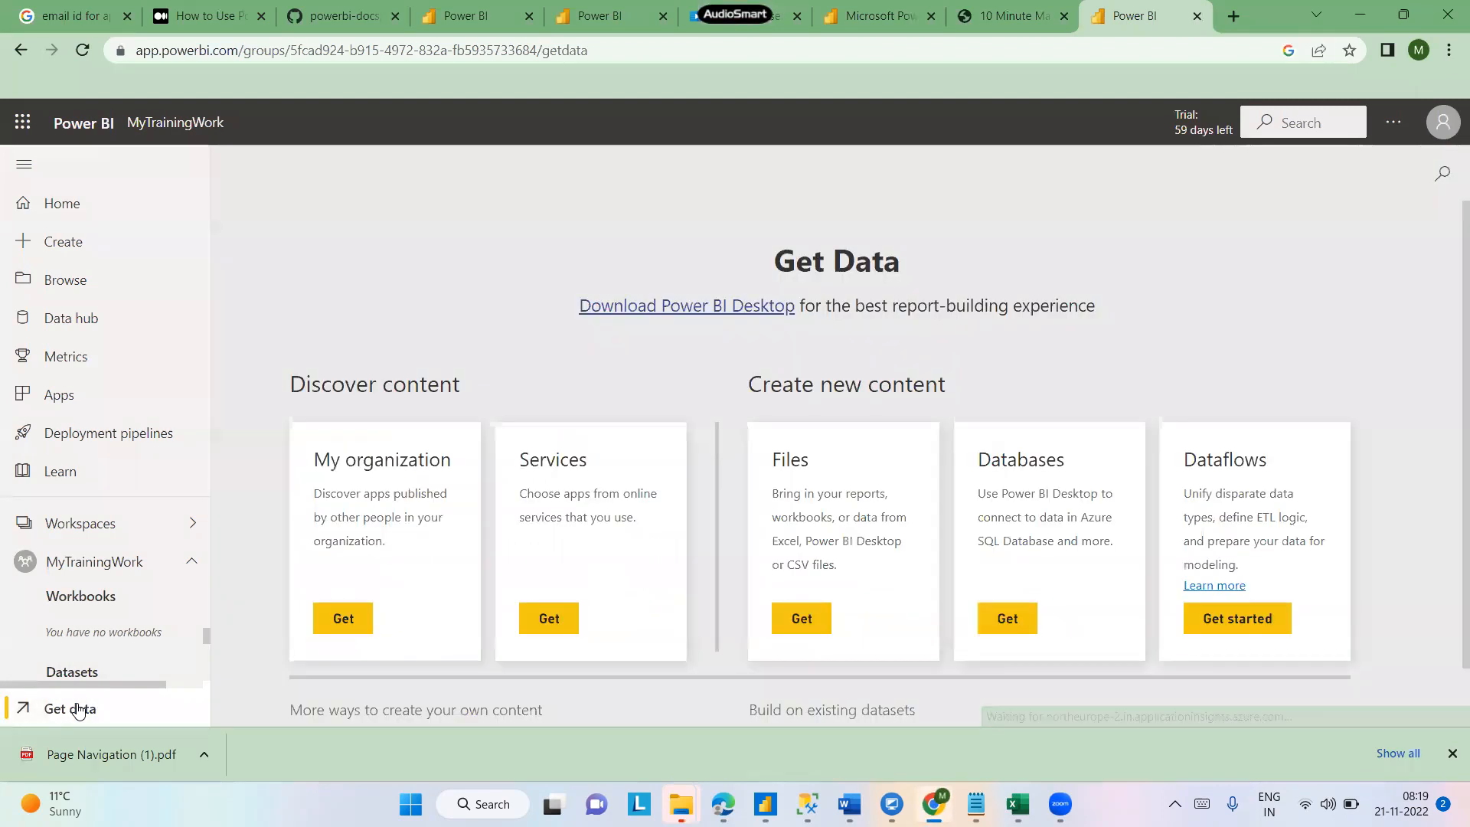
pyautogui.click(802, 619)
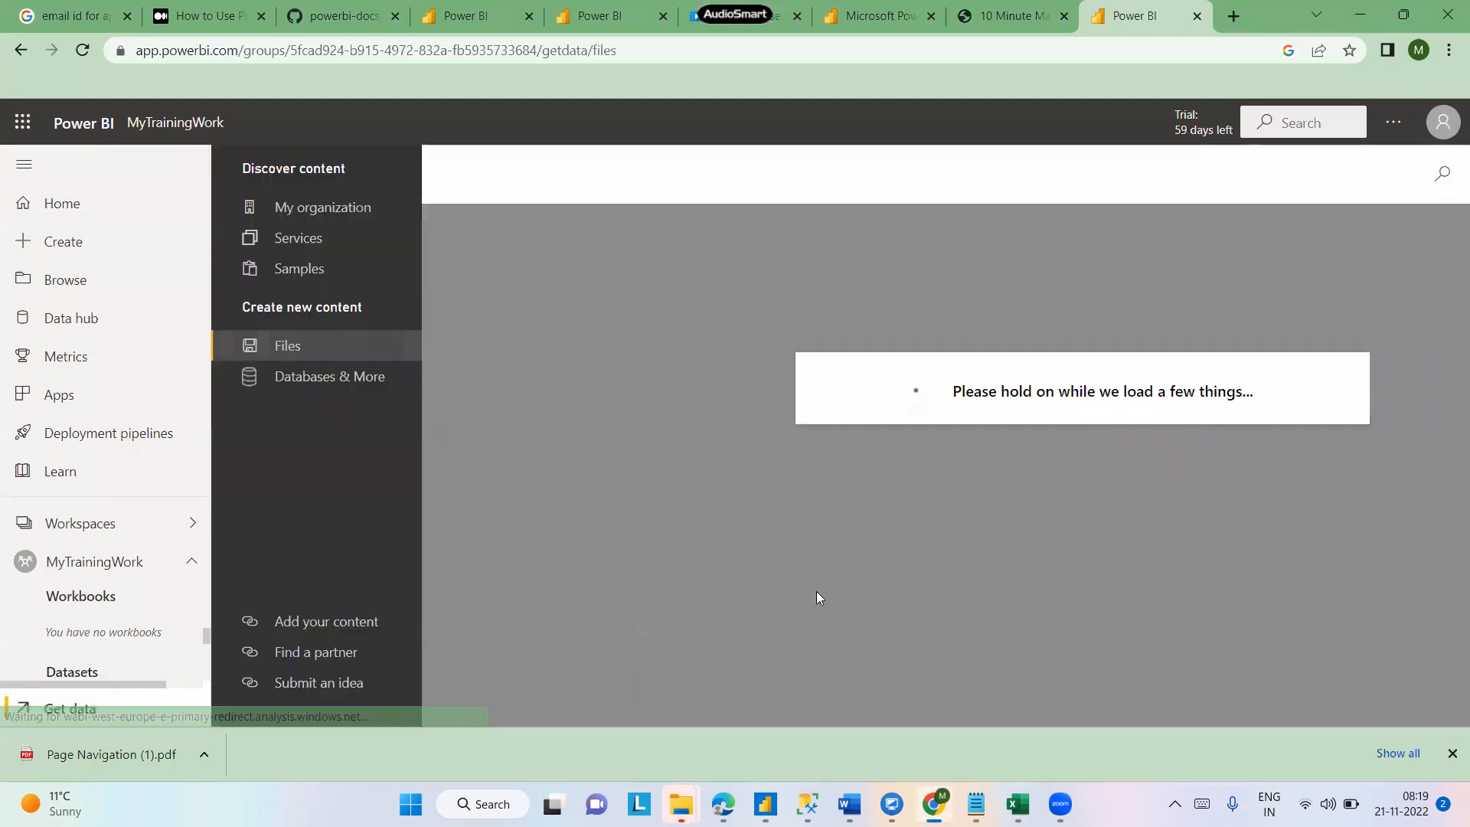
pyautogui.click(496, 331)
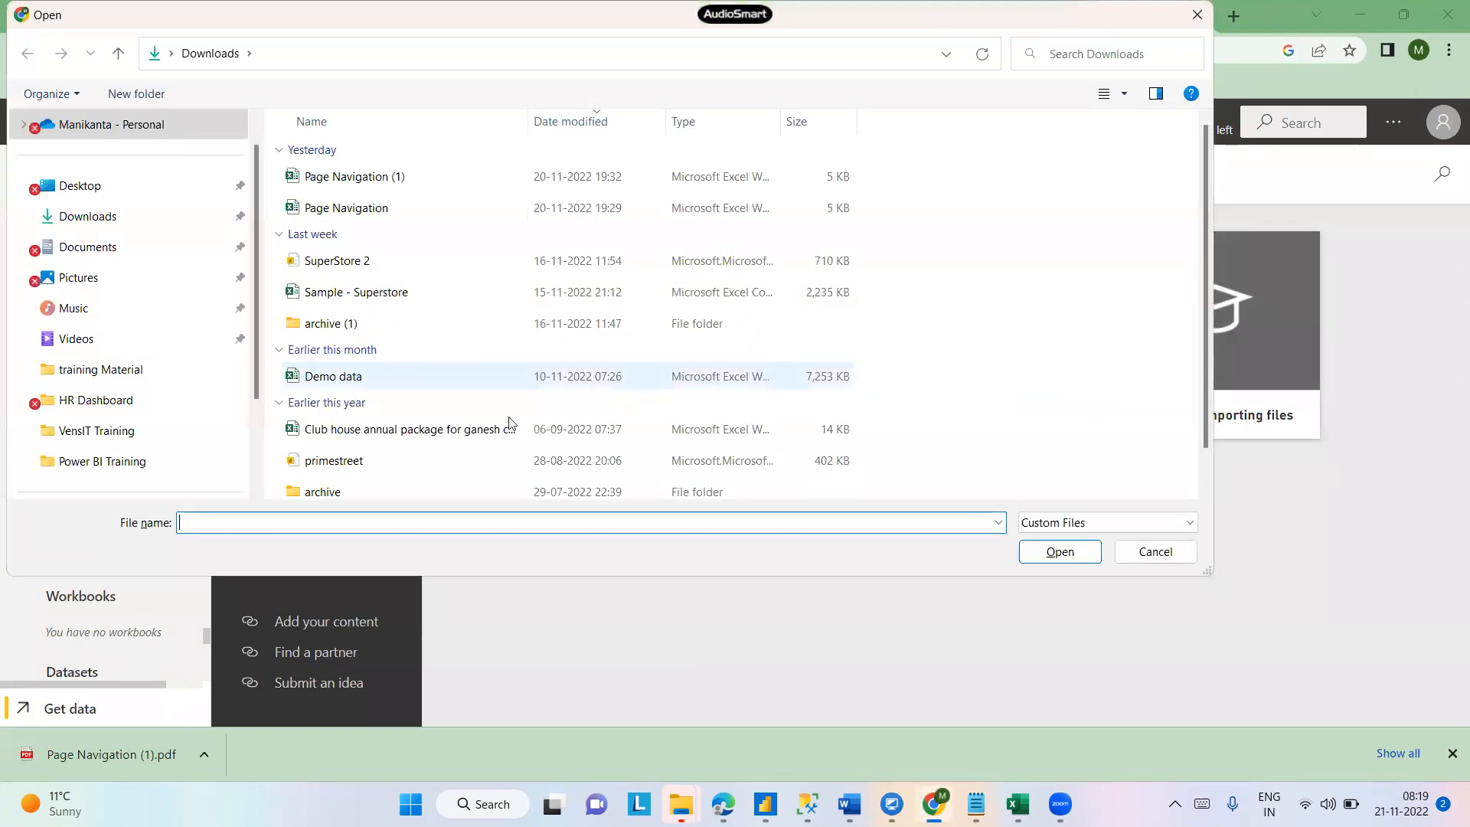
pyautogui.click(329, 377)
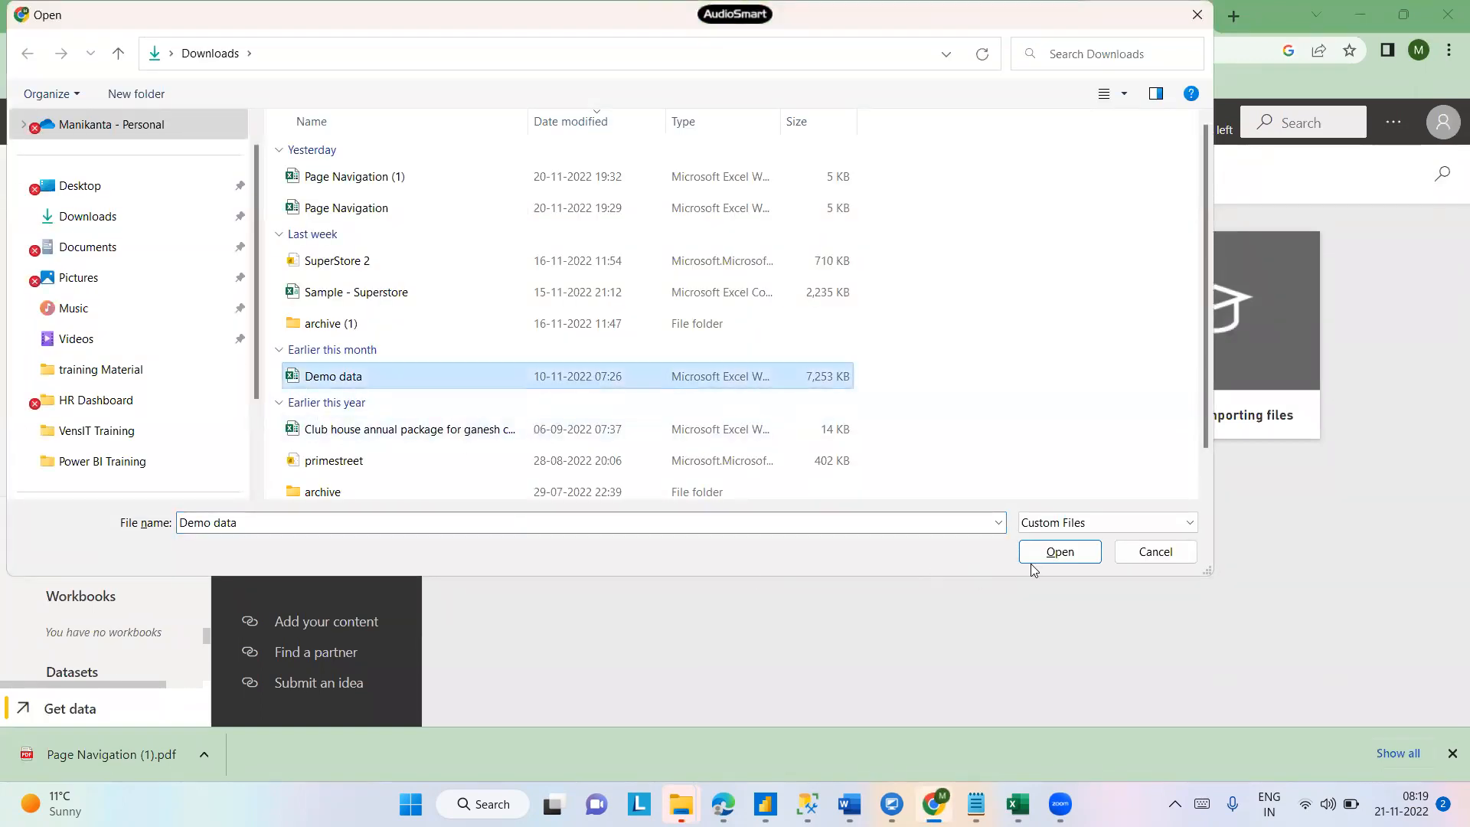
pyautogui.click(1057, 552)
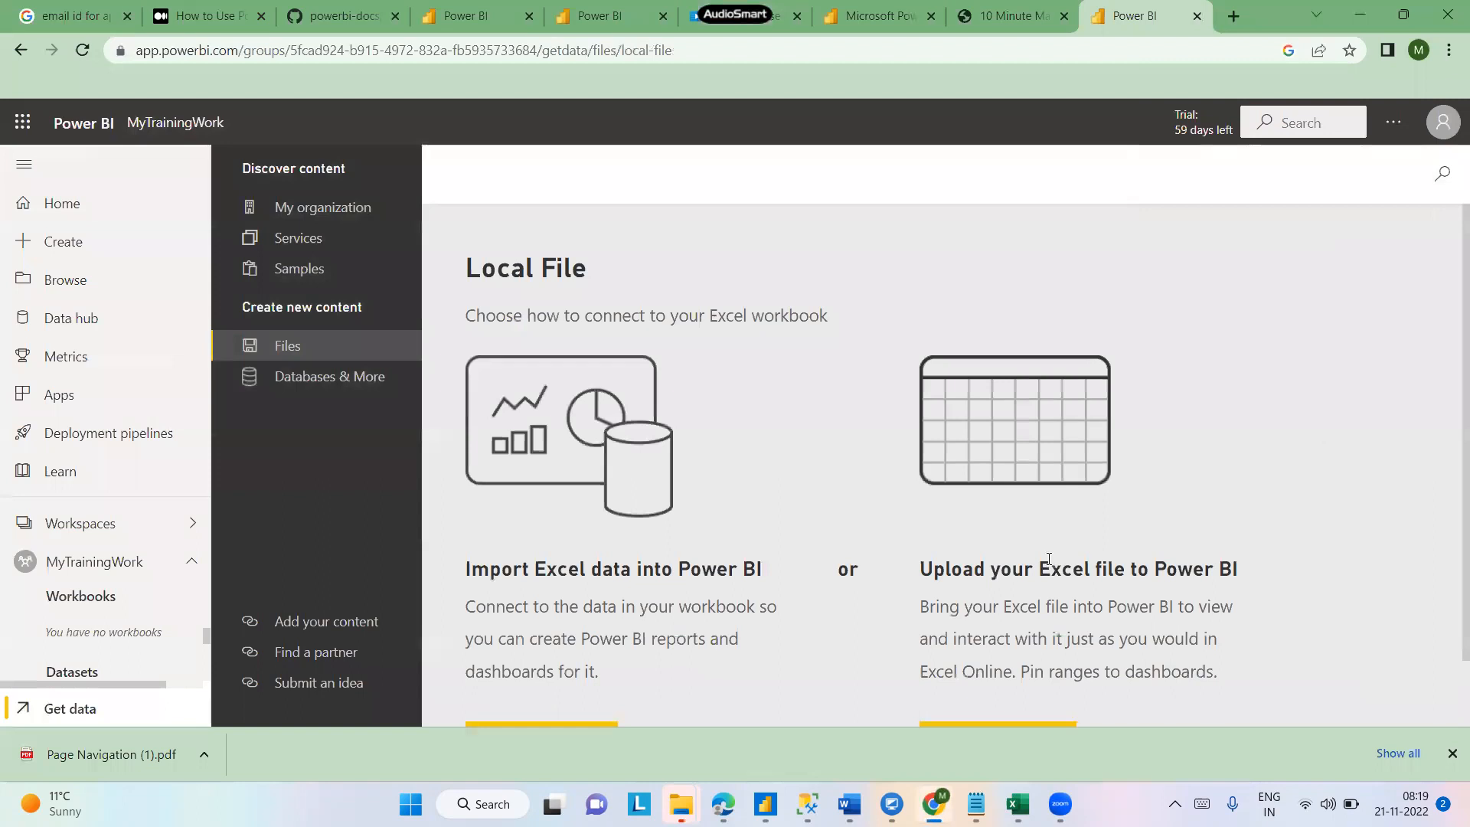
pyautogui.scroll(-1, 1449, 392)
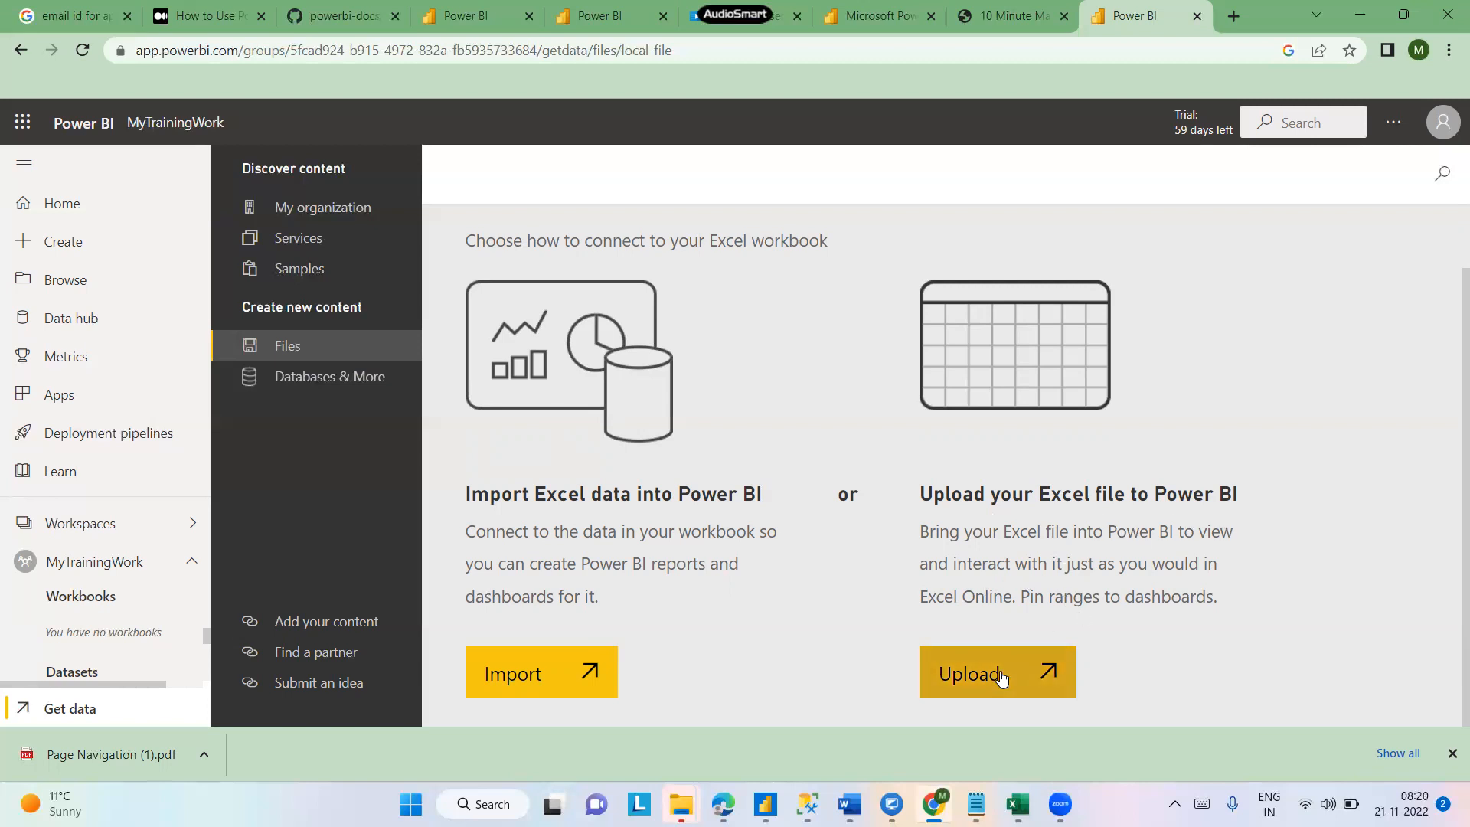
pyautogui.click(1002, 678)
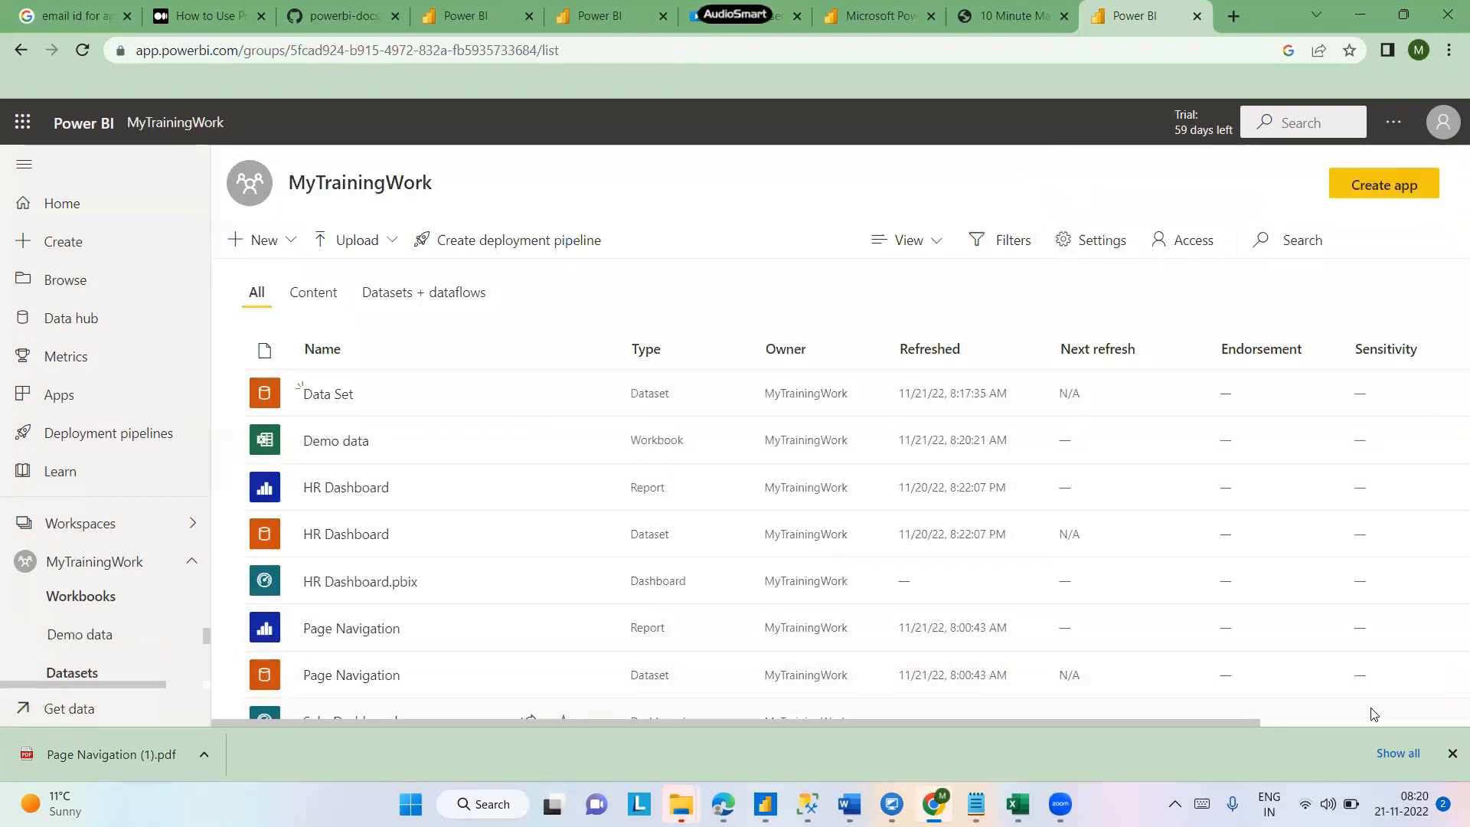
# - Close the downloads bar and restore the browser window to a smaller size over File Explorer
pyautogui.click(1449, 753)
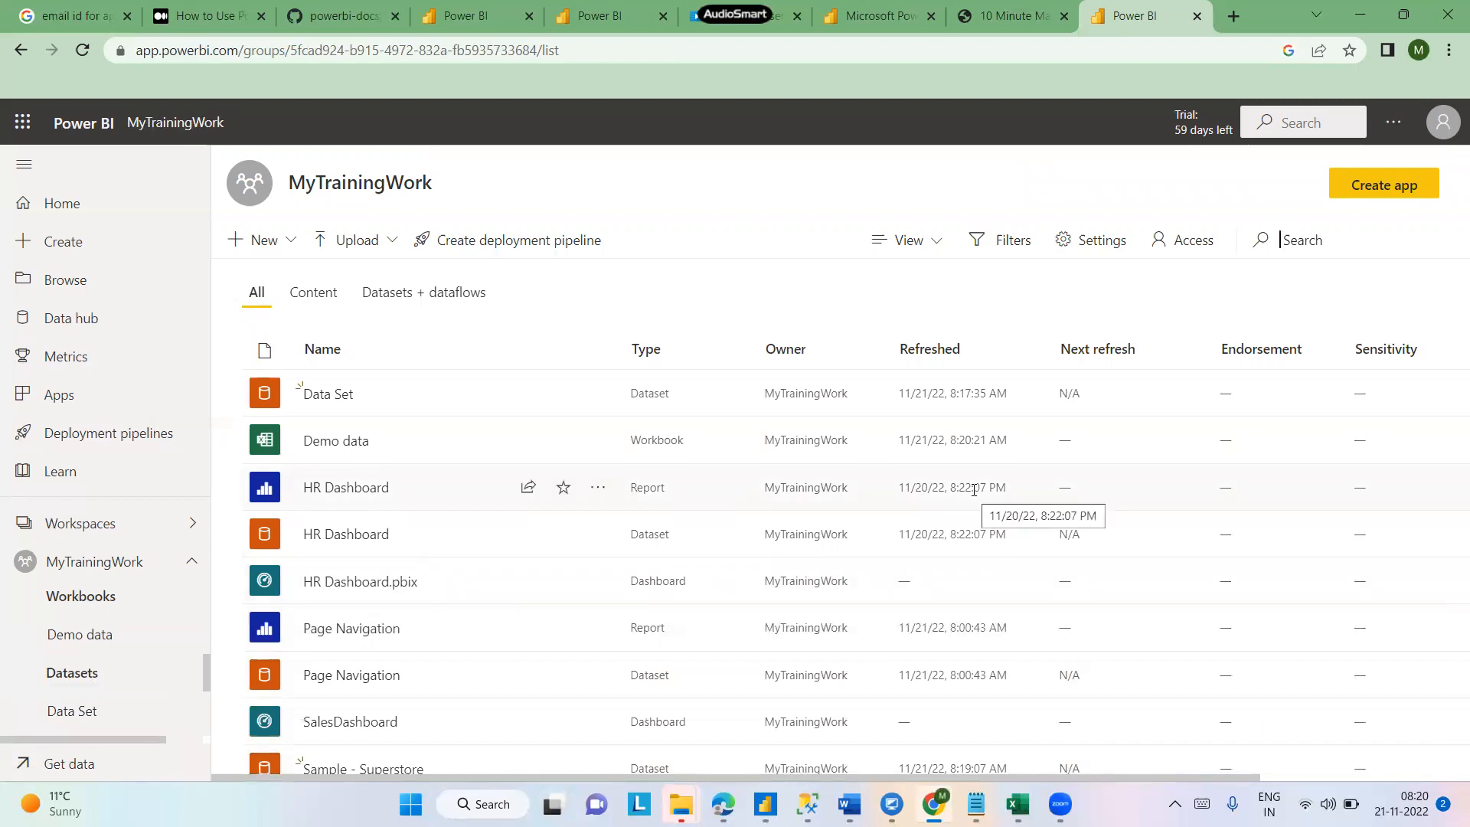
pyautogui.click(1403, 15)
pyautogui.moveTo(1013, 203); pyautogui.dragTo(959, 80)
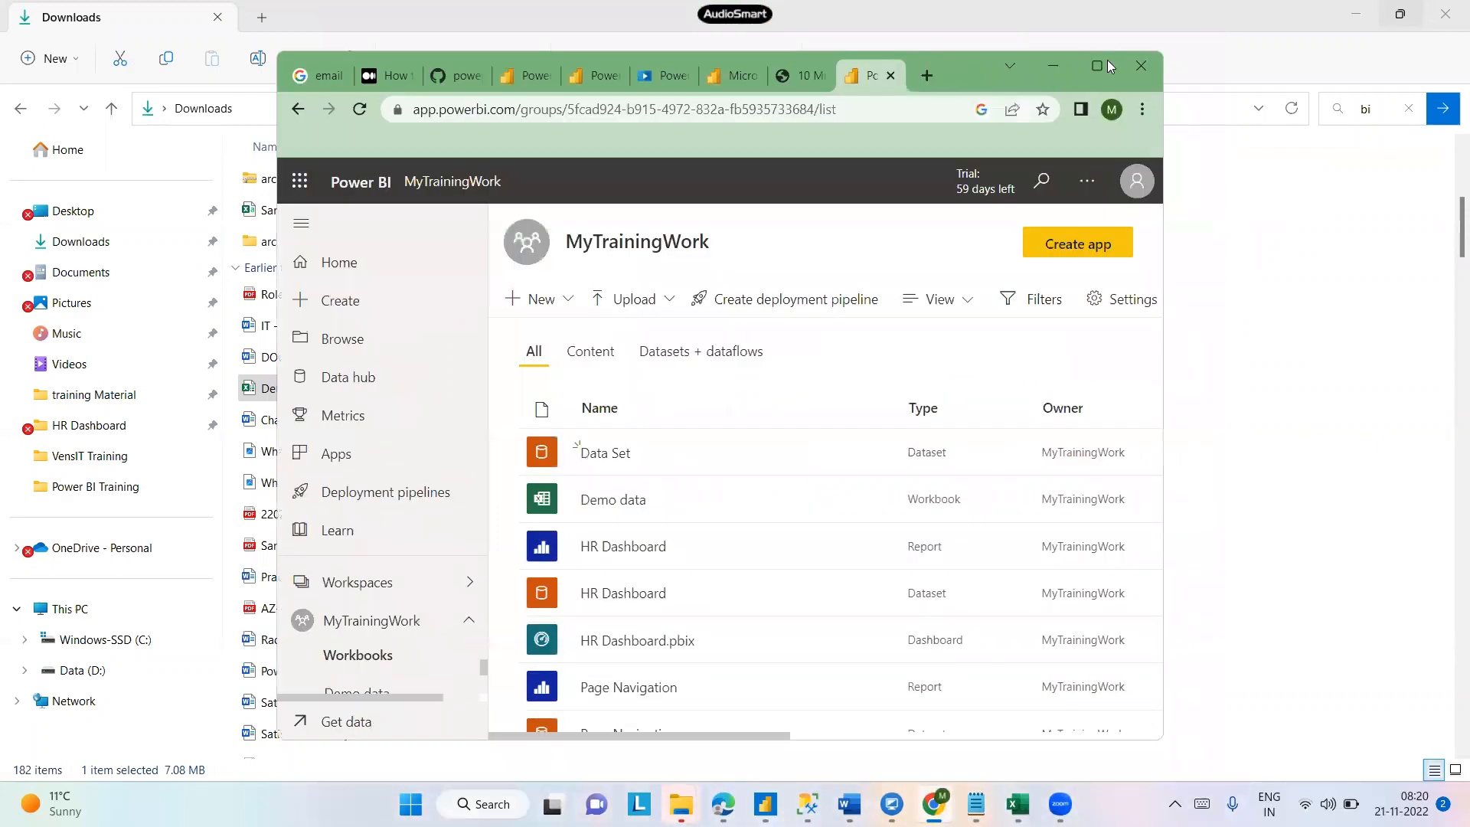
# - Maximize the browser window showing the MyTrainingWork workspace content list at 100% zoom
pyautogui.click(1105, 64)
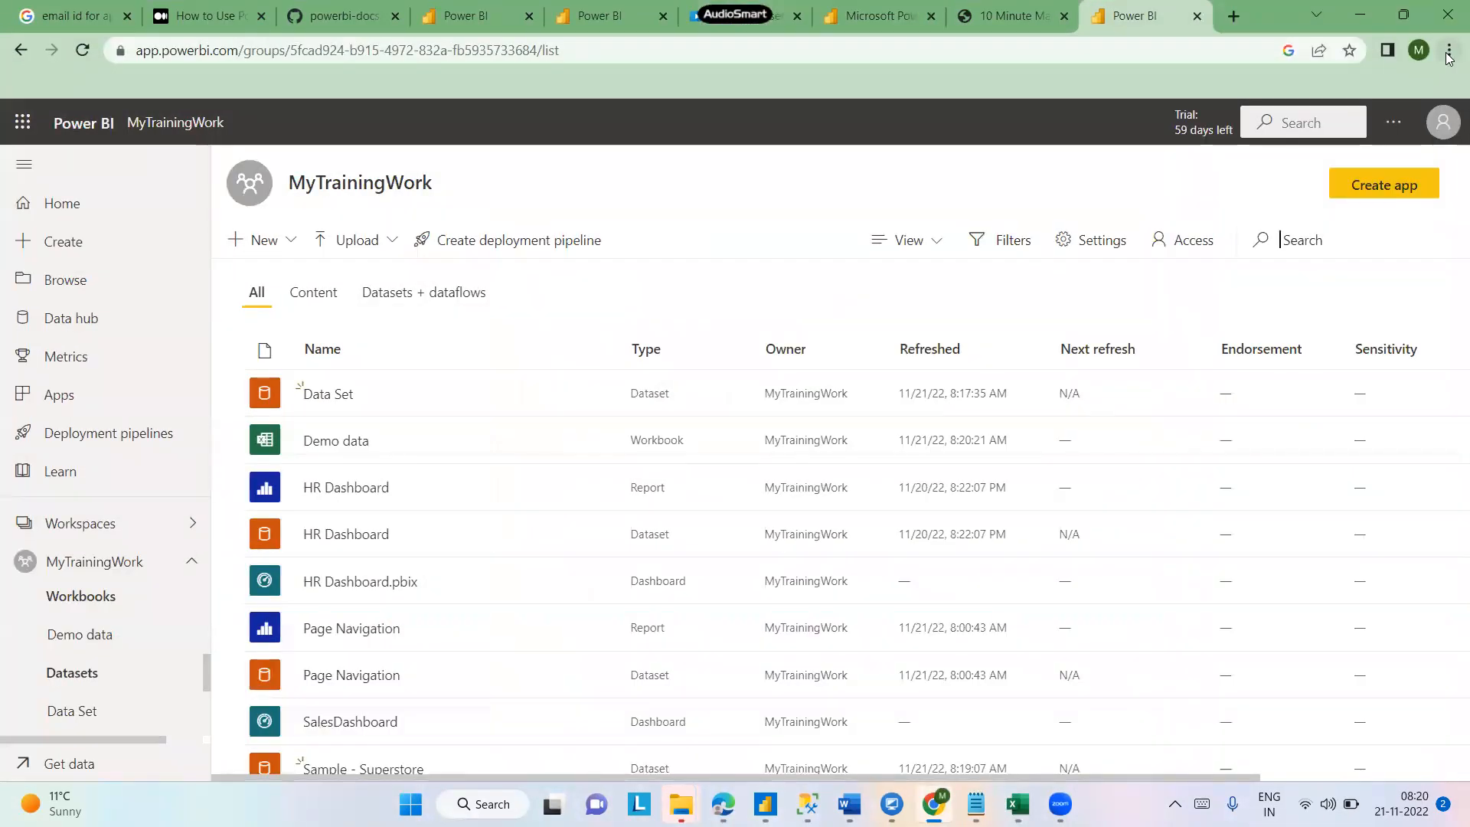
pyautogui.click(1448, 52)
pyautogui.click(1321, 232)
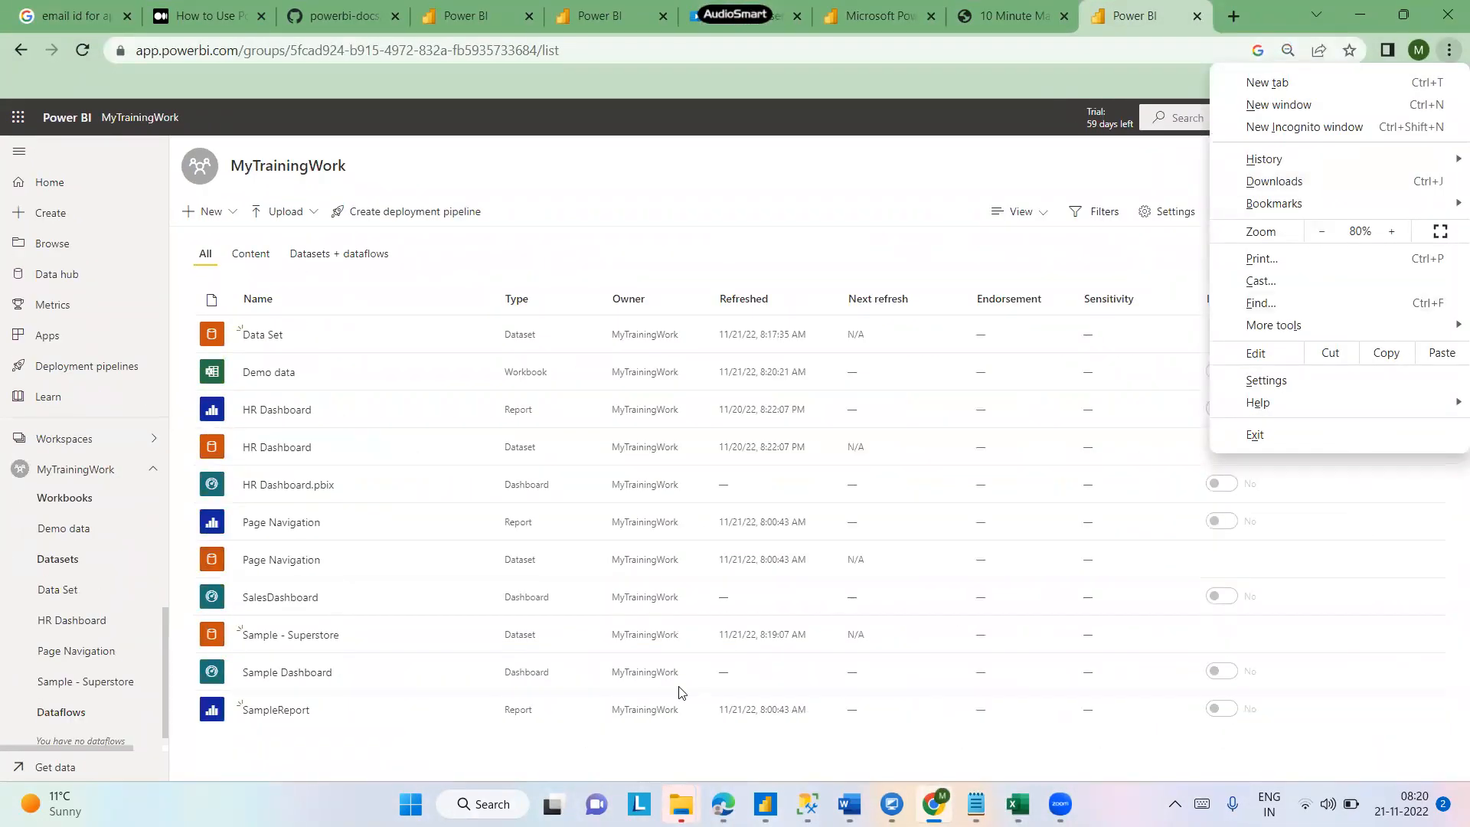
pyautogui.click(463, 754)
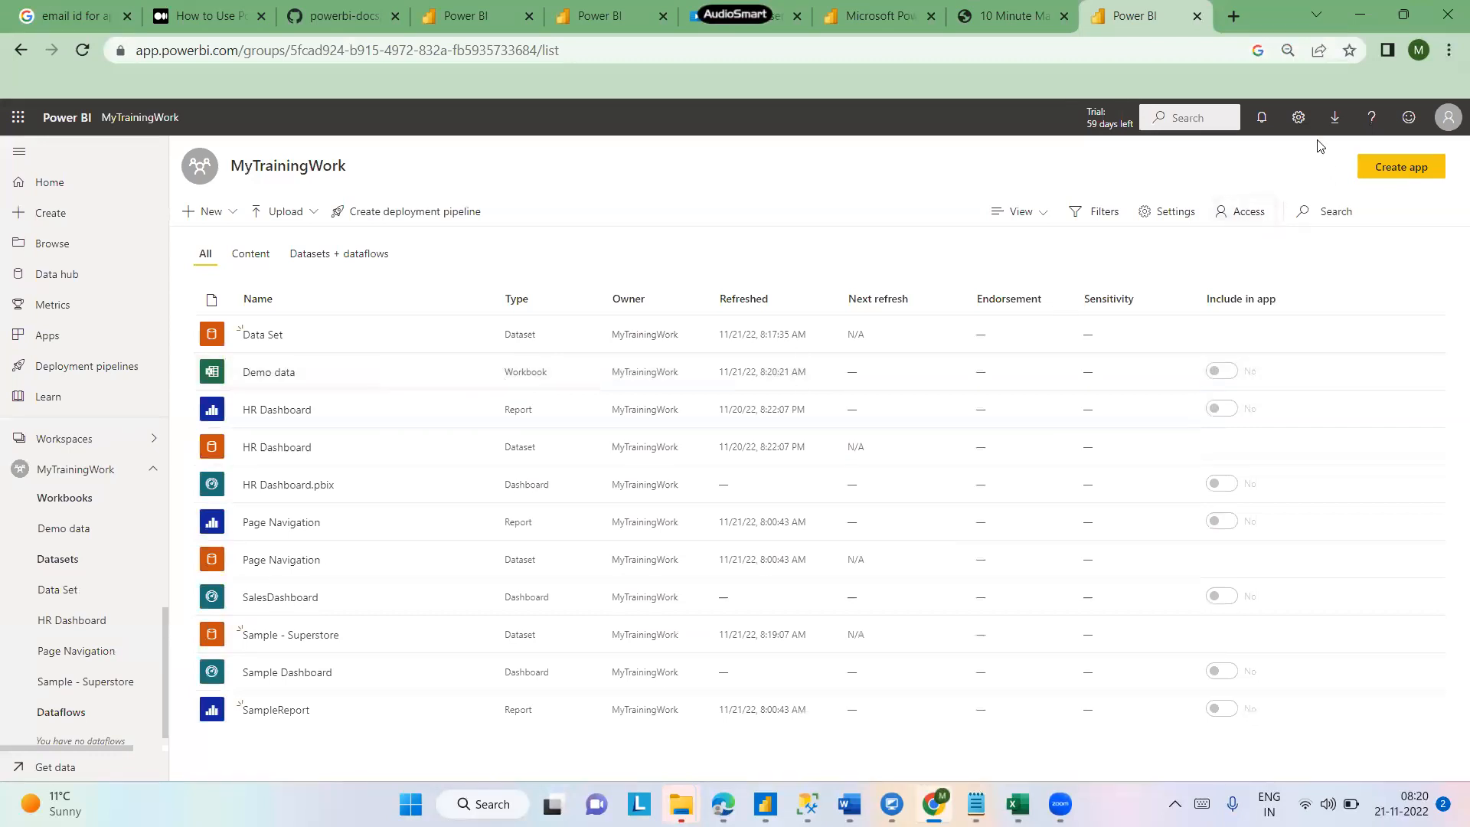
pyautogui.click(1448, 52)
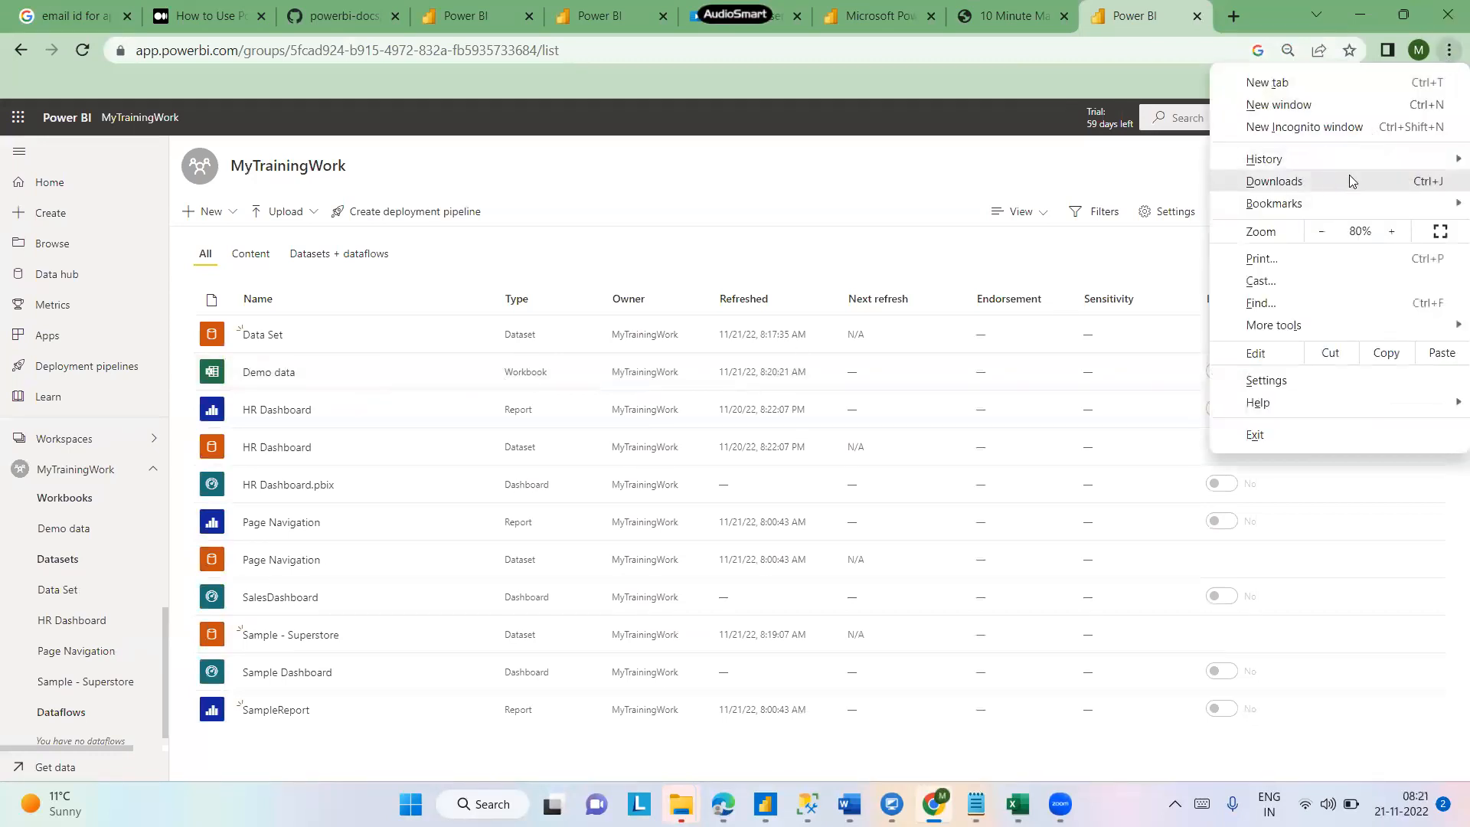
pyautogui.click(1393, 231)
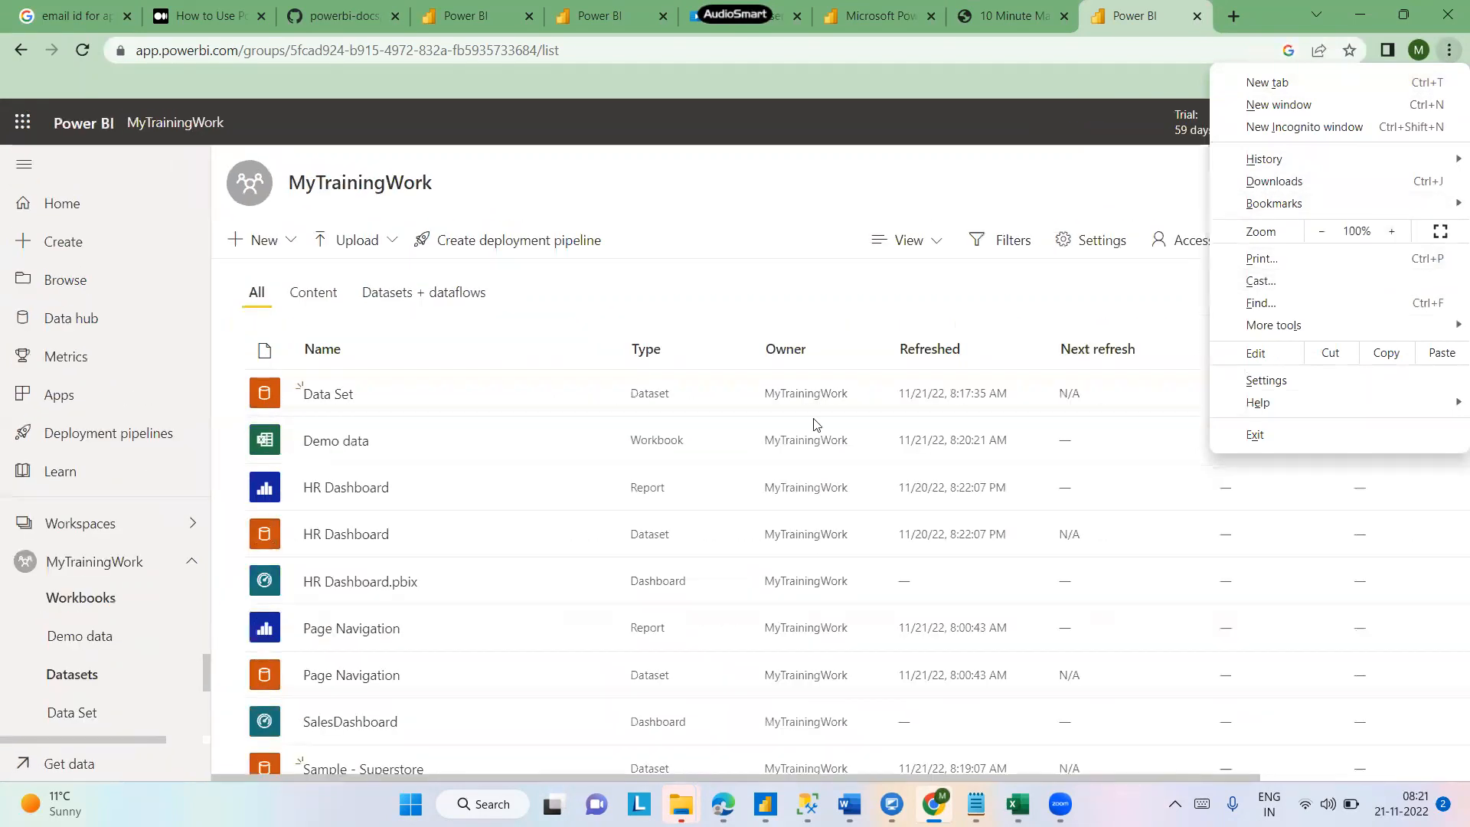
pyautogui.click(817, 251)
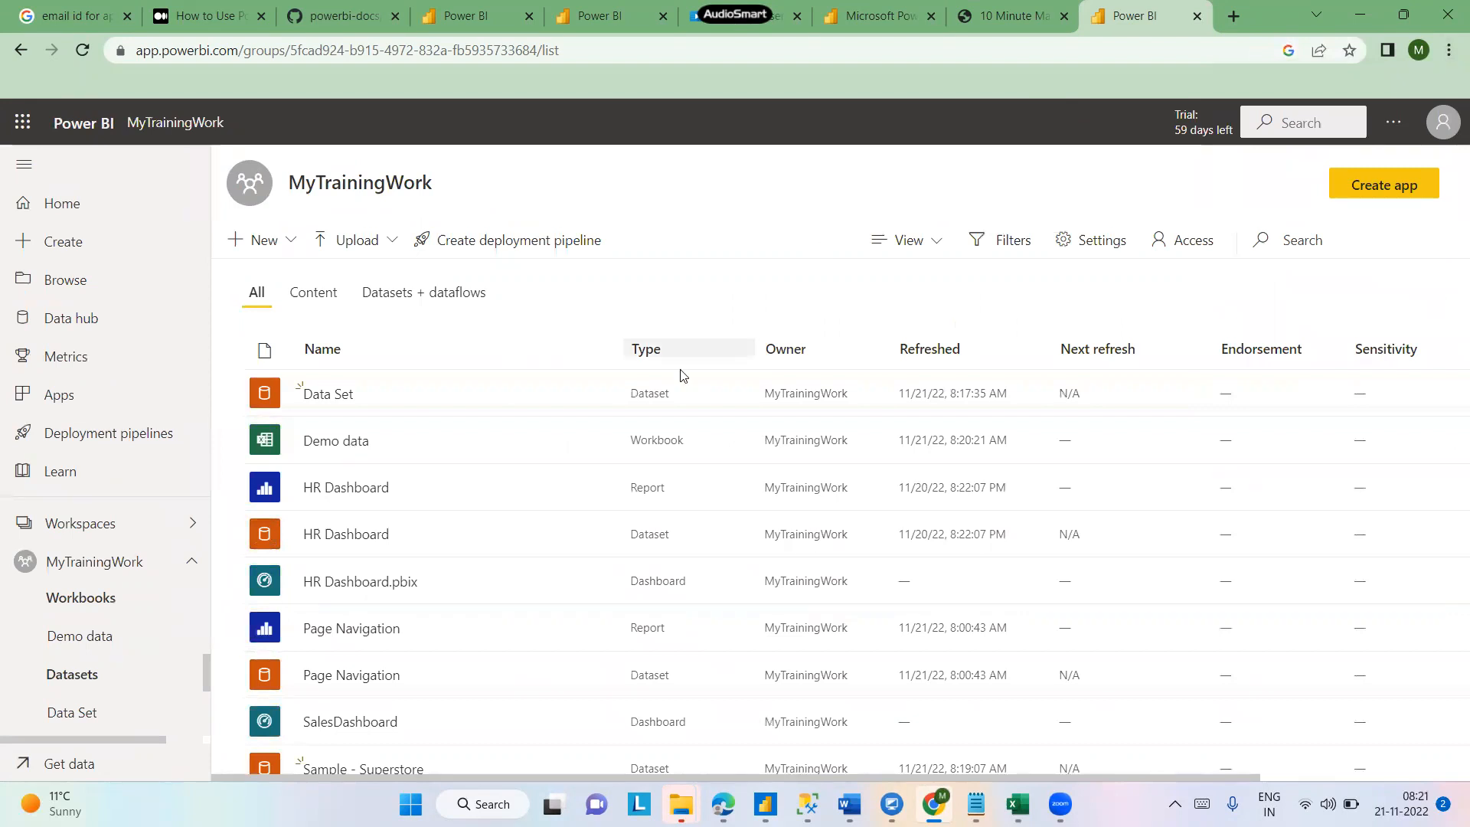
# - Open the Demo data workbook's settings to review its name, file name and source details, then close them
pyautogui.click(598, 442)
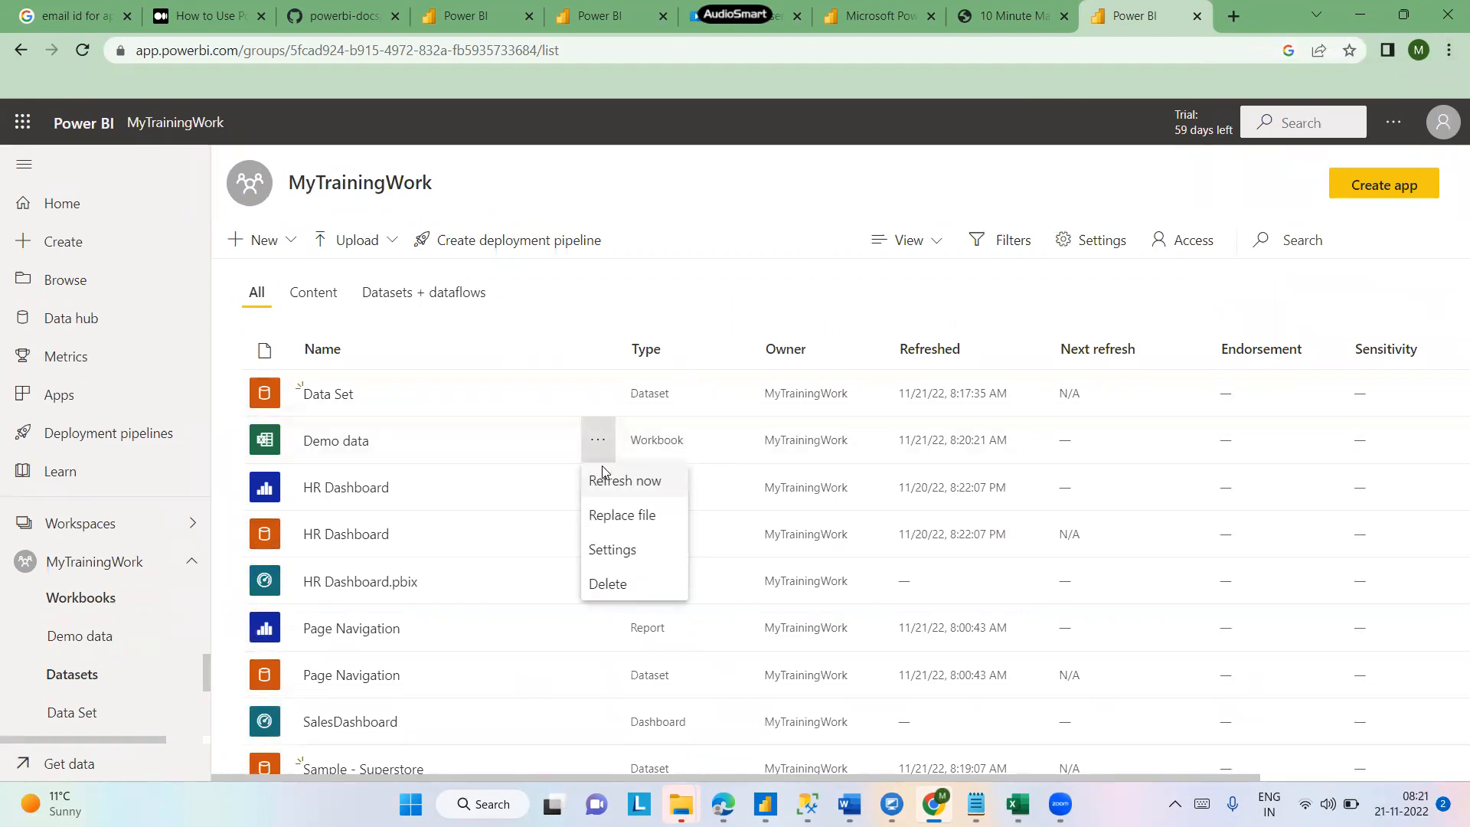
pyautogui.click(606, 551)
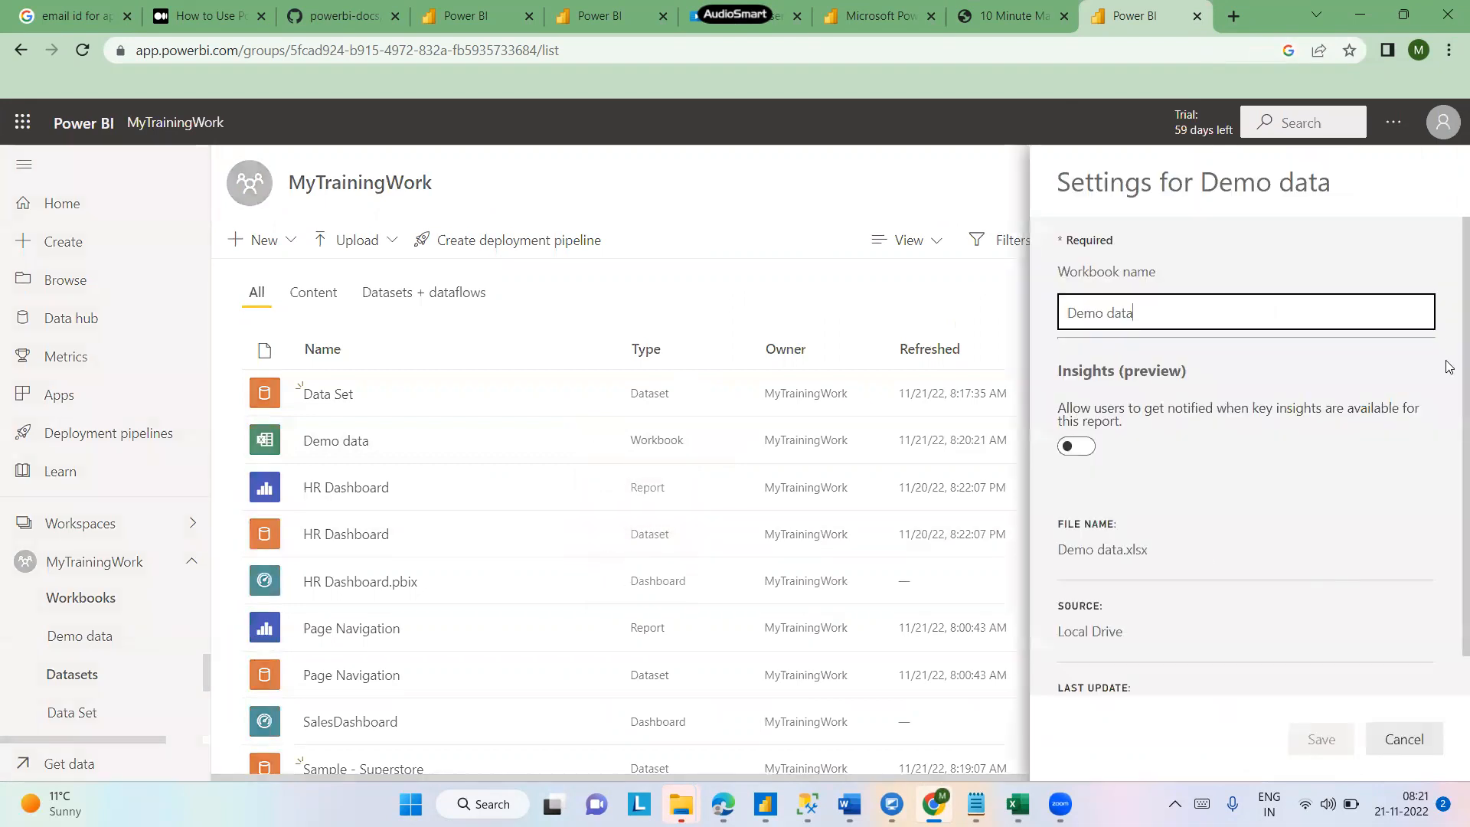
pyautogui.scroll(-1, 1443, 548)
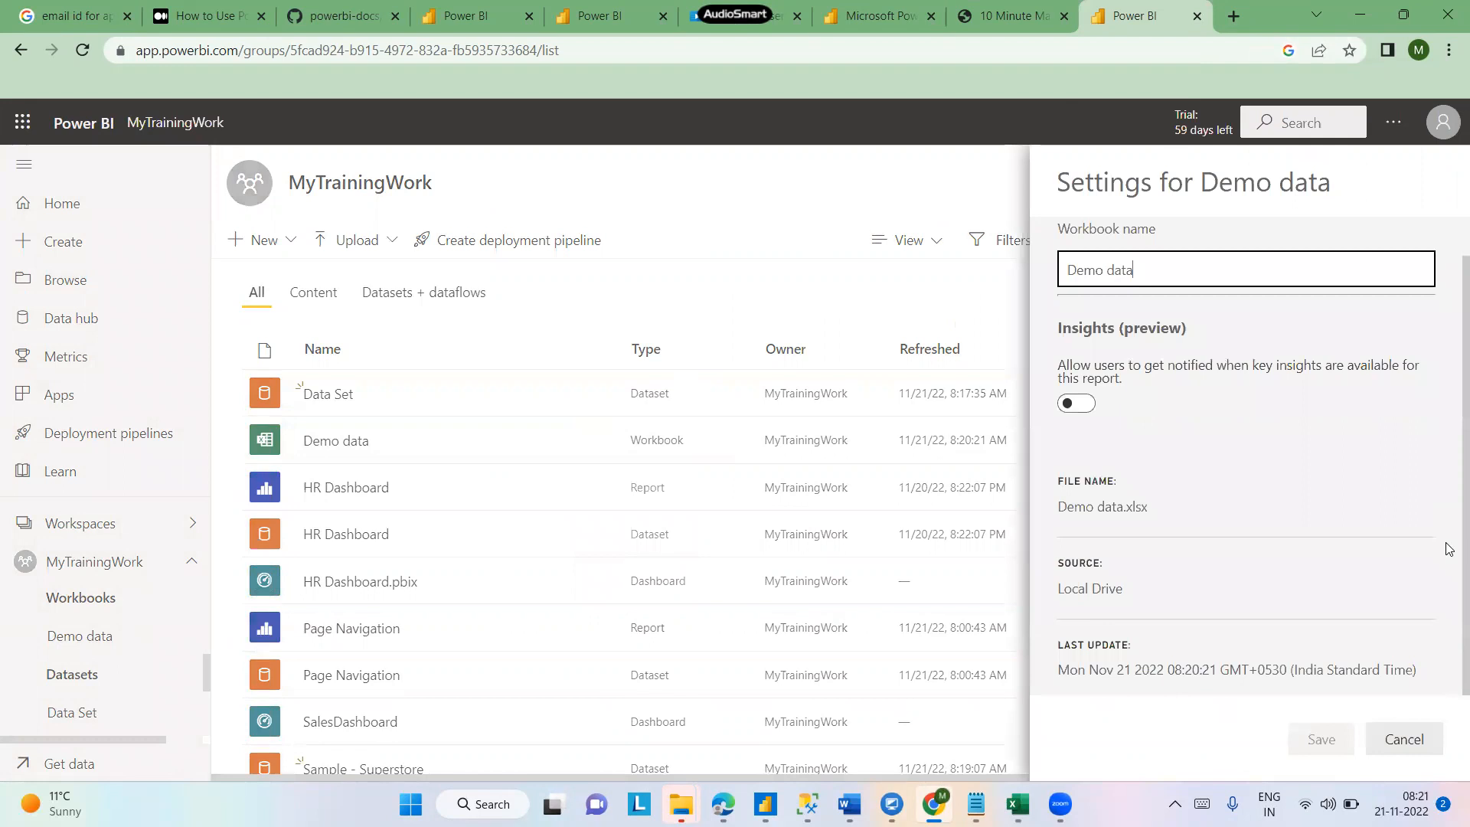
pyautogui.scroll(1, 1214, 616)
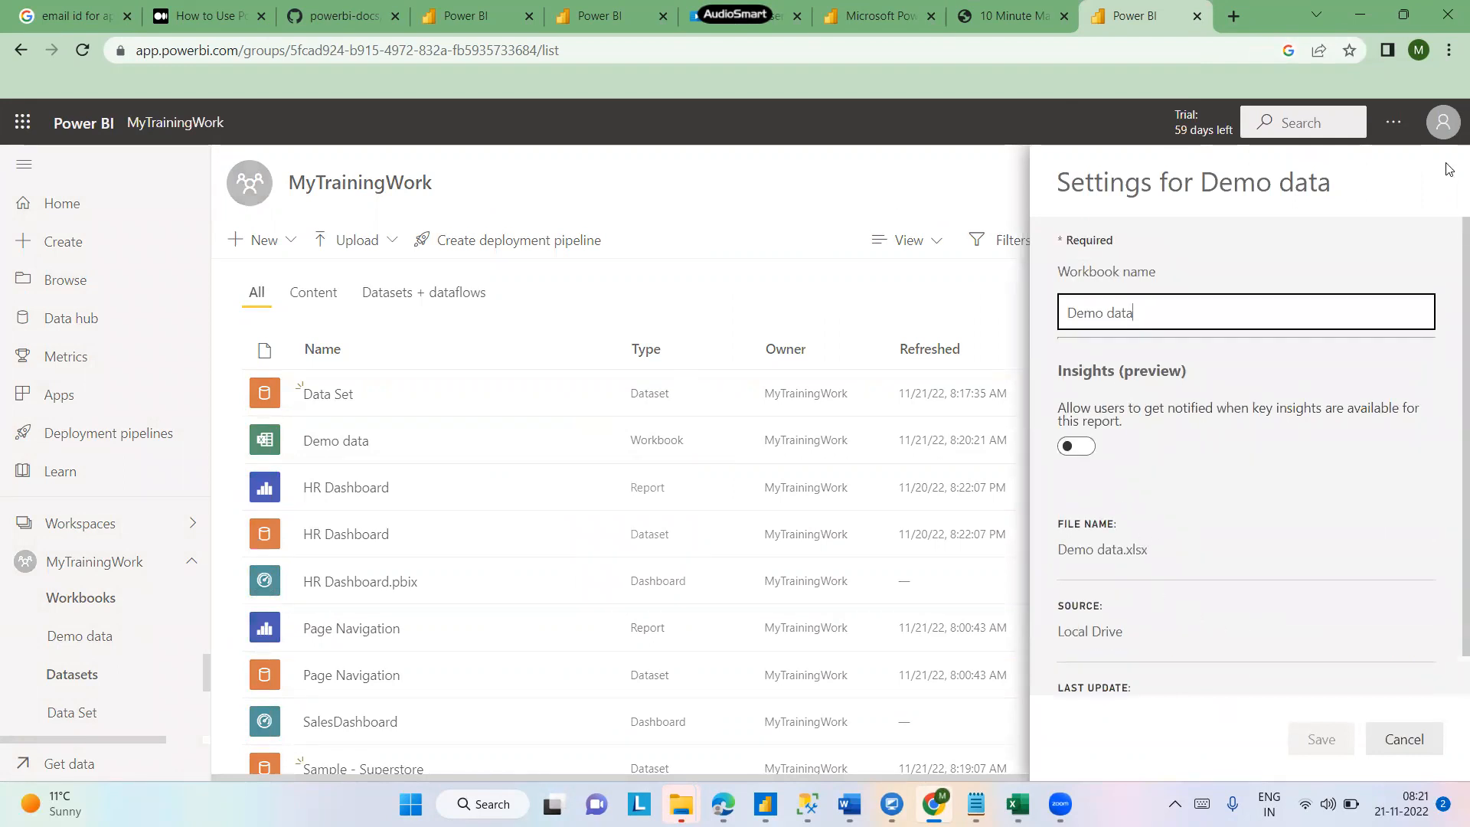
pyautogui.click(775, 201)
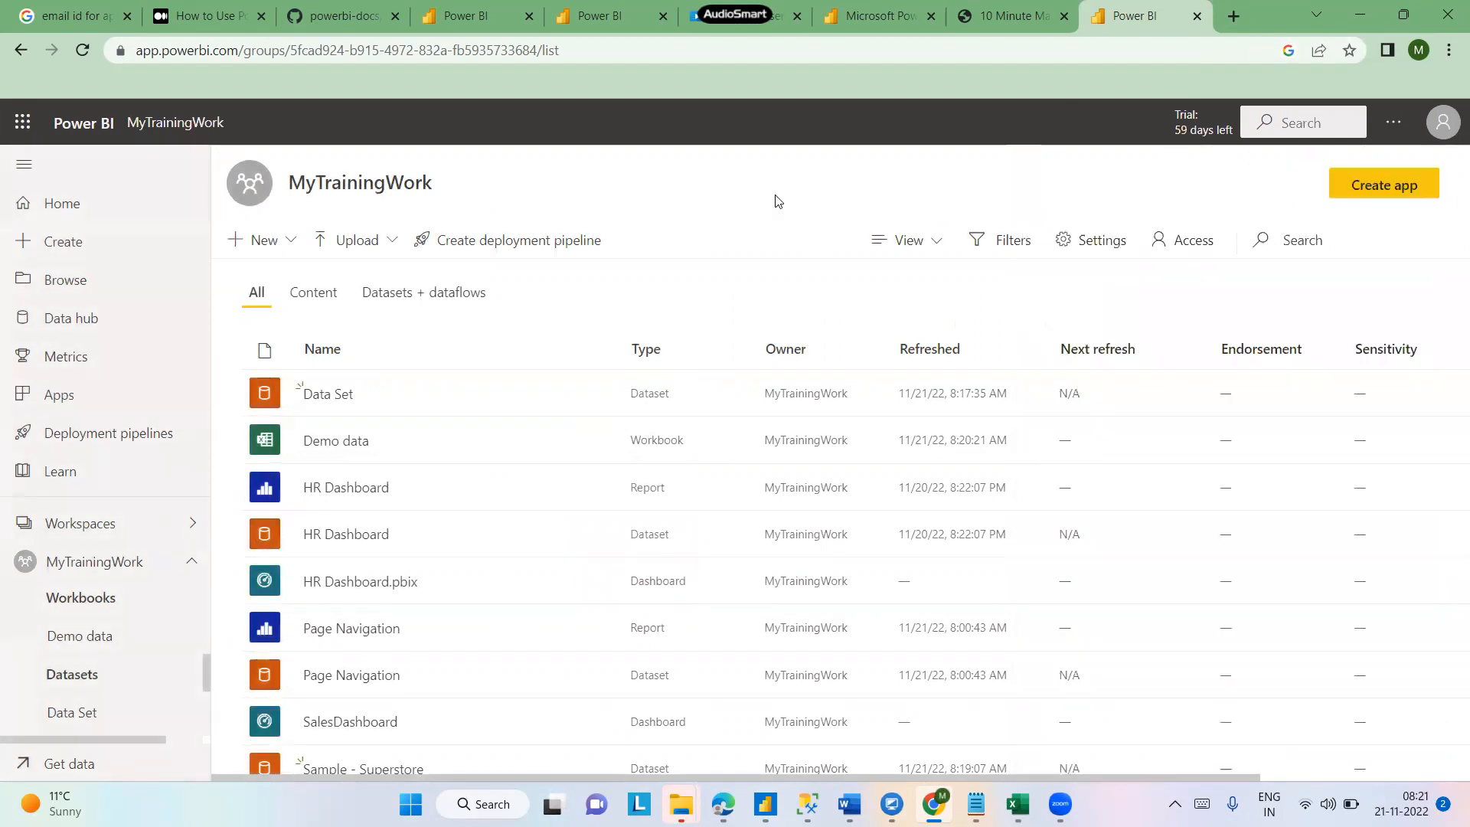
# - Switch to the Notepad notes to review them, then return to the browser
pyautogui.moveTo(975, 804)
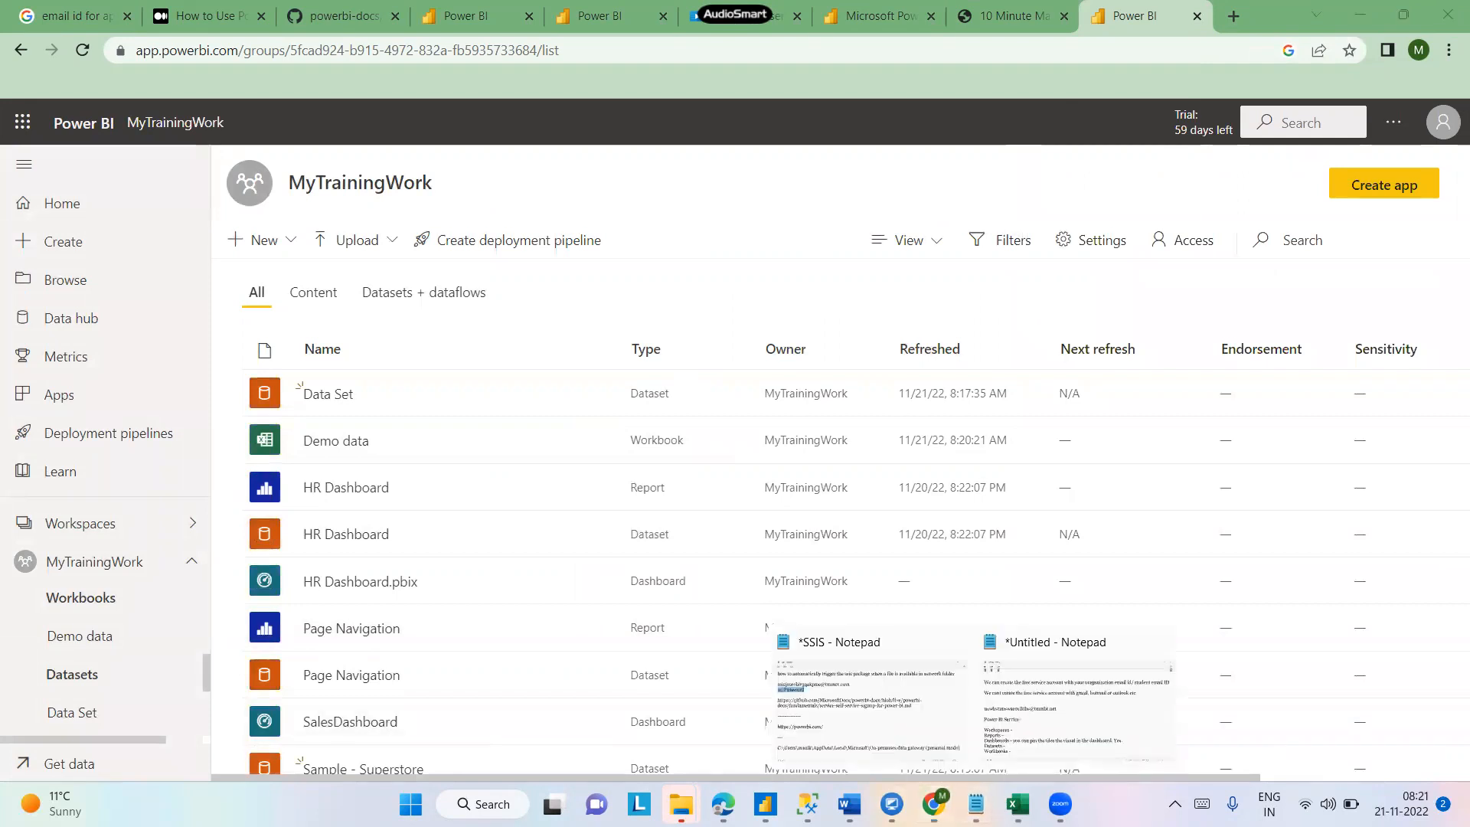
pyautogui.click(1090, 698)
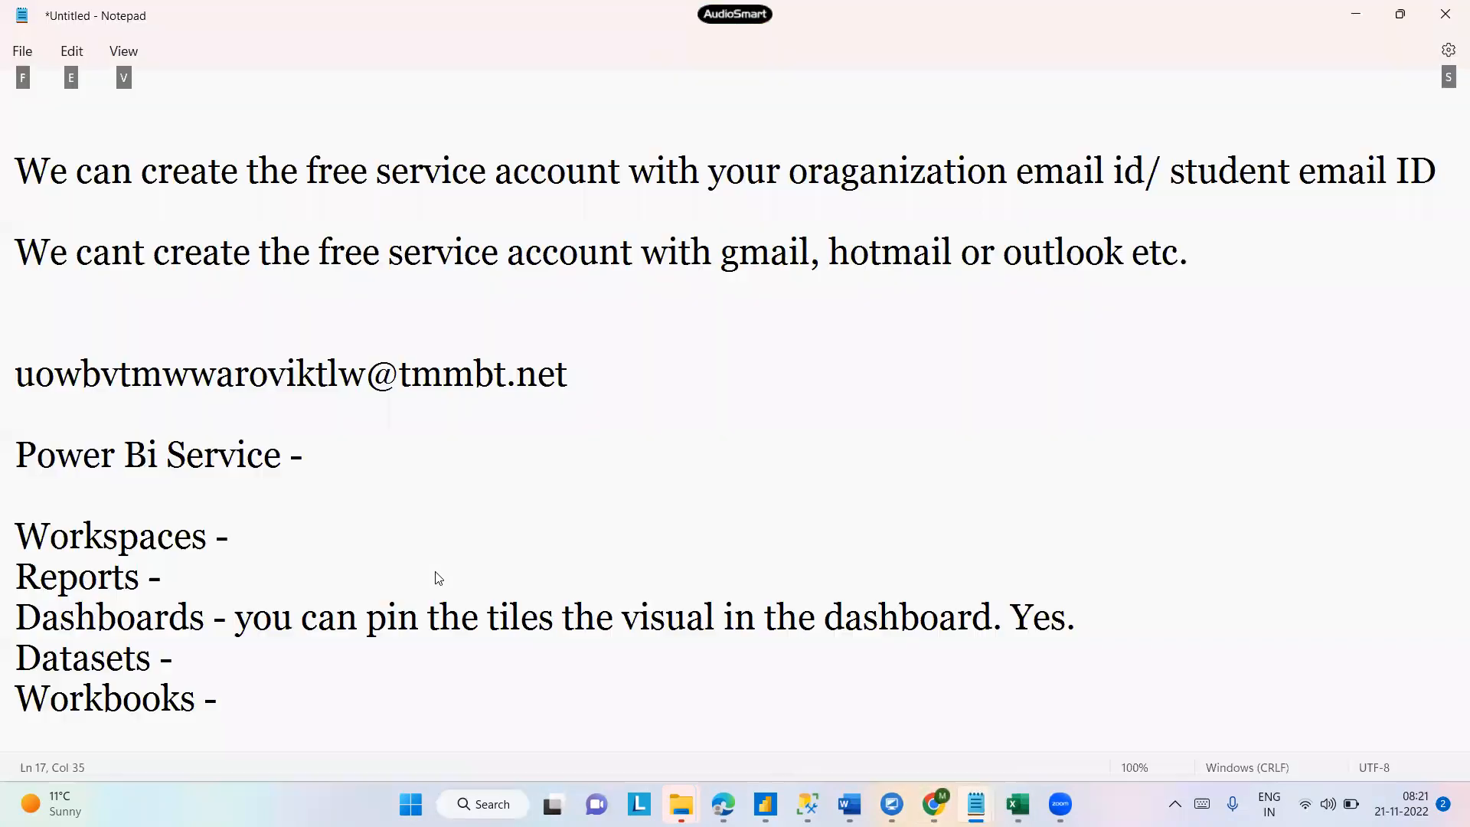
pyautogui.press('alt')
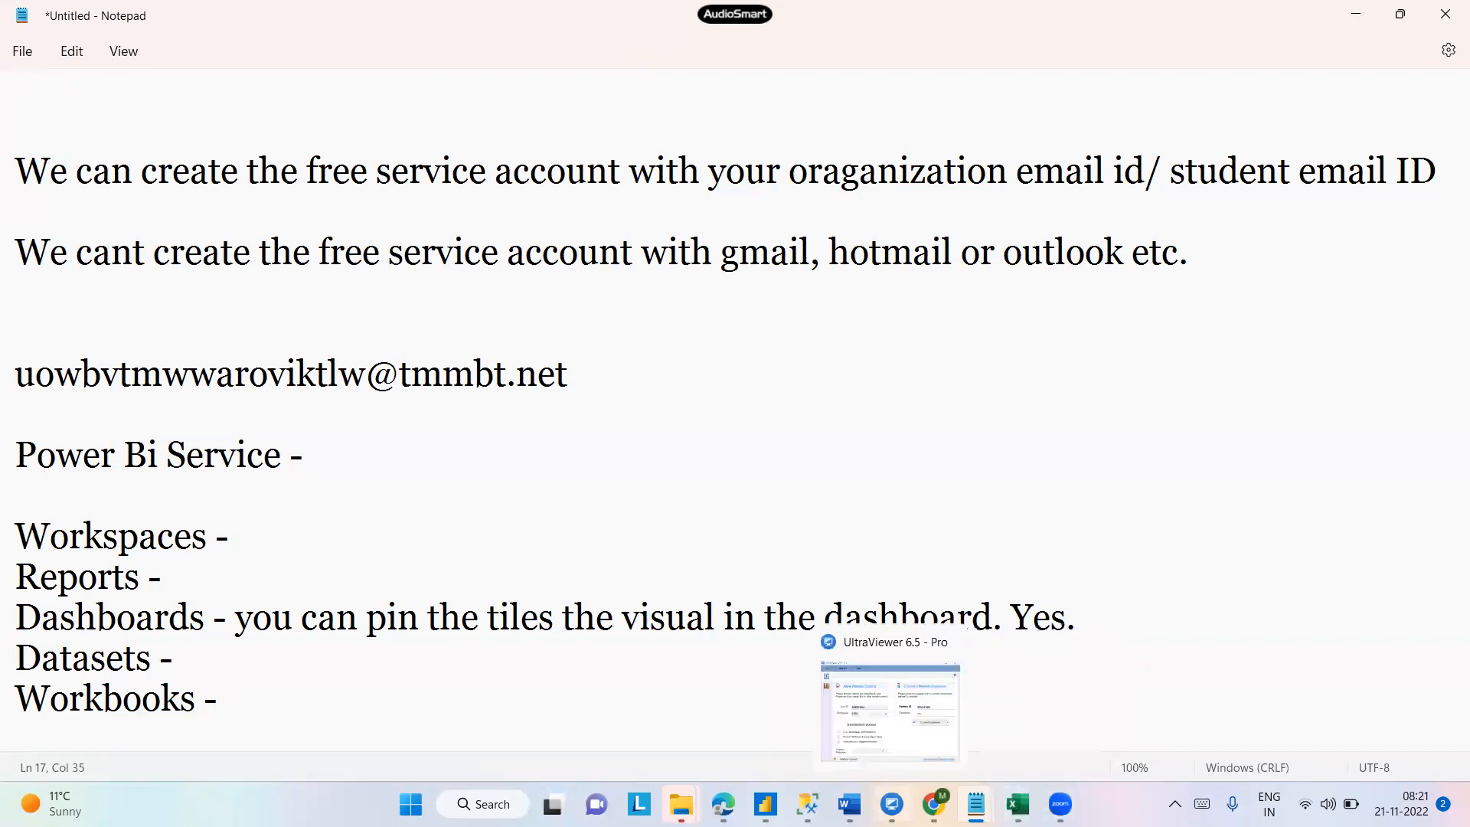
pyautogui.click(932, 804)
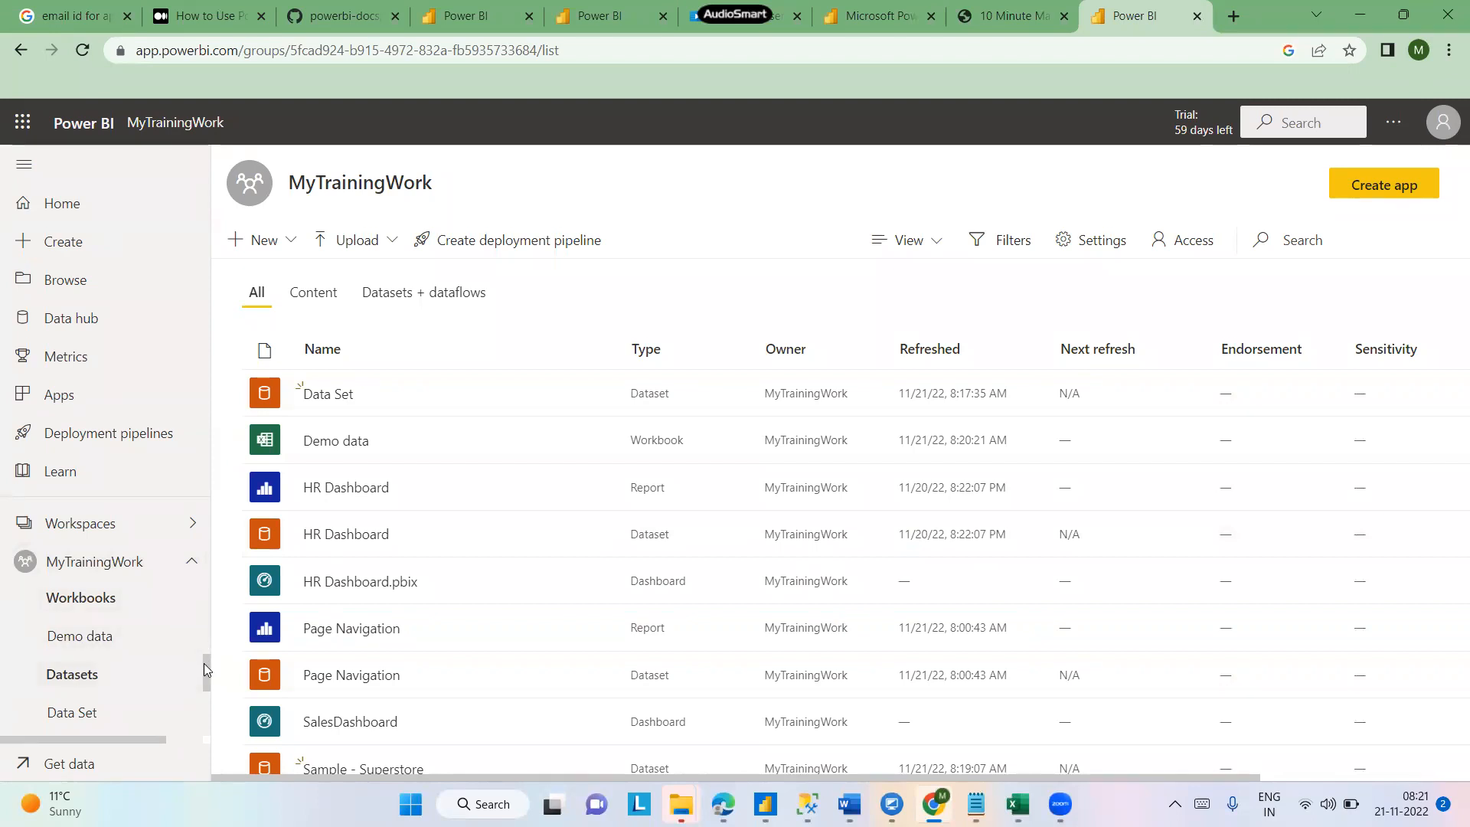
# - Open the Sample Dashboard and then SalesDashboard from the workspace's dashboards in the navigation pane
pyautogui.moveTo(205, 673); pyautogui.dragTo(215, 627)
pyautogui.scroll(3, 108, 658)
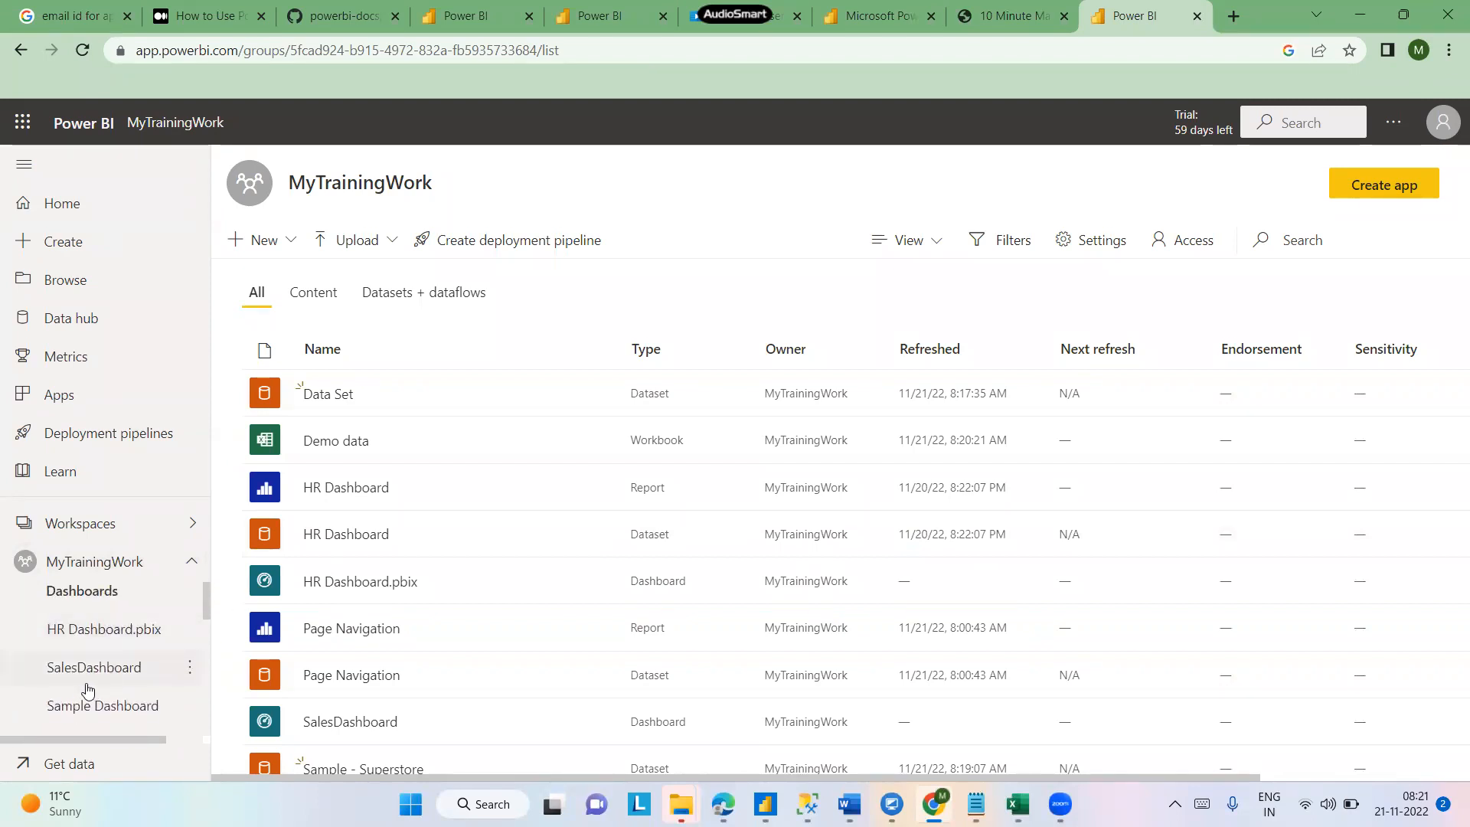
pyautogui.click(92, 709)
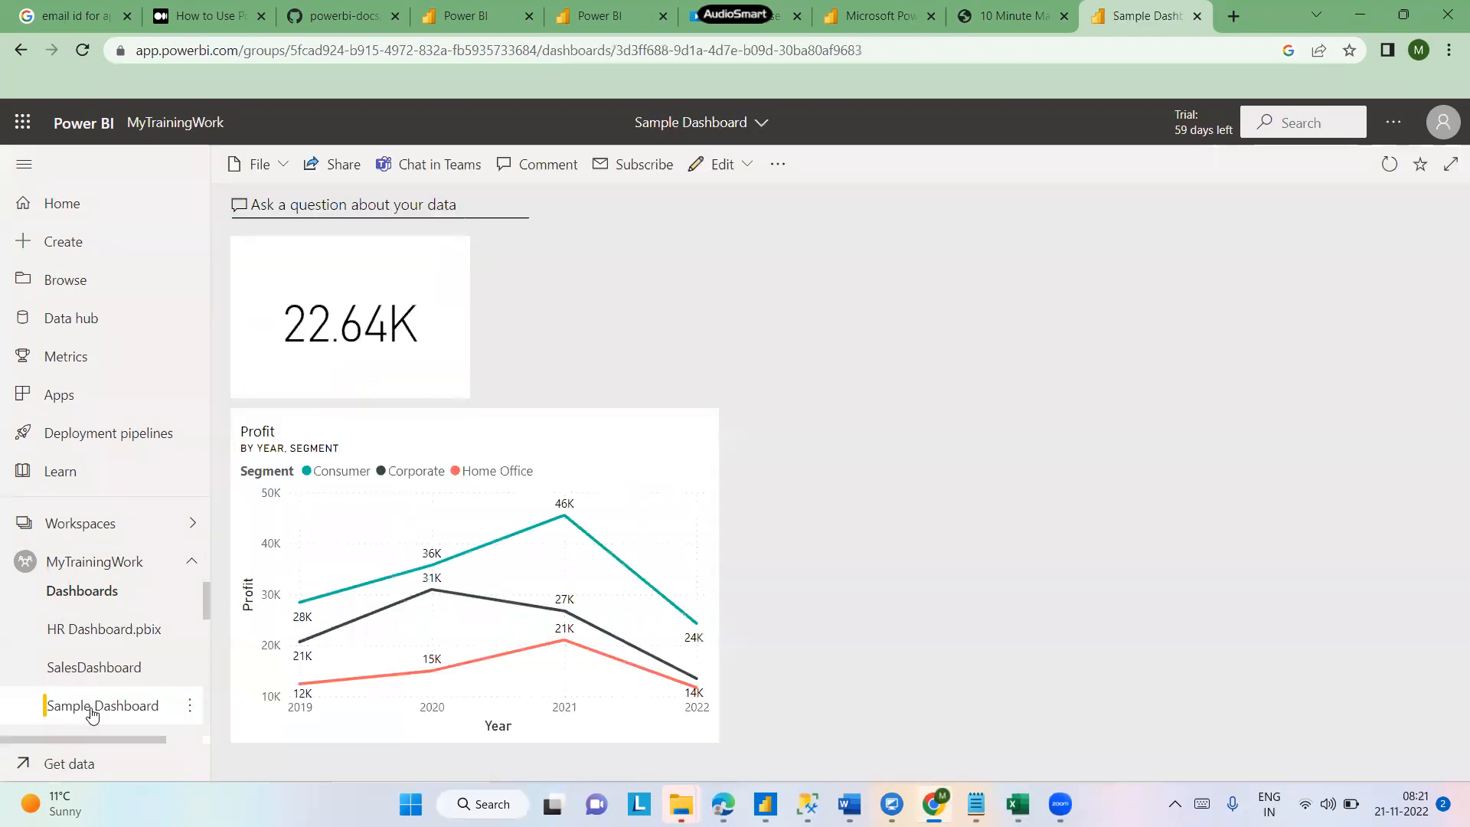
pyautogui.click(112, 679)
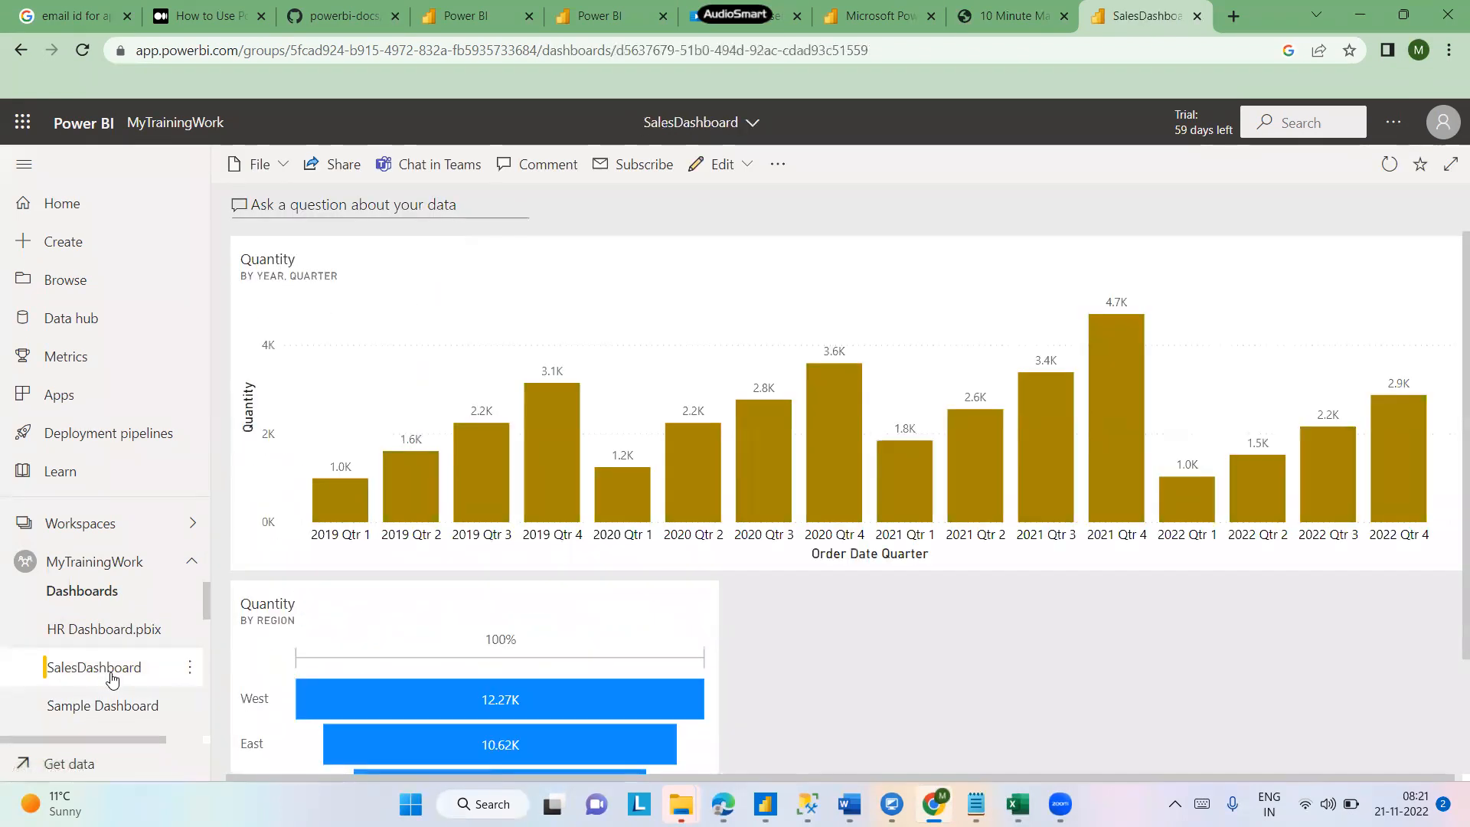
pyautogui.scroll(-2, 1449, 551)
pyautogui.scroll(2, 1449, 734)
# - Ask Q&A on SalesDashboard the question "total sales by region"
pyautogui.click(330, 204)
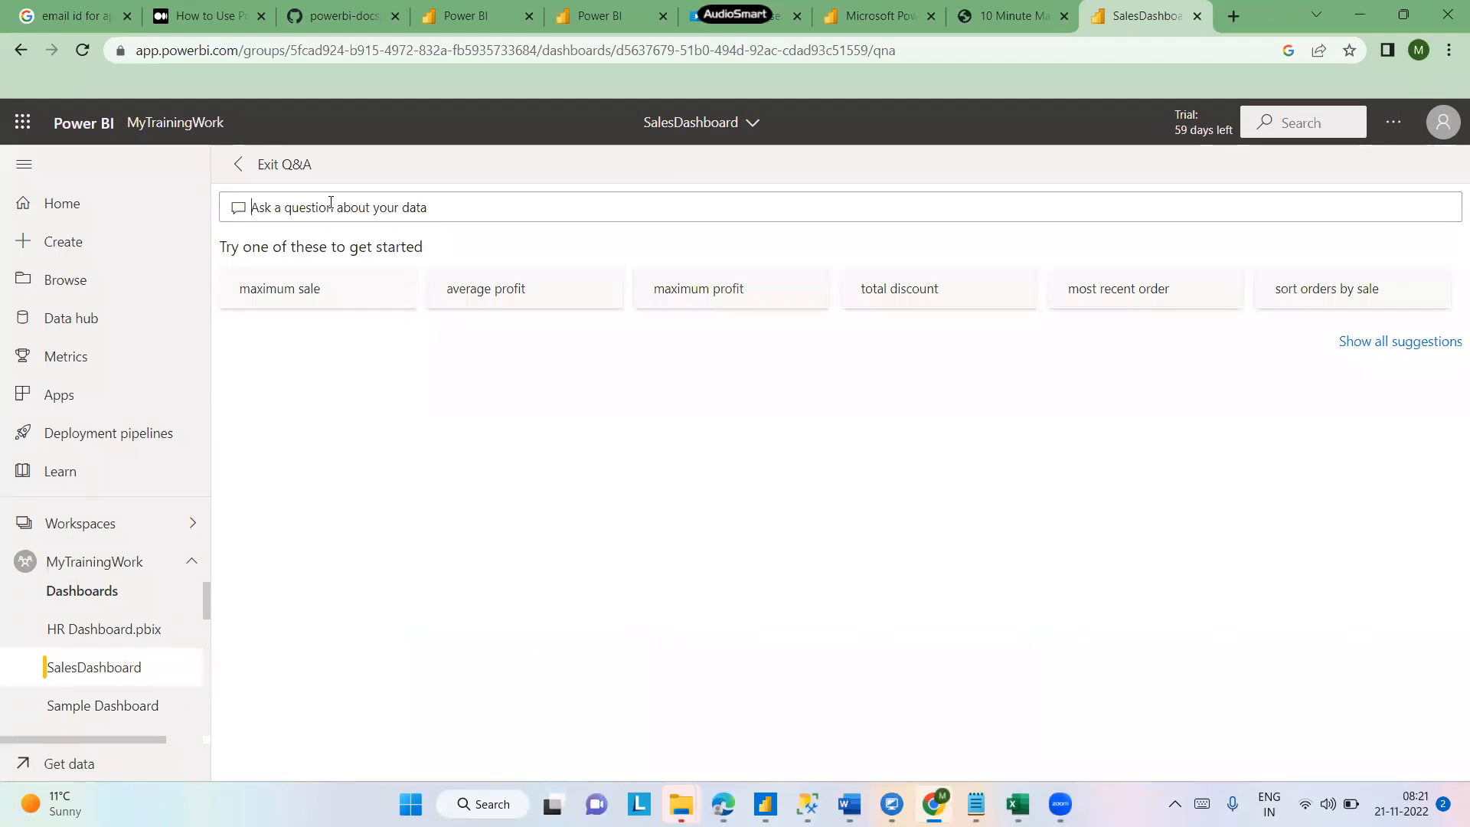
pyautogui.write('total')
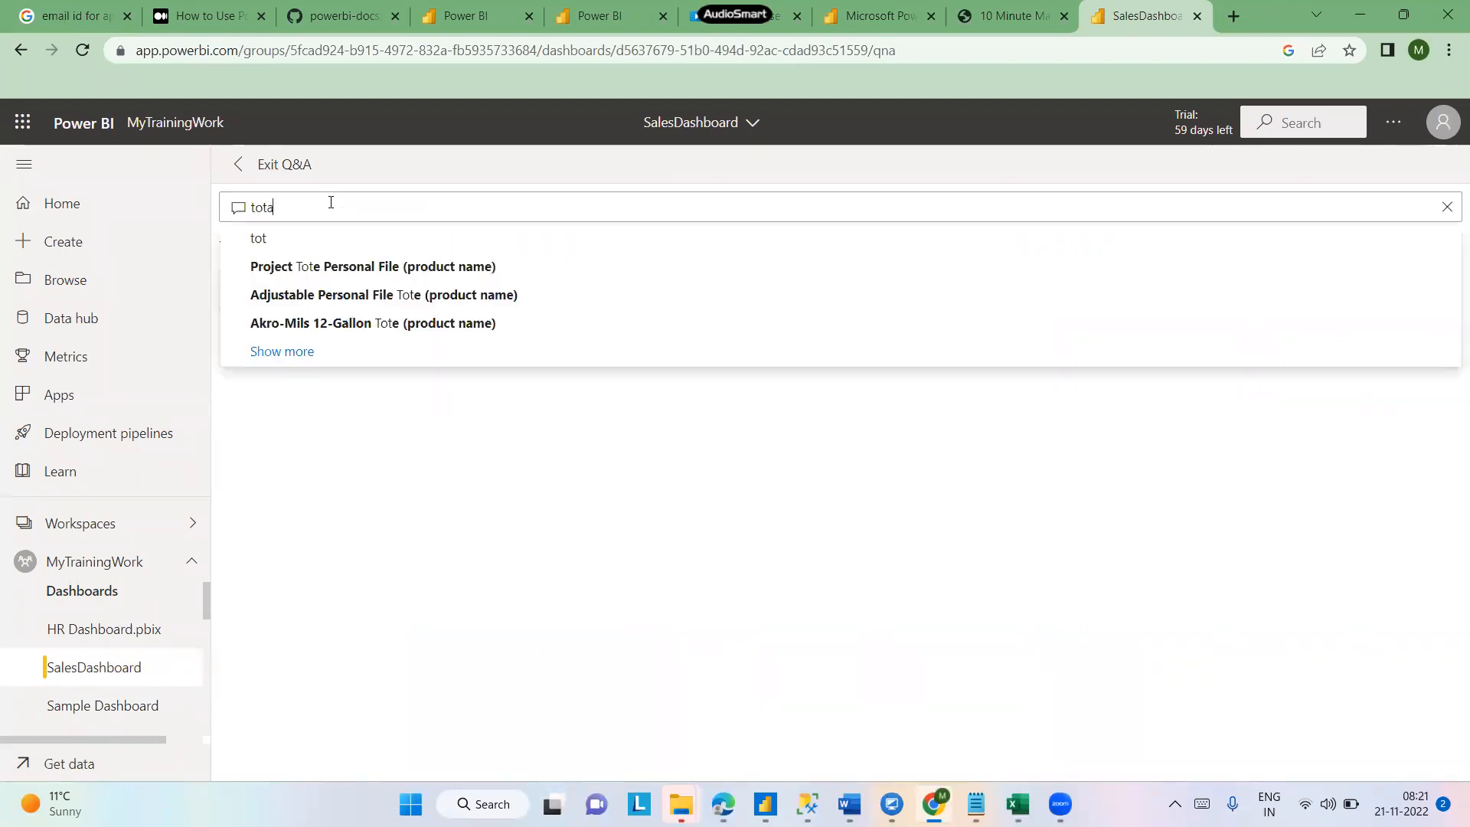
pyautogui.write('les by')
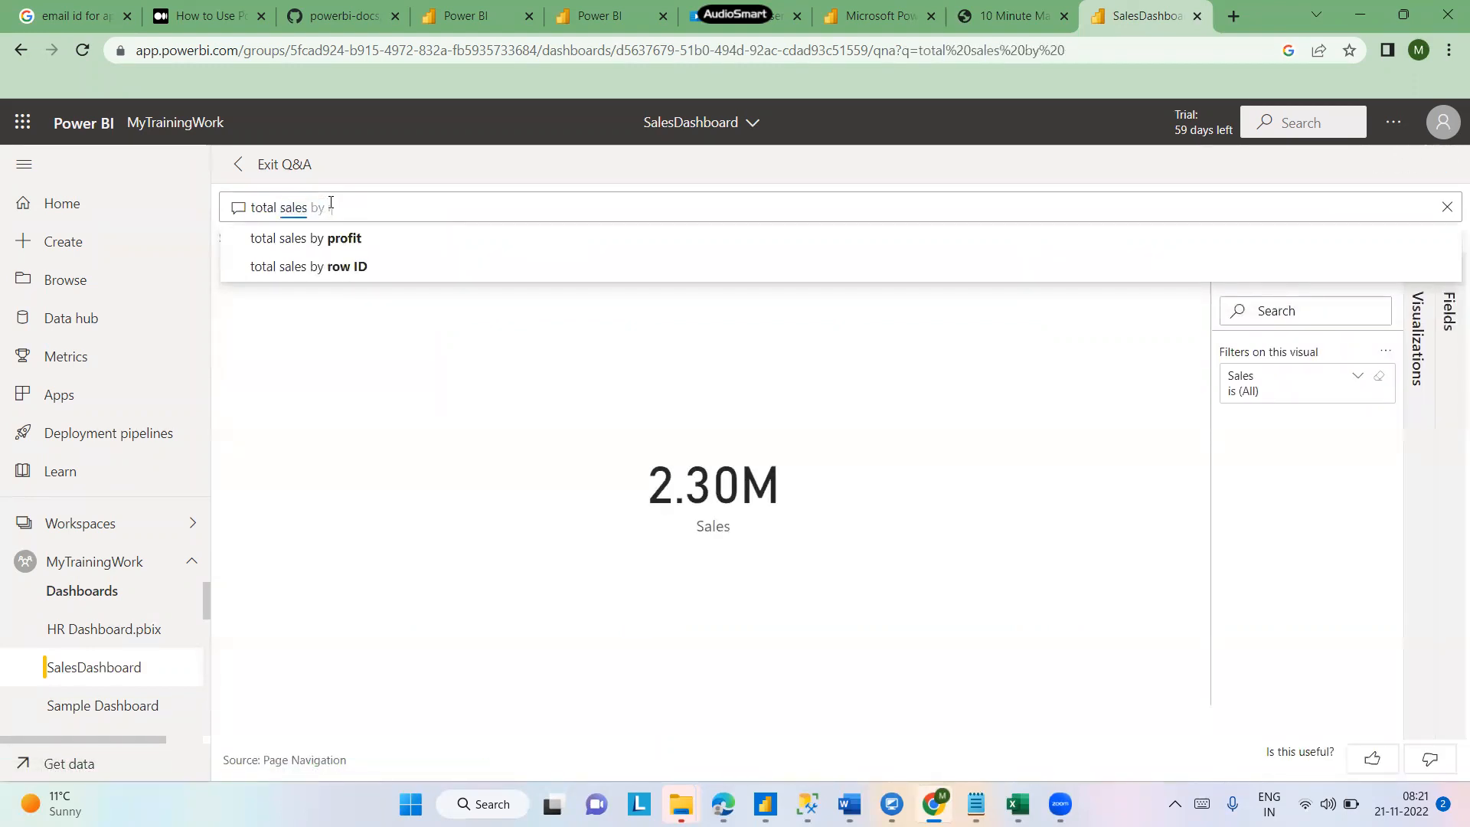
pyautogui.write(' region')
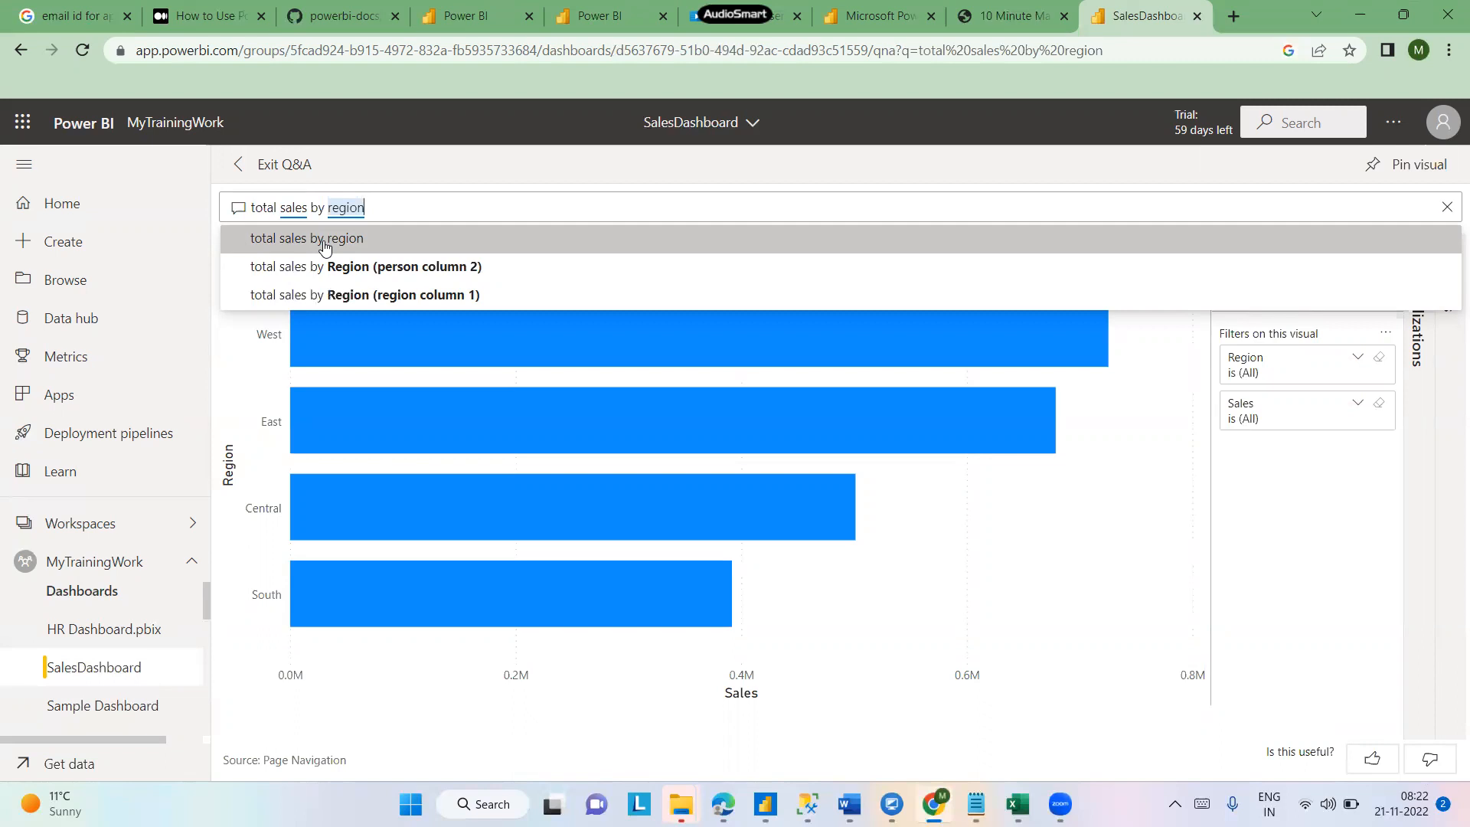
pyautogui.click(325, 243)
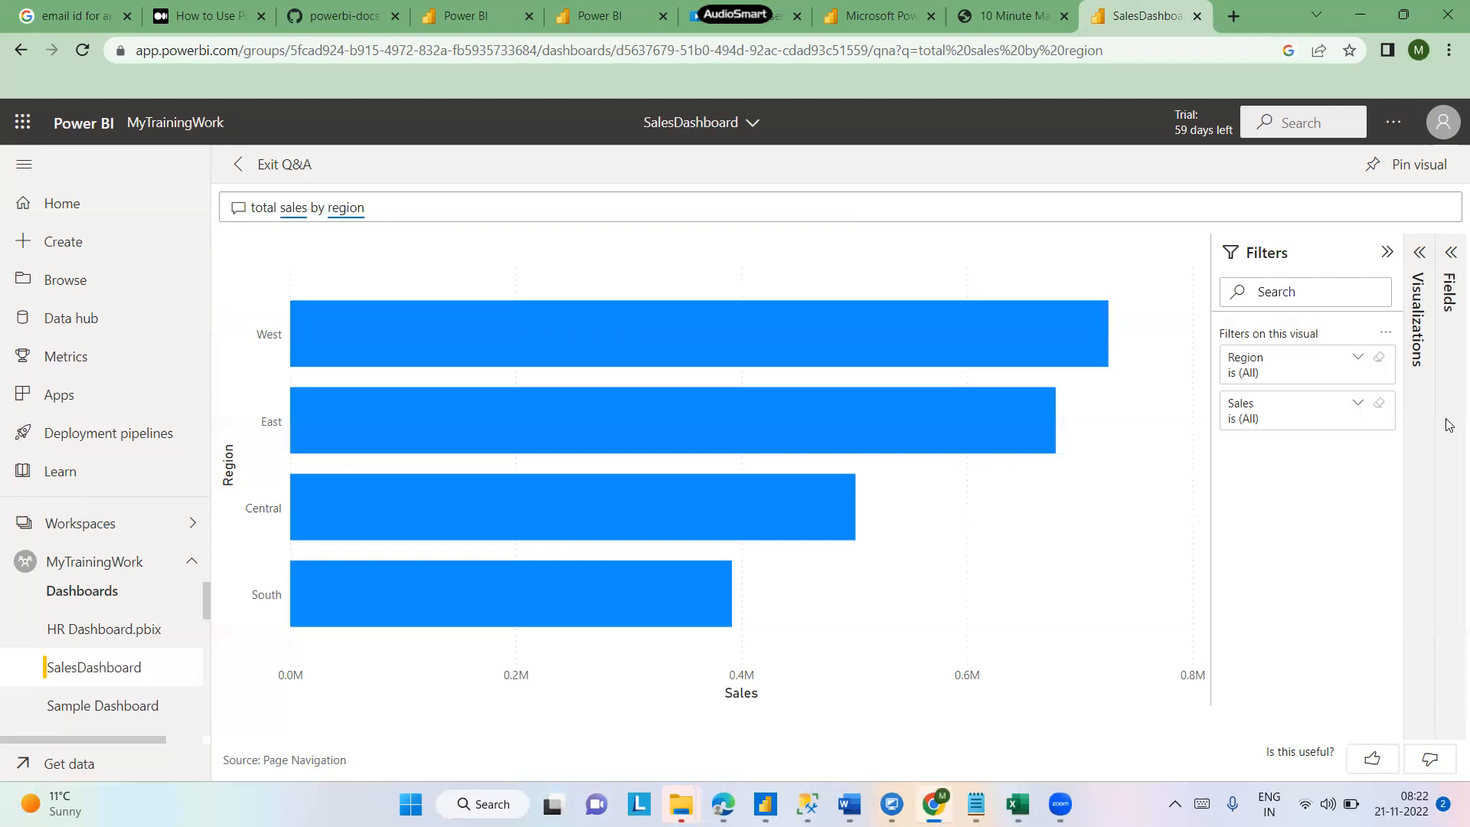
# - Pin the Q&A visual to the existing SalesDashboard and go to the dashboard
pyautogui.click(1412, 167)
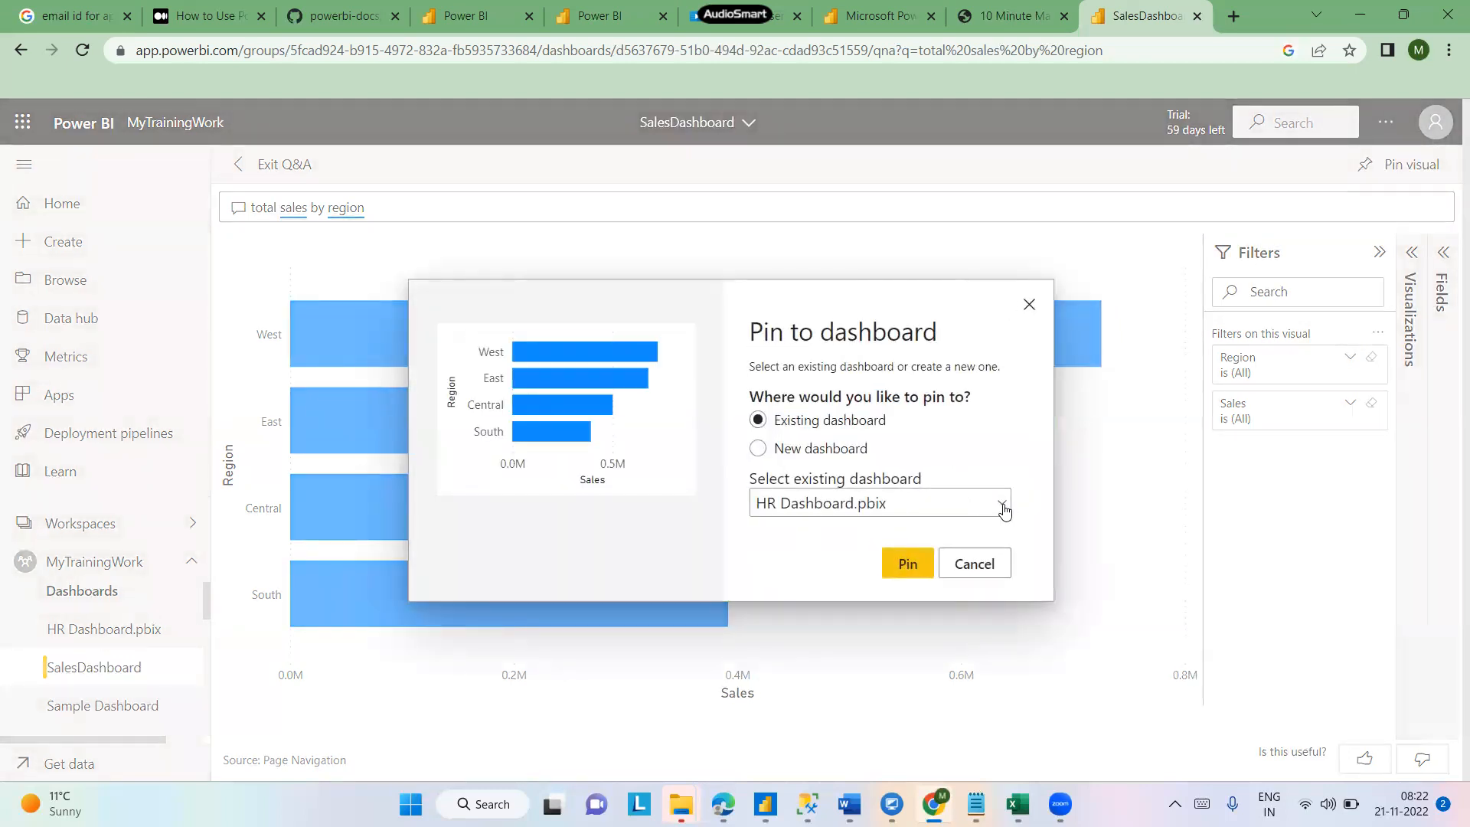
pyautogui.click(1001, 504)
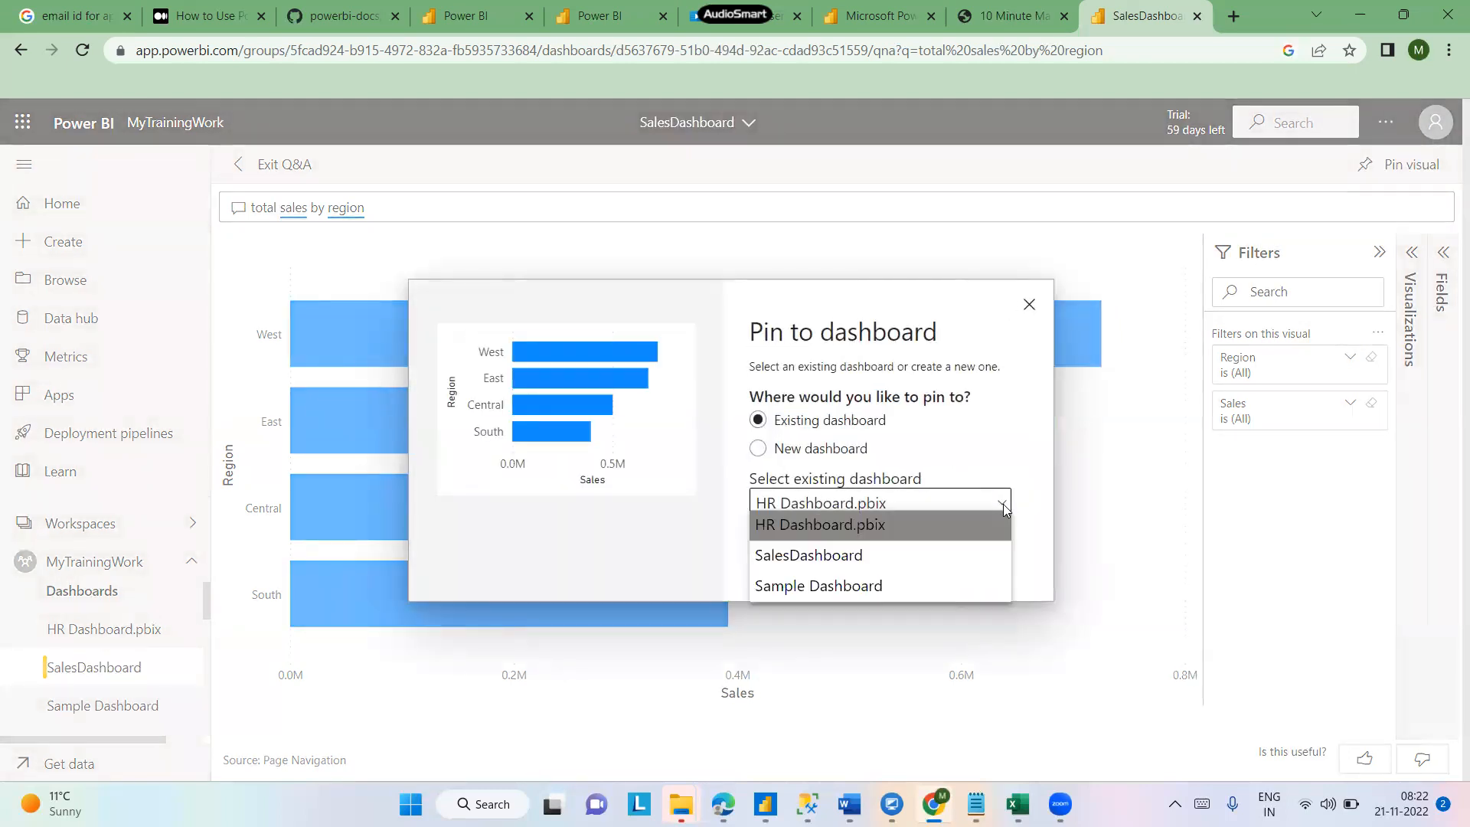
pyautogui.click(827, 558)
pyautogui.click(911, 564)
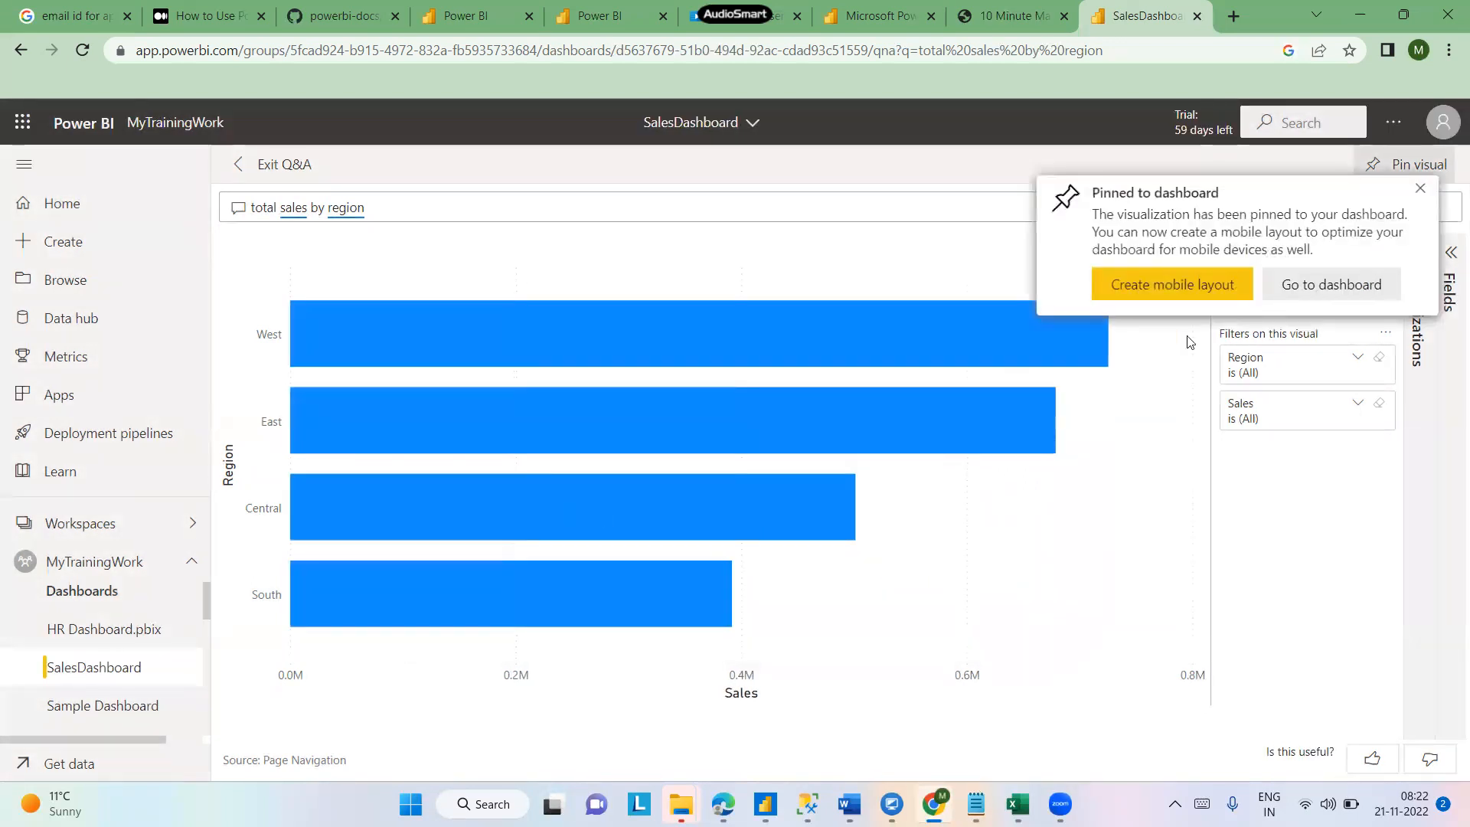
pyautogui.click(1328, 288)
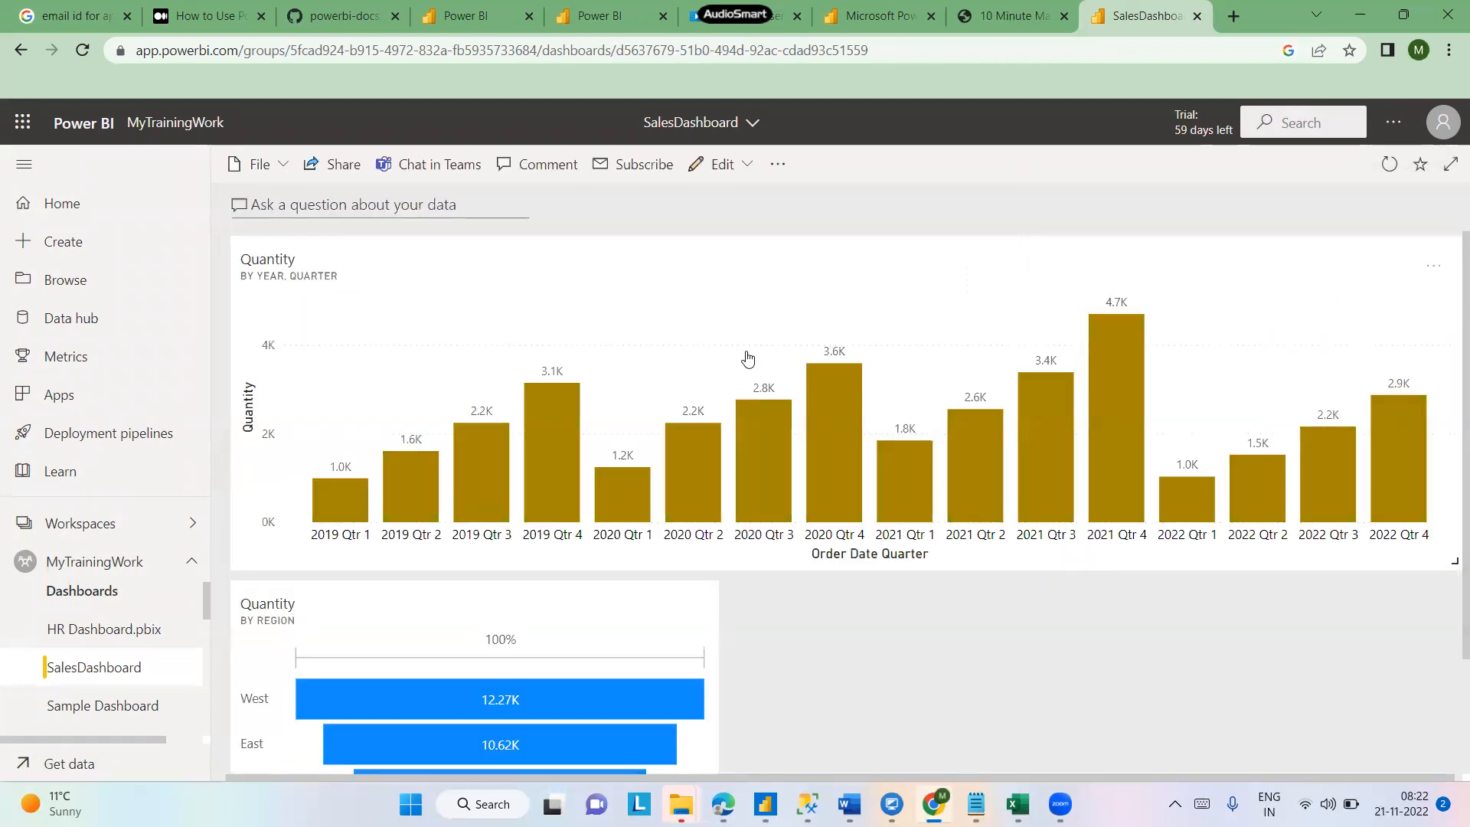
# - Open the pinned sales by region tile in Q&A and exit back to the dashboard
pyautogui.scroll(-2, 1449, 478)
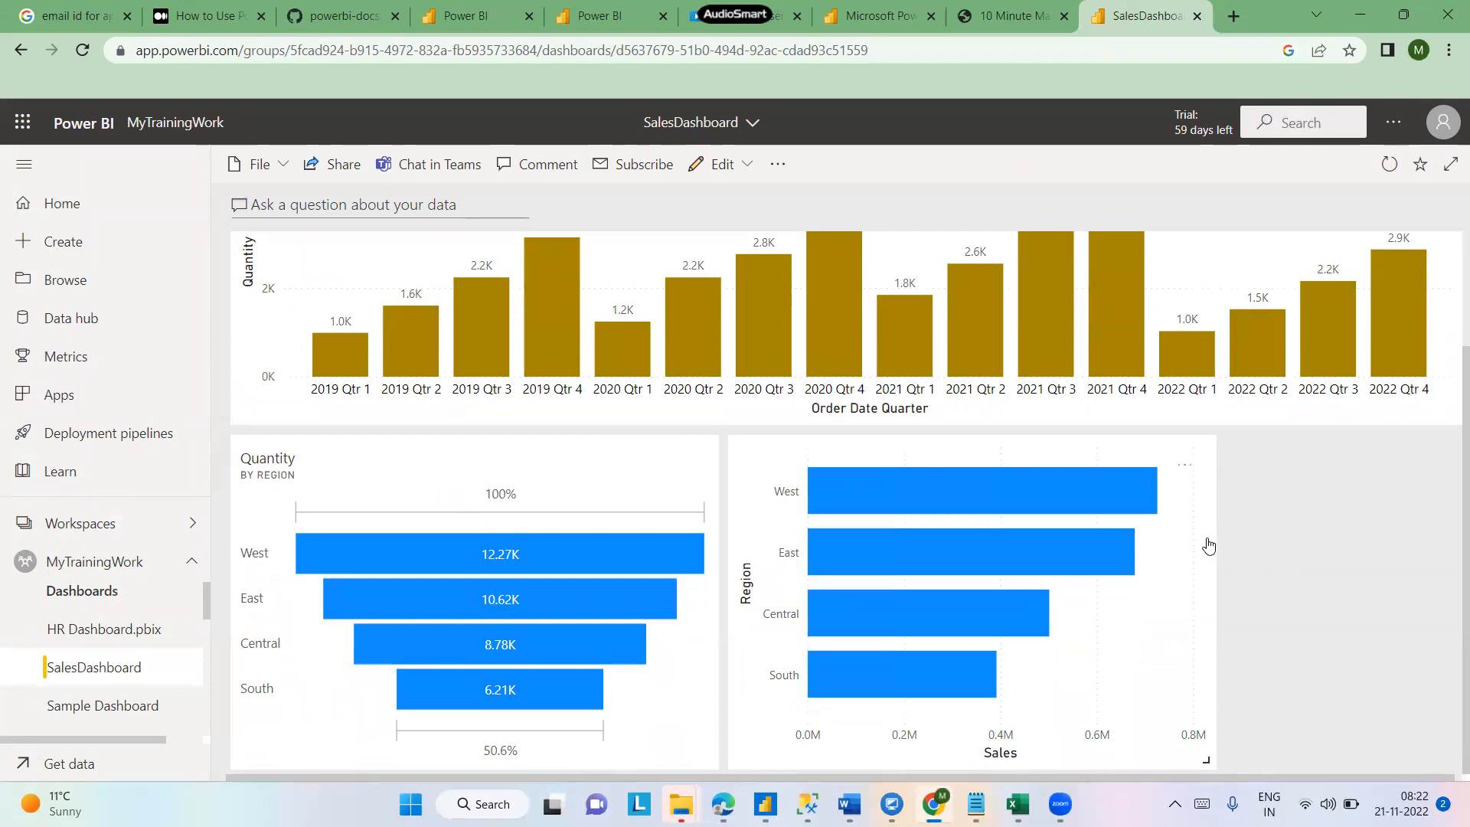
pyautogui.click(1205, 545)
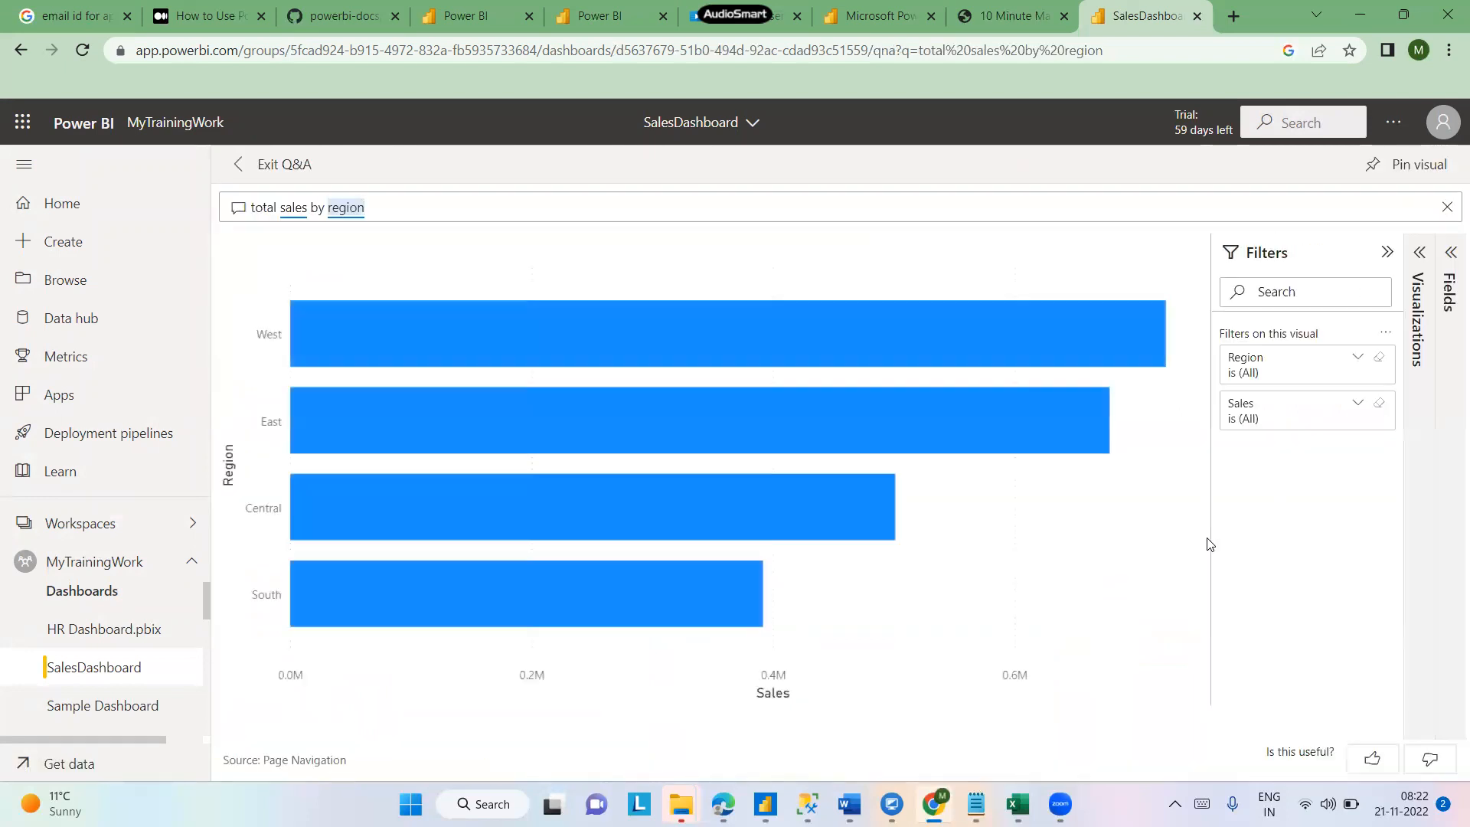
pyautogui.click(238, 167)
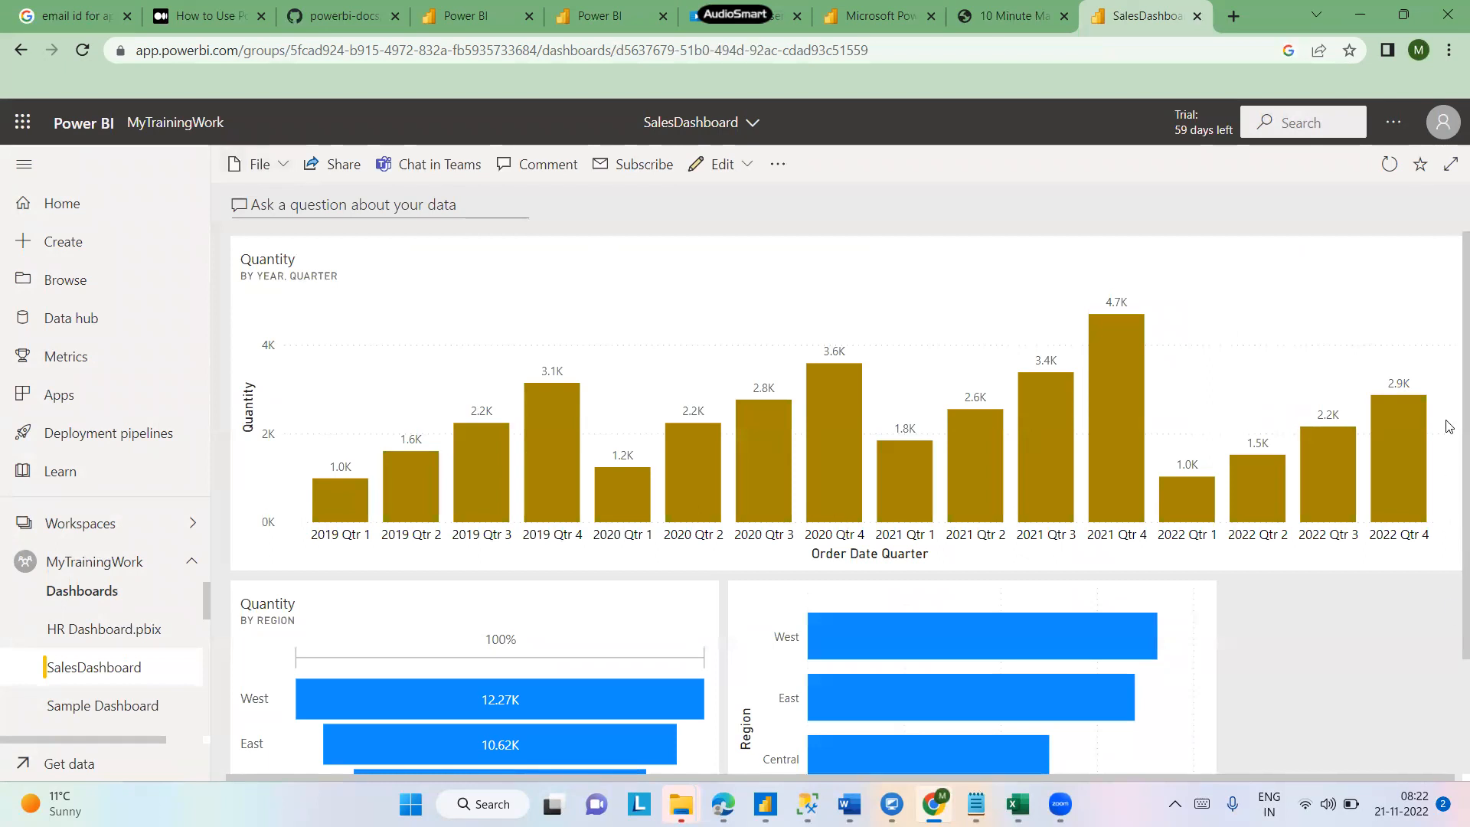
pyautogui.scroll(-2, 1448, 474)
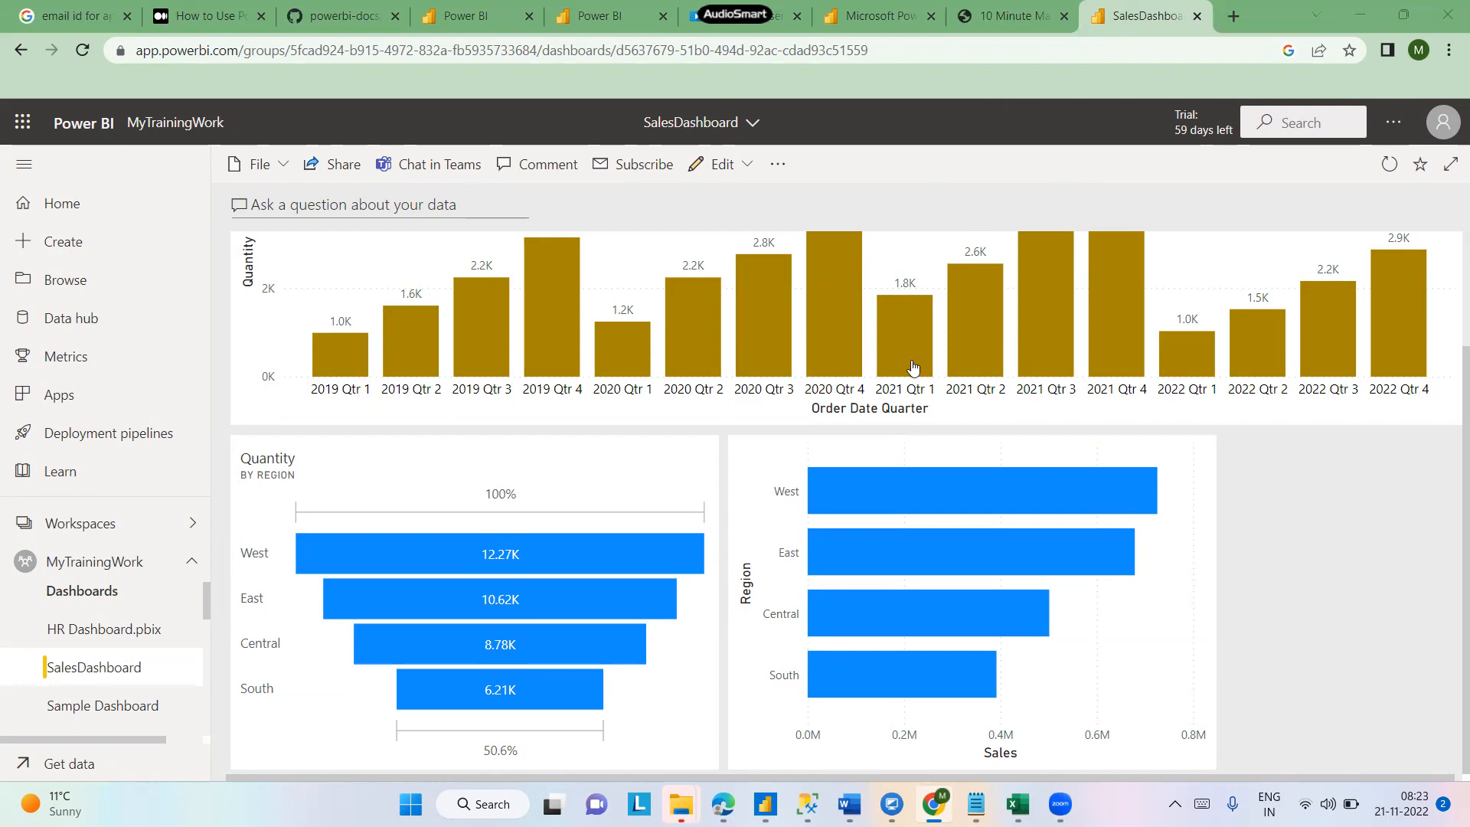
pyautogui.moveTo(912, 368)
# - Return to the MyTrainingWork workspace list, browse the Page Navigation report's options, and open the workspace settings
pyautogui.click(97, 564)
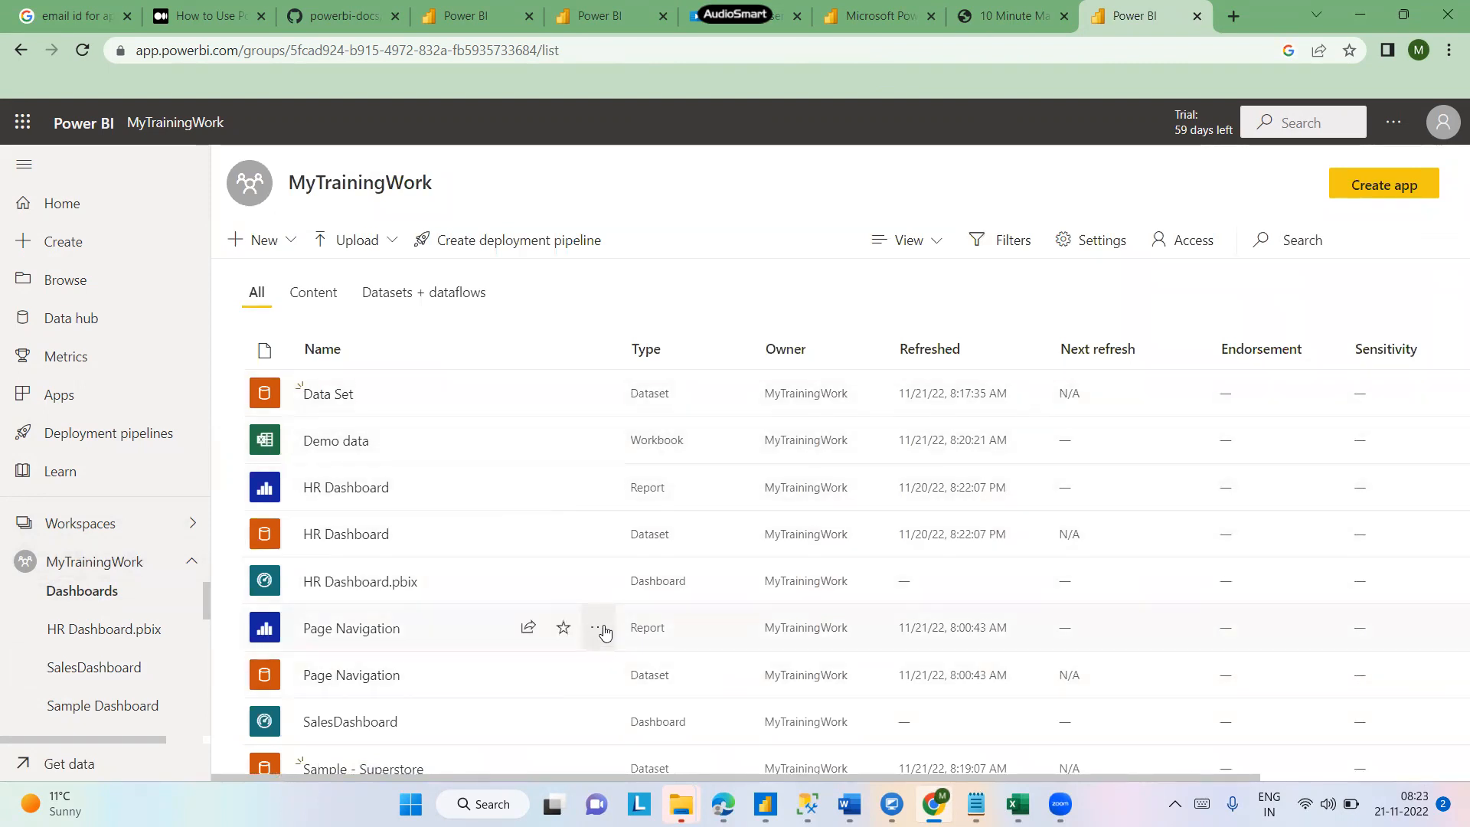
pyautogui.click(600, 628)
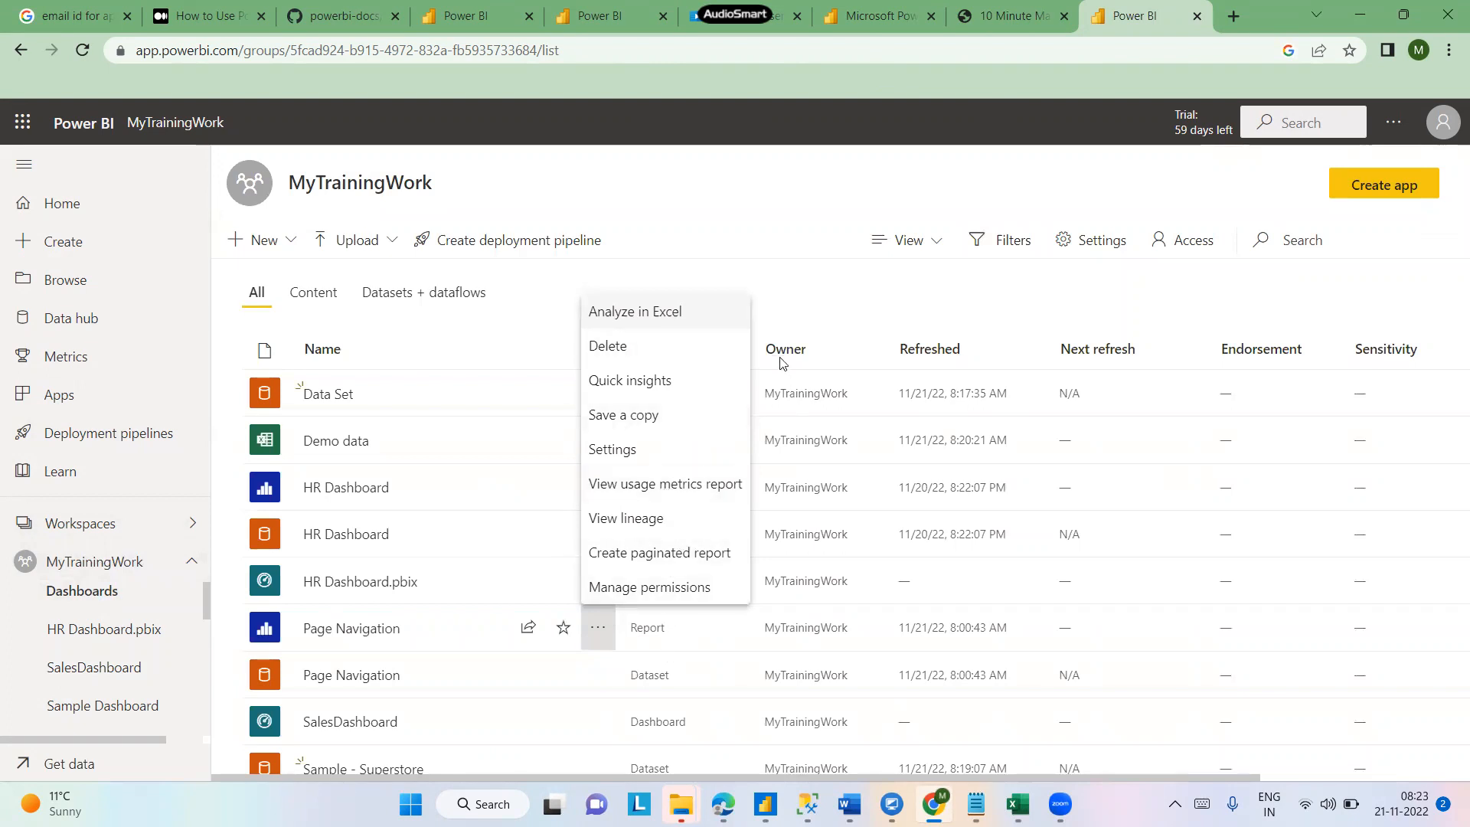
pyautogui.click(836, 284)
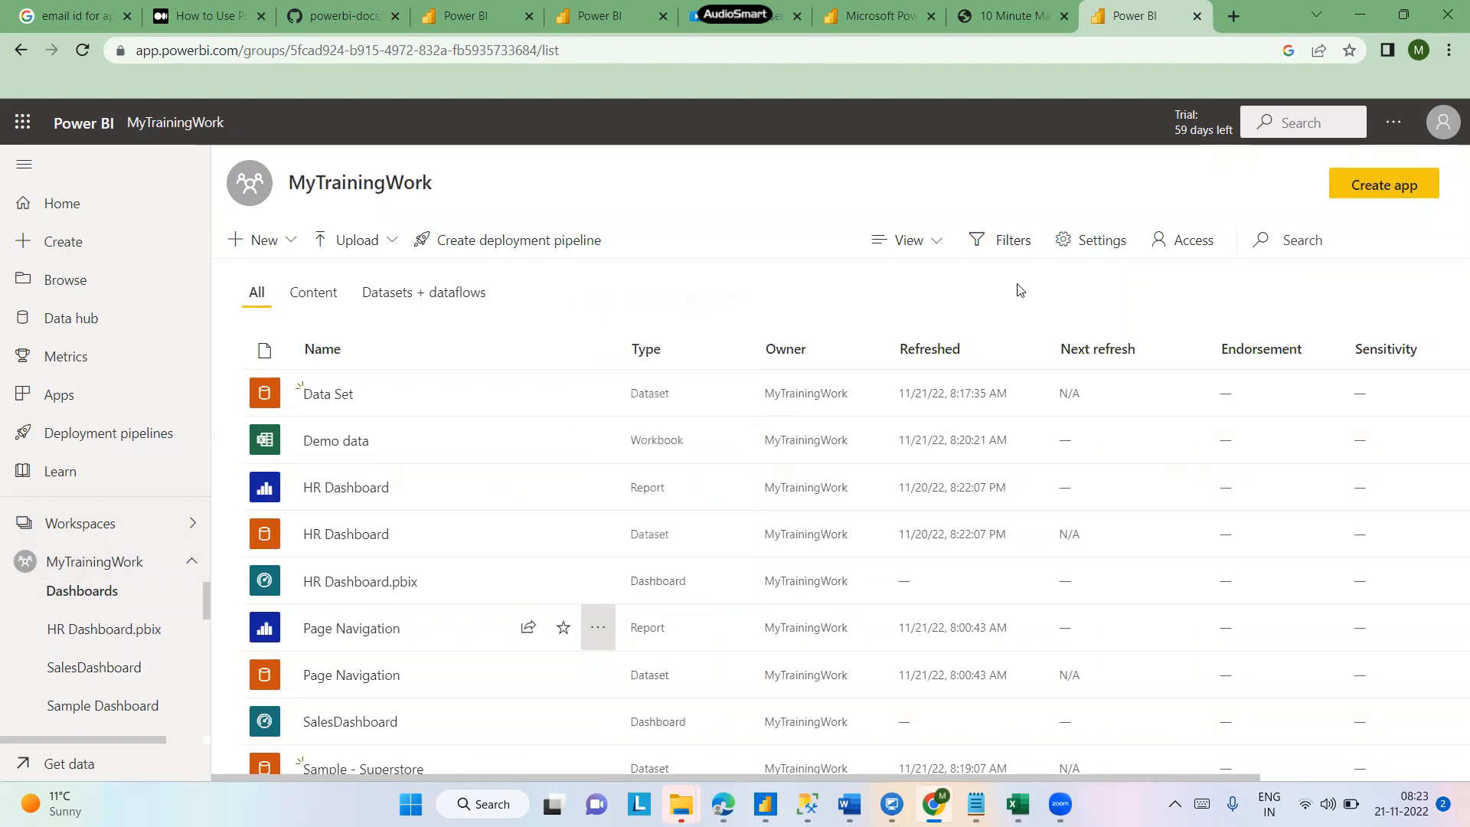
pyautogui.click(1096, 241)
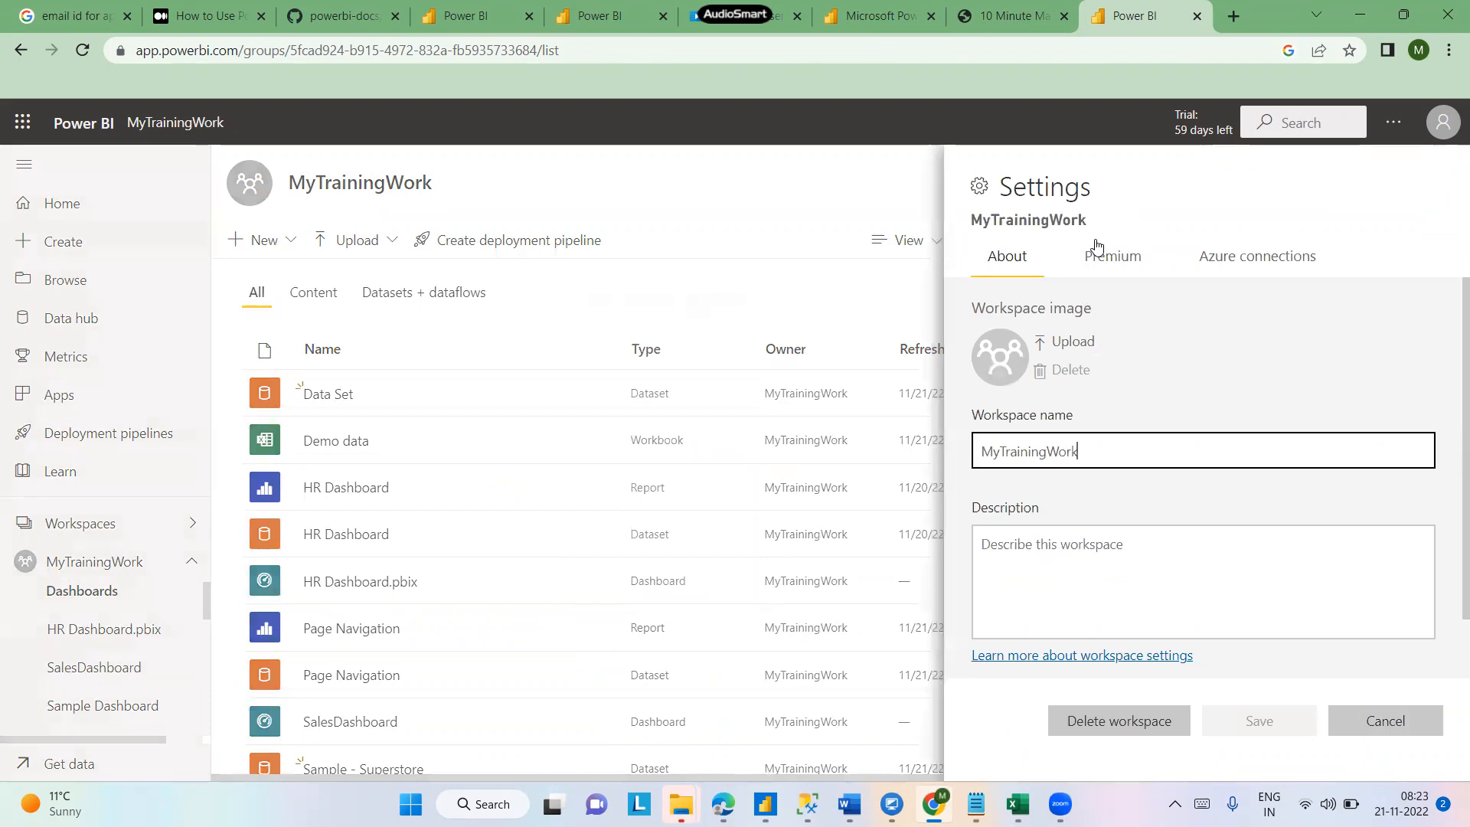
# - Close the workspace settings pane and open the workspace's Access pane to review its members, then close it
pyautogui.click(1128, 267)
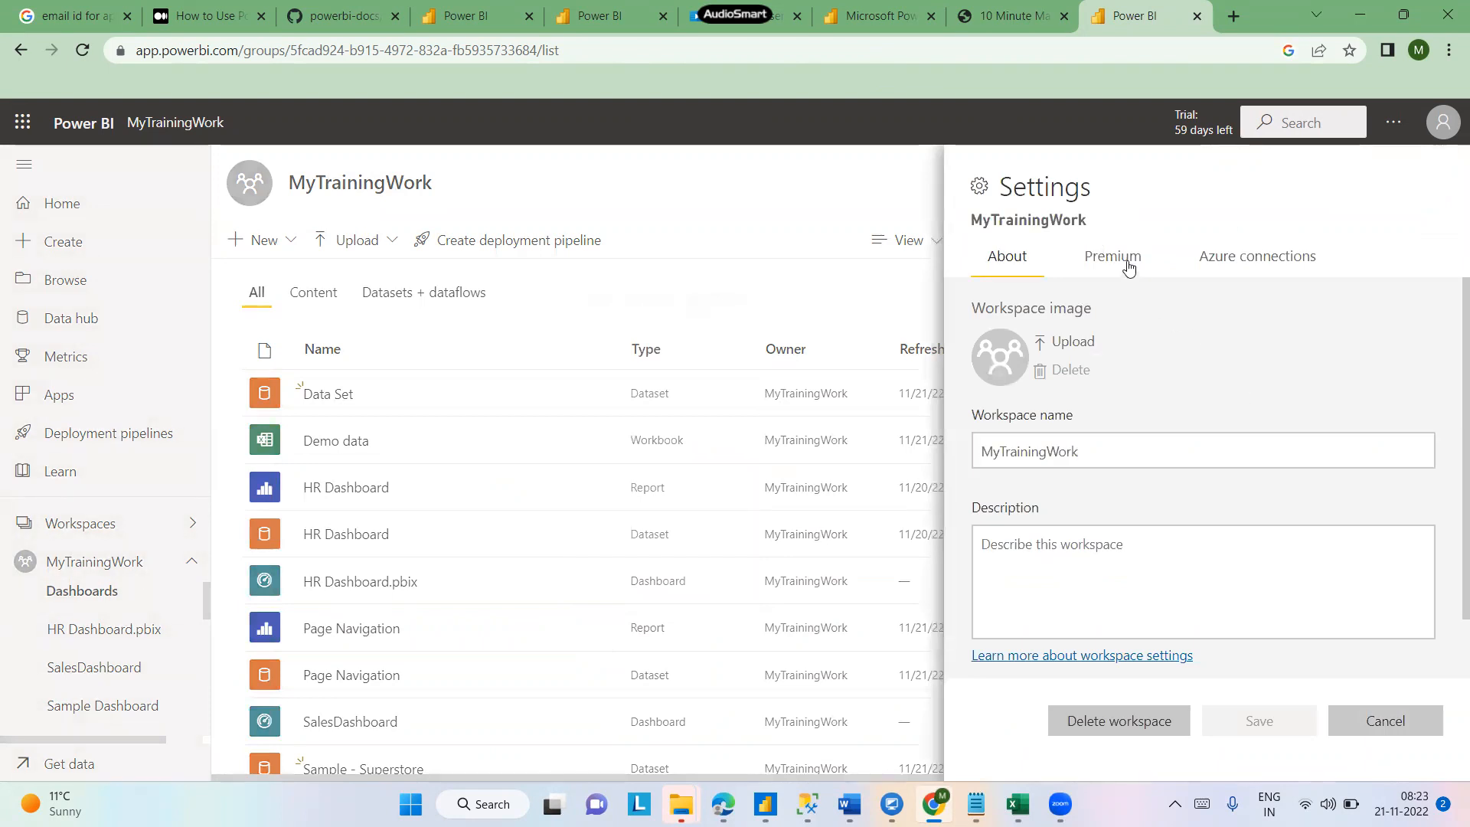
pyautogui.click(727, 197)
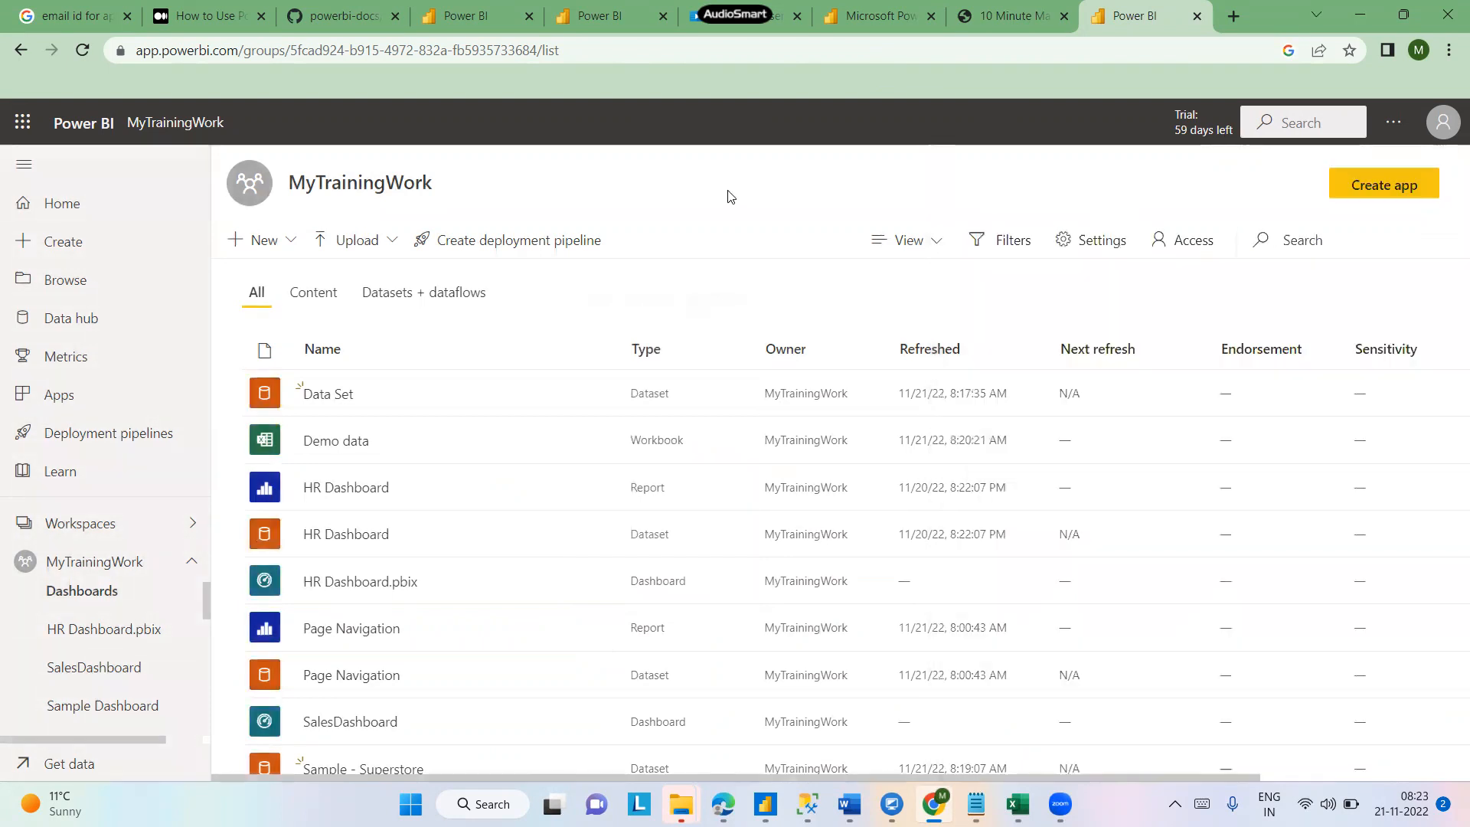
pyautogui.click(1181, 244)
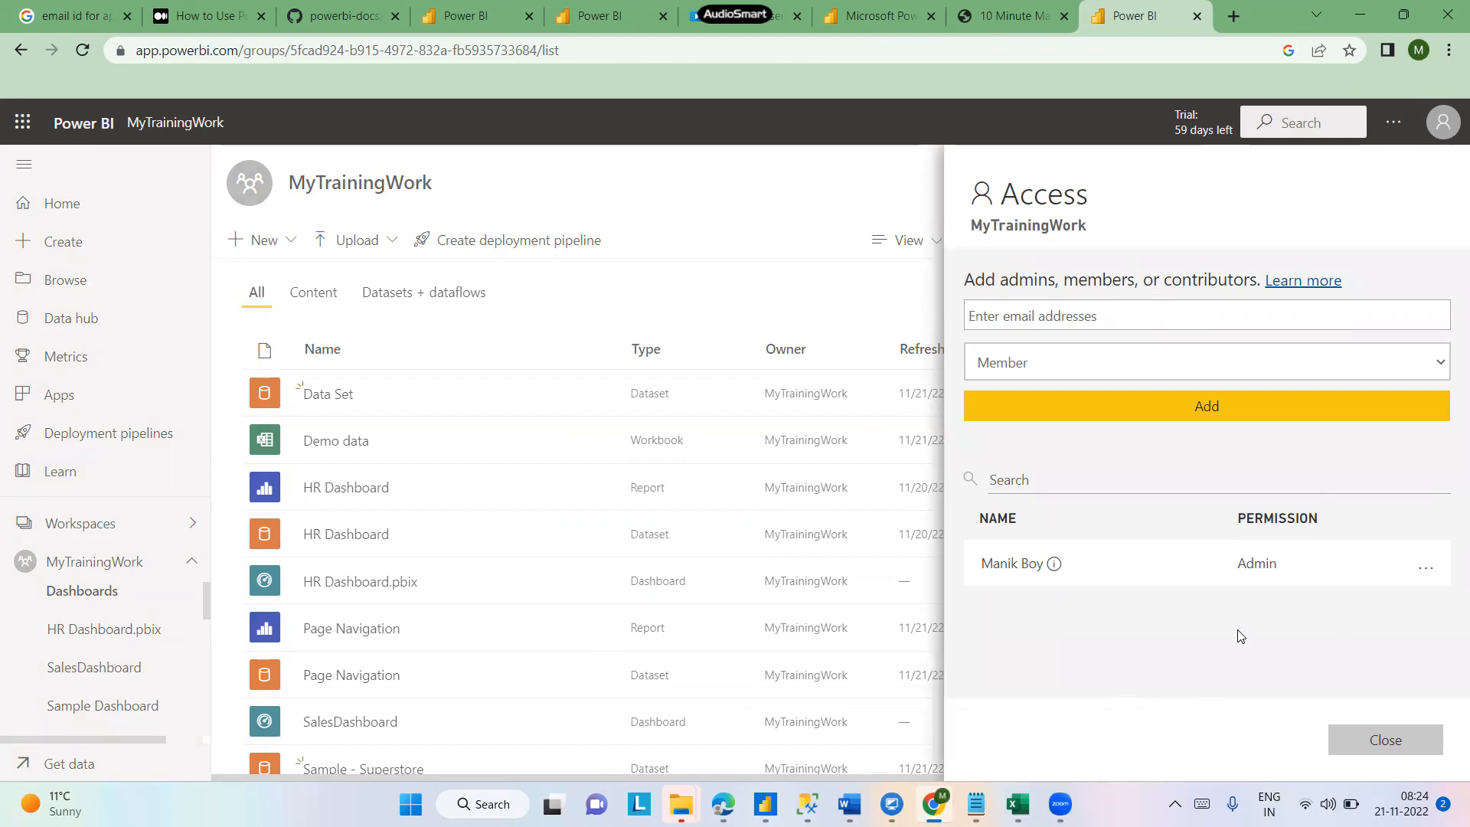
pyautogui.click(757, 195)
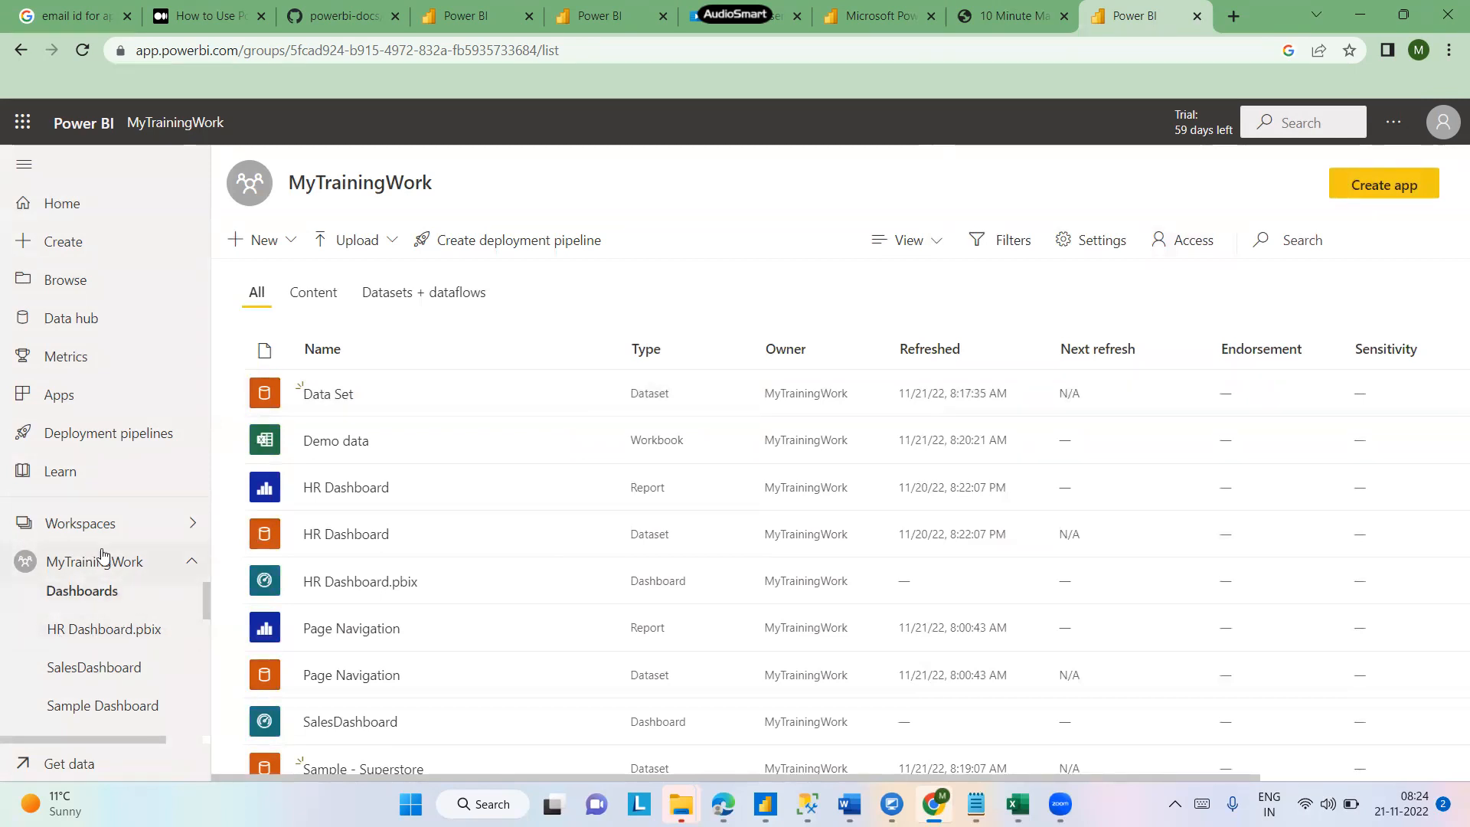
# - Open the workspaces list, then reopen the Access pane and review the role options for adding admins, members or contributors
pyautogui.click(86, 527)
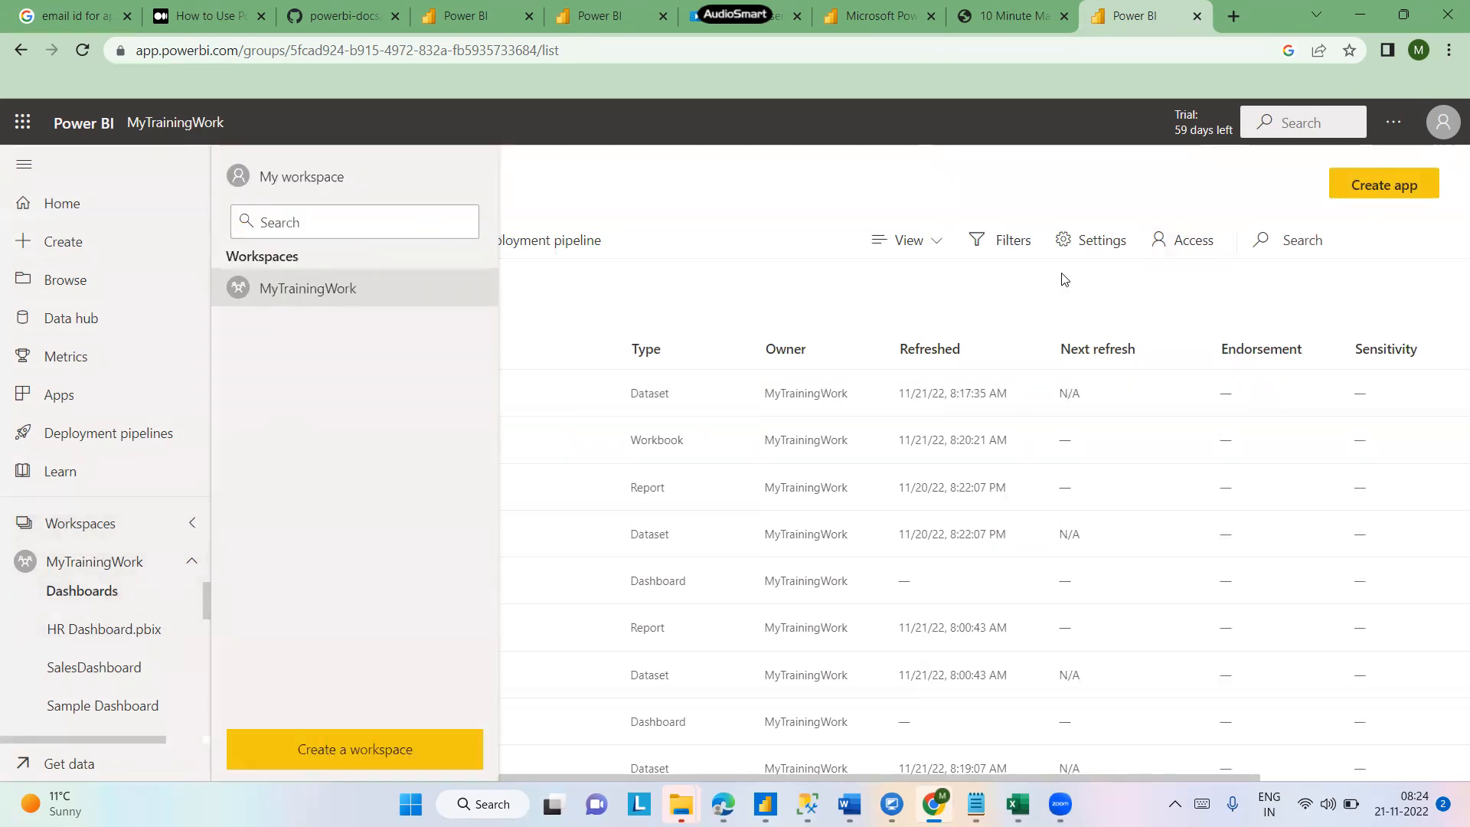
pyautogui.click(1198, 248)
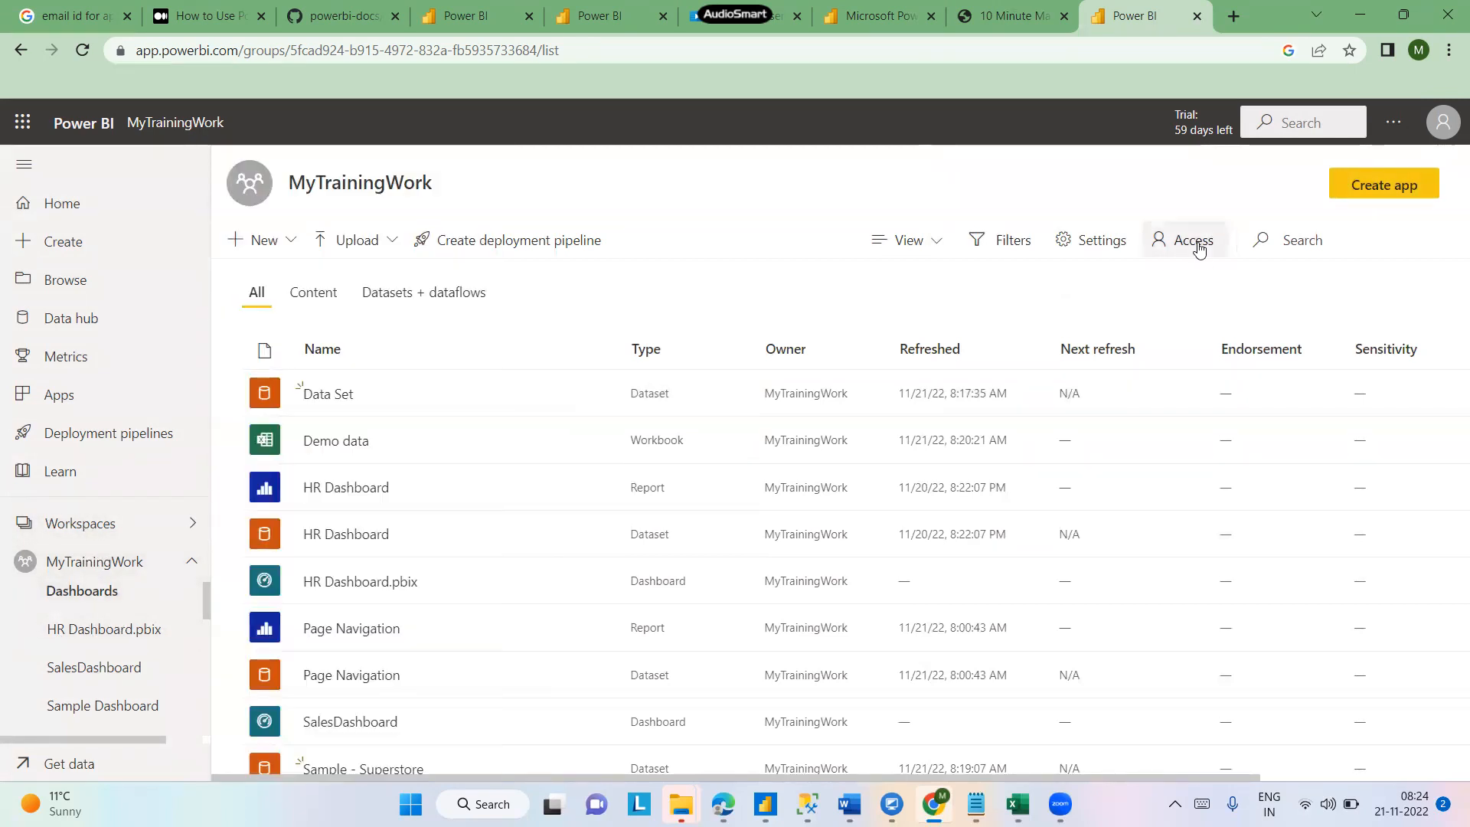
pyautogui.click(1199, 246)
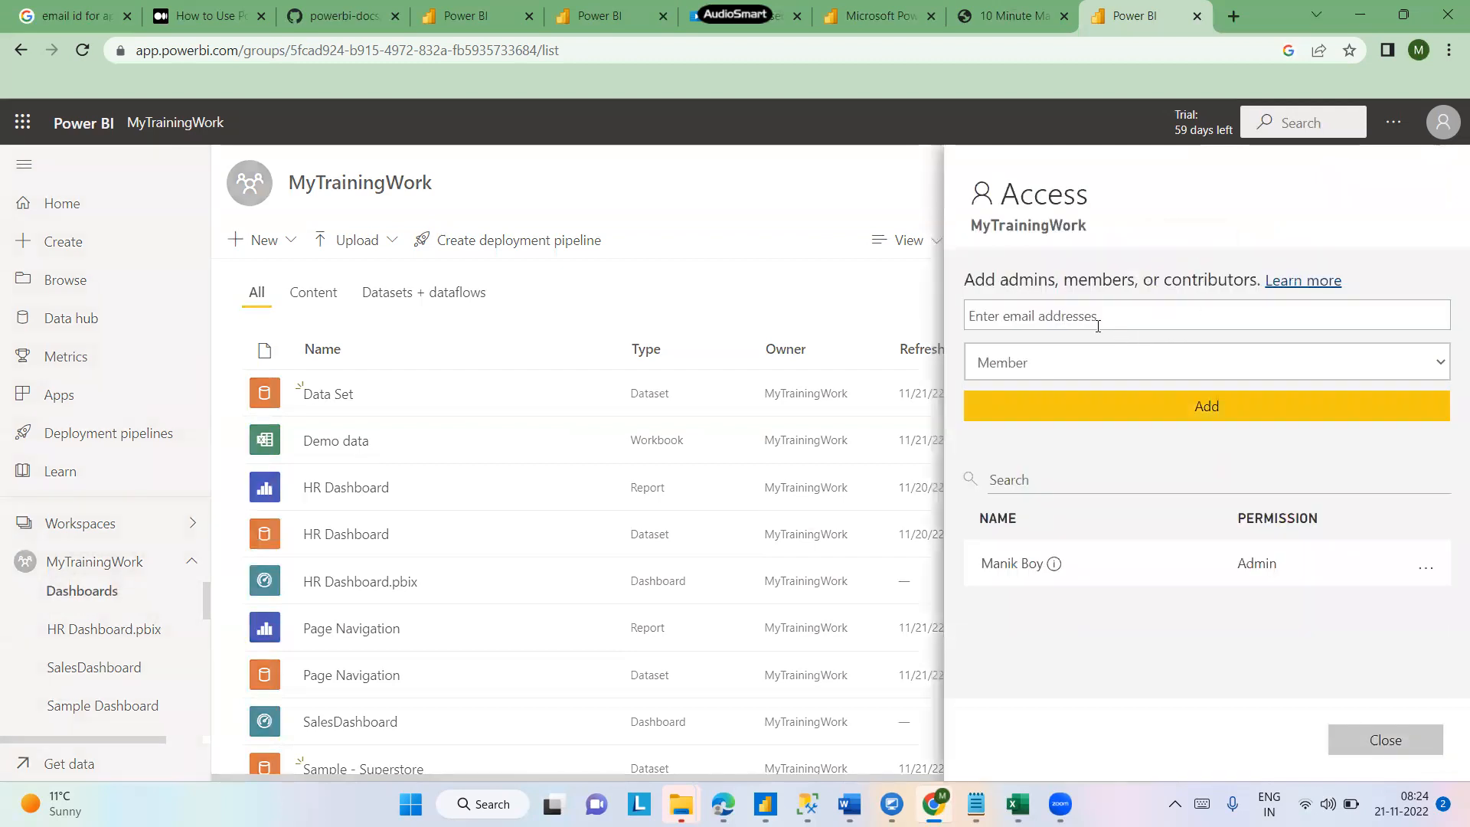
pyautogui.click(1434, 363)
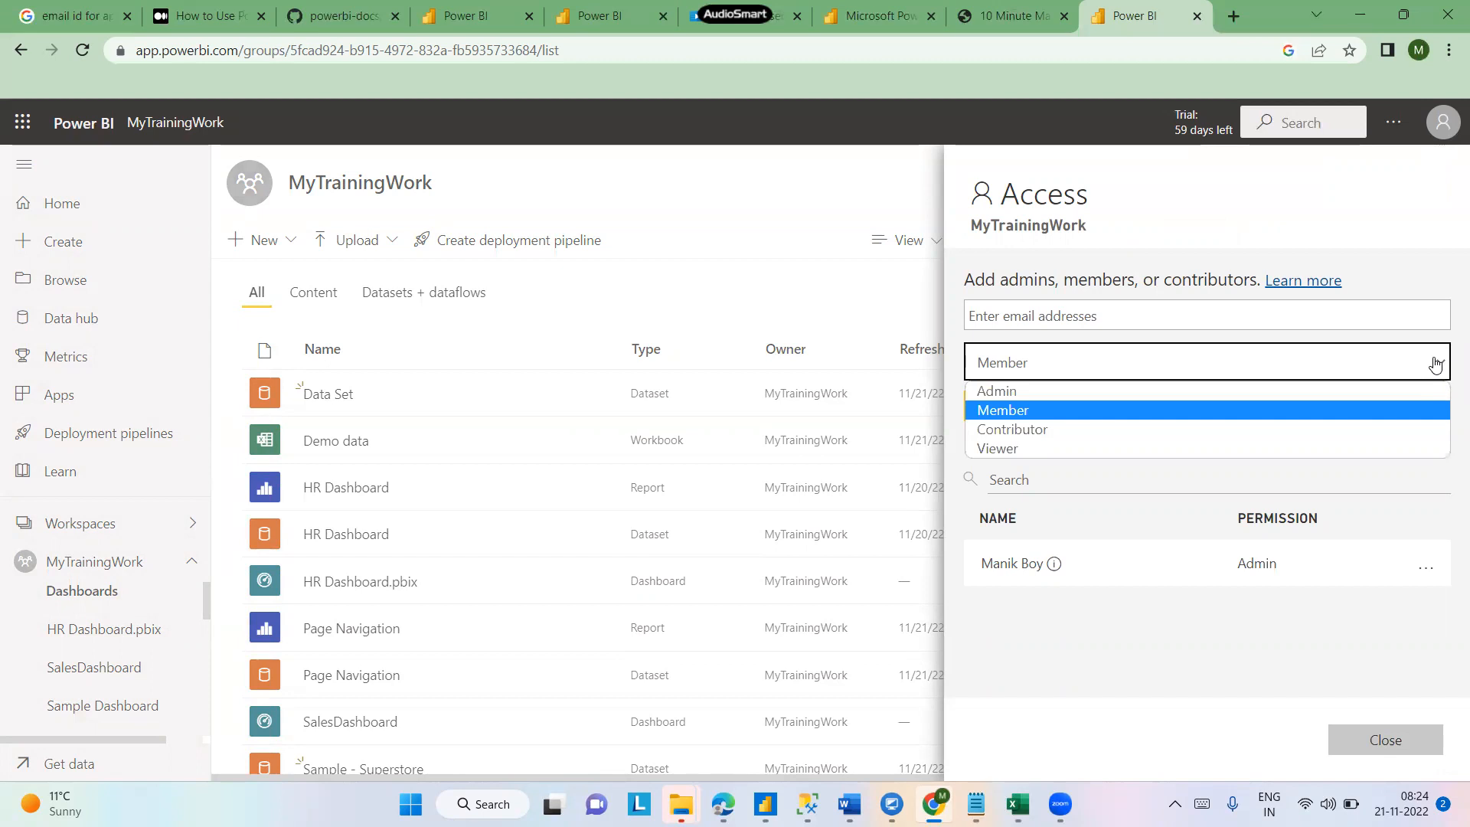
pyautogui.click(819, 167)
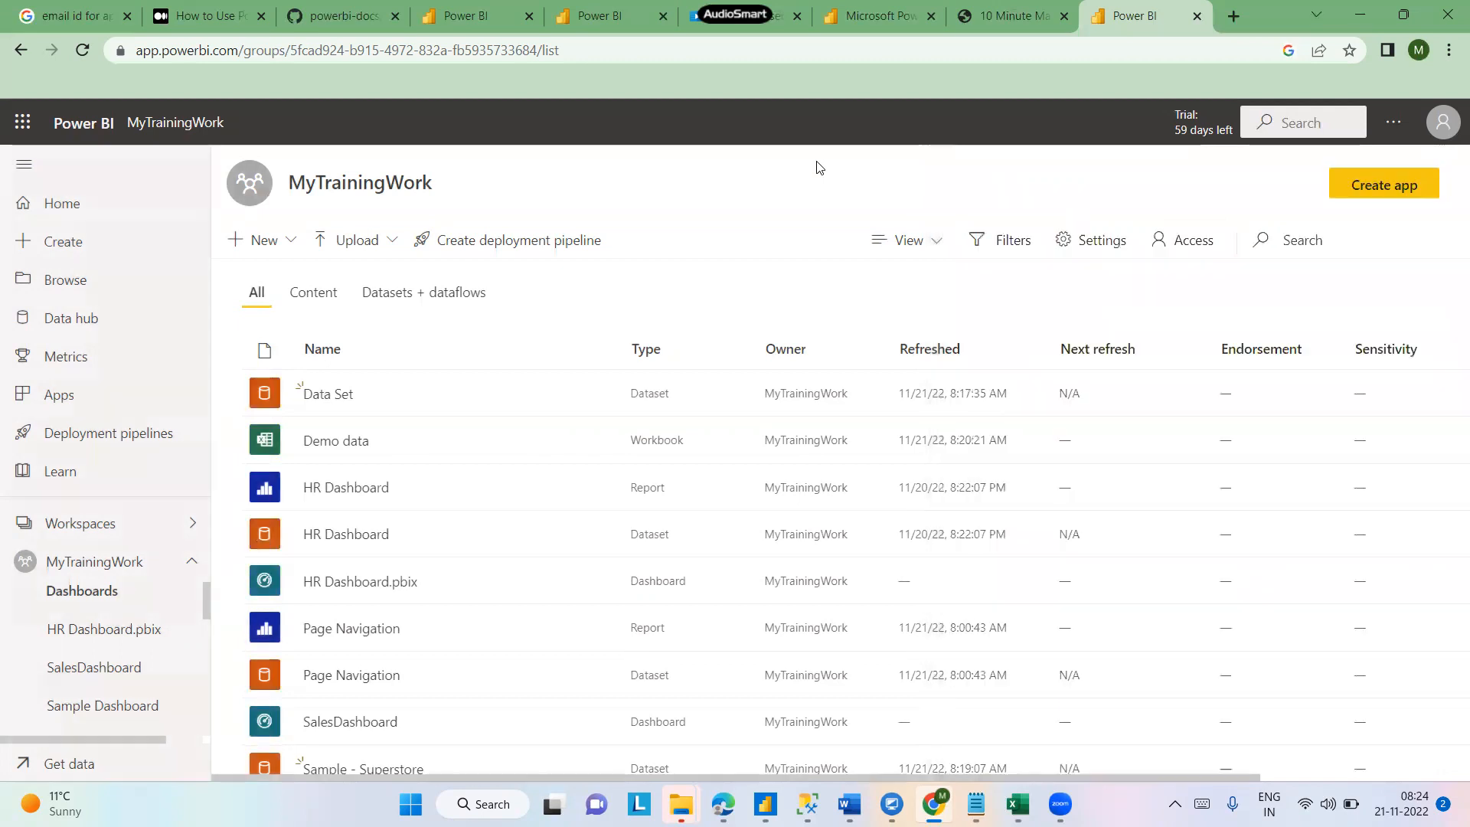
# - Examine the workspace's New and Upload menus, including the local file browser for uploading a file, without creating anything
pyautogui.click(290, 241)
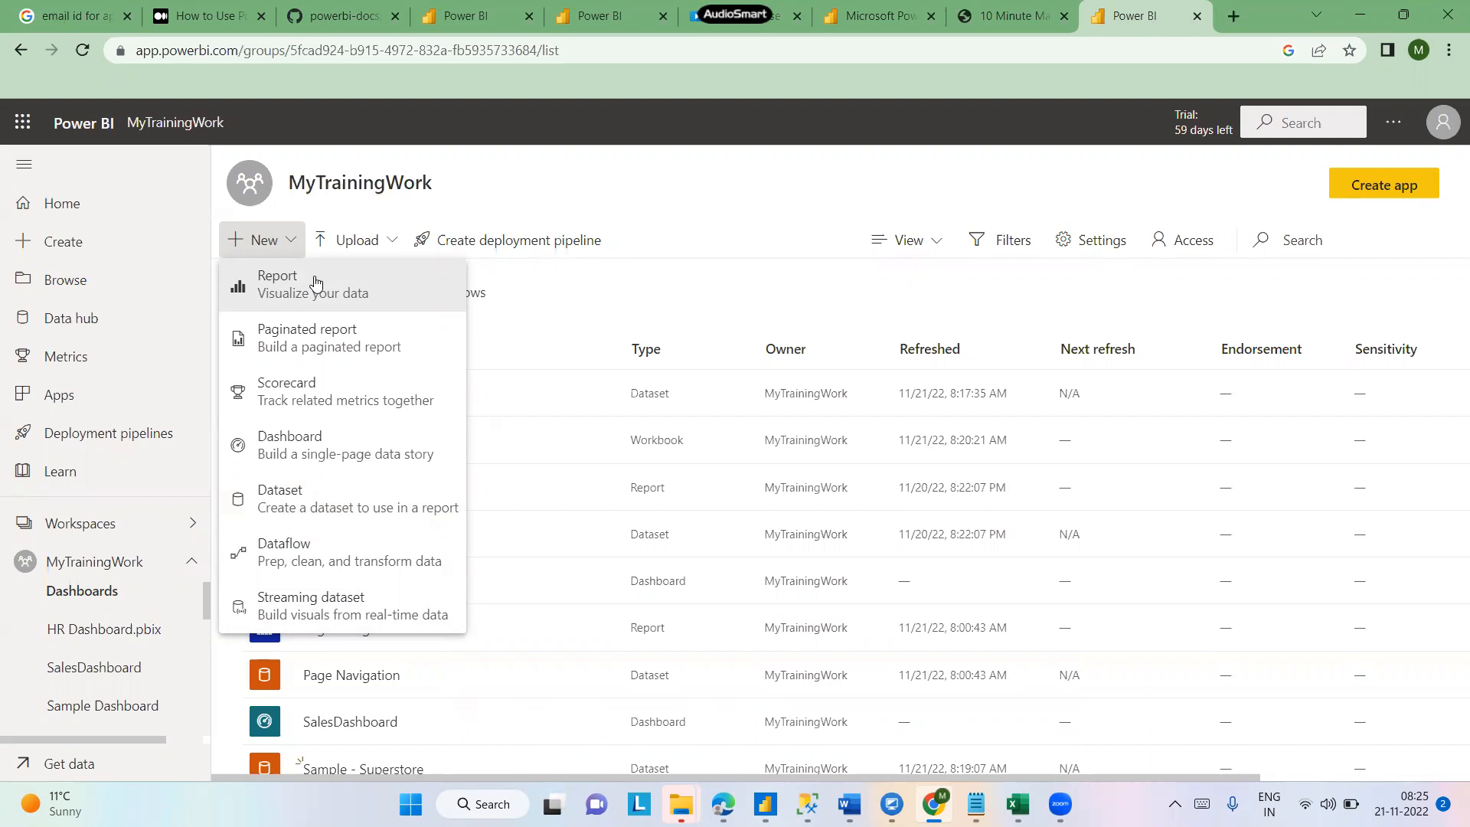
pyautogui.click(396, 243)
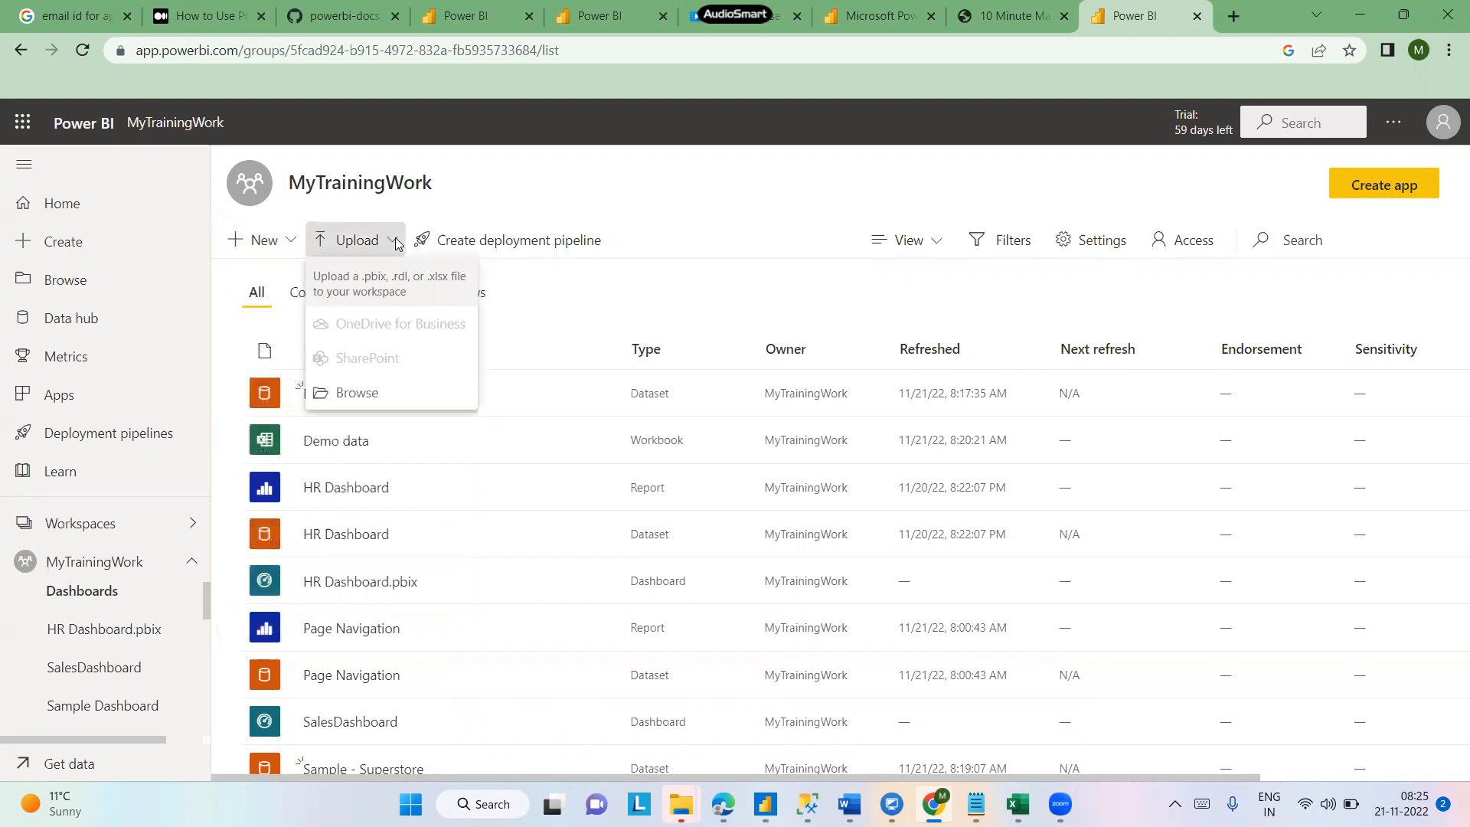
pyautogui.click(368, 400)
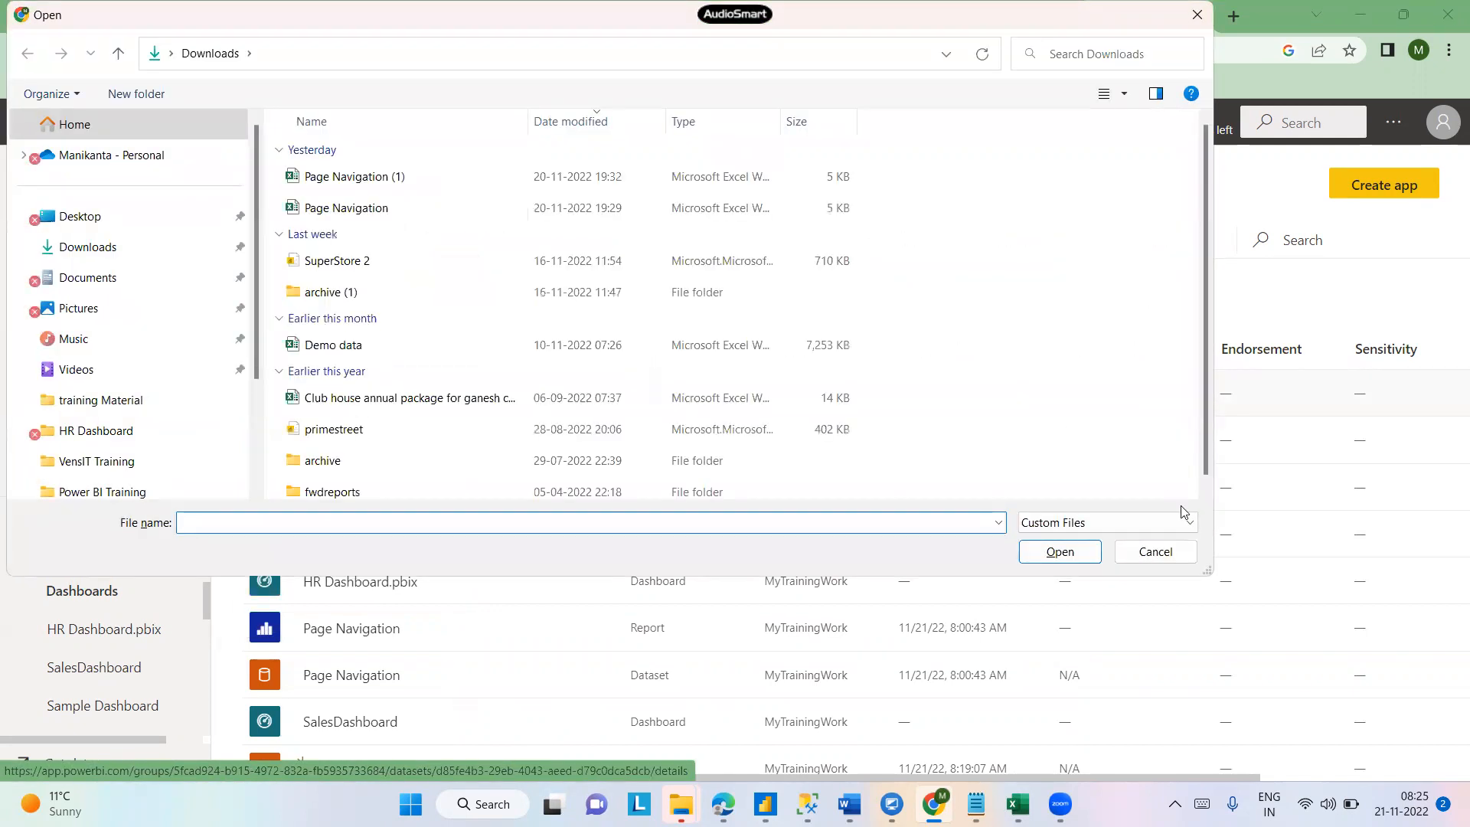
pyautogui.click(1165, 553)
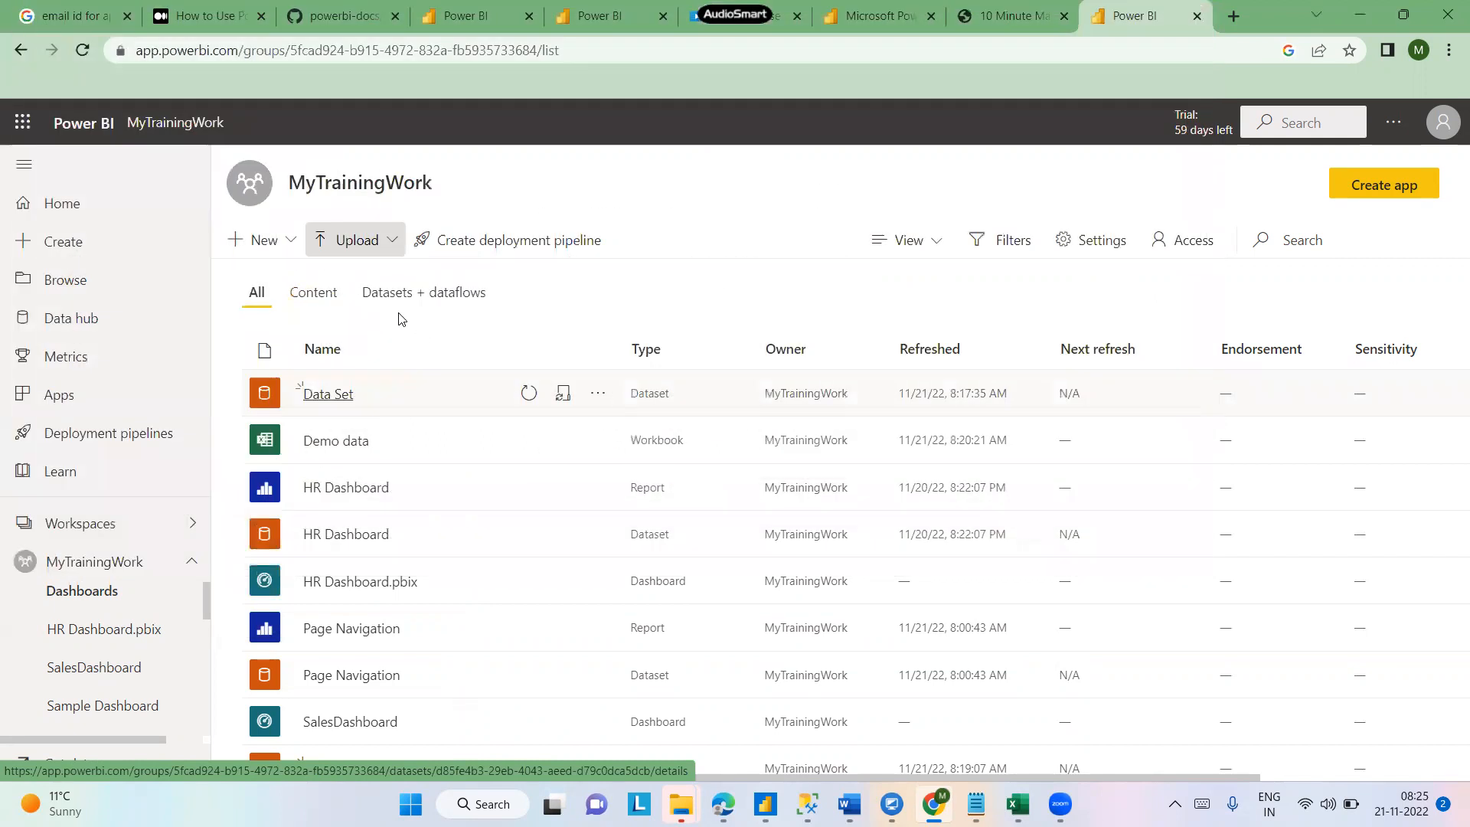
pyautogui.click(390, 243)
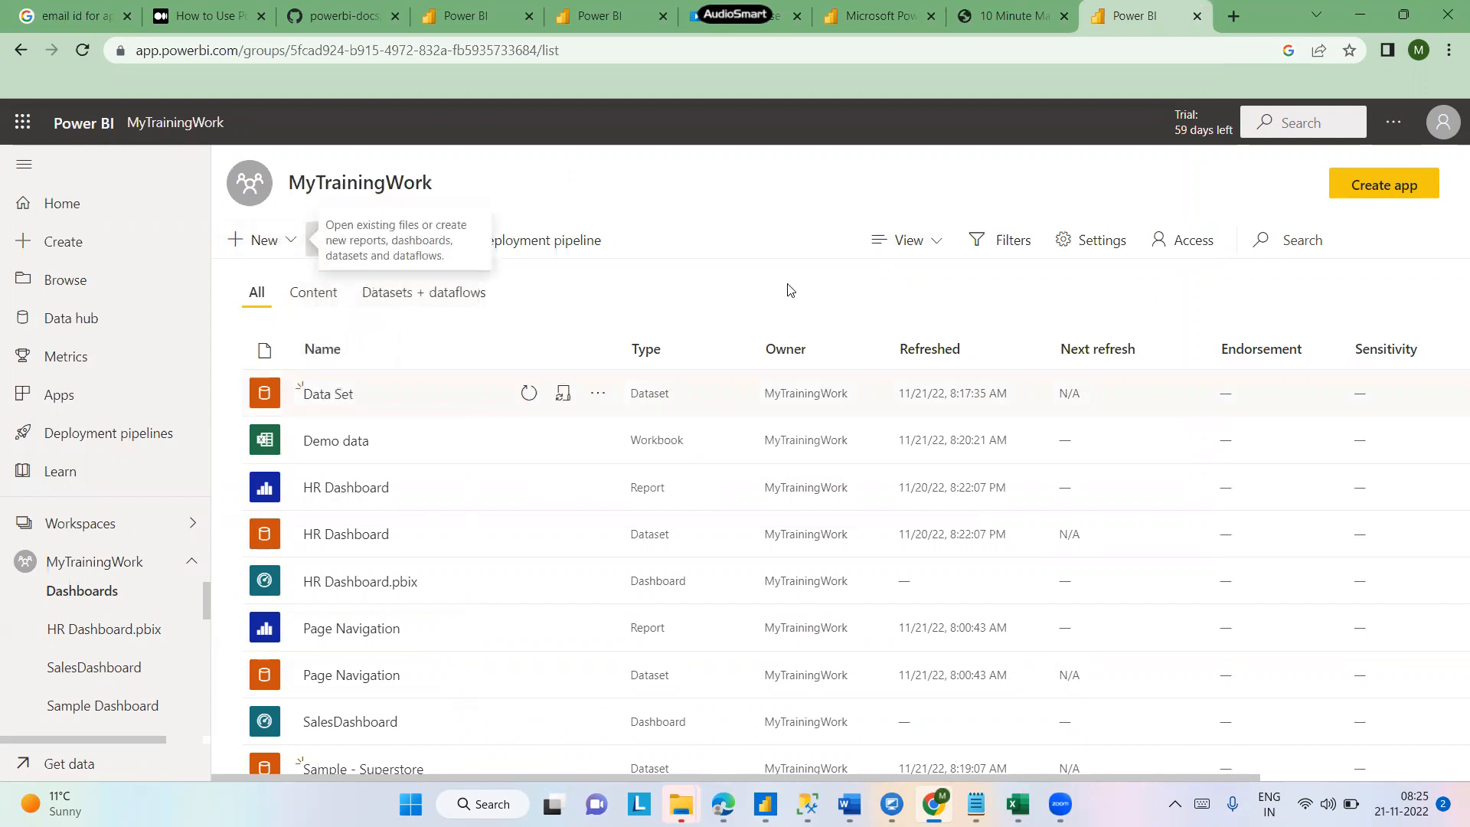
pyautogui.click(291, 249)
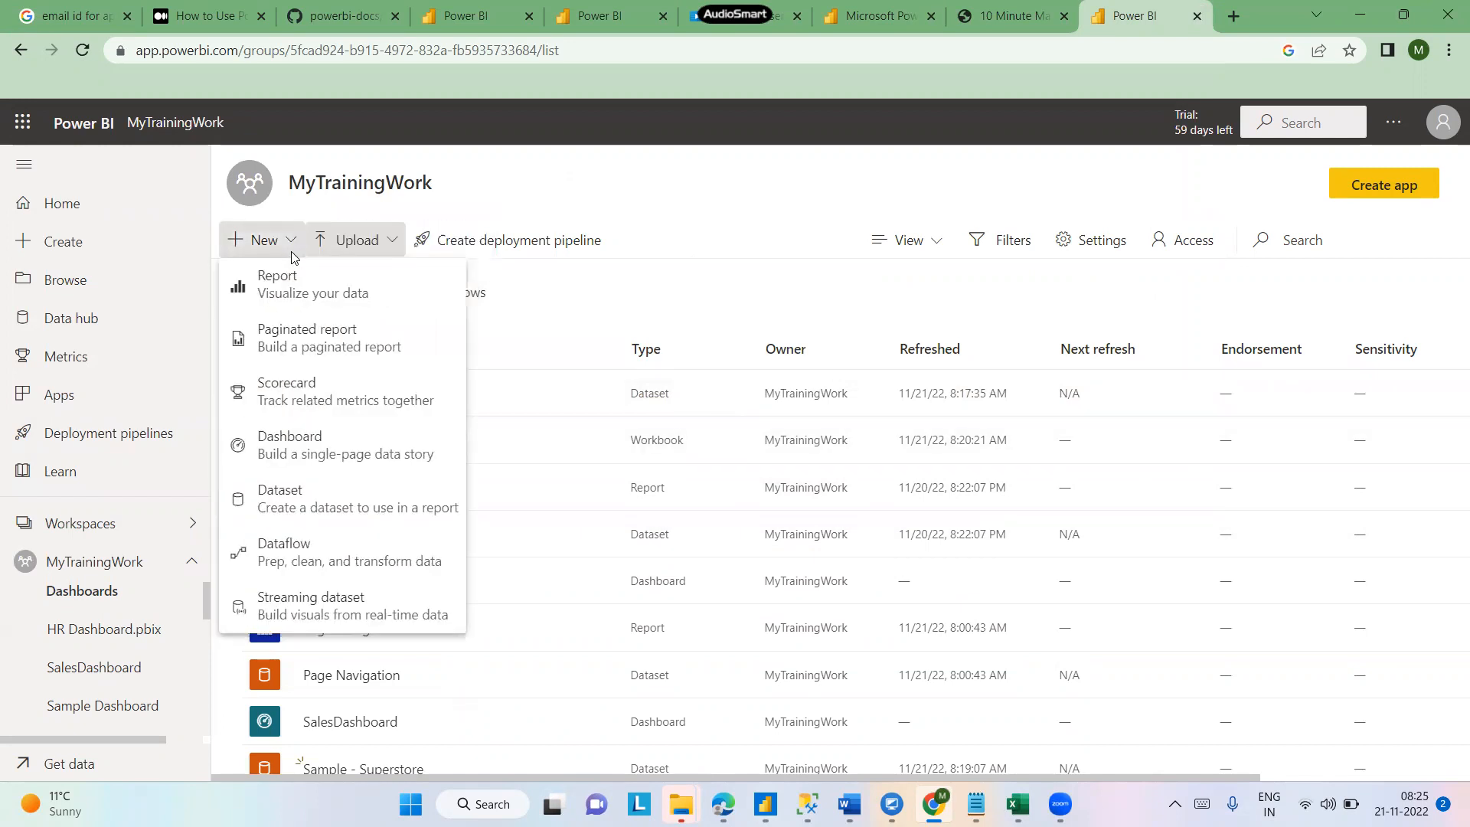
pyautogui.click(803, 201)
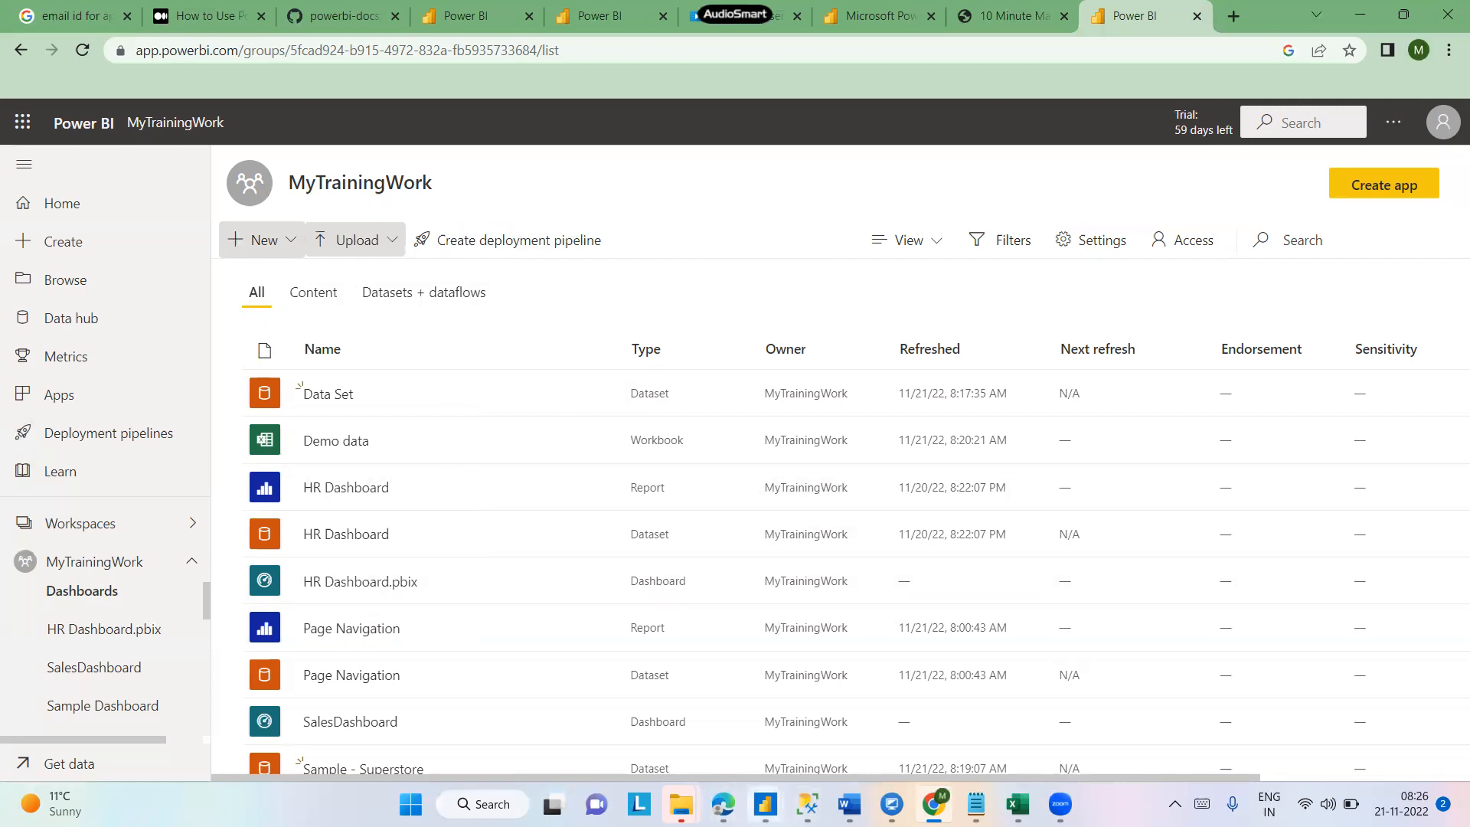
# - Switch to Power BI Desktop showing the Page Navigation report, then return to the MyTrainingWork workspace in the browser
pyautogui.moveTo(766, 804)
pyautogui.click(976, 723)
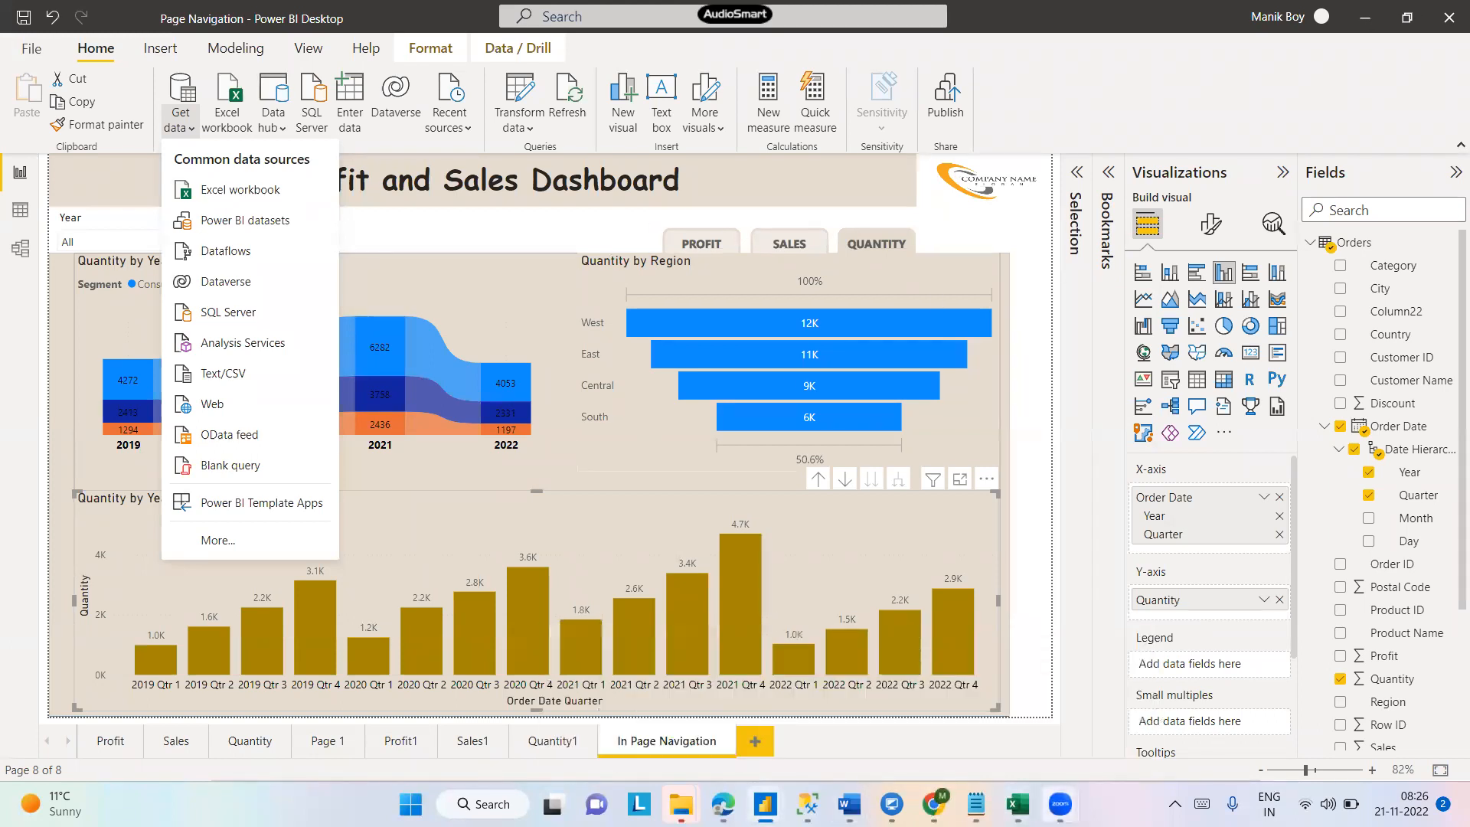
pyautogui.click(934, 804)
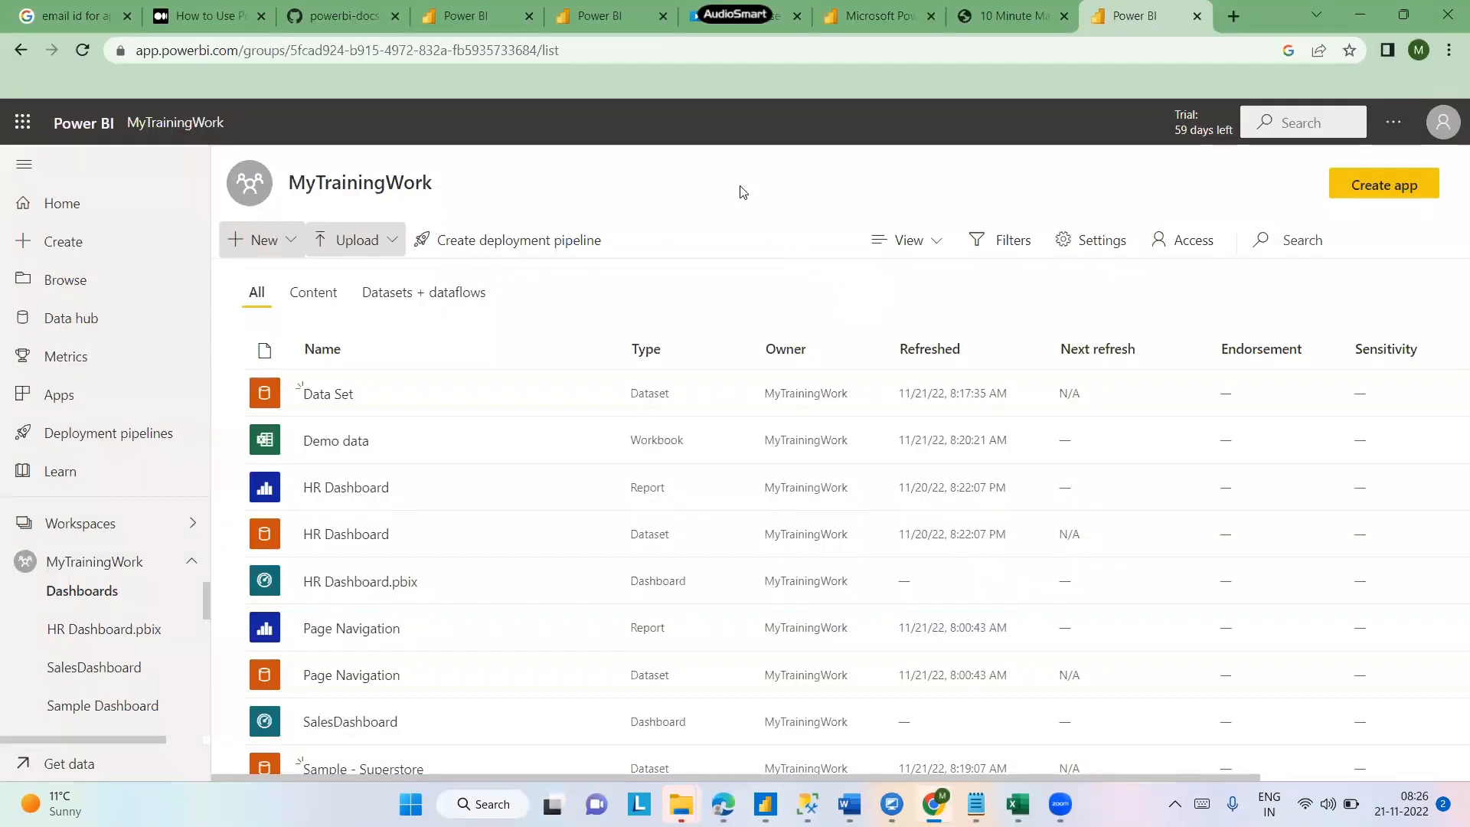